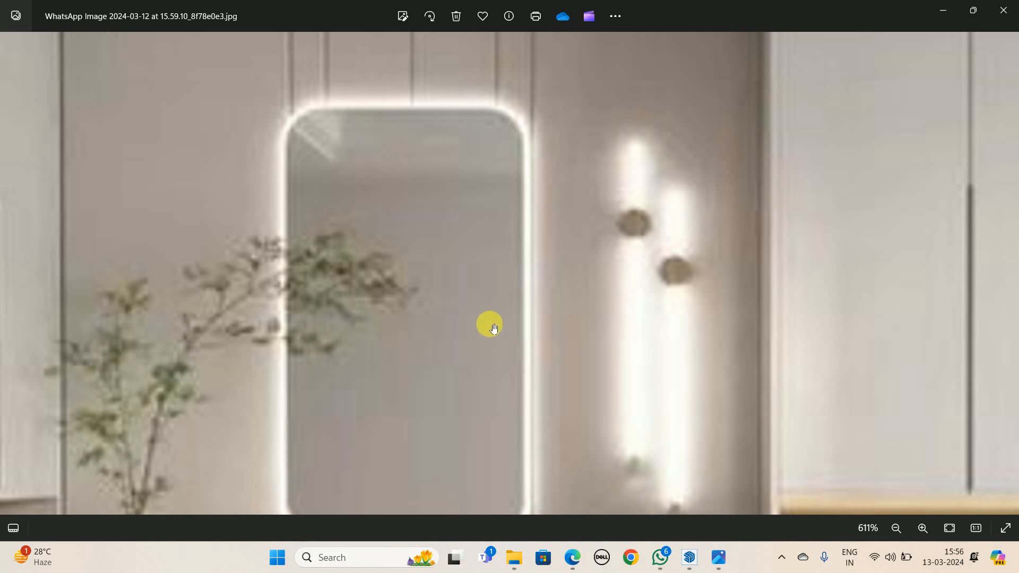
Examine the mirror wall above the dressing table in the reference photo and switch to the SketchUp bedroom model
scroll(469, 307, down, 3)
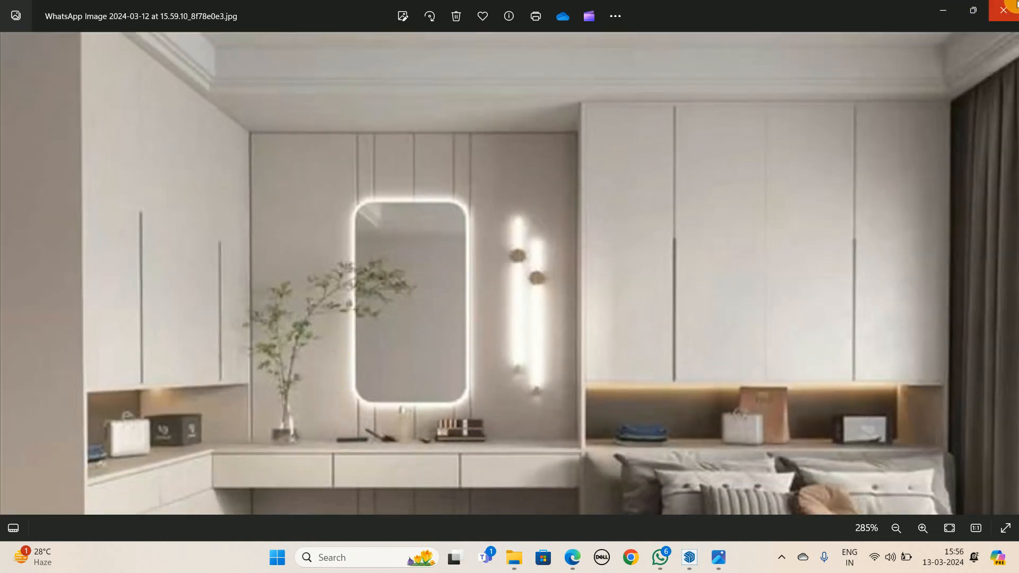
click(943, 10)
click(944, 8)
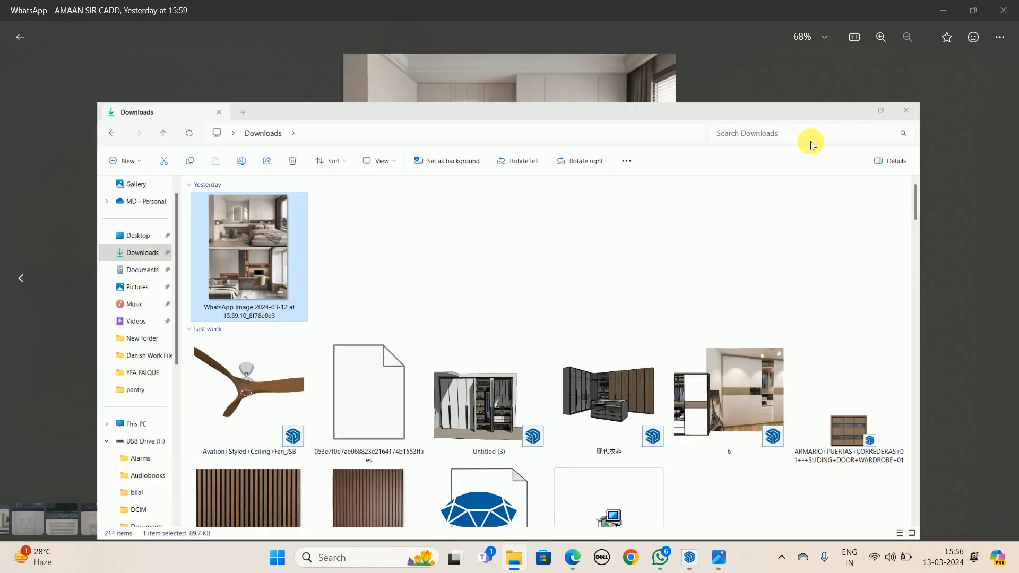
click(689, 558)
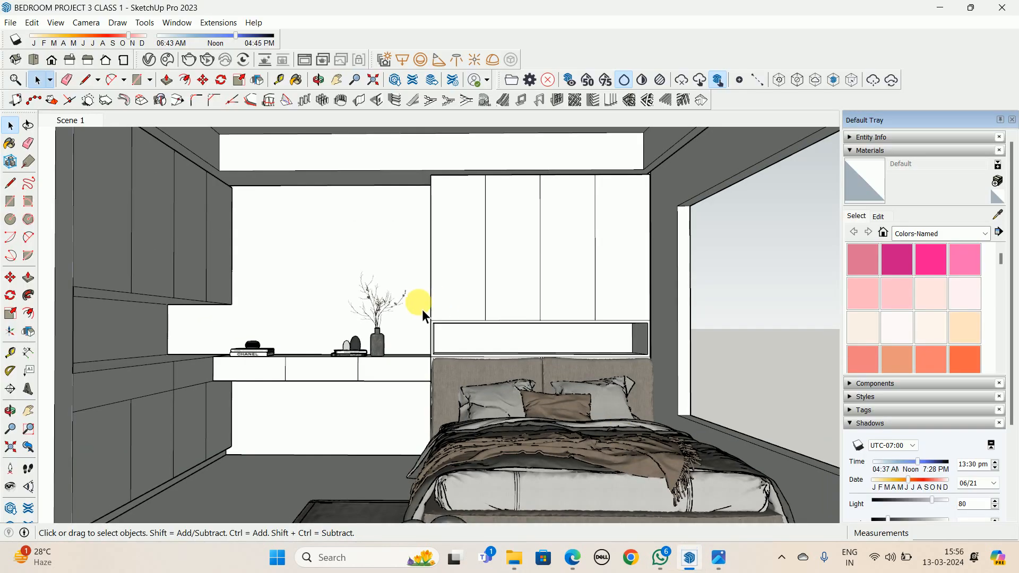
Place a vertical guide on the dressing-table back wall, 900 mm from the edge beside the side wardrobe
mouse_move(264, 277)
middle_down()
mouse_move(278, 280)
mouse_move(273, 272)
middle_up()
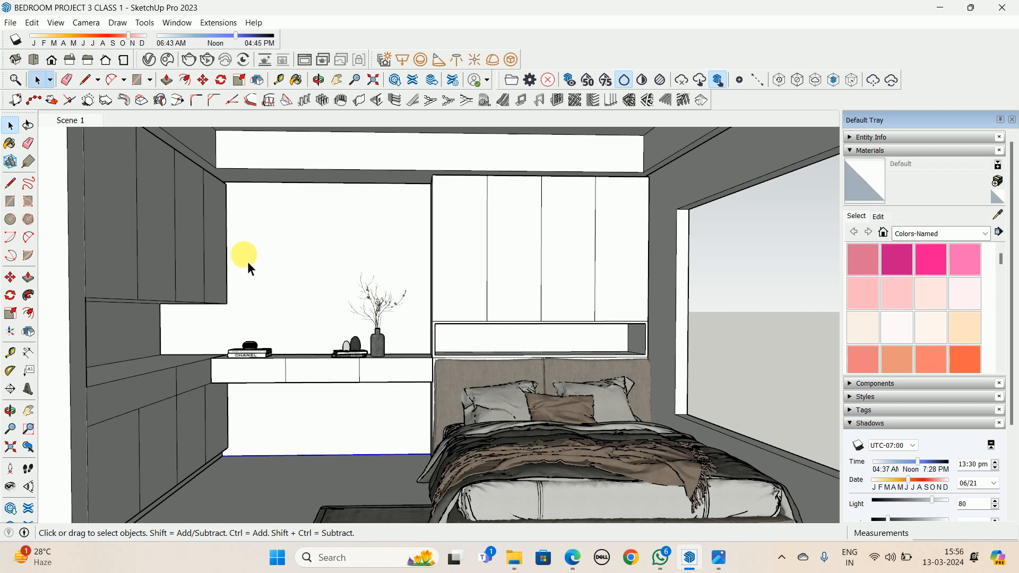
key(t)
scroll(233, 251, up, 2)
click(227, 243)
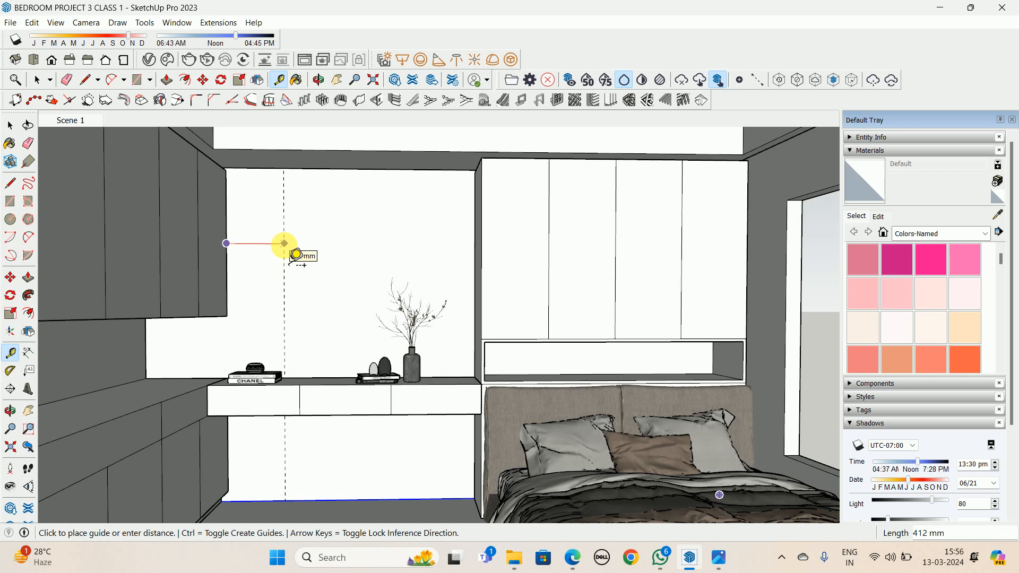
scroll(319, 244, down, 2)
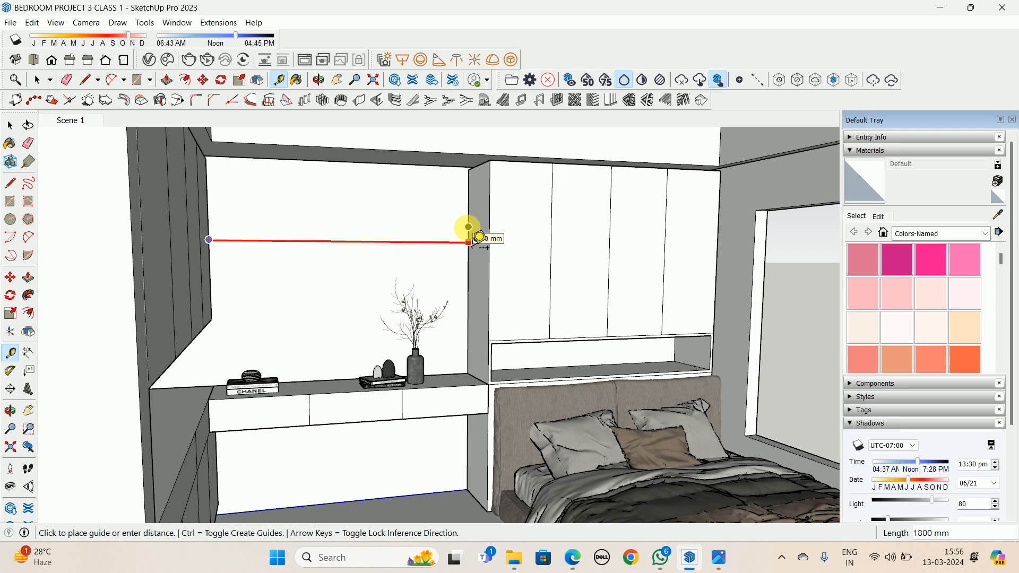
text(900)
key(Return)
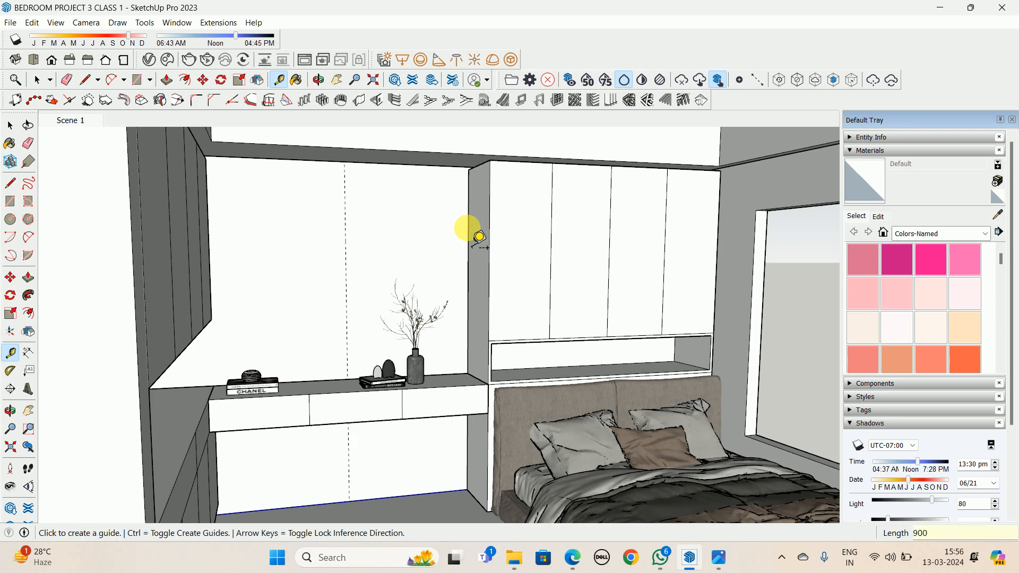
Check the mirror proportions in the reference photo and place vertical guides 375 mm to each side of the centre guide
middle_drag(435, 268, 395, 278)
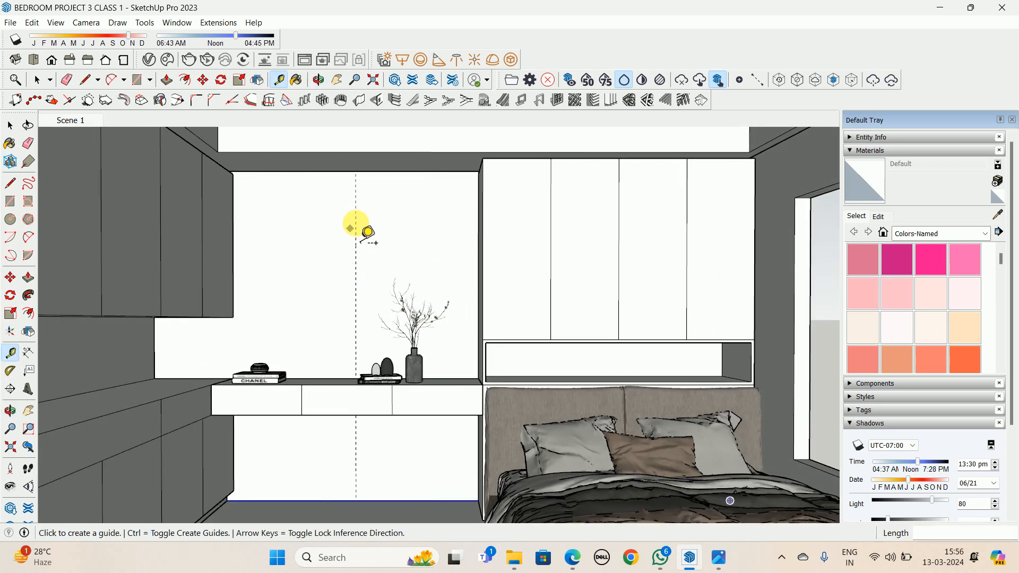
click(356, 221)
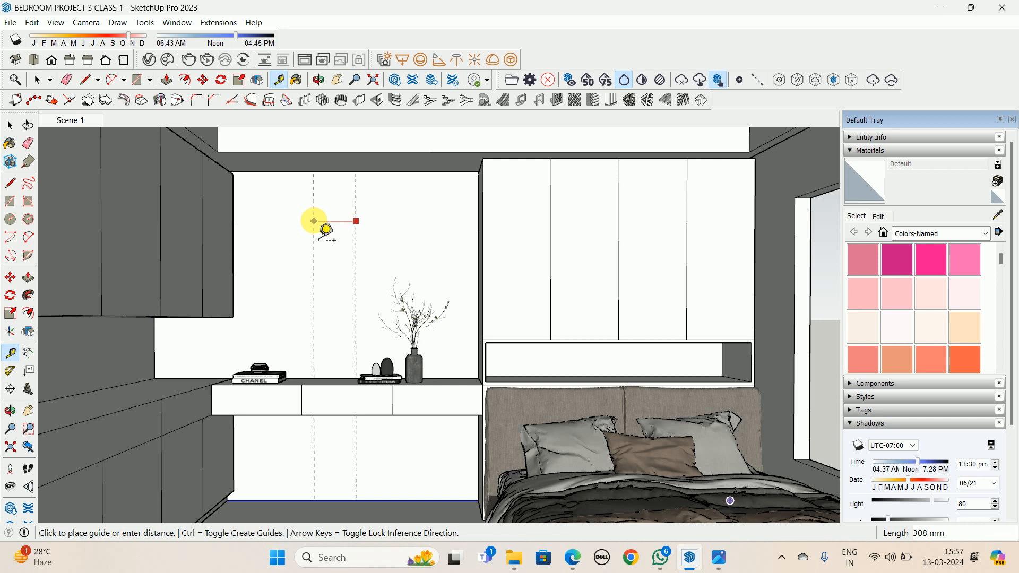
click(718, 558)
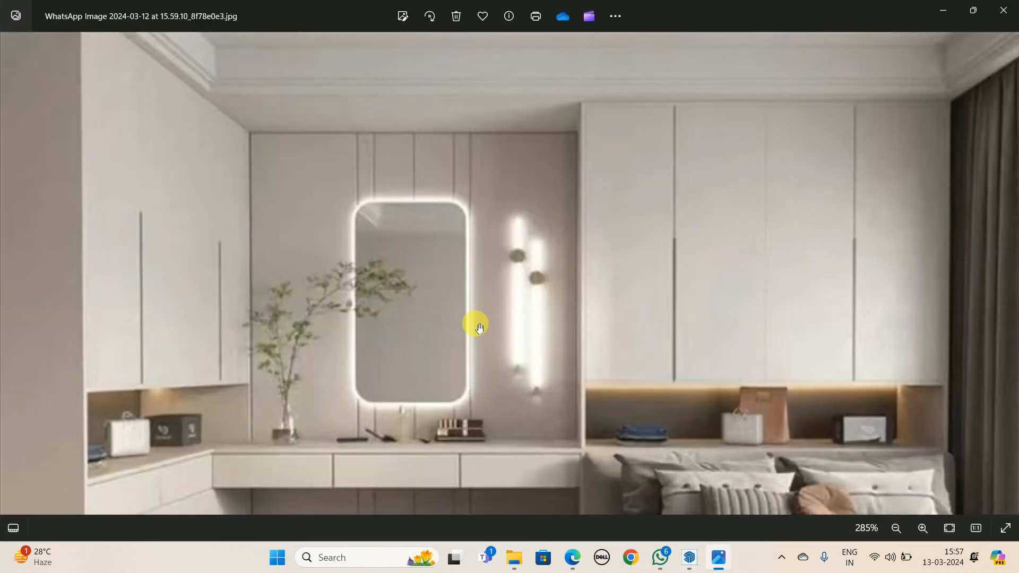
scroll(443, 320, up, 2)
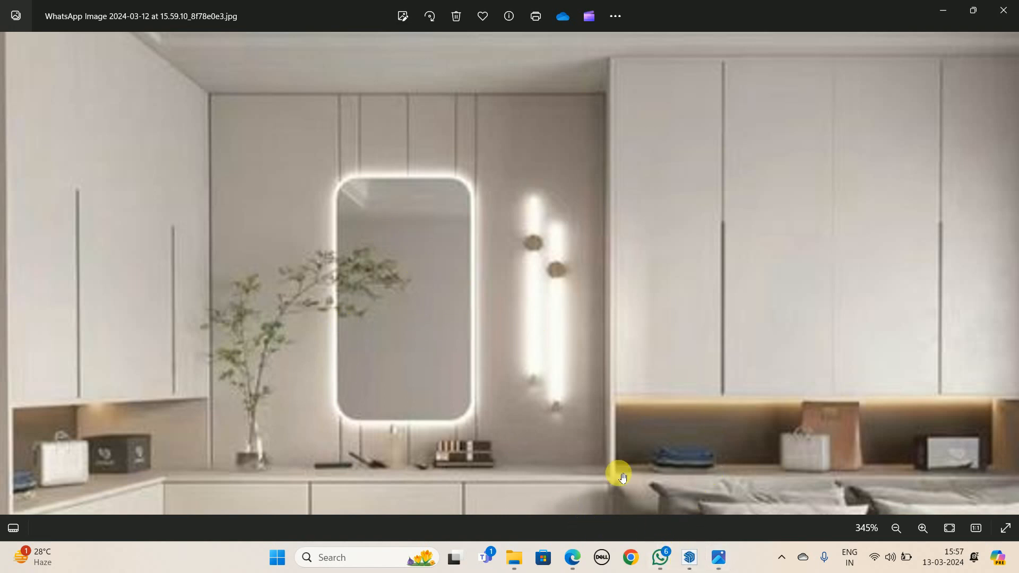
click(689, 557)
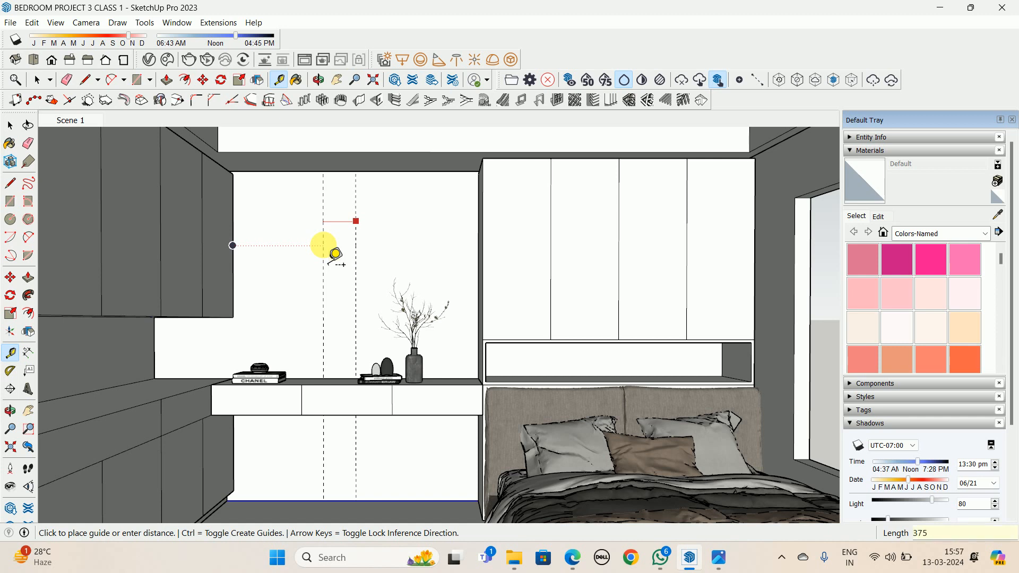
key(Return)
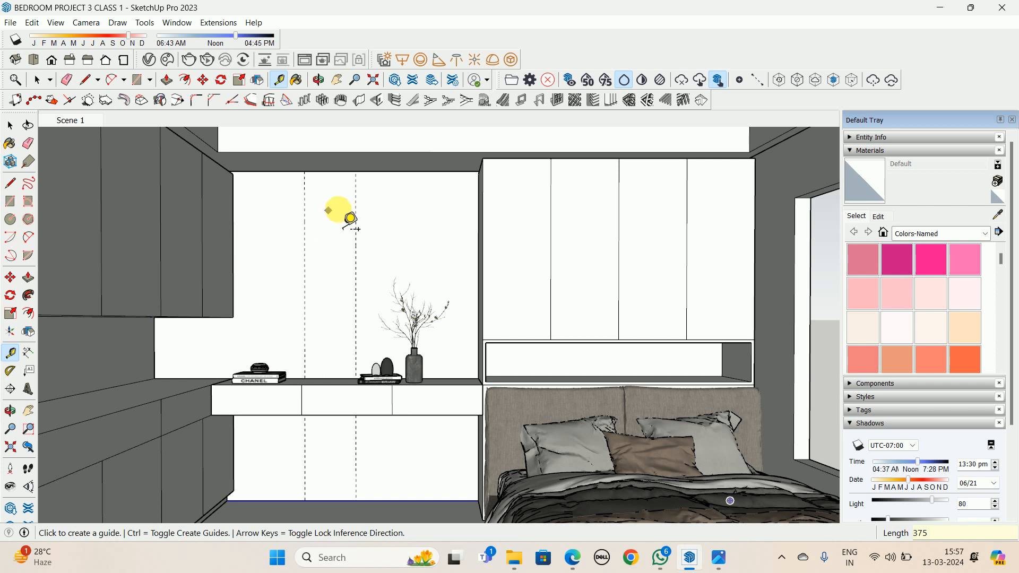
click(355, 218)
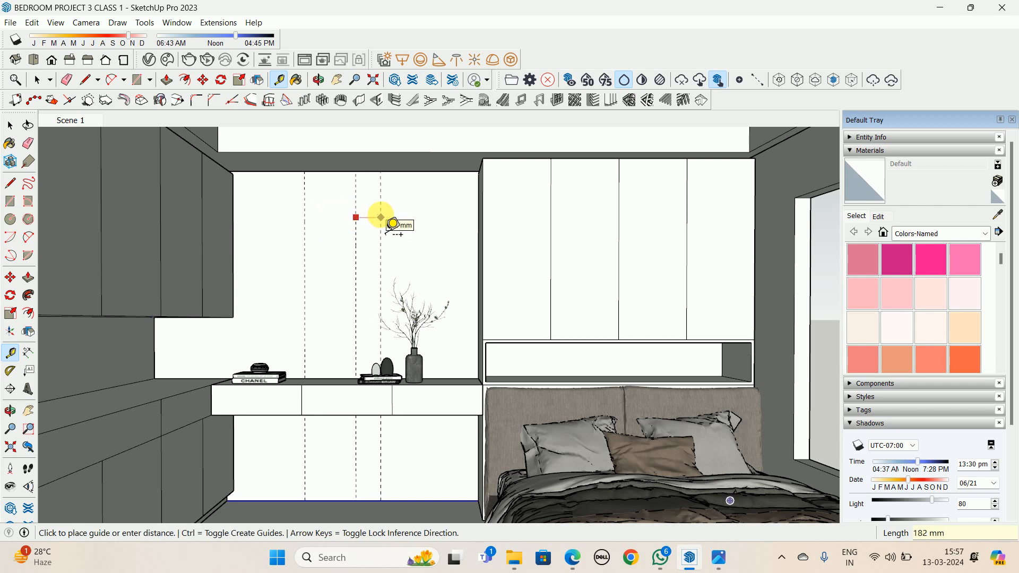
key(Return)
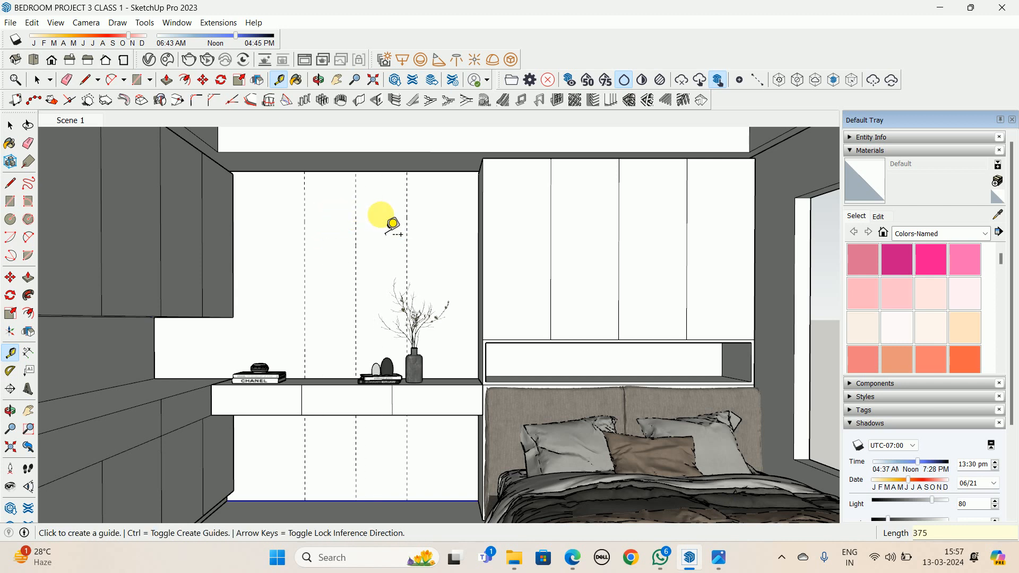
Measure the distance between the two outer vertical guides and compare the mirror's placement with the reference photo
click(304, 217)
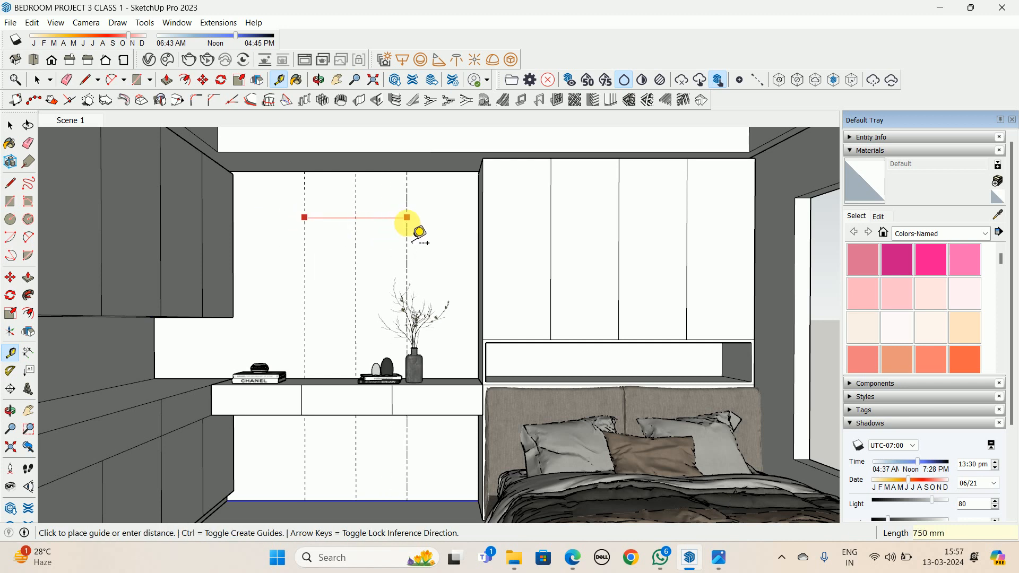
click(408, 218)
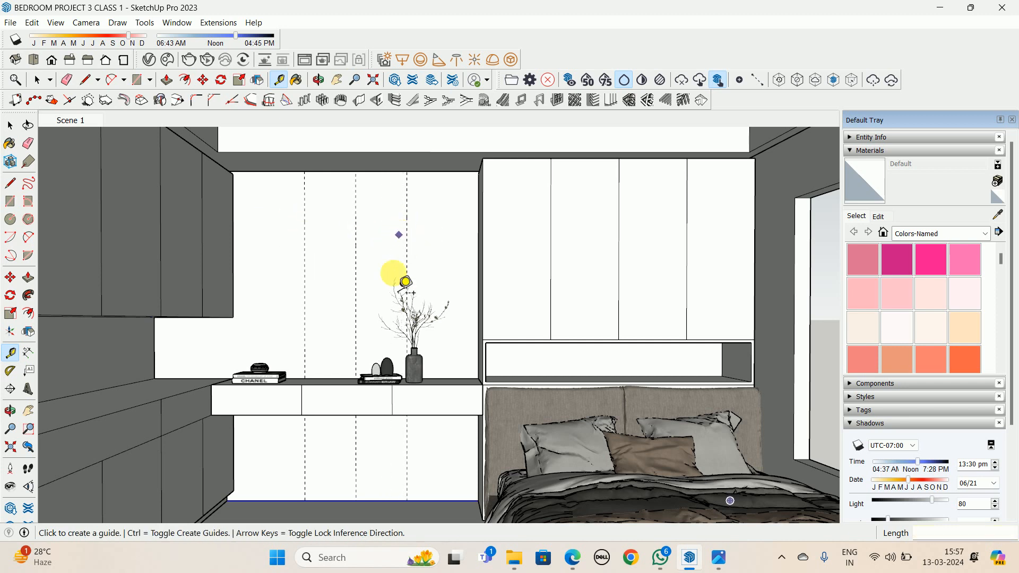
click(719, 558)
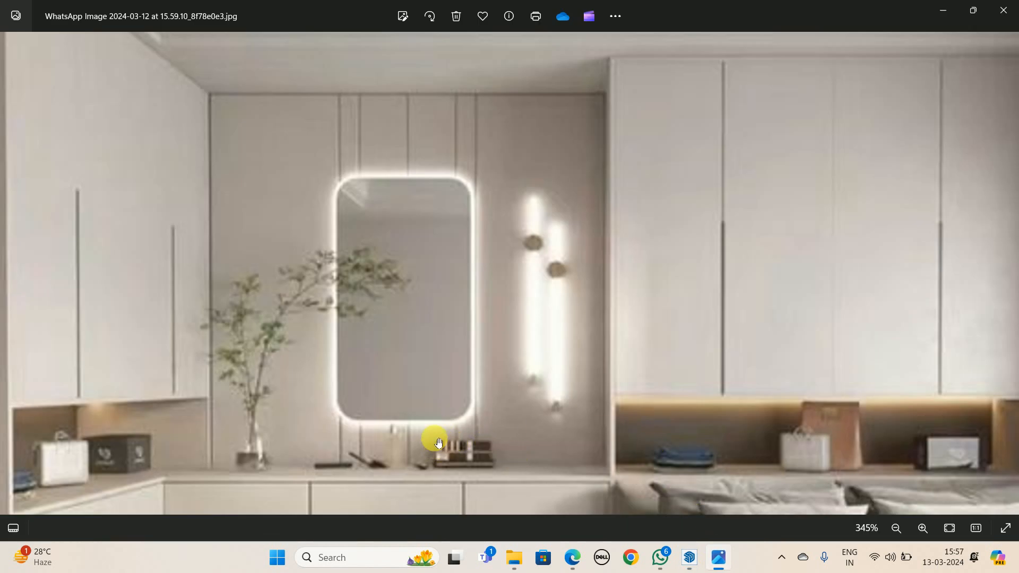
click(930, 13)
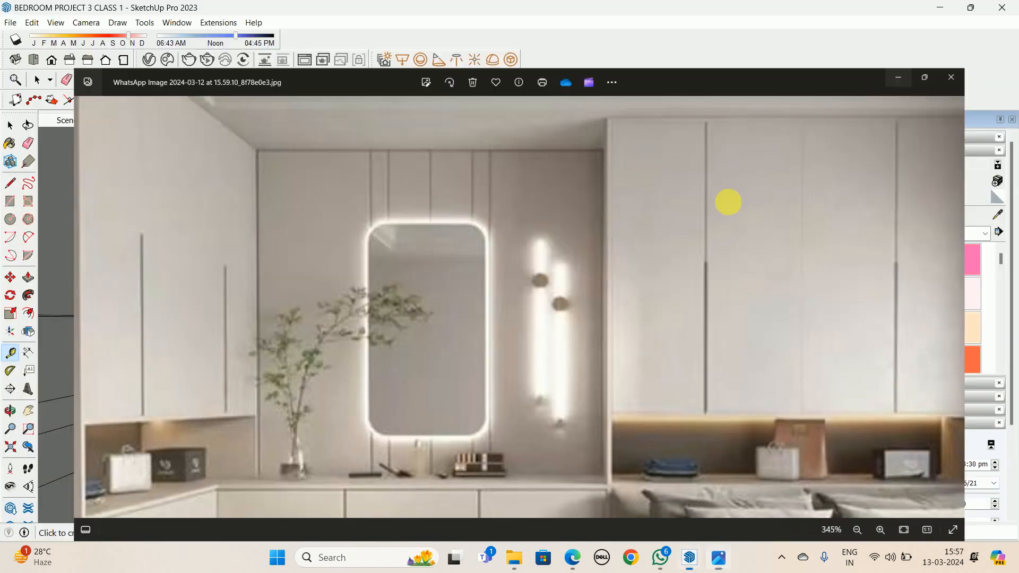
Place a horizontal guide on the back wall 300 mm above the dressing-table top
scroll(372, 374, up, 4)
key(space)
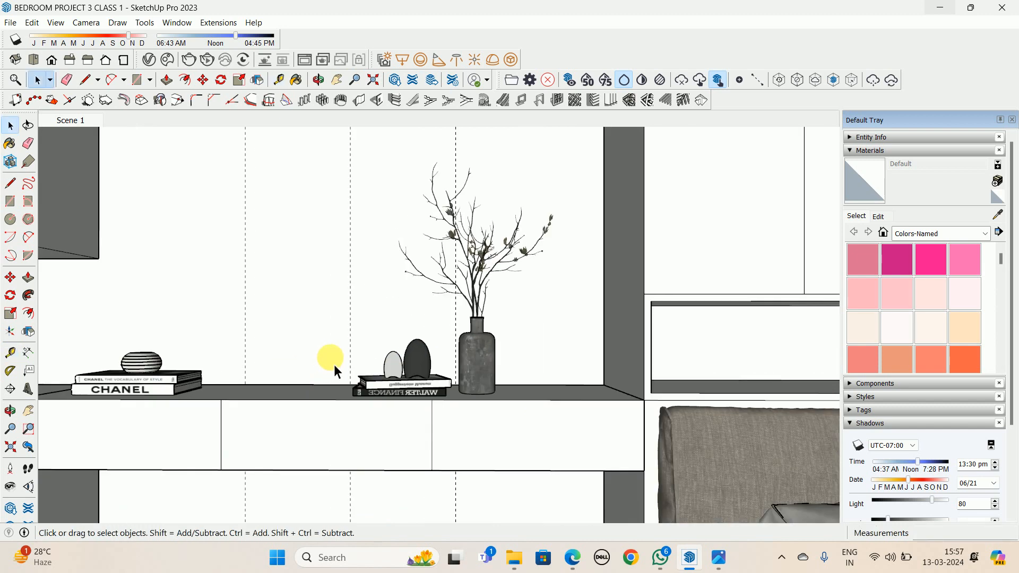
key(t)
click(308, 384)
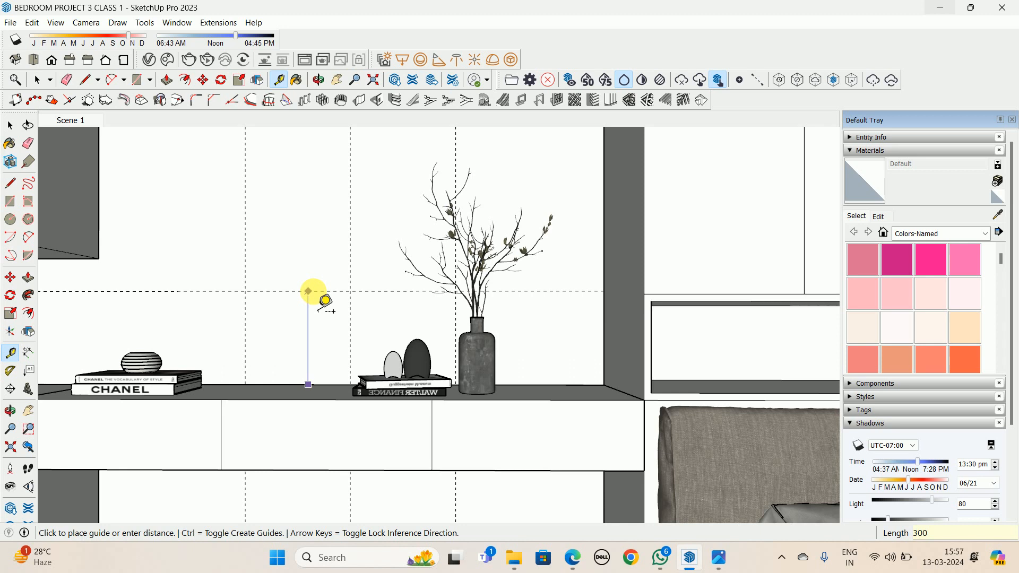
key(Return)
Place a second horizontal guide on the back wall 1000 mm above the lower horizontal guide
scroll(325, 301, down, 5)
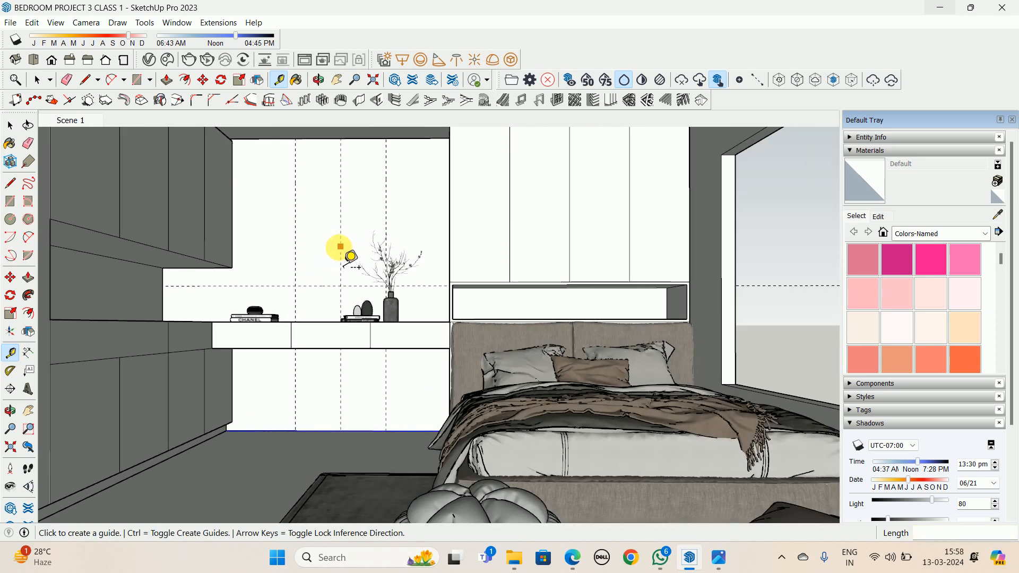
scroll(341, 251, up, 4)
click(334, 349)
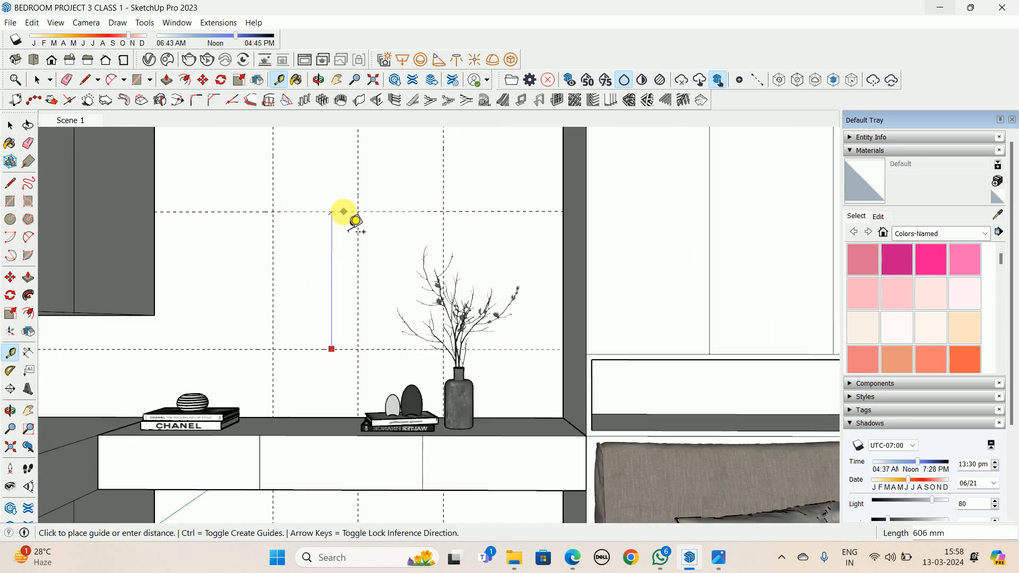
scroll(338, 213, down, 2)
scroll(337, 163, down, 2)
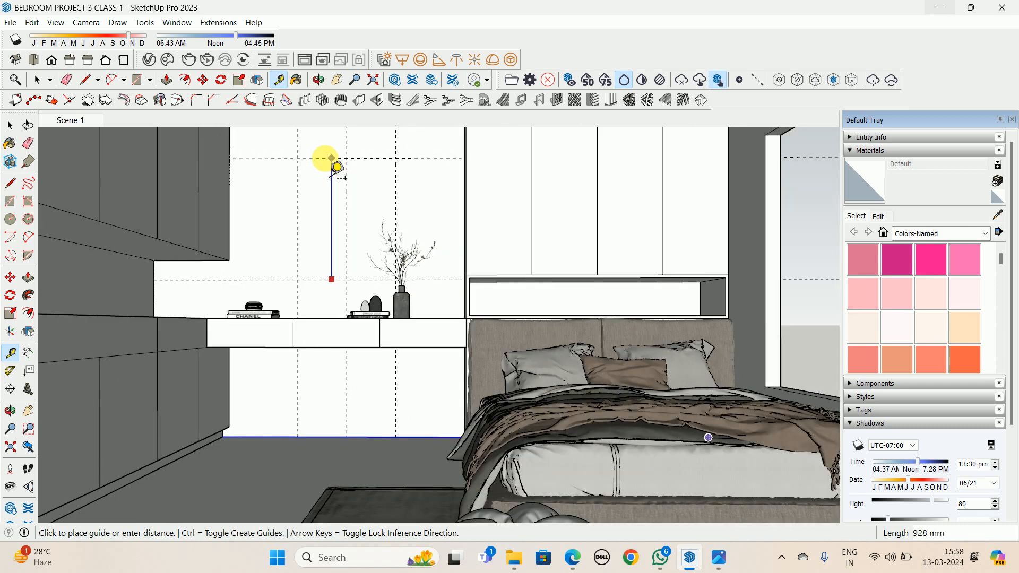
scroll(336, 221, down, 2)
scroll(342, 212, up, 2)
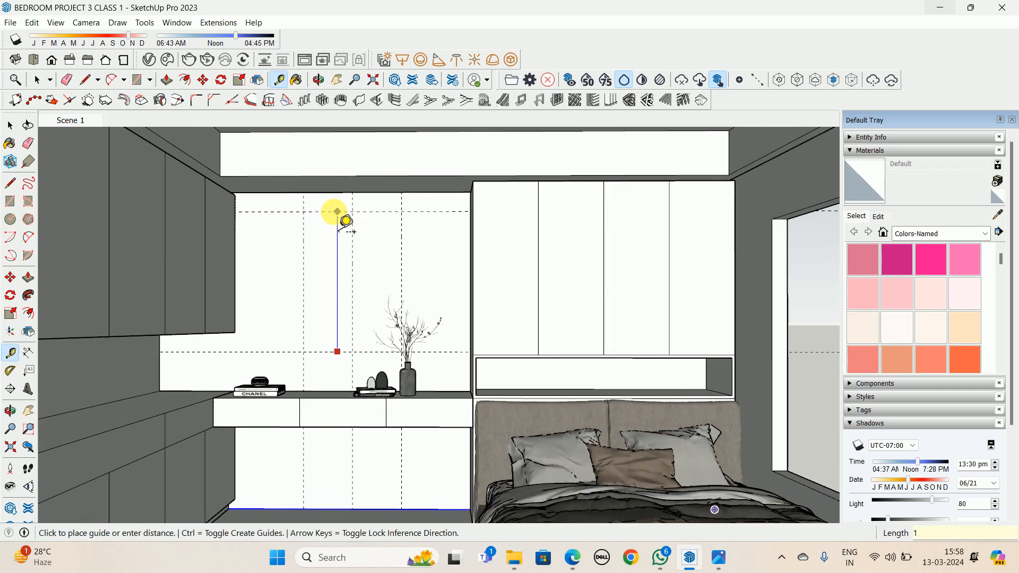
key(Return)
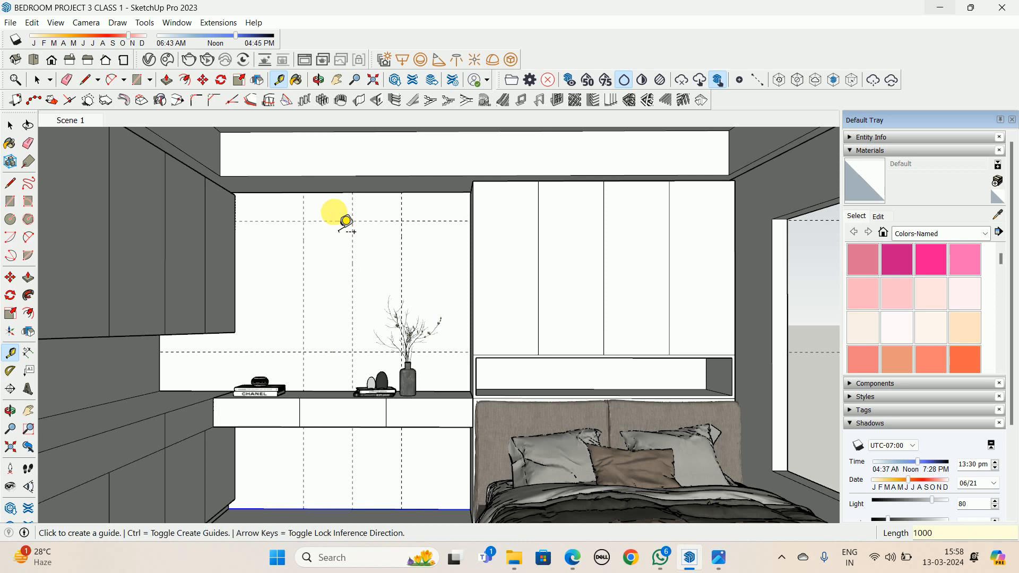
Measure the height from the upper horizontal guide down to the floor edge of the back wall
middle_drag(337, 271, 336, 191)
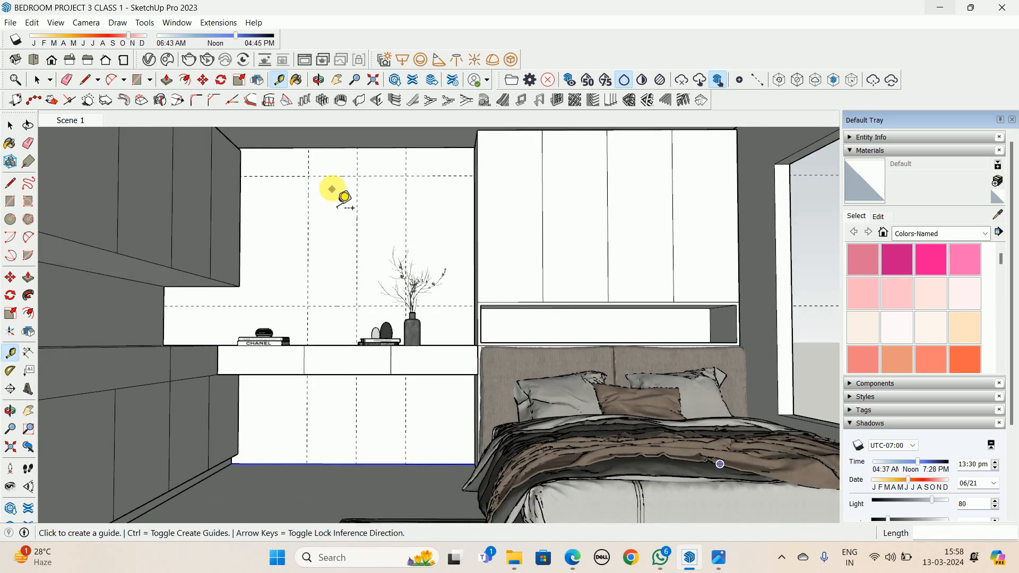
click(333, 176)
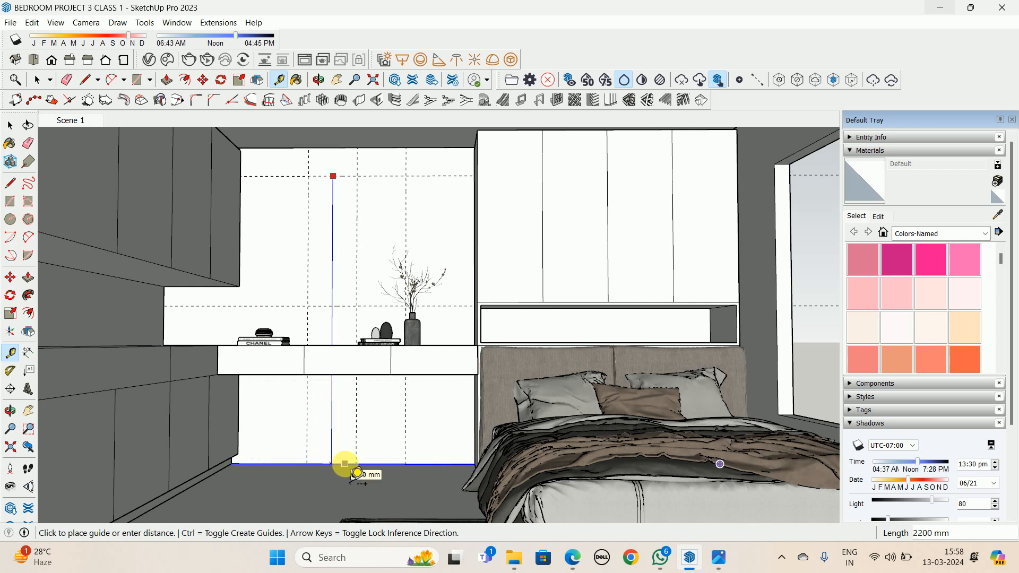
click(345, 464)
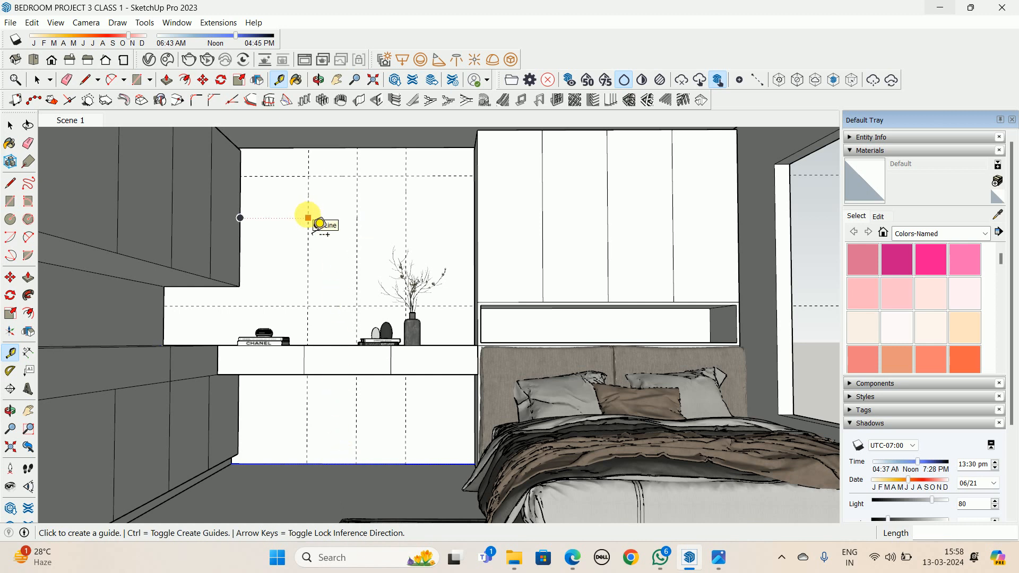
Draw the mirror rectangle on the back wall between the outer vertical guides and the two horizontal guides
mouse_move(325, 239)
middle_down()
mouse_move(343, 295)
mouse_move(330, 272)
middle_up()
key(r)
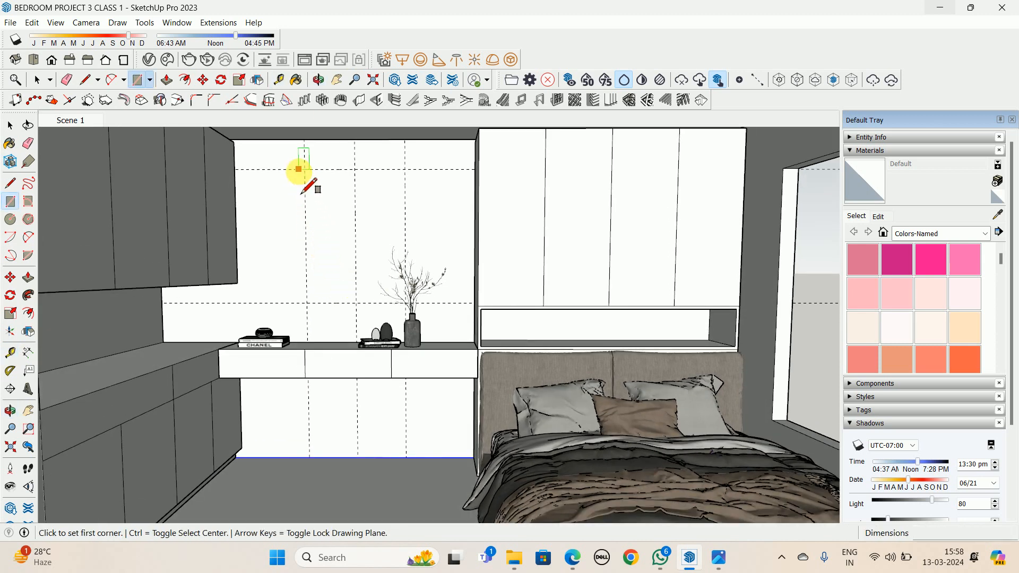
click(300, 168)
middle_drag(428, 296, 478, 362)
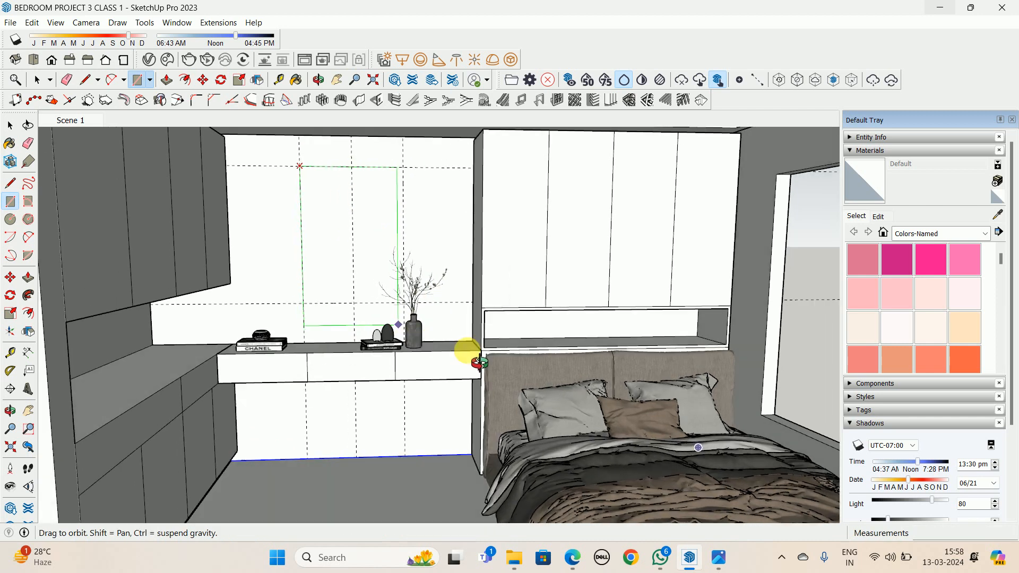
scroll(364, 295, up, 5)
middle_drag(364, 295, 342, 298)
scroll(409, 308, up, 3)
click(483, 309)
scroll(341, 246, down, 5)
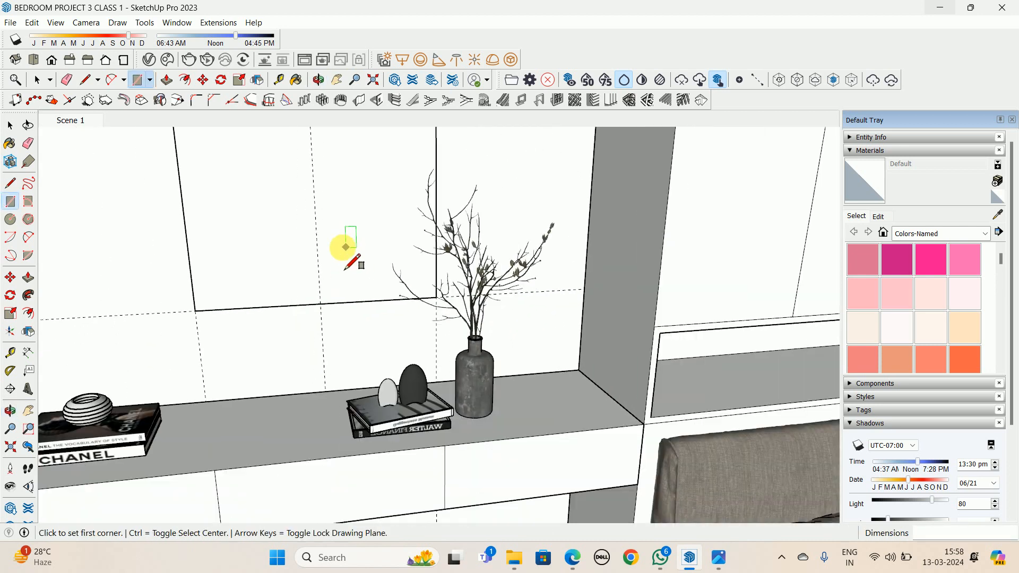
Make the mirror rectangle on the back wall into a group
middle_drag(349, 246, 327, 218)
key(space)
right_click(330, 192)
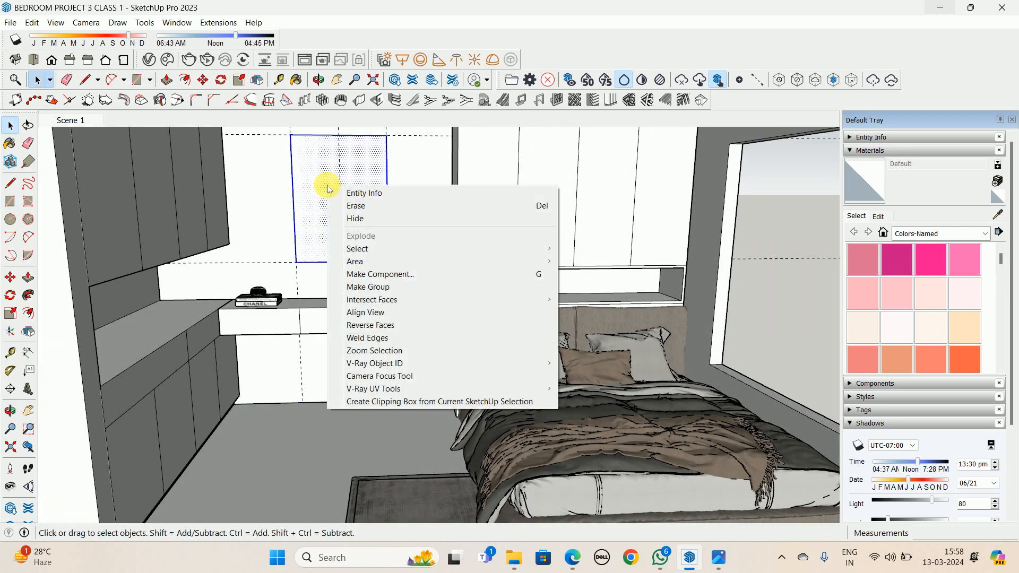
click(372, 287)
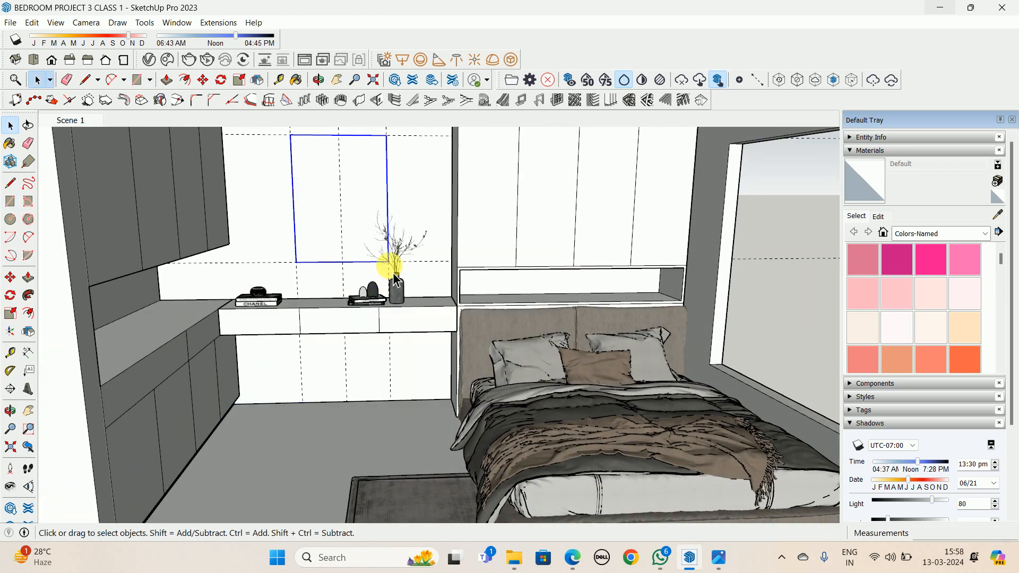
middle_drag(378, 245, 391, 244)
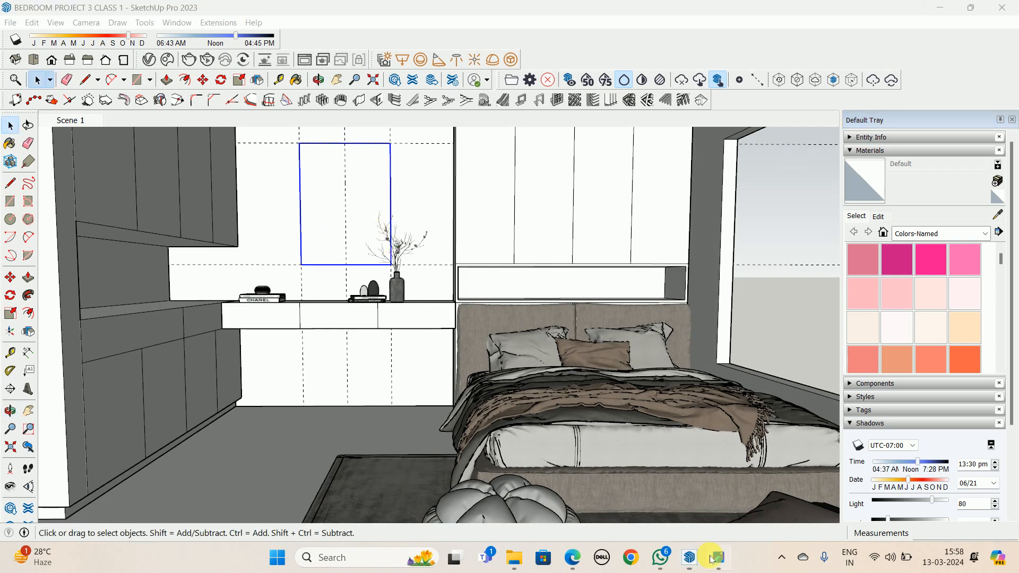
Check the reference photo's mirror, and extrude the mirror rectangle inside its group 20 mm out from the back wall
click(718, 557)
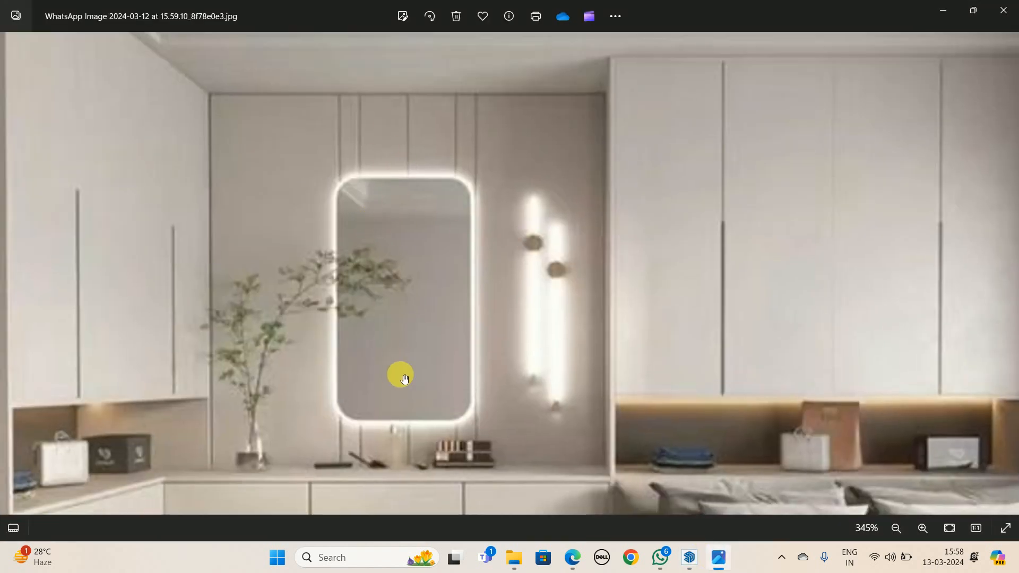
click(943, 10)
middle_drag(345, 212, 435, 267)
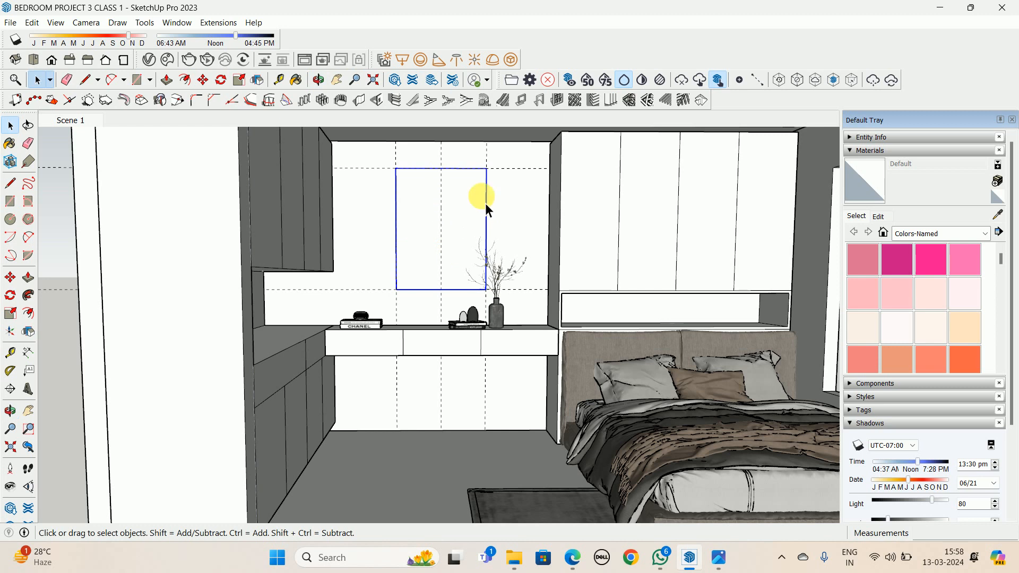
double_click(431, 208)
scroll(416, 191, up, 4)
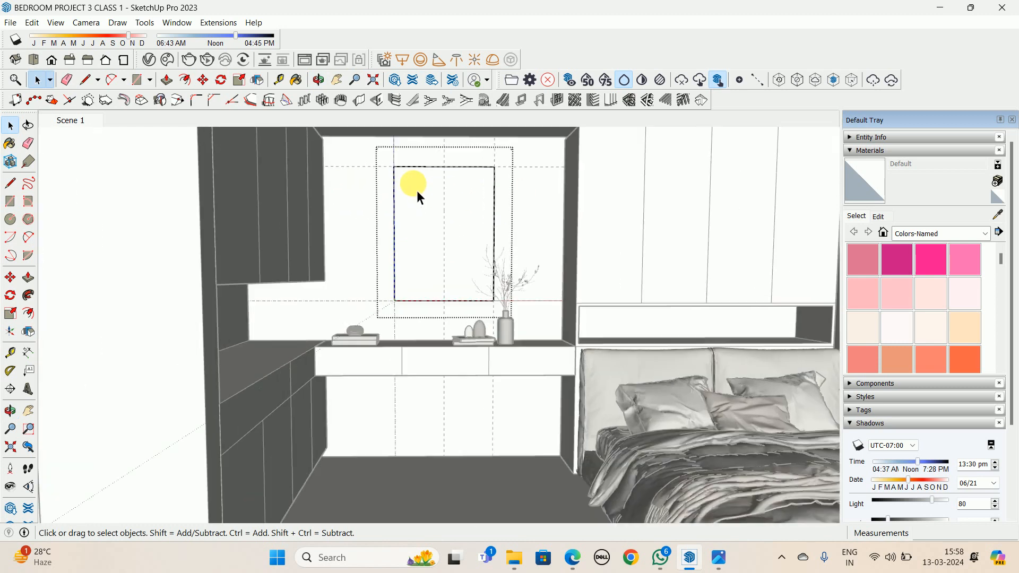
key(p)
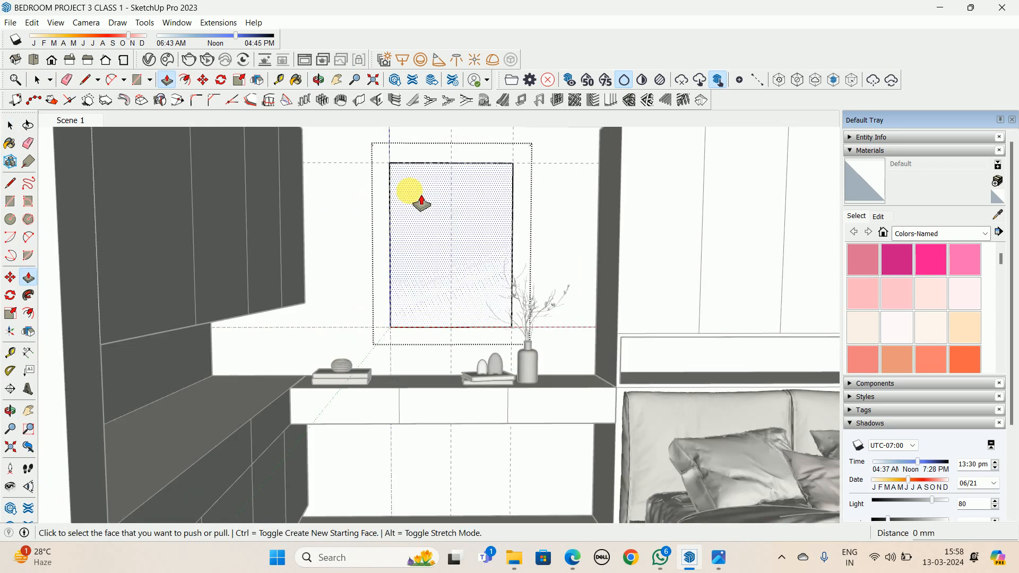
click(414, 198)
middle_drag(427, 229, 364, 269)
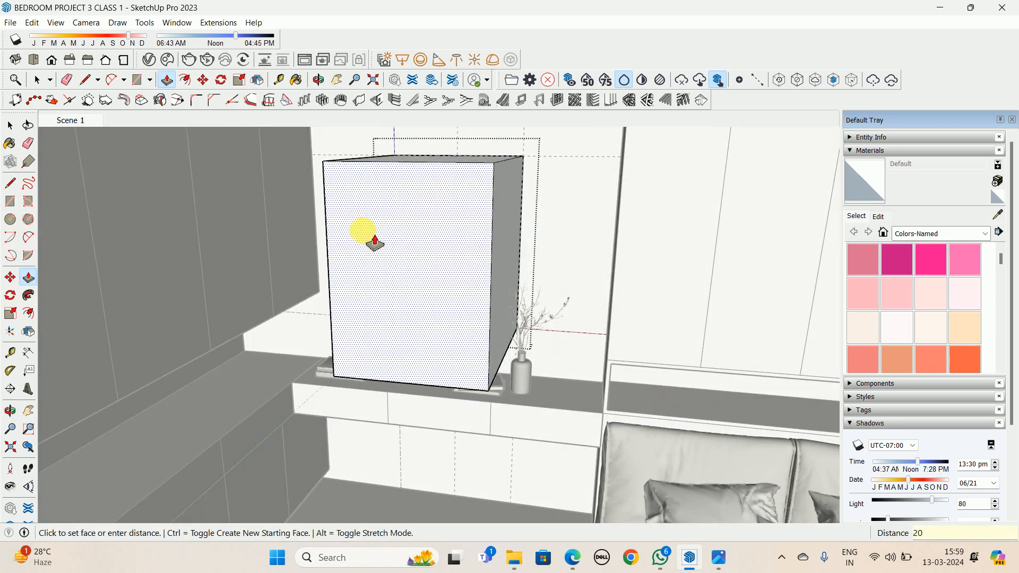
key(Return)
Push the left side face of the mirror panel inward by 75 mm
scroll(409, 220, up, 5)
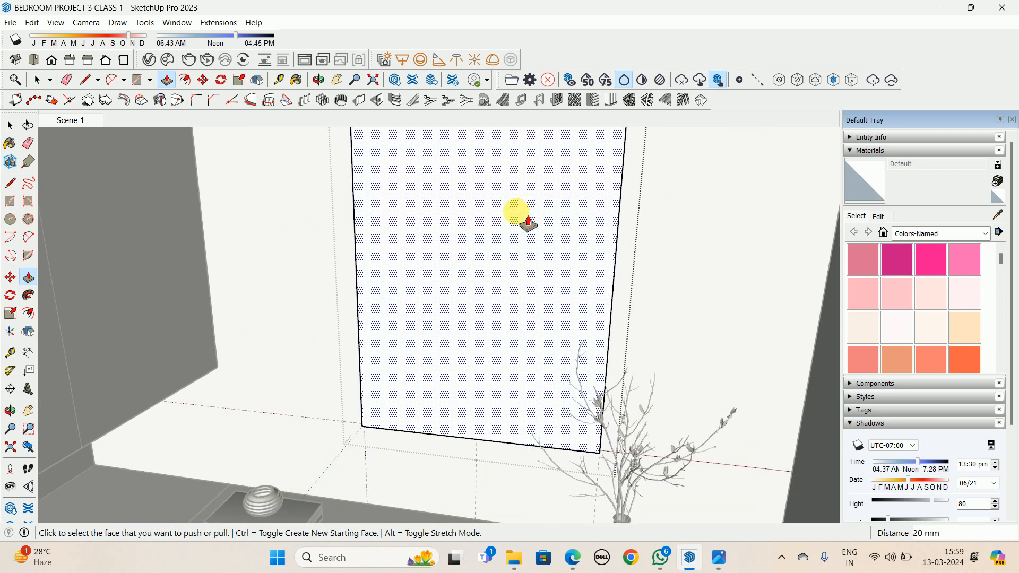
shift+middle_drag(514, 242, 502, 376)
scroll(347, 249, up, 4)
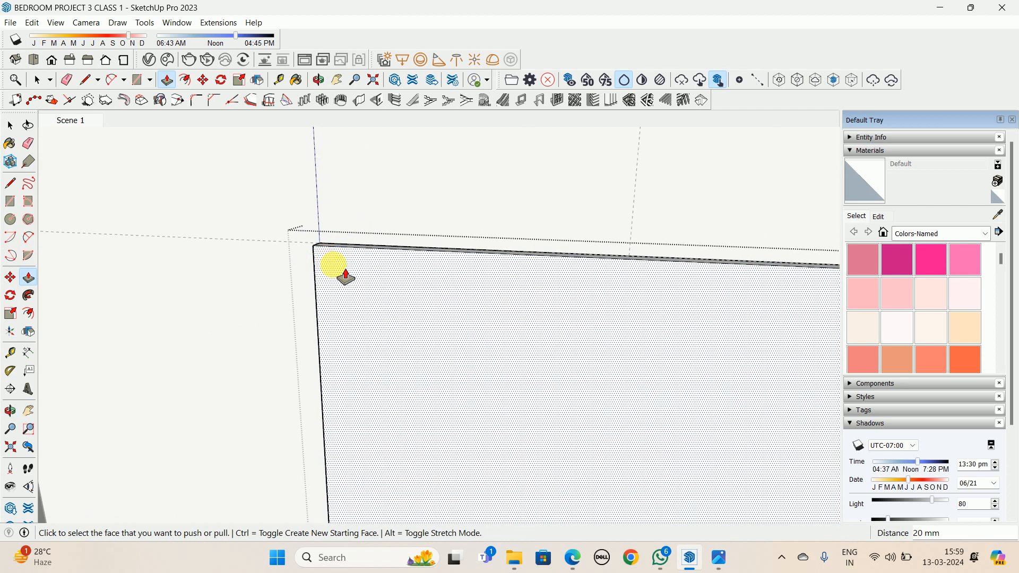
middle_drag(346, 276, 319, 289)
click(345, 291)
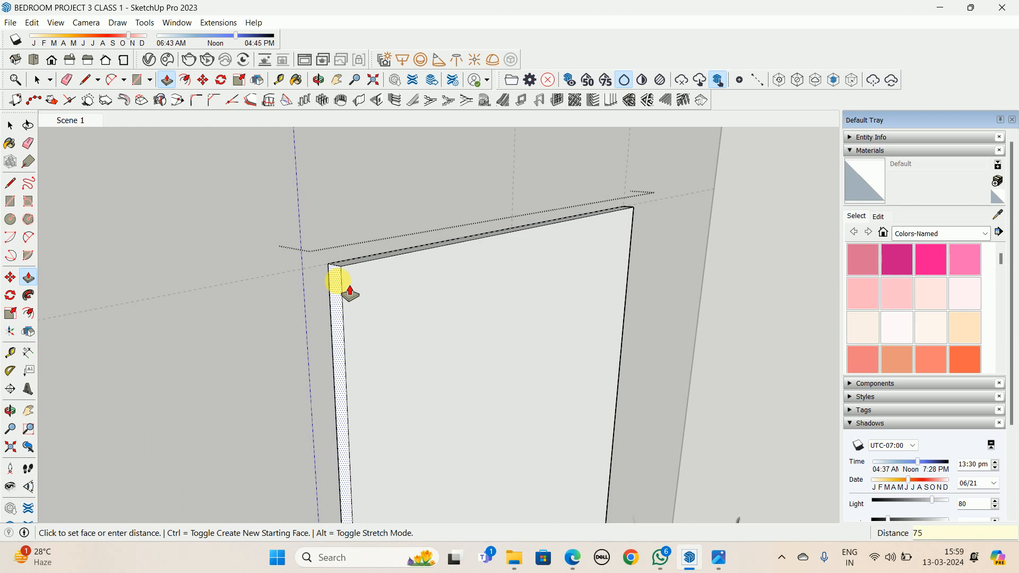
text(75)
key(Return)
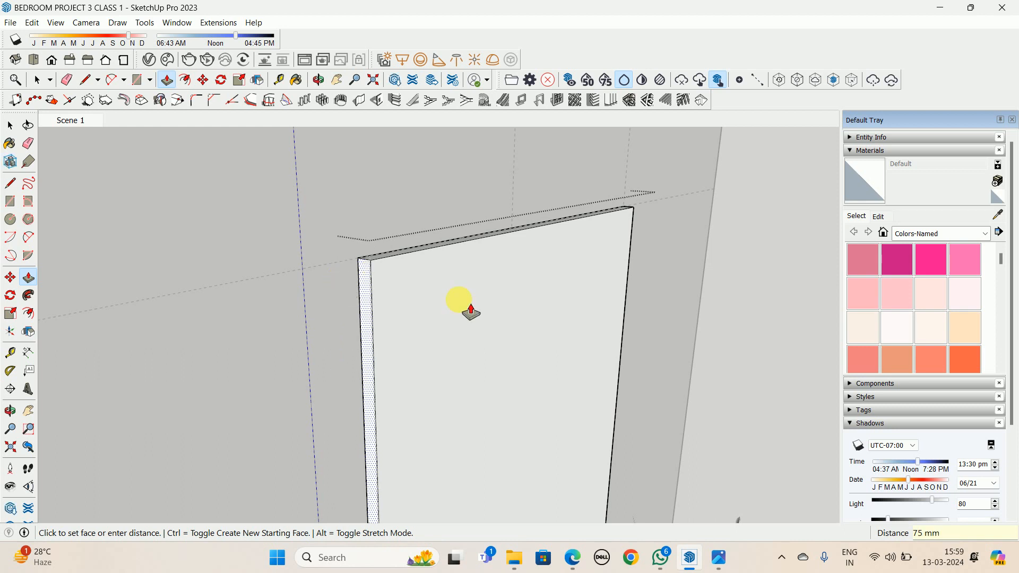
Push the right side face of the mirror panel inward by the same 75 mm
mouse_move(460, 302)
middle_down()
mouse_move(278, 282)
mouse_move(613, 319)
mouse_move(450, 301)
middle_up()
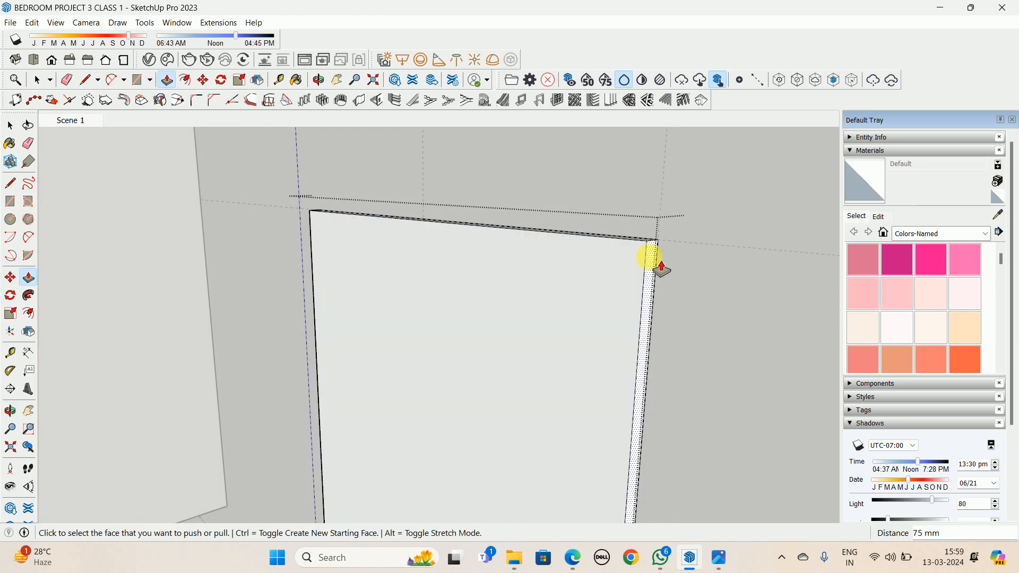
double_click(648, 257)
middle_drag(366, 254, 521, 243)
scroll(523, 250, down, 6)
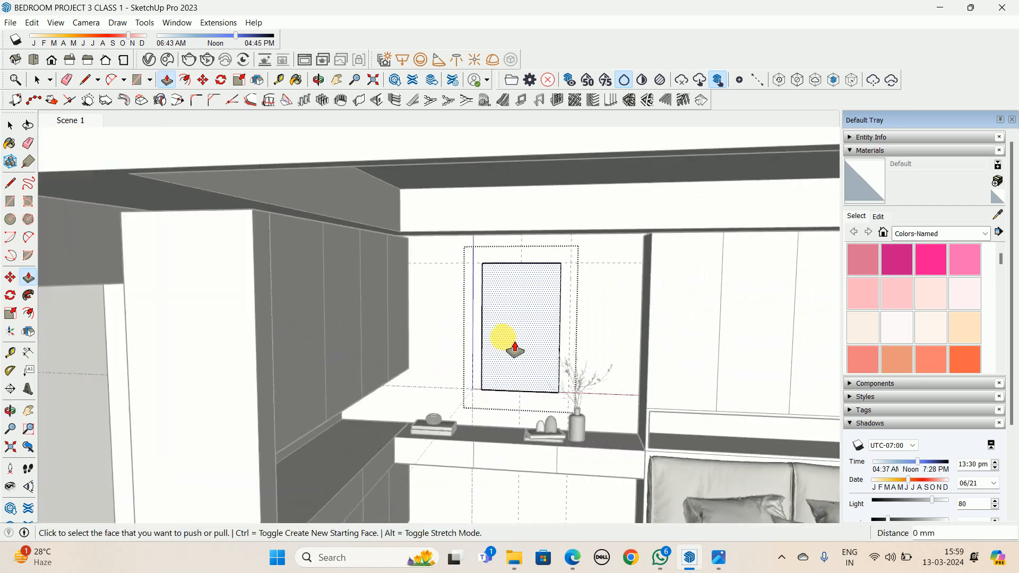
mouse_move(505, 337)
middle_down()
mouse_move(547, 342)
mouse_move(544, 275)
middle_up()
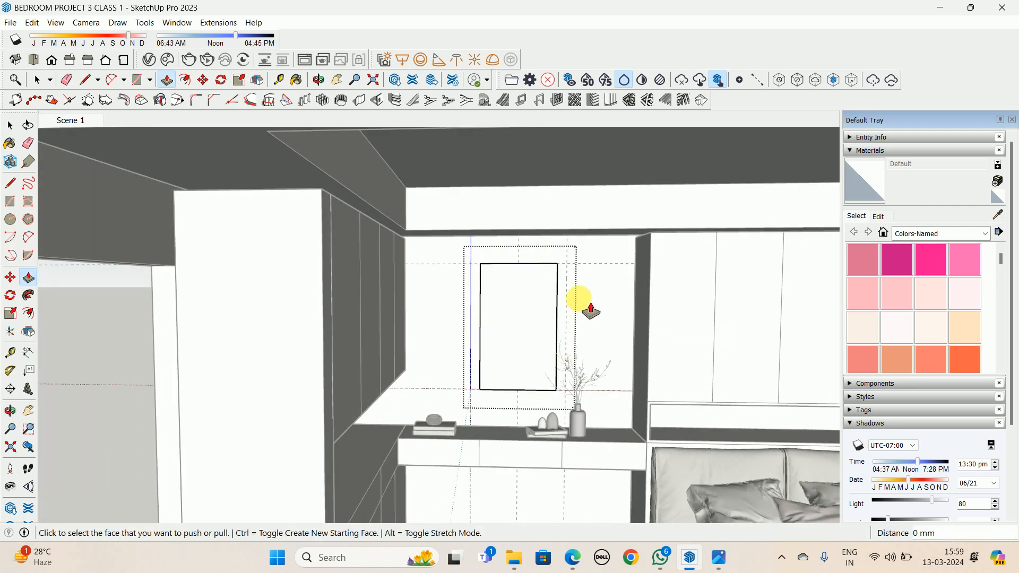
Compare the mirror's proportions with the reference photo and extend the panel's bottom face 100 mm downward
key(space)
scroll(525, 396, up, 5)
middle_drag(527, 395, 547, 337)
scroll(559, 401, up, 5)
middle_drag(559, 401, 546, 382)
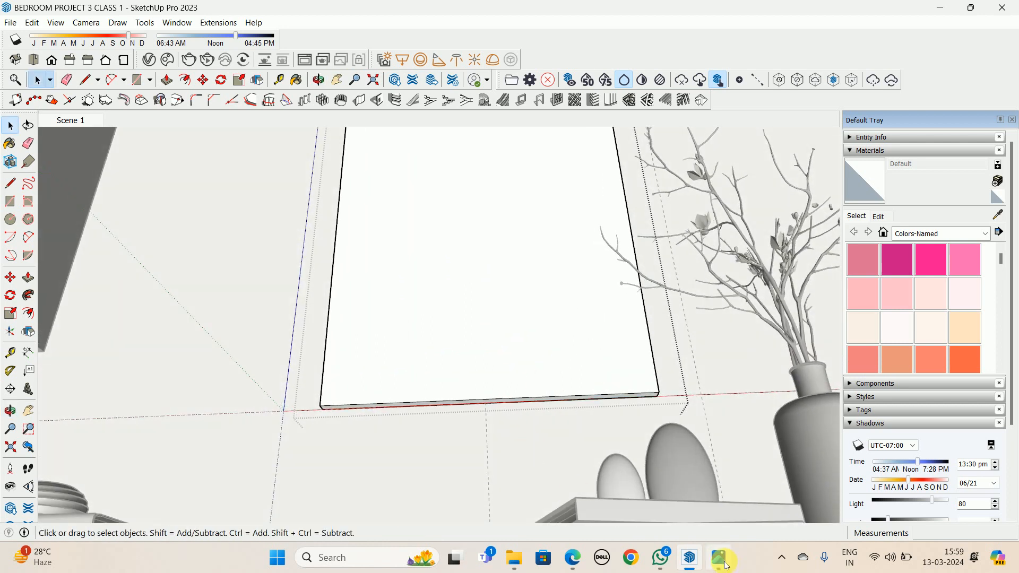
click(719, 559)
click(943, 10)
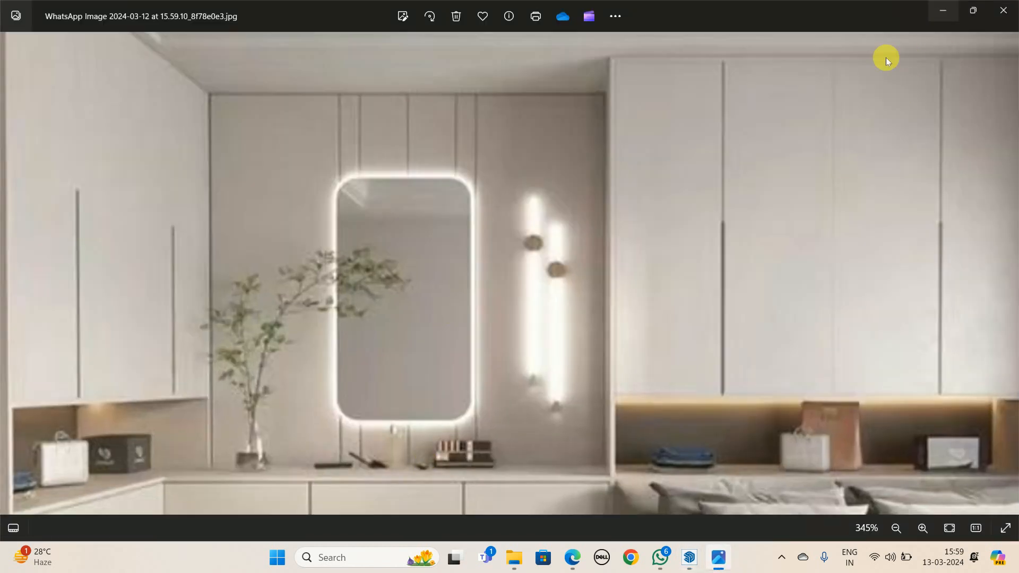
mouse_move(546, 364)
middle_down()
mouse_move(615, 341)
mouse_move(569, 371)
middle_up()
key(space)
key(p)
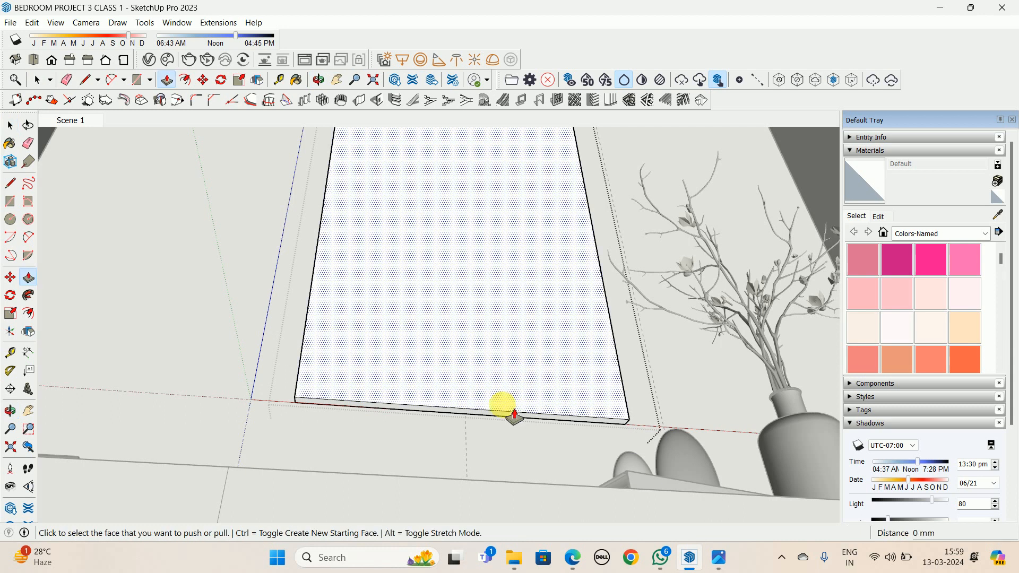
scroll(509, 420, up, 3)
click(518, 430)
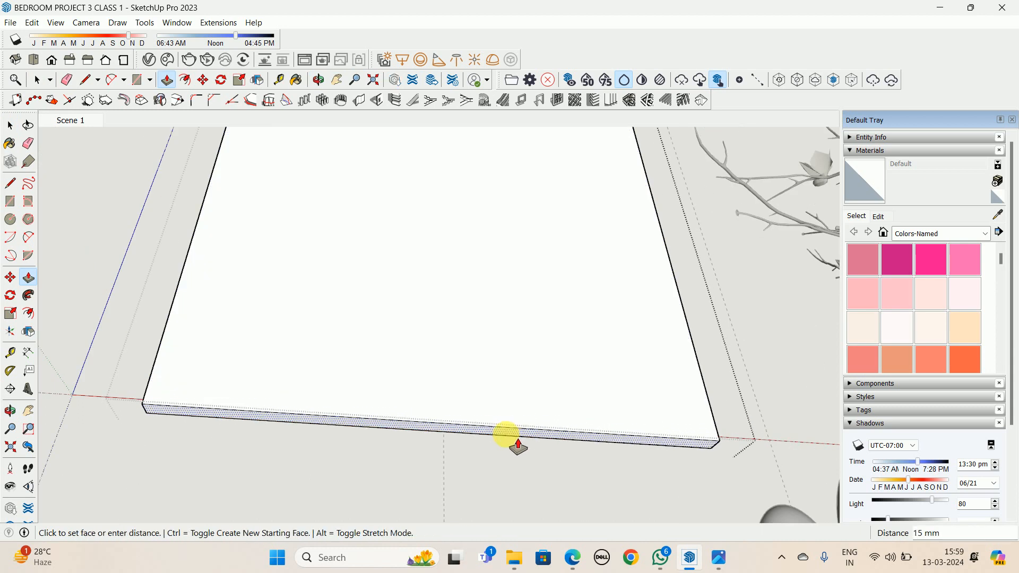
text(100)
key(Return)
Finish editing the mirror group and return to the whole bedroom model
scroll(492, 289, down, 3)
middle_drag(491, 288, 441, 473)
scroll(505, 176, down, 3)
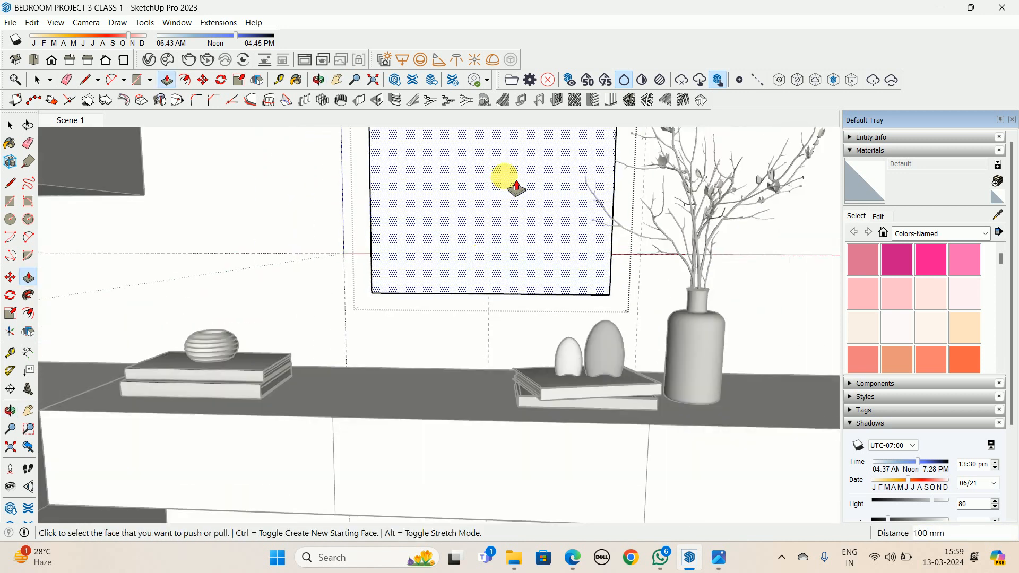
scroll(516, 187, down, 5)
scroll(504, 290, up, 3)
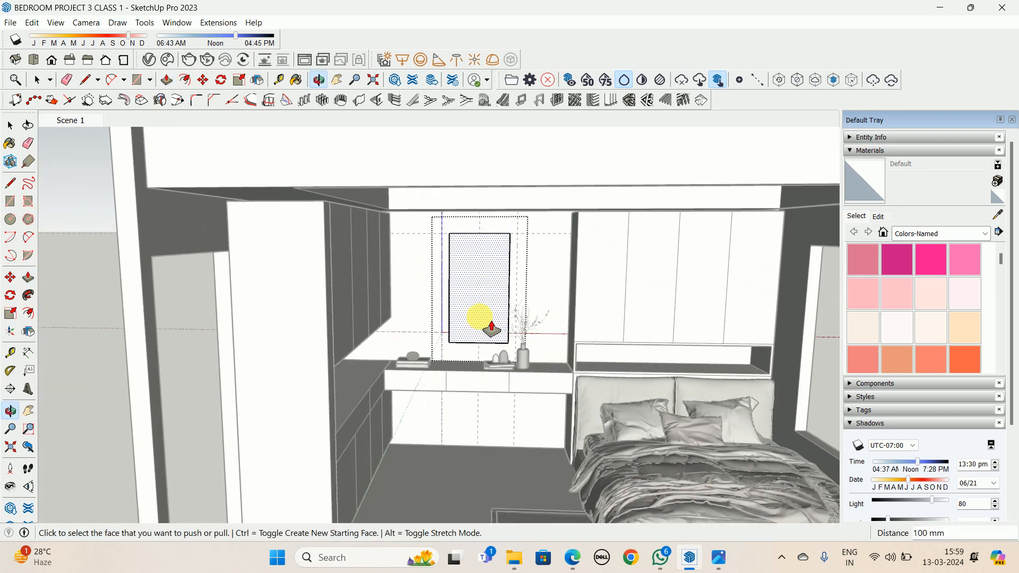
middle_drag(482, 255, 483, 296)
scroll(483, 325, up, 3)
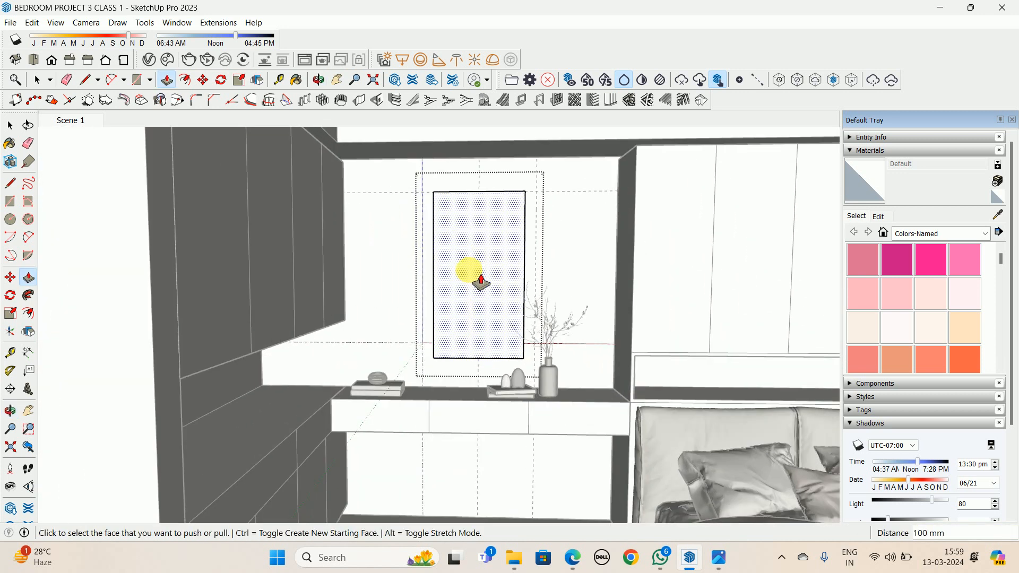
key(space)
key(Escape)
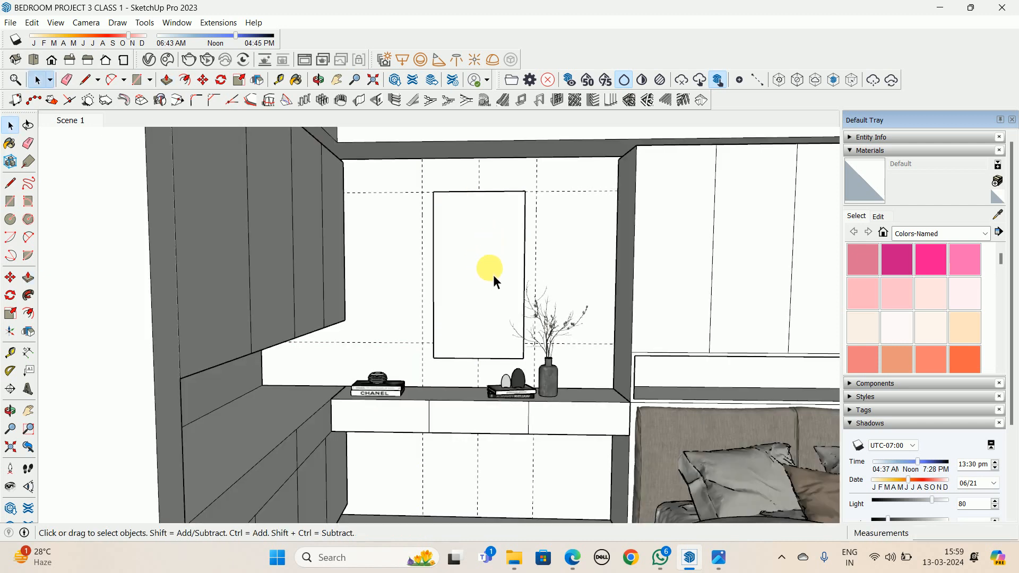
Reopen the mirror group for editing with the rest of the model hidden
scroll(503, 212, up, 2)
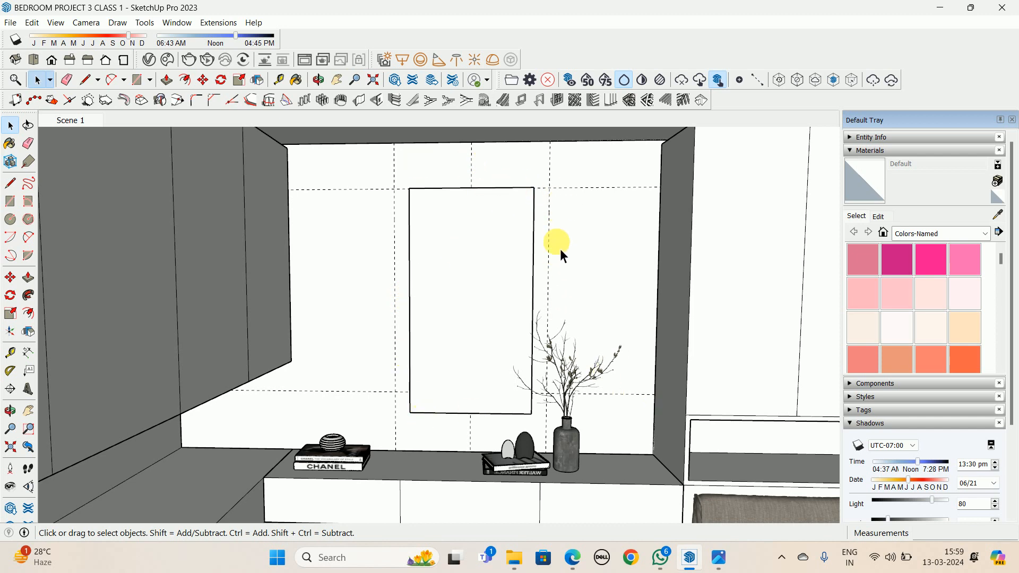
double_click(498, 281)
key(i)
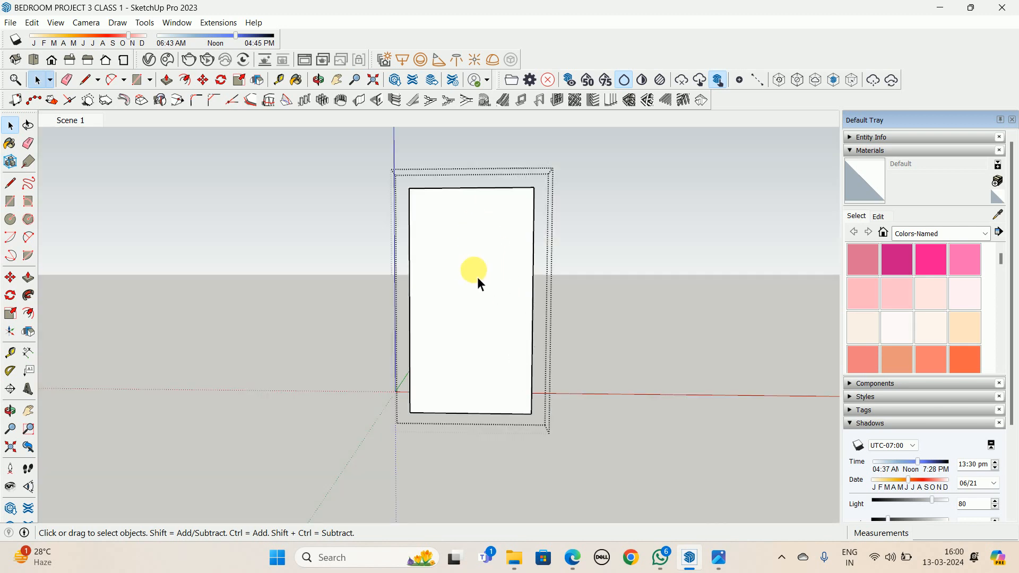
scroll(419, 212, up, 2)
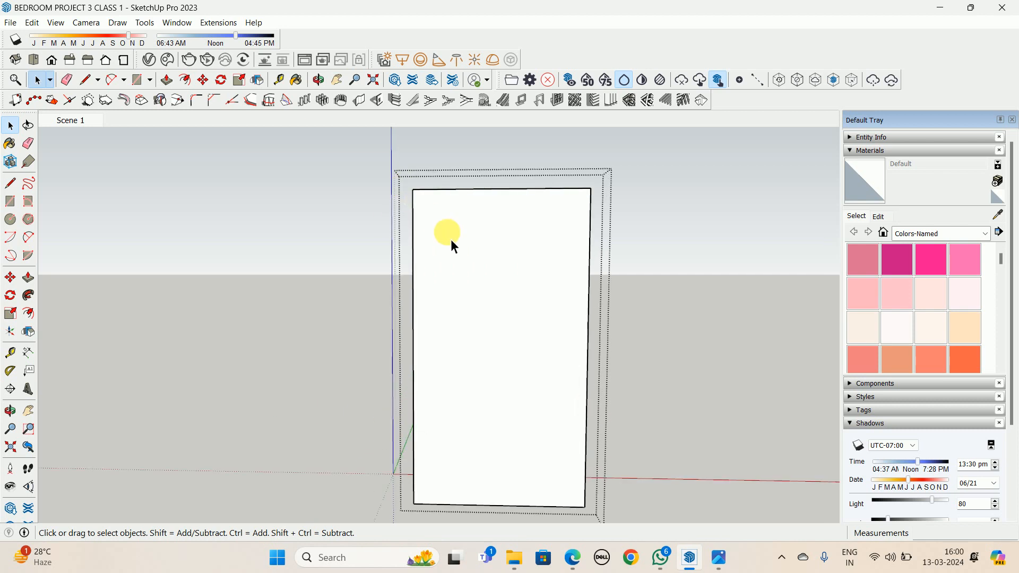
Place guides on the mirror face 125 mm in from its left edge and 125 mm below its top edge
key(t)
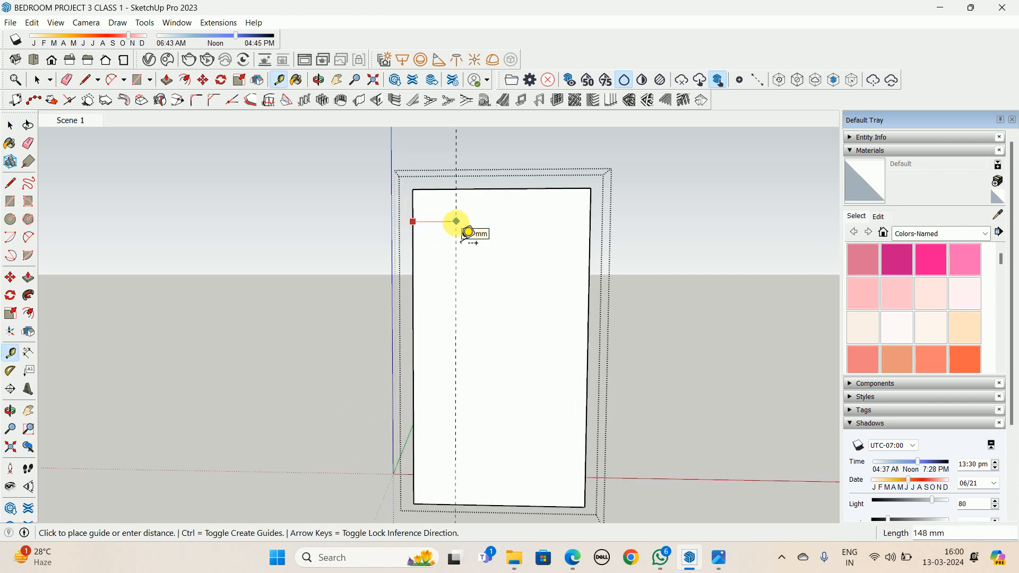
text(125)
key(Return)
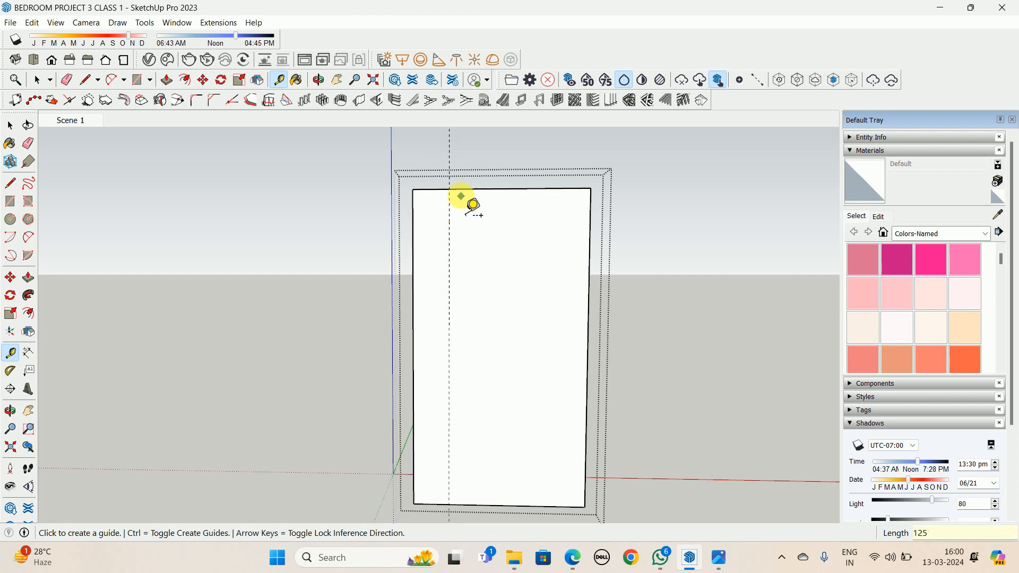
click(463, 188)
text(1)
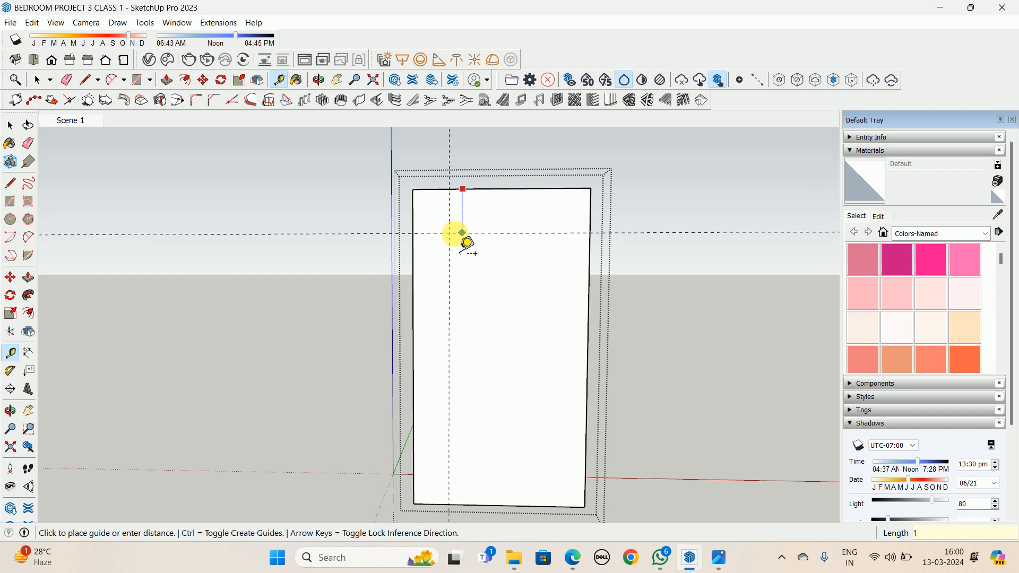
key(Return)
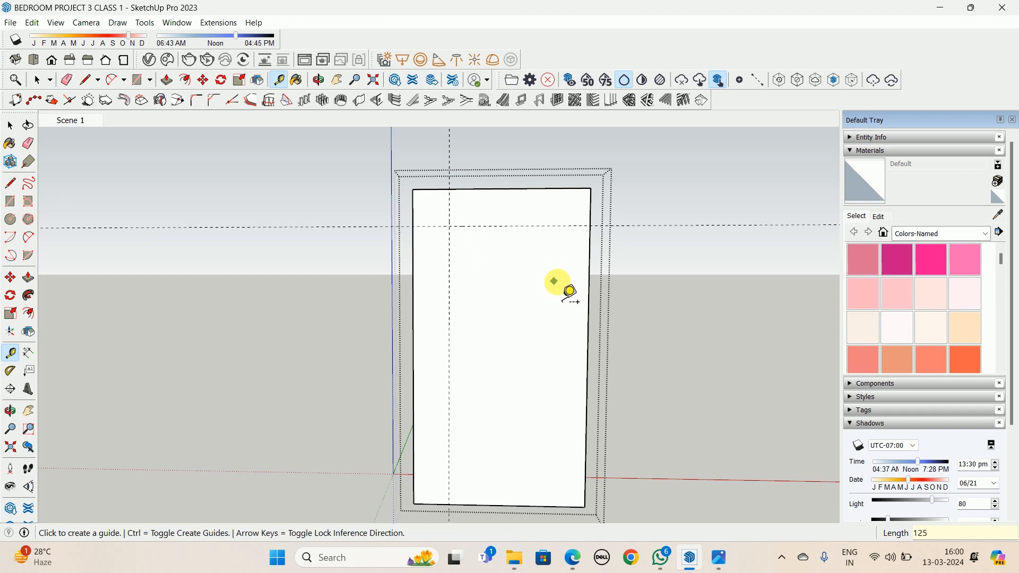
Place guides on the mirror face 125 mm in from its right edge and 125 mm above its bottom edge
click(589, 273)
text(125)
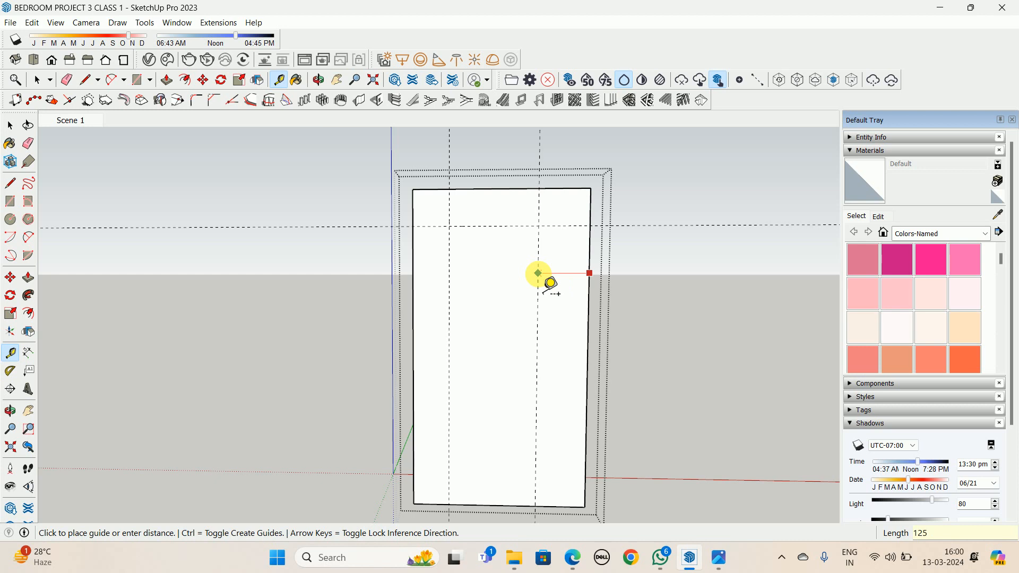
key(Return)
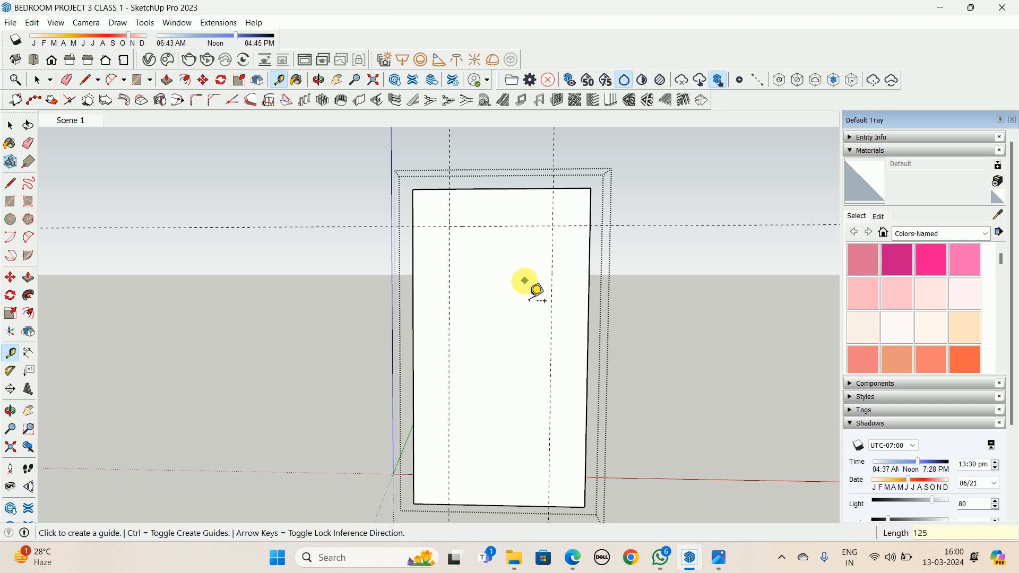
click(504, 507)
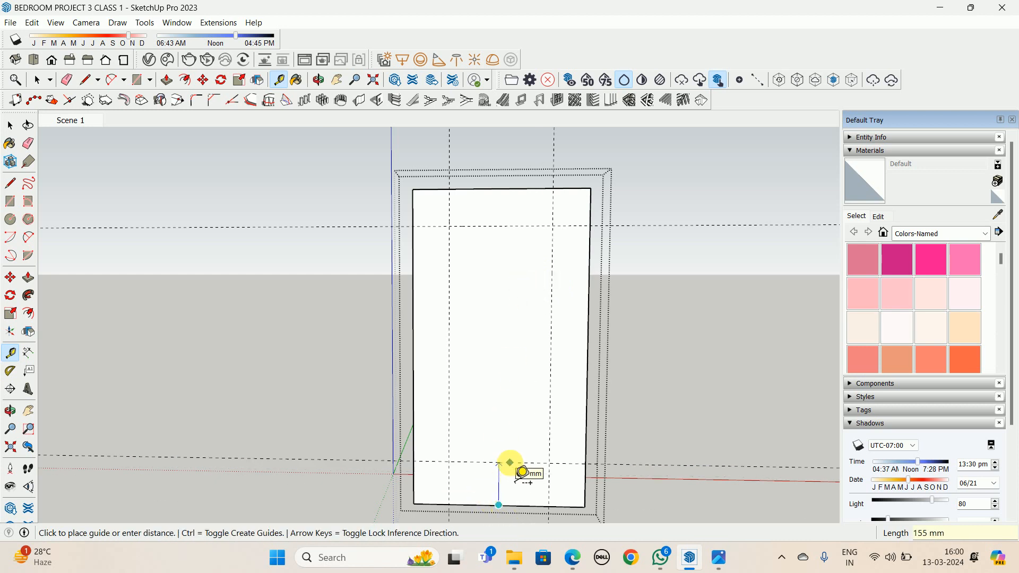
text(125)
key(Return)
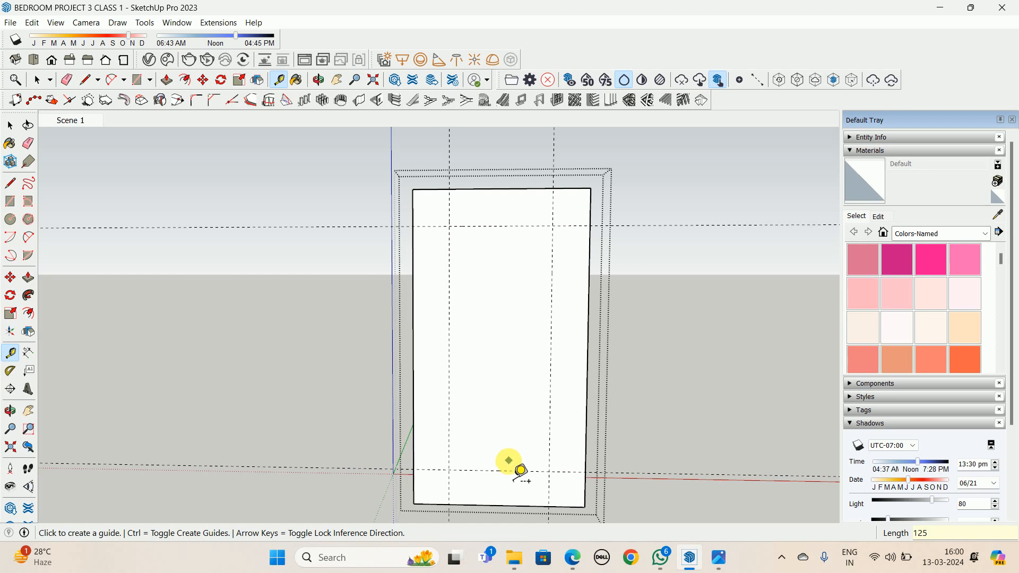
Set the arc tool to 40 sides for rounding the mirror's corners
scroll(554, 239, up, 2)
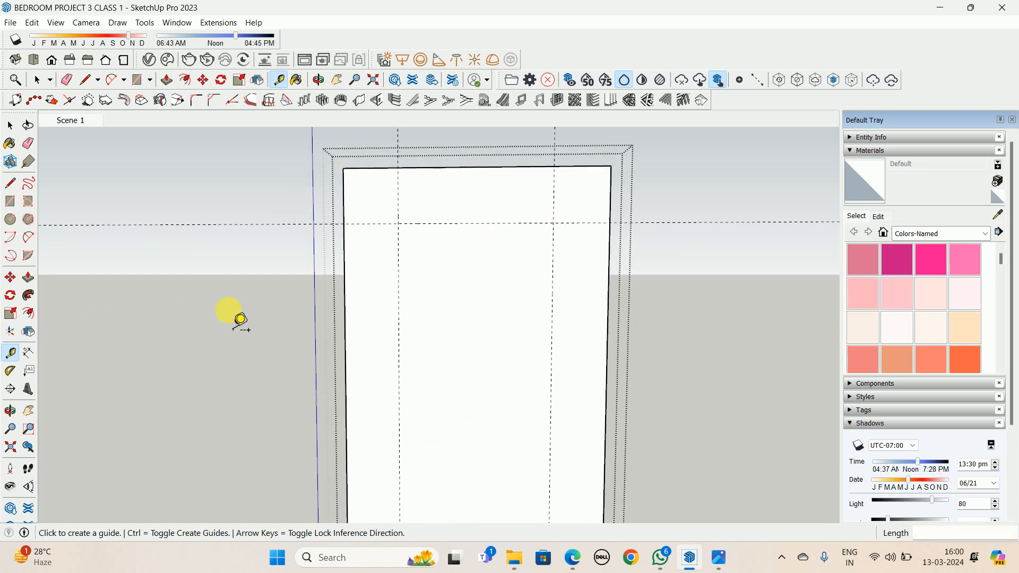
key(a)
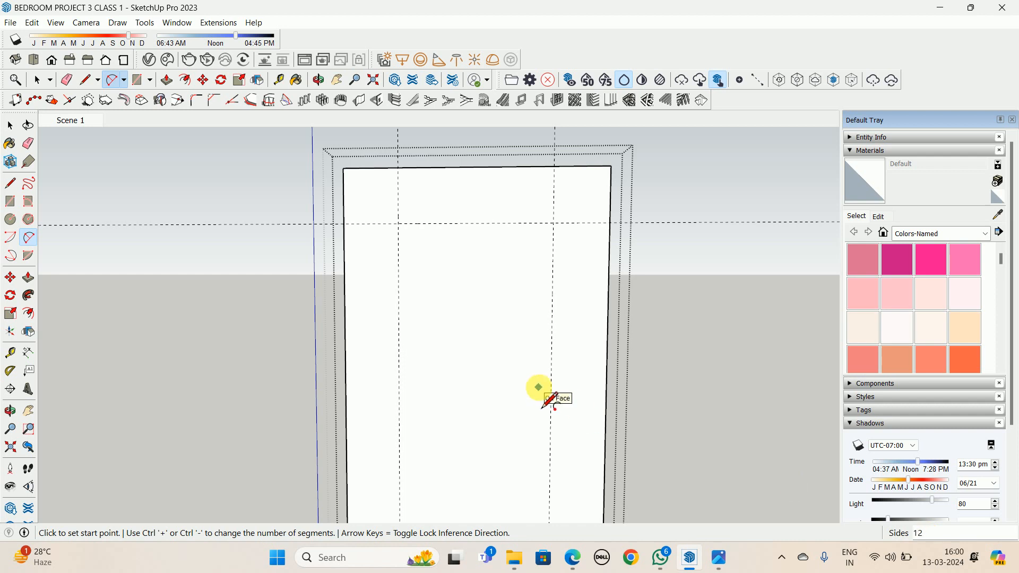
text(40)
key(space)
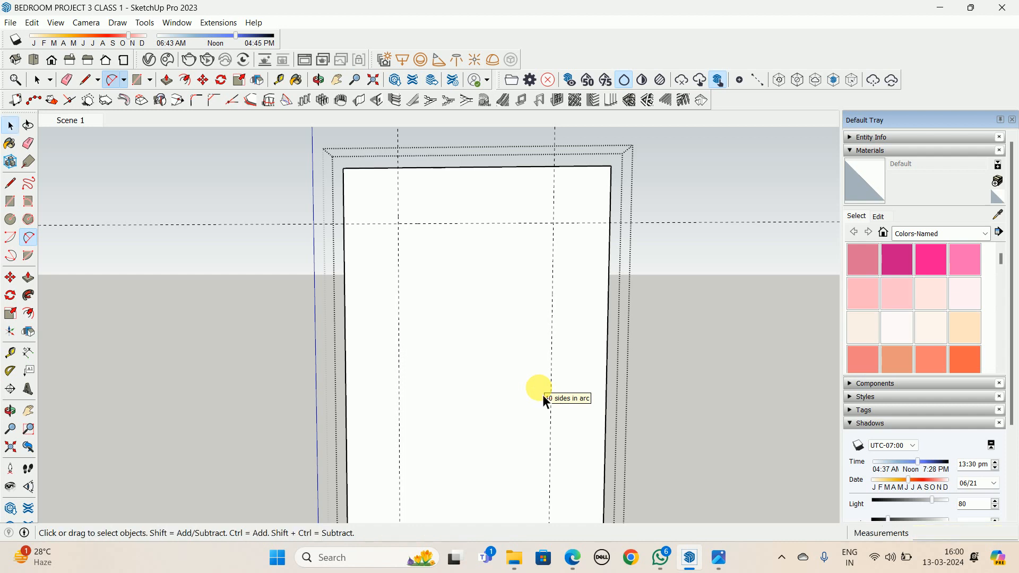
key(a)
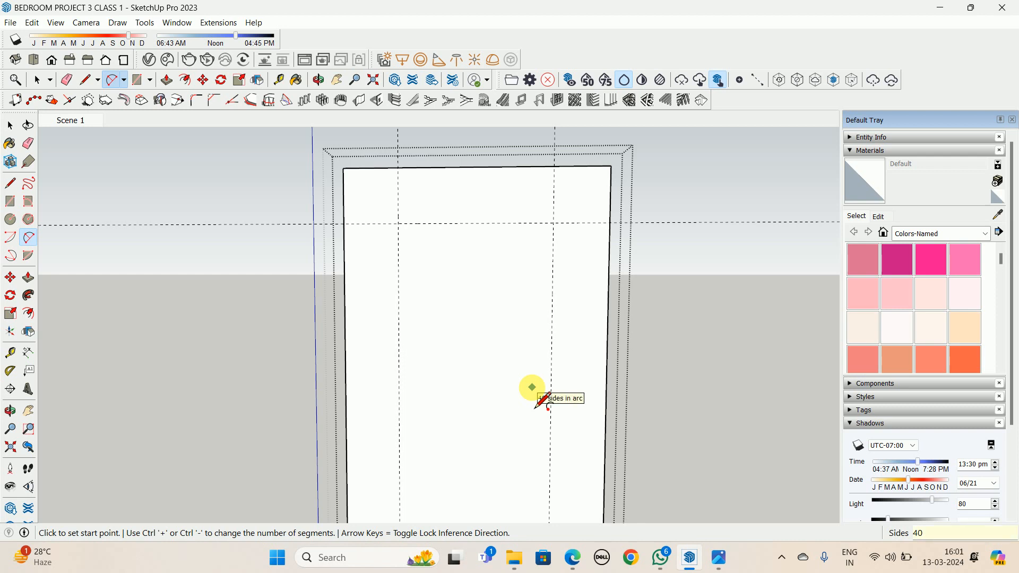
Draw tangent arcs across the mirror face's two upper corners, ending where the guides meet the edges
click(345, 223)
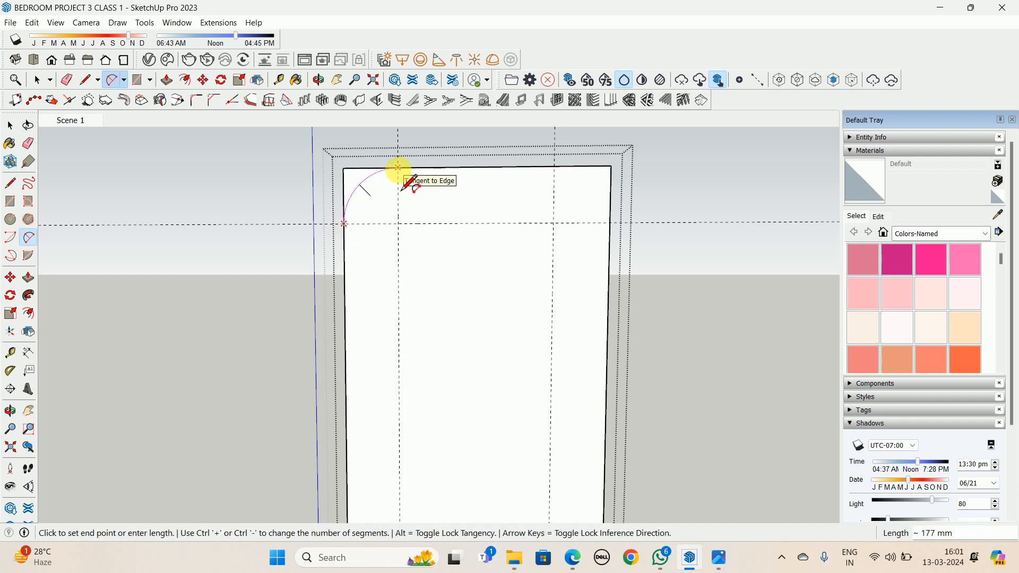
click(398, 168)
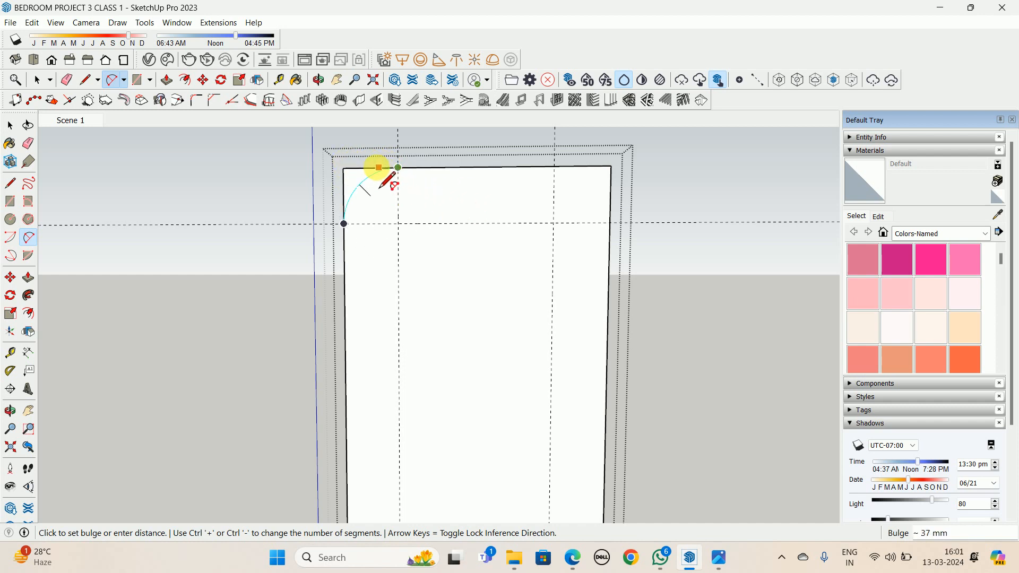
scroll(383, 181, up, 4)
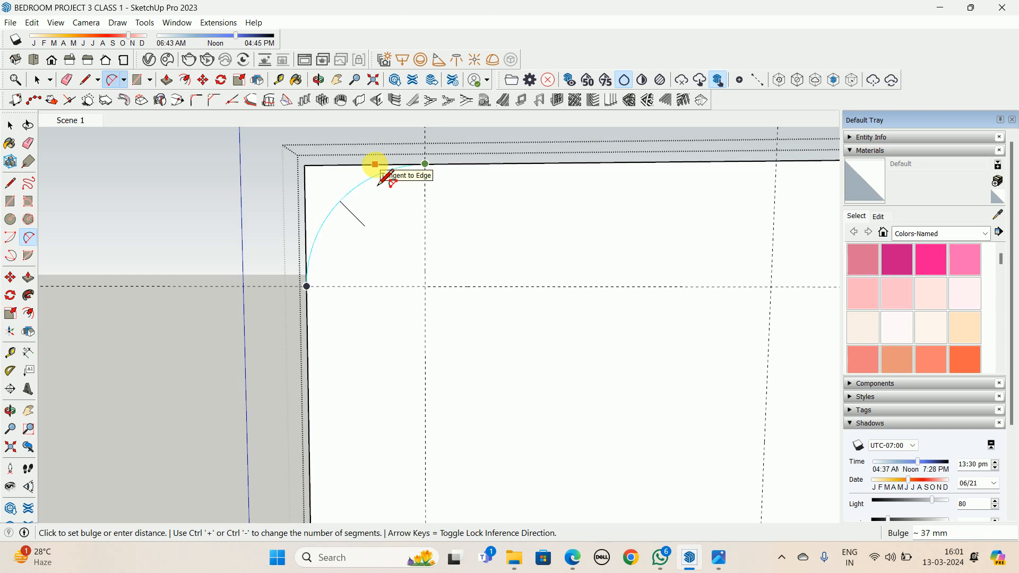
click(379, 184)
scroll(319, 262, down, 3)
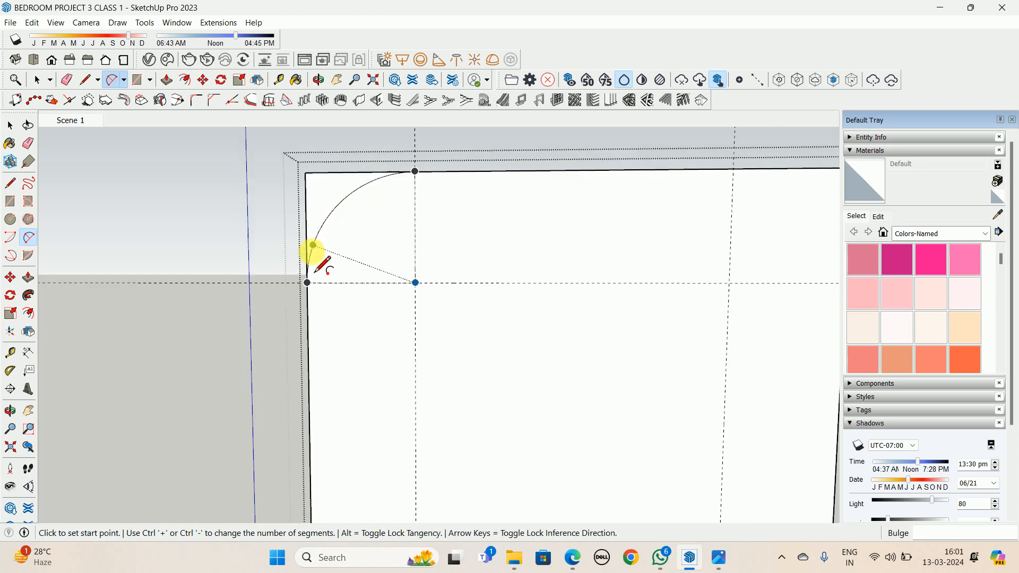
scroll(648, 289, up, 2)
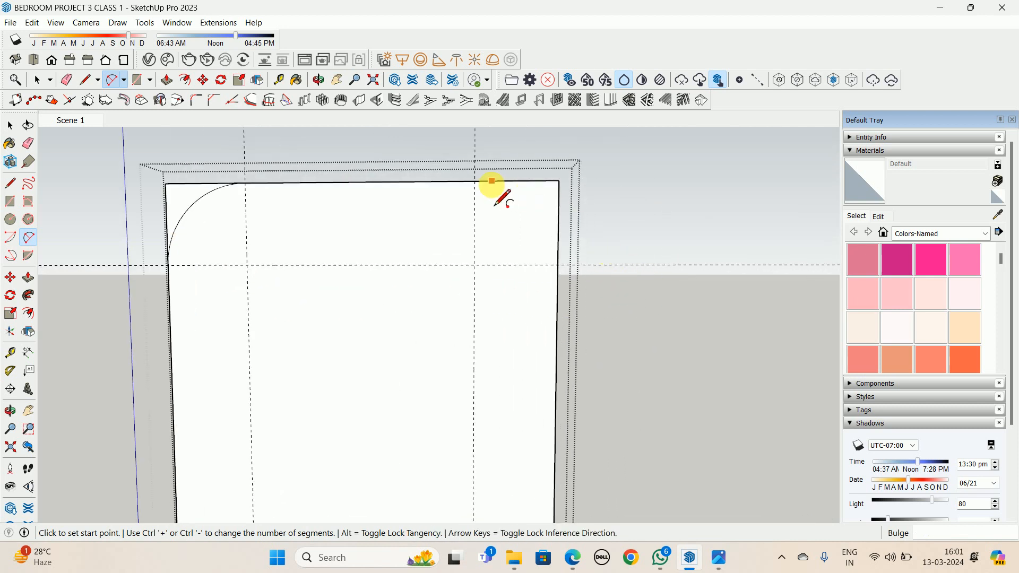
click(474, 182)
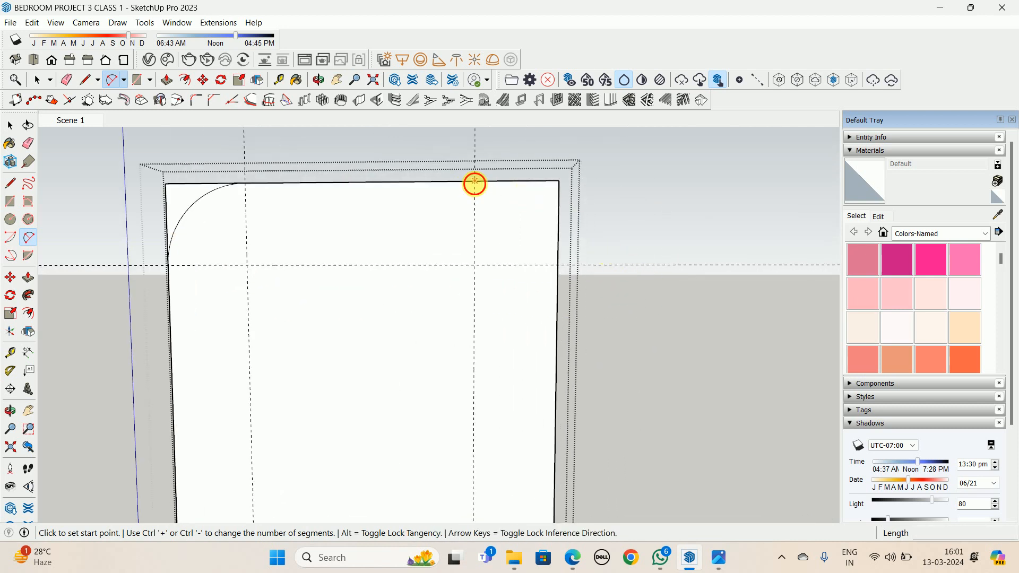
click(557, 265)
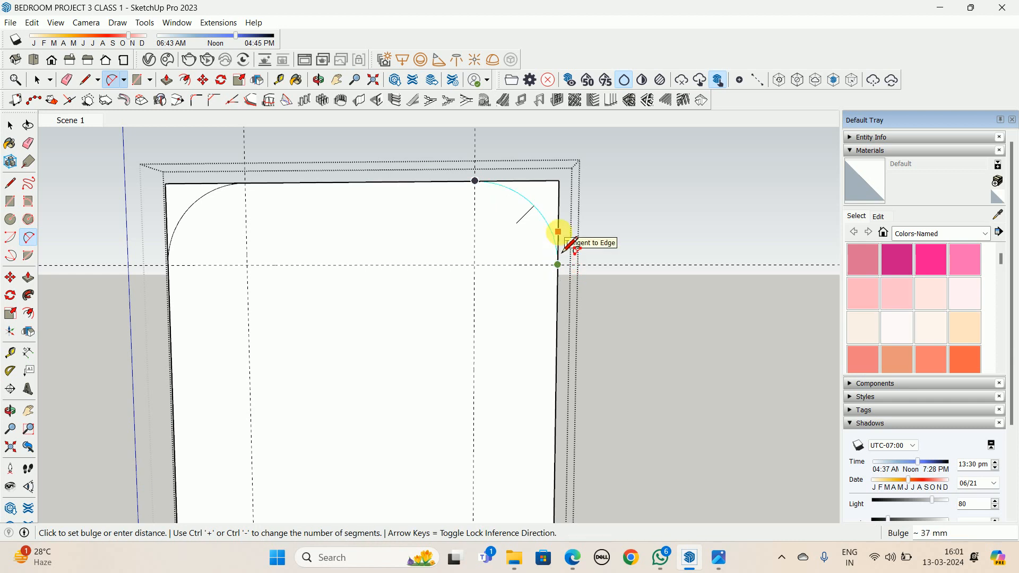
click(558, 232)
Draw tangent arcs across the mirror face's two lower corners, ending where the guides meet the edges
scroll(505, 273, down, 6)
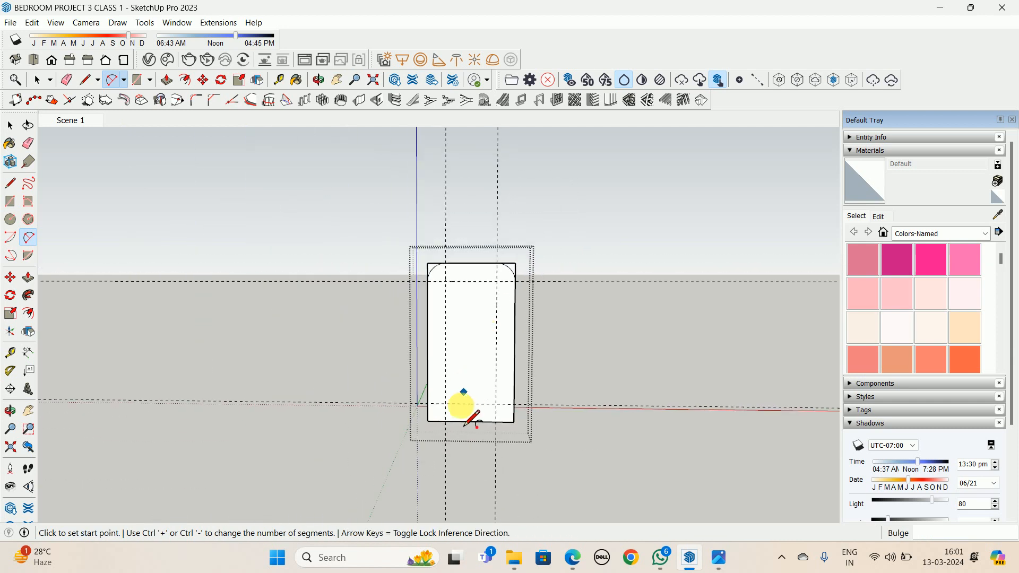
scroll(457, 419, up, 5)
click(391, 366)
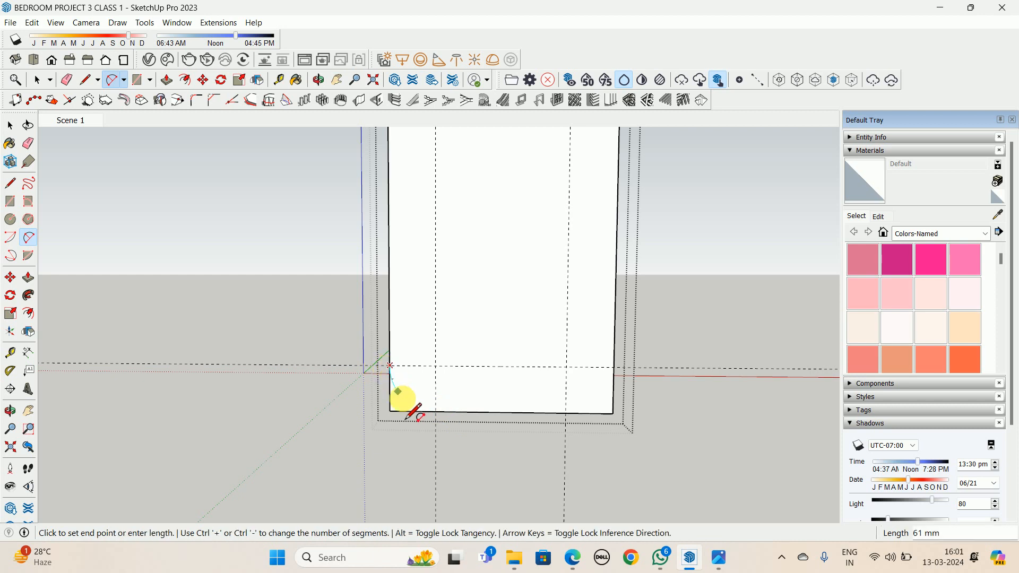
click(436, 412)
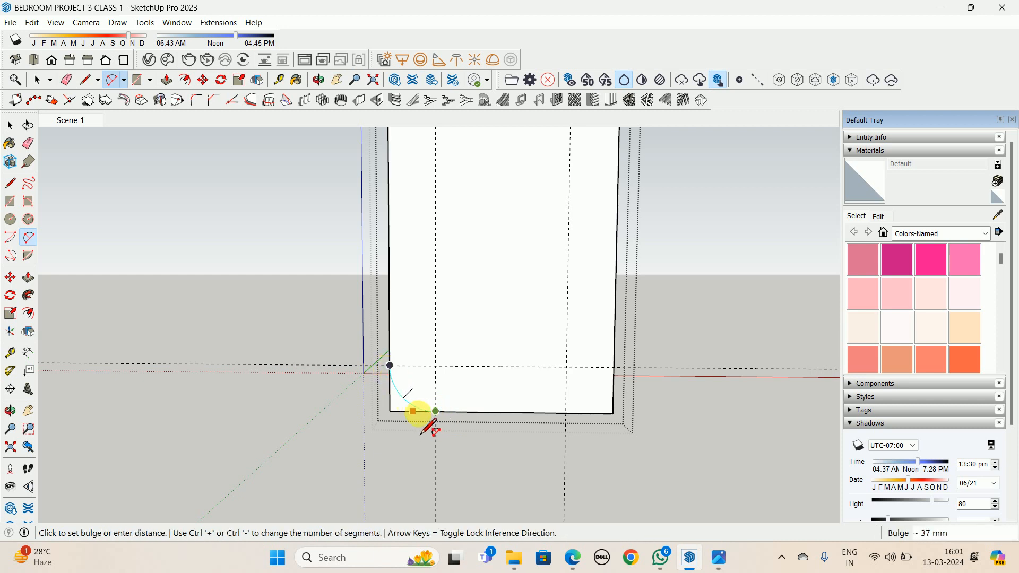
click(417, 413)
click(566, 413)
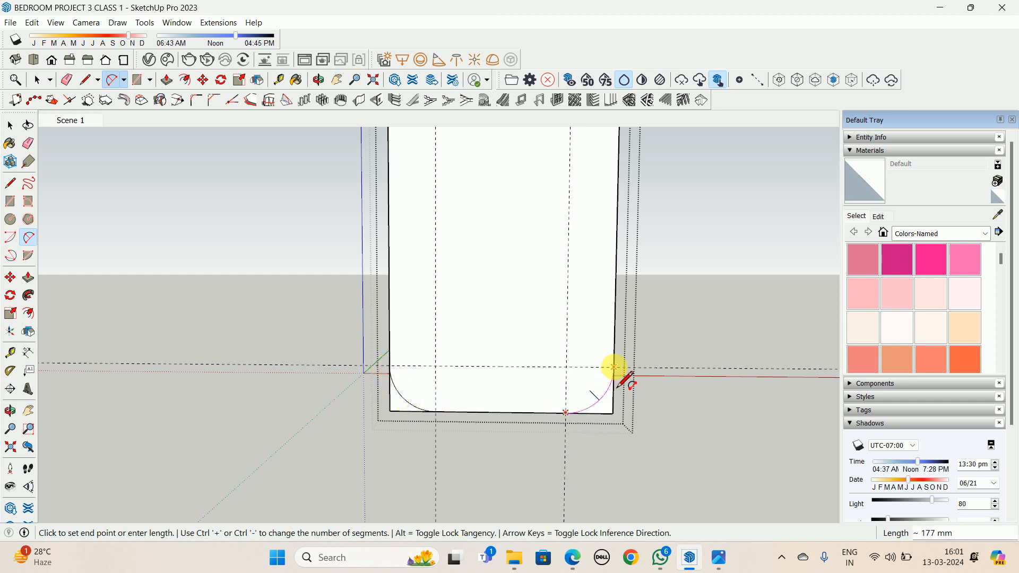
click(614, 367)
click(613, 387)
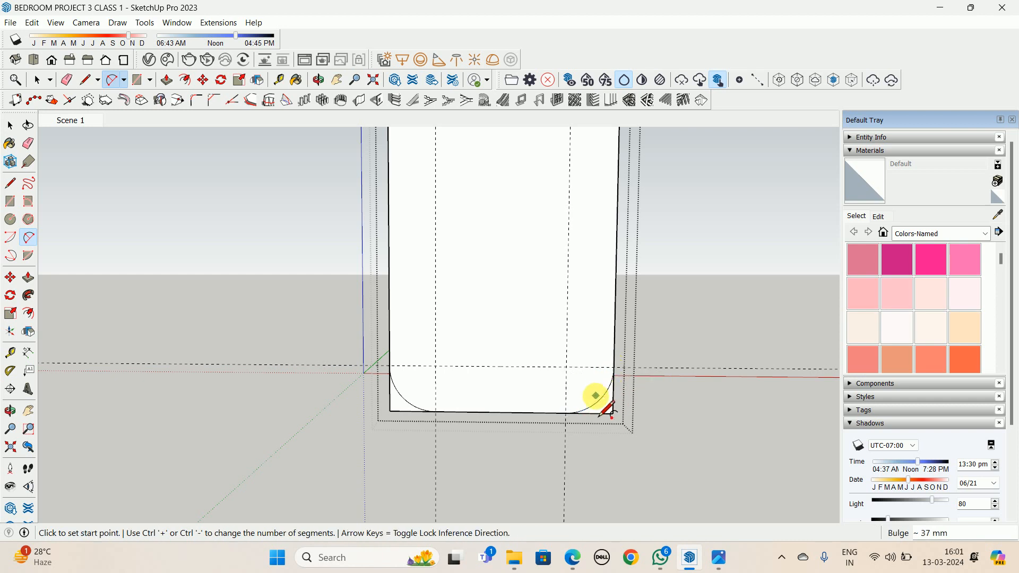
Push the waste outside the arcs at the mirror's two lower corners back 20 mm to remove it
key(p)
middle_drag(405, 410, 592, 473)
click(412, 410)
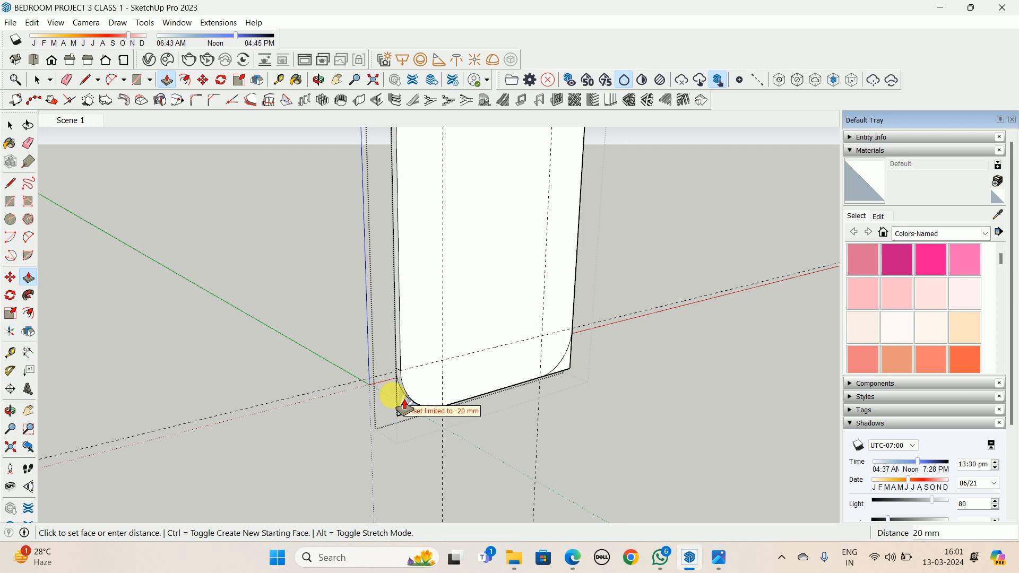
click(405, 408)
double_click(555, 365)
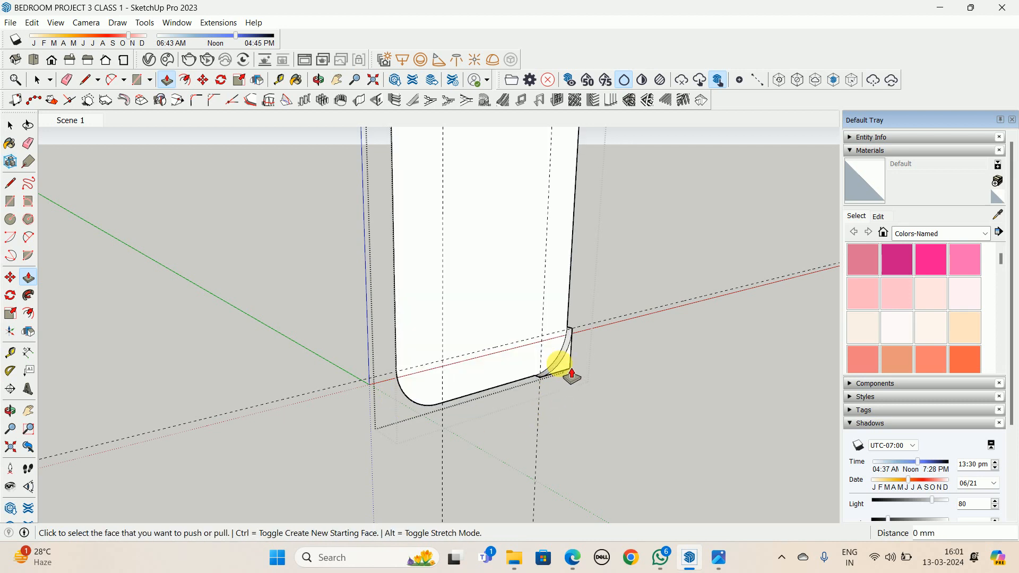
click(572, 374)
click(573, 374)
Push the waste outside the arcs at the mirror's two upper corners back 20 mm to remove it
middle_drag(574, 374, 519, 555)
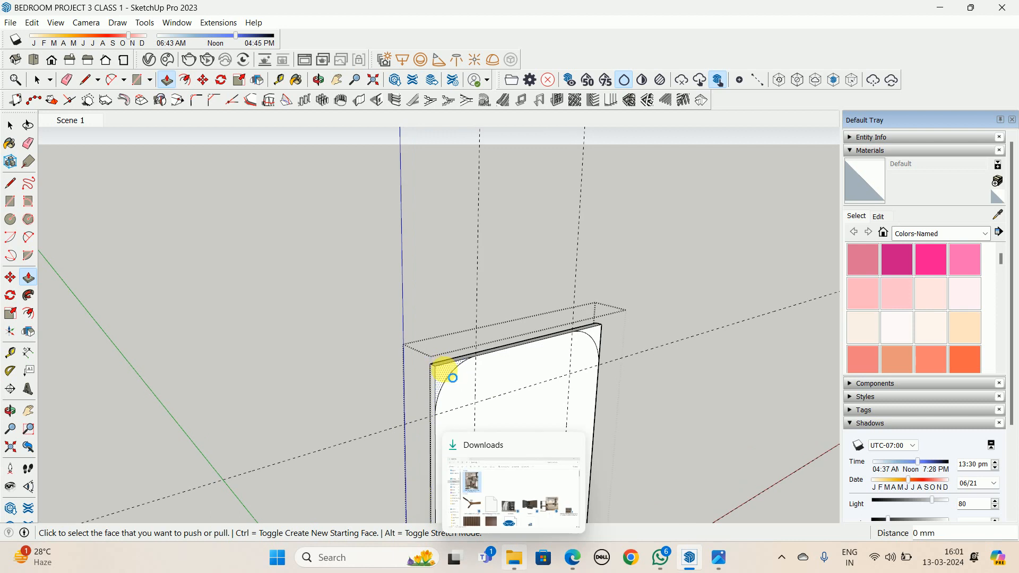
scroll(453, 378, up, 2)
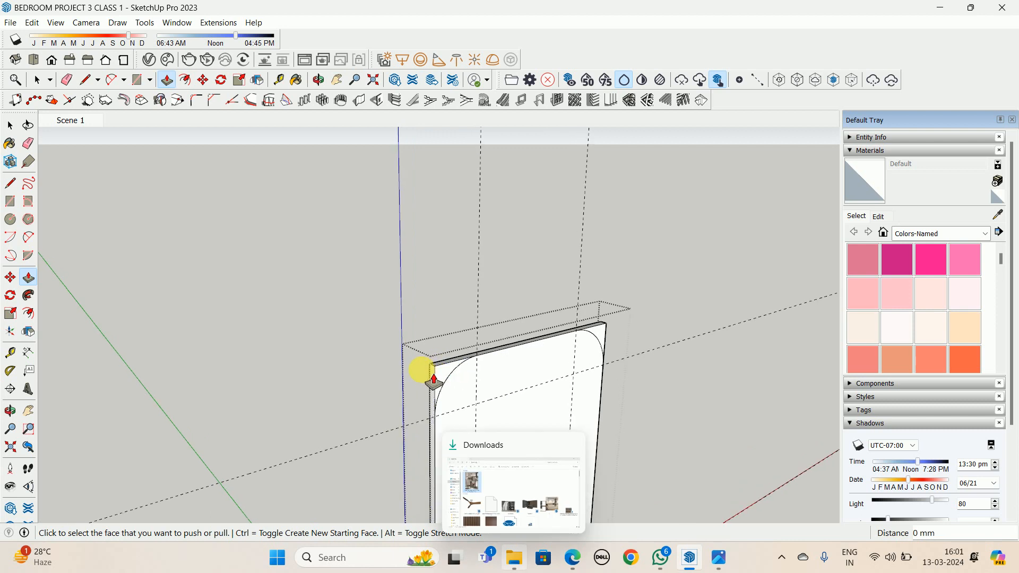
click(452, 378)
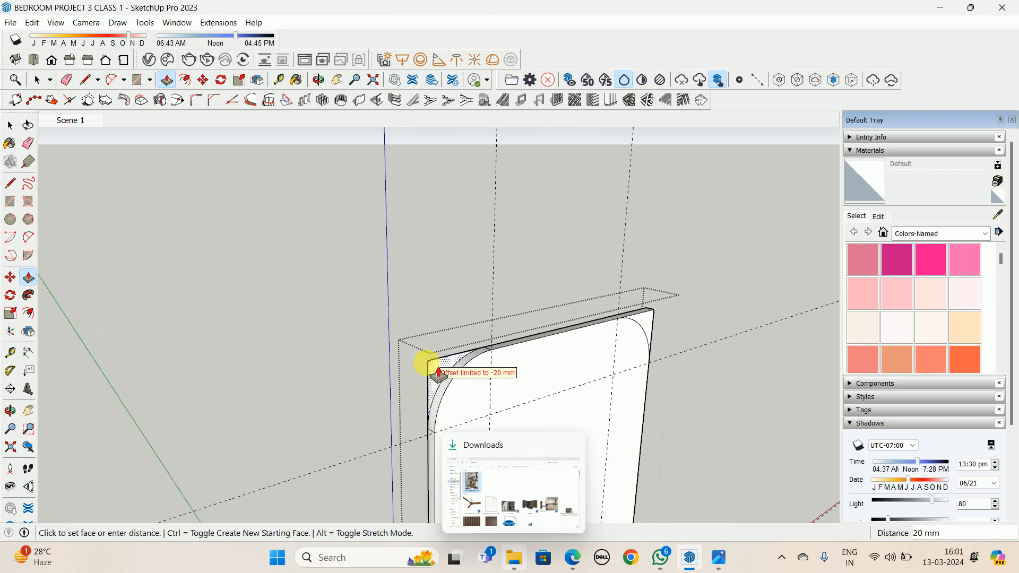
click(438, 373)
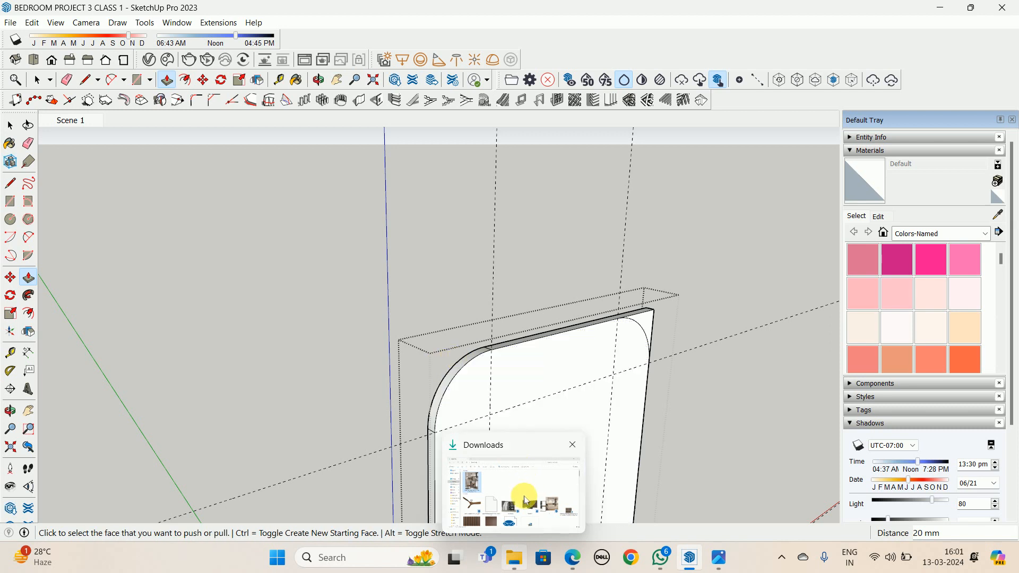
click(510, 569)
click(943, 6)
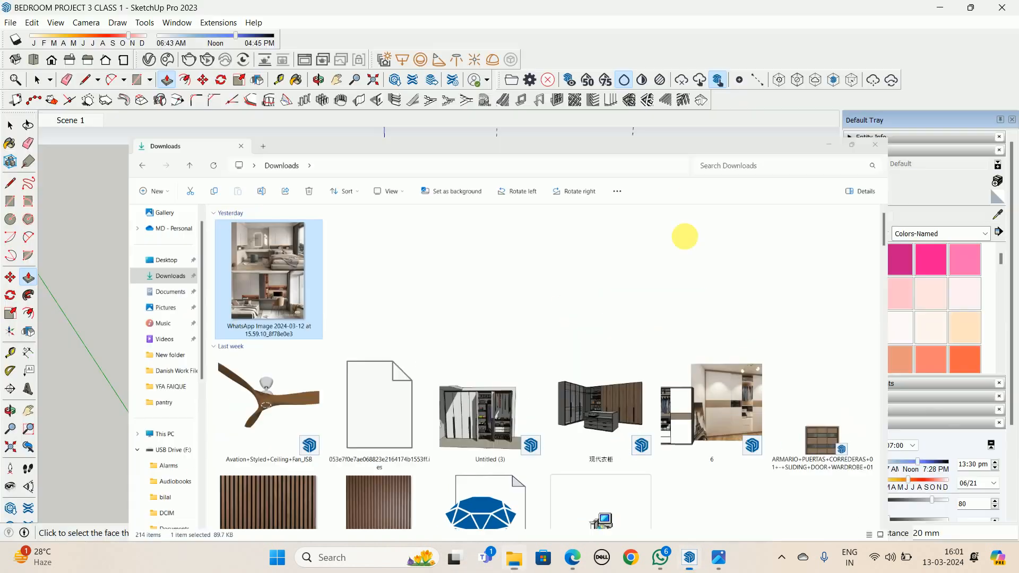
scroll(662, 336, up, 3)
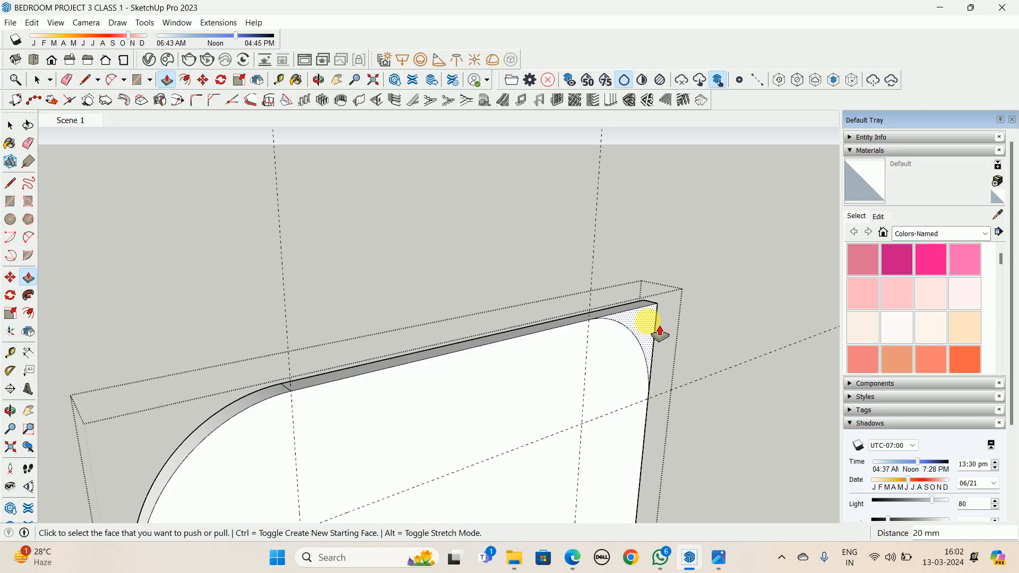
double_click(648, 322)
scroll(649, 322, down, 5)
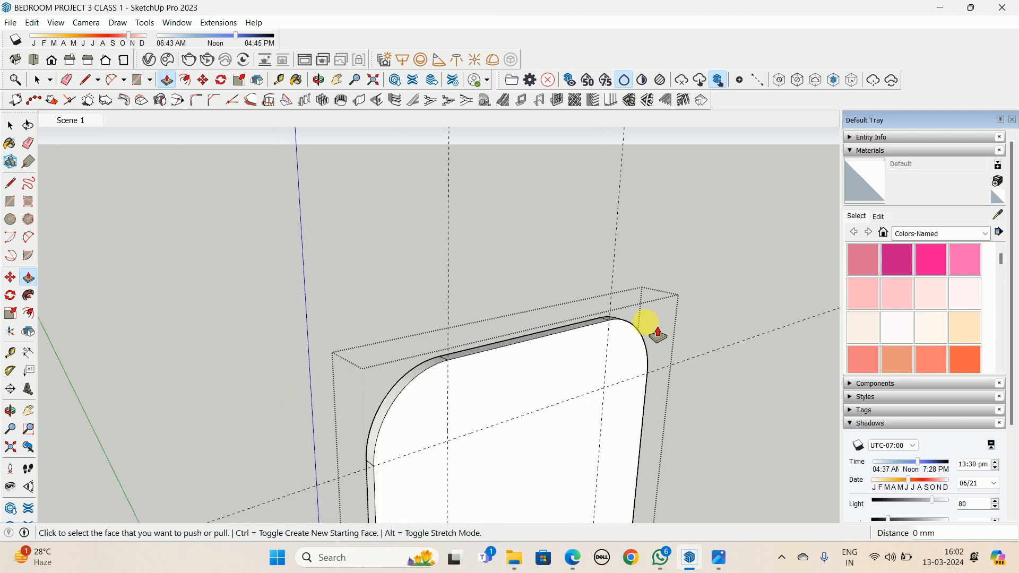
scroll(587, 360, up, 10)
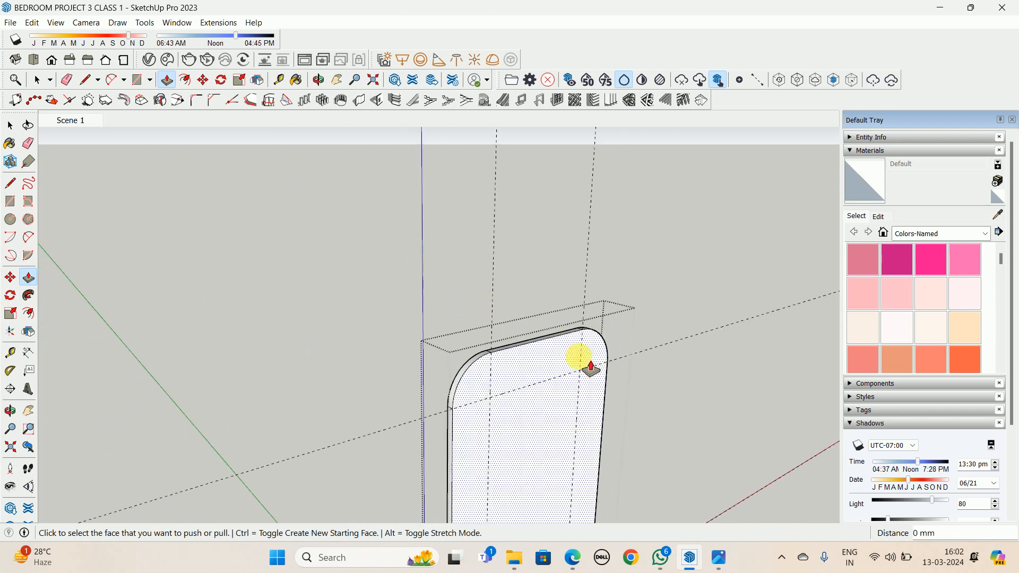
Return to the Scene 1 view of the bedroom and delete all the guides
key(space)
middle_drag(458, 312, 406, 157)
click(91, 122)
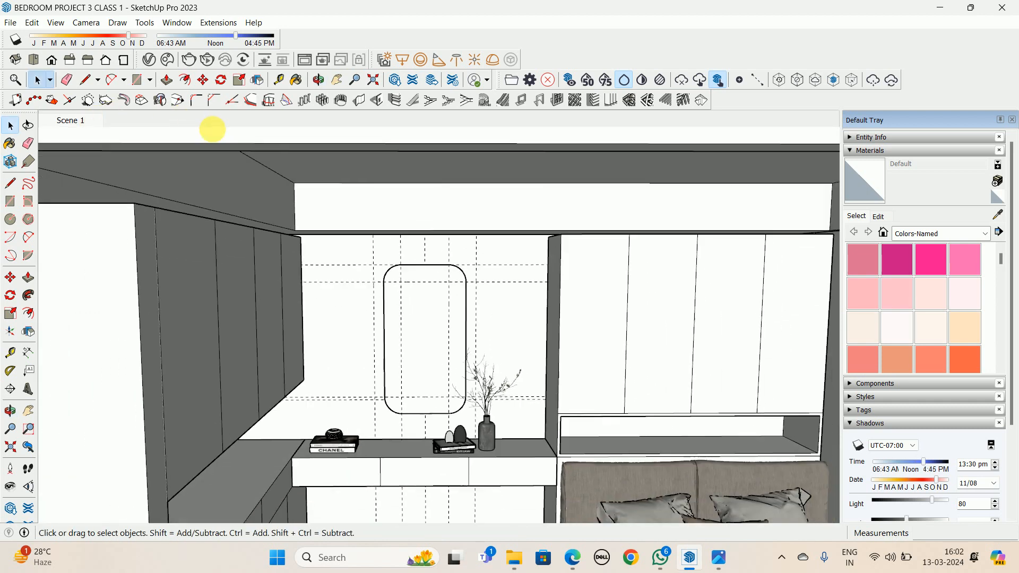
click(32, 23)
click(66, 126)
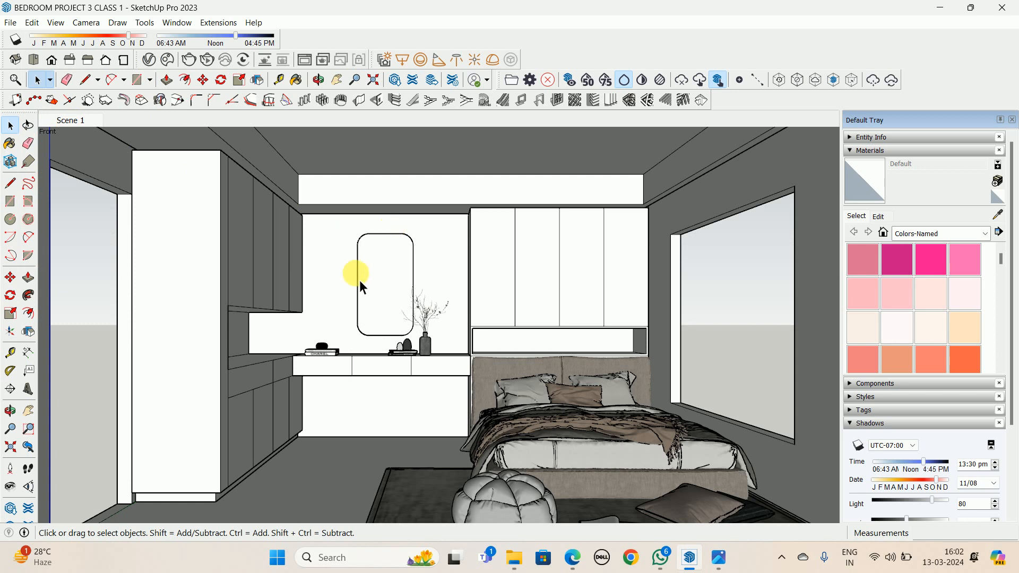
Move the mirror group 20 mm out from the wall above the dressing table
scroll(392, 291, up, 3)
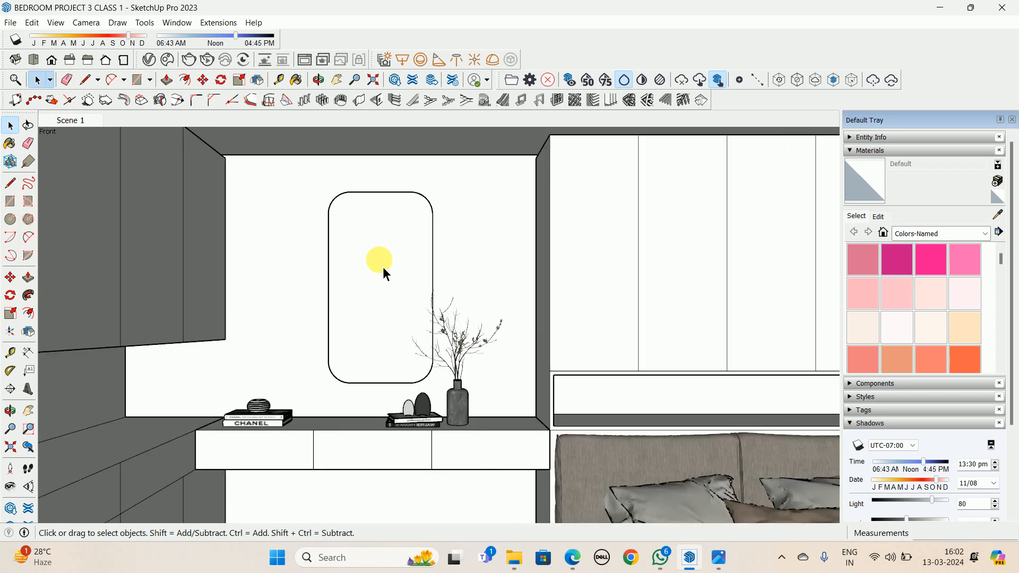
click(379, 284)
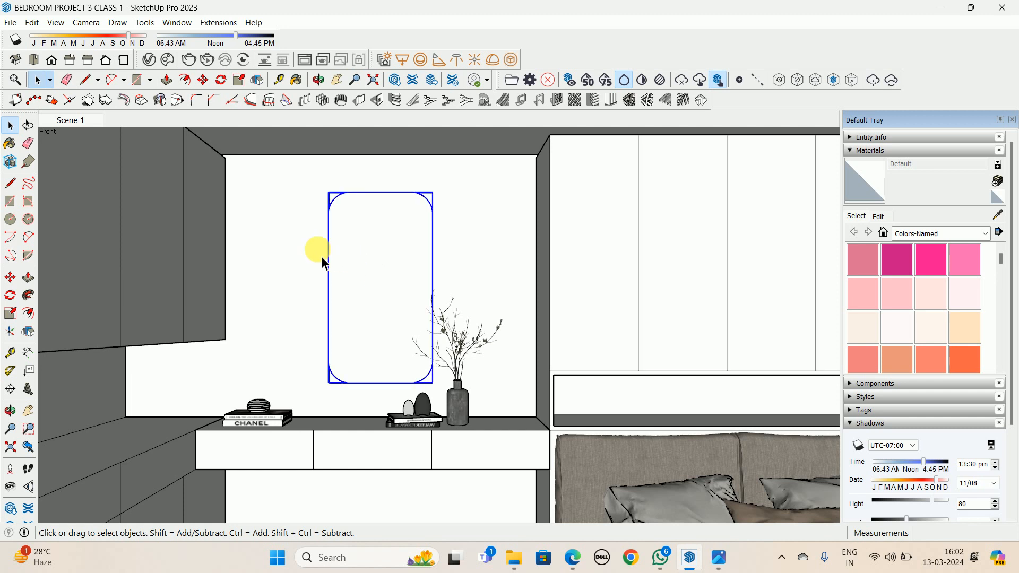
middle_drag(345, 263, 357, 384)
key(m)
scroll(373, 443, up, 3)
click(366, 346)
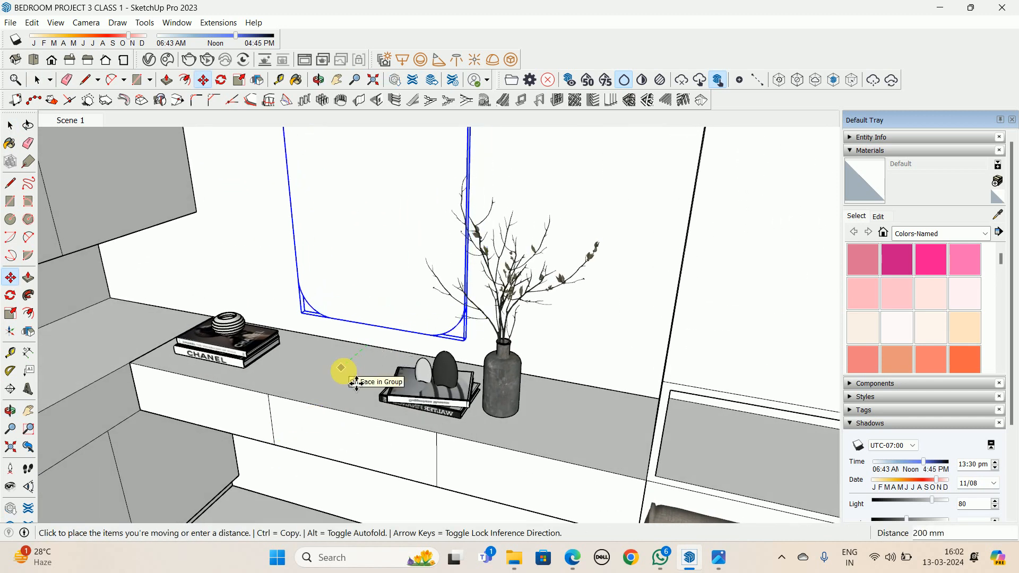
text(20)
key(Return)
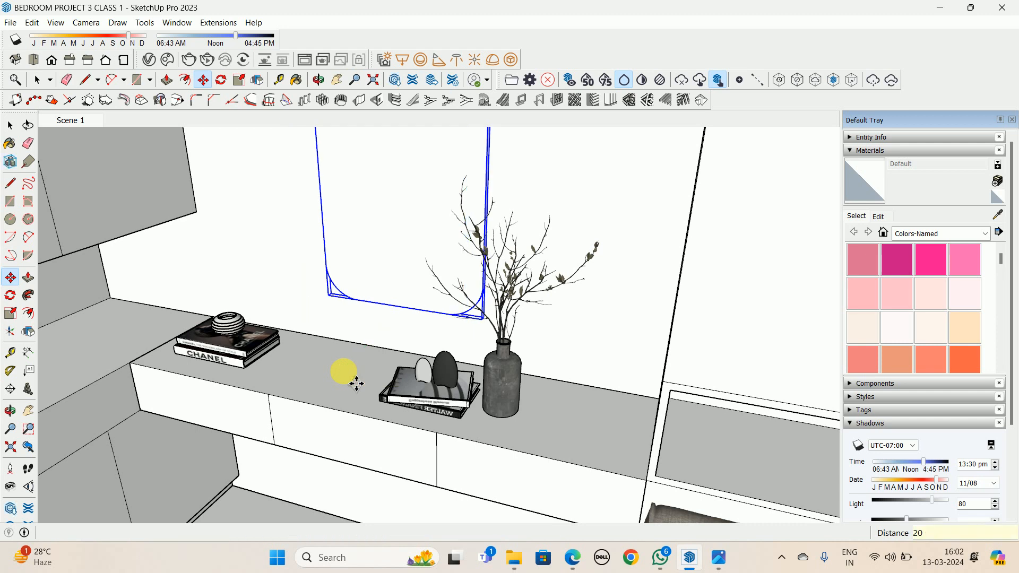
key(space)
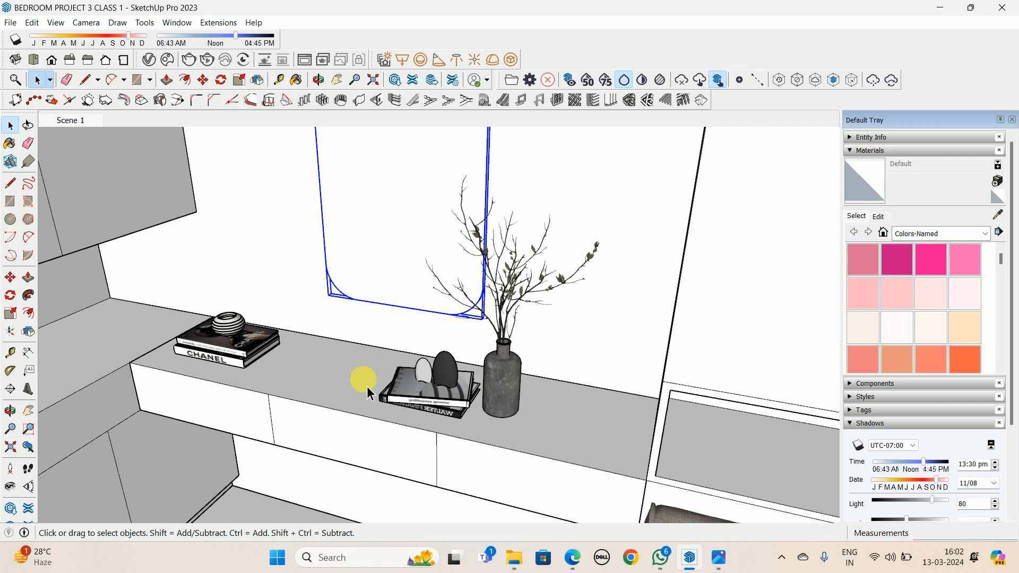
Check the backlit mirror in the reference photo and open the mirror group for editing, viewed from behind
click(719, 558)
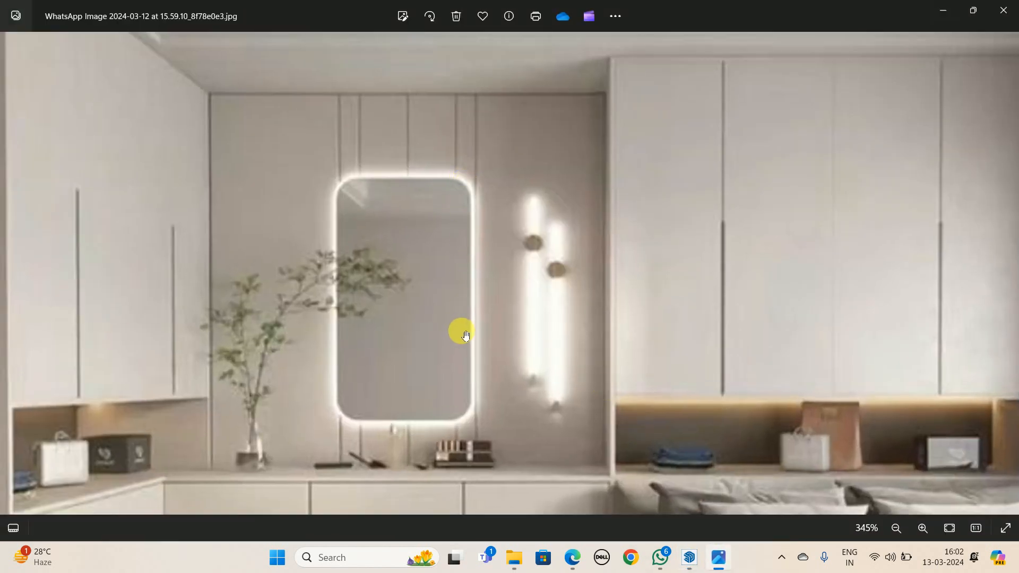
click(945, 10)
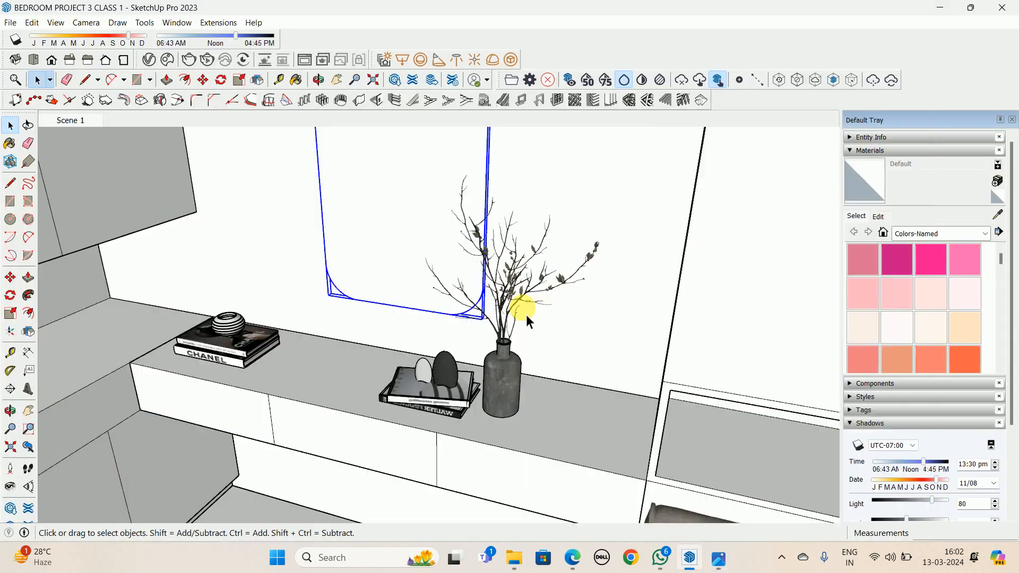
double_click(438, 190)
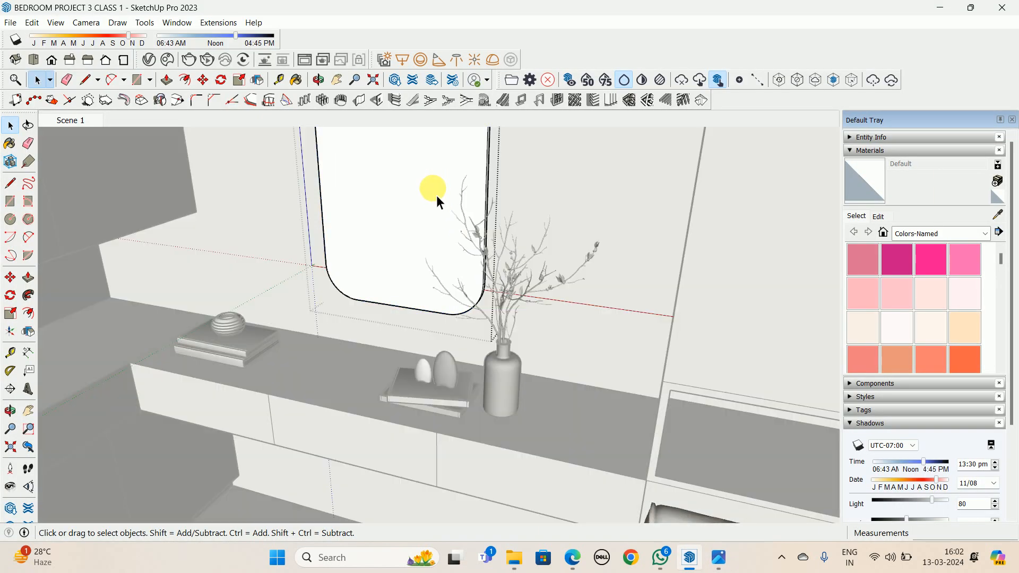
scroll(437, 196, down, 6)
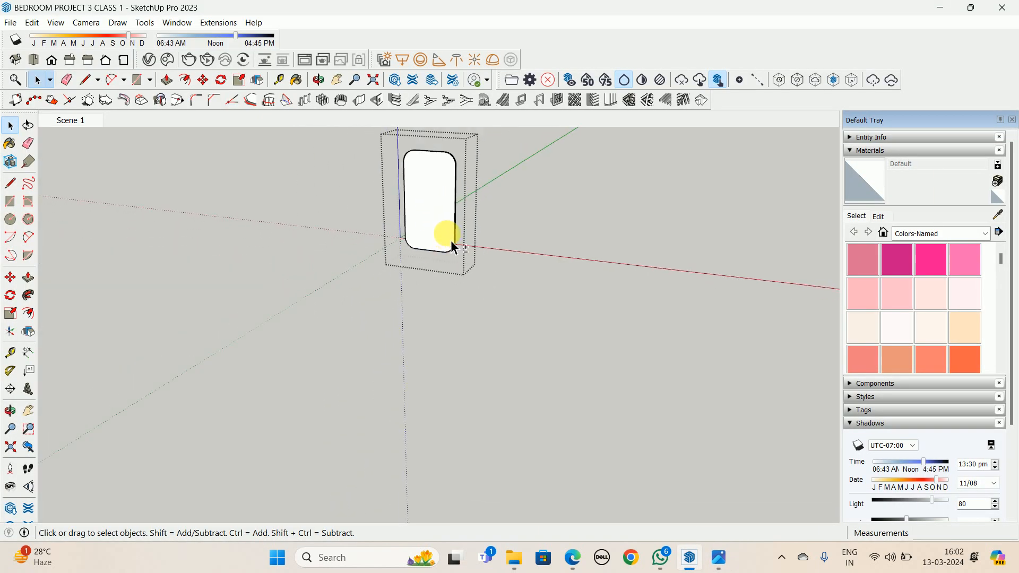
middle_drag(450, 248, 104, 258)
middle_drag(261, 305, 271, 310)
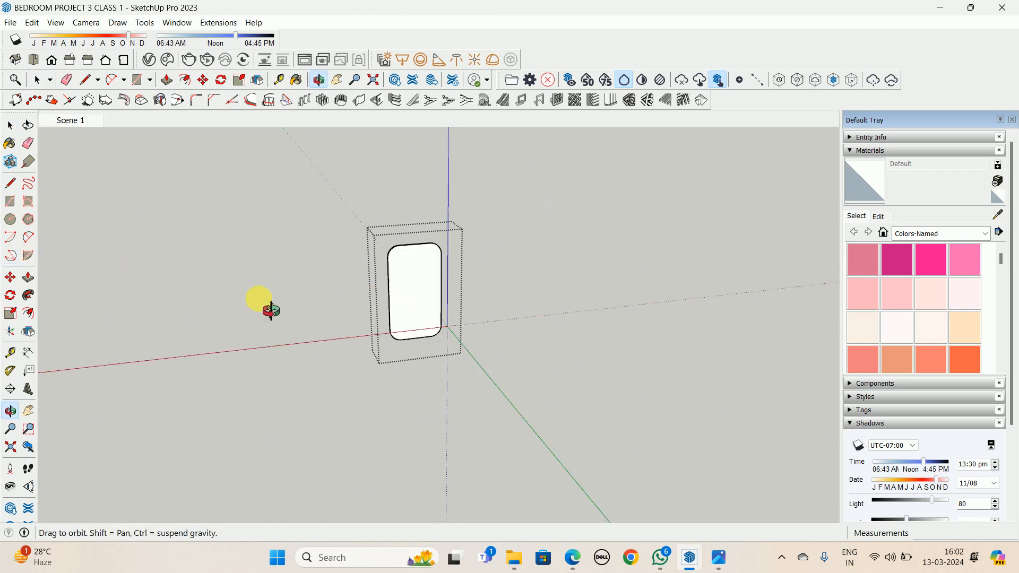
scroll(420, 260, up, 4)
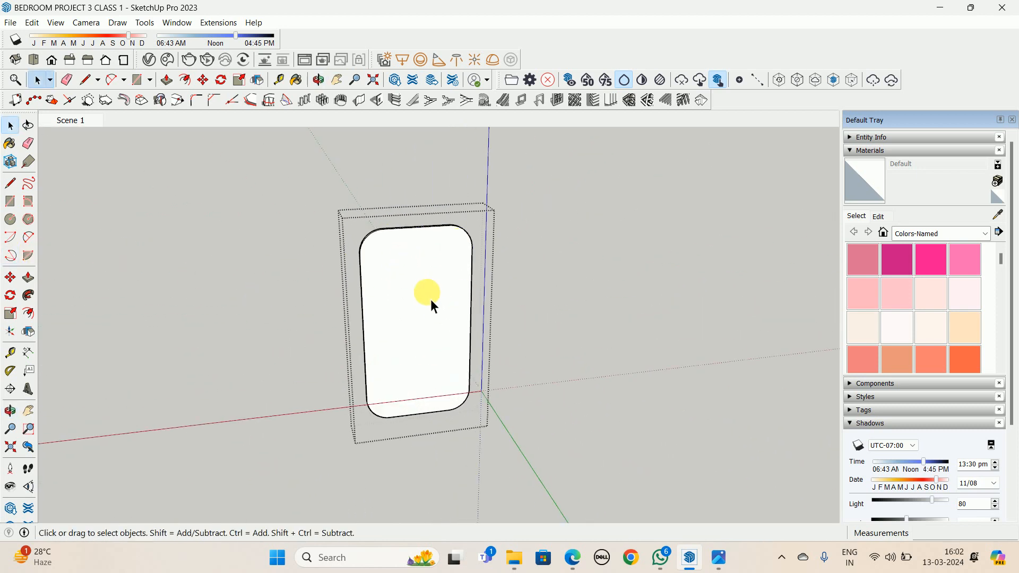
Offset the outline of the mirror's back face 25 mm inward
key(f)
click(422, 248)
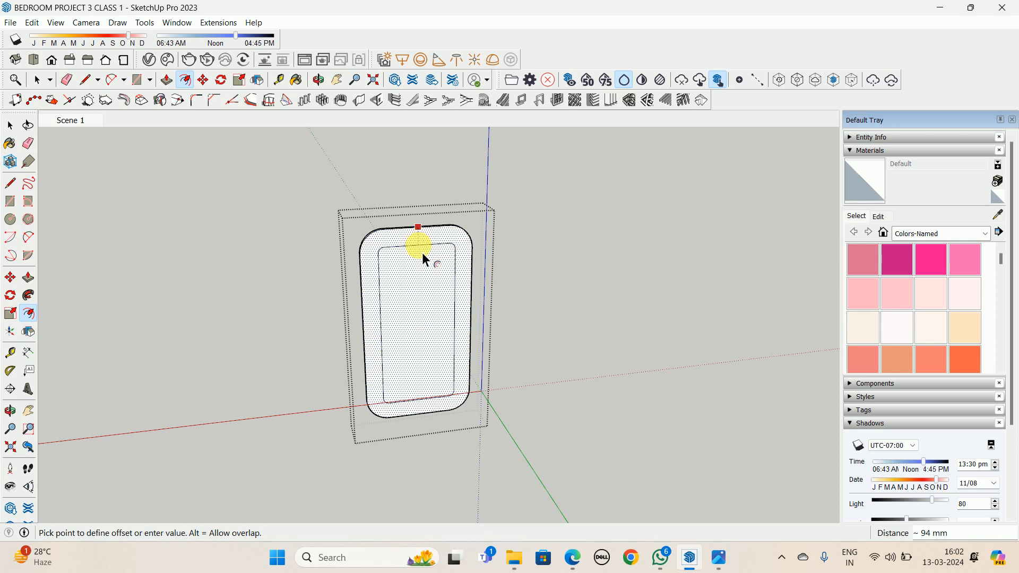
text(25)
key(Return)
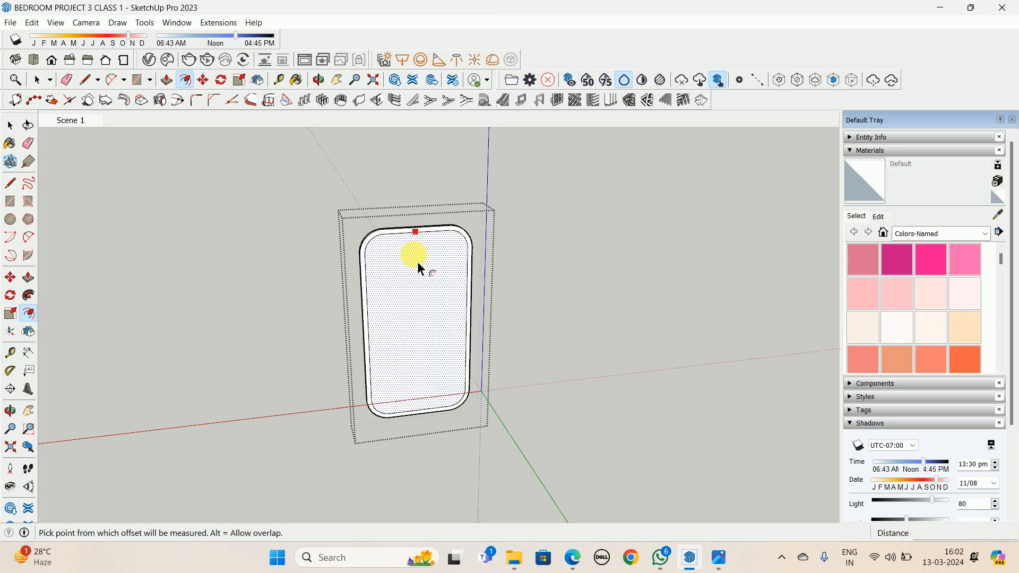
Select the inset rounded face on the back of the mirror and copy it
click(398, 303)
key(space)
key(Escape)
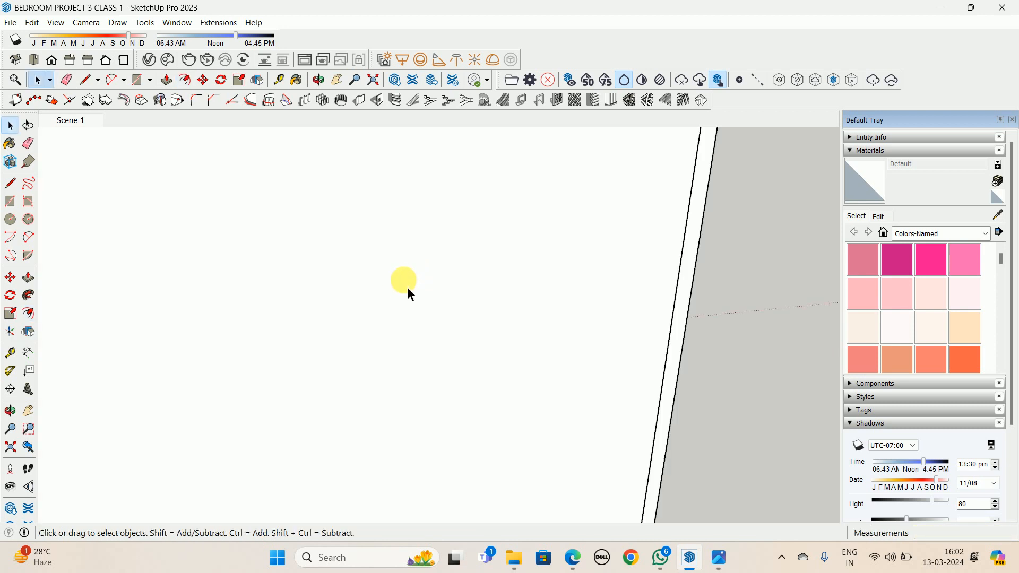
middle_drag(212, 292, 921, 276)
double_click(459, 280)
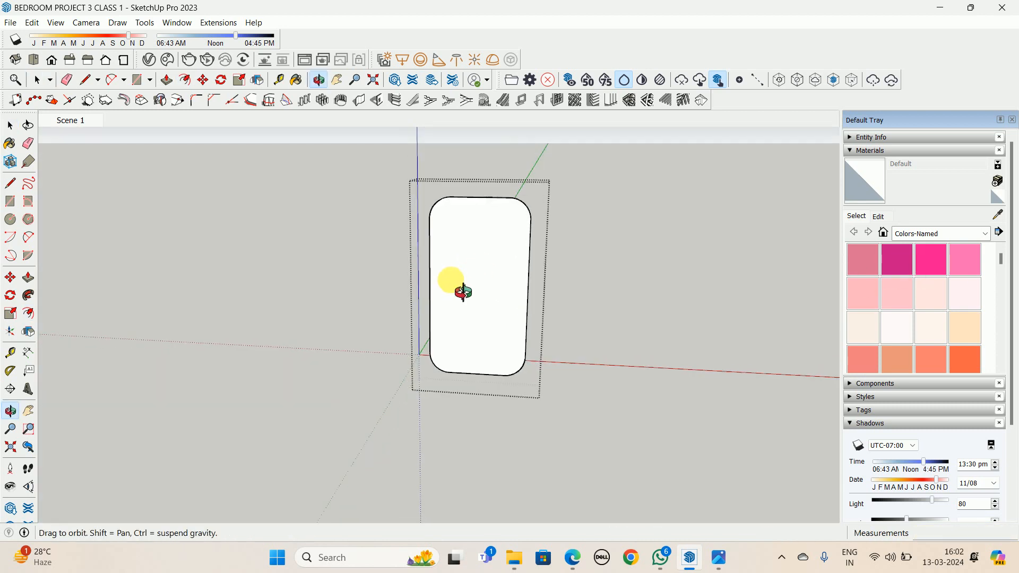
middle_drag(461, 282, 483, 303)
key(space)
click(487, 303)
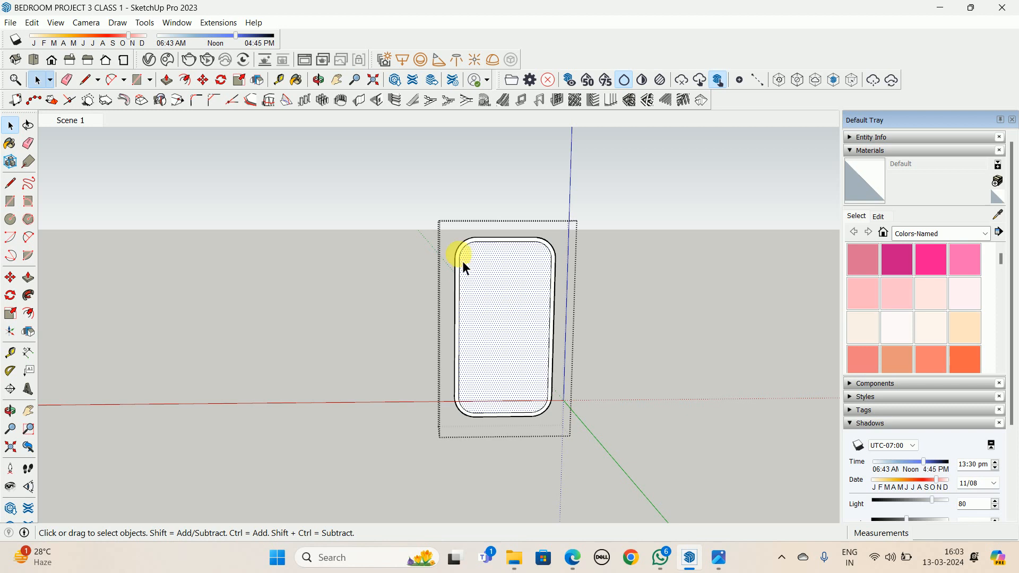
Erase the inset outline from the mirror's back face and close the mirror group
scroll(465, 264, up, 4)
key(e)
click(496, 228)
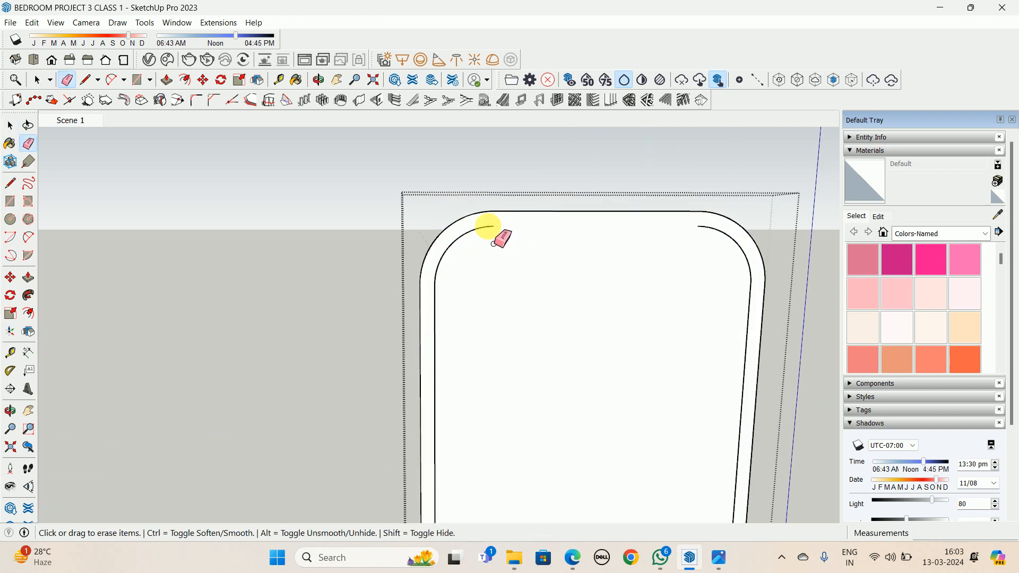
mouse_move(494, 244)
mouse_down()
mouse_move(433, 318)
mouse_move(446, 340)
mouse_up()
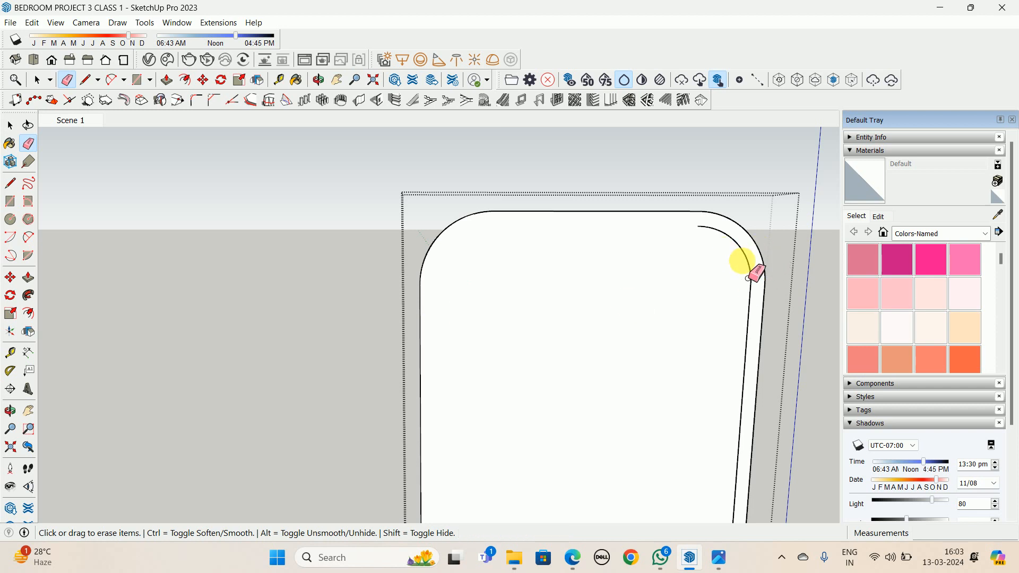
mouse_move(748, 277)
mouse_down()
mouse_move(765, 307)
mouse_move(733, 300)
mouse_up()
scroll(632, 459, down, 3)
mouse_move(632, 462)
middle_down()
mouse_move(626, 216)
mouse_move(568, 291)
middle_up()
drag(571, 291, 745, 284)
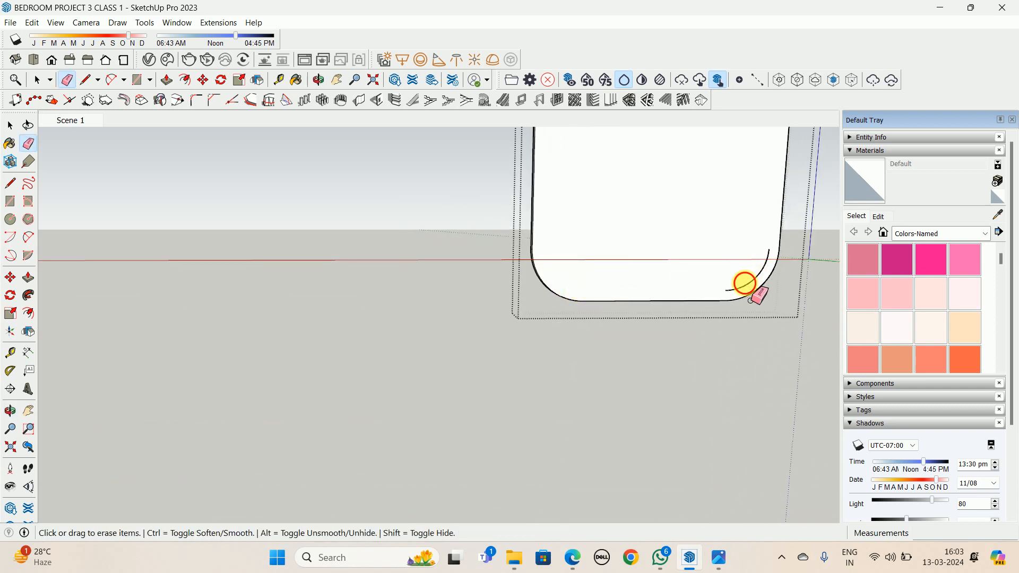
mouse_move(583, 193)
middle_down()
mouse_move(552, 273)
mouse_move(531, 242)
mouse_move(616, 339)
mouse_move(608, 329)
middle_up()
key(space)
key(Escape)
Hide the mirror group on the wall above the dressing table
scroll(576, 276, down, 3)
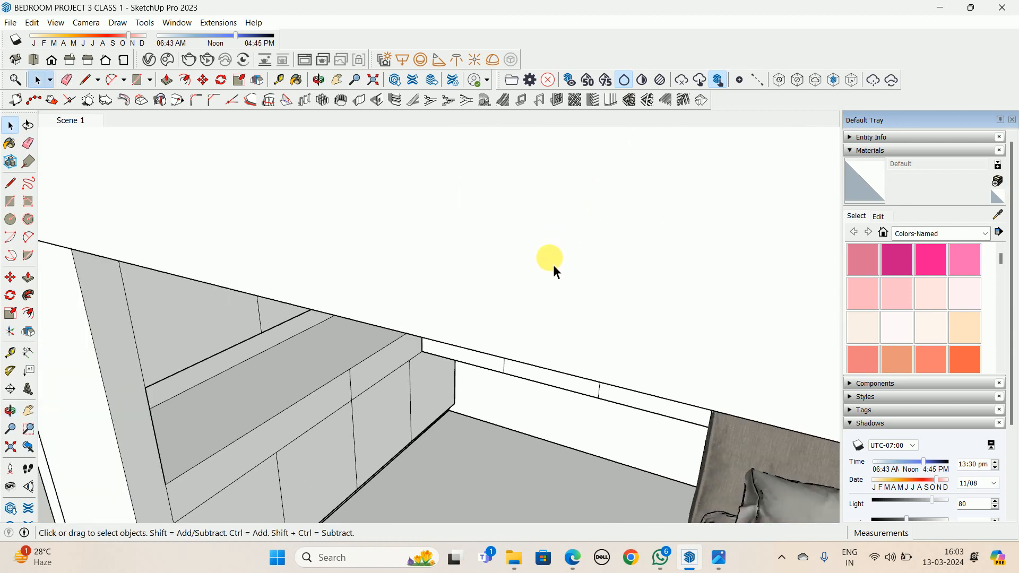
scroll(553, 265, up, 5)
middle_drag(628, 203, 449, 310)
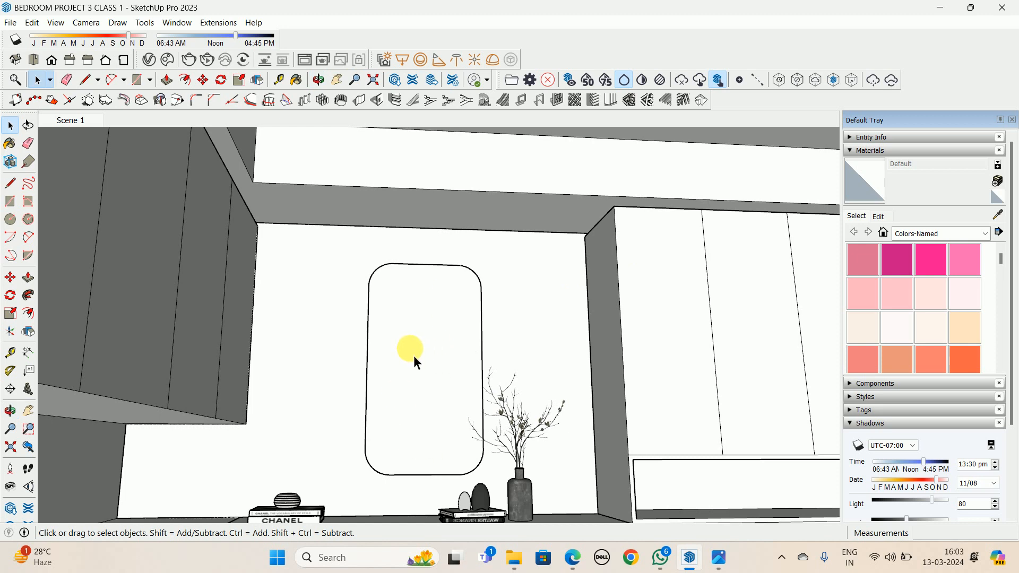
middle_drag(410, 351, 428, 317)
click(428, 317)
right_click(426, 313)
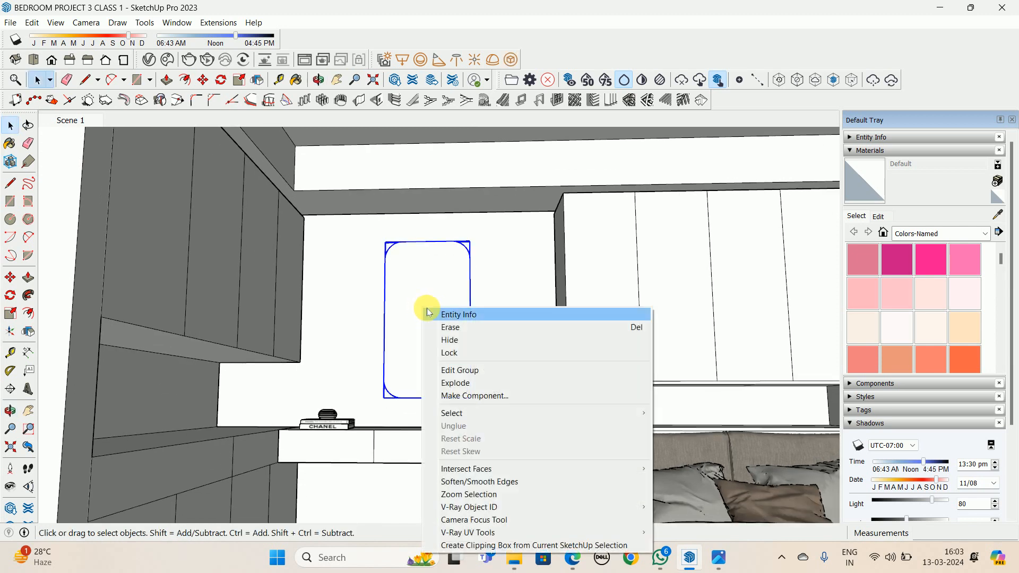
click(446, 337)
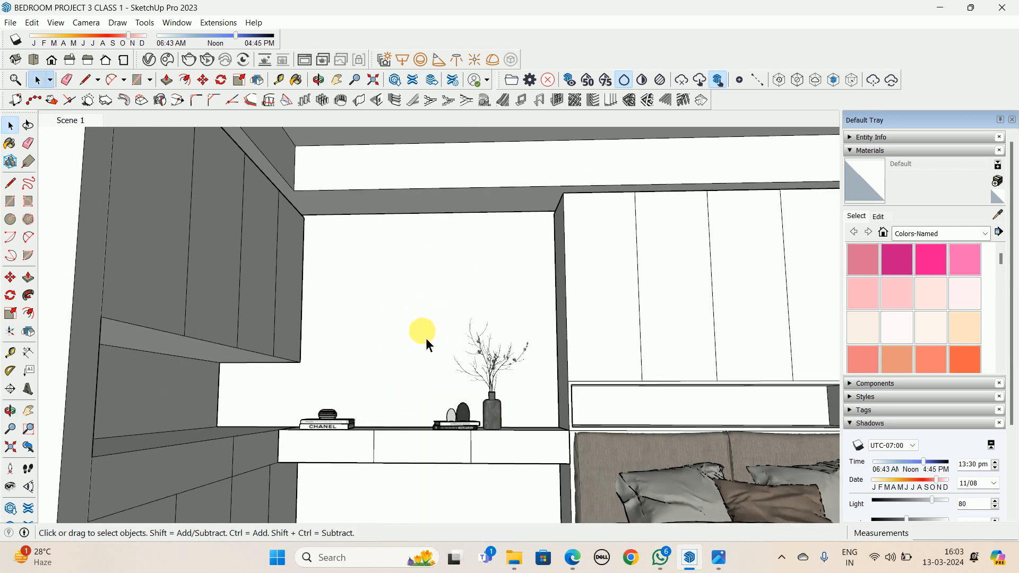
Paste the copied rounded face in place above the dressing table and make it a group
middle_drag(316, 257, 311, 310)
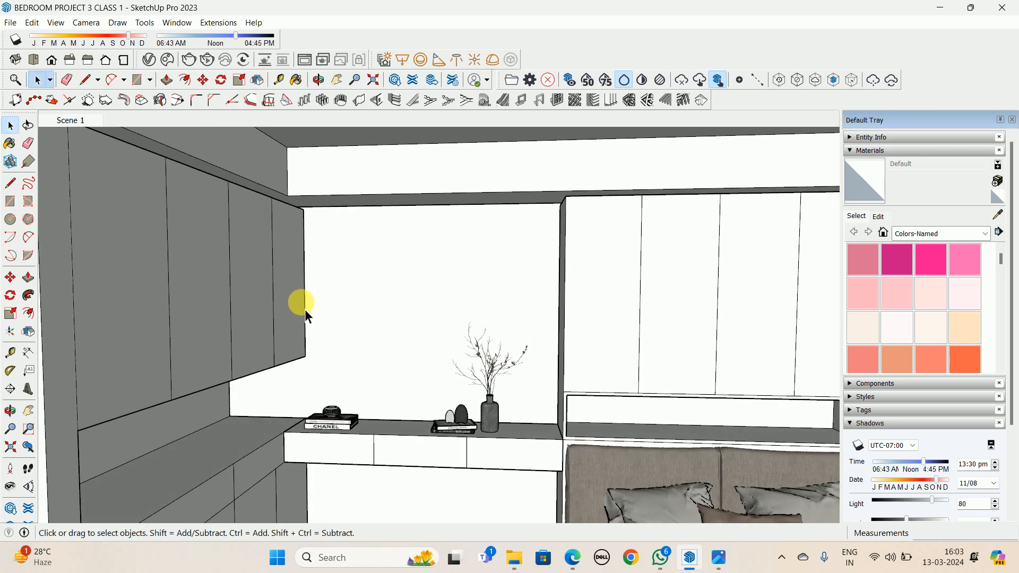
click(34, 27)
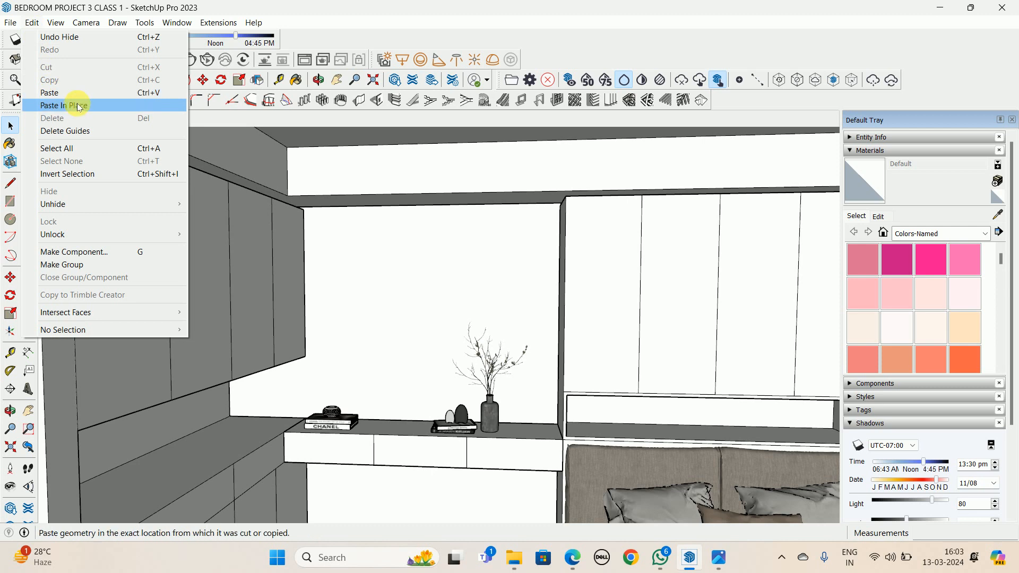
click(80, 107)
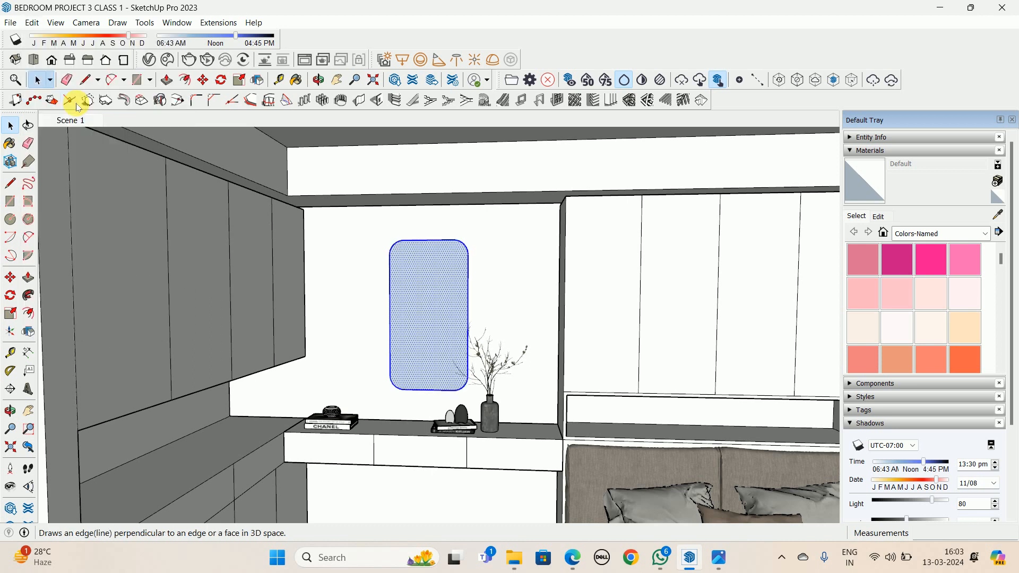
right_click(424, 285)
click(475, 376)
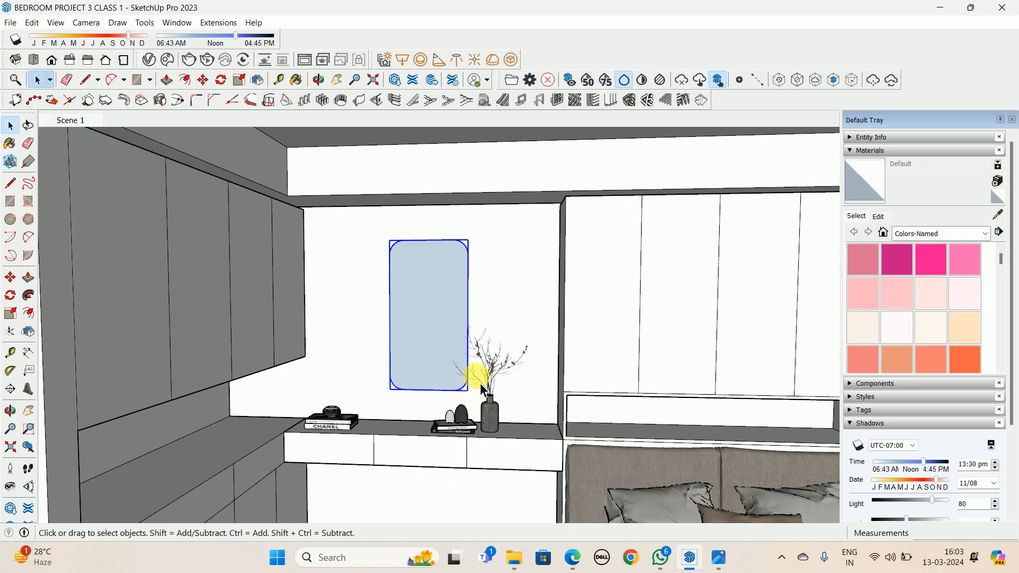
Open the pasted face's group and extrude the face 20 mm toward the wall
double_click(411, 316)
middle_drag(410, 318, 369, 348)
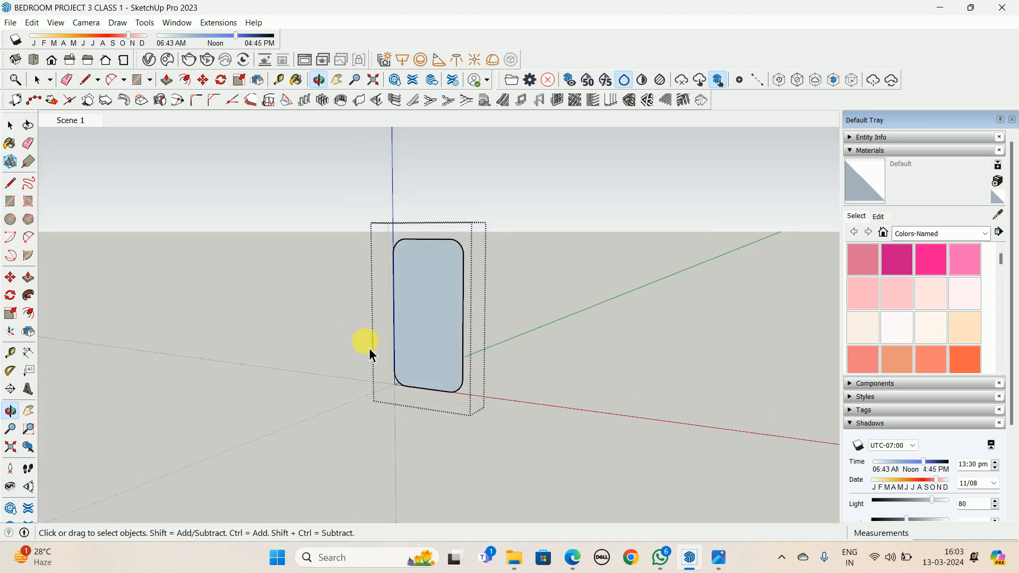
key(p)
click(403, 353)
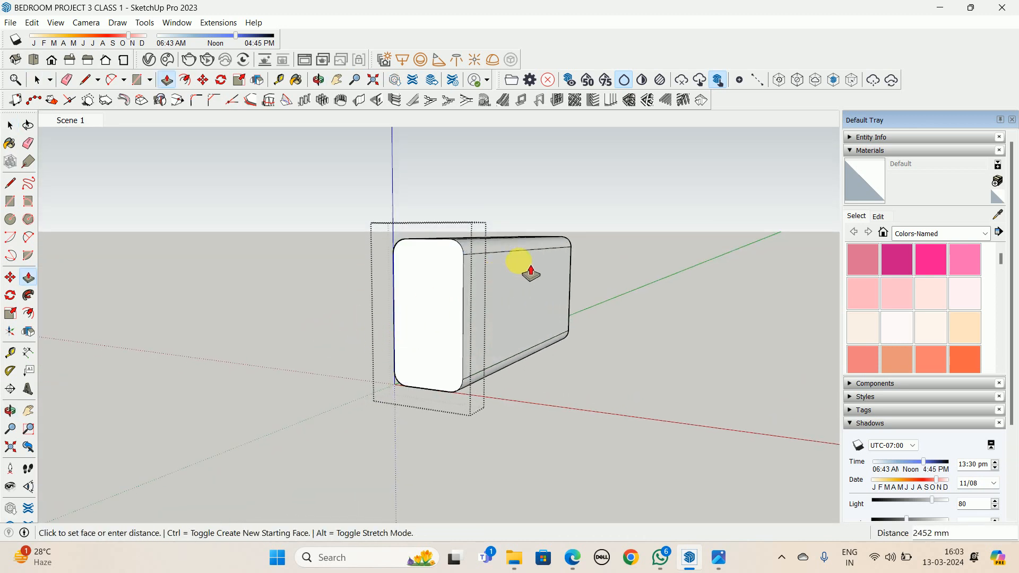
text(20)
key(Return)
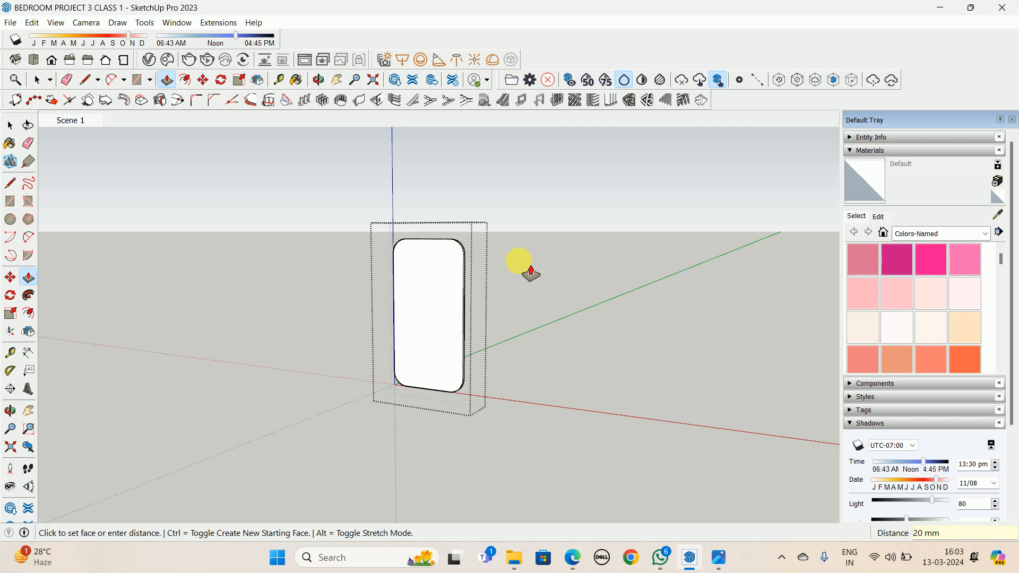
key(space)
middle_drag(423, 295, 488, 367)
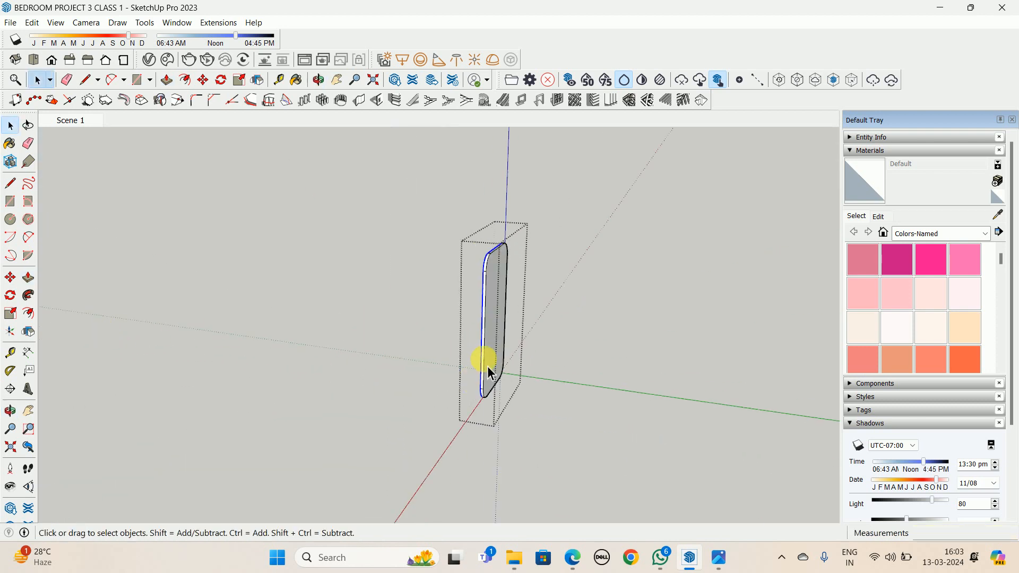
key(p)
click(501, 319)
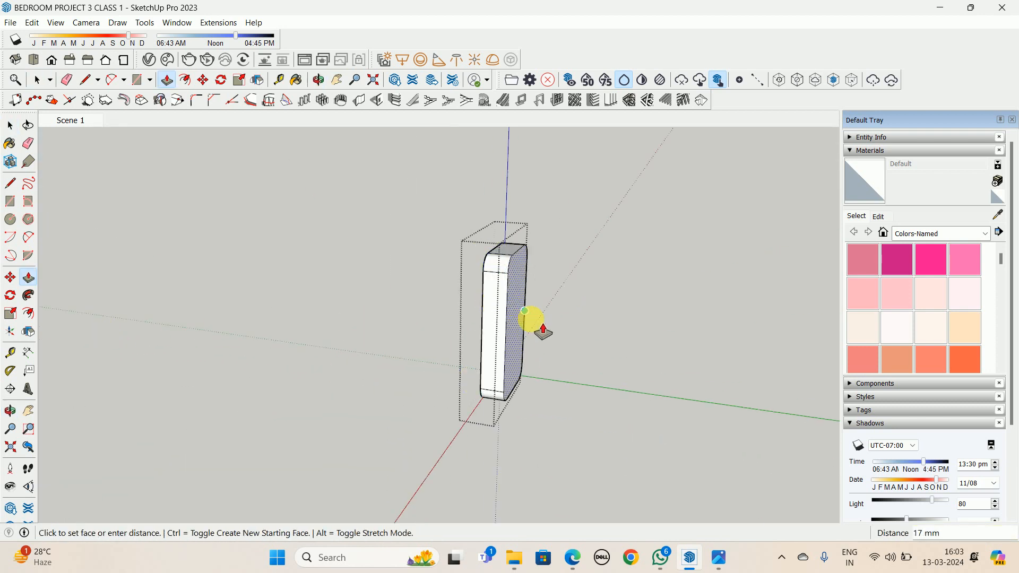
key(space)
Close the new panel's group and examine how its thickness sits against the wall above the dressing table
middle_drag(484, 356, 708, 310)
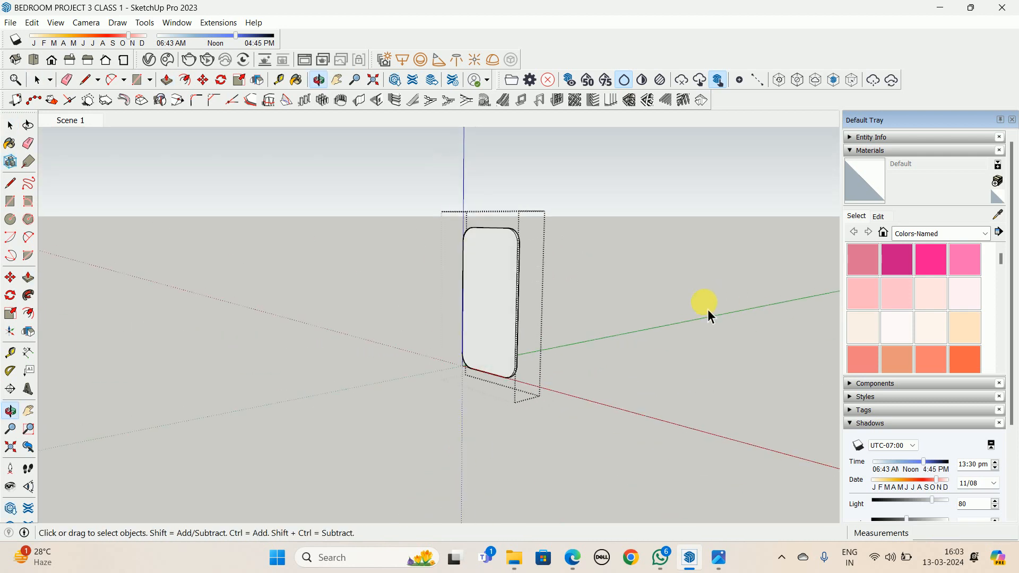
click(708, 310)
middle_drag(521, 324, 358, 412)
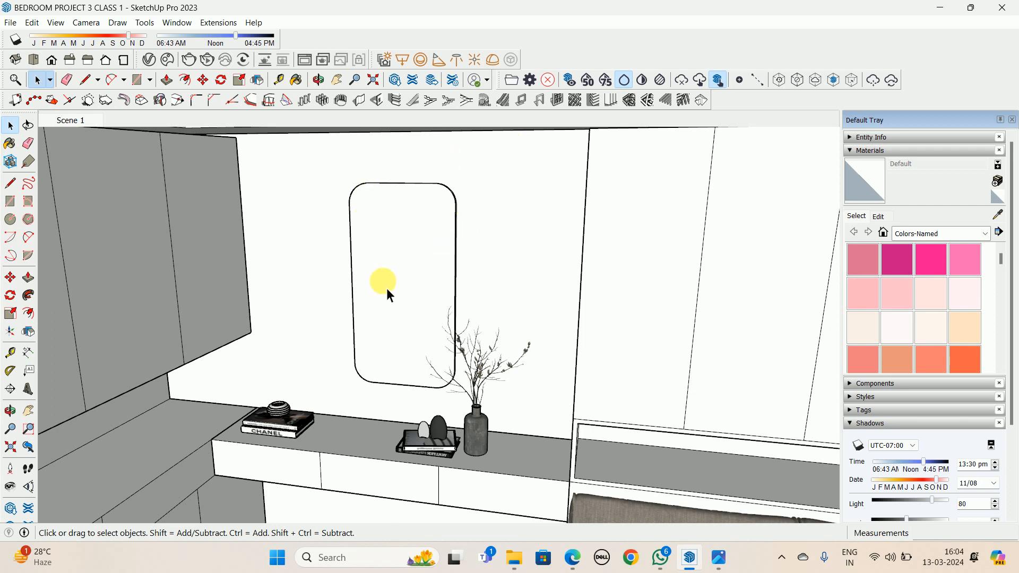
scroll(425, 202, up, 3)
middle_drag(454, 180, 412, 216)
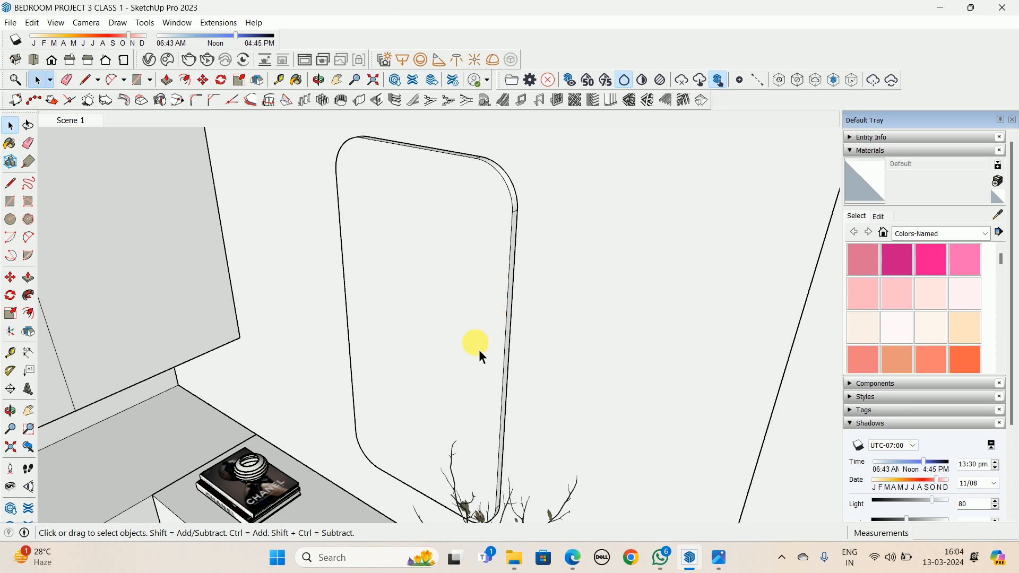
scroll(428, 305, down, 2)
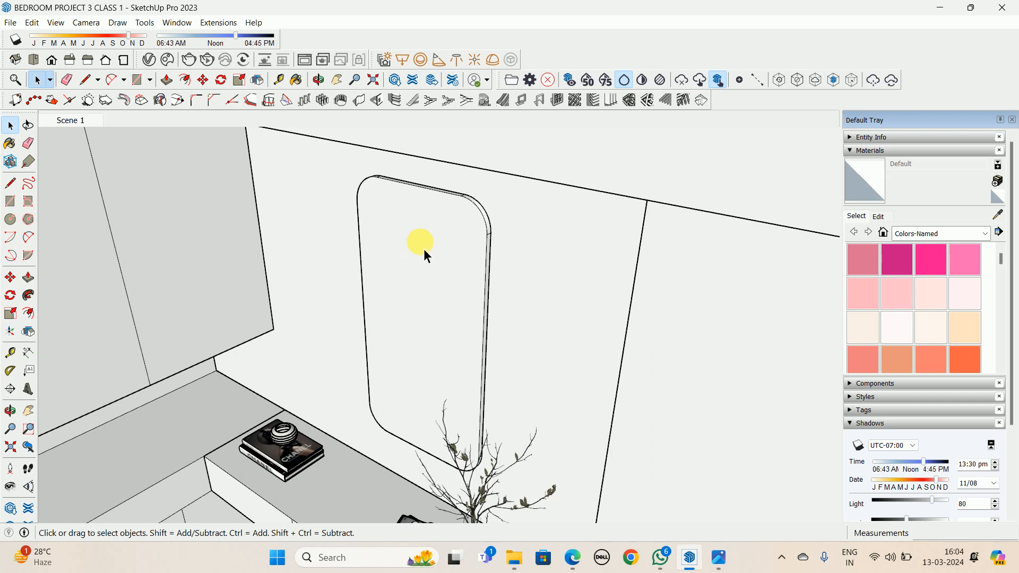
scroll(369, 320, up, 3)
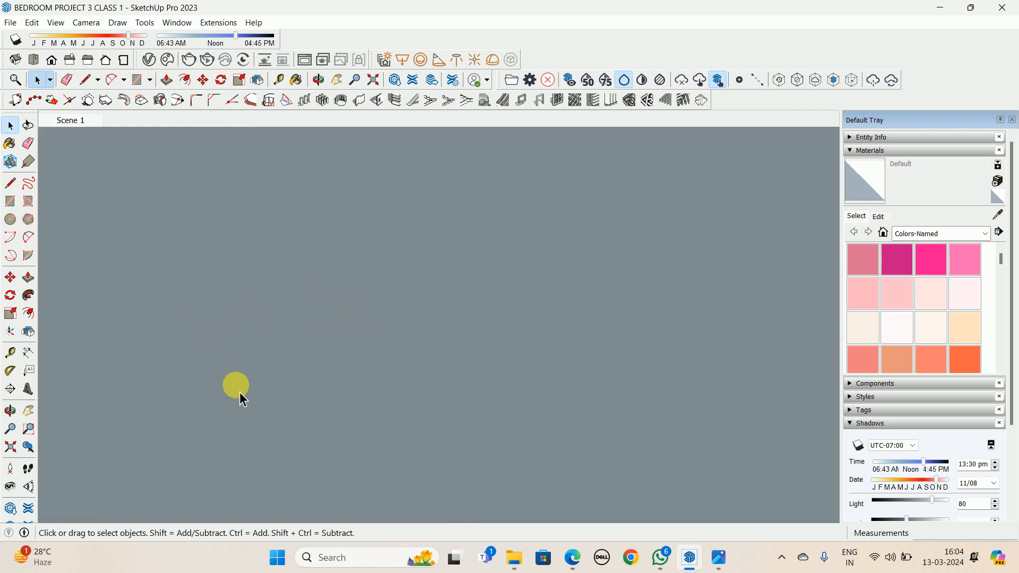
Recall Scene 1 to restore the hidden mirror, and frame the wall with the dressing table and bed
click(64, 121)
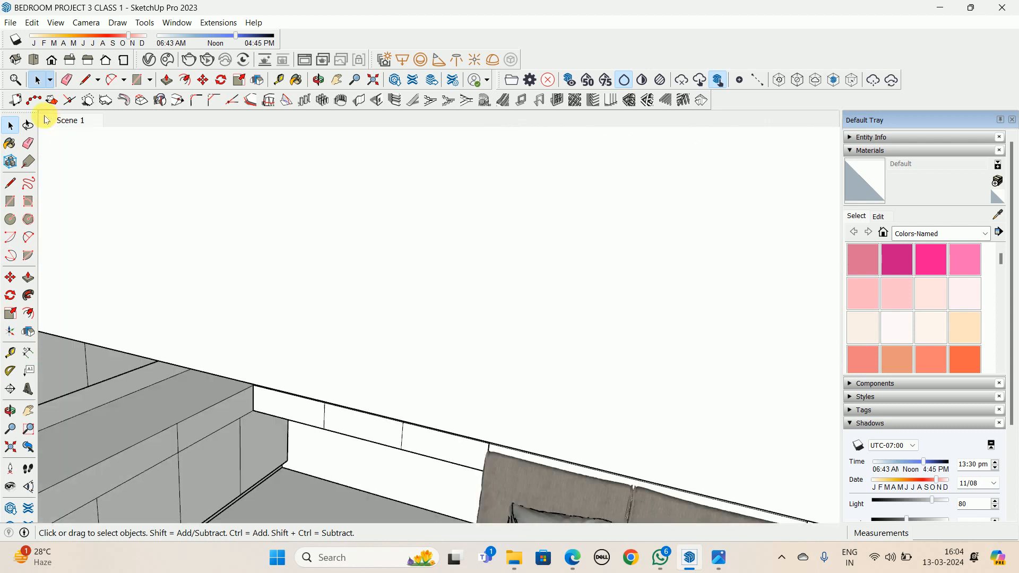
scroll(394, 250, up, 10)
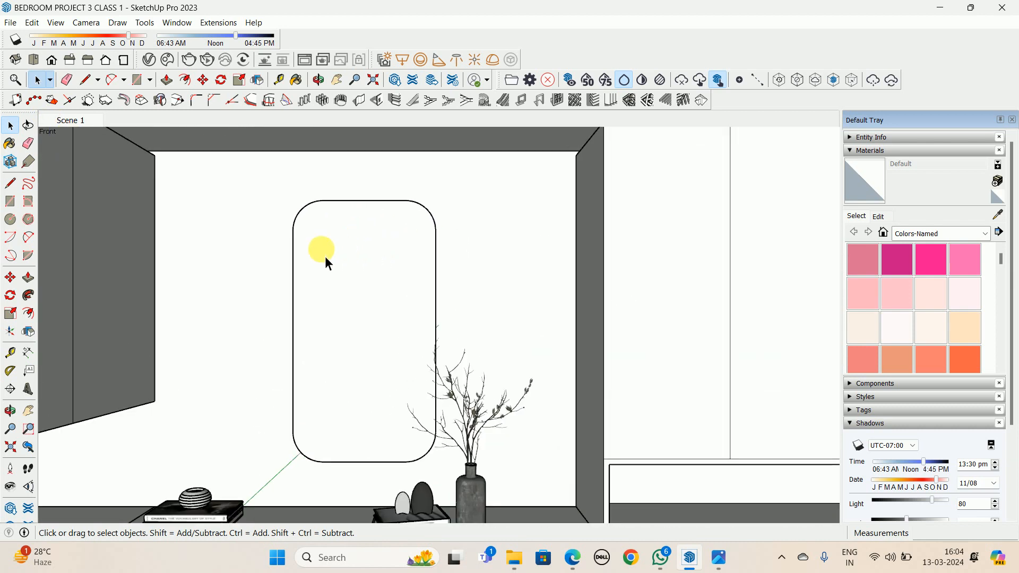
mouse_move(408, 278)
middle_down()
mouse_move(336, 171)
mouse_move(302, 226)
mouse_move(423, 243)
mouse_move(569, 239)
mouse_move(523, 241)
mouse_move(550, 248)
mouse_move(510, 239)
mouse_move(375, 269)
middle_up()
scroll(486, 304, down, 3)
scroll(486, 306, down, 6)
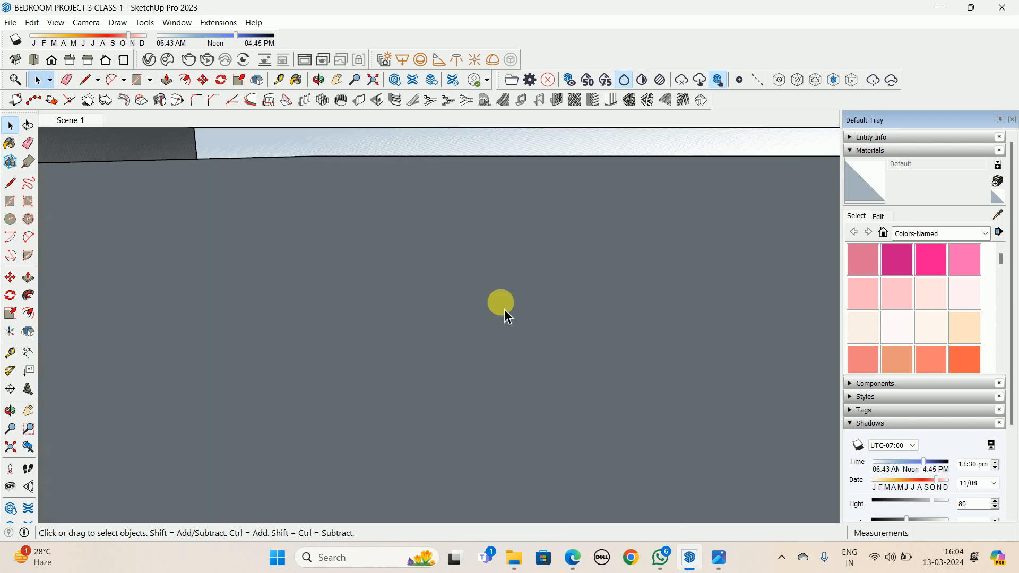
click(67, 120)
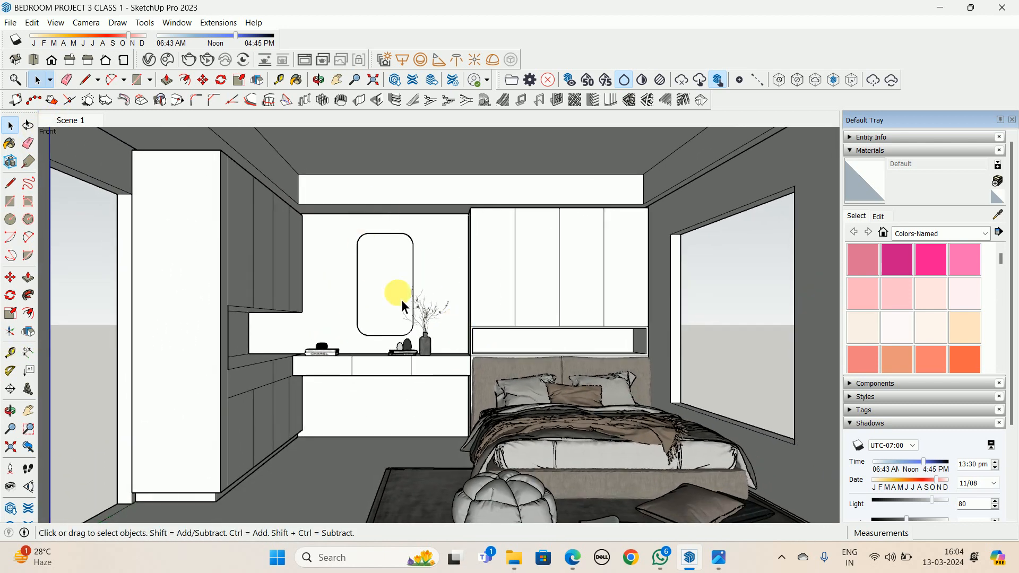
scroll(399, 285, up, 3)
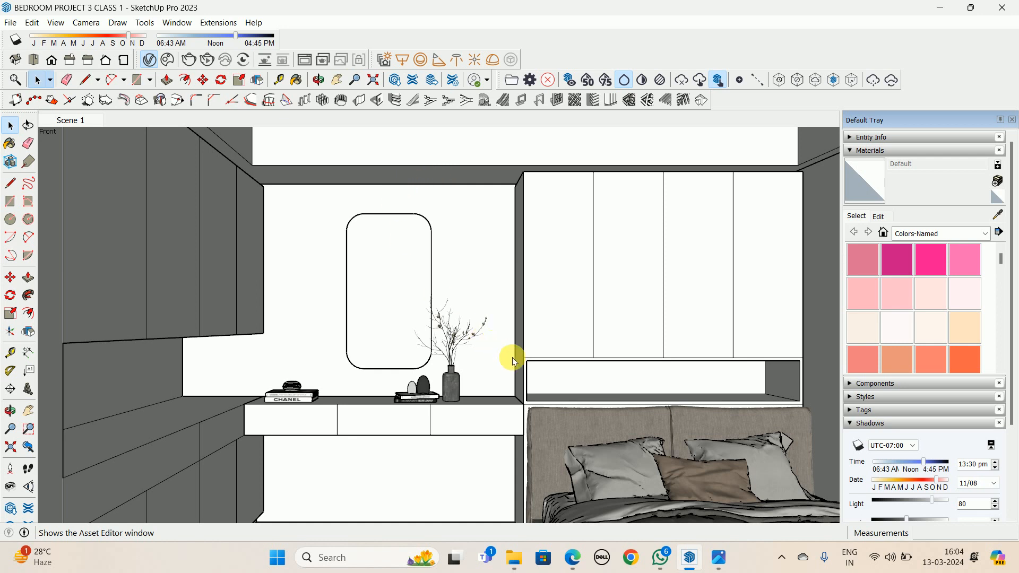
Check the glowing edge around the mirror in the reference photo and return to the model
click(722, 560)
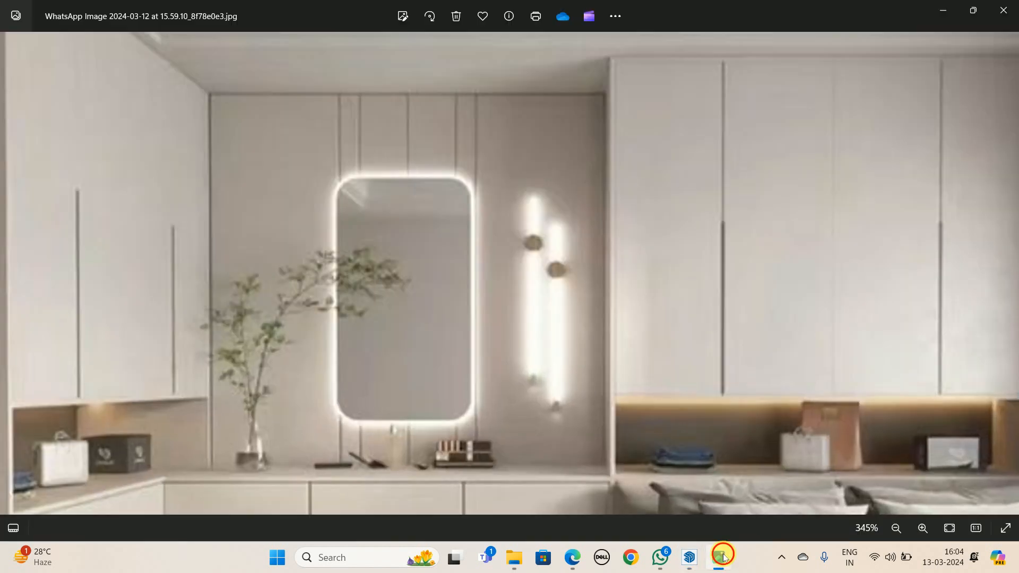
click(722, 557)
click(721, 557)
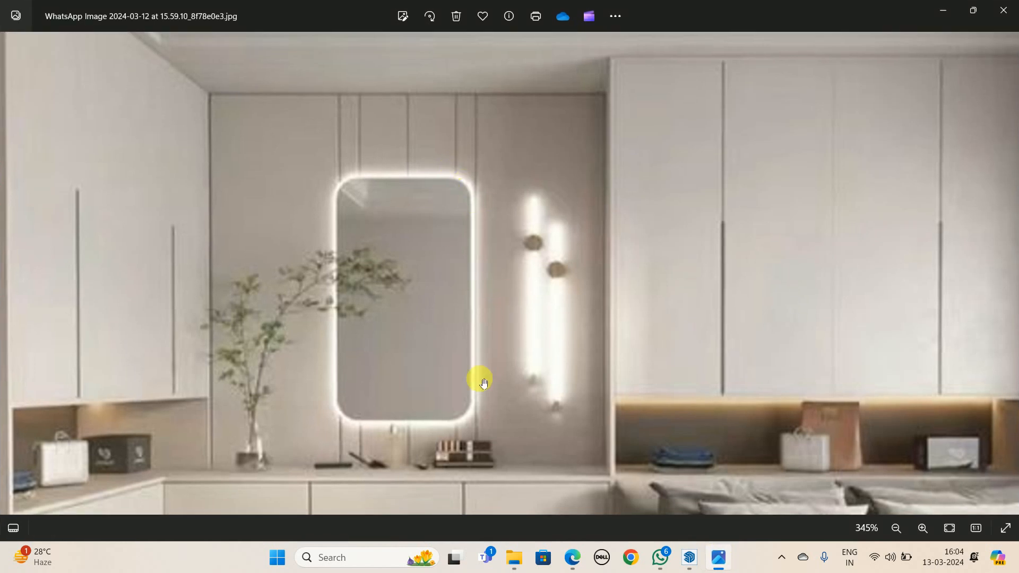
click(720, 563)
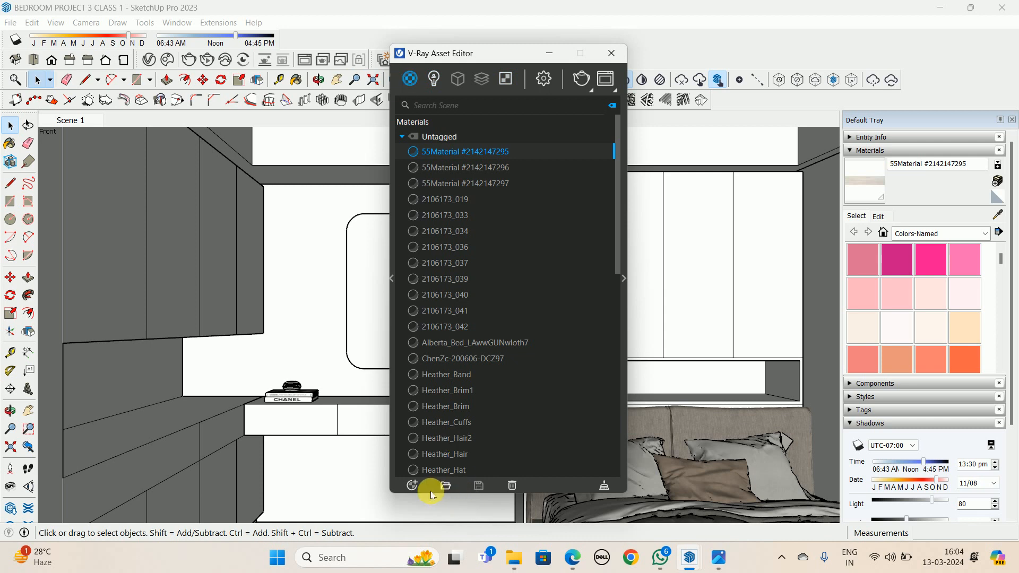
Create a new V-Ray Emissive material and show its settings
click(413, 486)
mouse_move(432, 476)
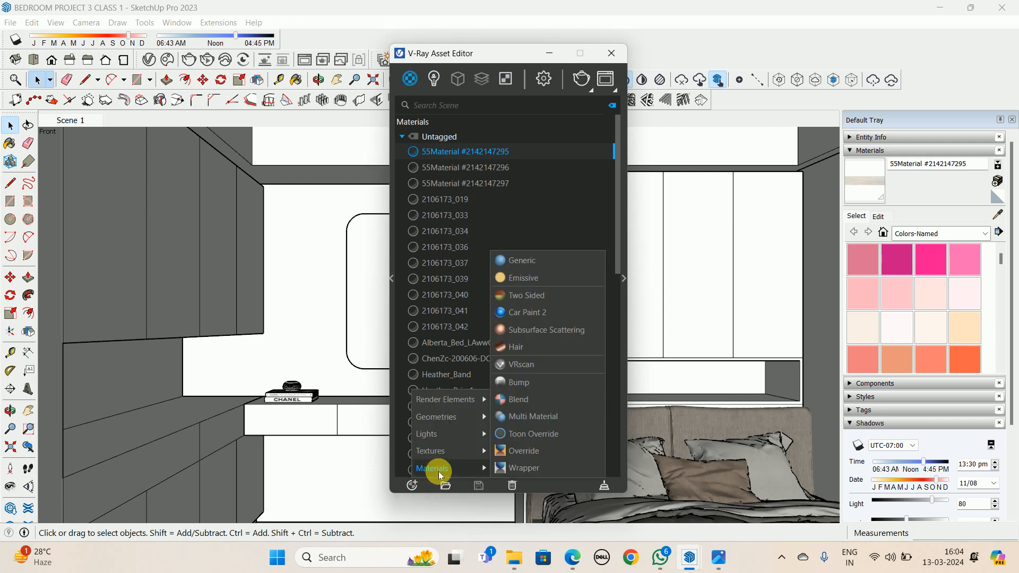
click(504, 281)
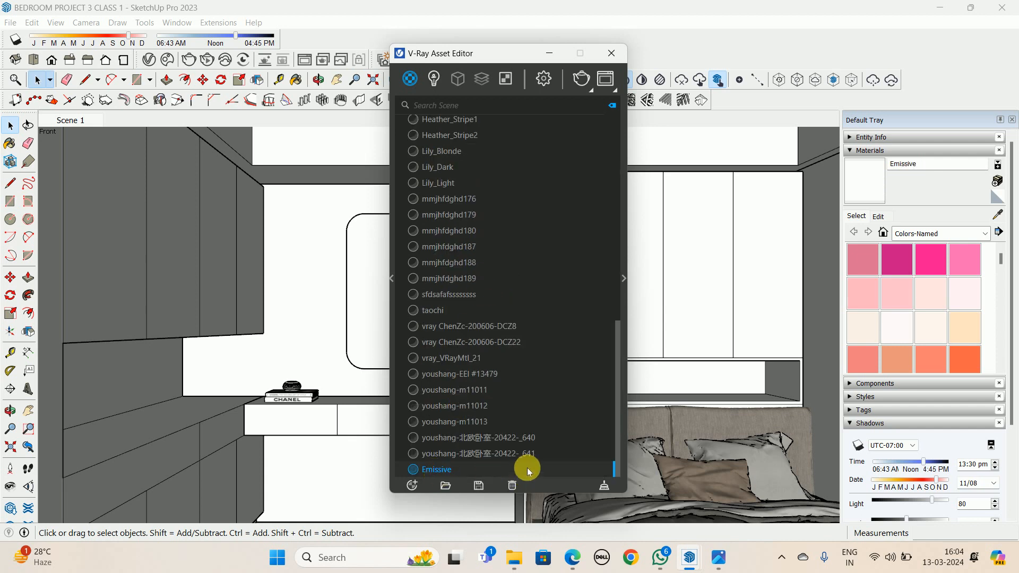
click(622, 278)
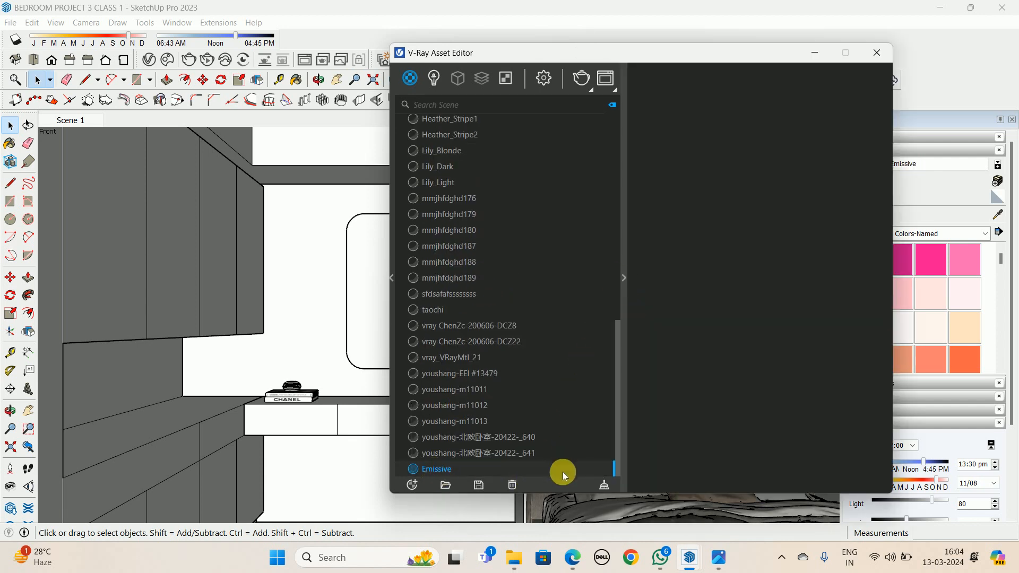
click(563, 470)
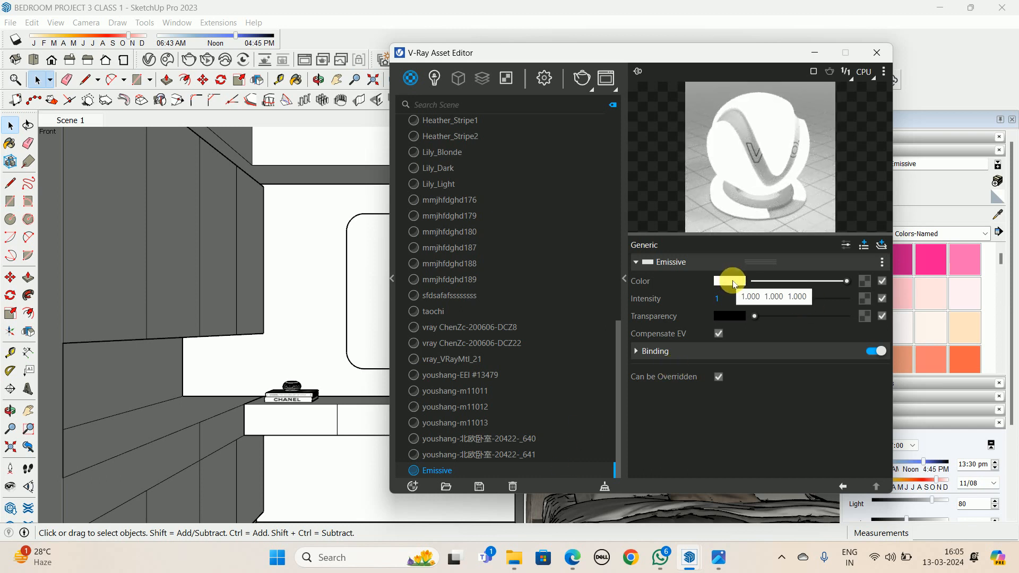
Check the mirror's glow in the reference photo and set the Emissive material's intensity to 1.5
click(716, 558)
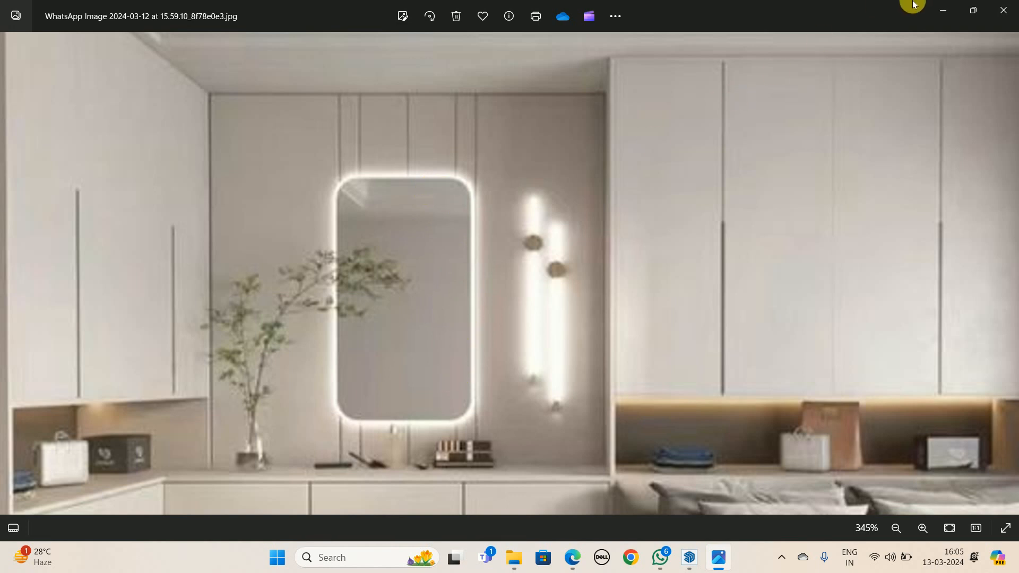
click(941, 12)
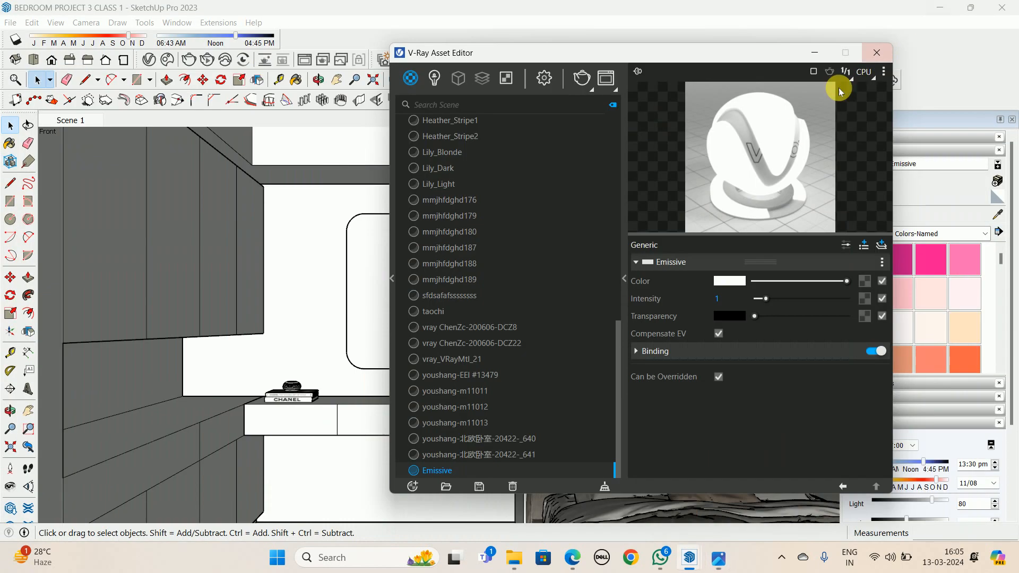
click(732, 300)
key(Return)
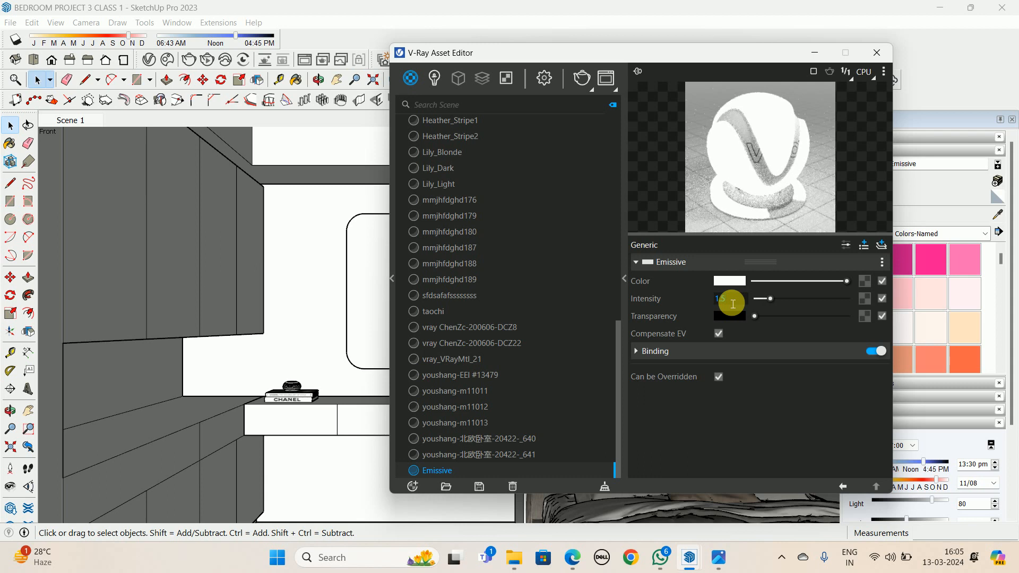
Set the Emissive material's color to a very pale warm white, RGB 0.991, 0.982, 0.933, and close the Asset Editor
click(729, 284)
drag(481, 192, 455, 200)
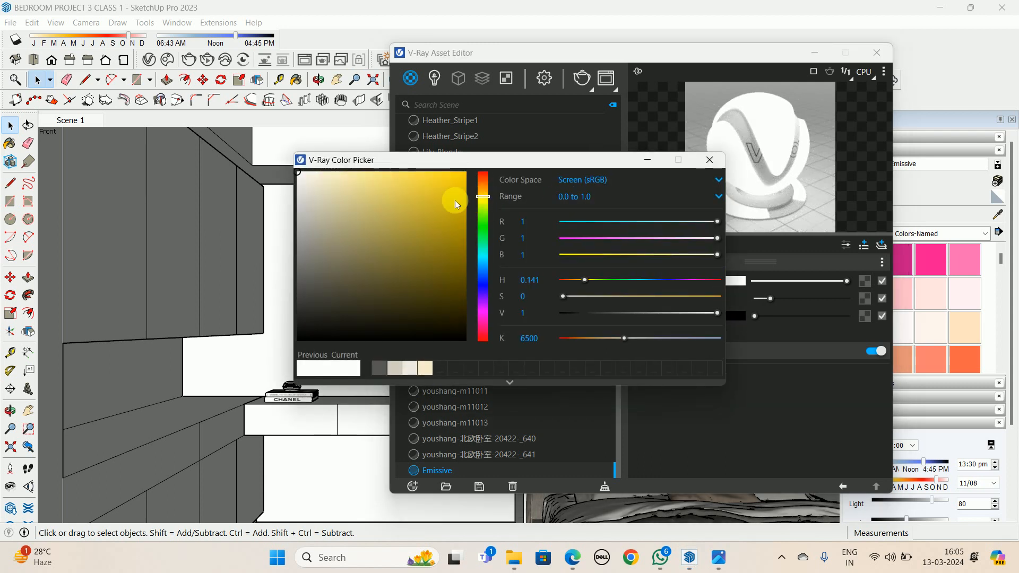
click(304, 174)
drag(306, 173, 307, 174)
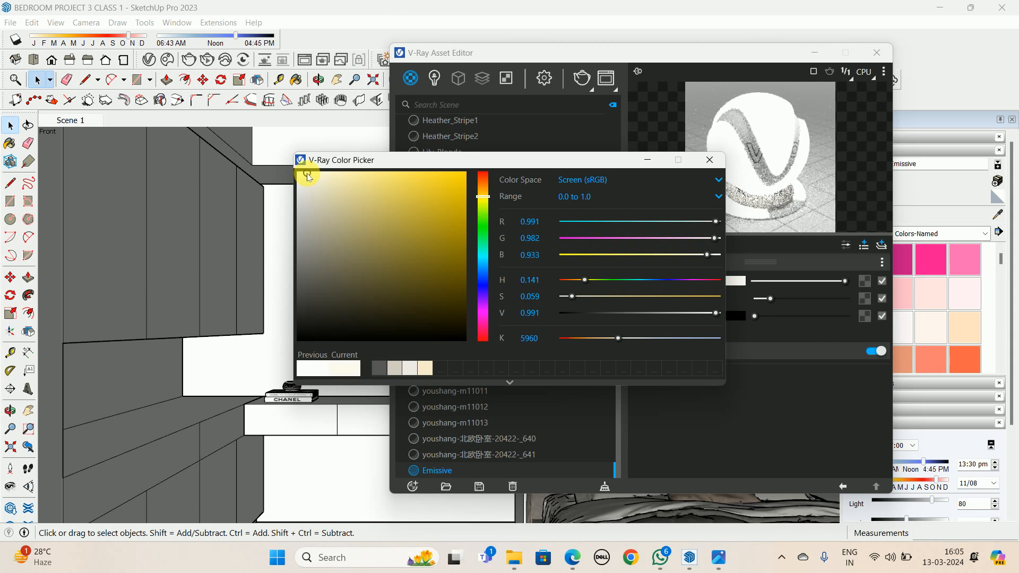
click(709, 159)
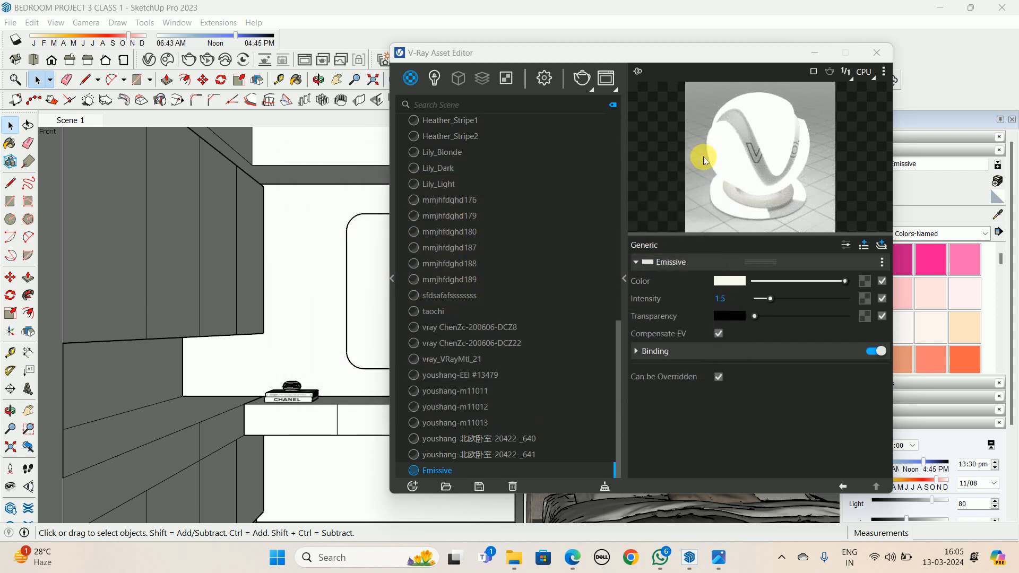
click(878, 53)
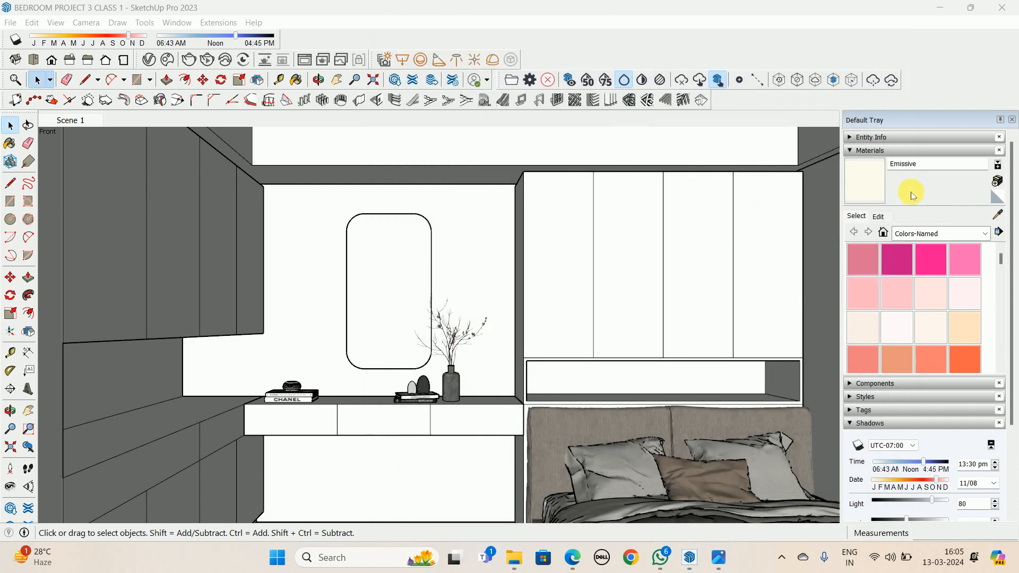
Change the Emissive material's color to a saturated yellow, RGB 1, 0.848, 0, and return to the model
click(149, 65)
click(725, 279)
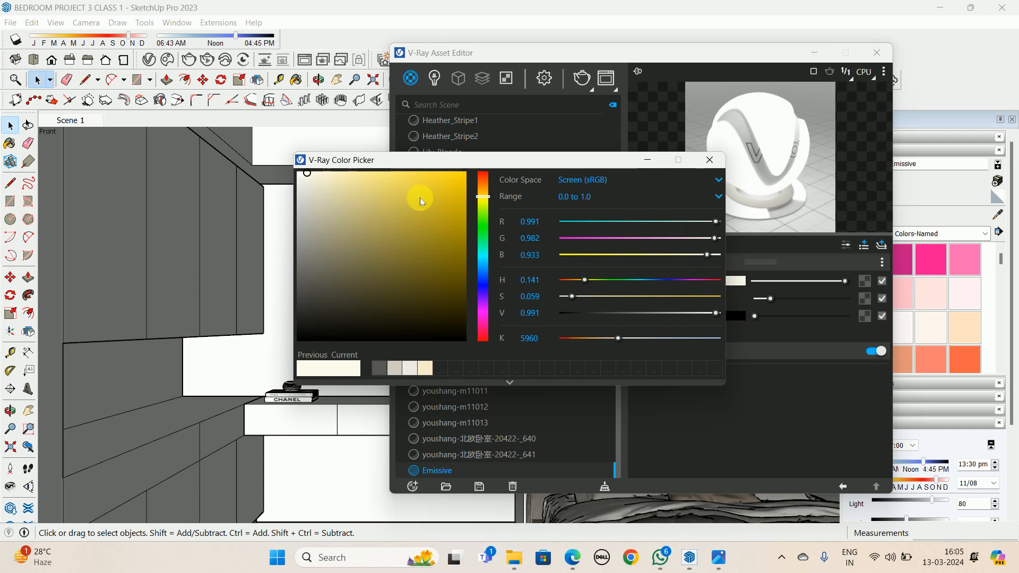
drag(421, 201, 472, 167)
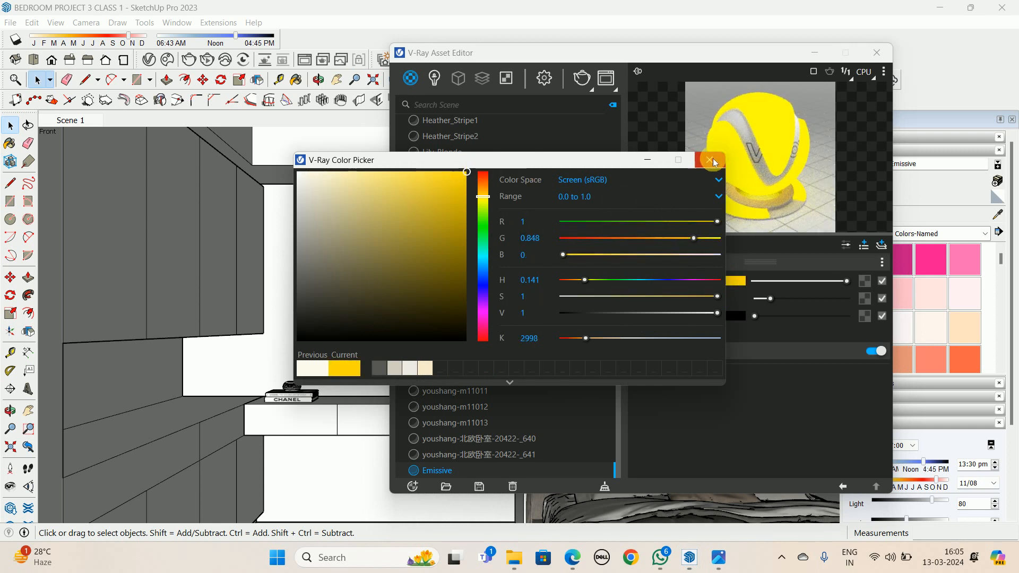
click(714, 163)
click(877, 52)
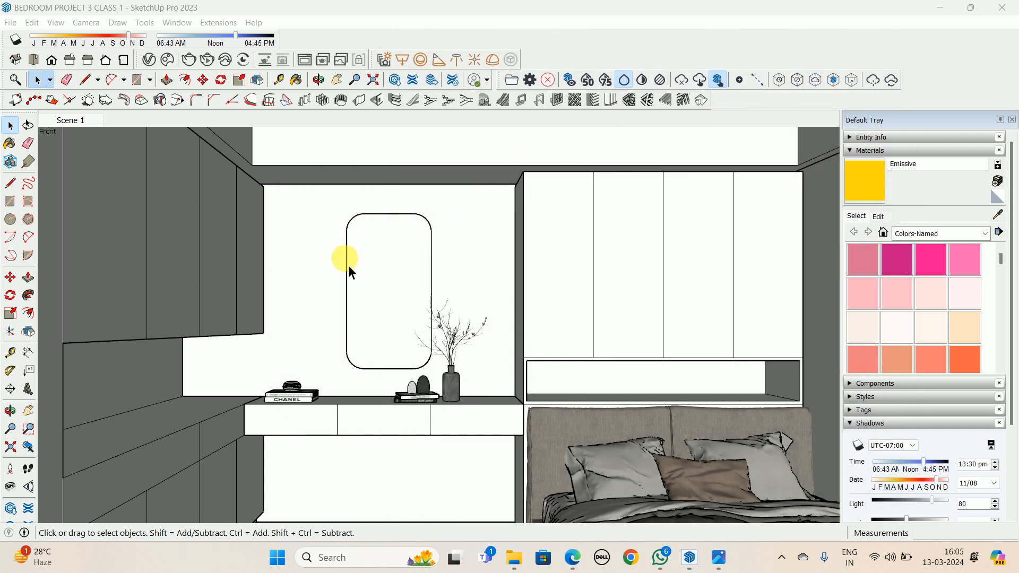
Hide the front mirror on the dressing table wall and open the light panel's group behind it
right_click(377, 258)
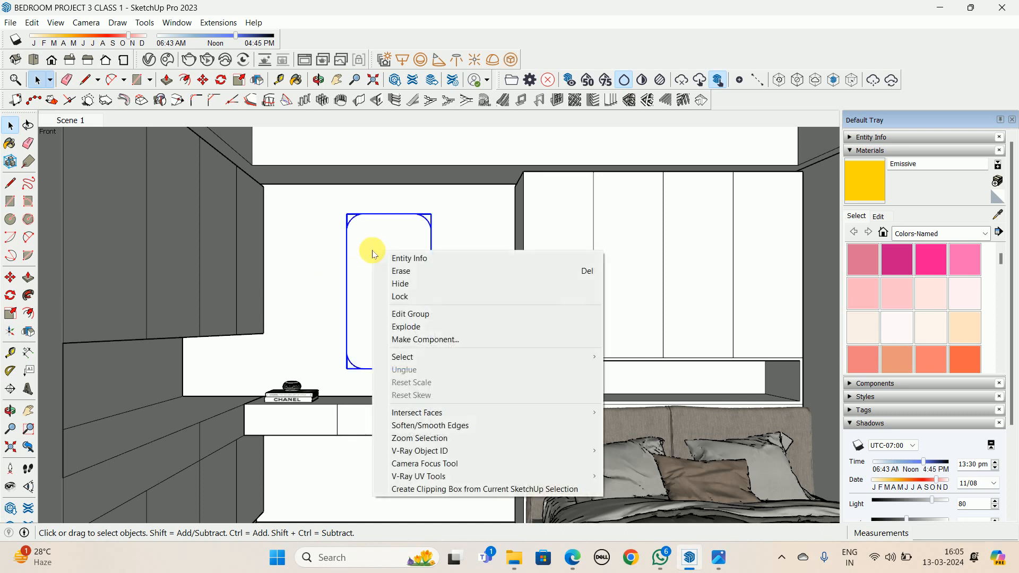
click(420, 289)
scroll(367, 223, up, 8)
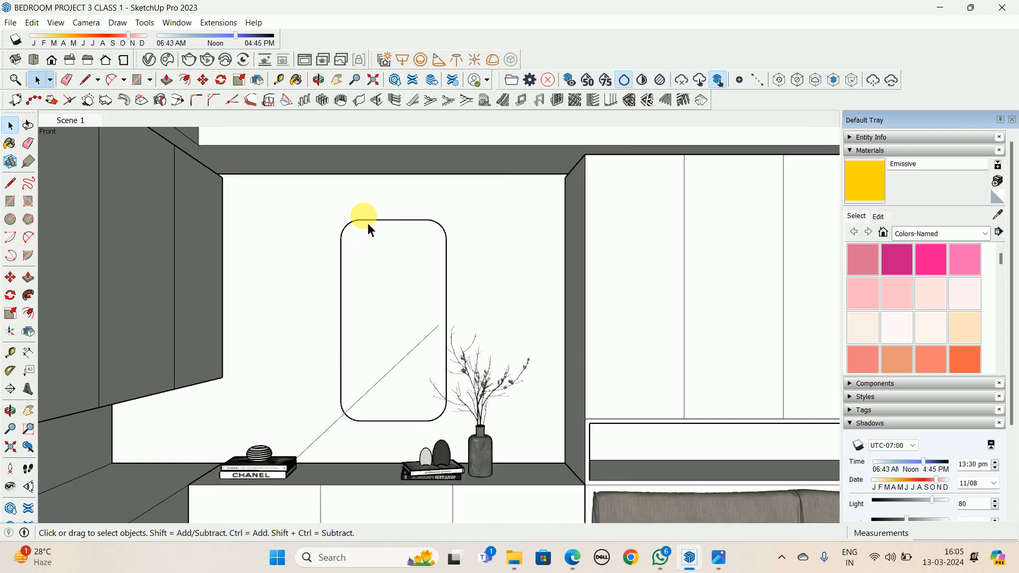
middle_drag(360, 288, 374, 261)
double_click(385, 265)
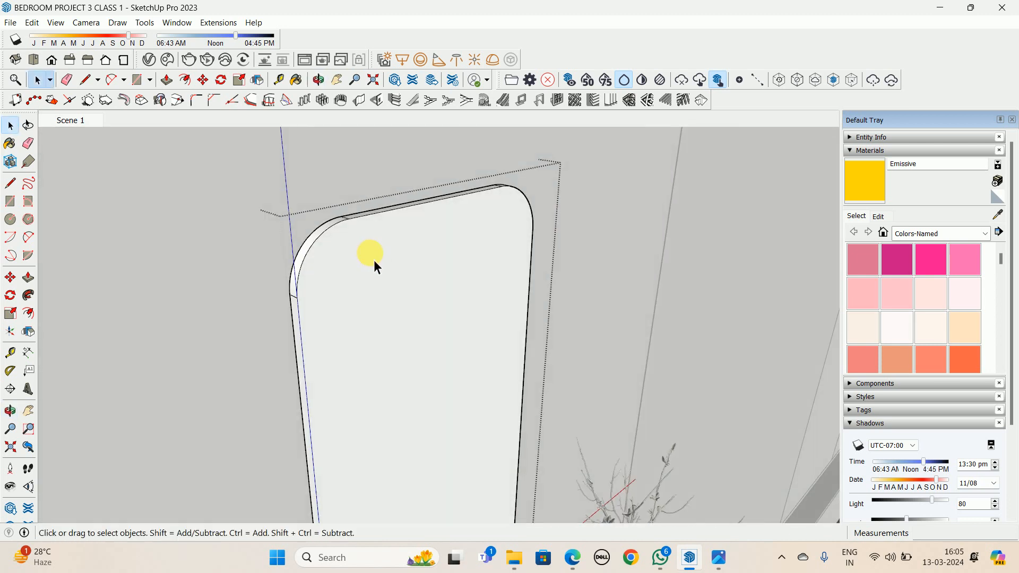
scroll(346, 238, up, 2)
middle_drag(270, 267, 373, 271)
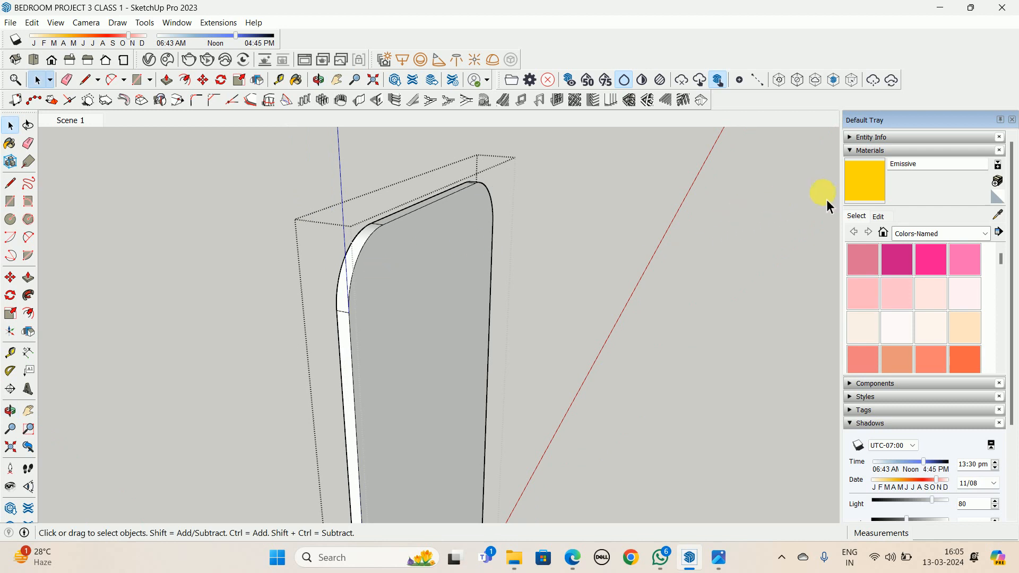
Paint the thin edge faces all around the rounded light panel with the Emissive material
click(870, 169)
middle_drag(425, 228, 330, 237)
click(330, 236)
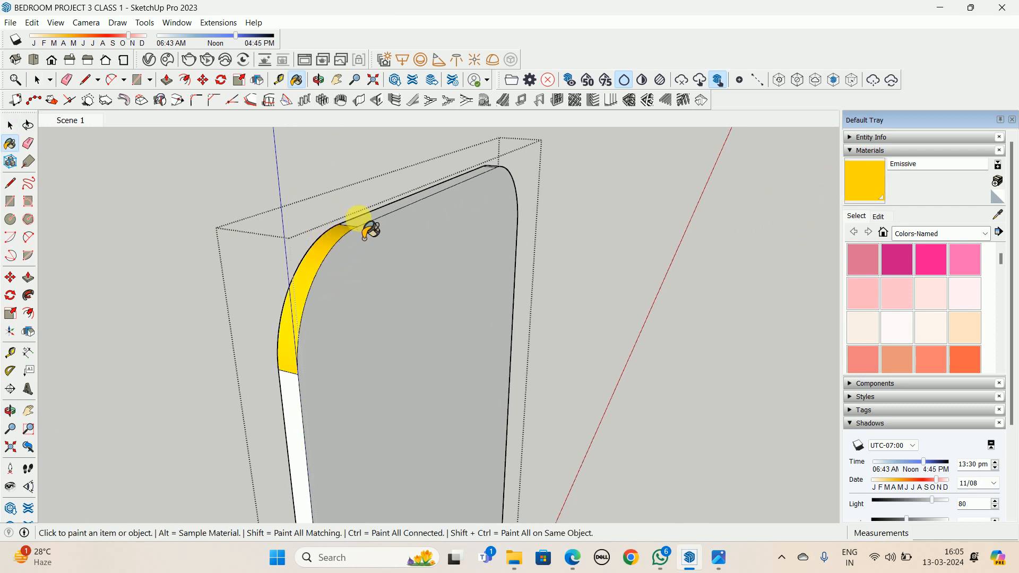
click(349, 236)
click(300, 394)
mouse_move(300, 394)
middle_down()
mouse_move(307, 398)
mouse_move(331, 348)
mouse_move(343, 189)
mouse_move(341, 357)
mouse_move(337, 332)
mouse_move(379, 276)
mouse_move(614, 346)
mouse_move(444, 191)
mouse_move(431, 261)
mouse_move(210, 392)
mouse_move(445, 402)
mouse_move(423, 546)
mouse_move(446, 221)
mouse_move(480, 287)
mouse_move(371, 294)
mouse_move(493, 213)
middle_up()
click(431, 261)
click(436, 386)
click(436, 239)
Close the light panel's group and recall Scene 1 to restore the hidden mirror
key(space)
middle_drag(389, 283, 371, 233)
key(Escape)
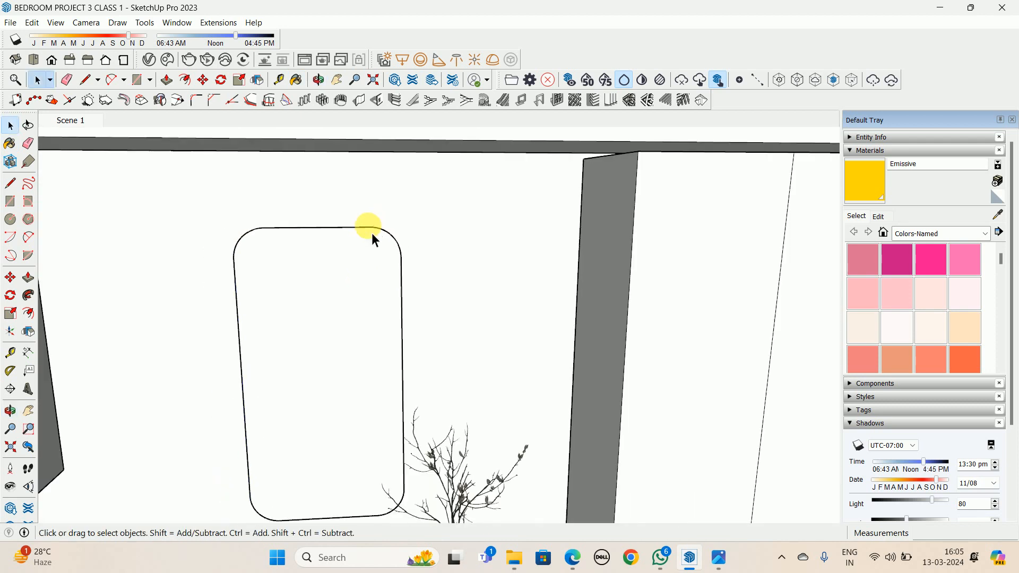
scroll(372, 232, down, 1)
middle_drag(340, 298, 348, 266)
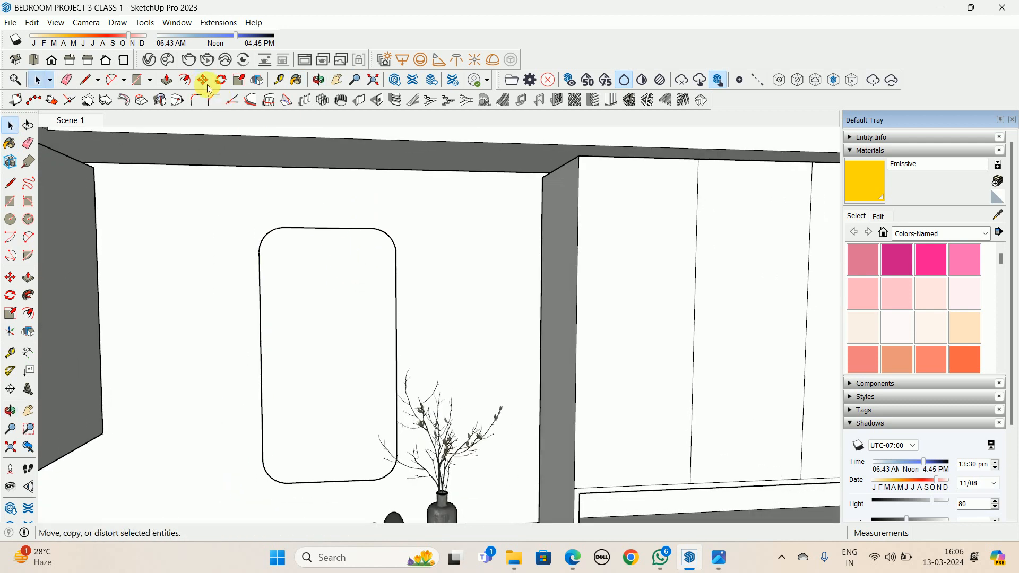
click(81, 120)
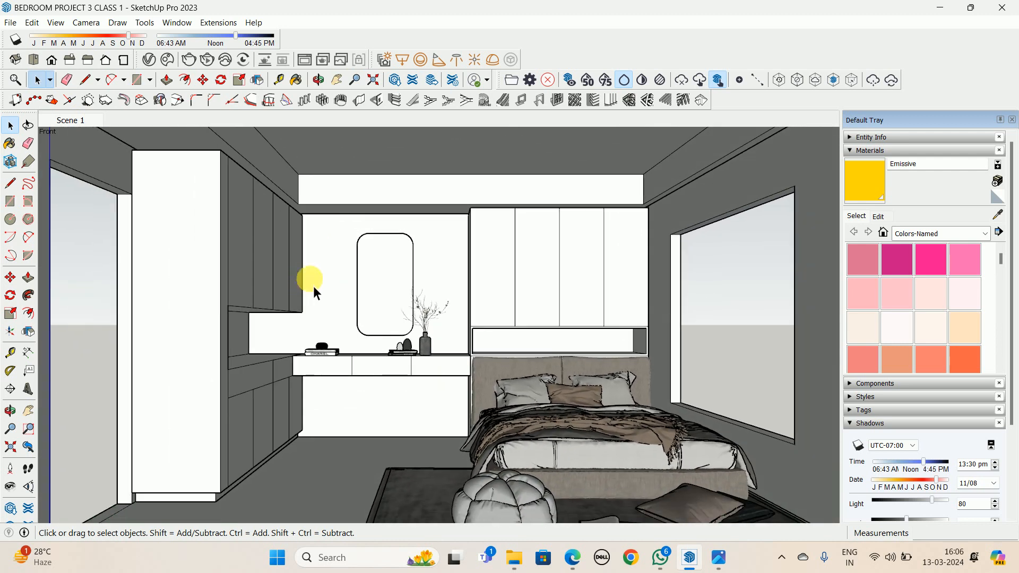
Set the Emissive material's color to a pale warm cream, RGB 1, 0.98, 0.87, and close the Asset Editor
click(149, 63)
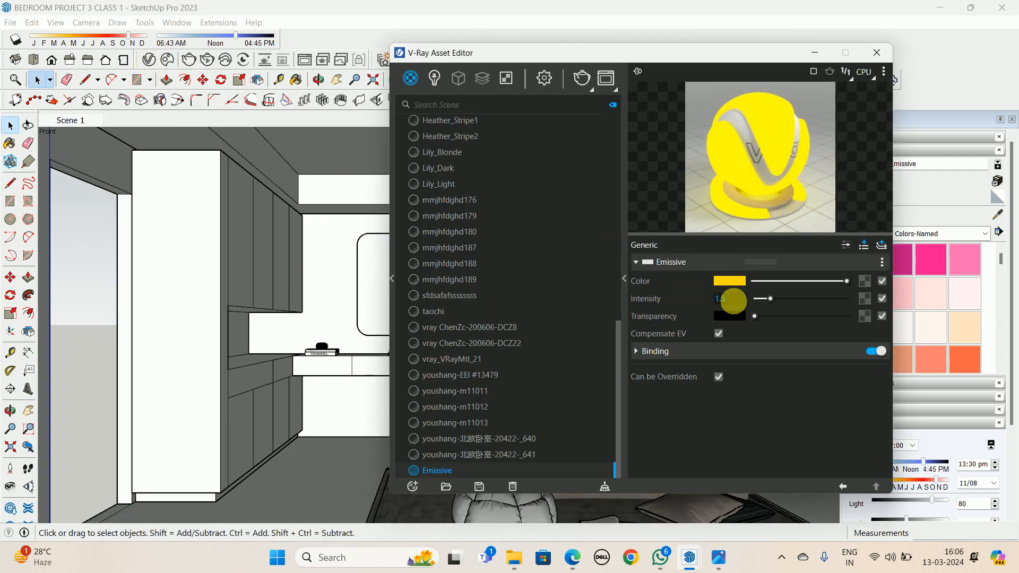
click(727, 281)
click(330, 173)
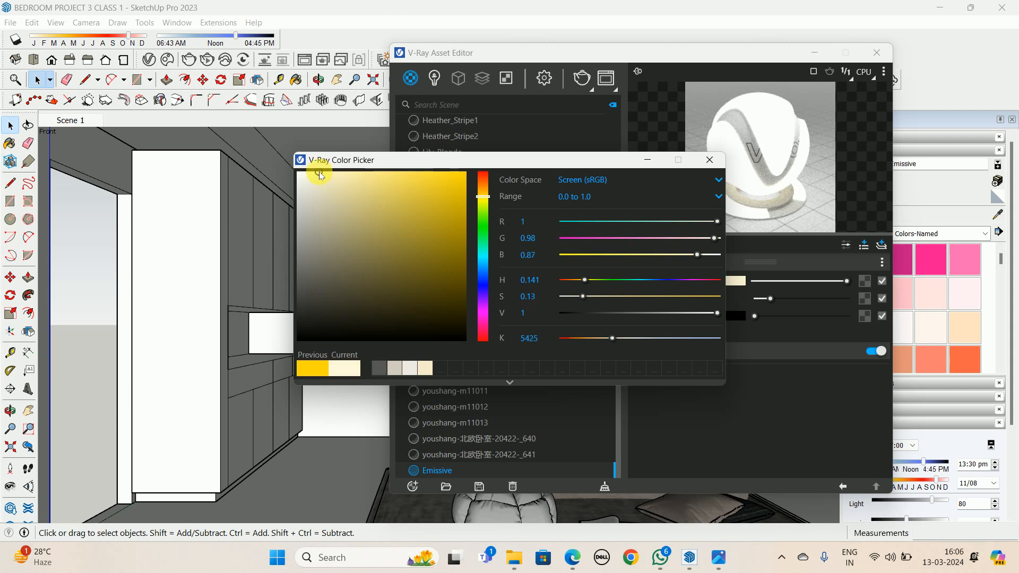
click(710, 159)
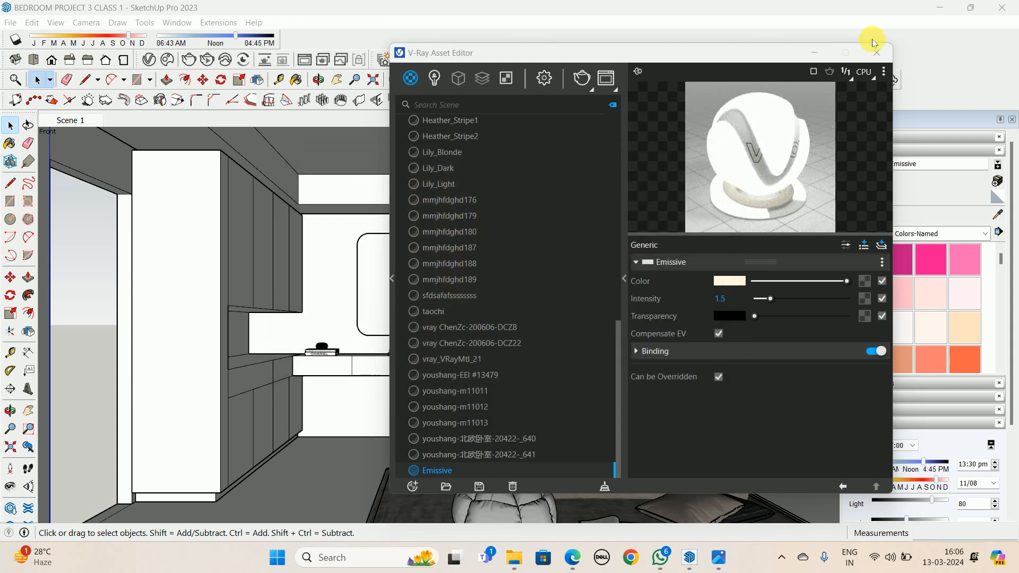
click(877, 53)
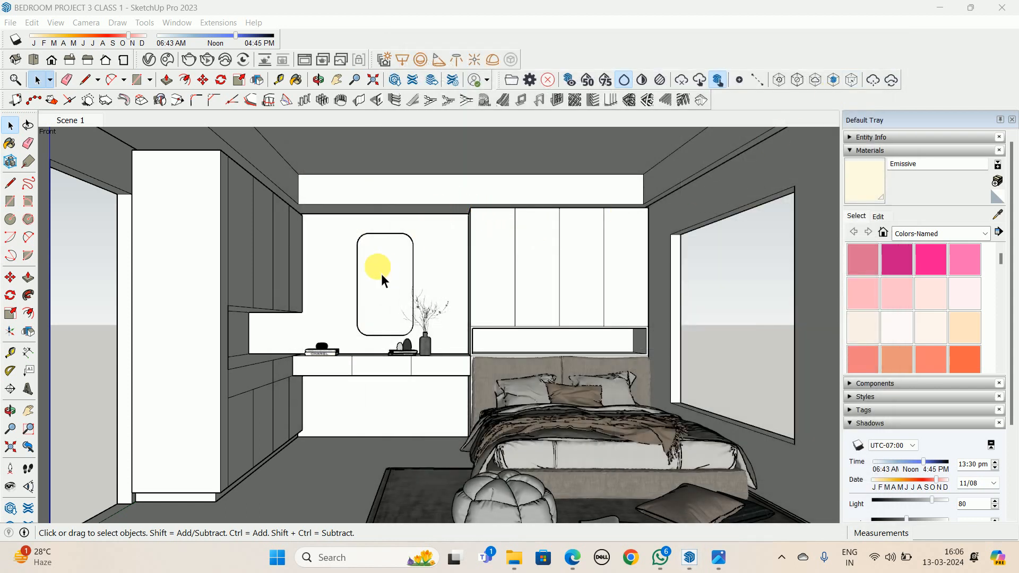
Frame the mirror wall and configure the render with the RTX engine, V-Ray denoiser, Rapid effects update and safe frame enabled
scroll(382, 274, up, 5)
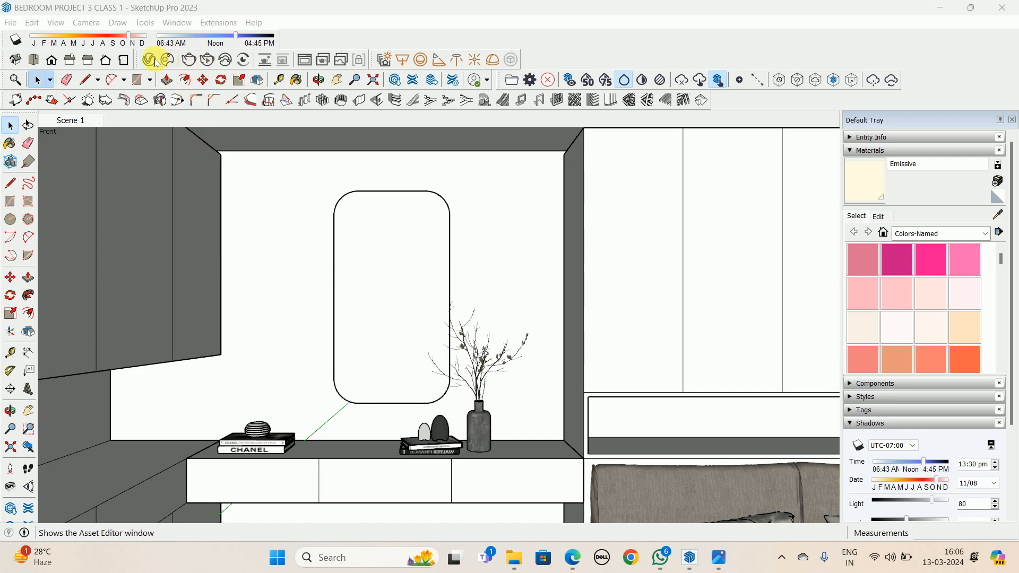
click(150, 60)
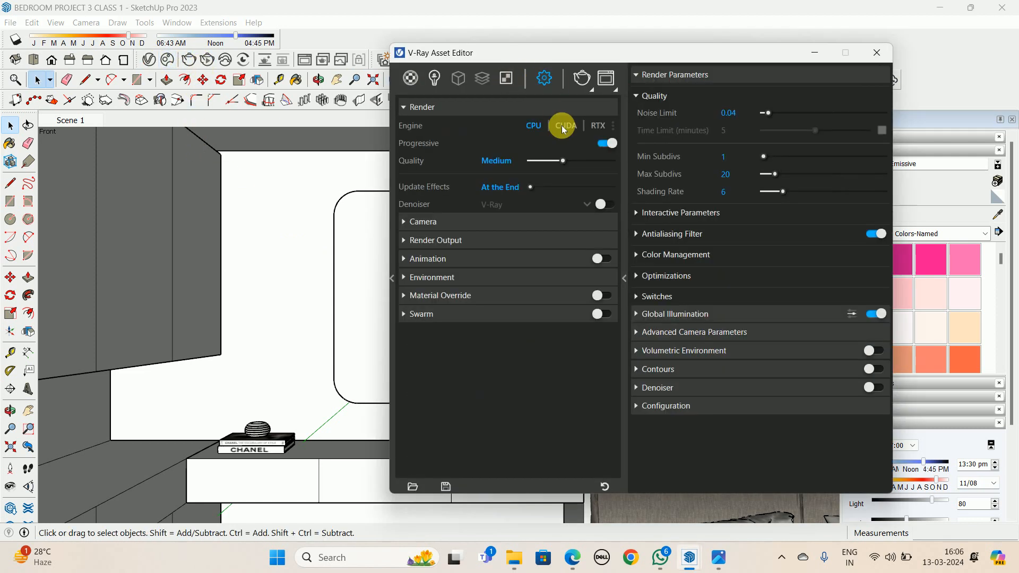
click(598, 126)
click(606, 205)
drag(528, 186, 649, 184)
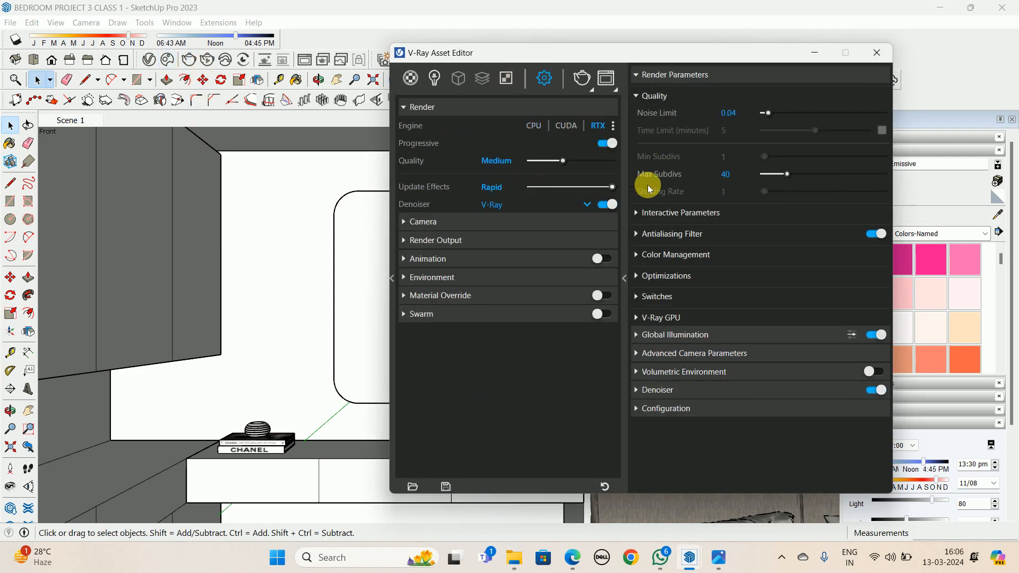
click(474, 242)
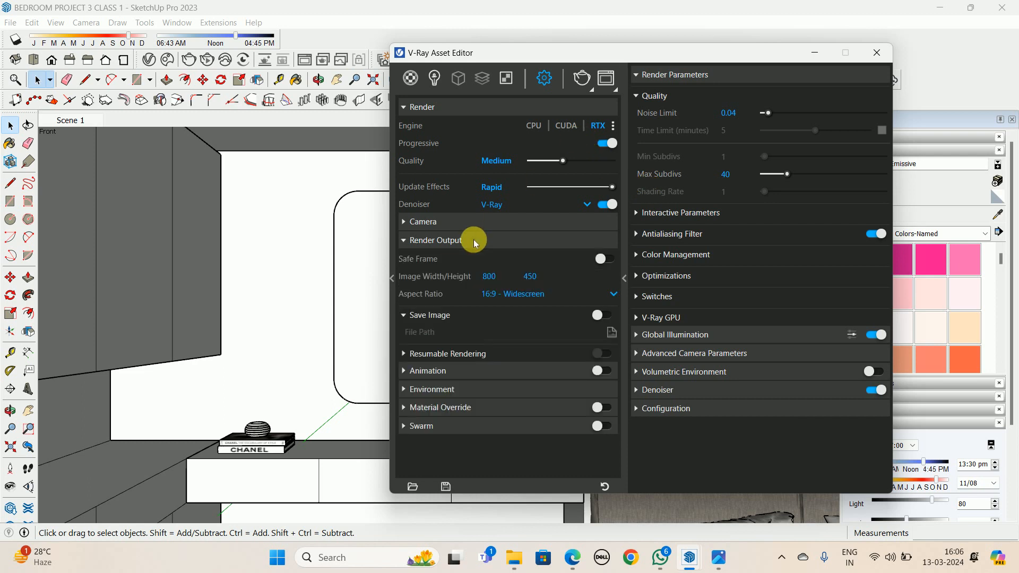
click(601, 259)
Render the mirror wall, examine the glow around the mirror closely, and close the frame buffer without quitting or saving the model
click(851, 58)
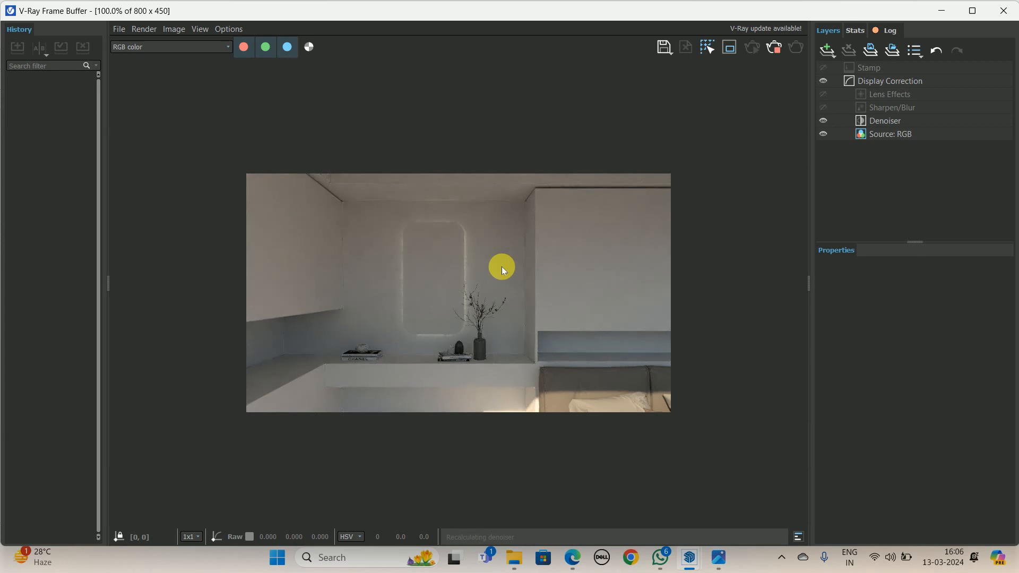
scroll(430, 259, up, 2)
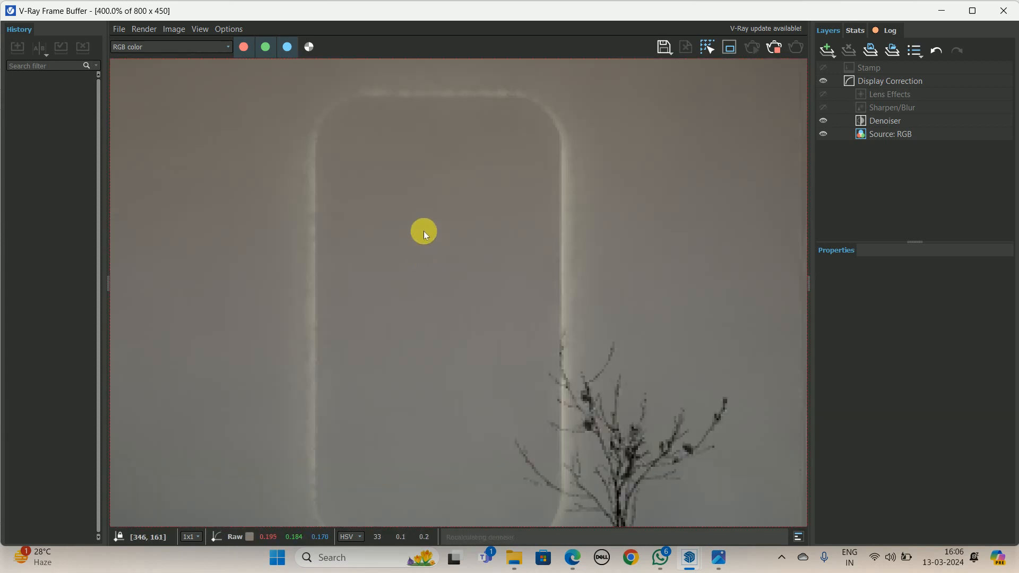
scroll(433, 168, down, 1)
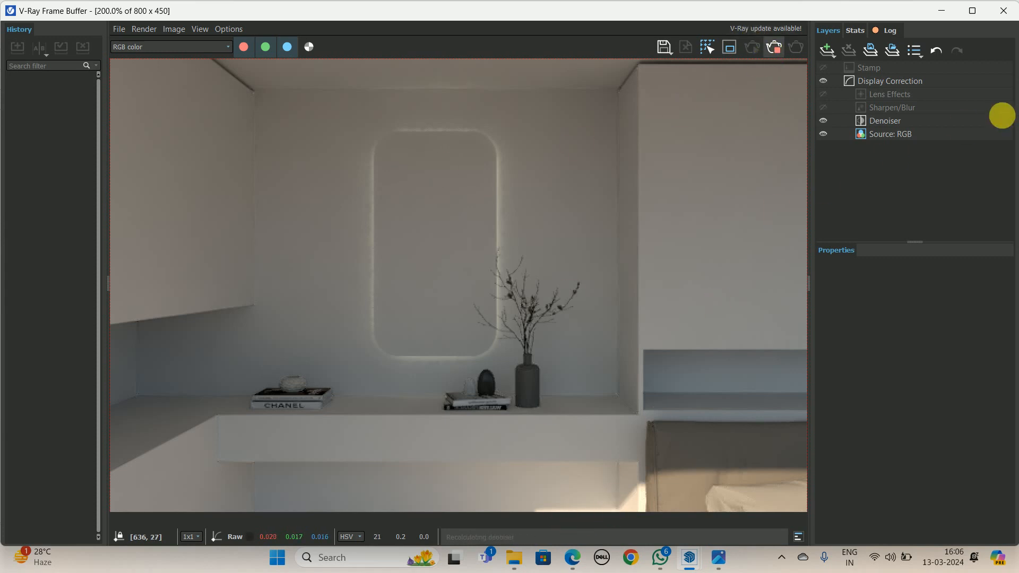
click(1013, 4)
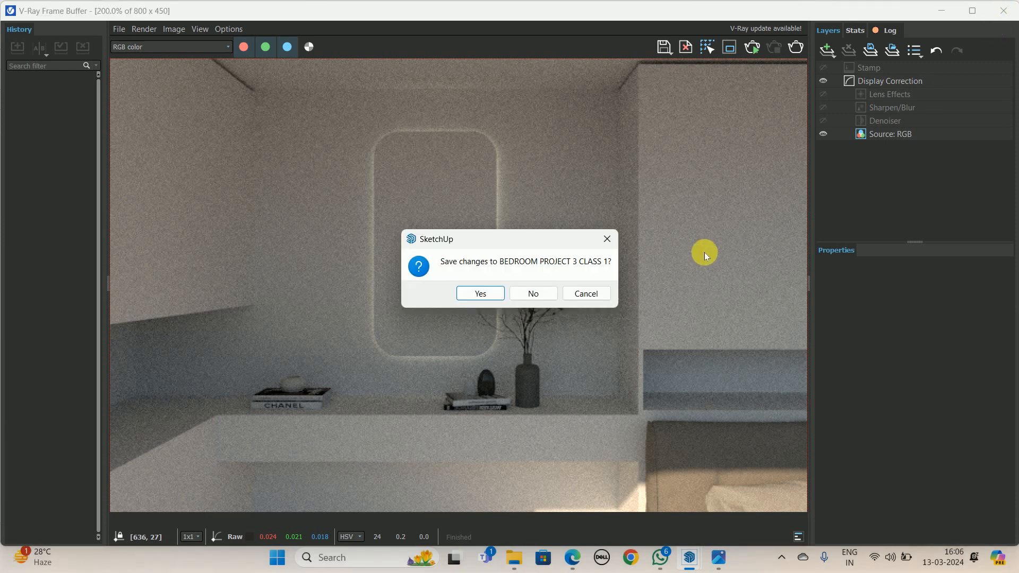
click(600, 293)
click(1004, 11)
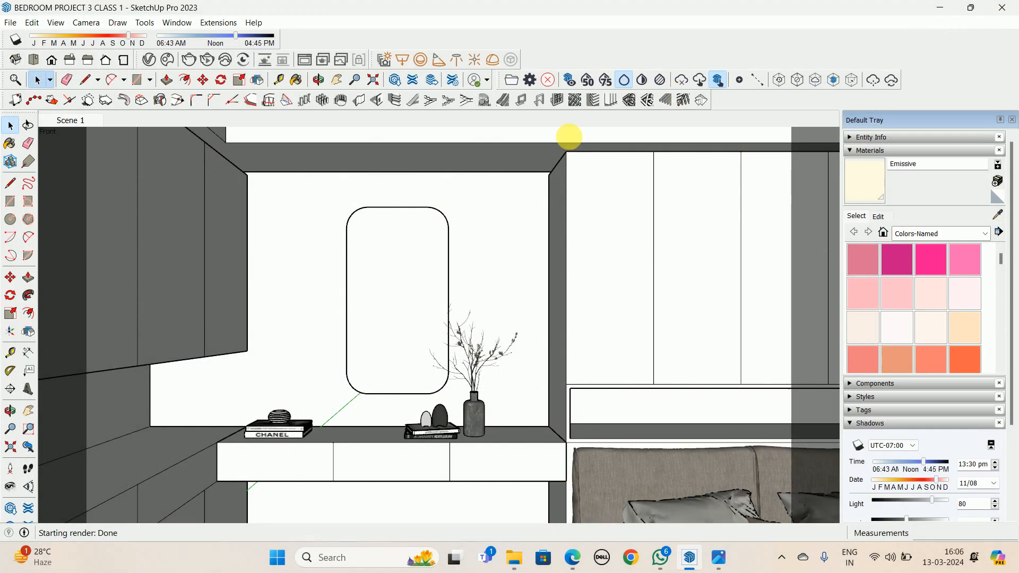
Set the V-Ray Emissive material's intensity to 2.5
click(149, 60)
click(411, 78)
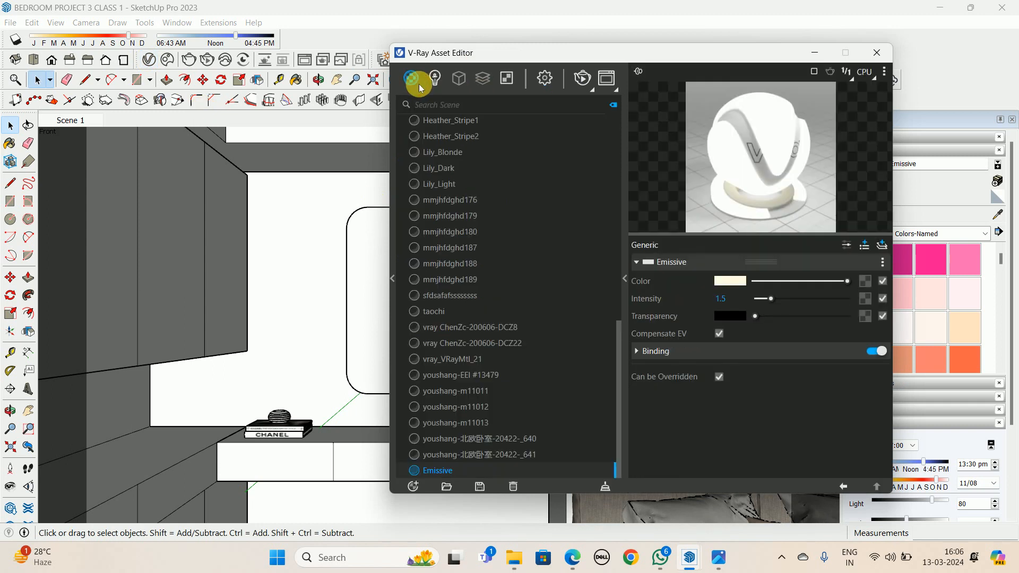
click(732, 299)
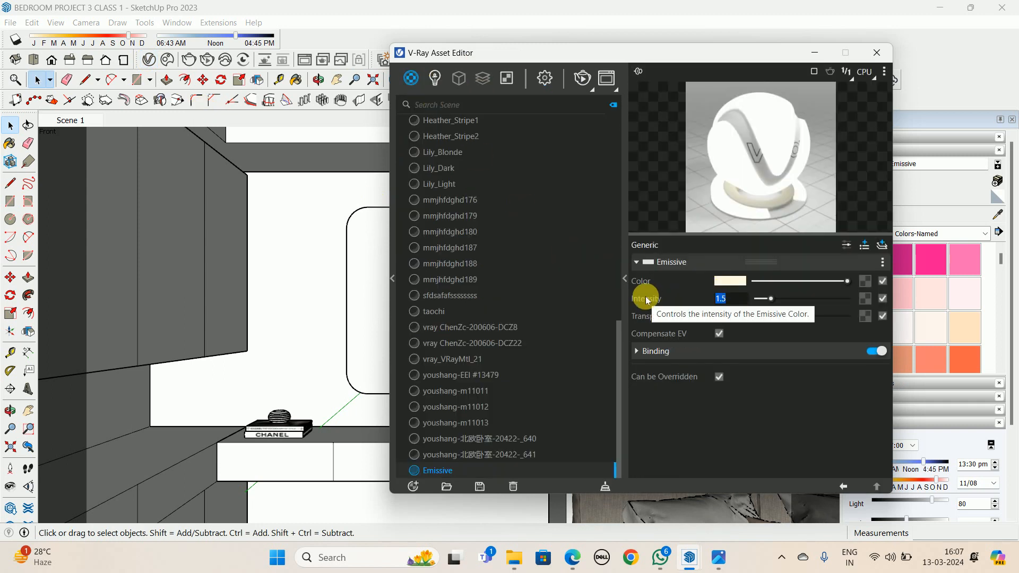
text(2.5)
key(Return)
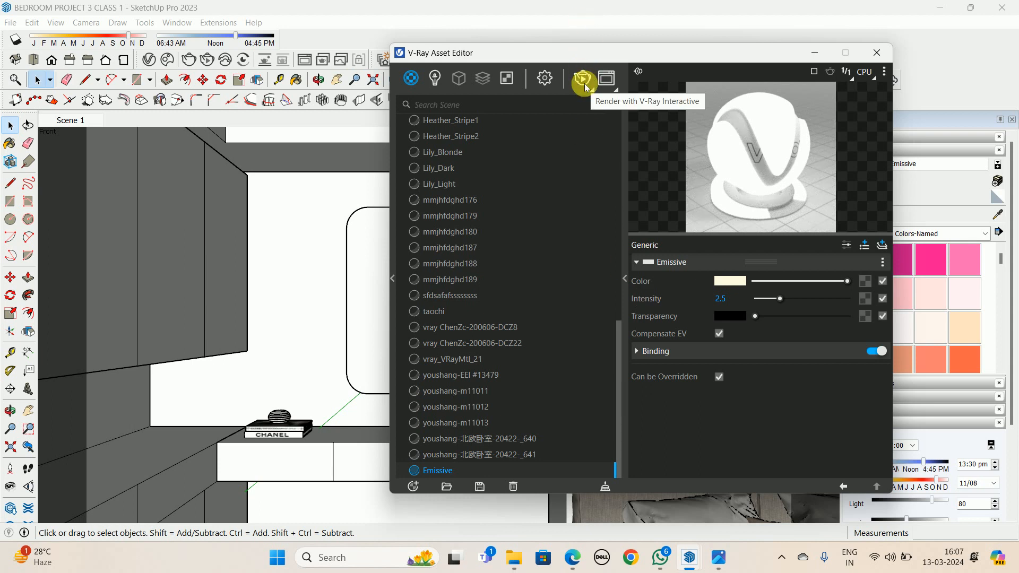
Render the mirror wall to check the stronger backlight glow, and close the frame buffer and the Asset Editor
click(583, 75)
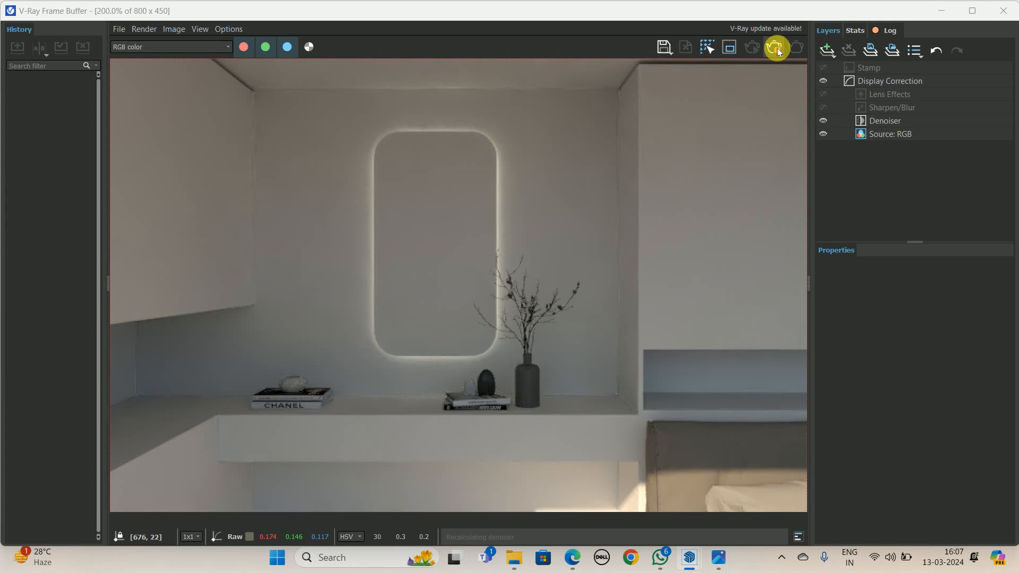
click(1003, 11)
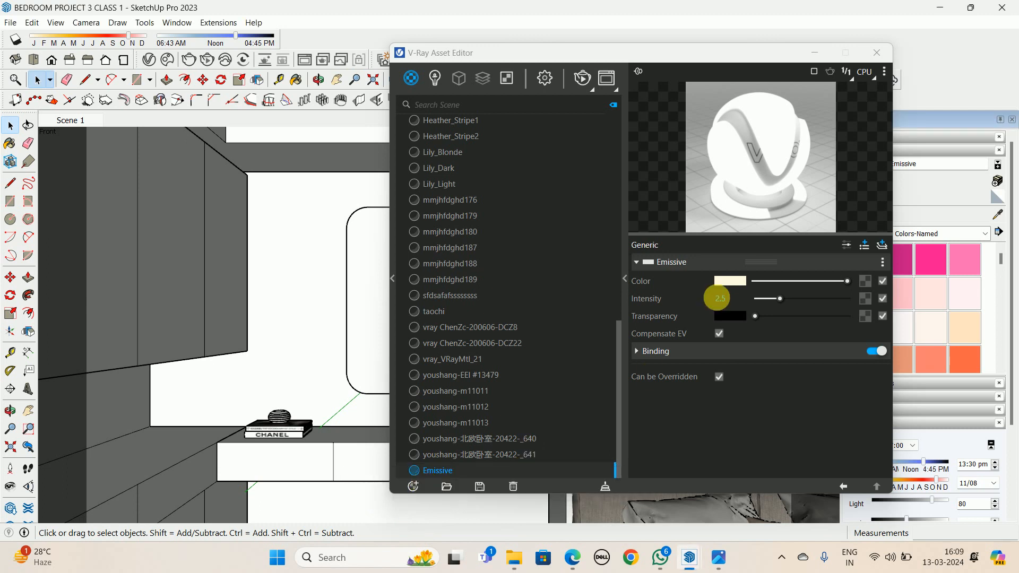
click(877, 52)
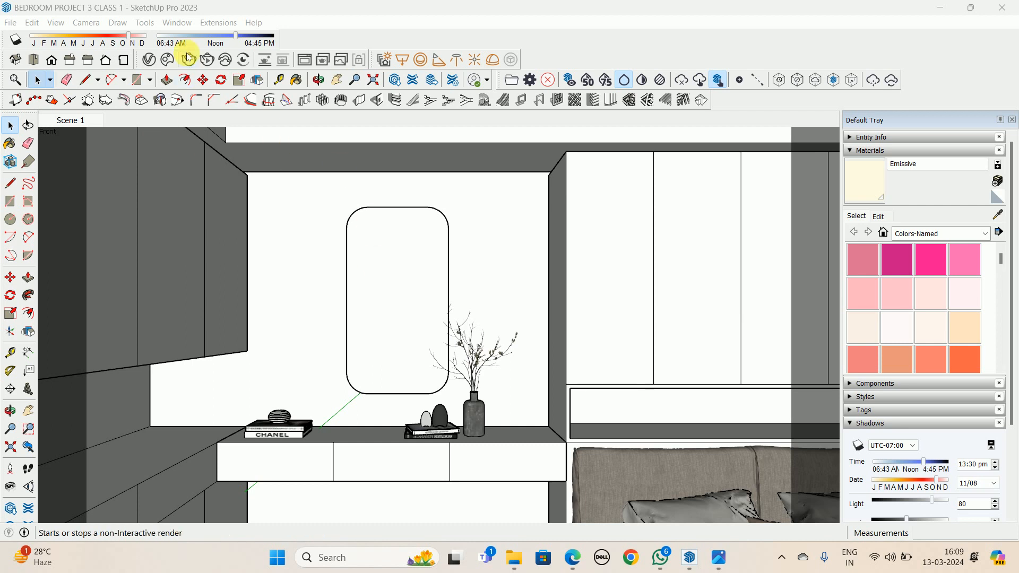
Open the Chaos Cosmos Browser and show its Glass materials category
click(150, 66)
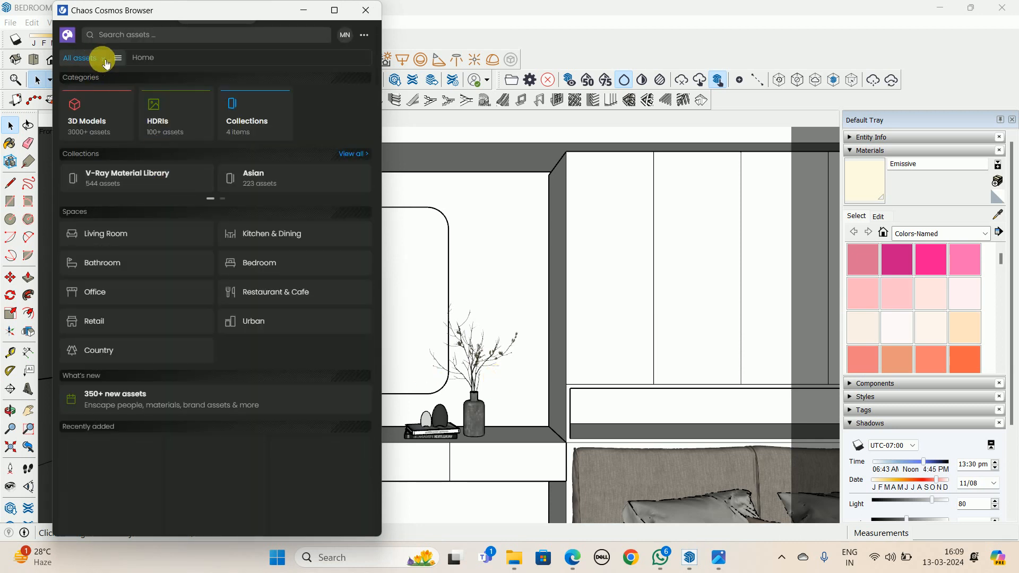
click(117, 107)
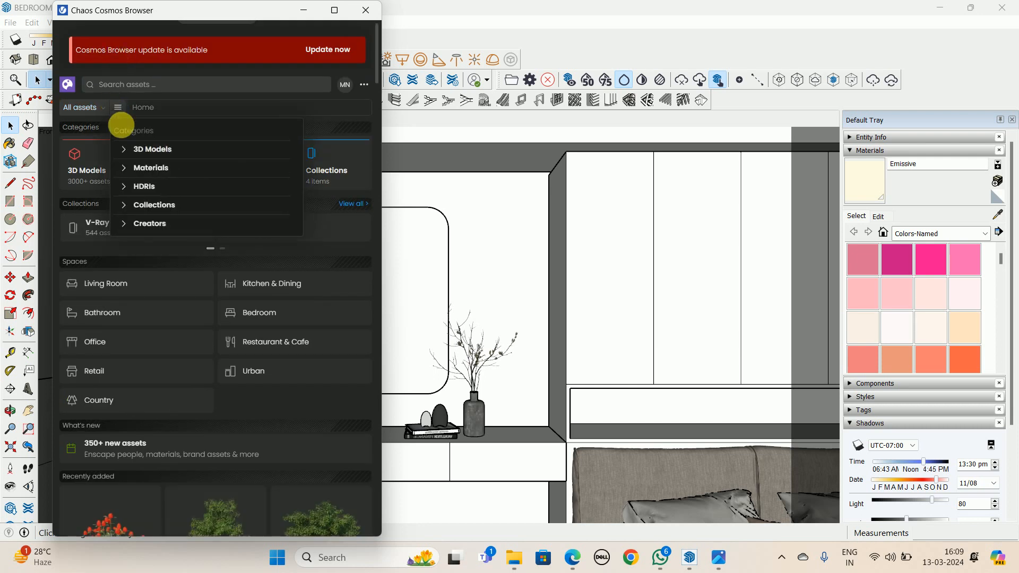
click(139, 167)
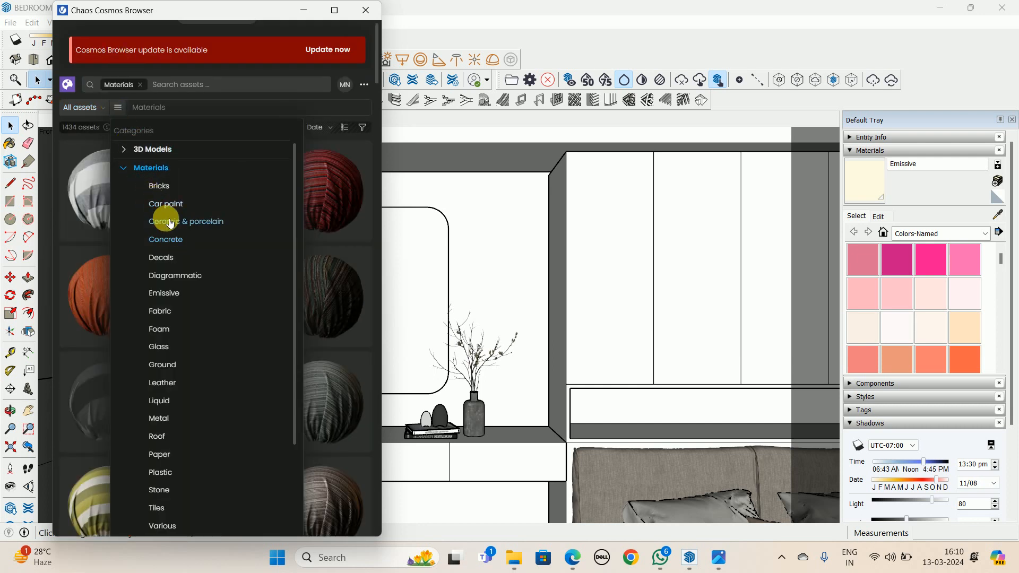
scroll(167, 249, down, 3)
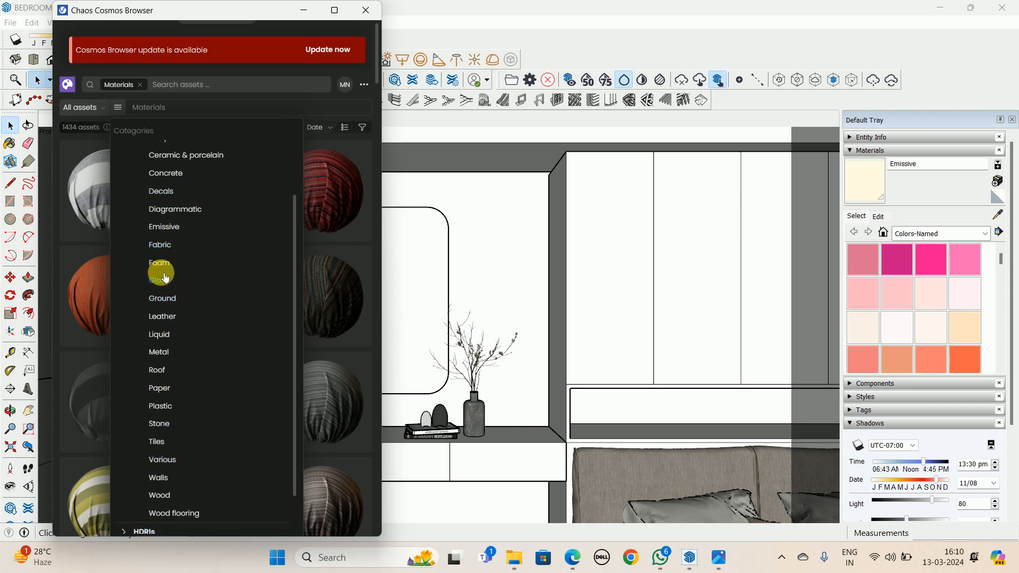
click(166, 290)
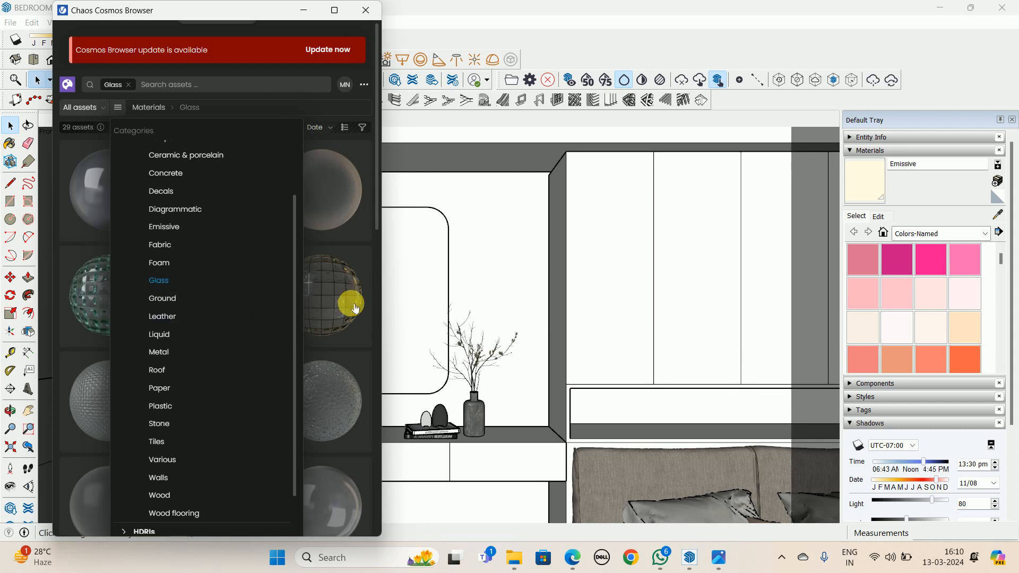
click(354, 305)
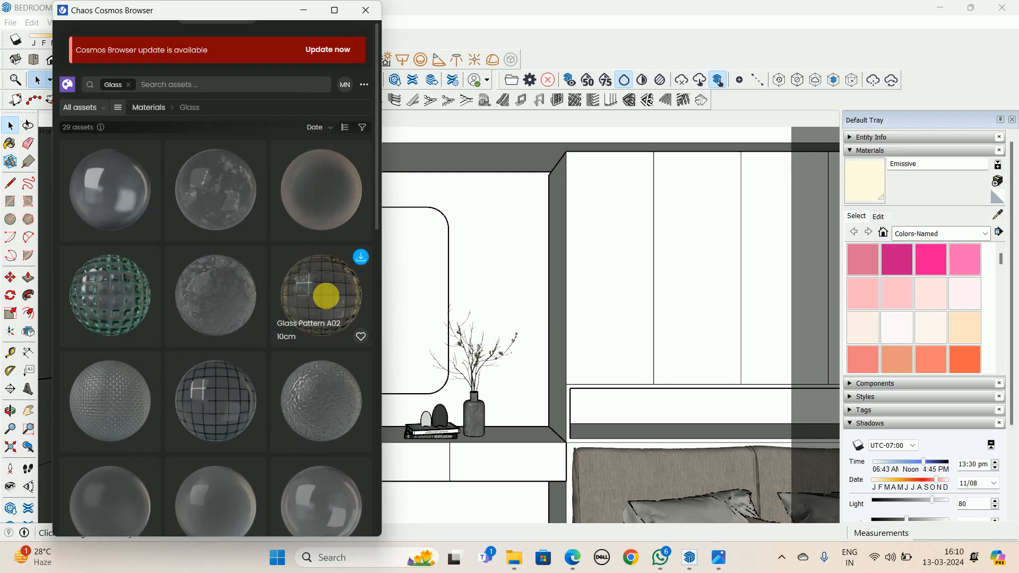
Preview the Glass Pattern A02 10cm, Glass Frosted C 10cm and Glass Bumpy 03 10cm materials without downloading them
click(329, 301)
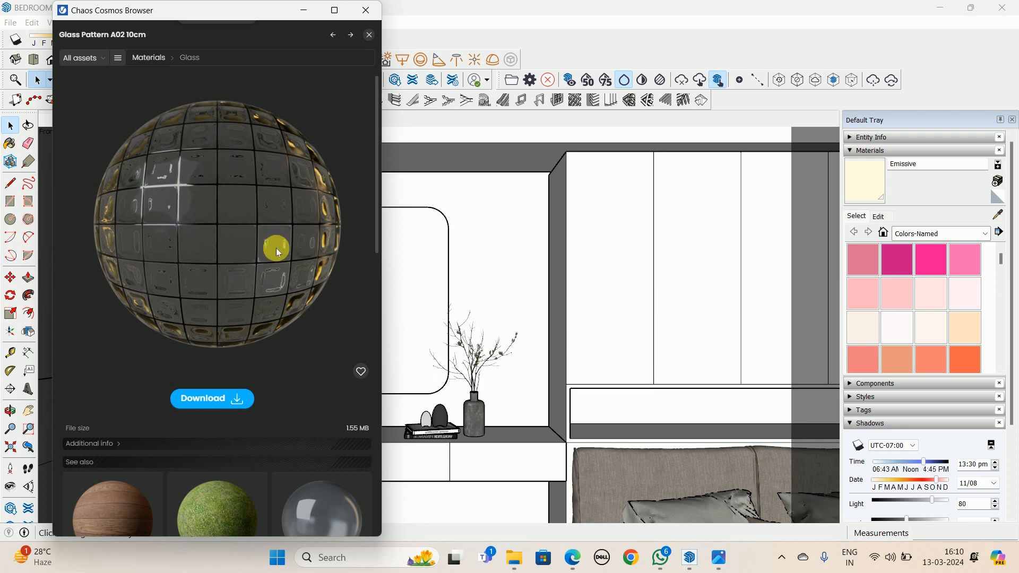
click(370, 36)
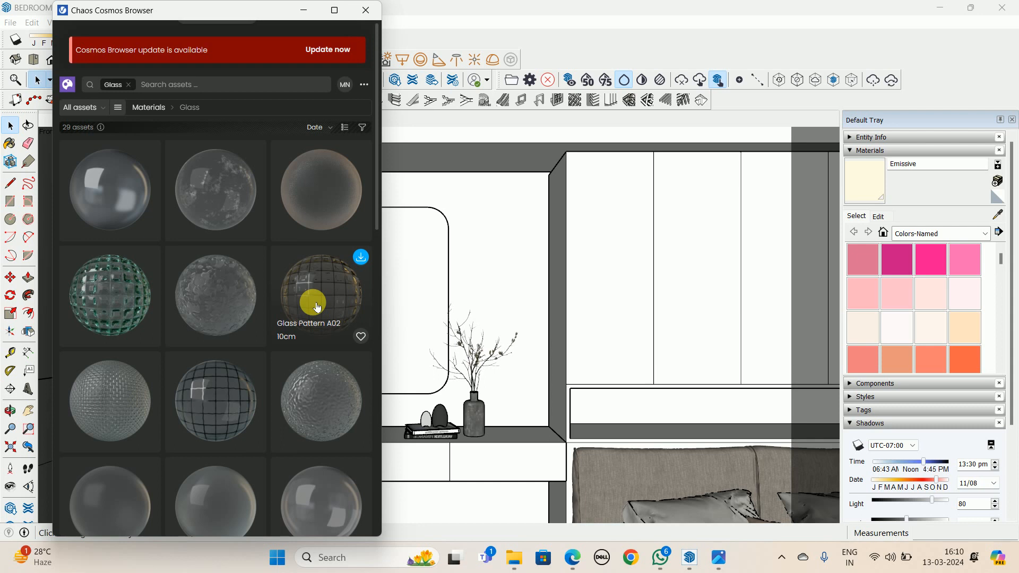
click(215, 292)
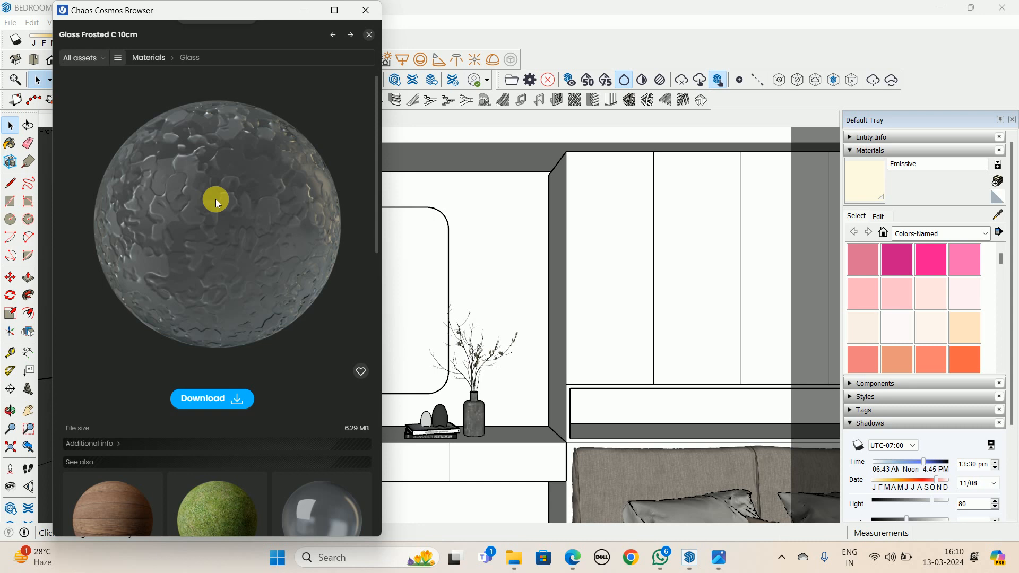
click(369, 35)
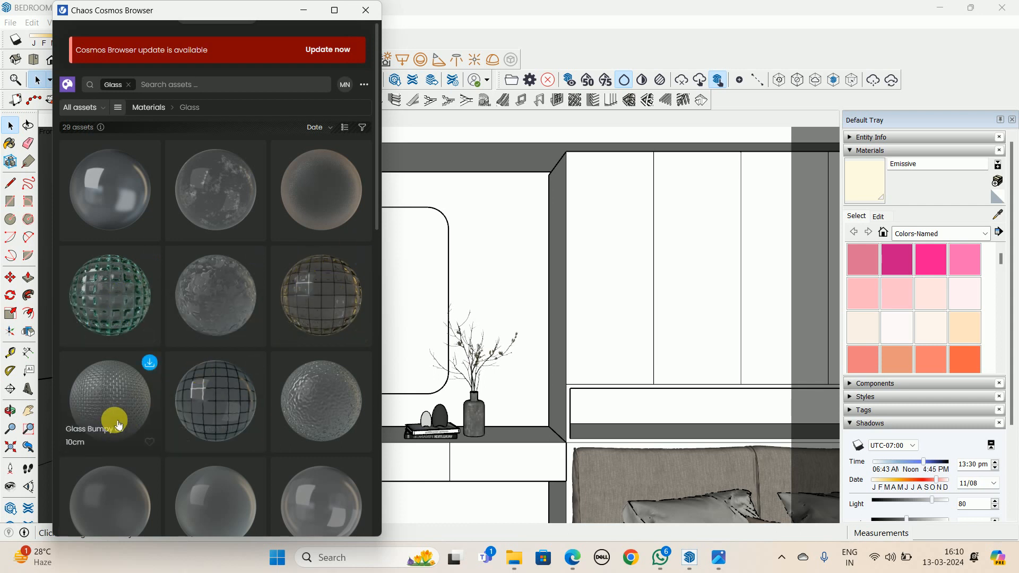
click(120, 404)
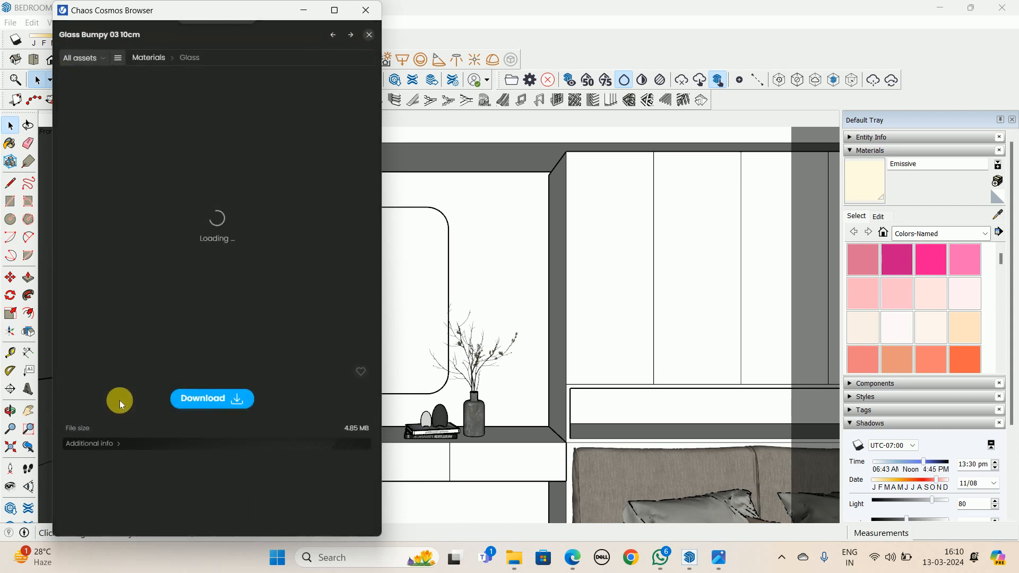
click(372, 40)
Mark the plain Glass material as a favorite, download and import it into the scene, and close the Cosmos Browser
scroll(221, 348, down, 5)
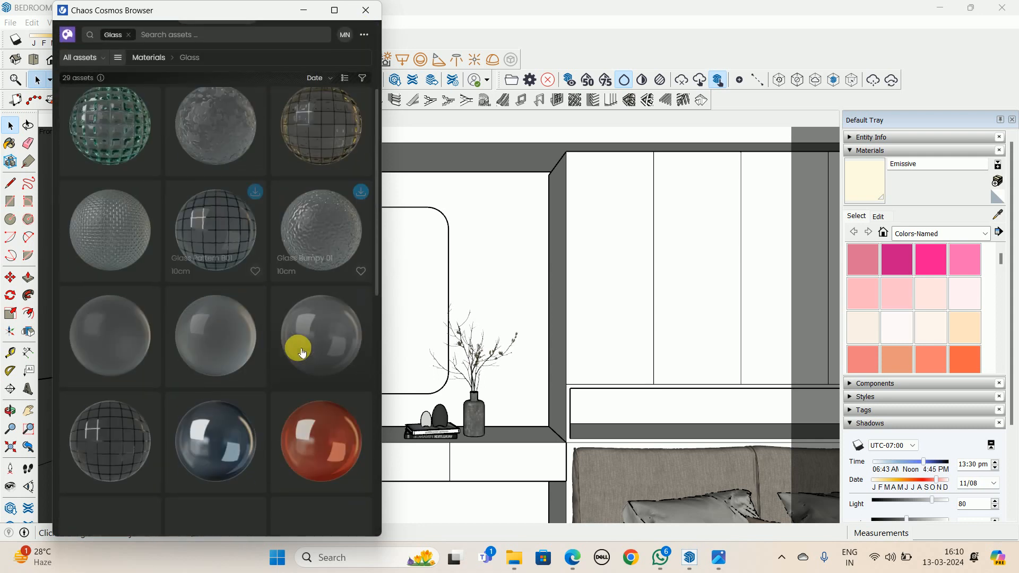
scroll(293, 294, down, 5)
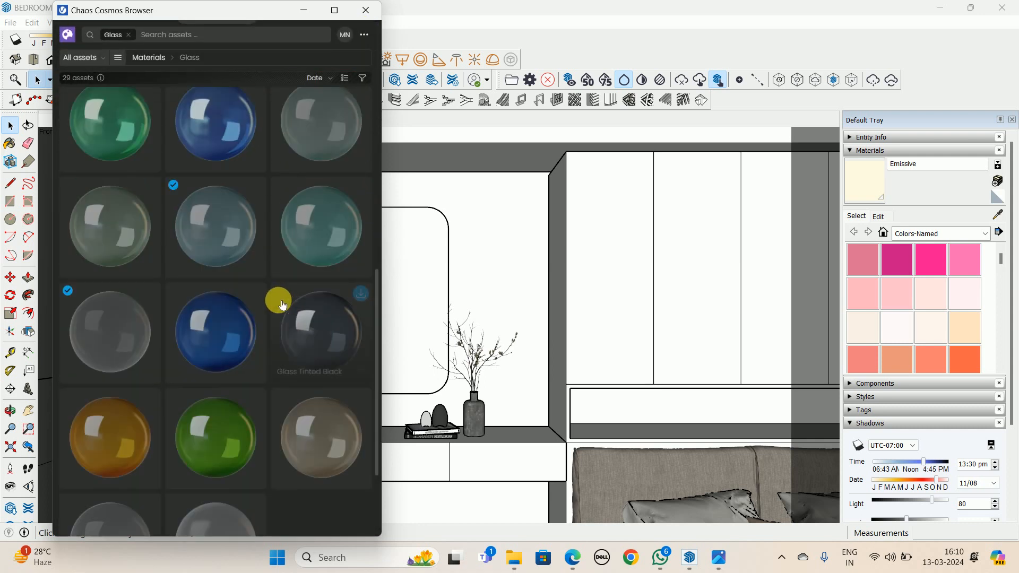
scroll(126, 323, down, 3)
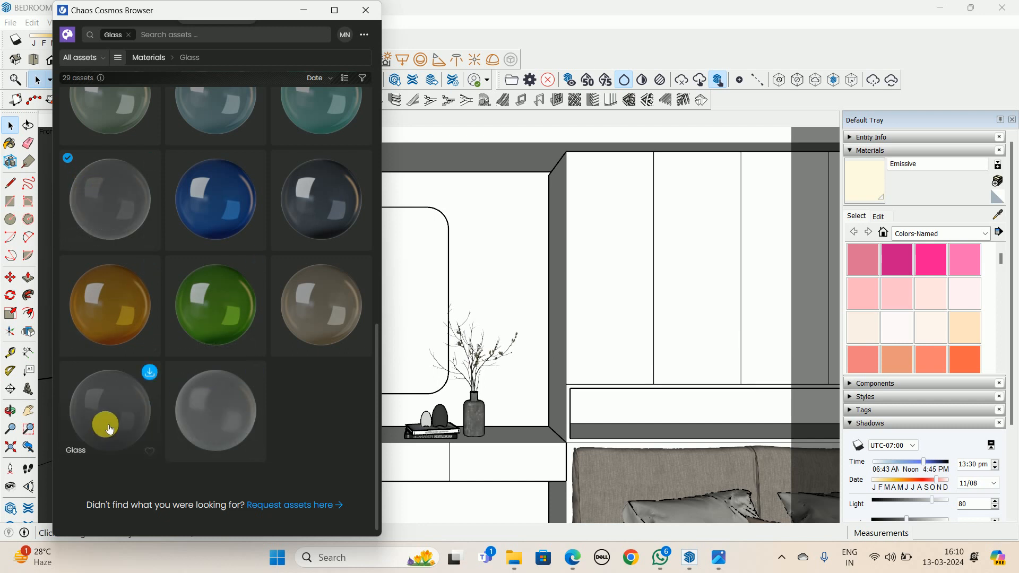
click(149, 451)
click(150, 371)
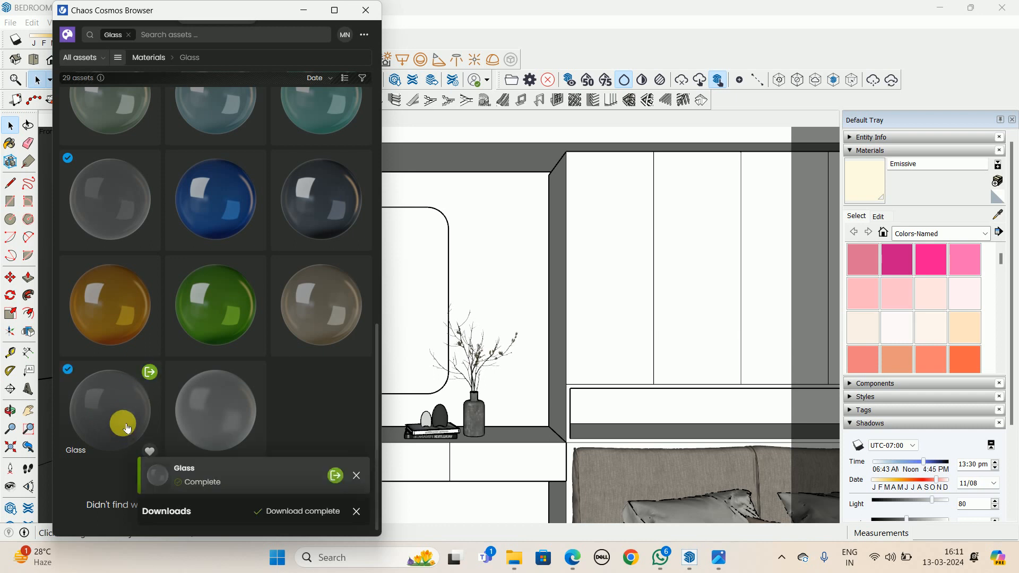
click(151, 373)
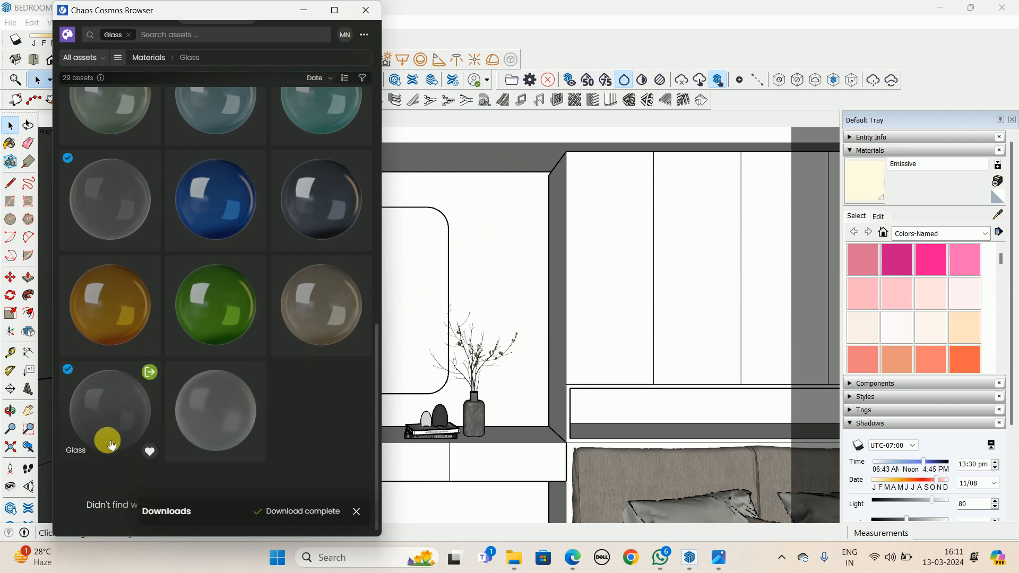
click(366, 10)
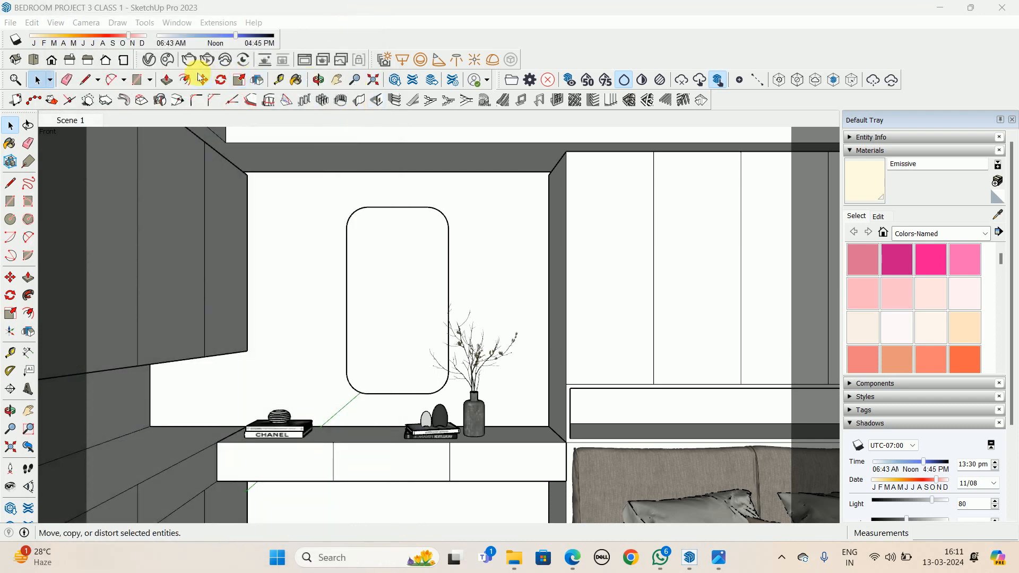
Turn the Glass material into a mirror: disable Fresnel, set reflection glossiness to 1 and reflection color to full white
click(149, 59)
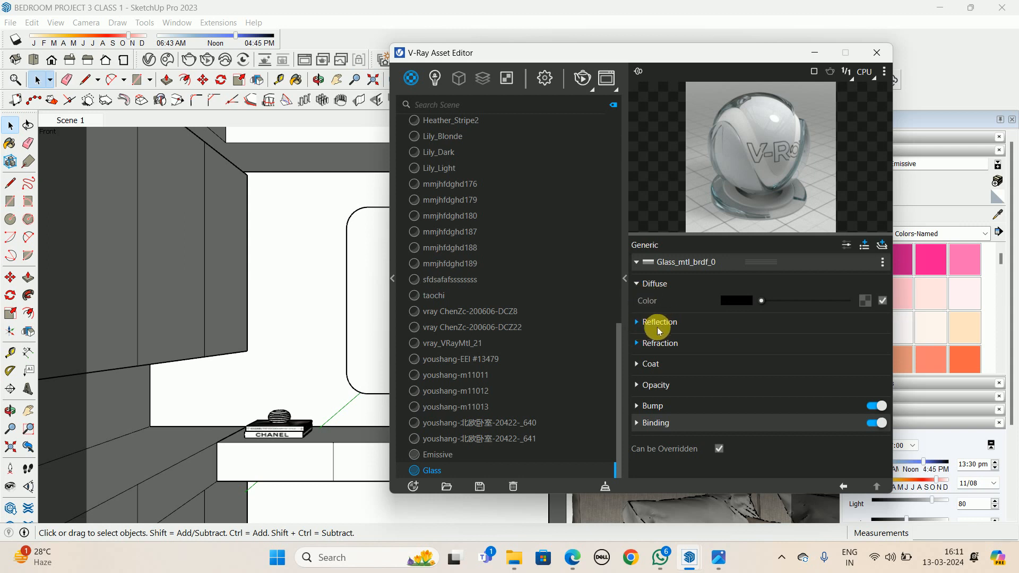
click(661, 328)
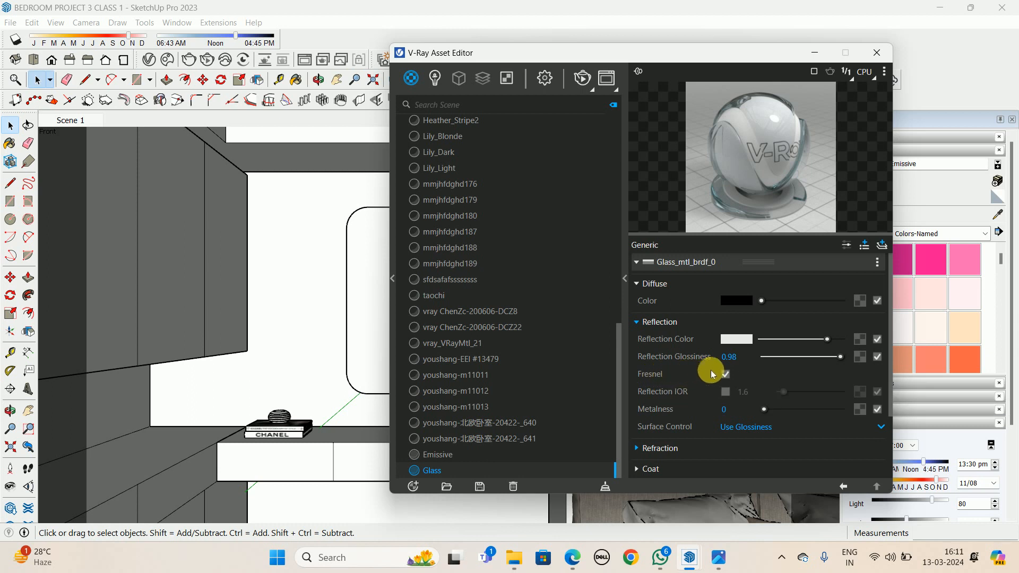
click(727, 375)
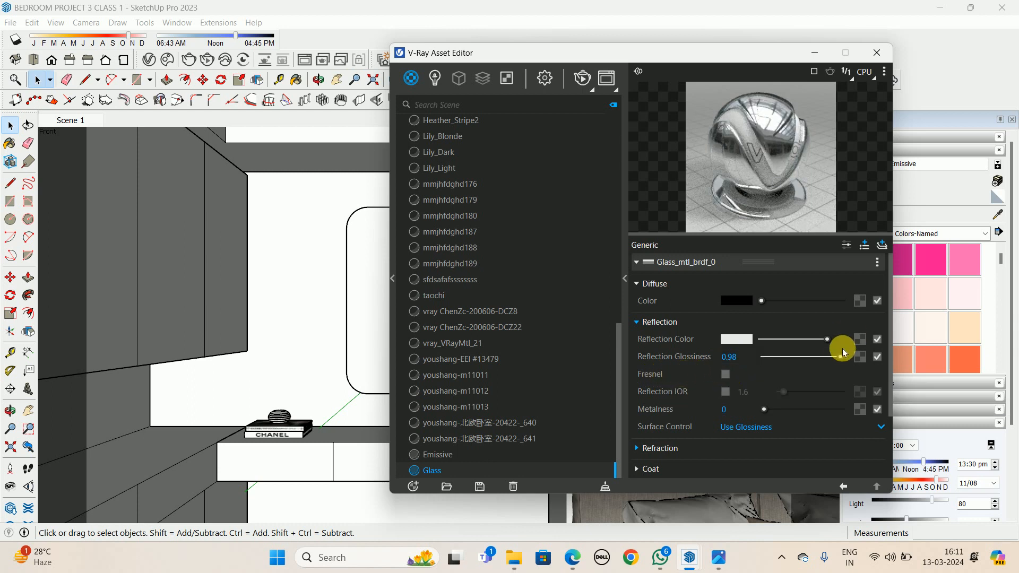
drag(843, 356, 879, 353)
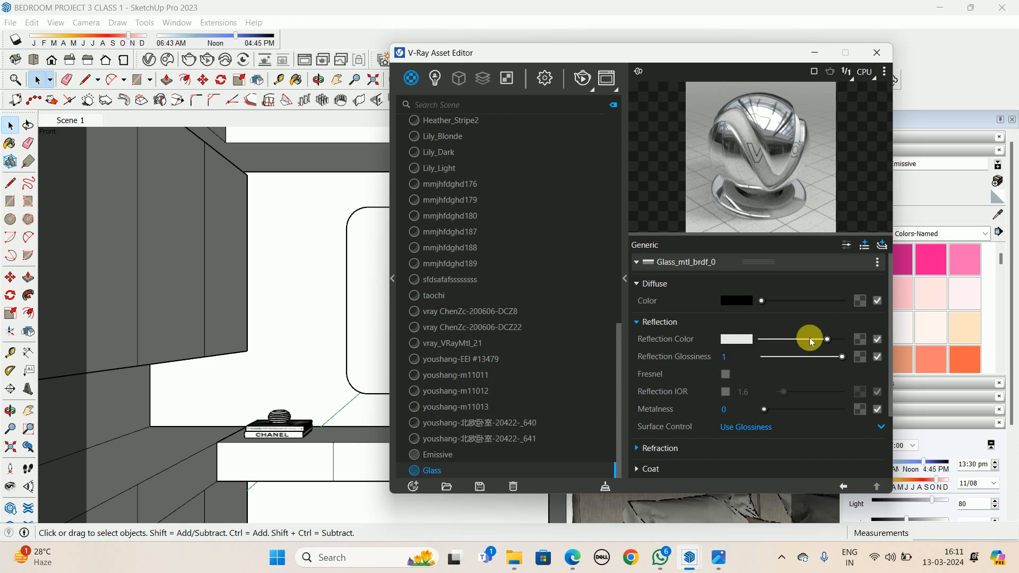
drag(828, 339, 847, 340)
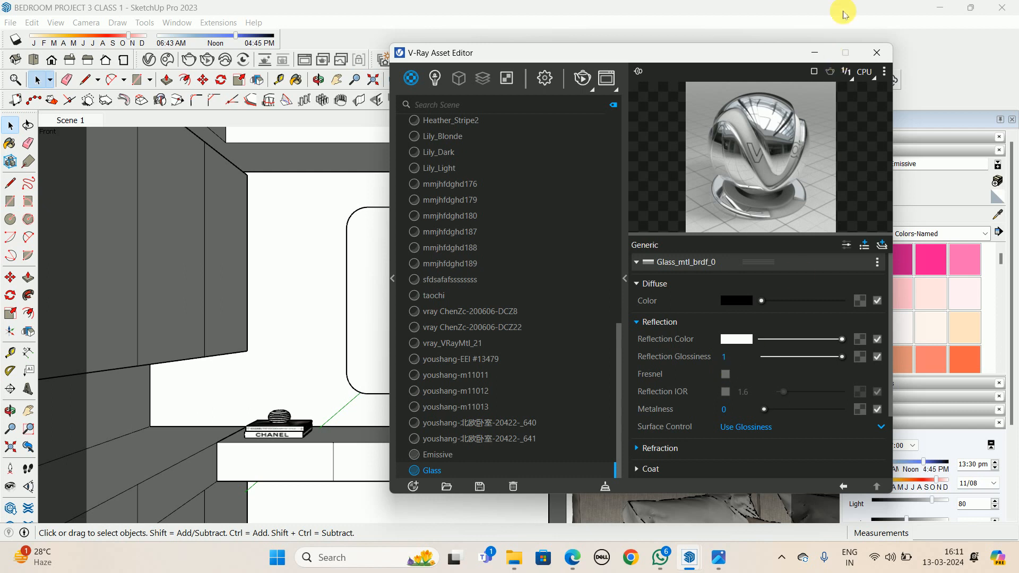
click(877, 52)
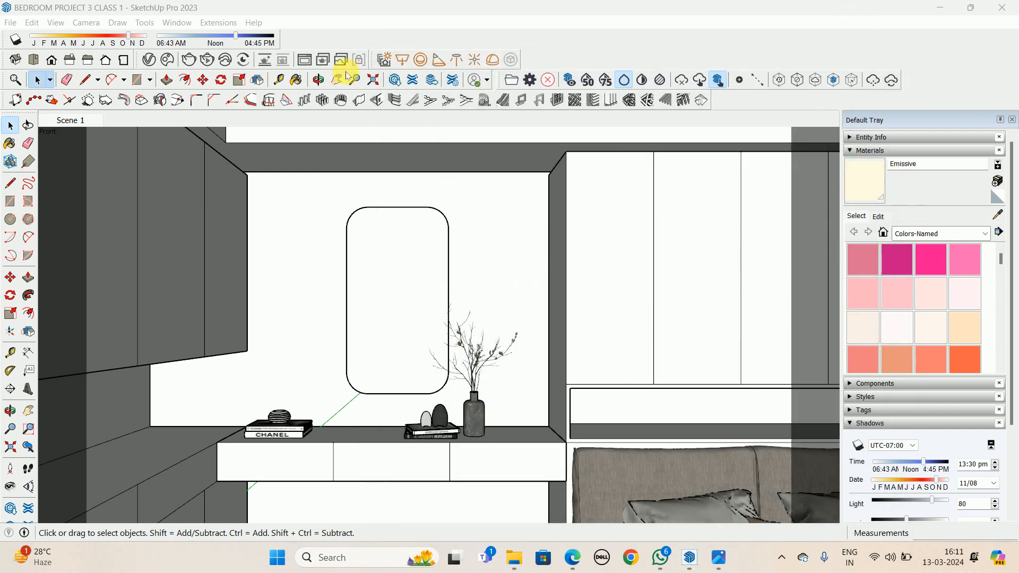
Make the edited Glass material the active paint material and close the Asset Editor
click(149, 59)
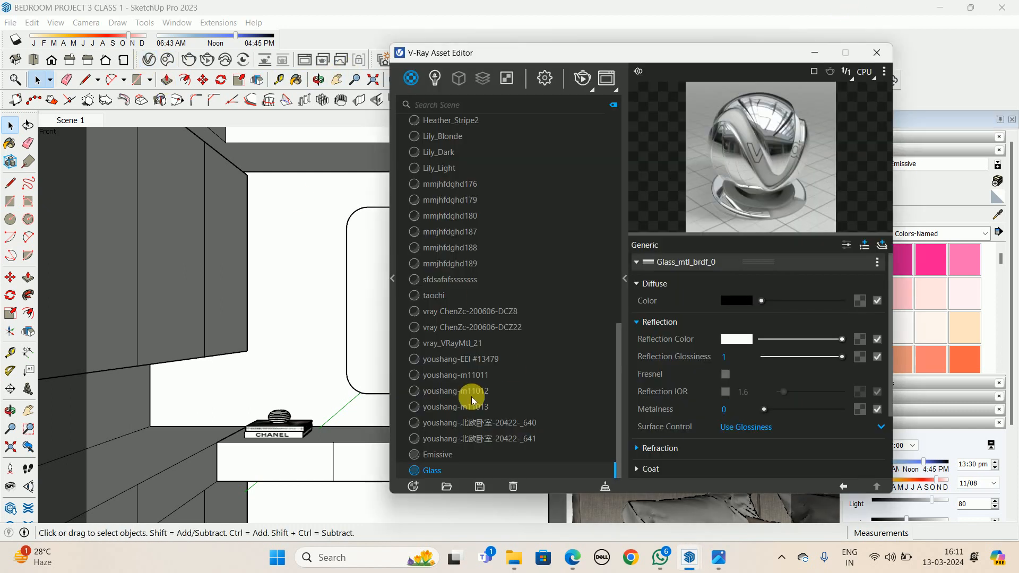
click(432, 455)
click(432, 469)
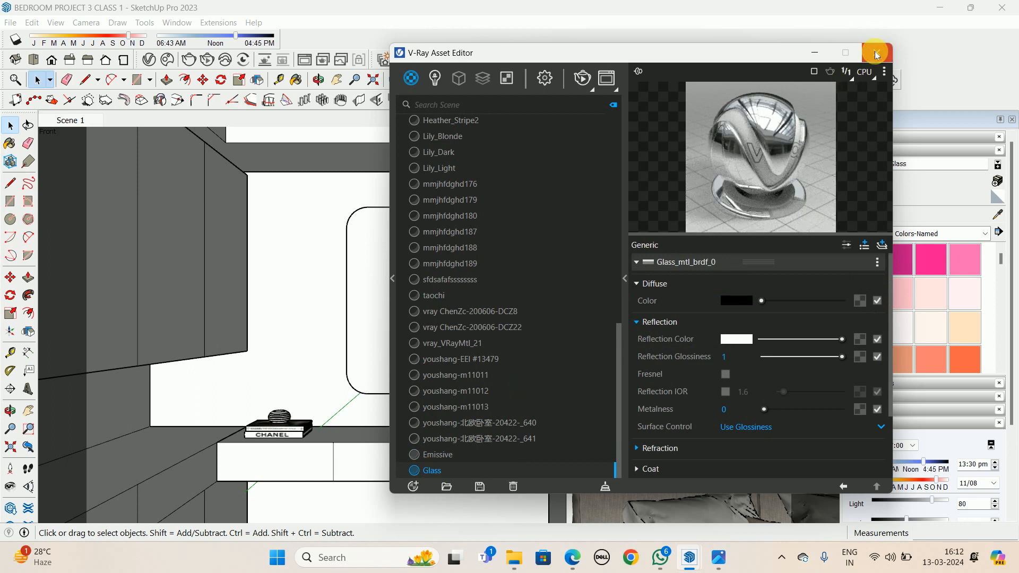
click(878, 49)
Open the rounded wall mirror's group, paint its connected faces with the Glass material, and leave the group
click(413, 320)
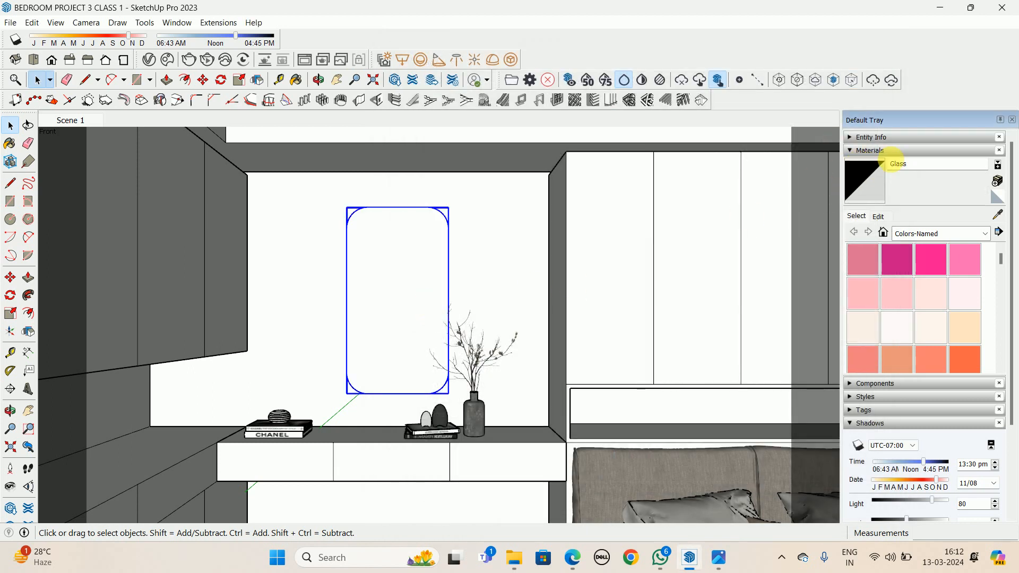
key(b)
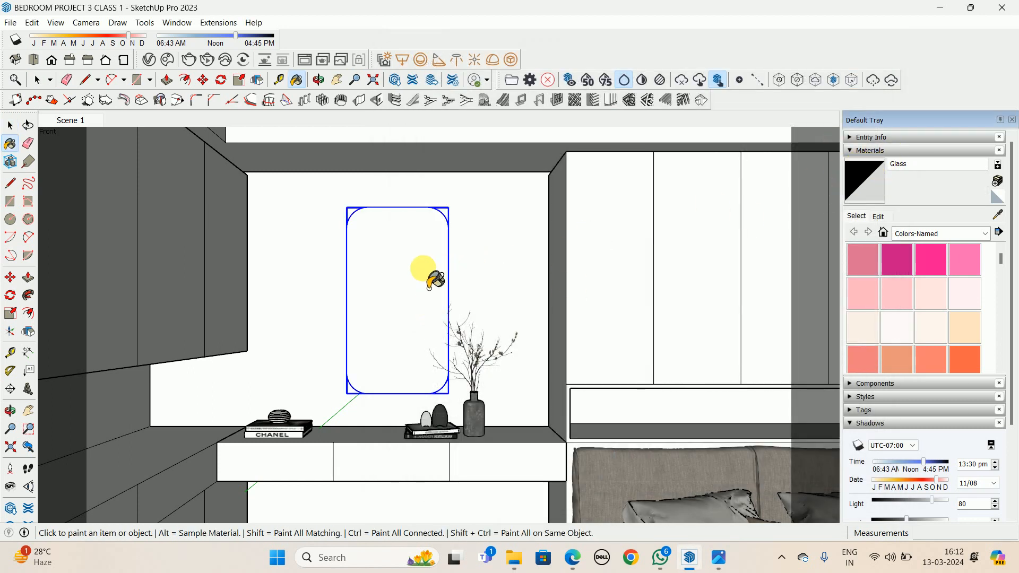
key(space)
double_click(428, 277)
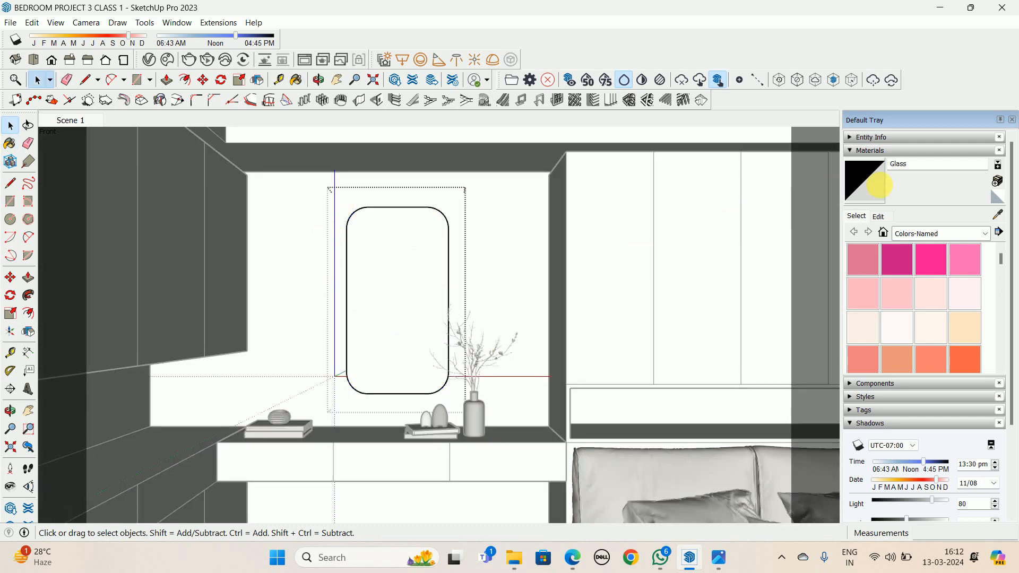
key(b)
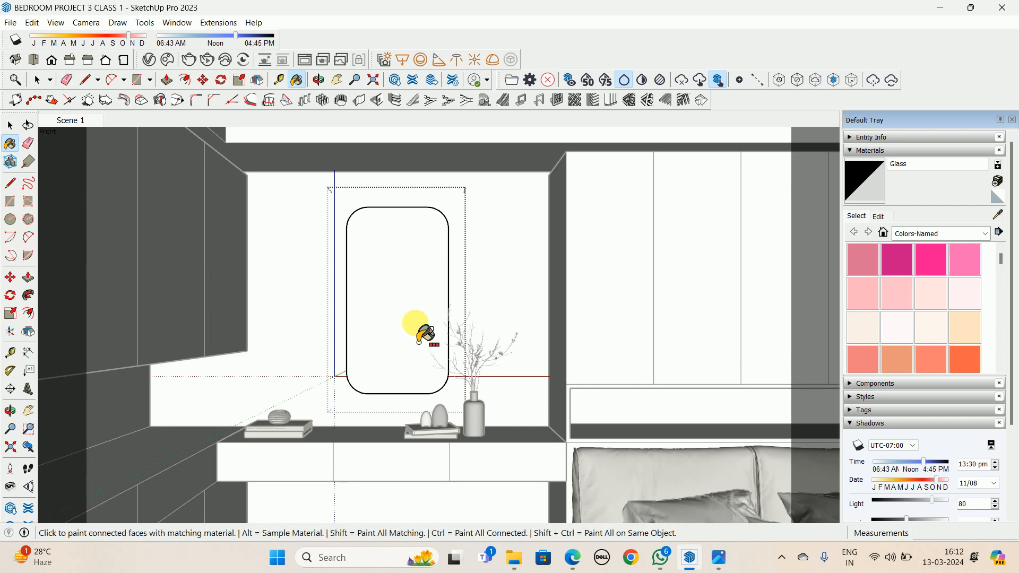
click(413, 336)
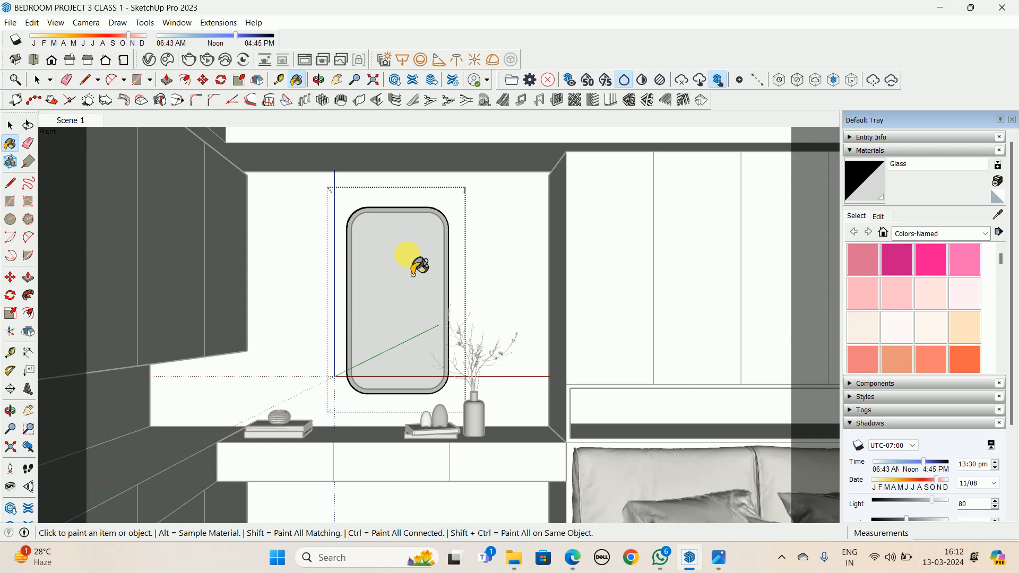
key(space)
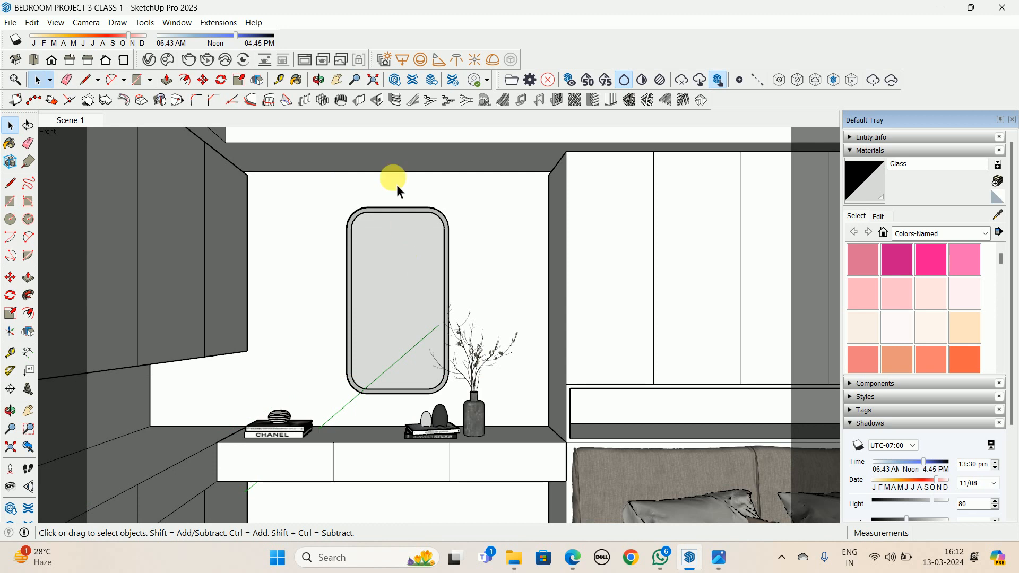
Render the current frontal view of the mirror wall with V-Ray, stop the render, and close the frame buffer
click(209, 62)
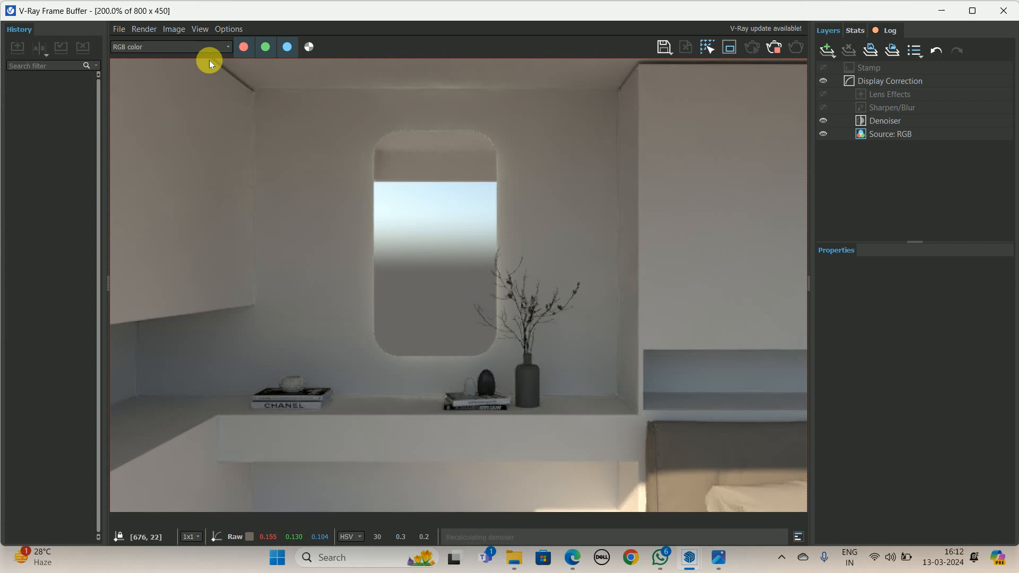
click(774, 46)
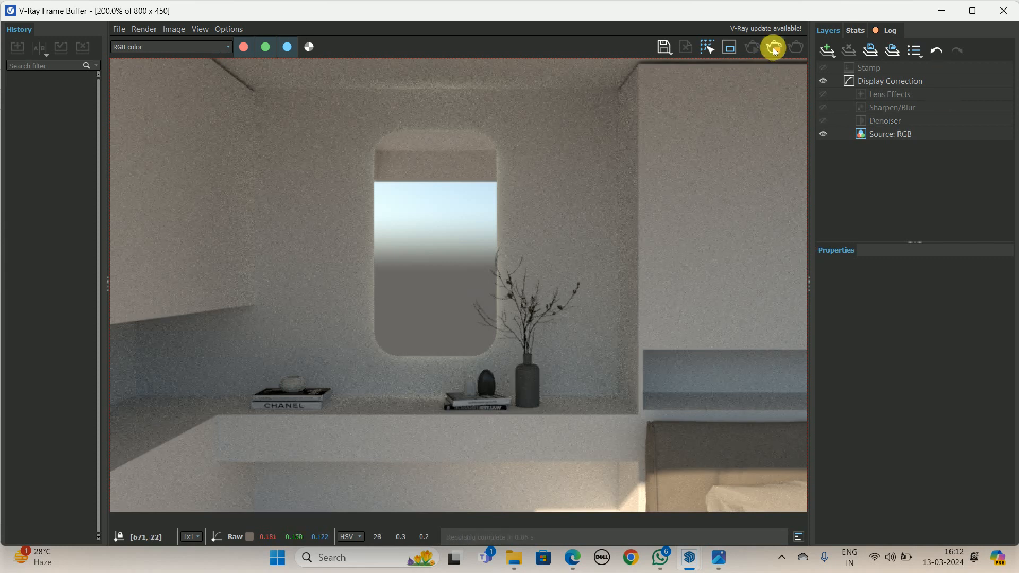
click(1003, 10)
Render the mirror wall from an oblique angle to check the reflection and backlight, and close the frame buffer
mouse_move(484, 324)
mouse_down()
mouse_move(512, 352)
mouse_move(375, 357)
mouse_up()
middle_drag(376, 357, 311, 377)
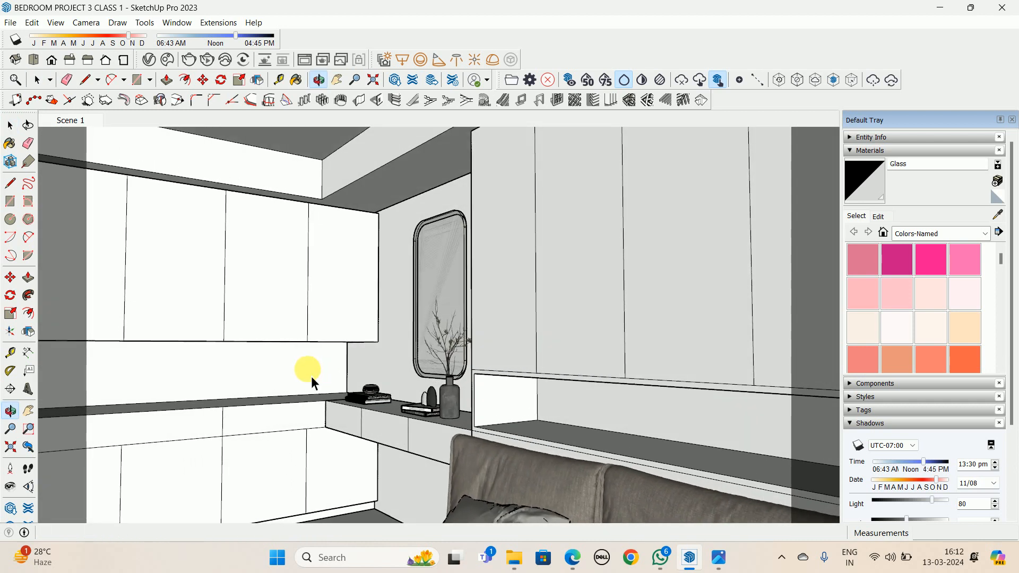
click(208, 60)
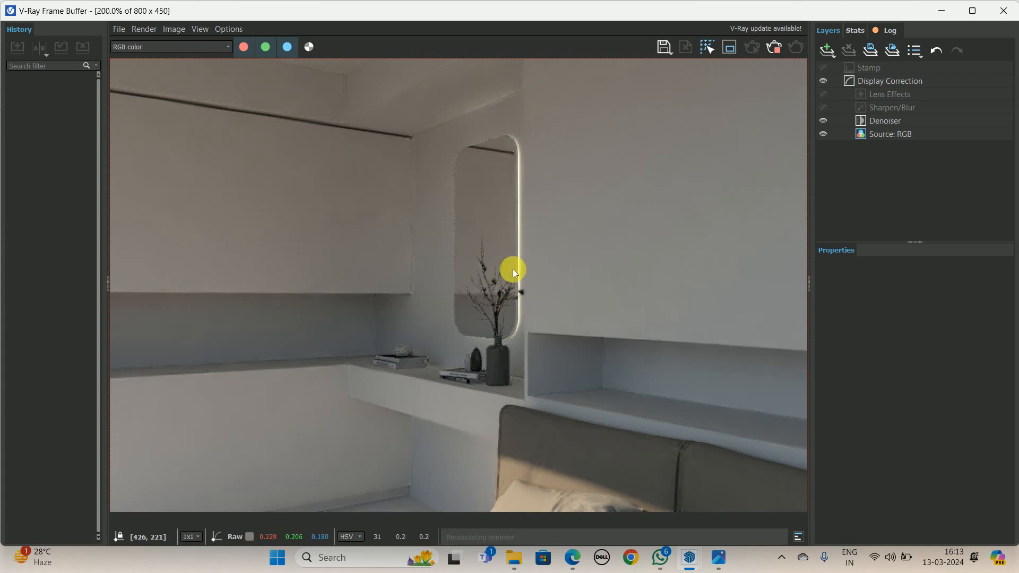
click(1004, 11)
Examine the whole bedroom model from outside and inside, ending with the mirror wall and the overhead cabinets above the bed
scroll(430, 318, down, 7)
middle_drag(432, 318, 605, 313)
scroll(342, 323, down, 4)
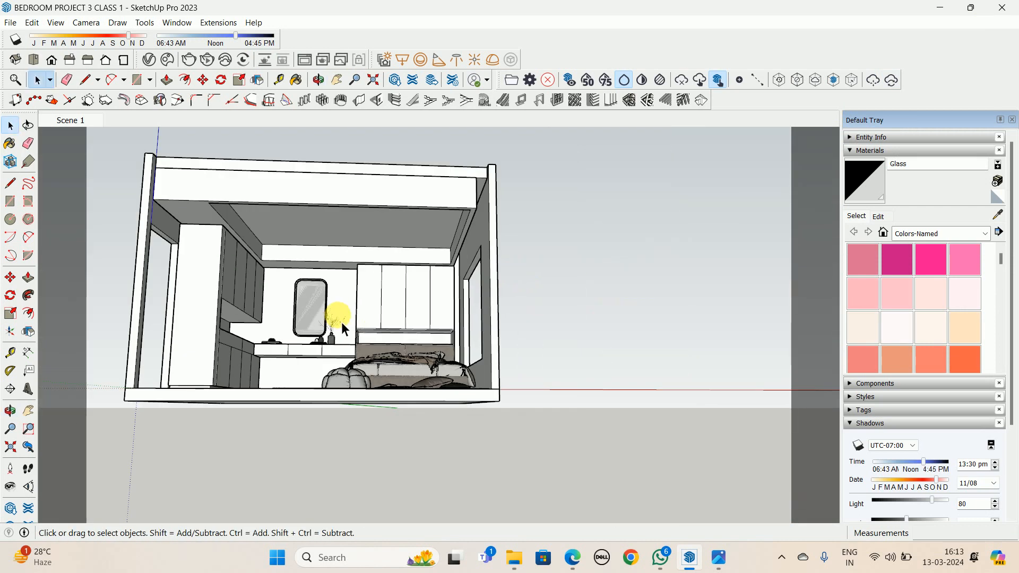
mouse_move(342, 322)
middle_down()
mouse_move(332, 373)
mouse_move(318, 350)
middle_up()
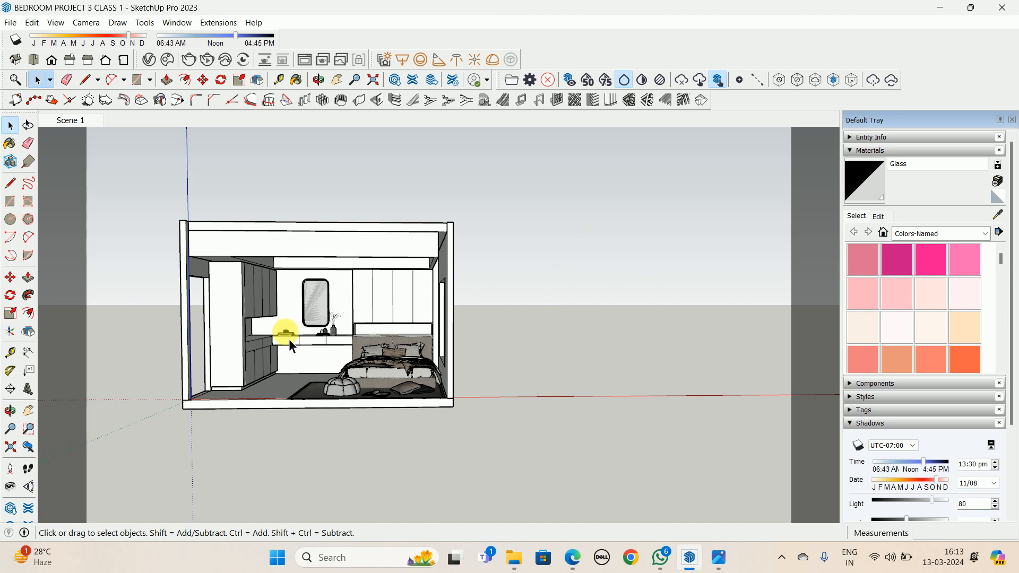
scroll(289, 339, up, 6)
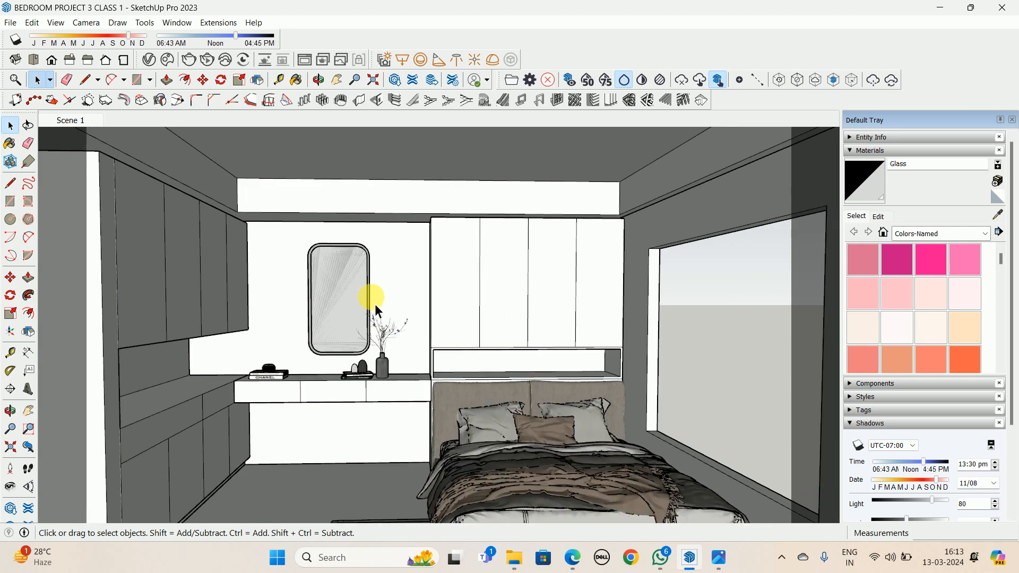
scroll(375, 304, down, 4)
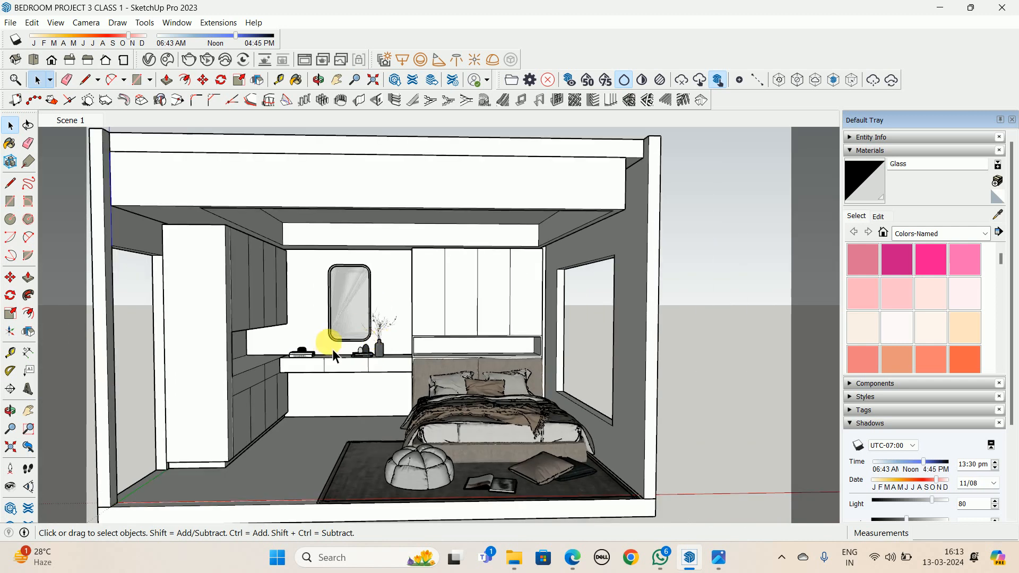
middle_drag(333, 352, 160, 405)
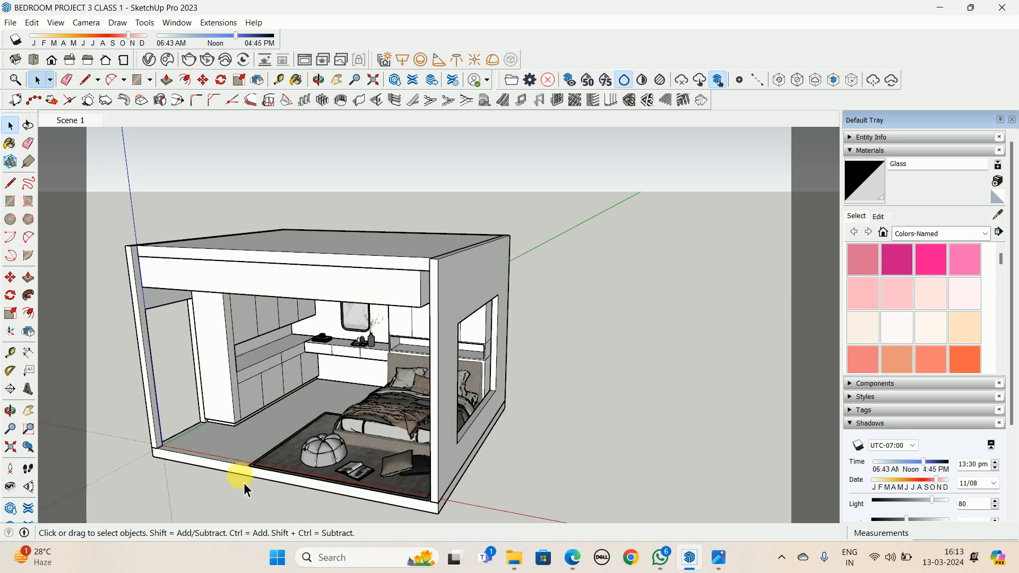
middle_drag(262, 466, 364, 324)
scroll(361, 329, up, 5)
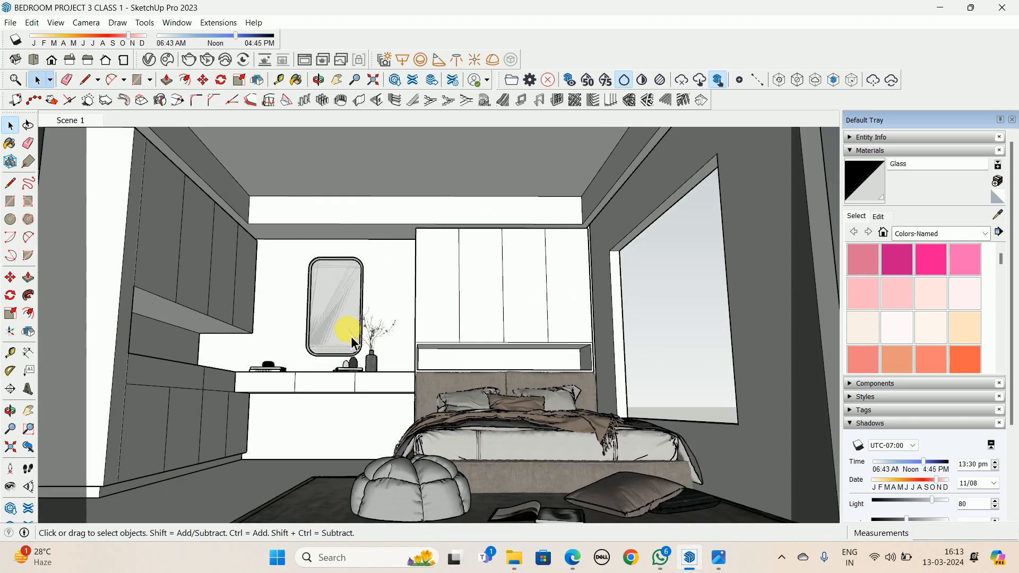
scroll(385, 366, up, 3)
scroll(533, 294, up, 4)
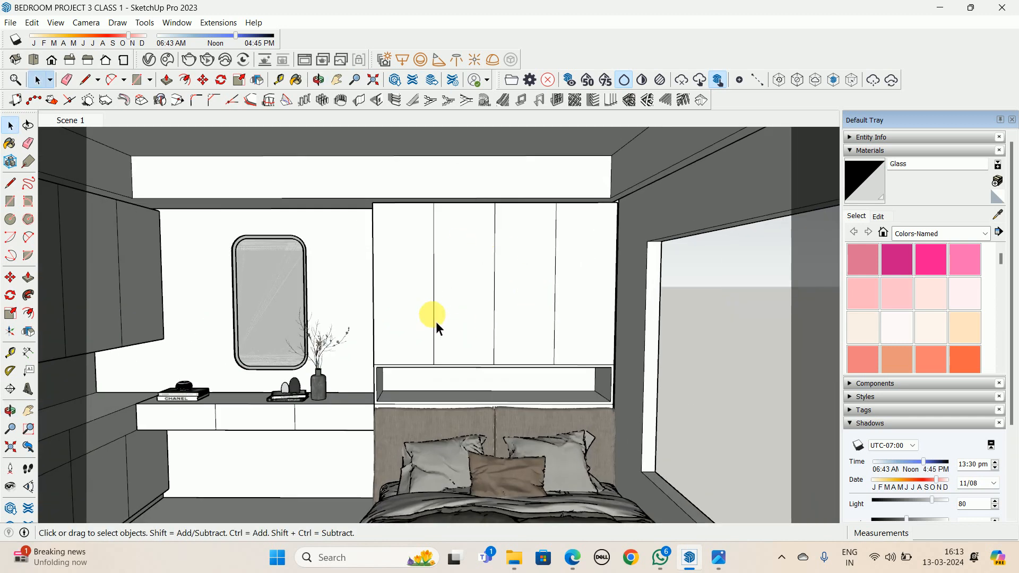
Examine the mirror wall and the overhead cabinet door grooves in the WhatsApp reference photo, and return to SketchUp
click(719, 558)
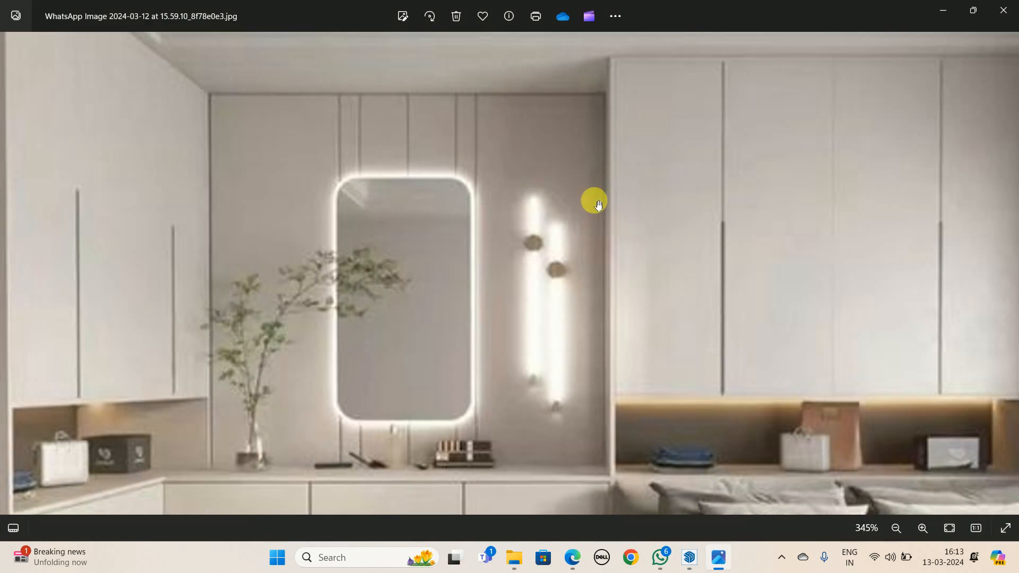
scroll(674, 252, down, 2)
scroll(674, 252, up, 2)
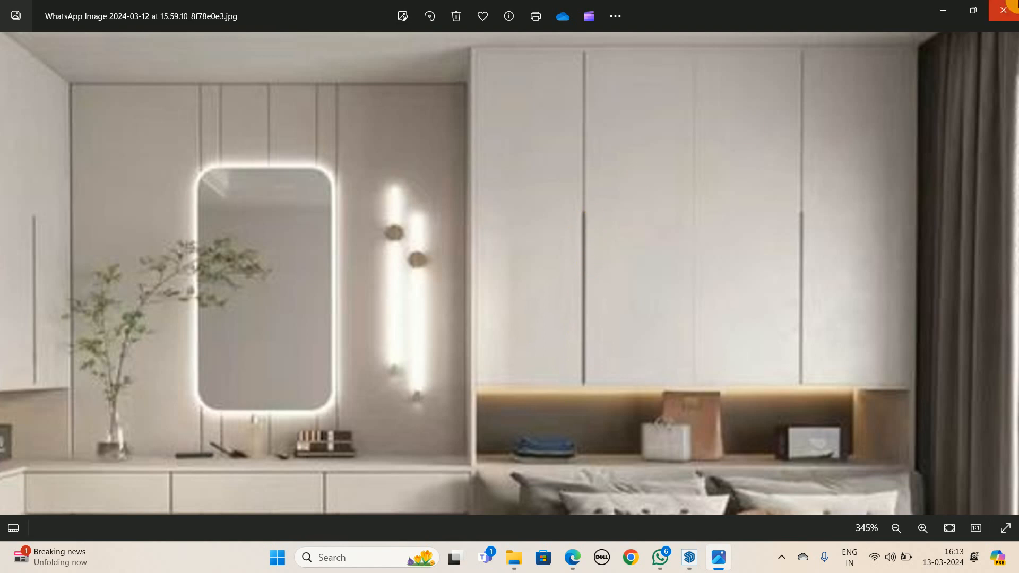
click(943, 10)
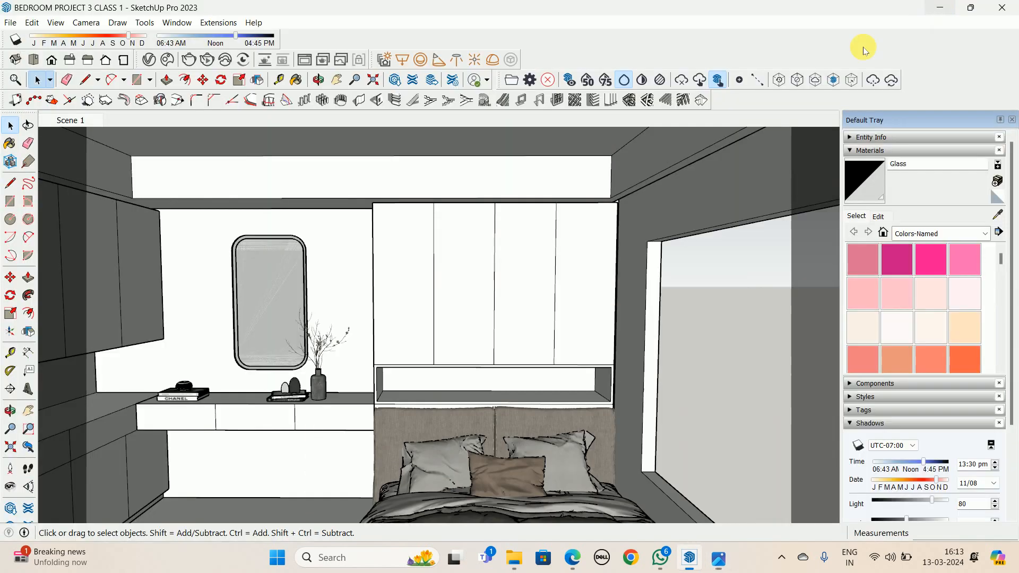
click(720, 560)
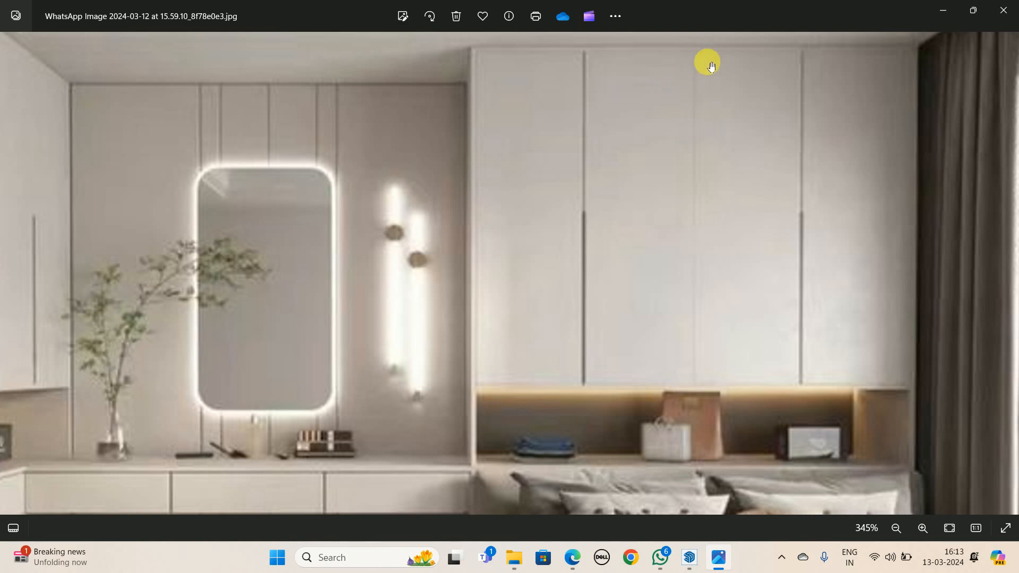
scroll(702, 300, up, 2)
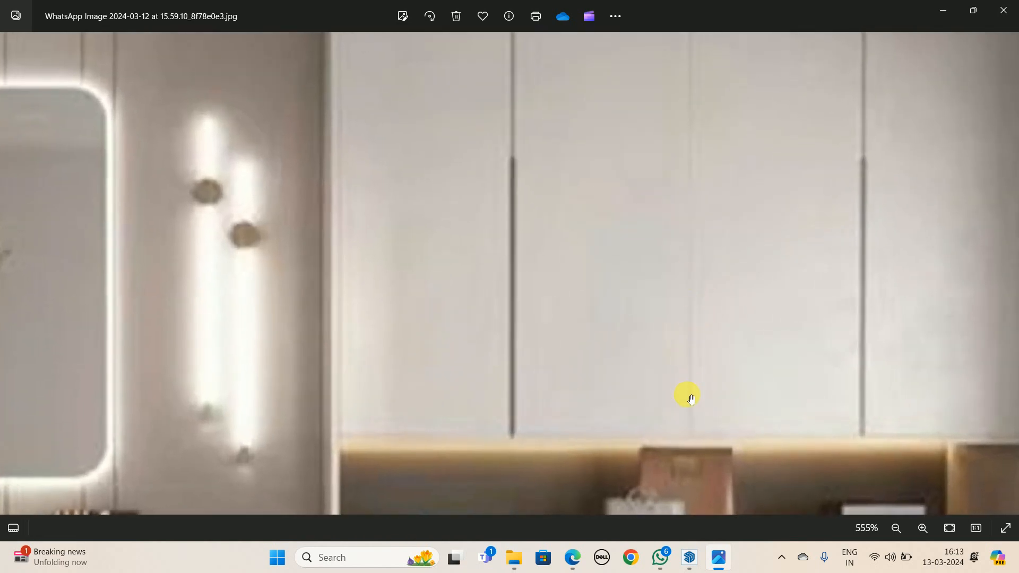
scroll(691, 398, down, 1)
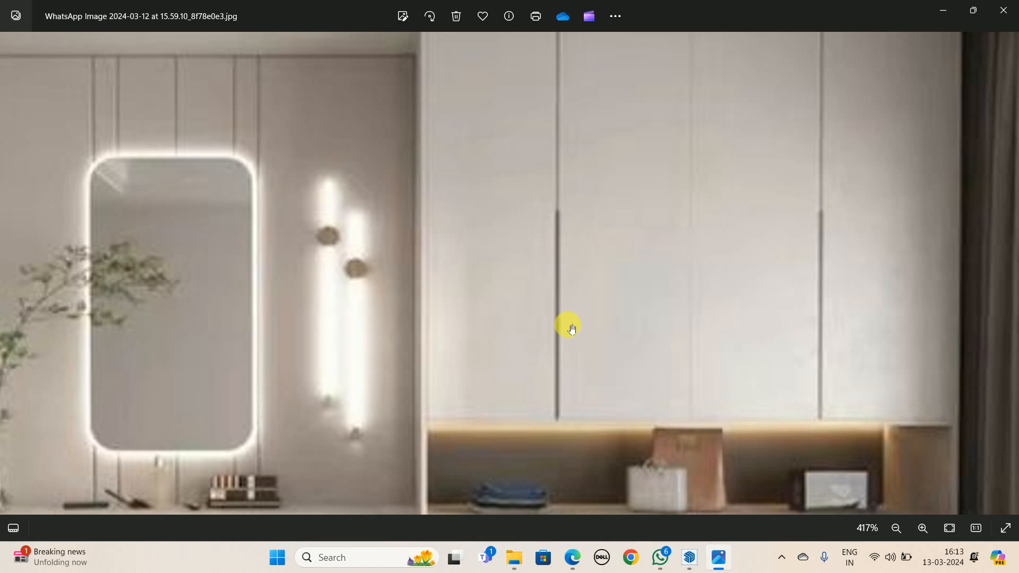
click(944, 10)
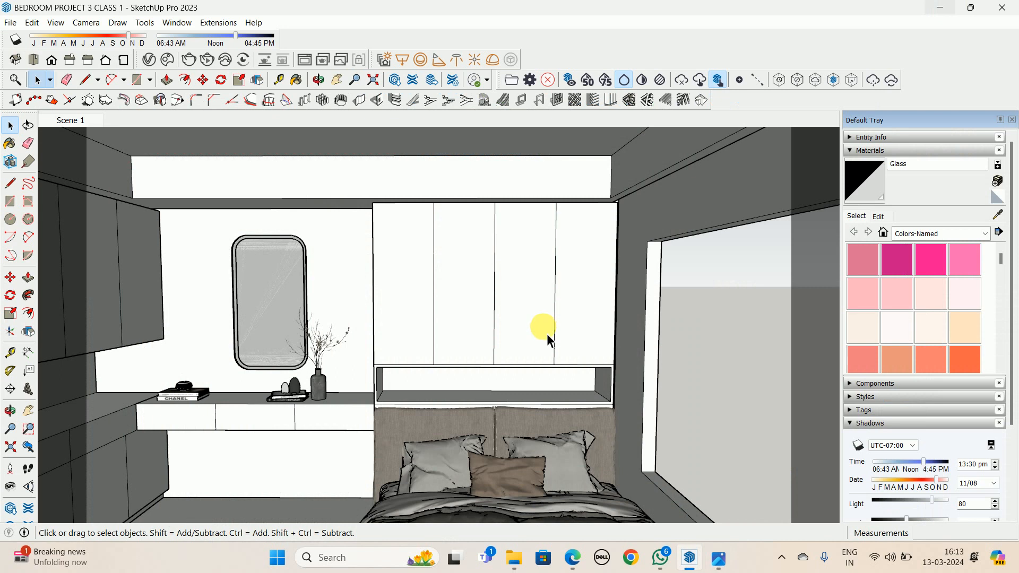
Copy the four overhead cabinet door faces from their group, paste them in place outside it, and make them a separate group
click(475, 291)
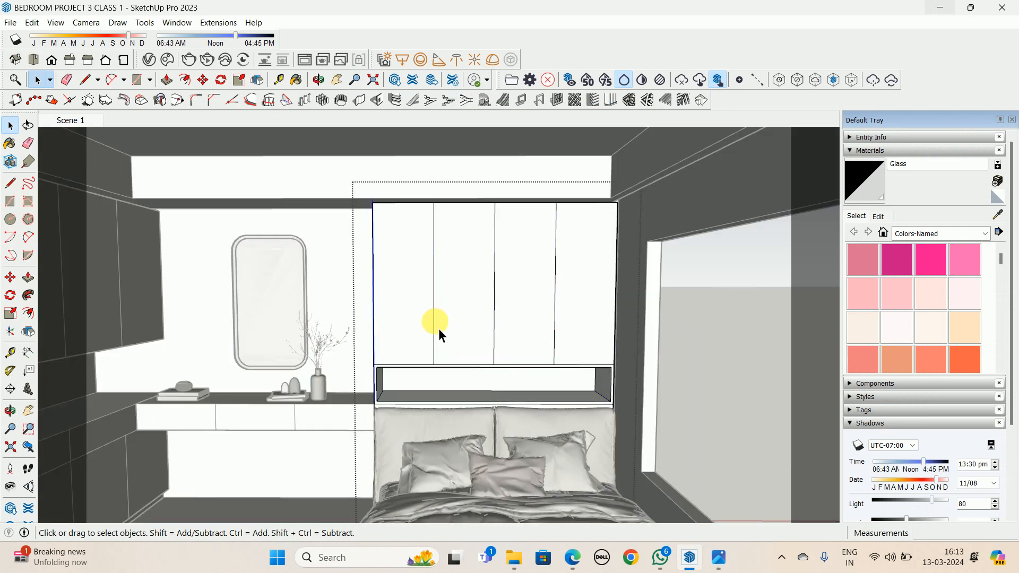
click(420, 234)
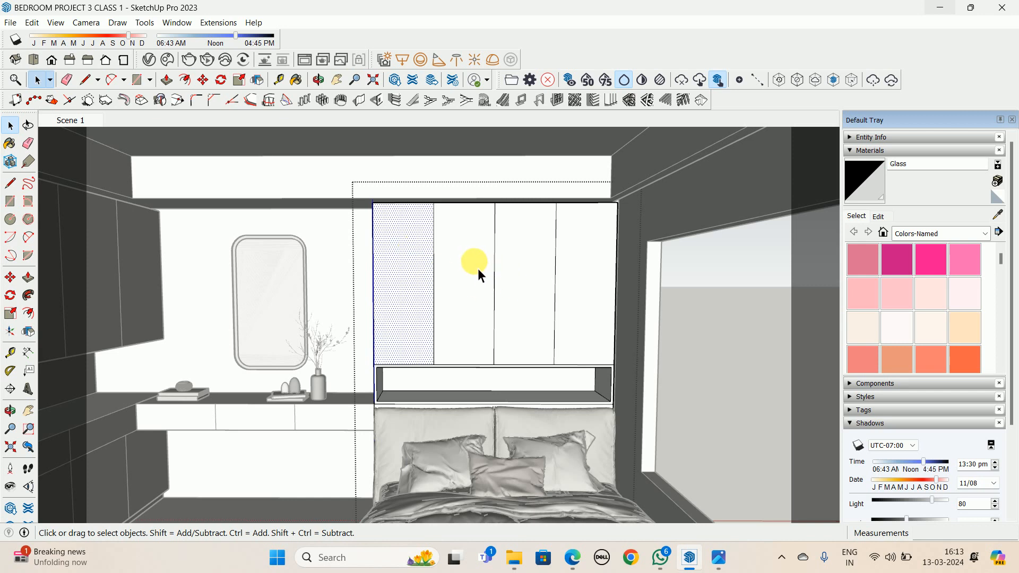
ctrl+click(478, 269)
ctrl+click(525, 272)
ctrl+click(594, 275)
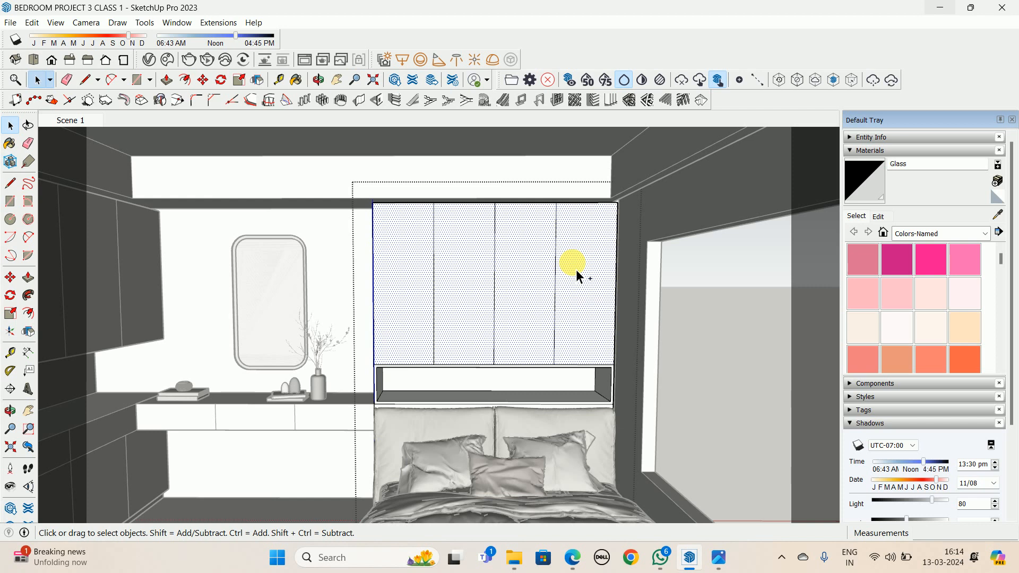
key(Escape)
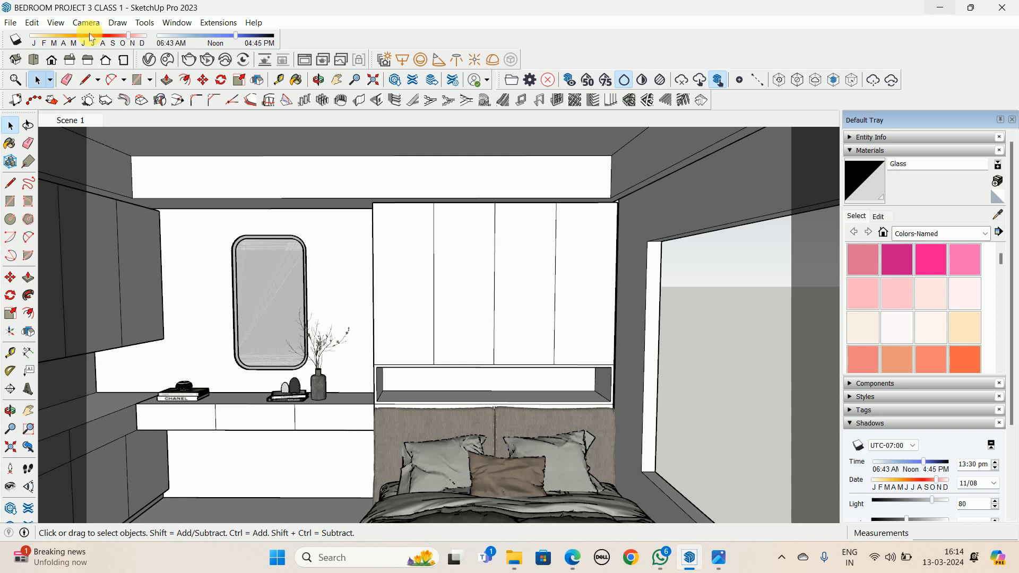
click(31, 22)
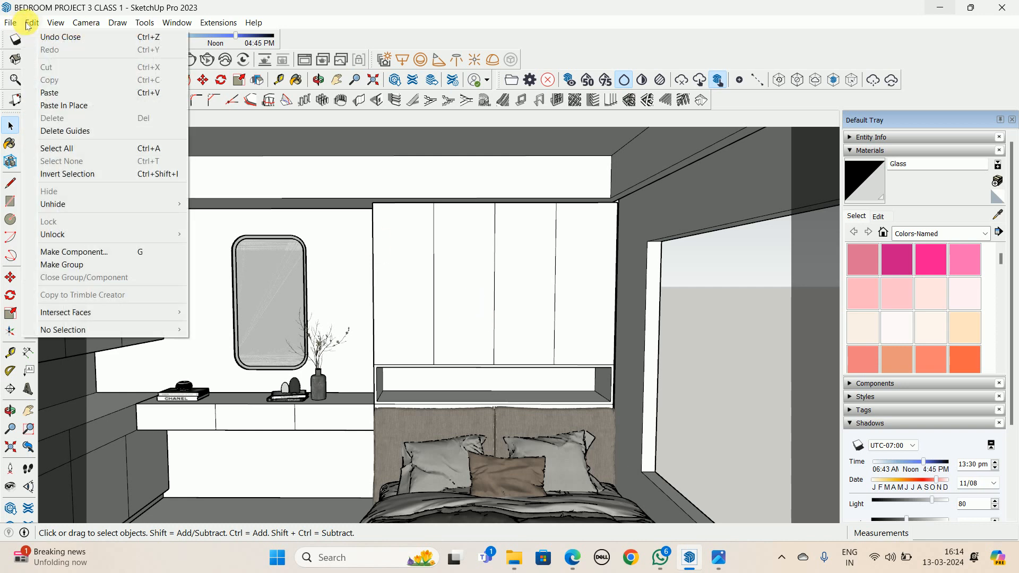
click(62, 106)
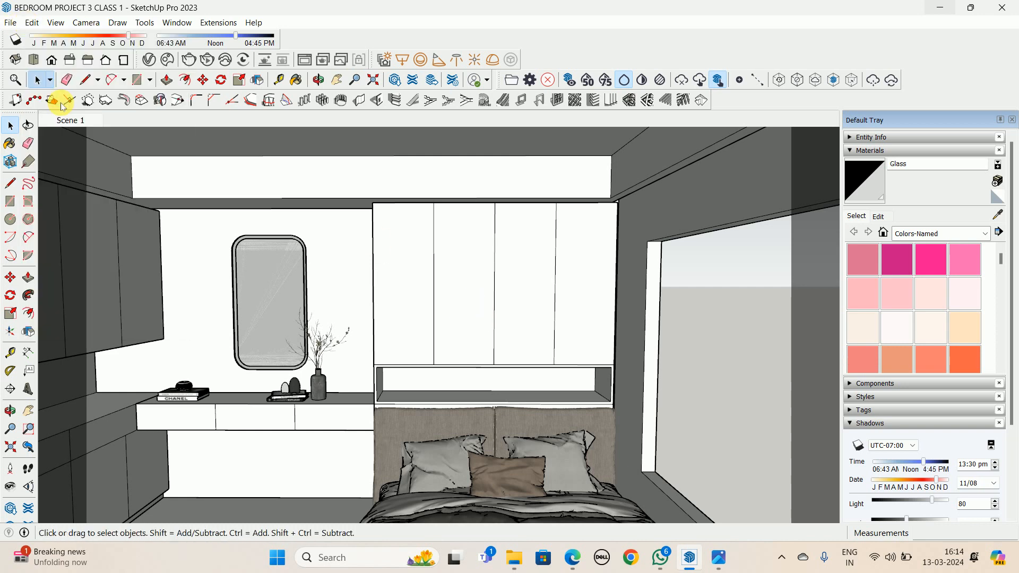
right_click(401, 251)
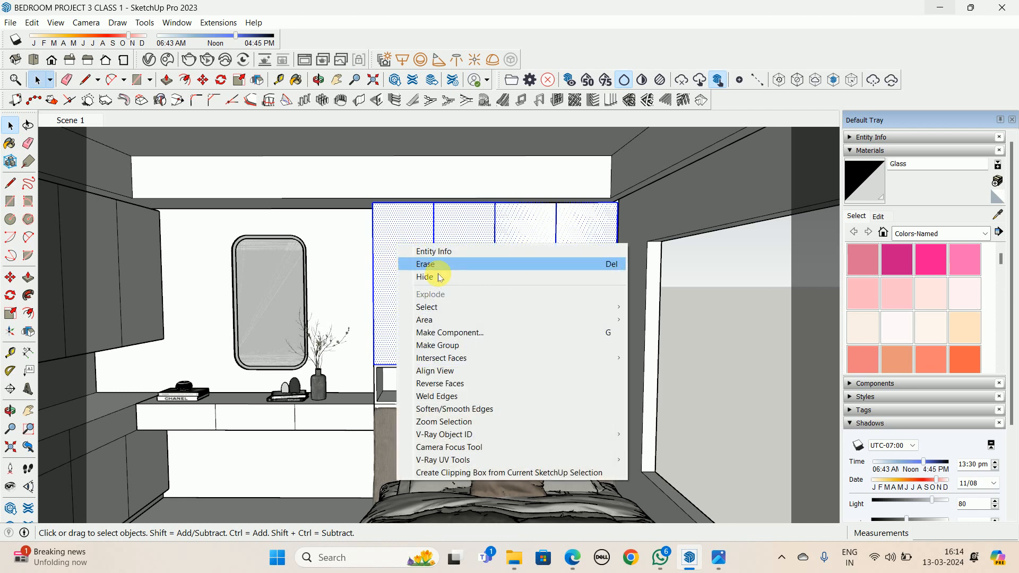
click(441, 346)
Compare the overhead cabinet doors with the reference photo and return to the model
click(719, 557)
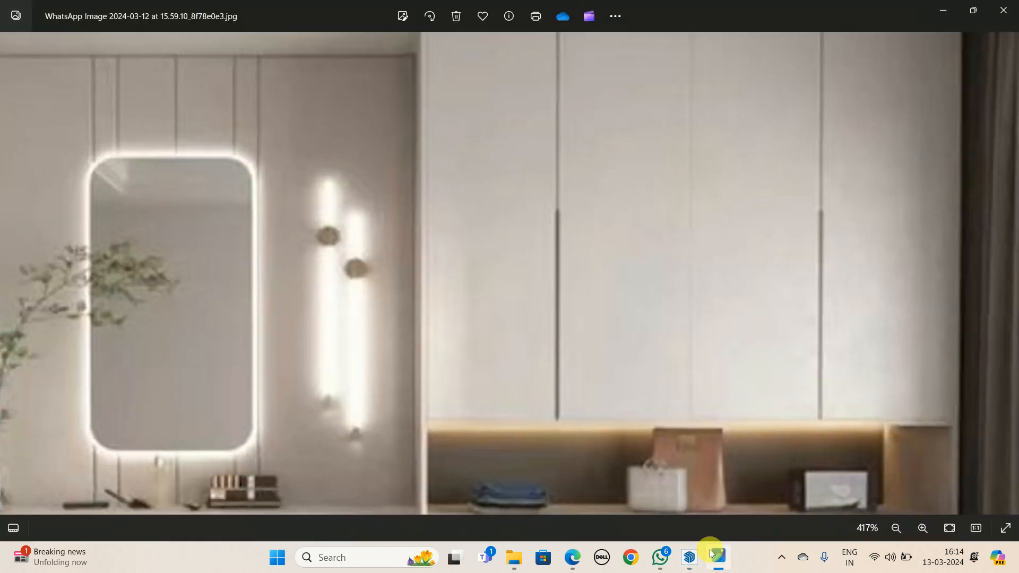
scroll(683, 501, down, 2)
click(943, 10)
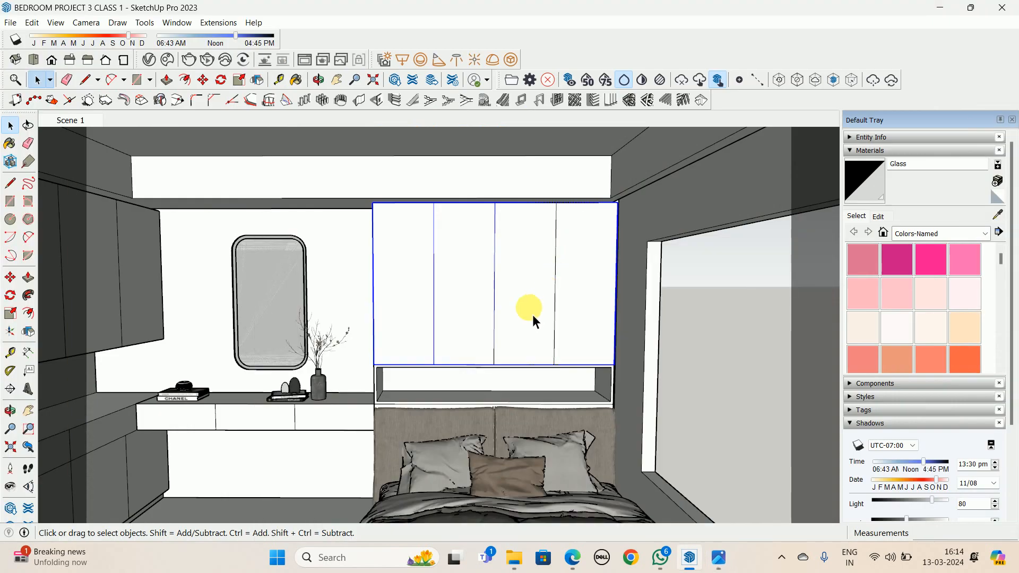
Open the overhead cabinet door group and extrude all four door faces forward to a thickness of 20 mm
double_click(416, 308)
middle_drag(416, 308, 618, 367)
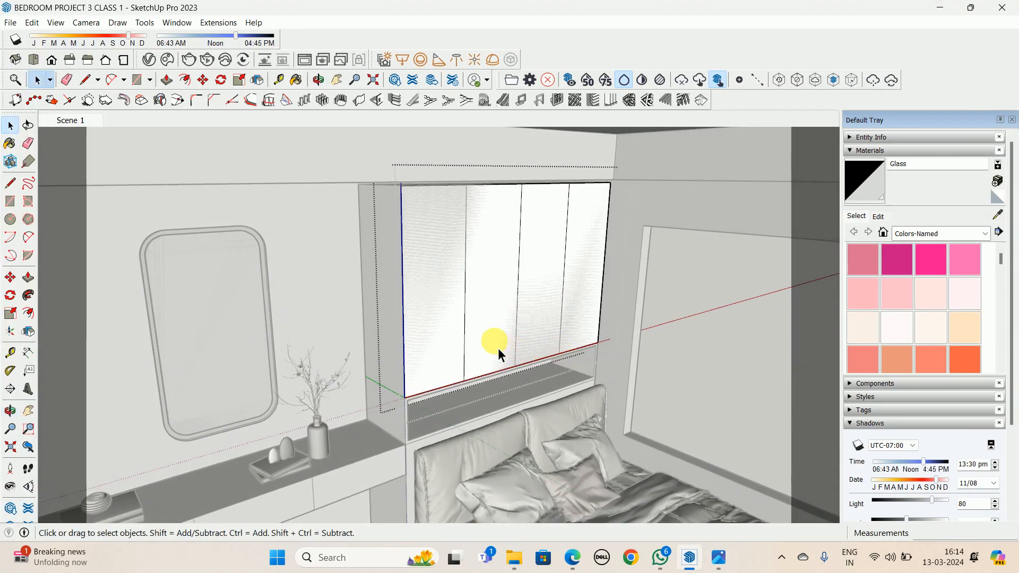
scroll(497, 348, up, 1)
key(p)
click(422, 327)
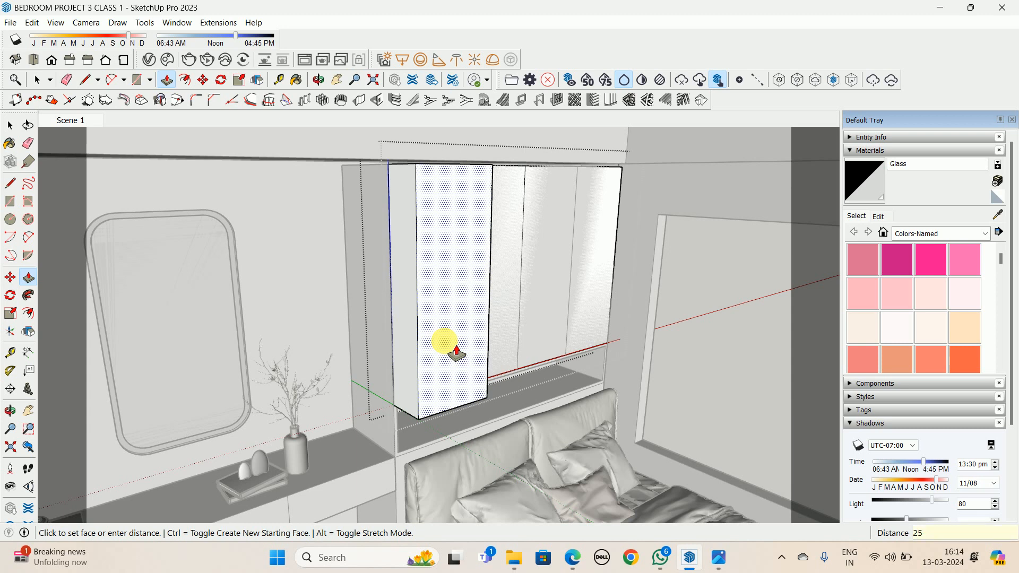
key(Return)
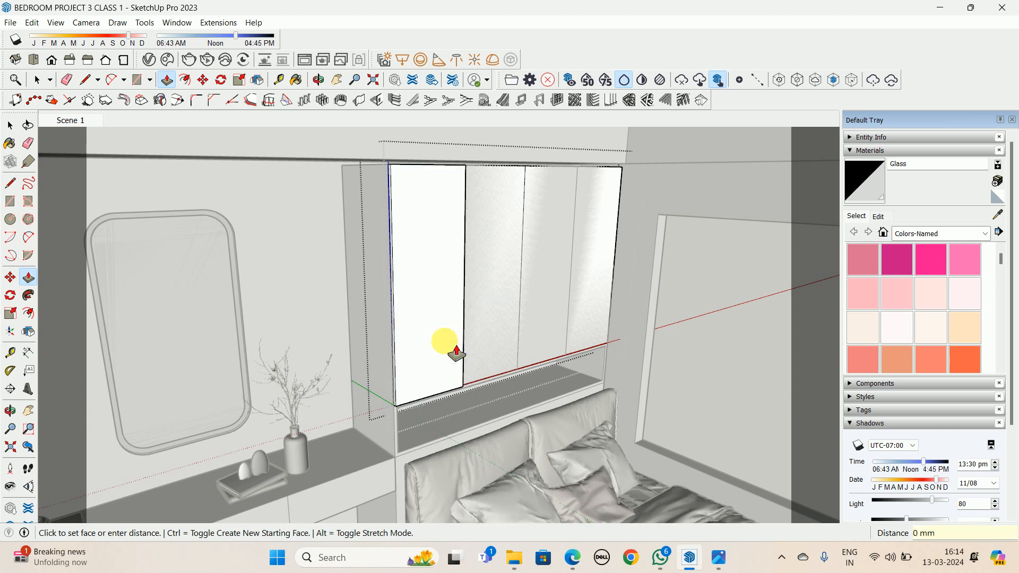
scroll(480, 317, up, 1)
double_click(475, 333)
double_click(555, 324)
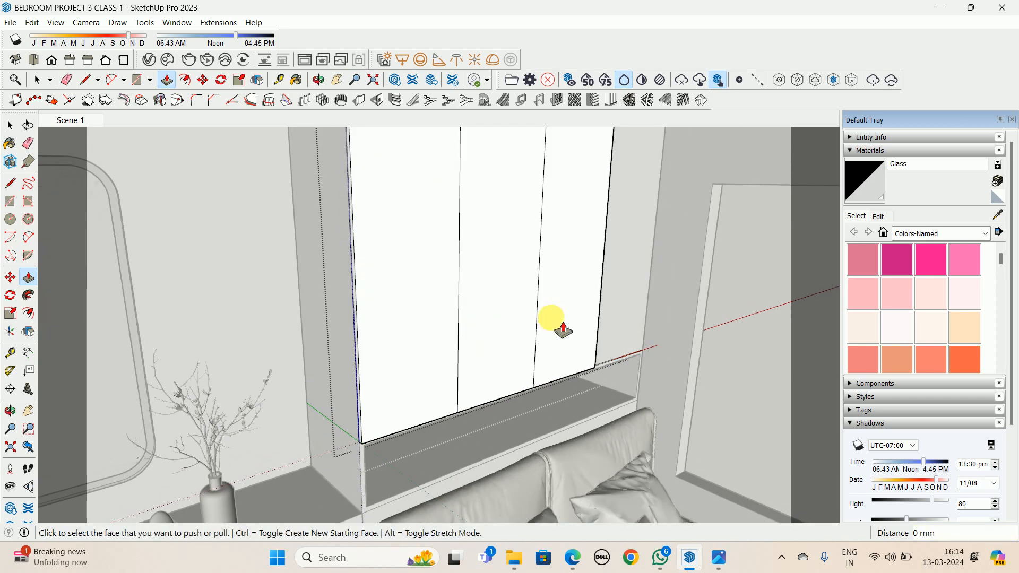
double_click(609, 305)
Offset the outline of each of the four door fronts 3 mm inward
middle_drag(610, 306, 337, 235)
scroll(468, 293, down, 1)
scroll(255, 343, down, 3)
scroll(338, 300, down, 2)
scroll(353, 269, up, 2)
key(f)
click(313, 171)
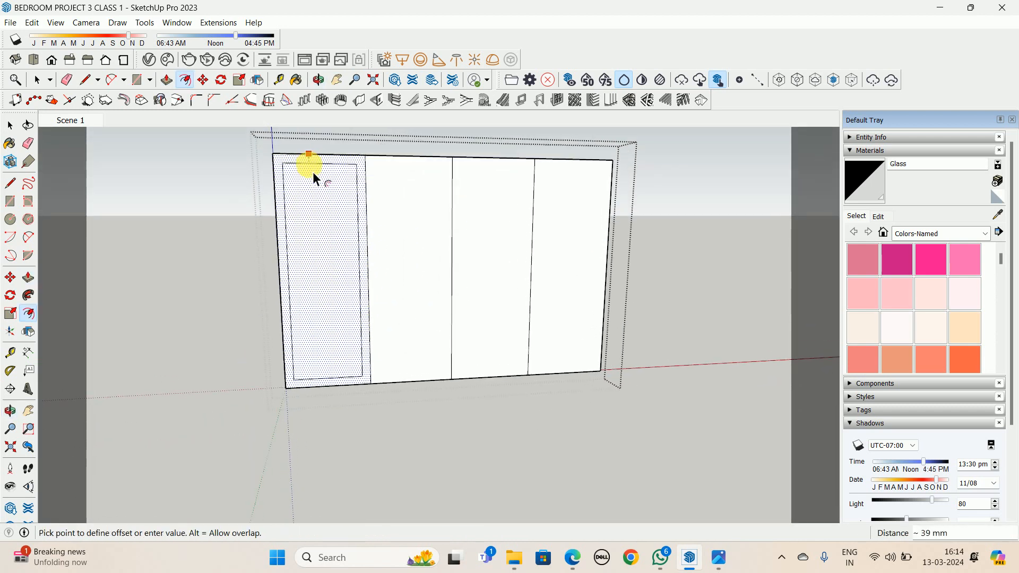
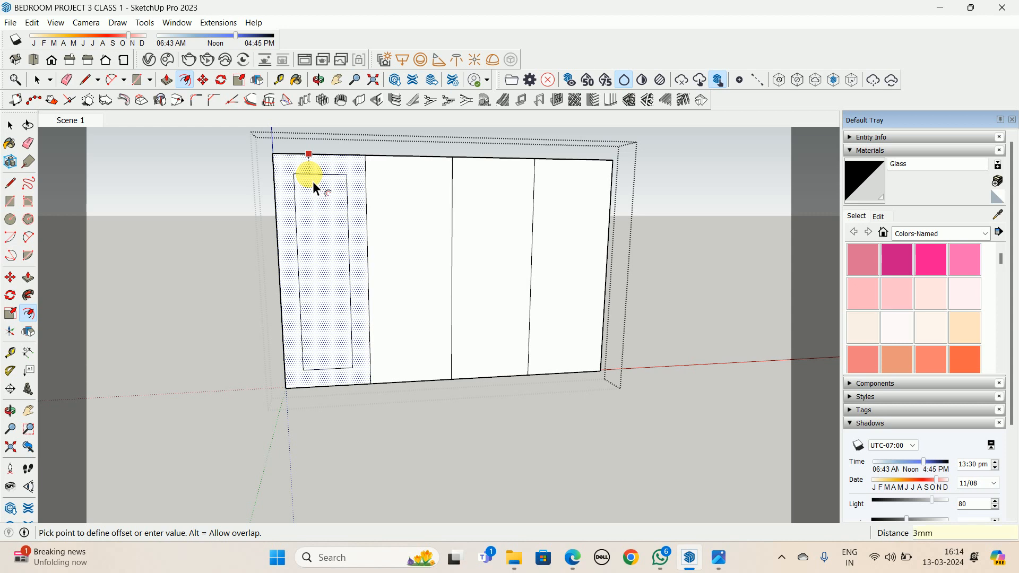
key(Return)
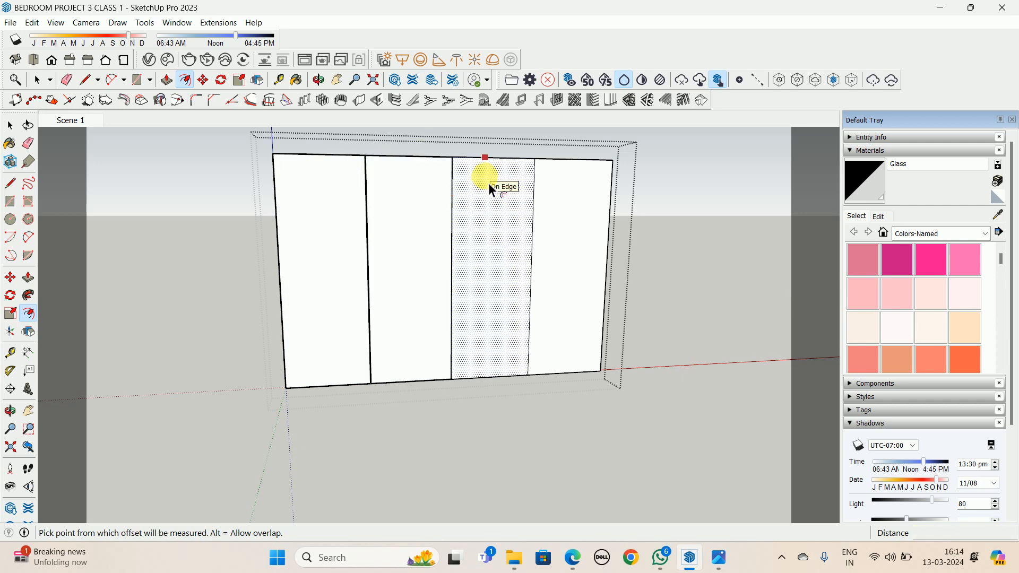
Push the 3 mm border around each door front back 20 mm to the rear plane, separating the doors with grooves
middle_drag(563, 183, 398, 273)
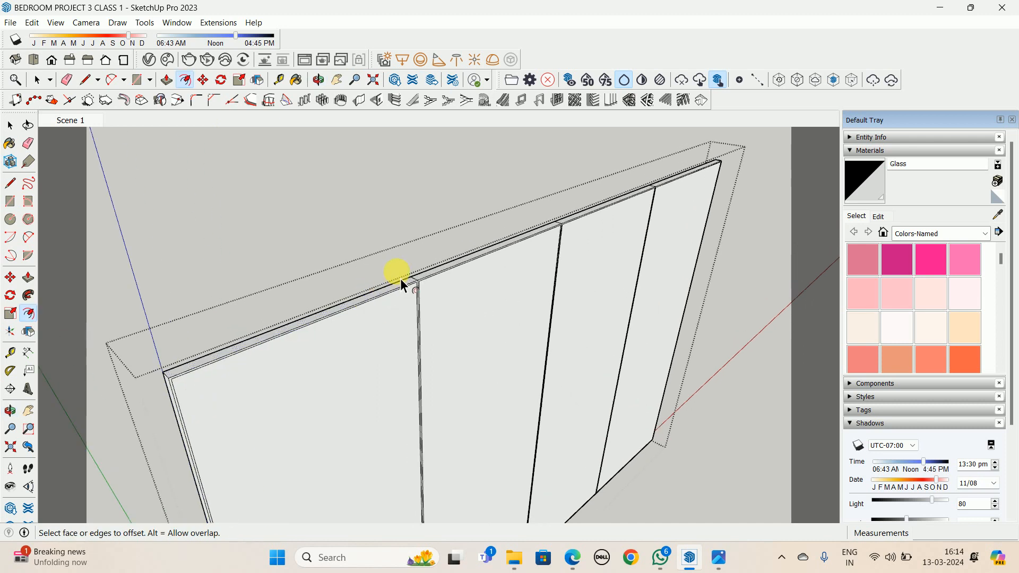
scroll(444, 296, up, 5)
key(p)
scroll(457, 299, down, 1)
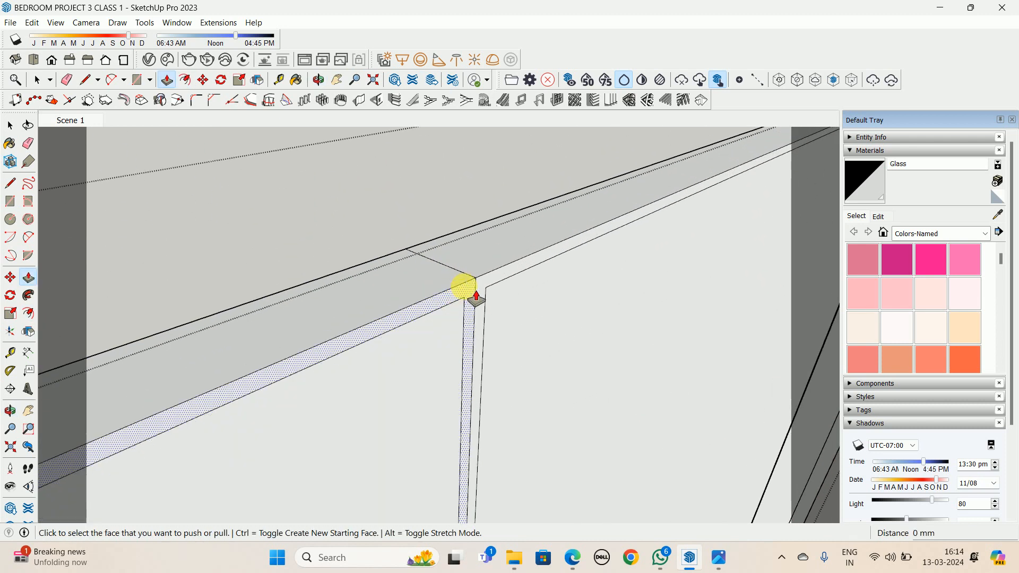
click(463, 289)
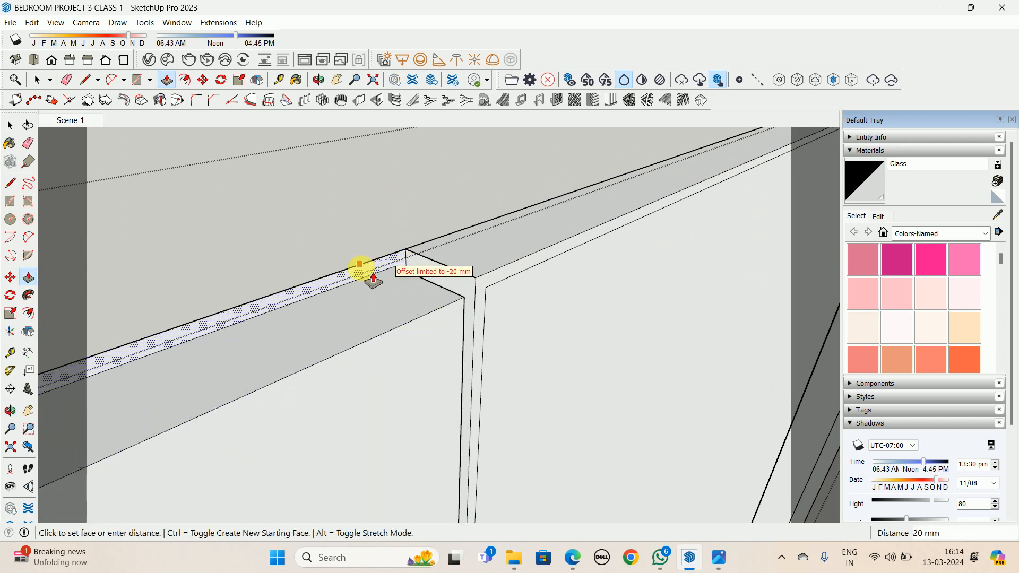
click(369, 269)
middle_drag(501, 290, 478, 313)
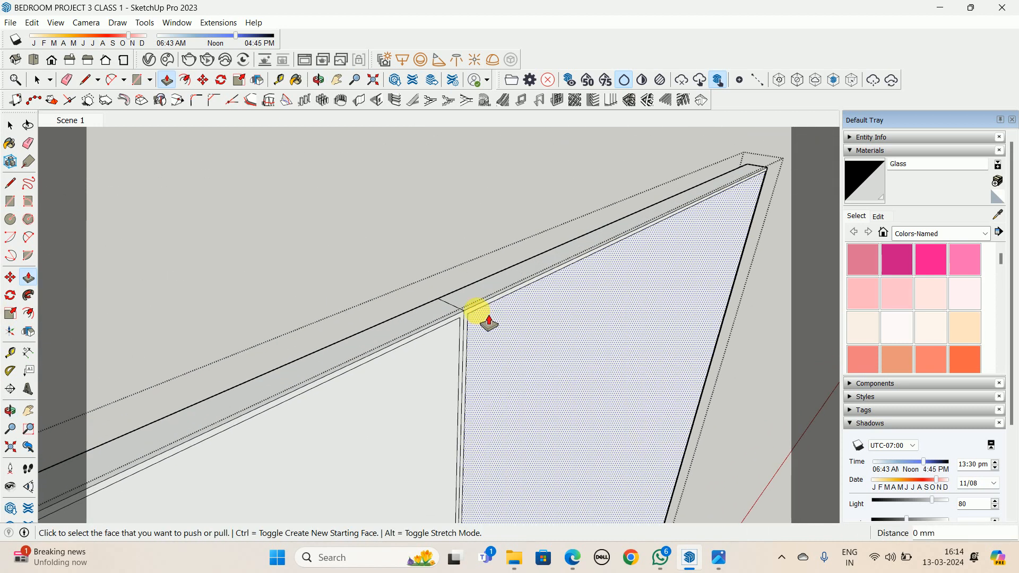
scroll(467, 316, up, 2)
scroll(464, 313, down, 4)
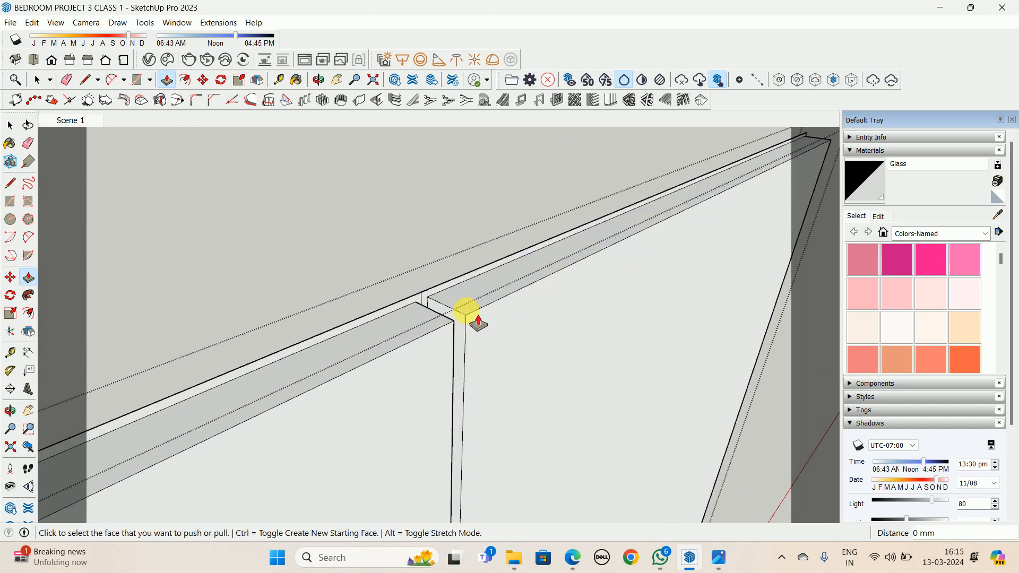
middle_drag(440, 301, 425, 344)
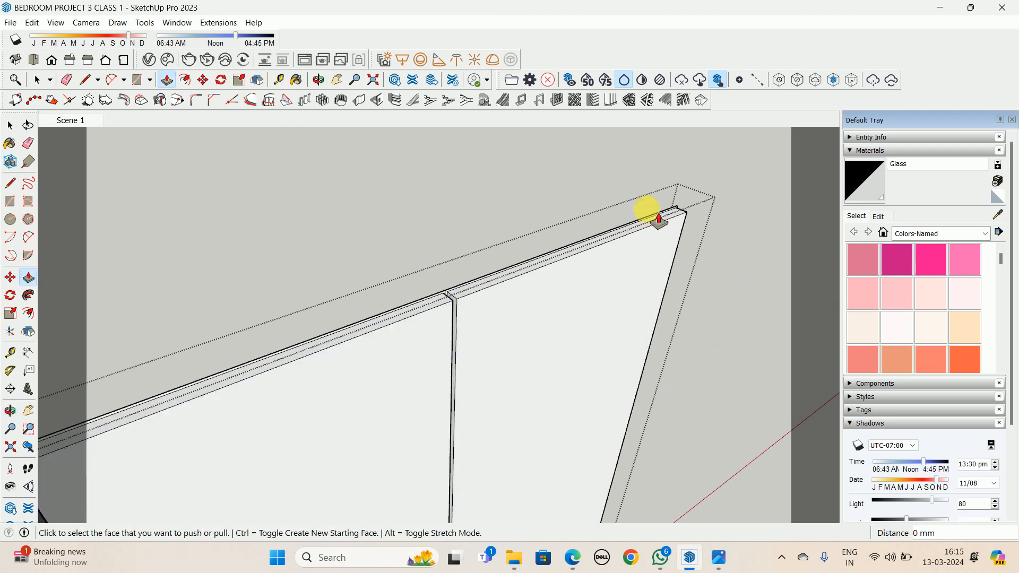
Delete the leftover rear border face and its edges from the end door on the window side
scroll(677, 208, up, 5)
middle_drag(717, 216, 504, 282)
key(space)
scroll(530, 294, up, 2)
click(533, 300)
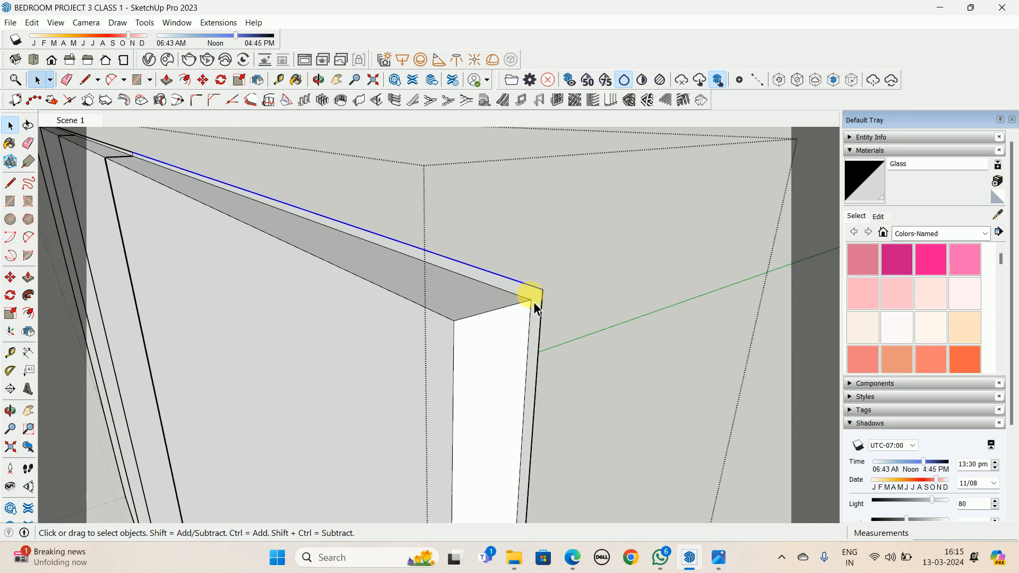
double_click(537, 305)
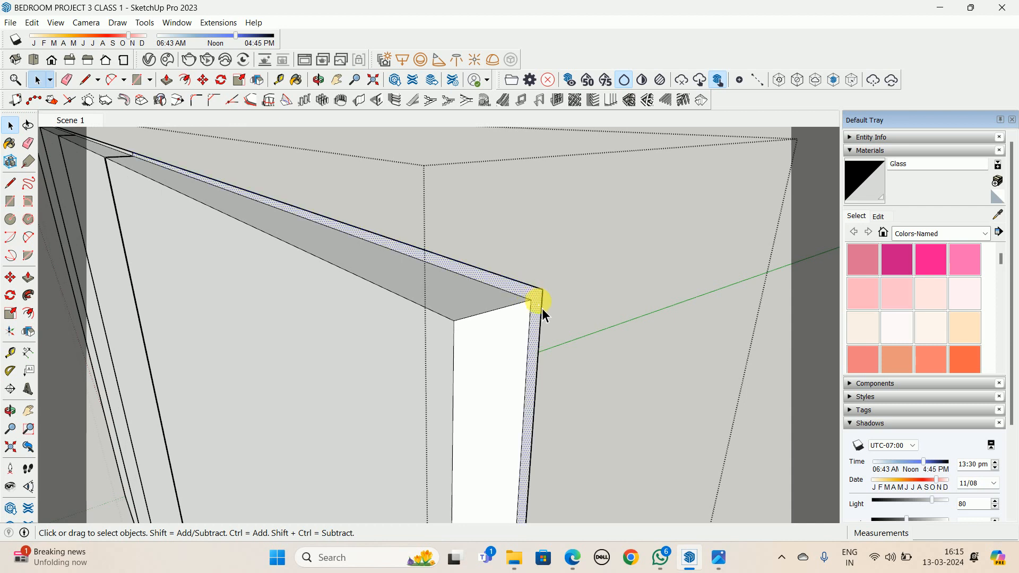
key(Delete)
drag(554, 270, 539, 307)
key(Delete)
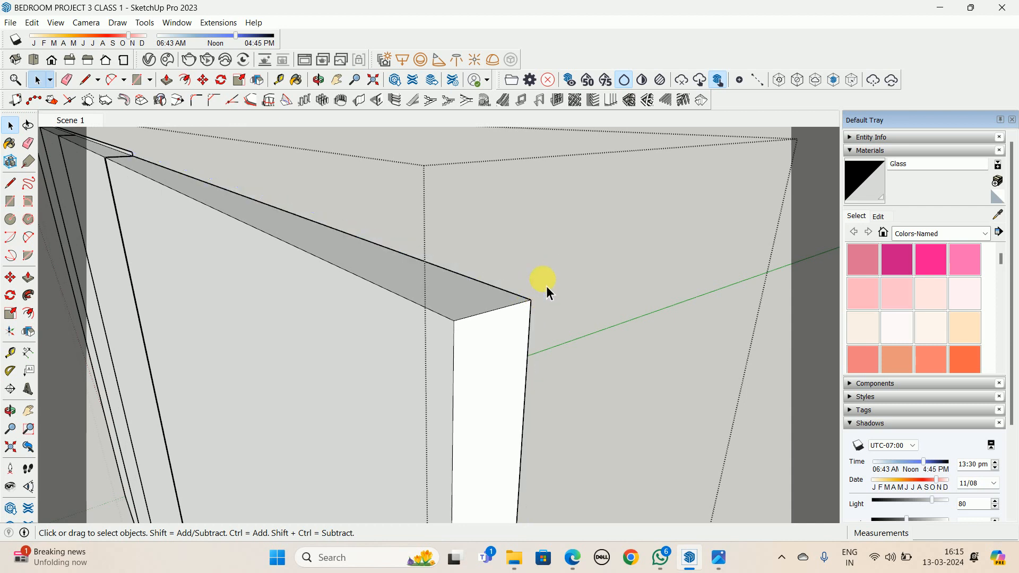
Remove the leftover rear border strips from the remaining three cabinet doors
scroll(547, 286, down, 7)
scroll(429, 243, up, 5)
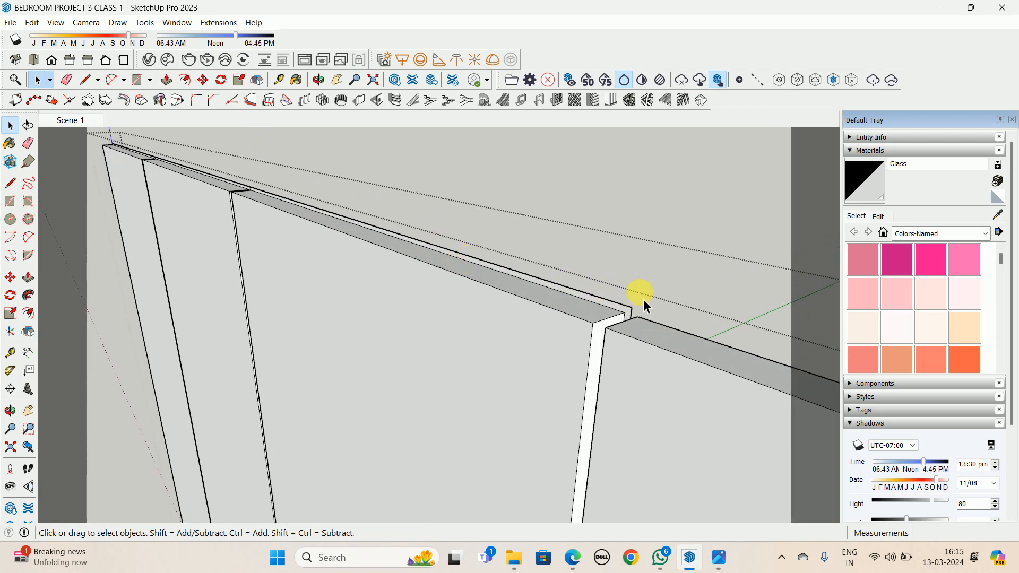
click(632, 316)
middle_drag(632, 317, 451, 303)
scroll(619, 289, up, 4)
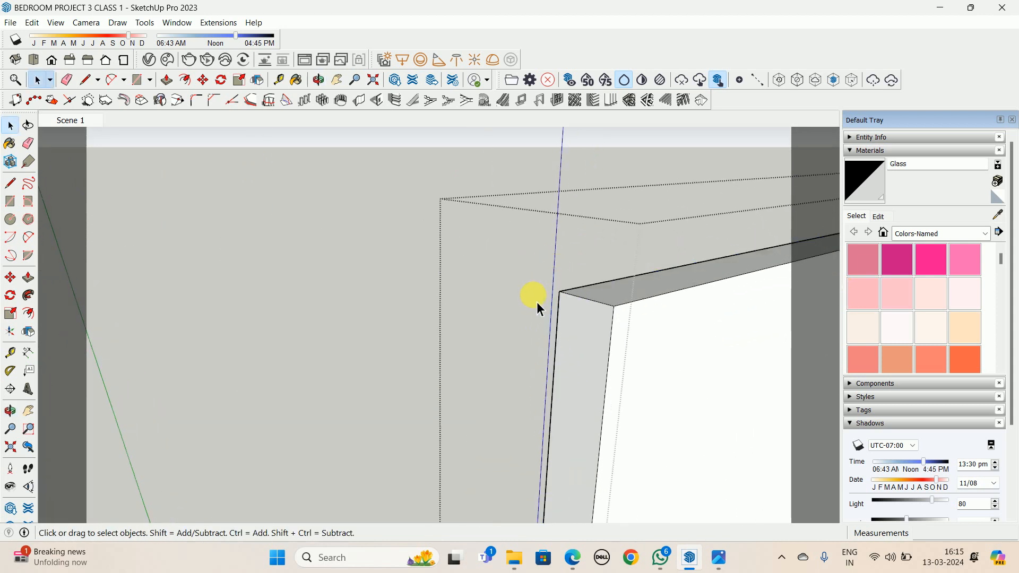
scroll(537, 302, down, 3)
middle_drag(560, 261, 455, 341)
scroll(518, 325, up, 2)
scroll(446, 332, up, 1)
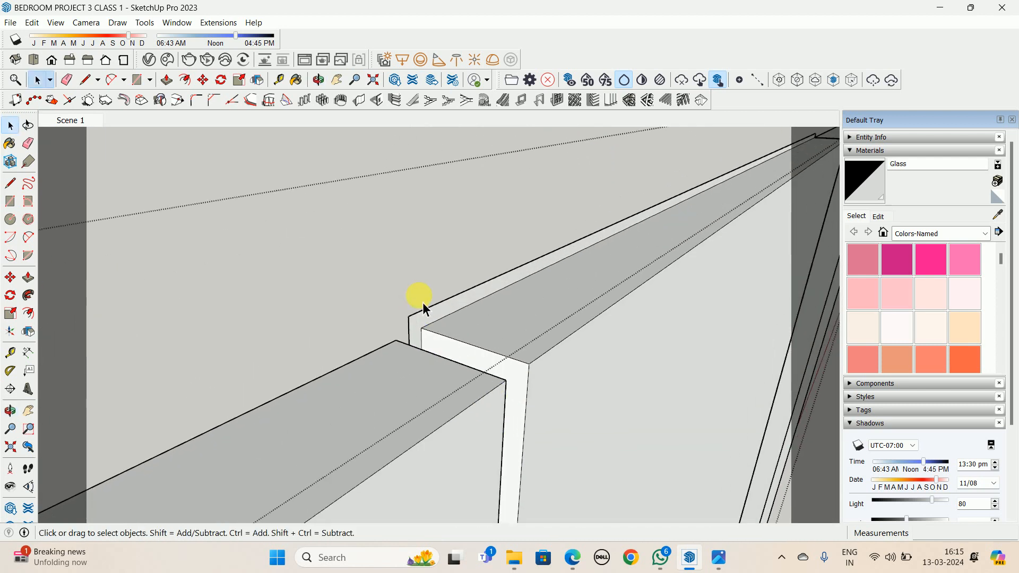
click(390, 337)
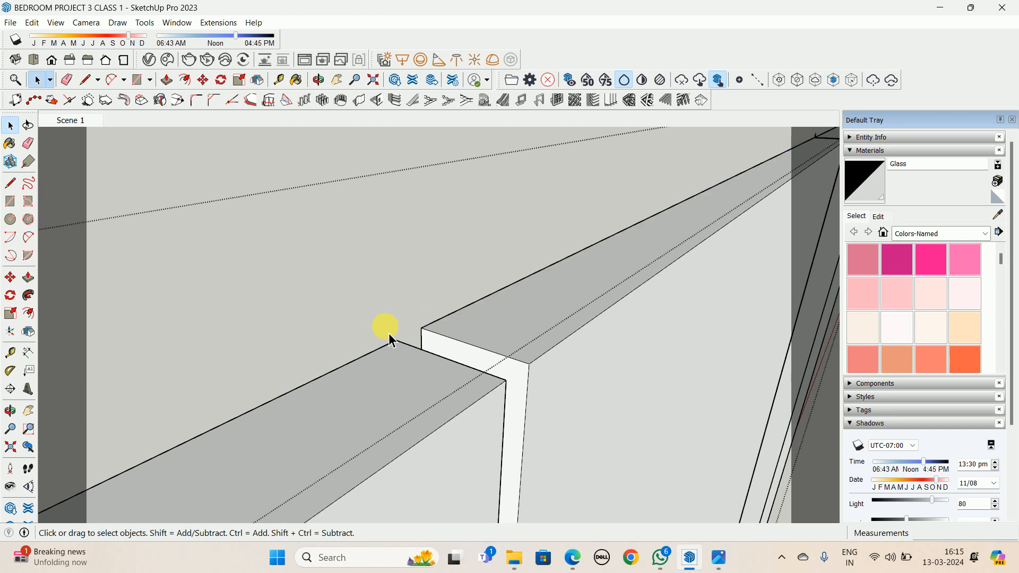
Close the open backs of the two window-side doors with lines along their upper rear edges
middle_drag(389, 334, 421, 297)
scroll(400, 264, up, 5)
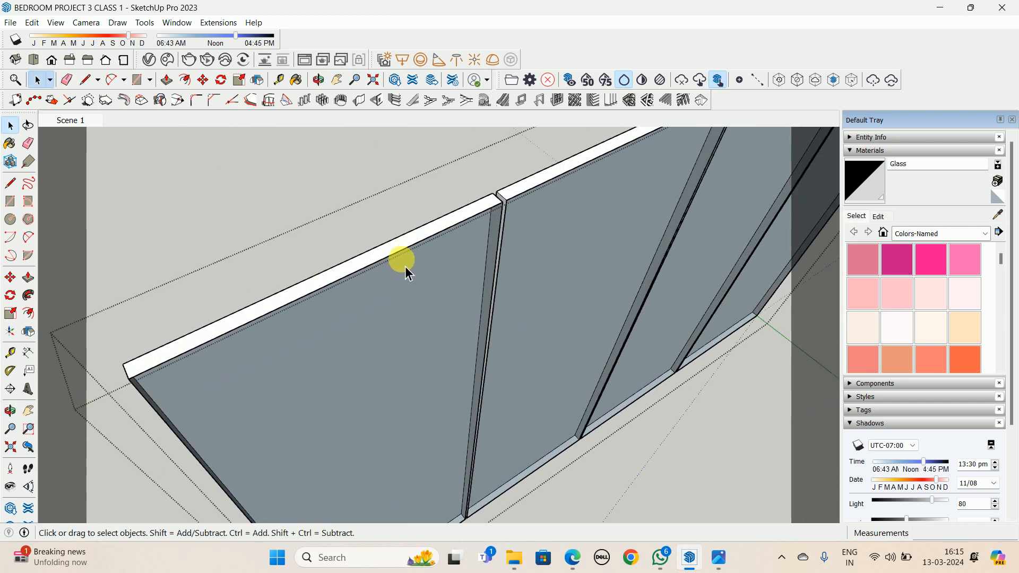
key(l)
click(129, 379)
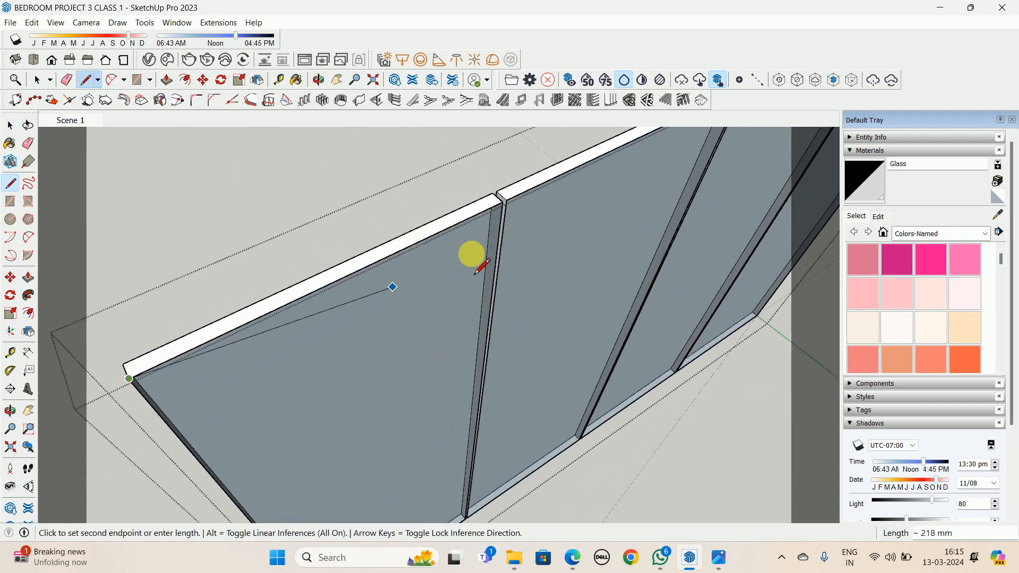
click(502, 203)
middle_drag(503, 203, 436, 272)
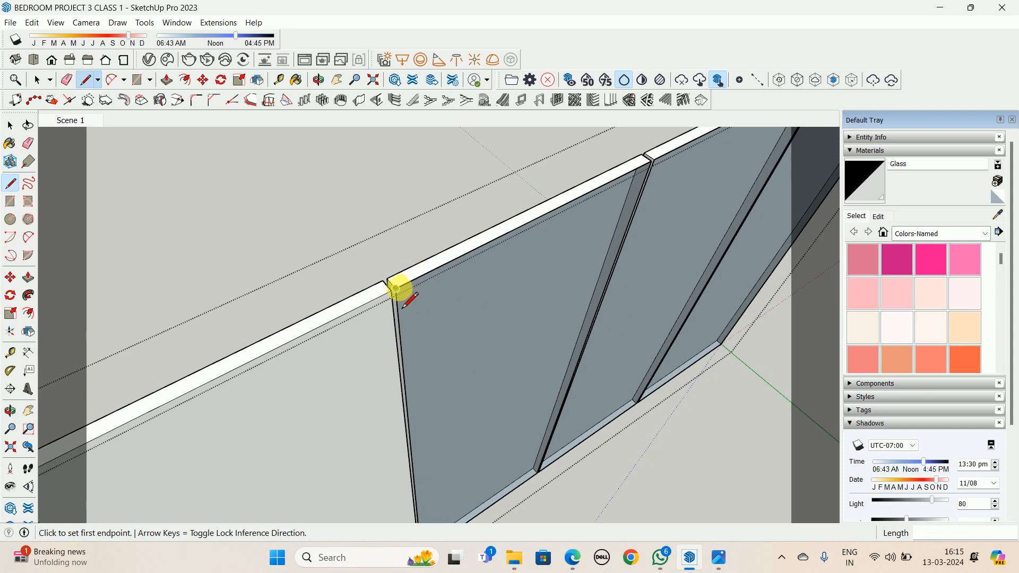
key(space)
key(l)
scroll(393, 291, up, 1)
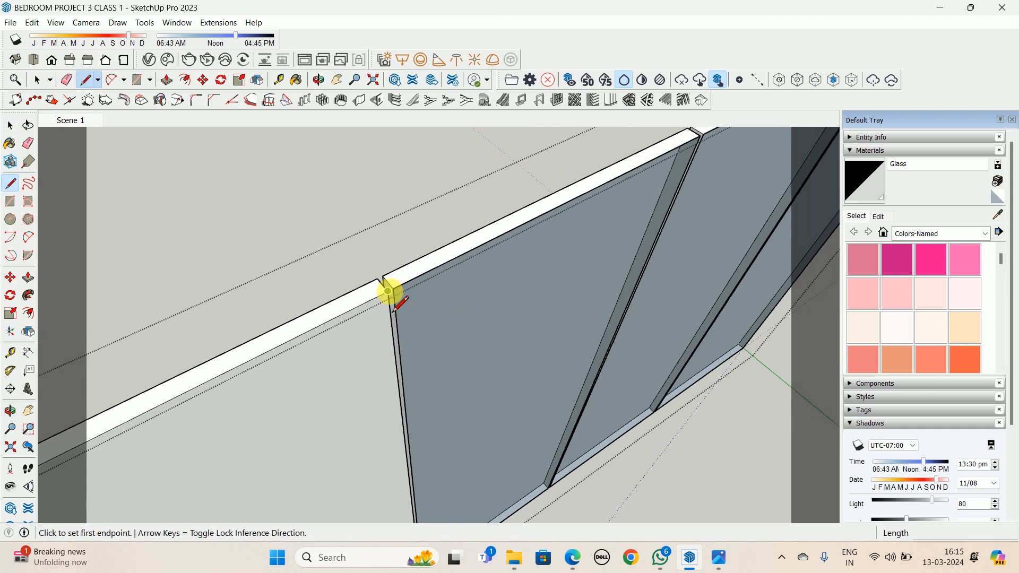
click(394, 289)
click(684, 144)
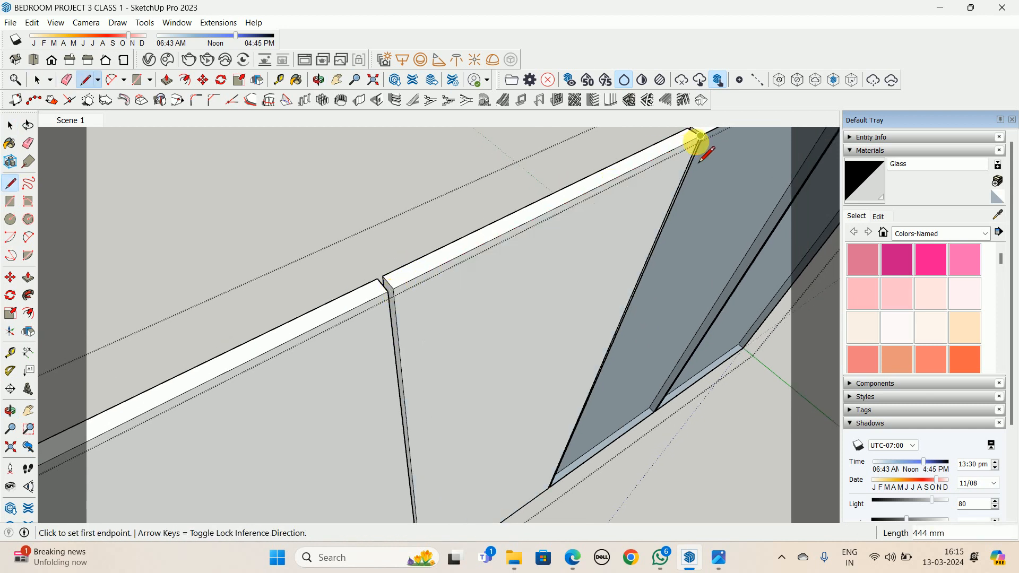
Draw lines along the upper rear edges of the two mirror-side doors to close their open backs
middle_drag(694, 141, 130, 356)
click(130, 347)
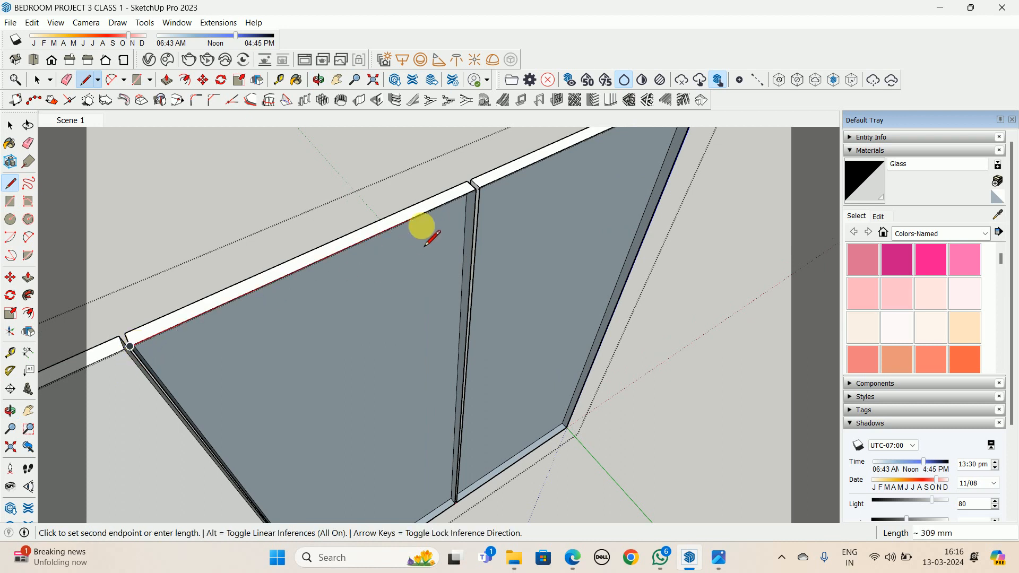
click(476, 189)
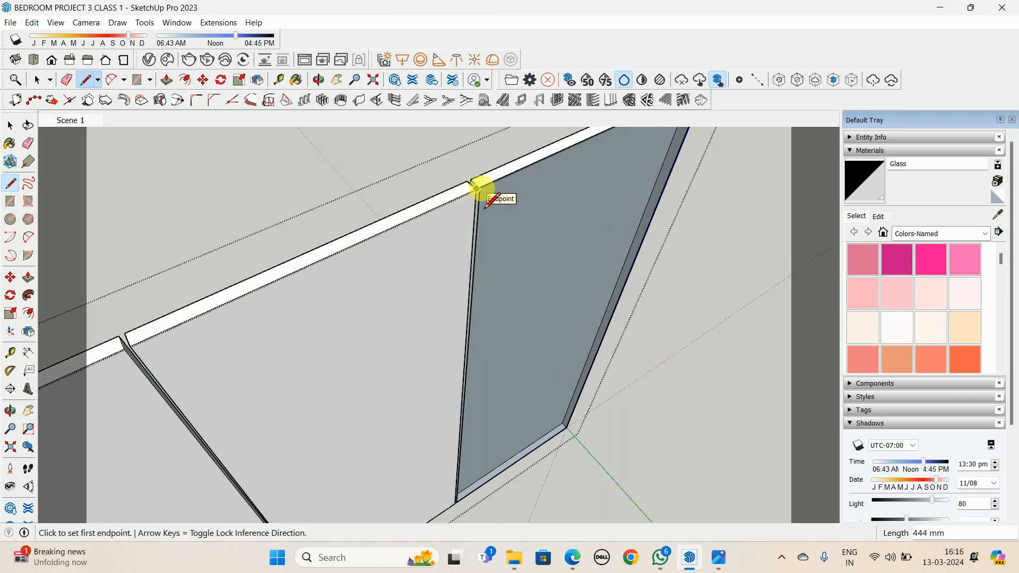
scroll(485, 208, up, 2)
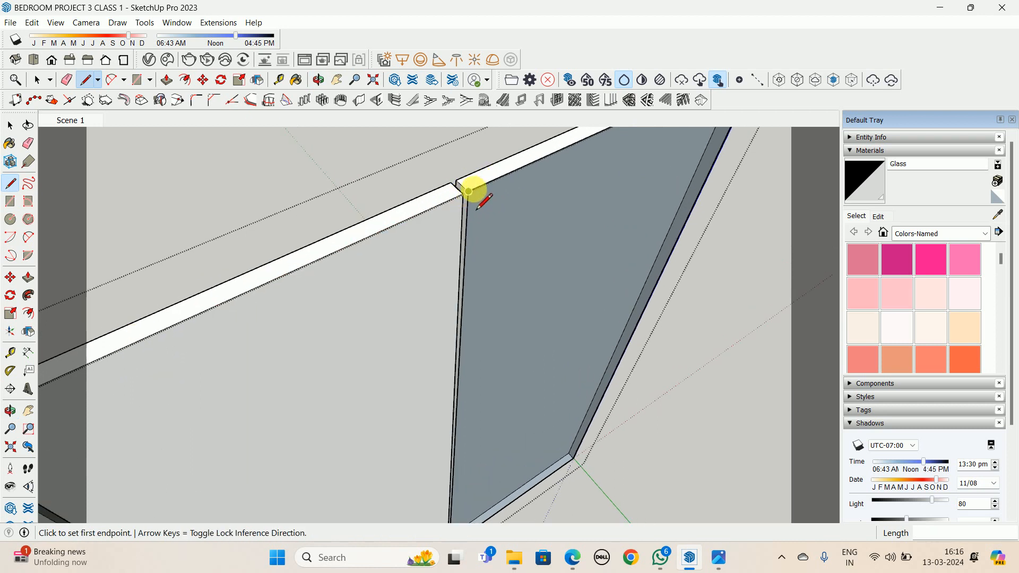
click(470, 191)
middle_drag(529, 193, 400, 360)
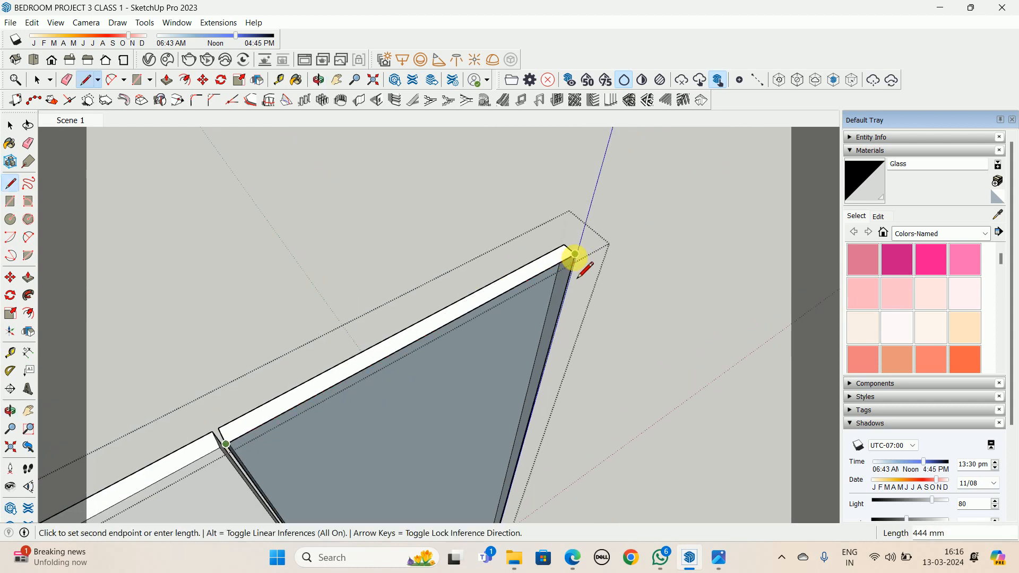
click(575, 254)
middle_drag(587, 254, 653, 323)
key(space)
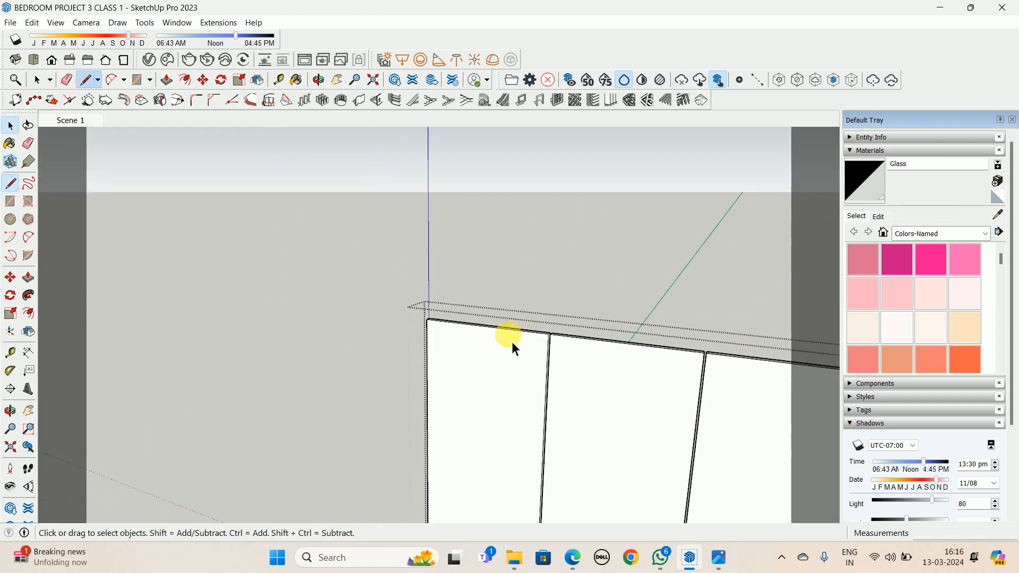
Place a vertical guide on each side of the groove between the two doors nearest the mirror side
scroll(512, 342, down, 2)
scroll(276, 251, down, 2)
shift+middle_drag(507, 398, 365, 341)
scroll(416, 257, up, 3)
scroll(494, 332, up, 2)
middle_drag(494, 333, 550, 349)
scroll(400, 367, up, 2)
scroll(484, 350, up, 2)
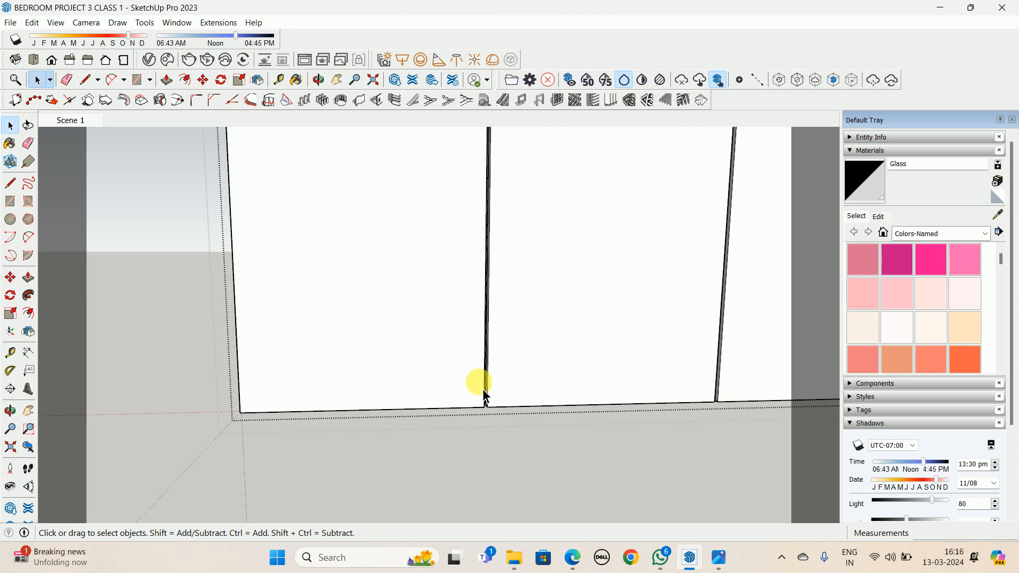
key(t)
scroll(480, 366, up, 1)
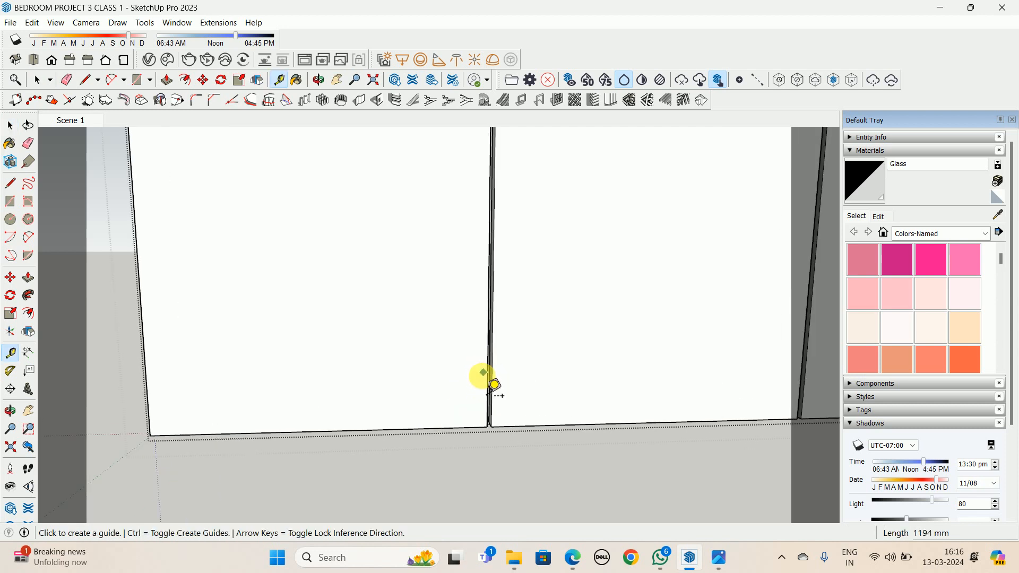
scroll(494, 385, up, 2)
mouse_move(485, 418)
middle_down()
mouse_move(478, 432)
mouse_move(498, 432)
middle_up()
click(496, 429)
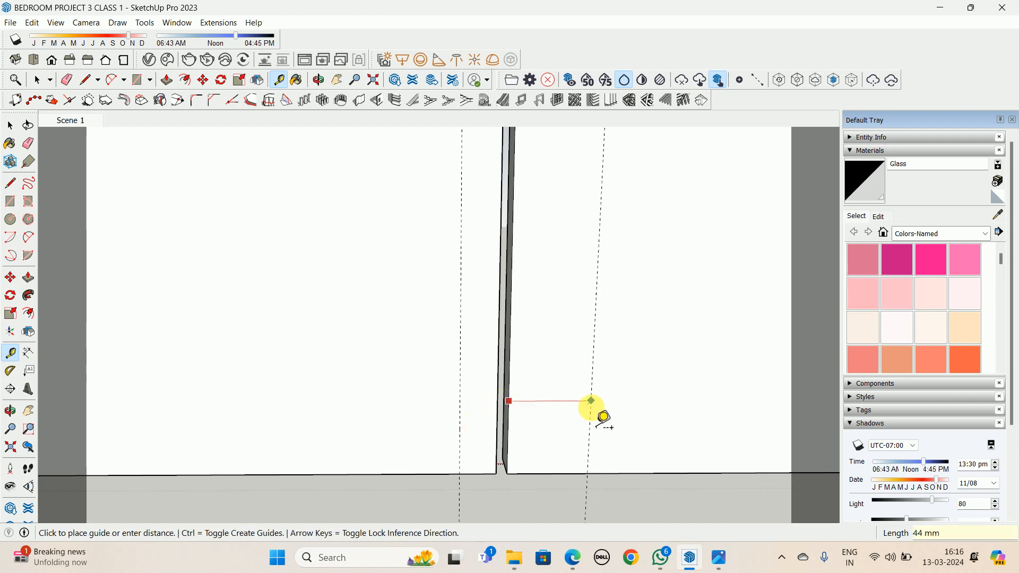
scroll(604, 419, down, 5)
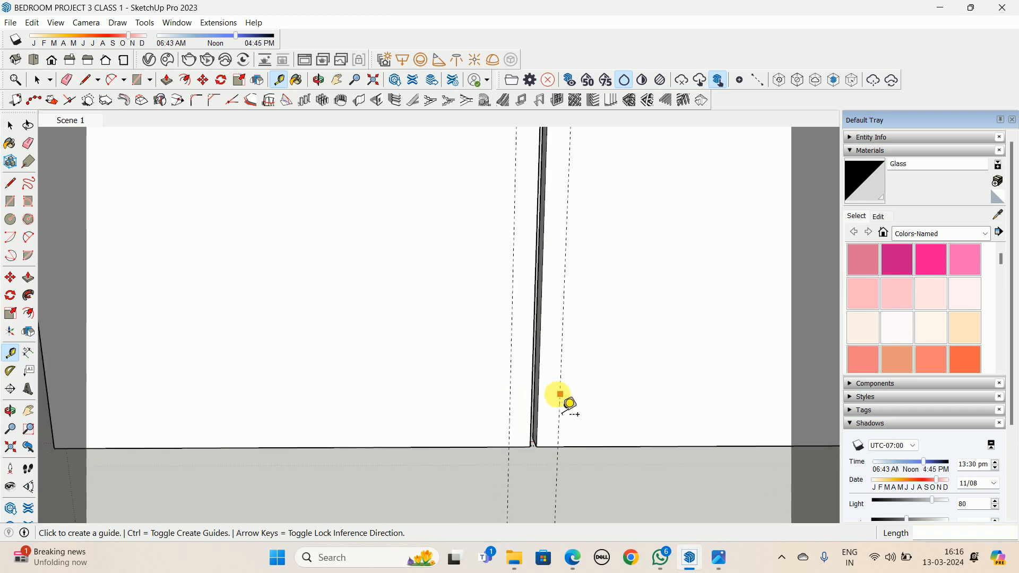
middle_drag(581, 382, 636, 570)
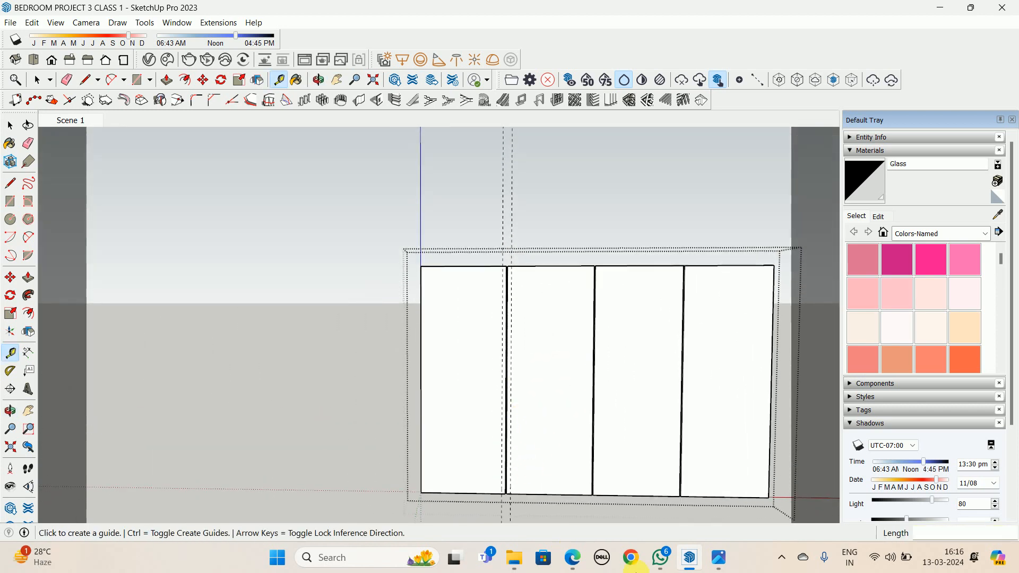
Place a horizontal guide across the doors above their lower edge and a second guide parallel to it at 20 mm
click(716, 564)
click(716, 563)
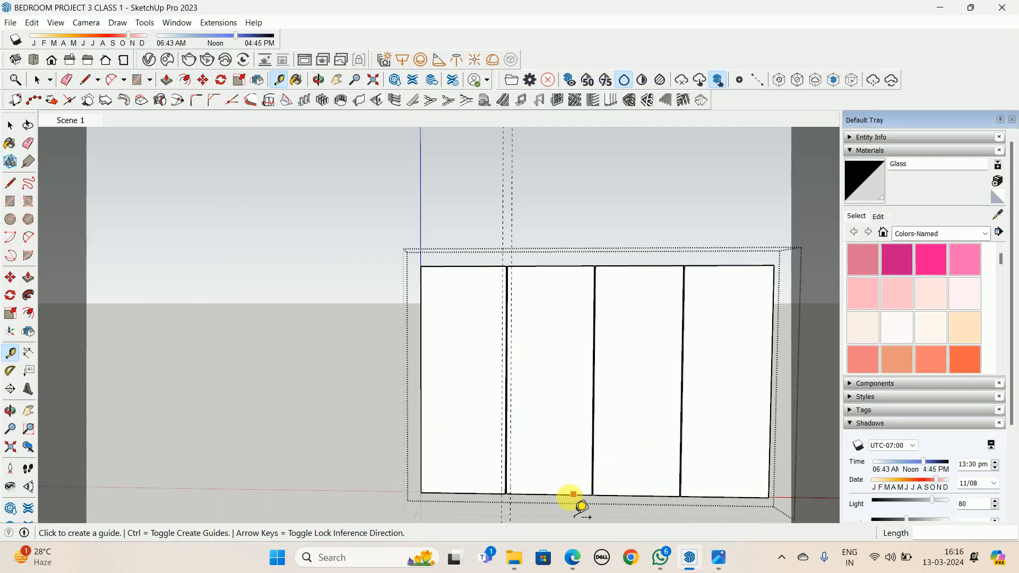
click(550, 495)
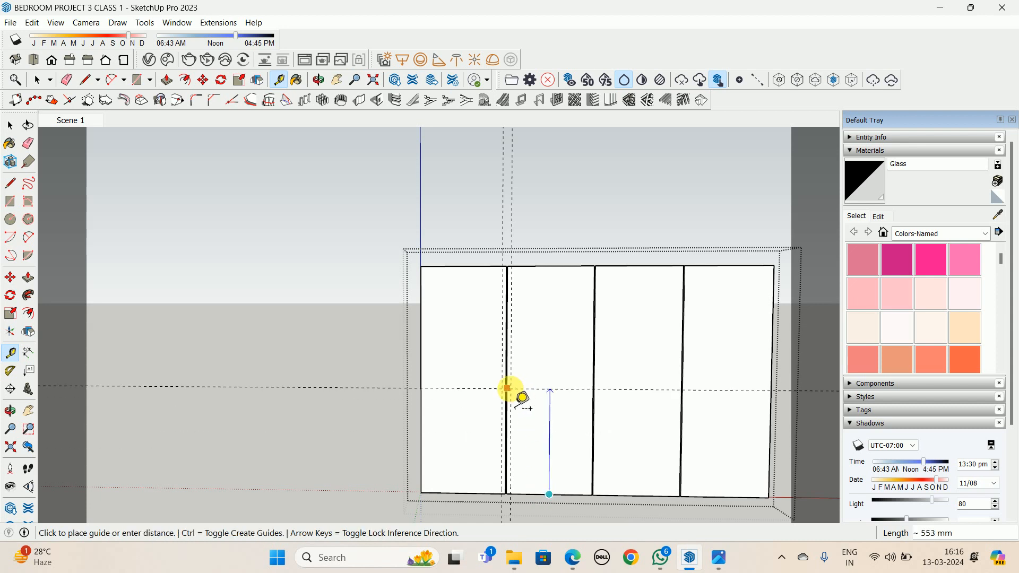
click(509, 383)
scroll(507, 388, up, 10)
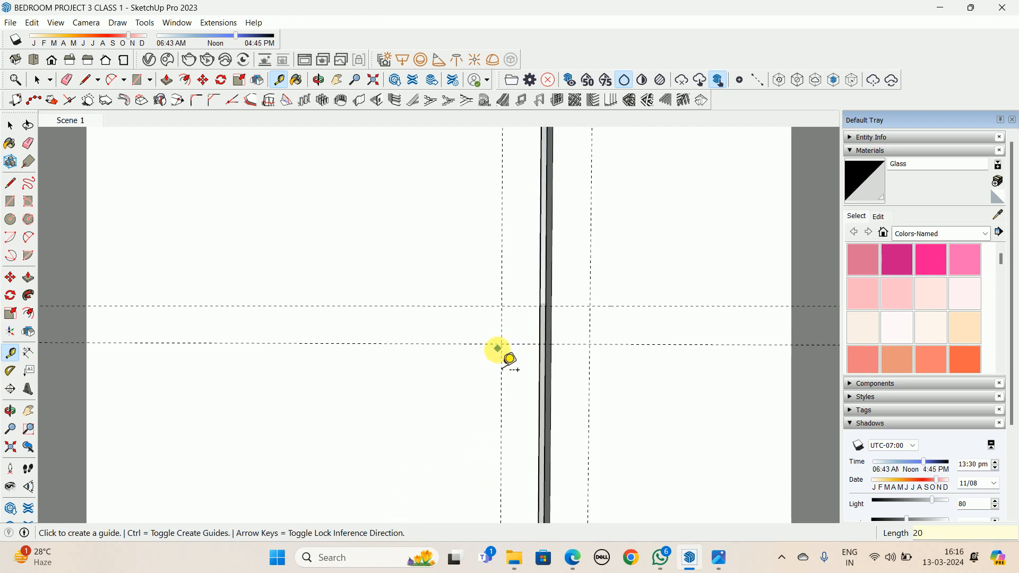
key(a)
scroll(488, 309, up, 1)
click(503, 347)
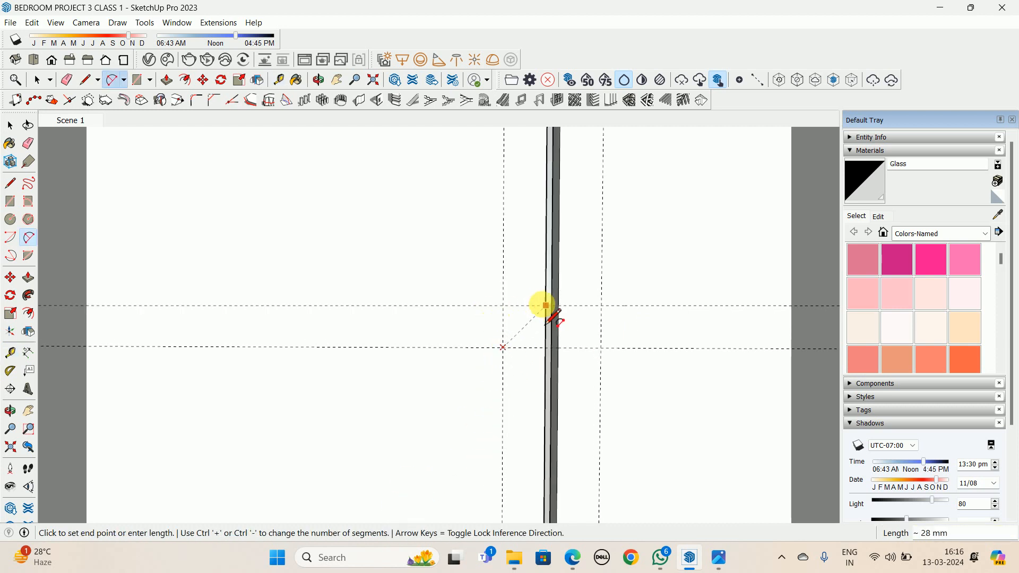
click(546, 305)
scroll(528, 306, up, 1)
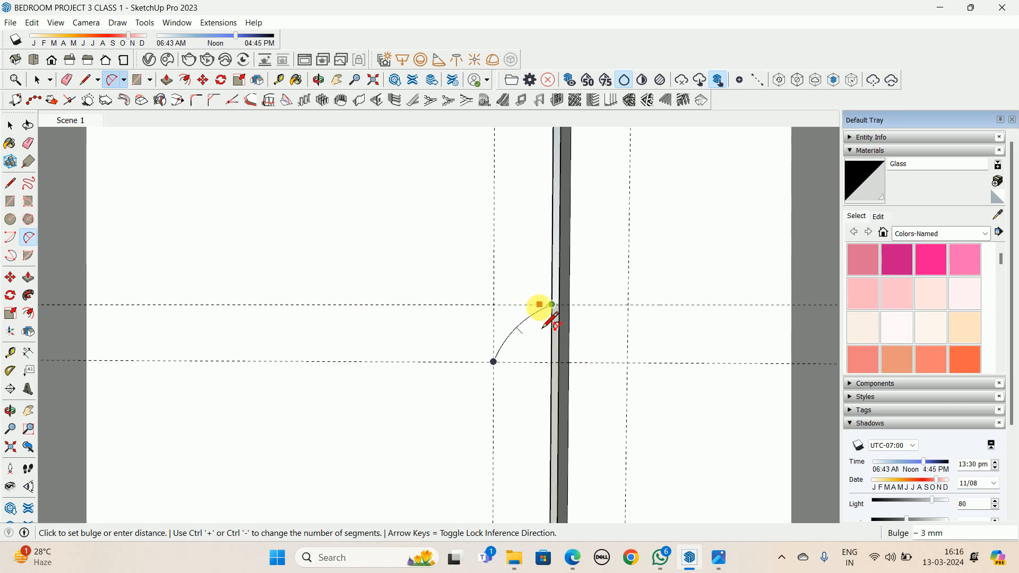
key(space)
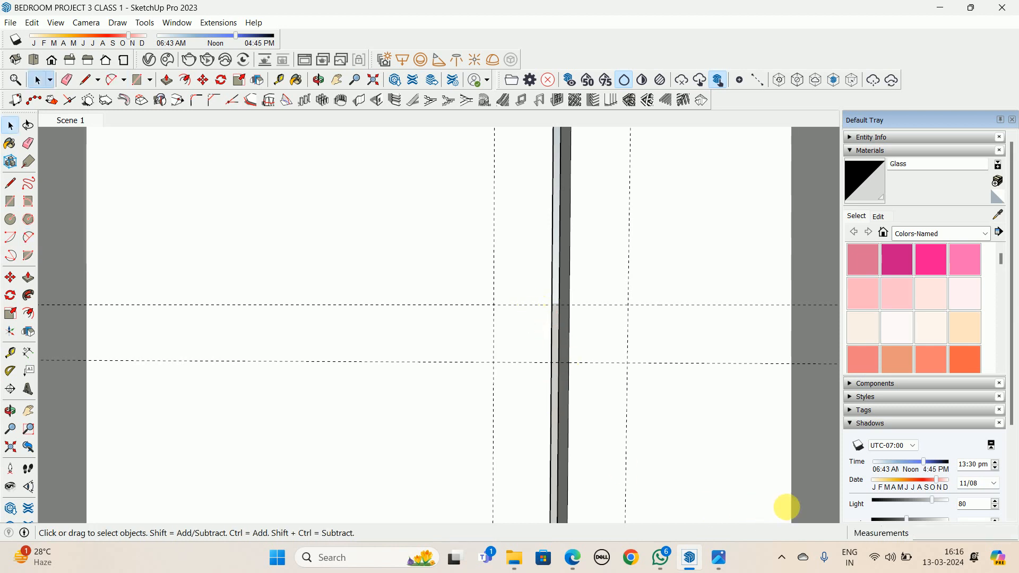
Draw a 40-segment arc with about 5 mm bulge from the lower-left guide intersection to where the upper guide meets the groove
key(a)
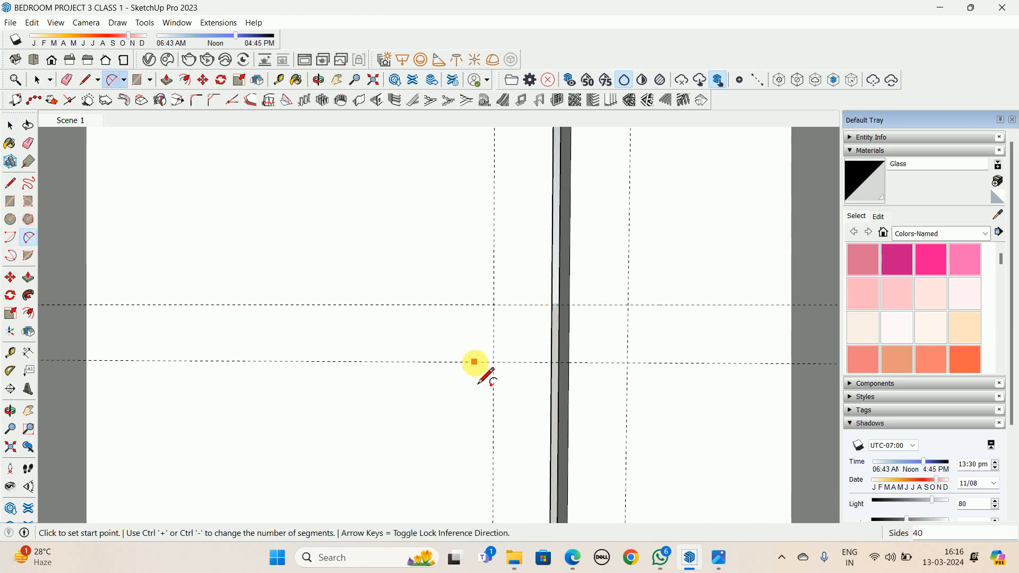
click(493, 362)
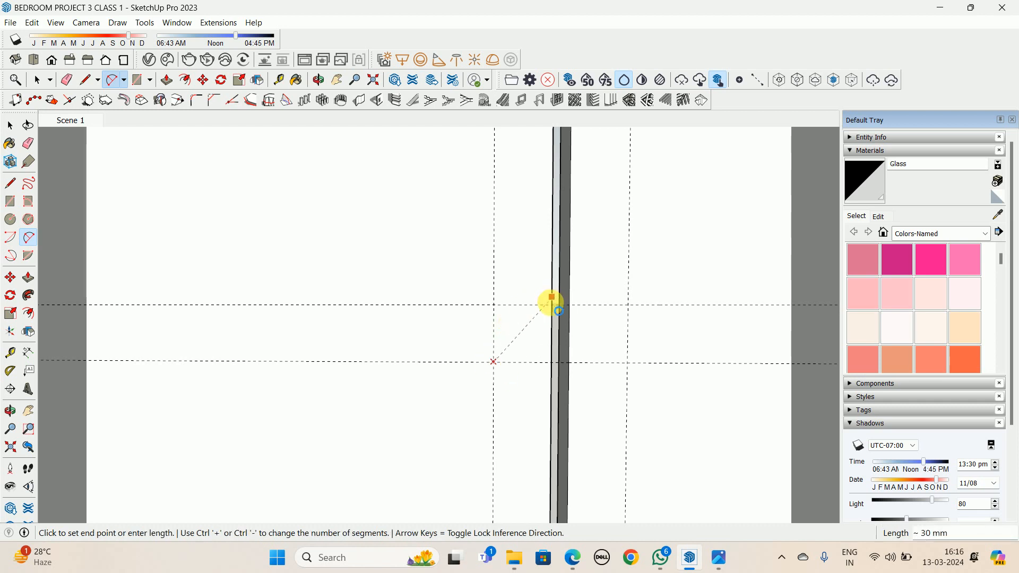
scroll(544, 319, up, 3)
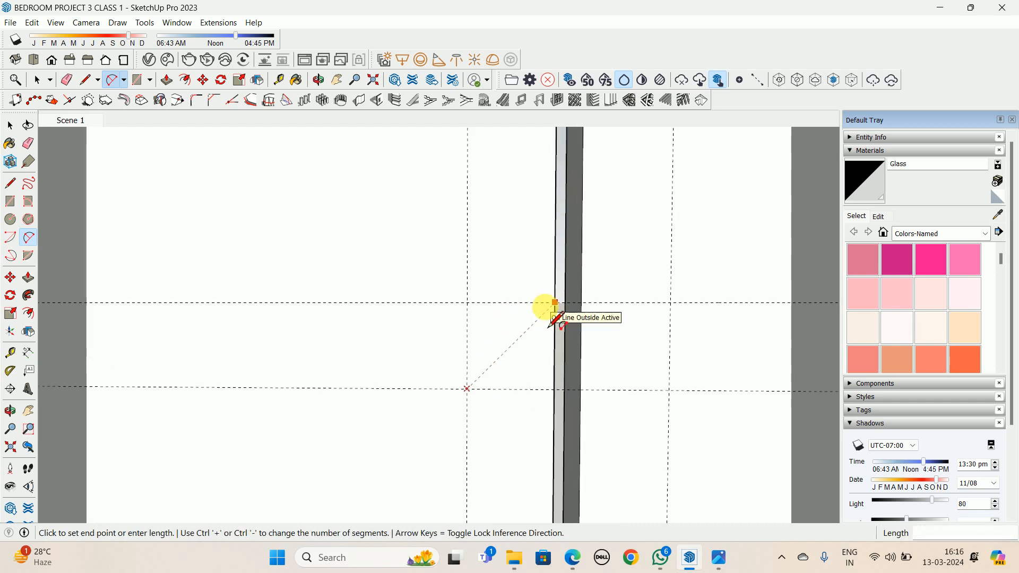
click(556, 303)
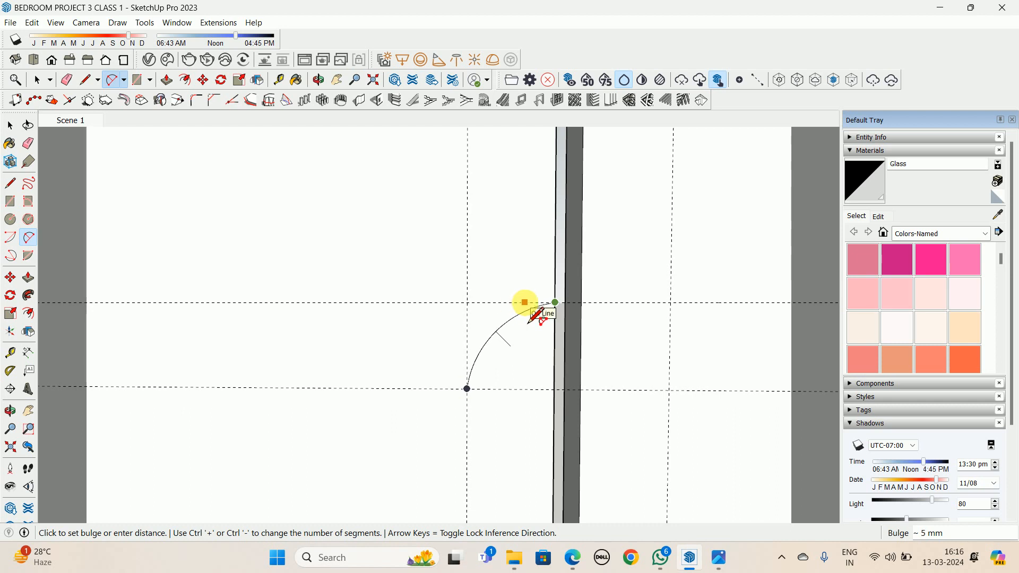
click(529, 322)
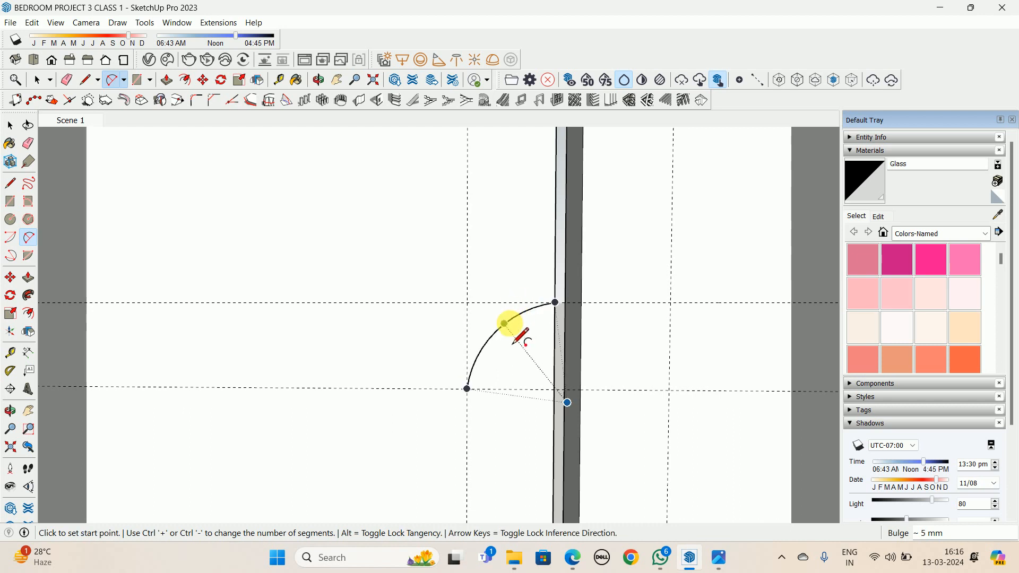
Draw lines about 597 mm long down both vertical guides, from the lower horizontal guide to the doors' lower edge
key(l)
click(466, 394)
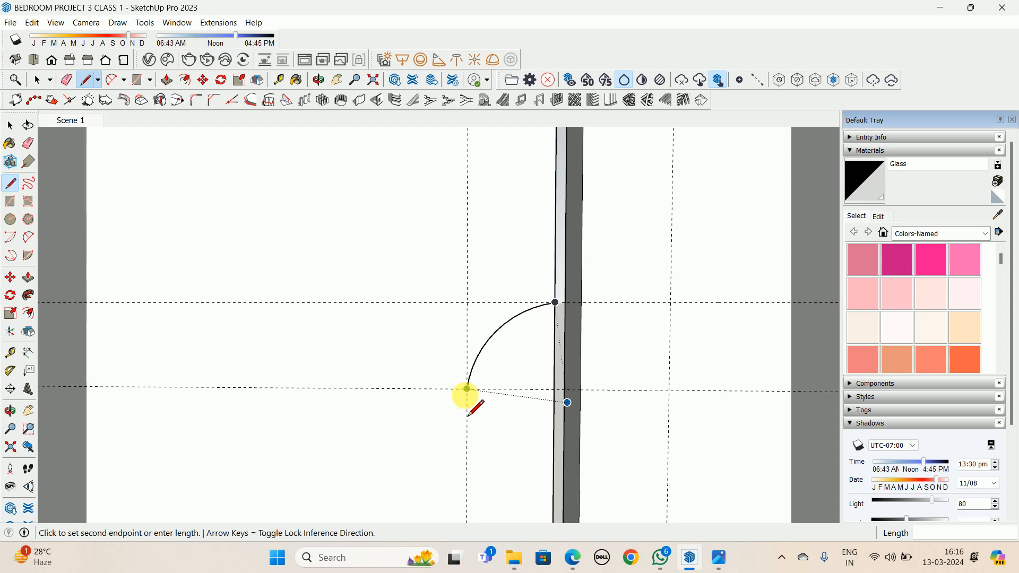
middle_drag(466, 398, 481, 372)
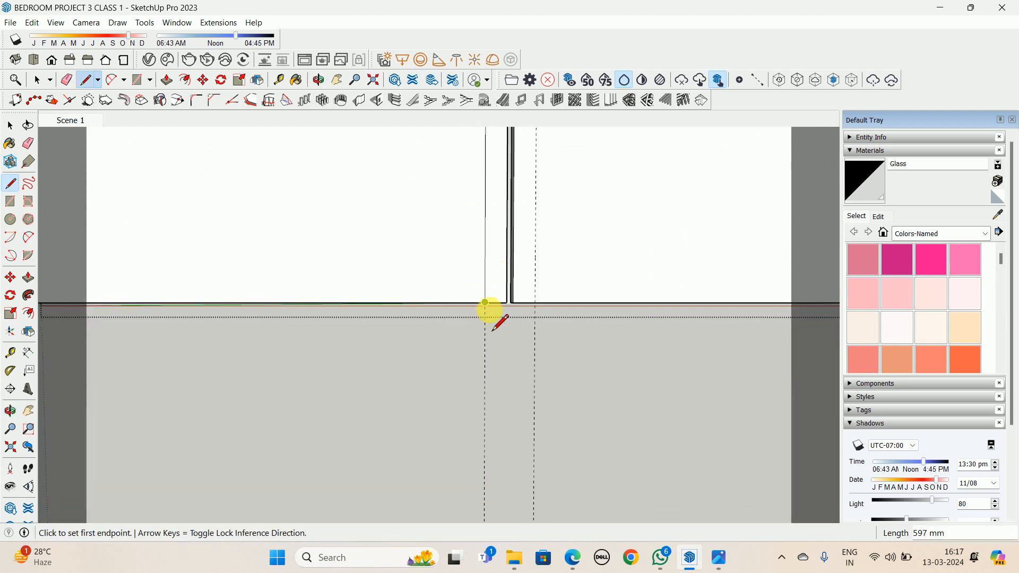
middle_drag(488, 311, 471, 239)
scroll(480, 276, up, 4)
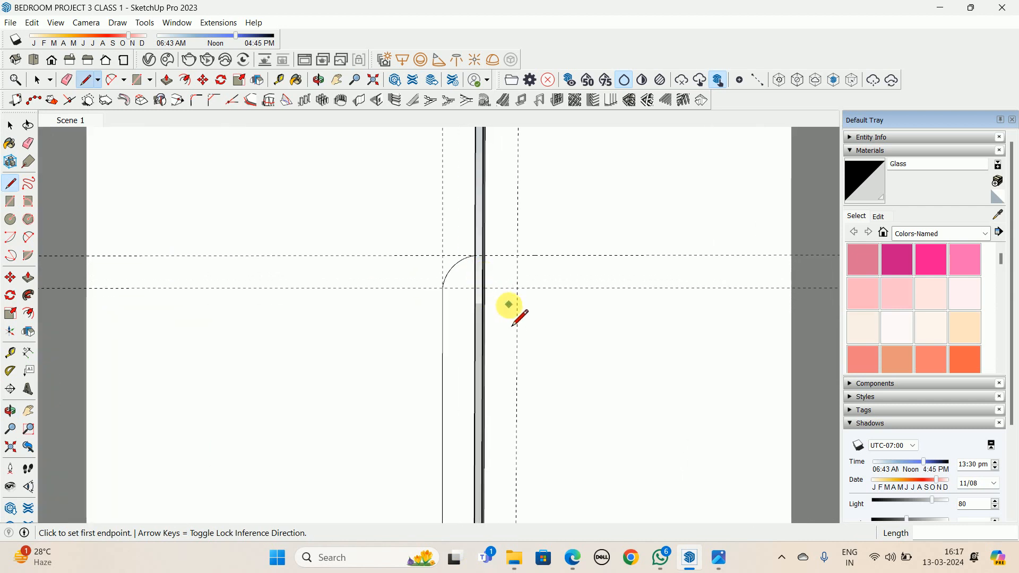
click(518, 288)
middle_drag(509, 403, 516, 133)
shift+middle_drag(530, 228, 567, 447)
Draw the matching arc on the neighbouring door, joining the second vertical line's upper end to the groove edge at the upper guide
key(space)
scroll(558, 321, up, 4)
key(a)
scroll(550, 326, up, 1)
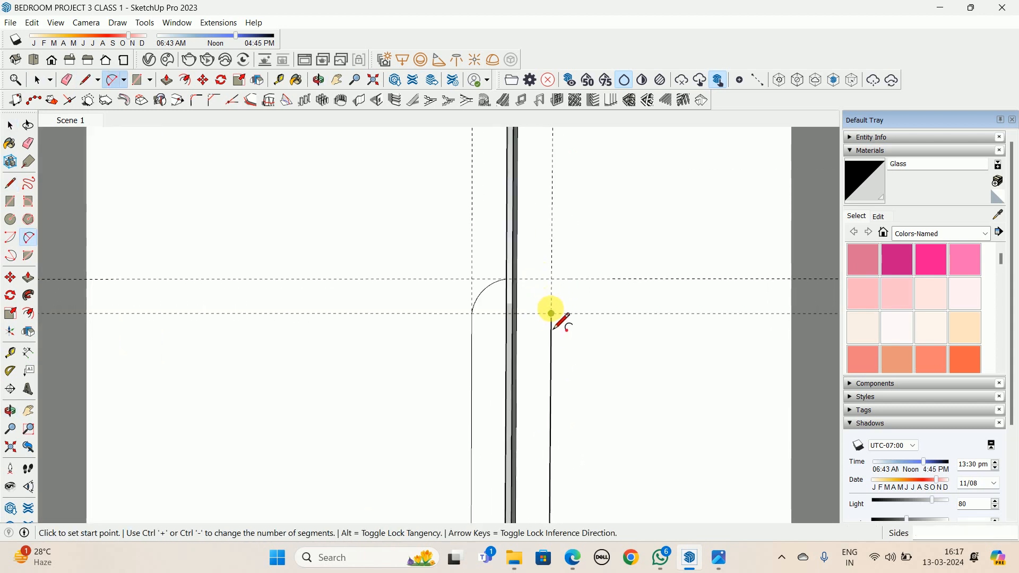
click(552, 314)
click(518, 279)
scroll(517, 279, up, 1)
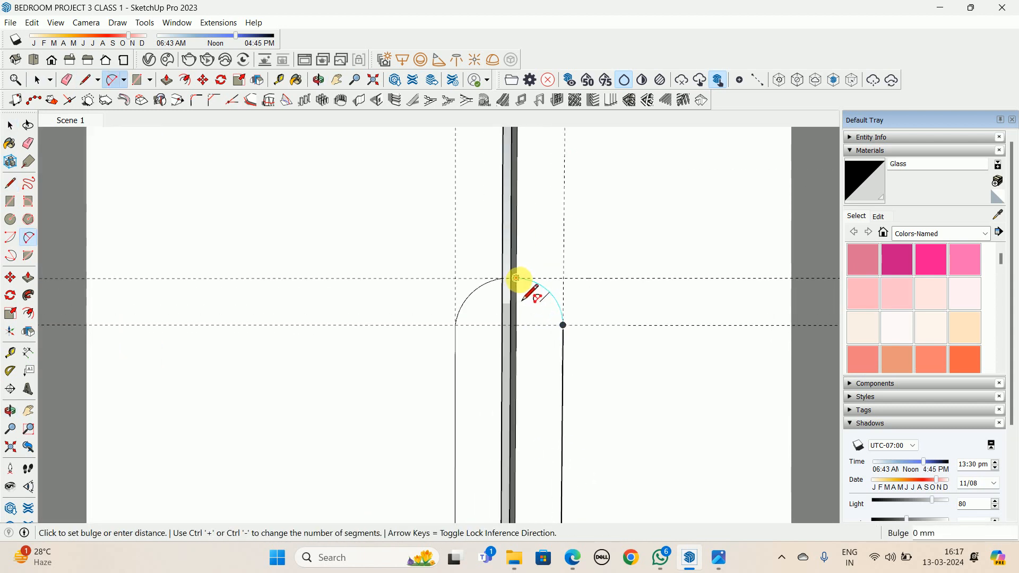
click(536, 295)
scroll(531, 314, down, 2)
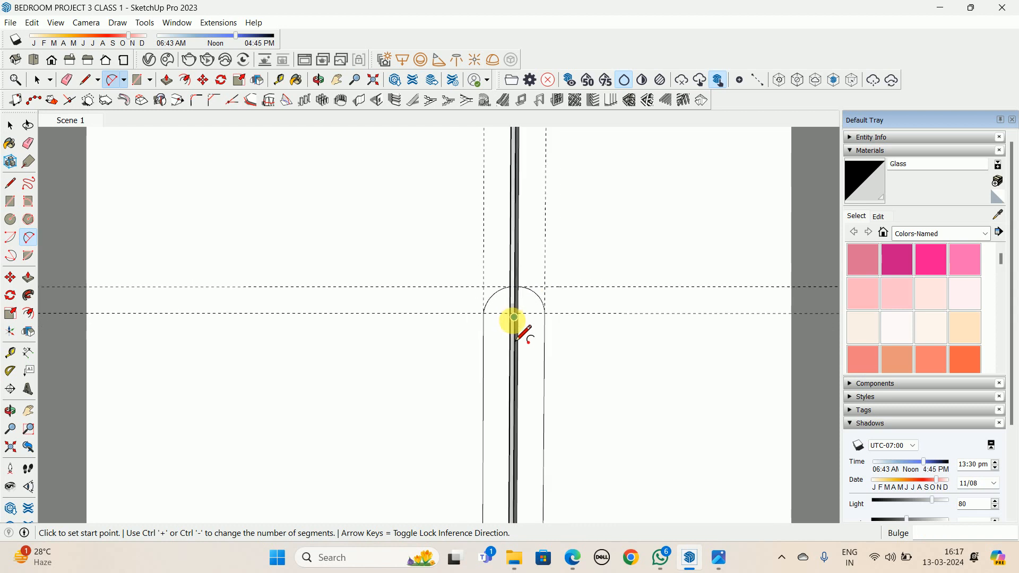
Select both halves of the arched strip and copy them along the doors' lower edge, using the outer lower door corner as base point
middle_drag(519, 330, 425, 400)
key(space)
click(499, 349)
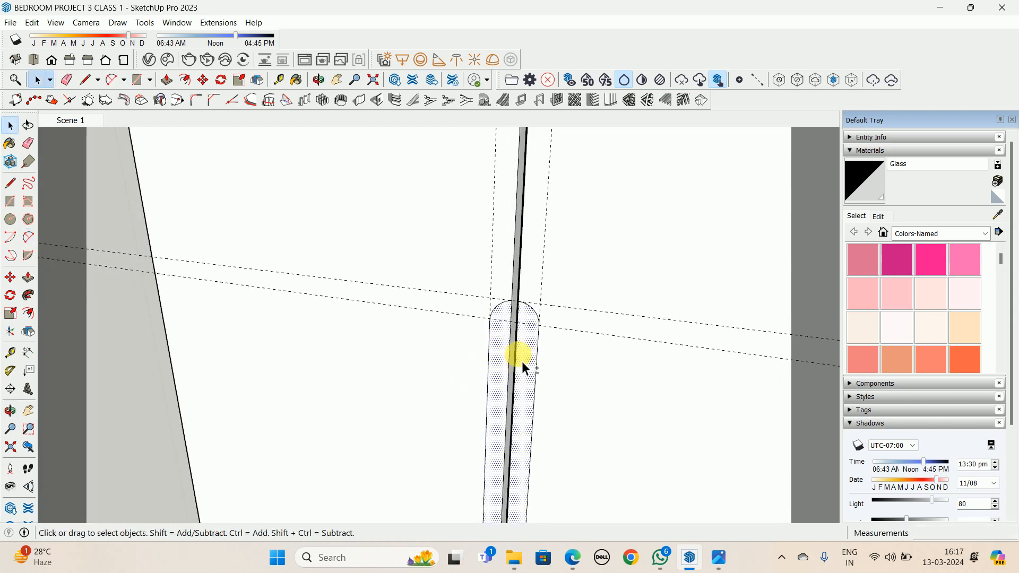
scroll(506, 396, down, 3)
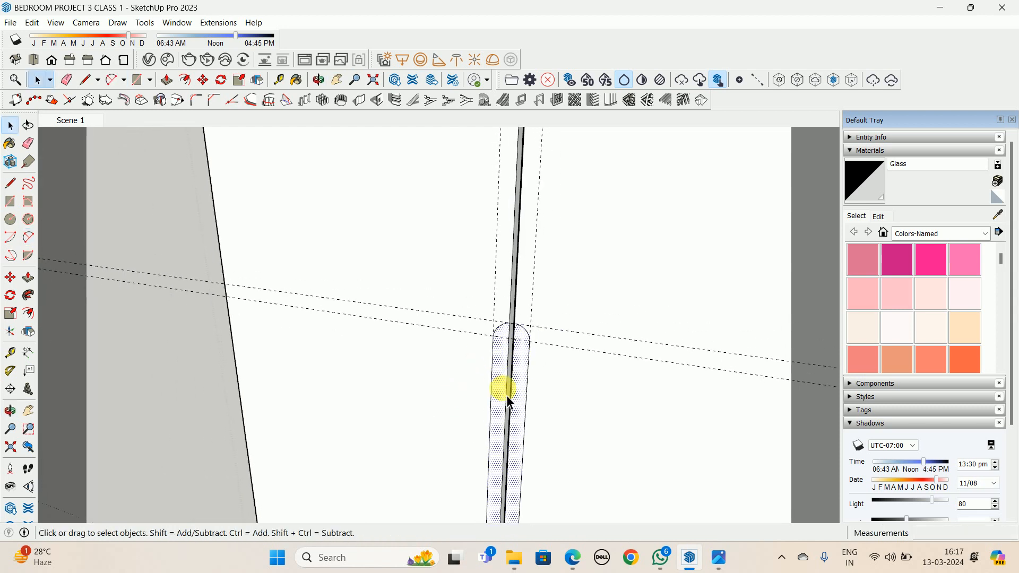
middle_drag(507, 395, 395, 377)
scroll(363, 385, down, 2)
key(m)
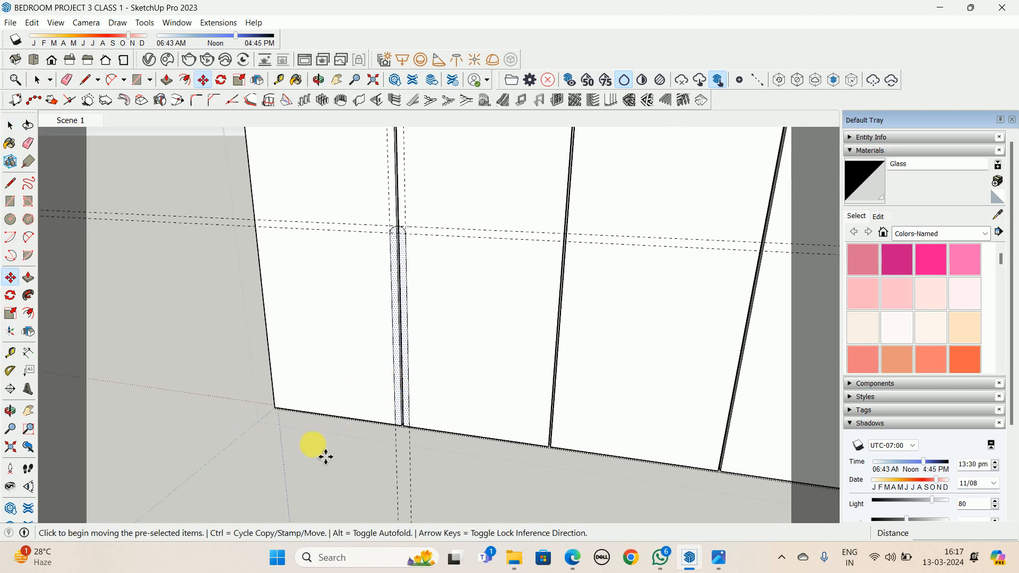
click(274, 410)
key(ctrl)
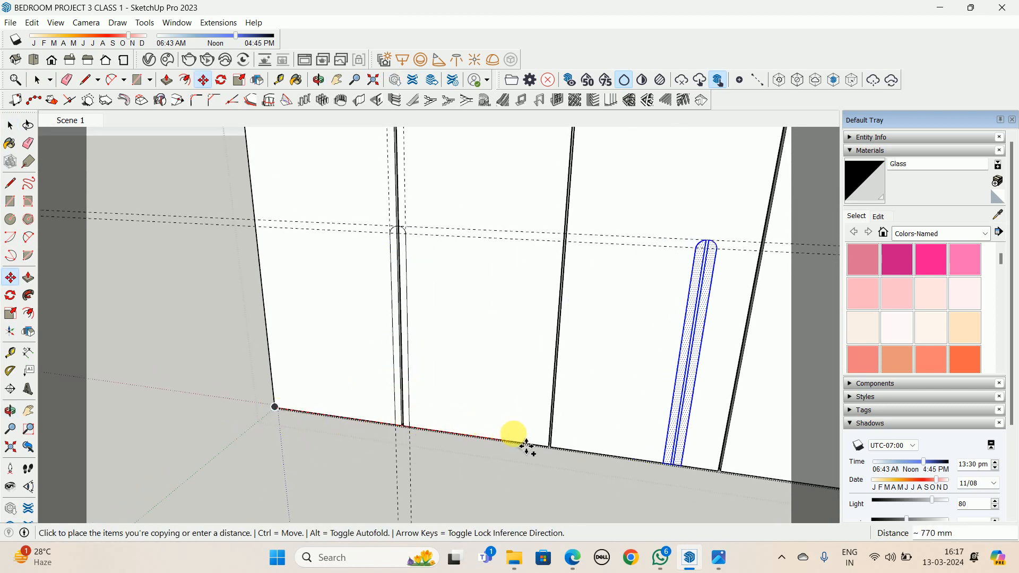
Place the copy of the rounded handle outline 900 mm along the doors' bottom edge, at the third door joint
scroll(569, 455, up, 2)
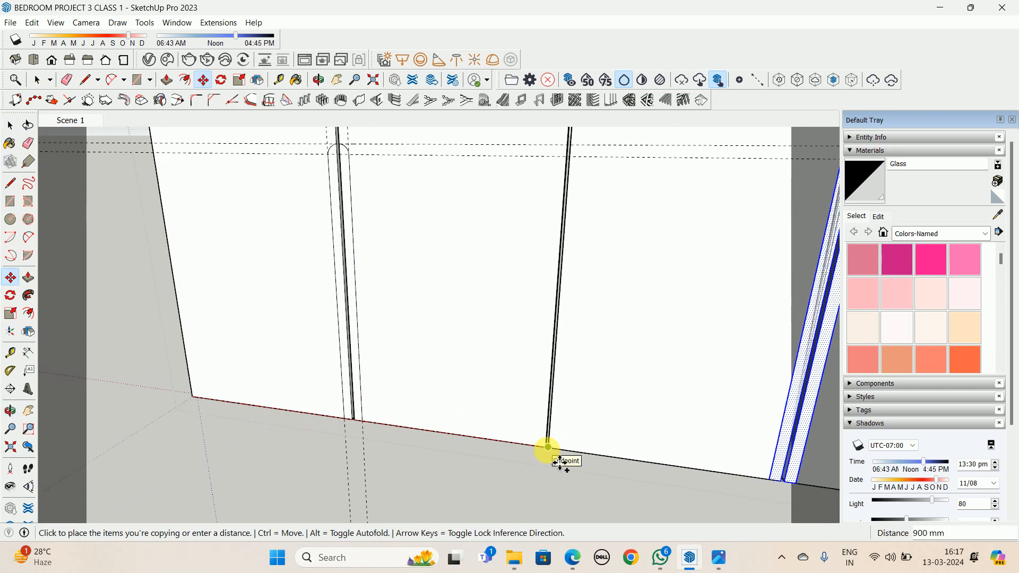
middle_drag(561, 466, 334, 366)
click(273, 443)
key(space)
Push the faces inside both rounded handle outlines into the doors to form recessed grips
key(p)
click(333, 366)
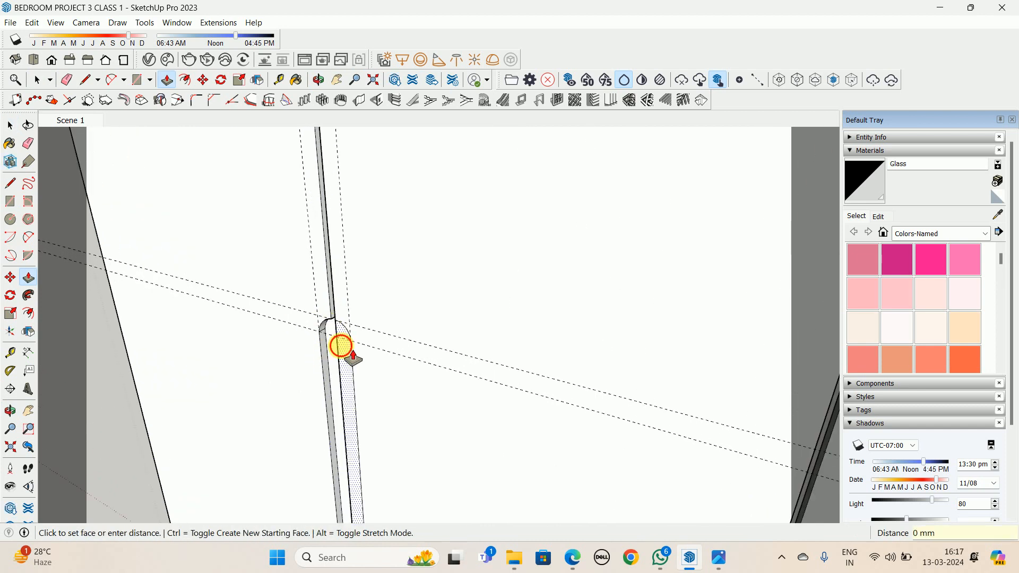
middle_drag(341, 347, 485, 359)
scroll(557, 277, up, 2)
double_click(553, 277)
double_click(540, 278)
Choose the 0135_DarkGray colour and paint the back faces of the first handle recess with it
scroll(494, 304, down, 5)
scroll(928, 308, down, 5)
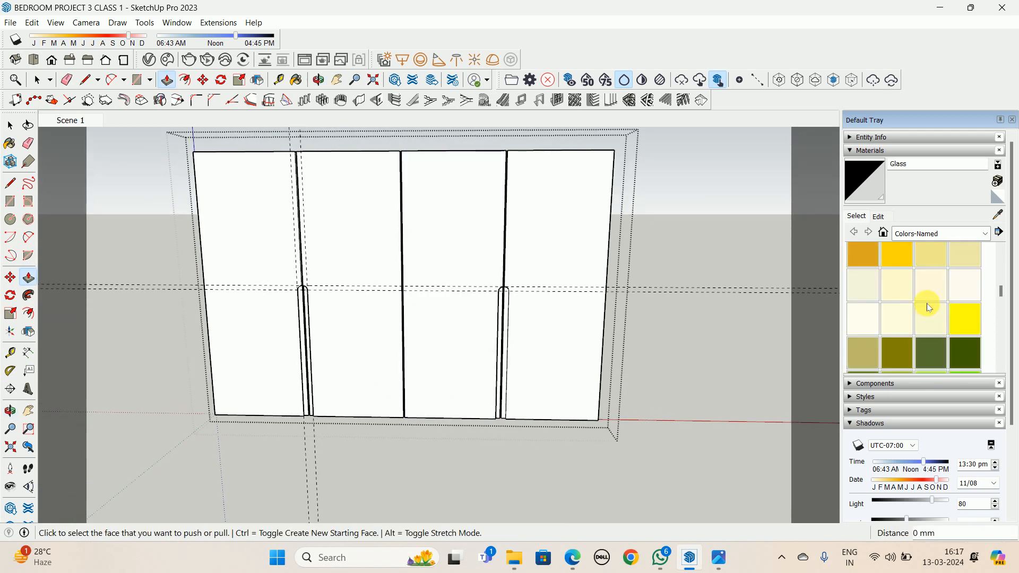
scroll(935, 313, down, 8)
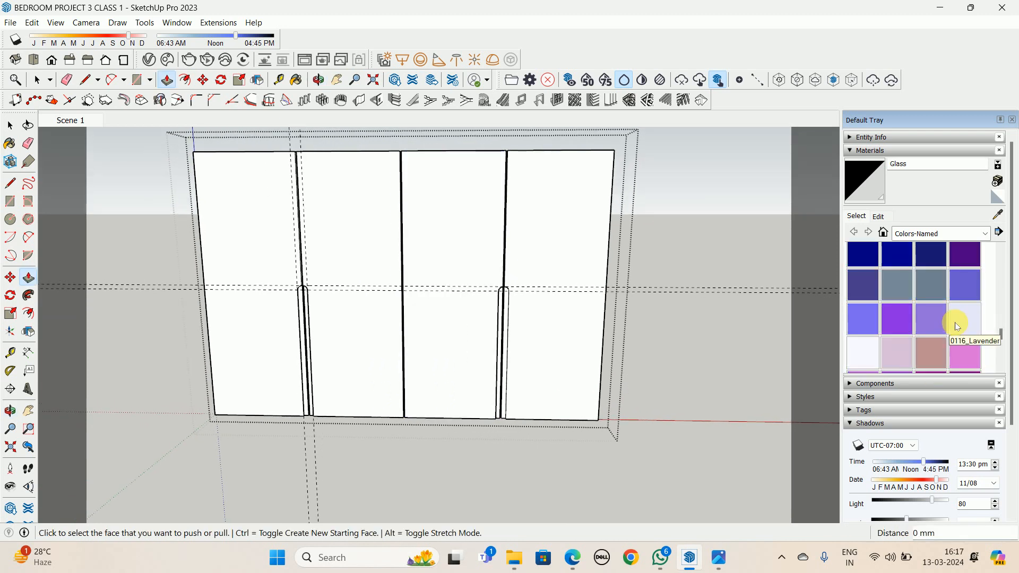
scroll(958, 319, down, 3)
scroll(950, 334, down, 2)
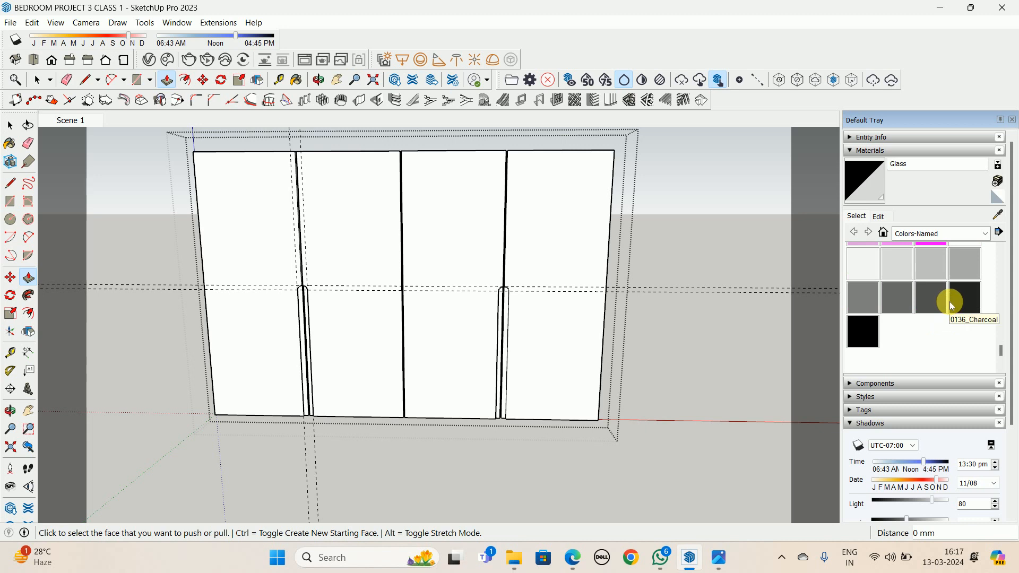
click(937, 305)
scroll(391, 325, up, 10)
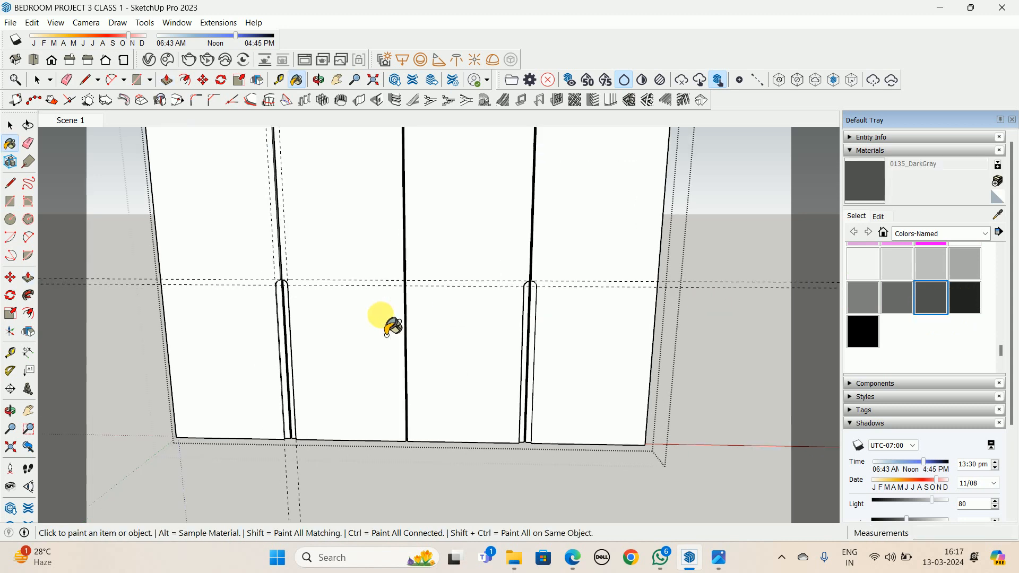
click(277, 313)
click(276, 314)
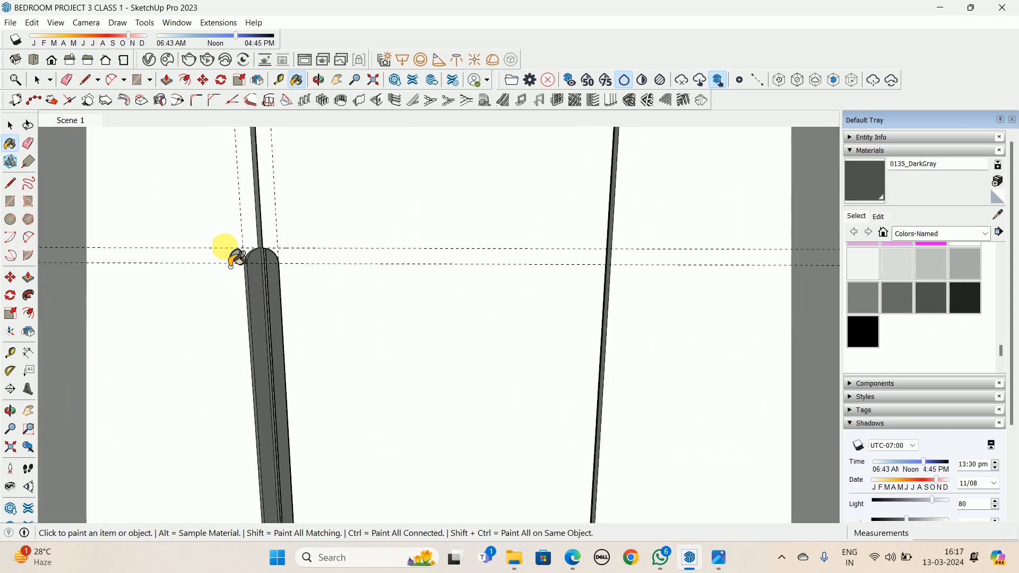
Paint the side walls of the first handle recess and the door groove above it with 0135_DarkGray
middle_drag(227, 250, 241, 260)
click(289, 279)
click(283, 318)
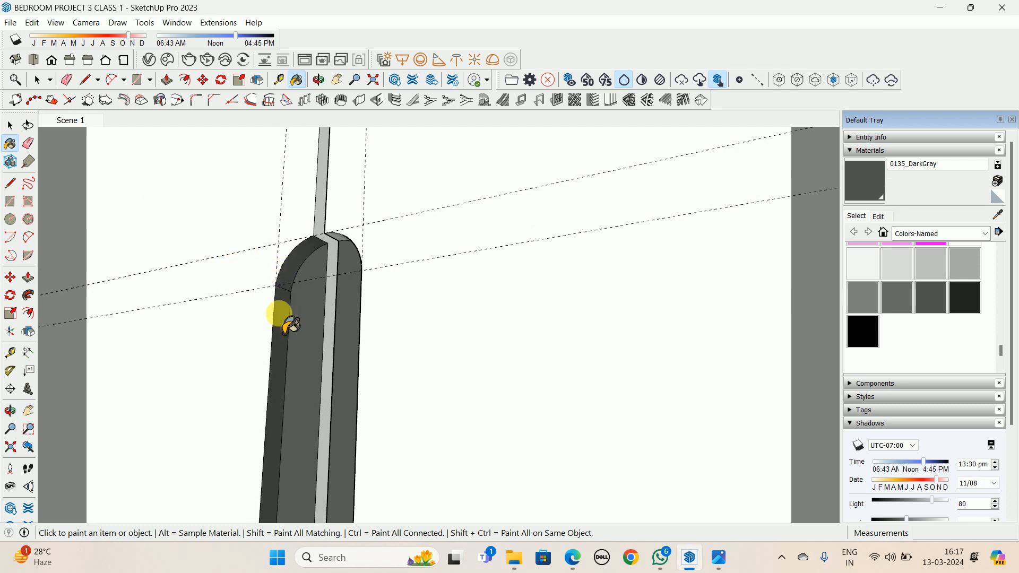
middle_drag(283, 318, 502, 325)
scroll(378, 290, up, 3)
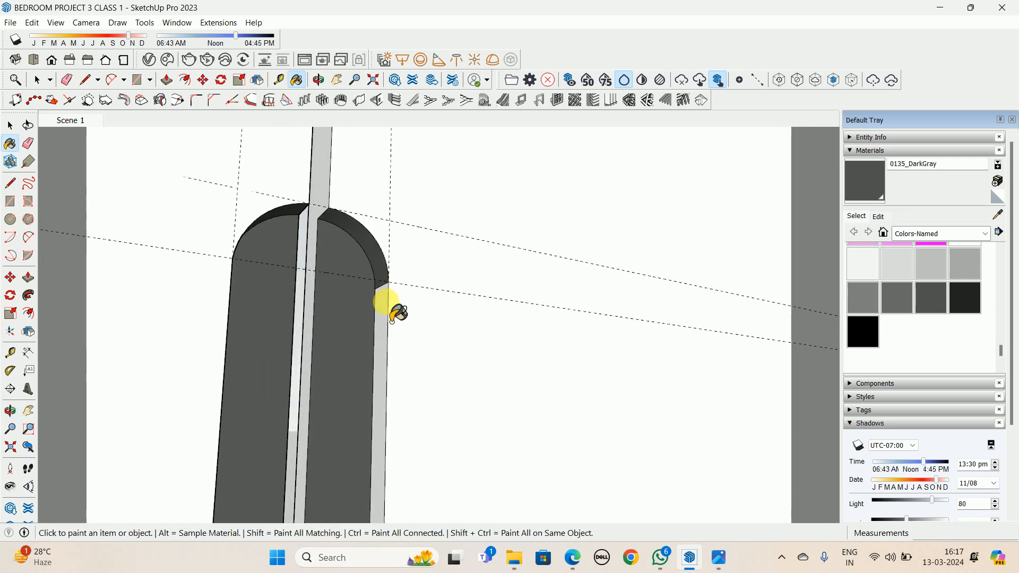
middle_drag(389, 319, 205, 271)
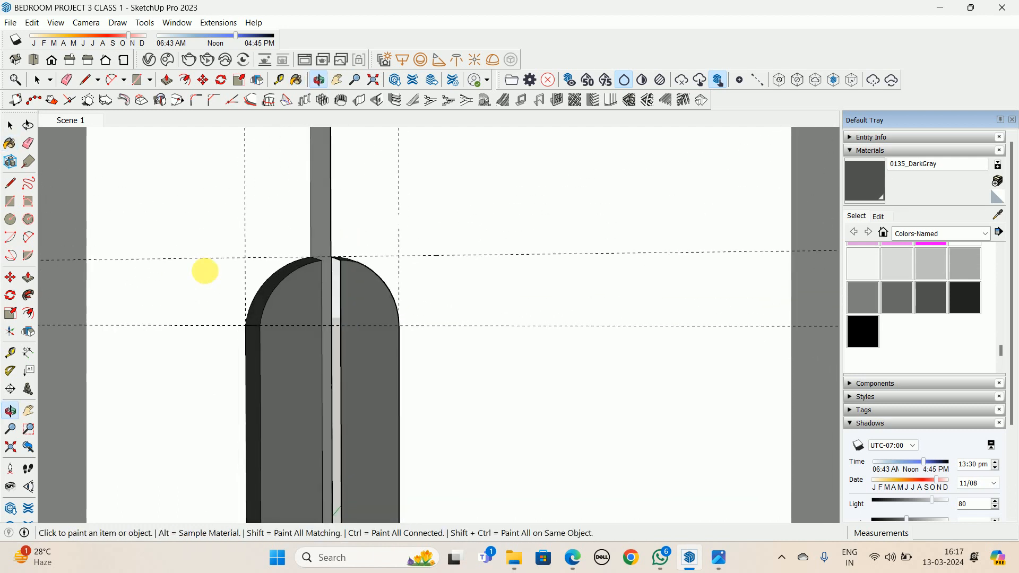
click(324, 226)
Try painting the groove at the middle door joint with 0135_DarkGray and undo each attempt
scroll(292, 273, down, 4)
shift+middle_drag(405, 344, 273, 311)
scroll(273, 311, down, 2)
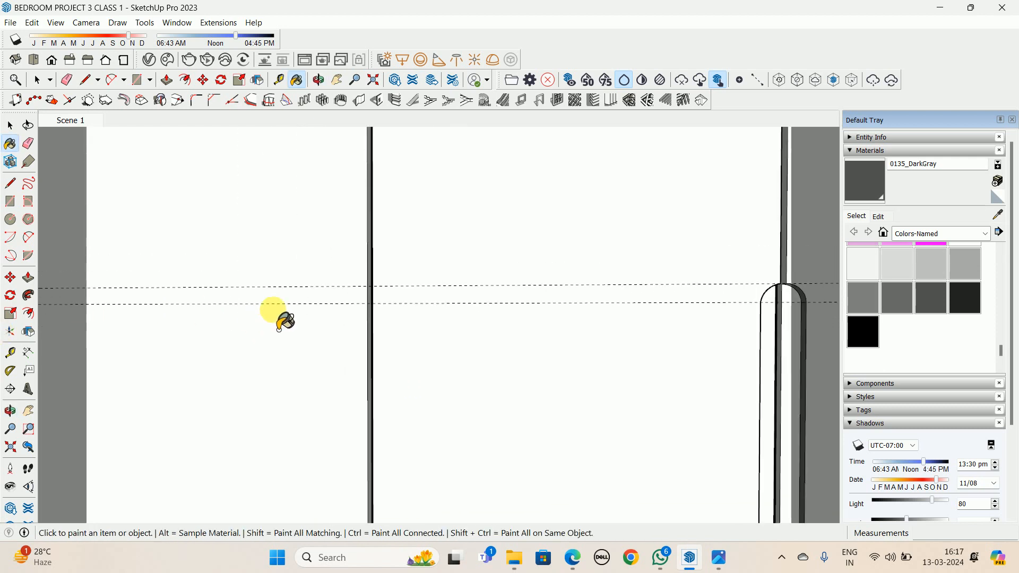
scroll(406, 331, down, 1)
scroll(402, 329, up, 2)
click(391, 291)
mouse_move(391, 292)
middle_down()
mouse_move(365, 298)
mouse_move(416, 285)
mouse_move(353, 291)
mouse_move(414, 268)
middle_up()
key(ctrl+z)
scroll(388, 281, up, 3)
click(385, 275)
key(ctrl+z)
click(410, 261)
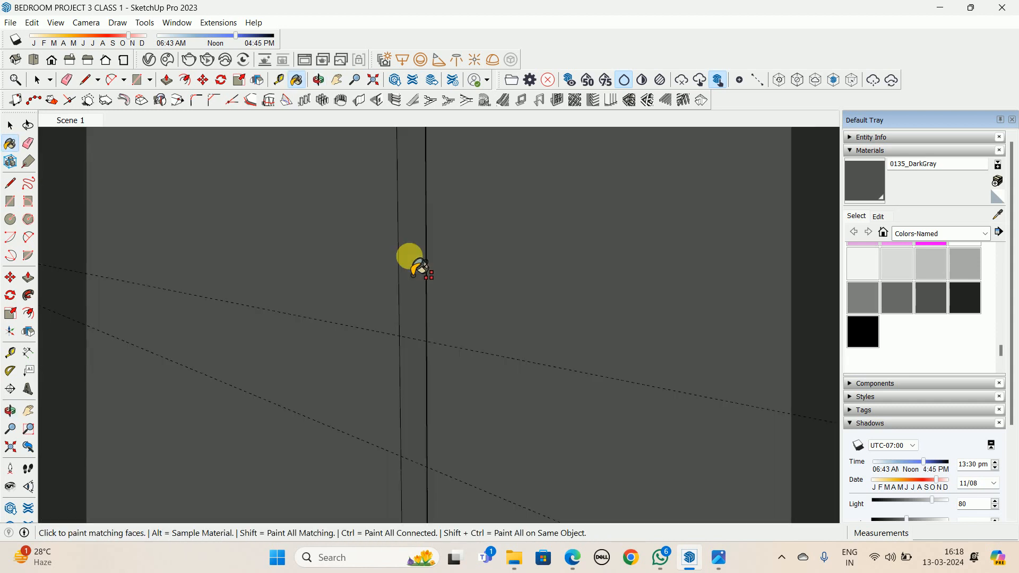
key(ctrl+z)
Paint the inner faces of the groove at the middle door joint with 0135_DarkGray
key(space)
click(417, 275)
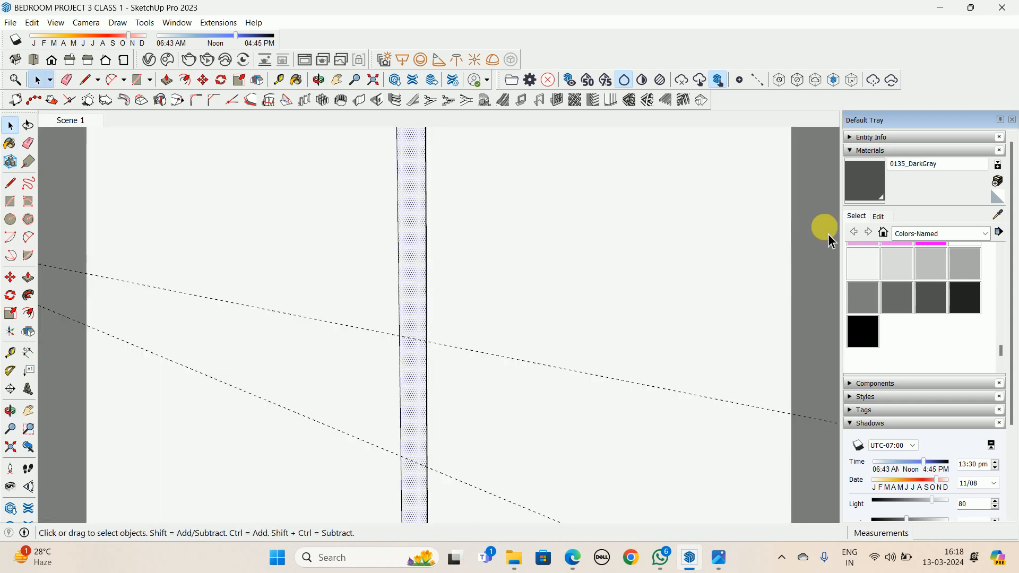
click(865, 182)
middle_drag(463, 265, 417, 281)
click(397, 287)
middle_drag(312, 303, 528, 325)
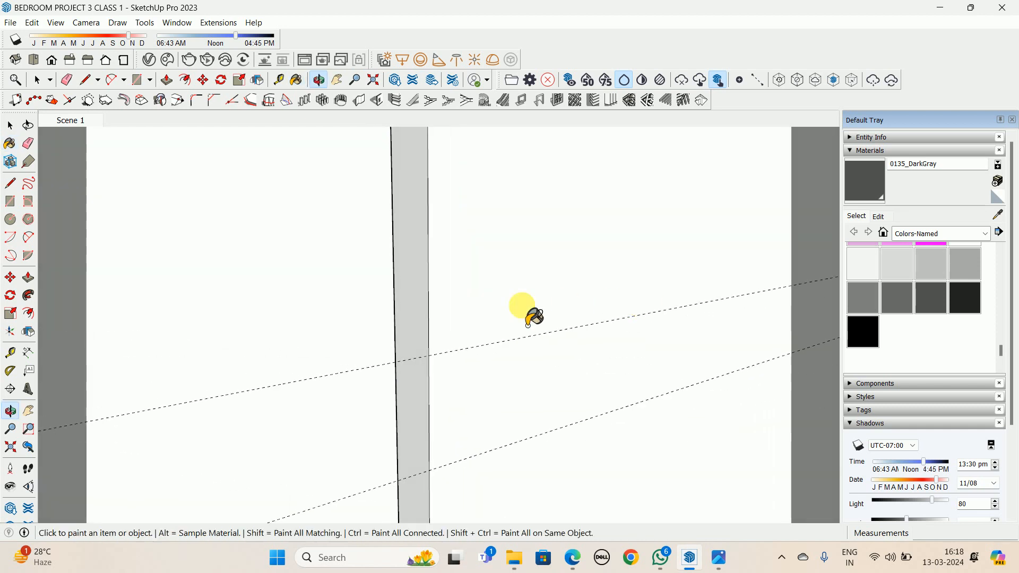
click(402, 291)
Paint the faces and side walls of the second handle recess and the groove above it with 0135_DarkGray
mouse_move(416, 276)
middle_down()
mouse_move(416, 260)
mouse_move(545, 264)
mouse_move(505, 300)
mouse_move(535, 273)
mouse_move(268, 291)
mouse_move(393, 282)
middle_up()
click(539, 304)
click(375, 266)
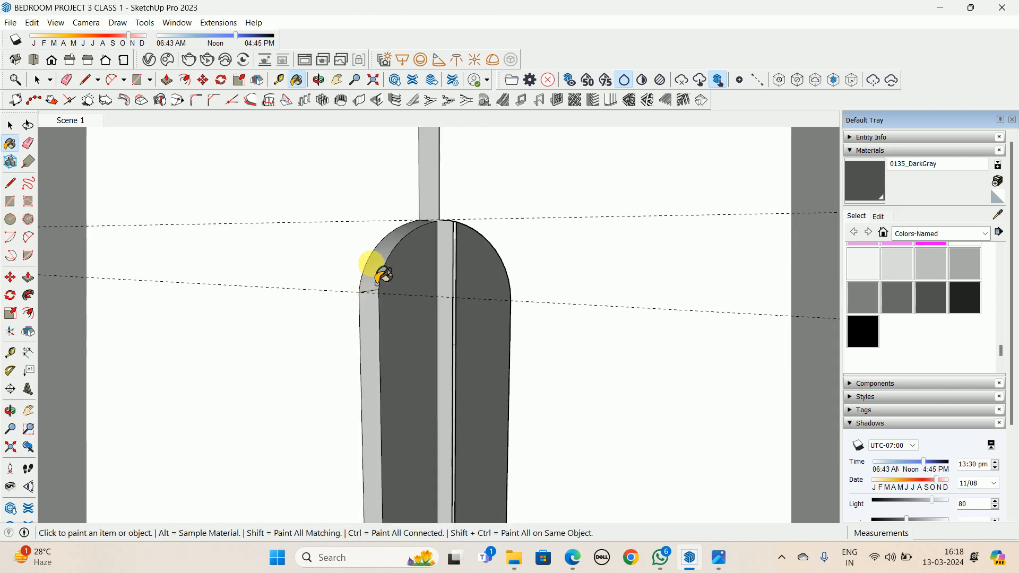
click(372, 314)
click(420, 208)
mouse_move(428, 239)
middle_down()
mouse_move(619, 261)
mouse_move(460, 207)
middle_up()
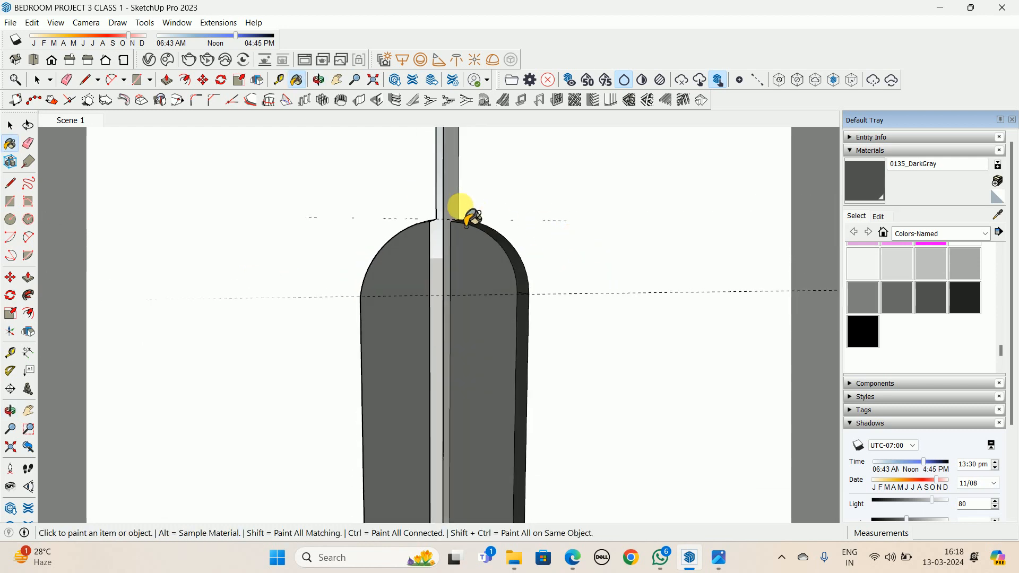
Leave the door group to bring back the whole bedroom model and delete all guides
scroll(467, 217, down, 10)
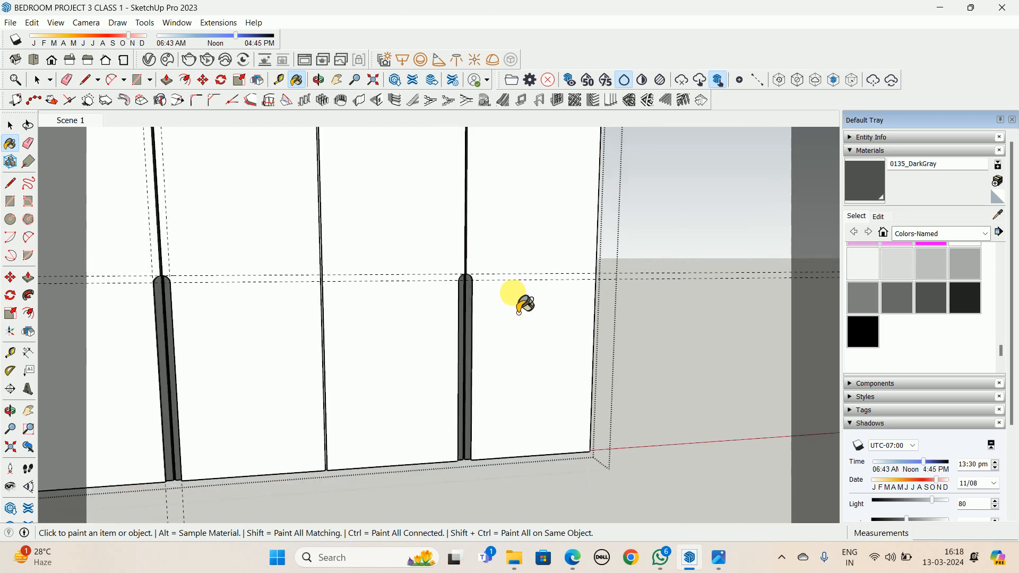
scroll(518, 311, down, 5)
middle_drag(515, 312, 437, 307)
scroll(437, 306, down, 3)
key(space)
key(Escape)
middle_drag(382, 326, 483, 327)
click(32, 23)
click(75, 130)
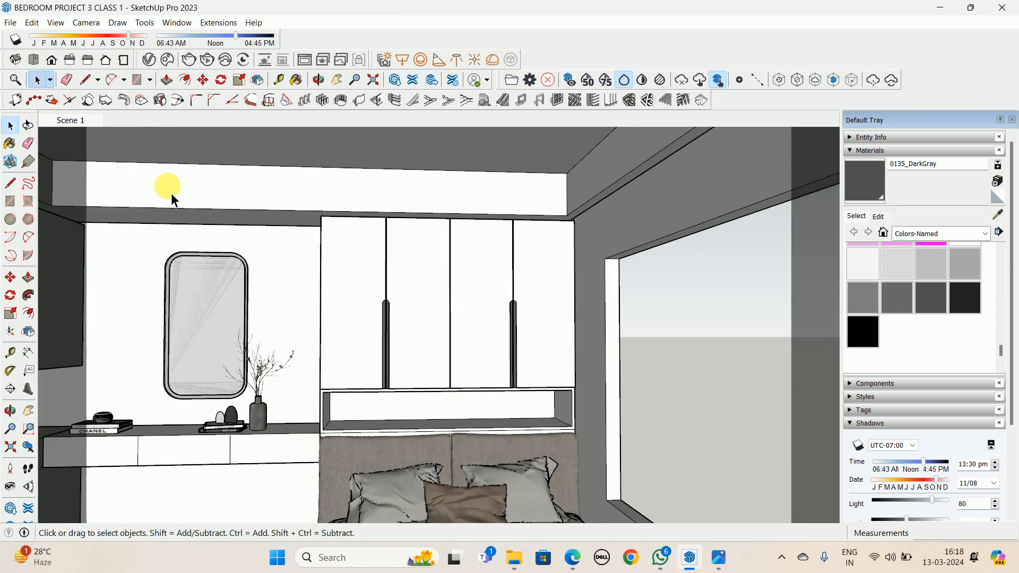
Open the door group above the bed and move its lower edges together with both handle recesses by 23 mm
middle_drag(170, 193, 522, 360)
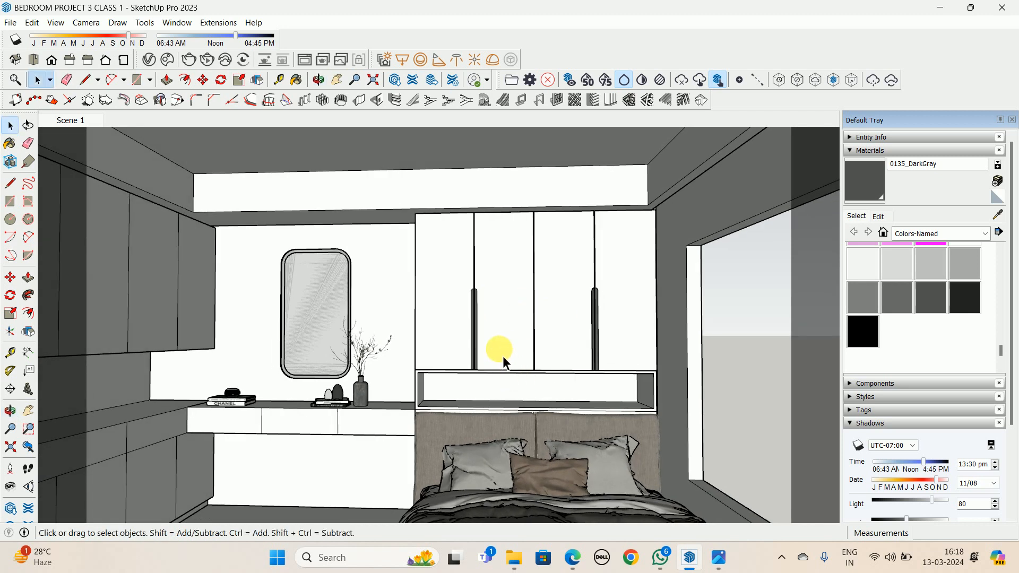
double_click(506, 363)
drag(347, 252, 821, 459)
middle_drag(518, 391, 560, 373)
scroll(480, 357, up, 1)
key(m)
click(503, 381)
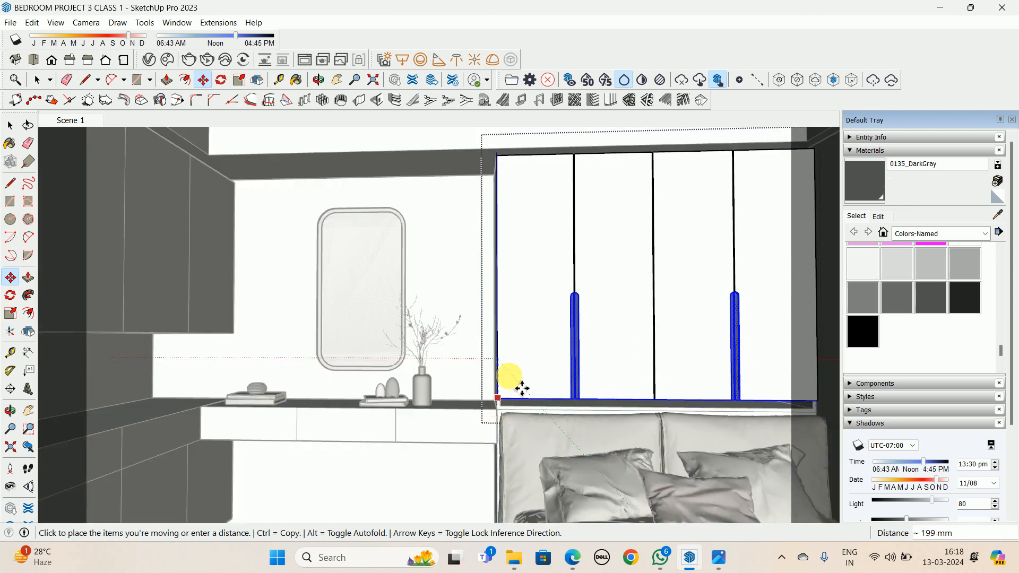
scroll(519, 346, up, 3)
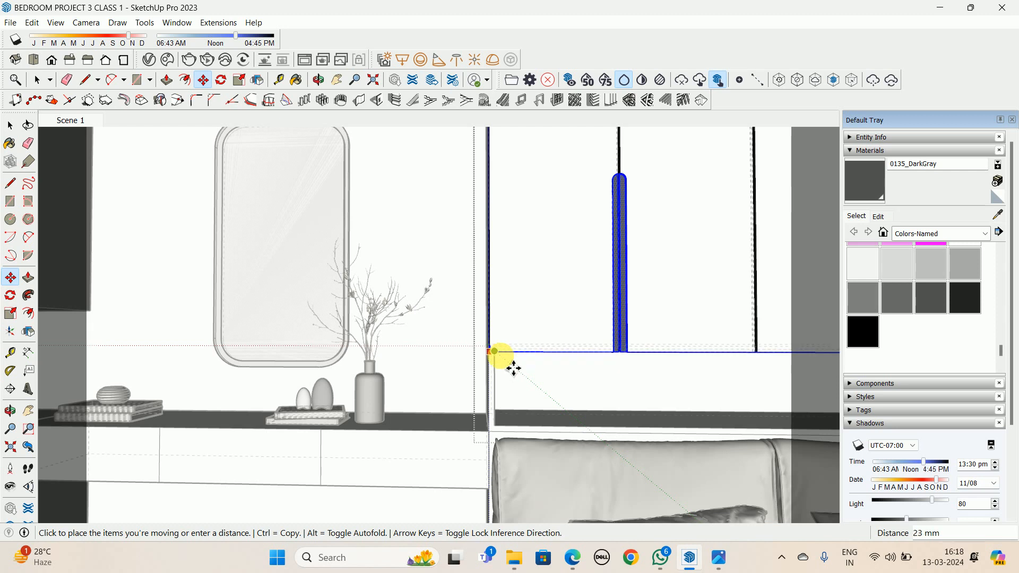
scroll(510, 366, up, 3)
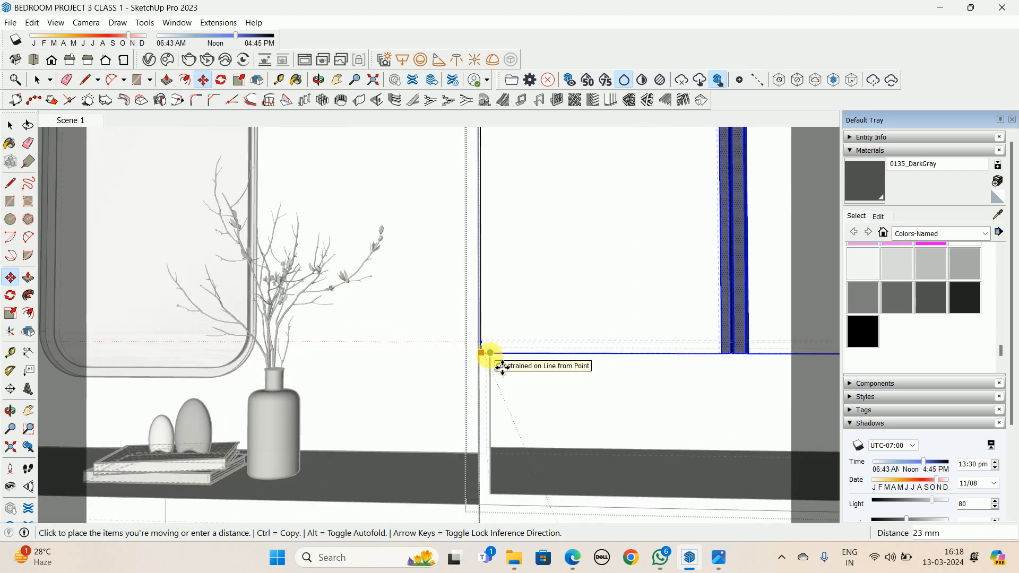
click(503, 368)
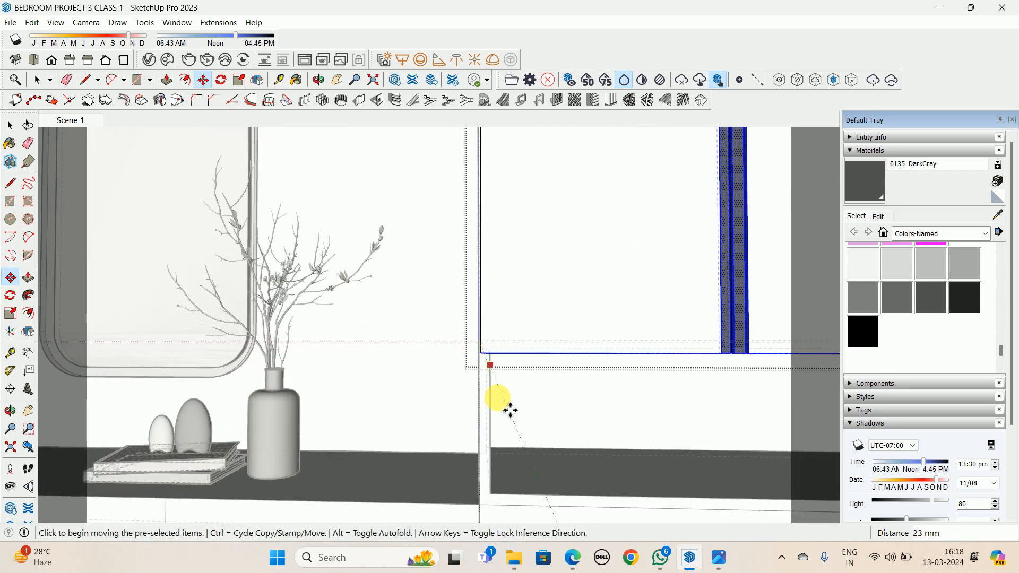
Check the reference photo of the wardrobe and compare the modelled doors and the niche below them with it
click(713, 562)
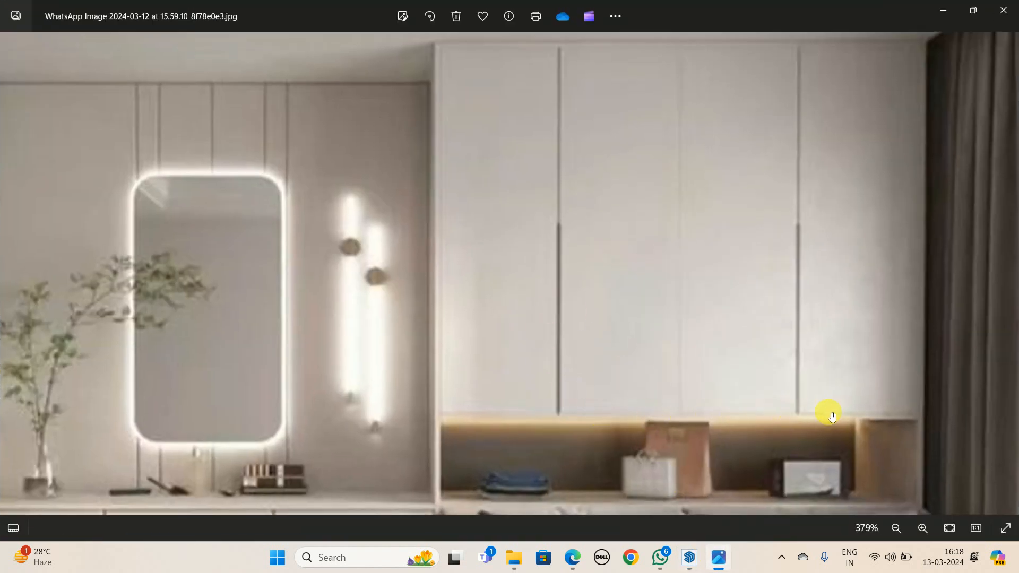
click(943, 10)
scroll(653, 335, down, 3)
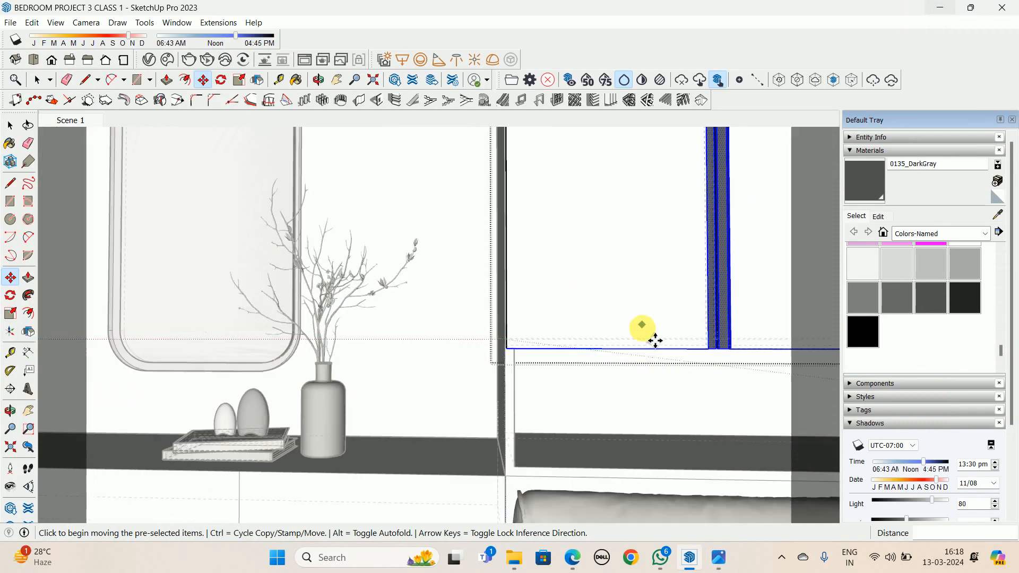
shift+middle_drag(654, 304, 359, 420)
scroll(408, 349, up, 1)
key(space)
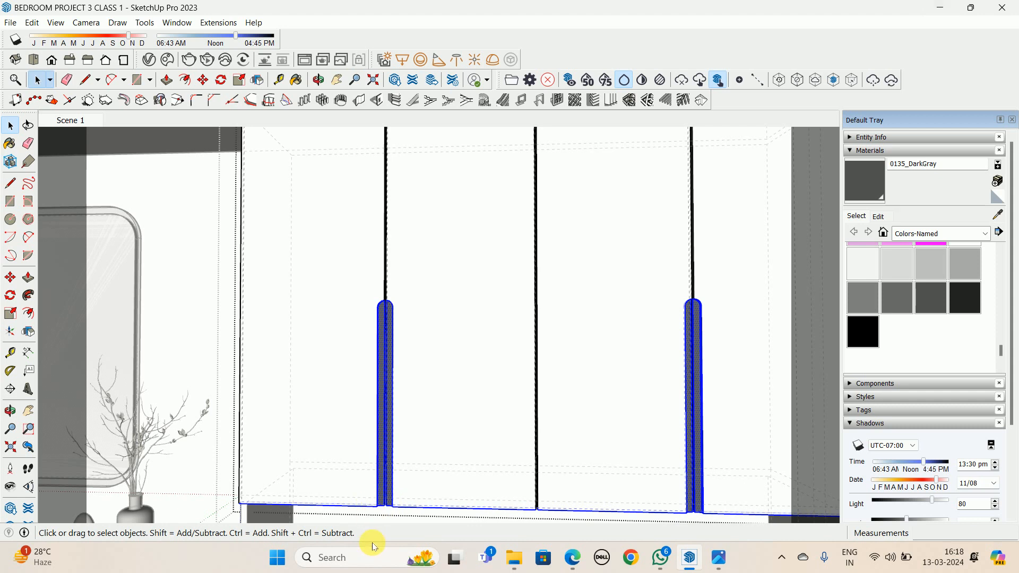
scroll(558, 472, down, 4)
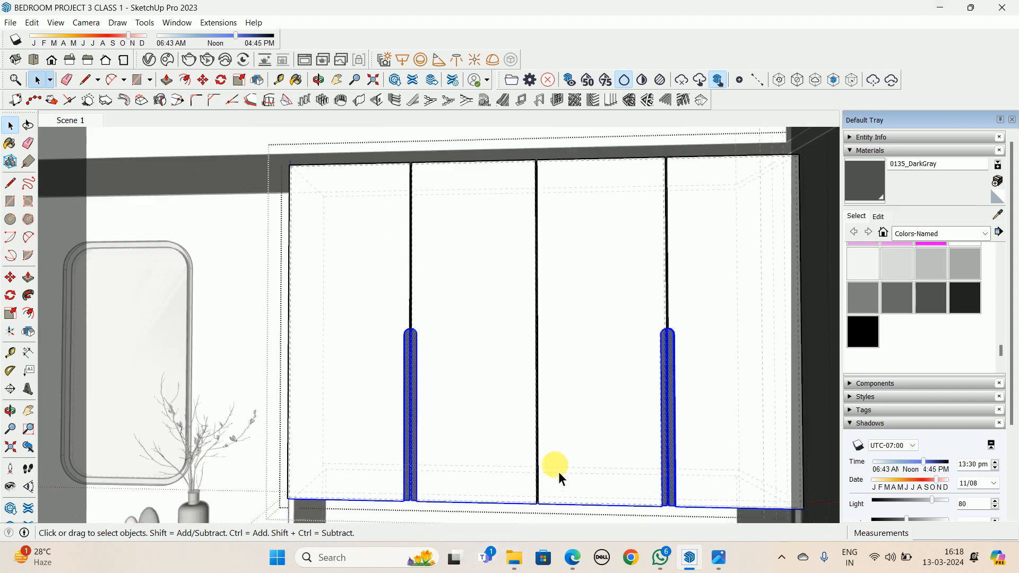
mouse_move(527, 351)
middle_down()
mouse_move(579, 385)
mouse_move(486, 337)
mouse_move(596, 334)
mouse_move(599, 317)
middle_up()
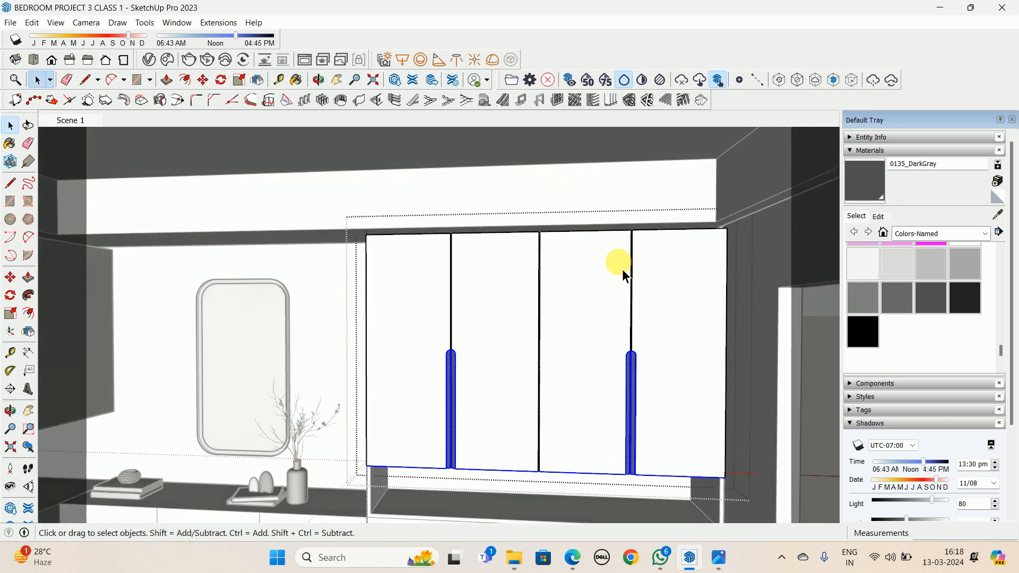
middle_drag(622, 269, 427, 323)
Open the cabinet body behind the doors and offset each of its four tall front faces 10 mm inward
double_click(419, 296)
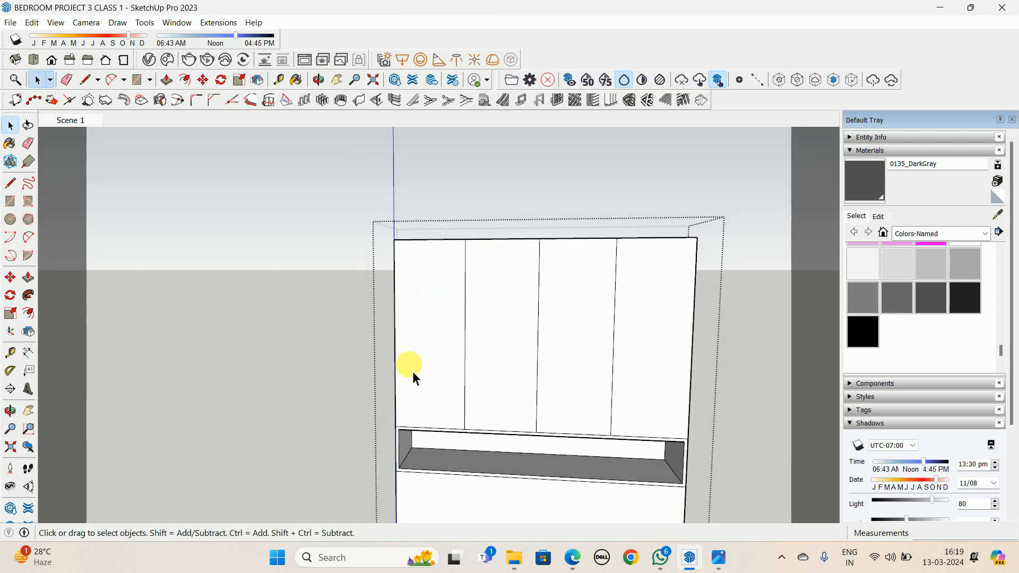
key(f)
click(427, 263)
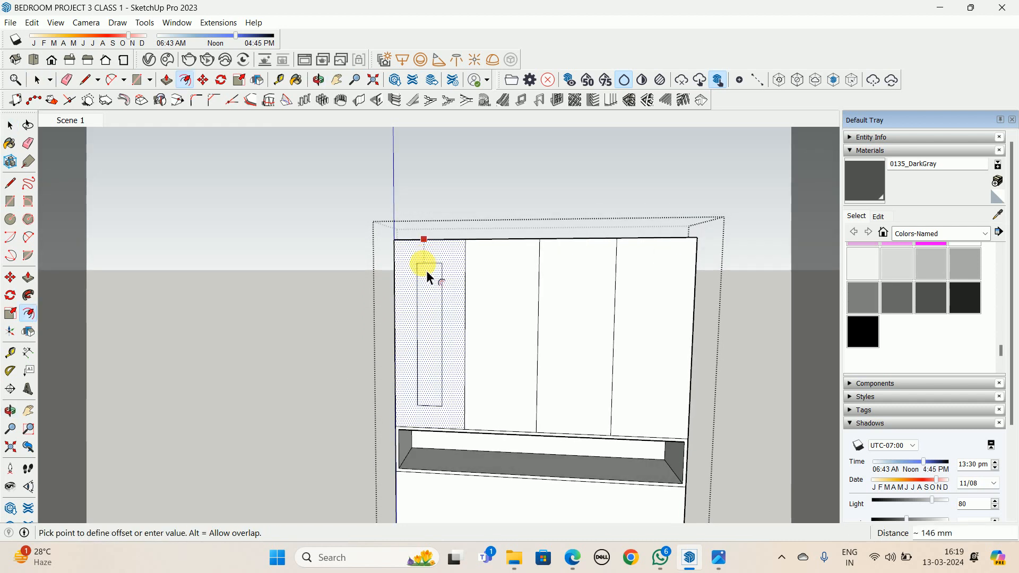
key(Escape)
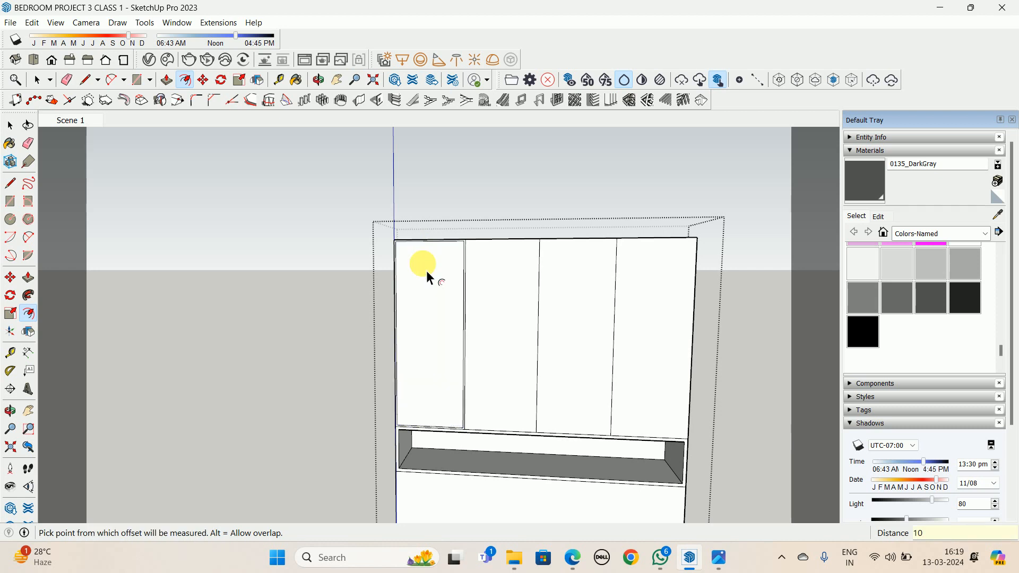
click(512, 254)
click(510, 252)
click(546, 250)
click(568, 264)
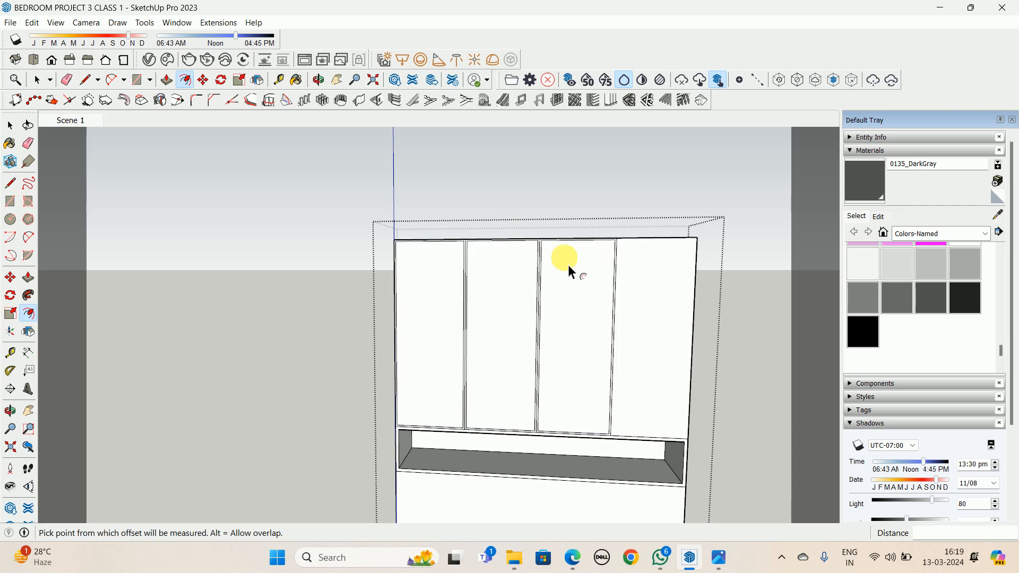
double_click(667, 281)
Push the four inset front faces of the overhead cabinet back 430 mm to hollow out its compartments
middle_drag(530, 311, 740, 341)
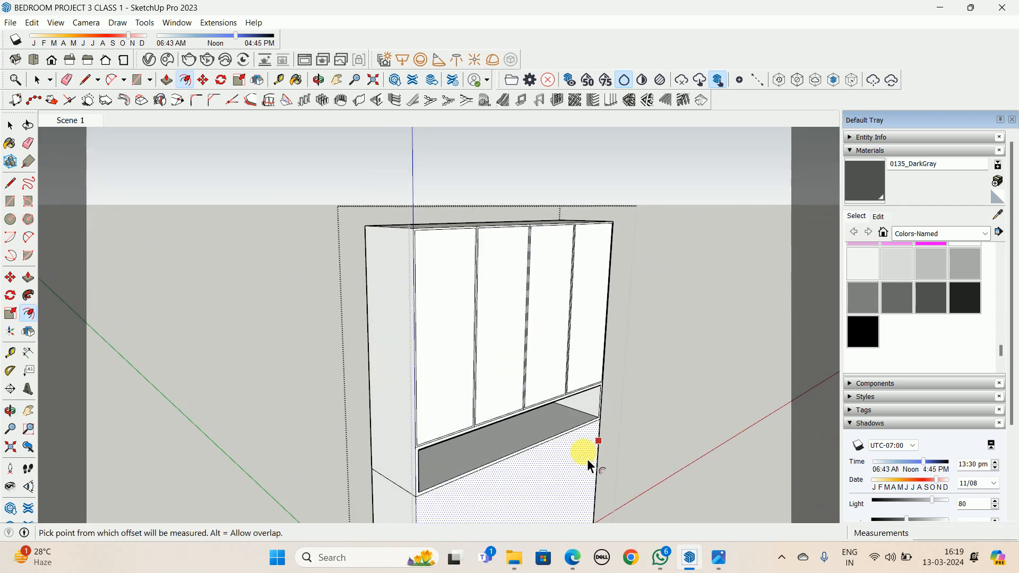
key(p)
scroll(580, 428, up, 5)
click(455, 404)
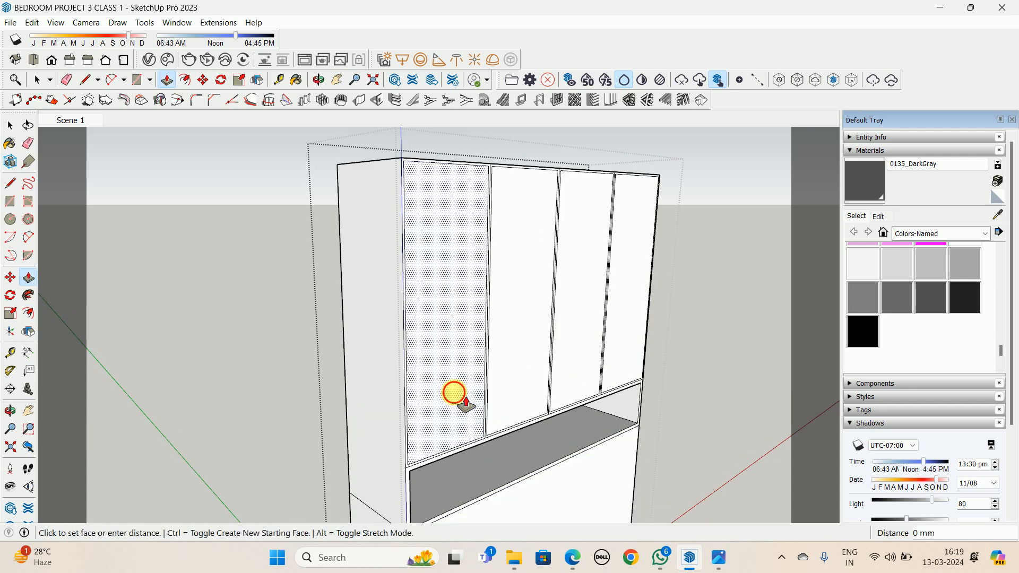
middle_drag(455, 393, 423, 471)
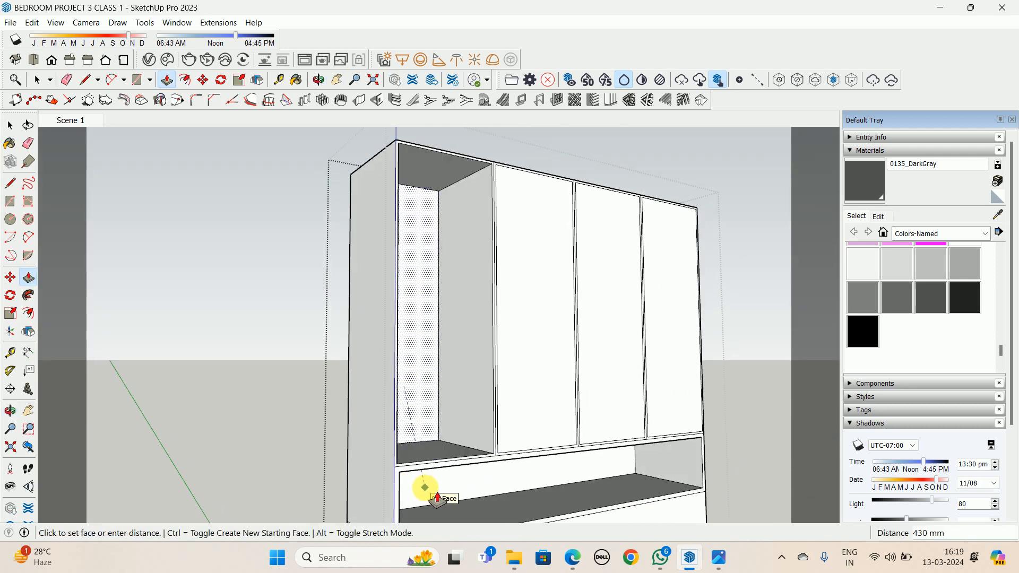
click(425, 487)
double_click(515, 357)
double_click(588, 321)
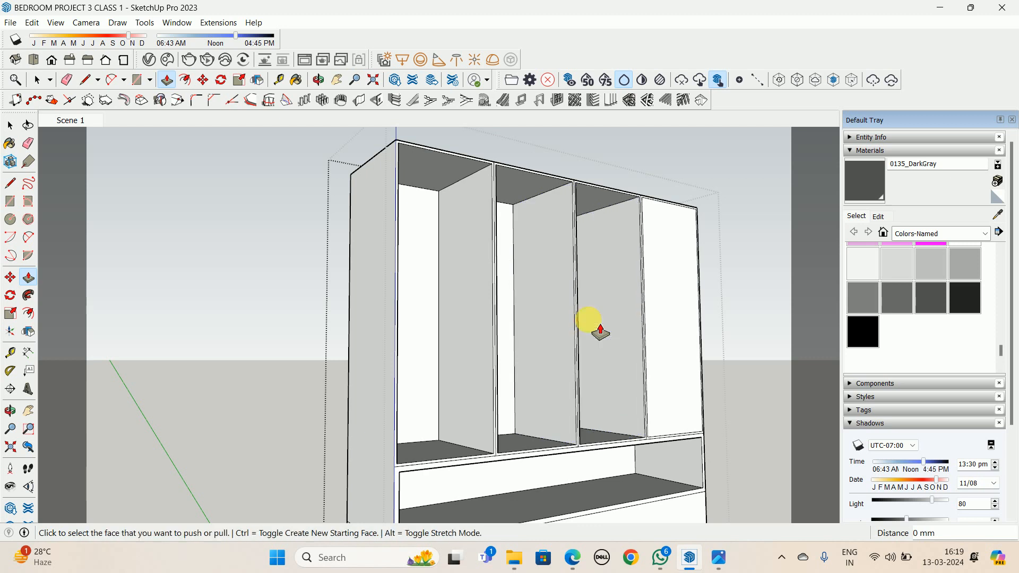
double_click(662, 309)
Erase the leftover centre lines on the front edges of the three partitions between the overhead compartments
middle_drag(658, 312, 517, 387)
scroll(414, 237, up, 3)
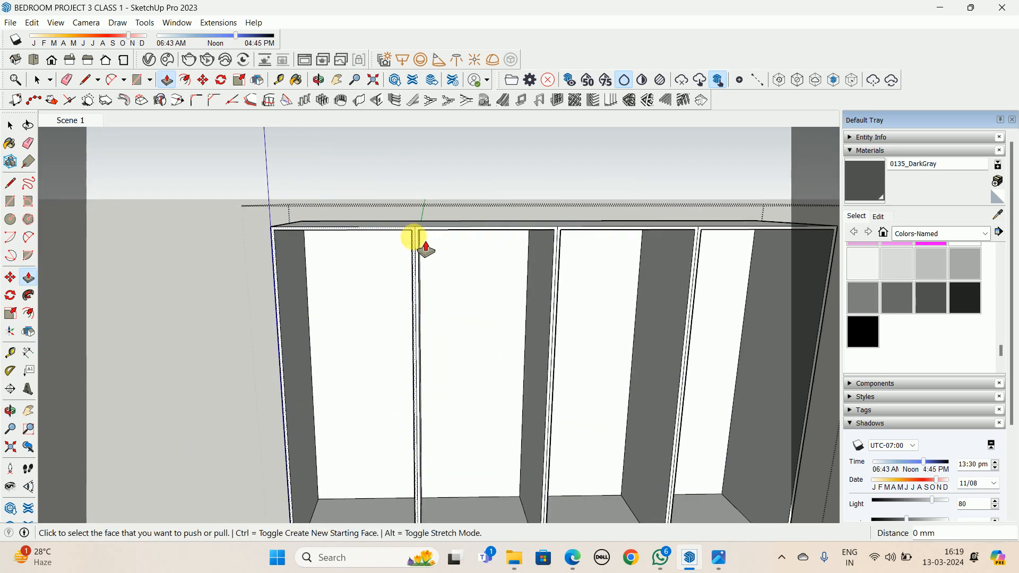
scroll(414, 237, up, 5)
key(e)
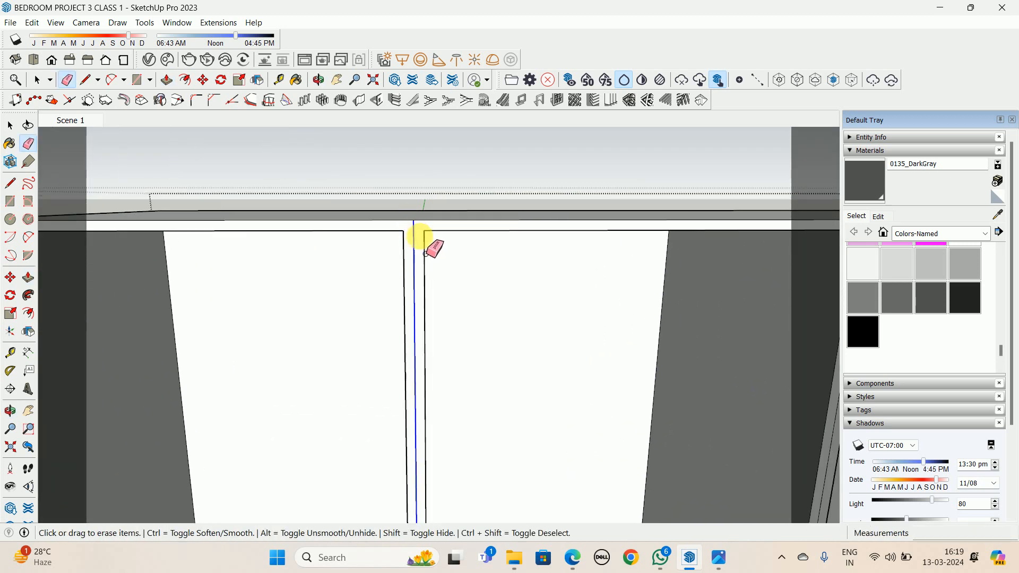
drag(420, 236, 438, 232)
shift+middle_drag(580, 253, 254, 296)
scroll(237, 304, up, 2)
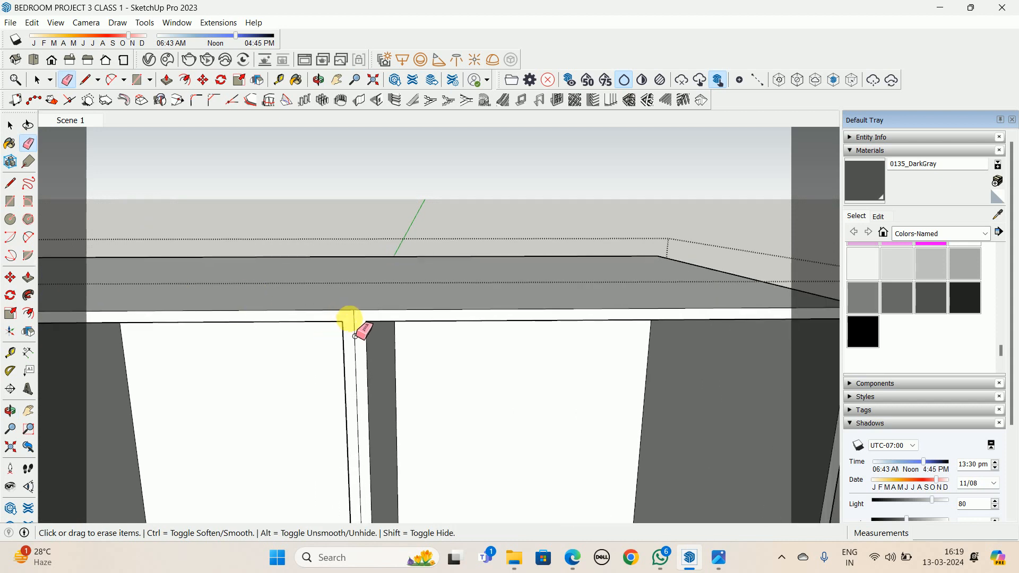
click(354, 336)
mouse_move(357, 324)
middle_down()
mouse_move(335, 346)
mouse_move(604, 303)
middle_up()
scroll(742, 272, up, 3)
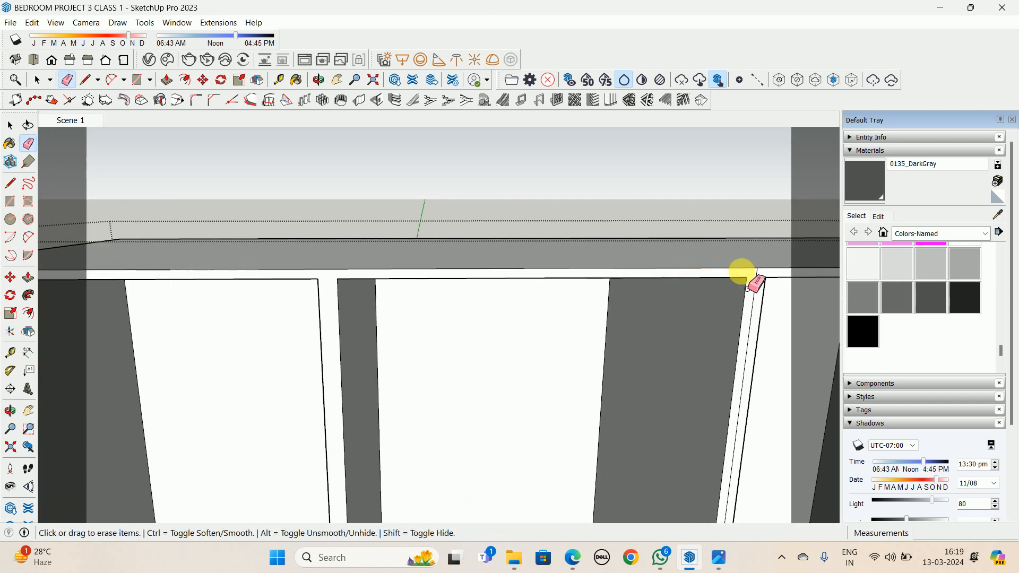
click(754, 280)
Lower the inner top faces of the overhead compartments by 18 mm
scroll(580, 341, down, 5)
mouse_move(580, 342)
middle_down()
mouse_move(619, 194)
mouse_move(511, 292)
mouse_move(496, 330)
middle_up()
text(p)
text(1)
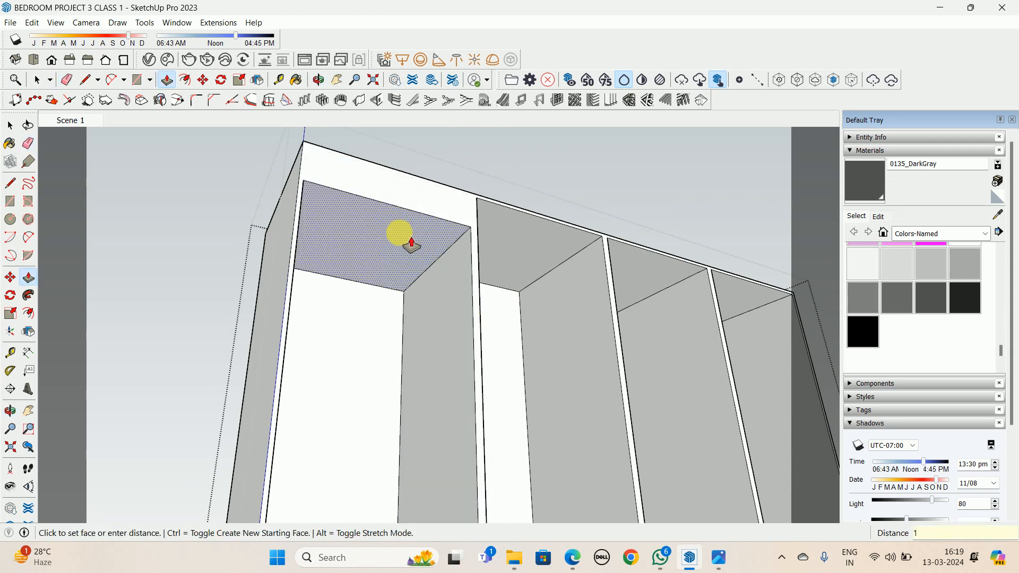
text(8)
key(Return)
double_click(517, 232)
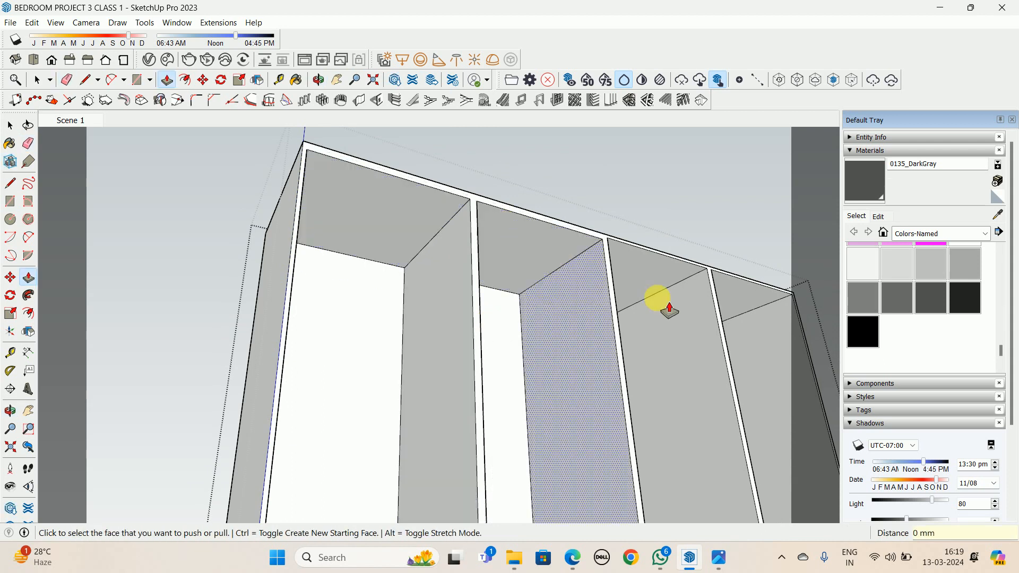
double_click(652, 280)
middle_drag(757, 296, 594, 342)
scroll(569, 308, down, 5)
Leave the cabinet group and examine the overhead wardrobe within the whole bedroom from several angles
key(space)
key(Escape)
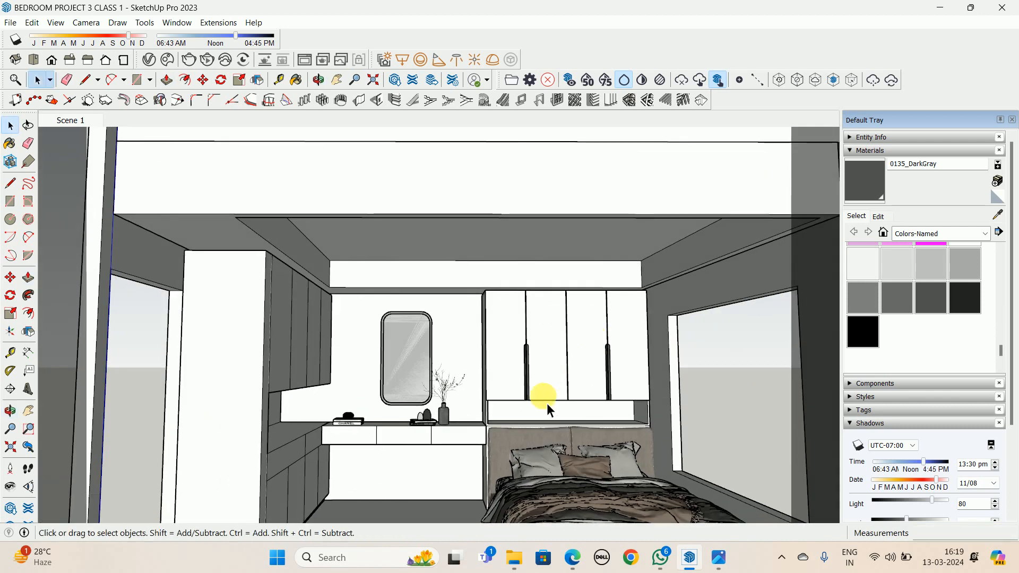
scroll(529, 387, up, 3)
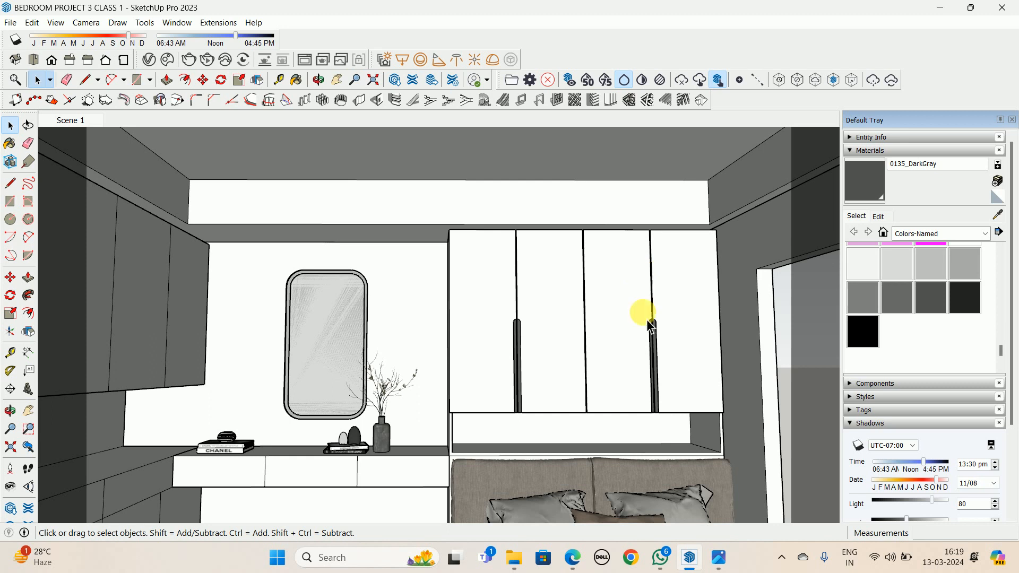
middle_drag(536, 419, 478, 478)
scroll(455, 499, up, 3)
scroll(455, 499, down, 5)
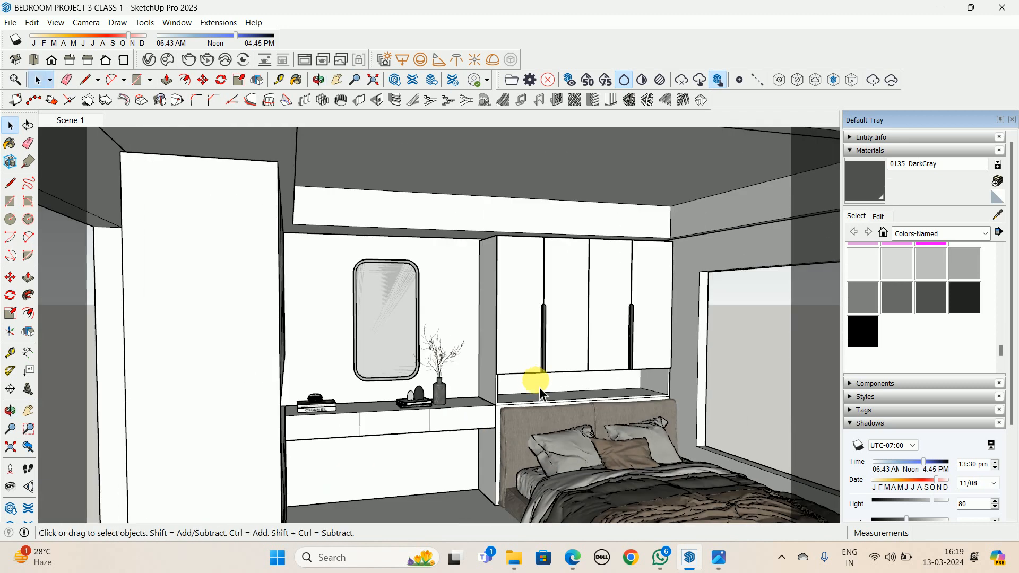
middle_drag(537, 382, 544, 343)
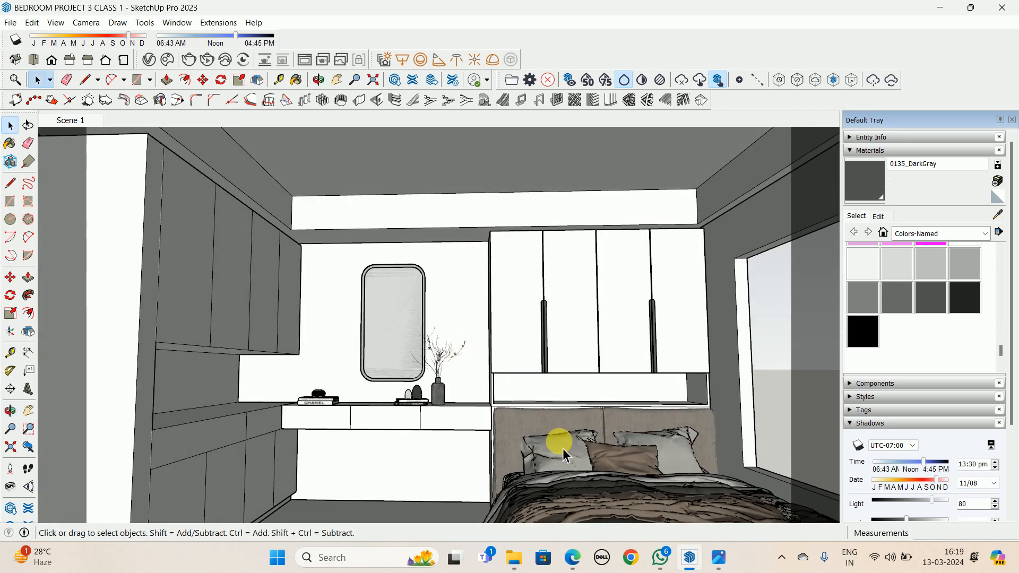
middle_drag(554, 412, 554, 445)
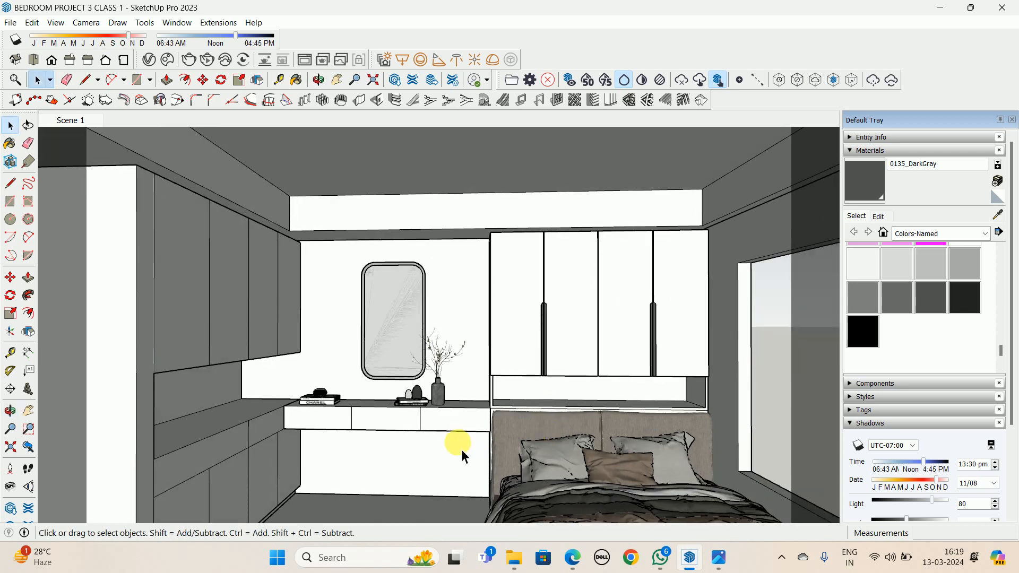
Open the three-drawer dressing table unit below the mirror for editing
scroll(431, 436, up, 3)
middle_drag(406, 437, 488, 411)
click(489, 409)
scroll(479, 401, up, 2)
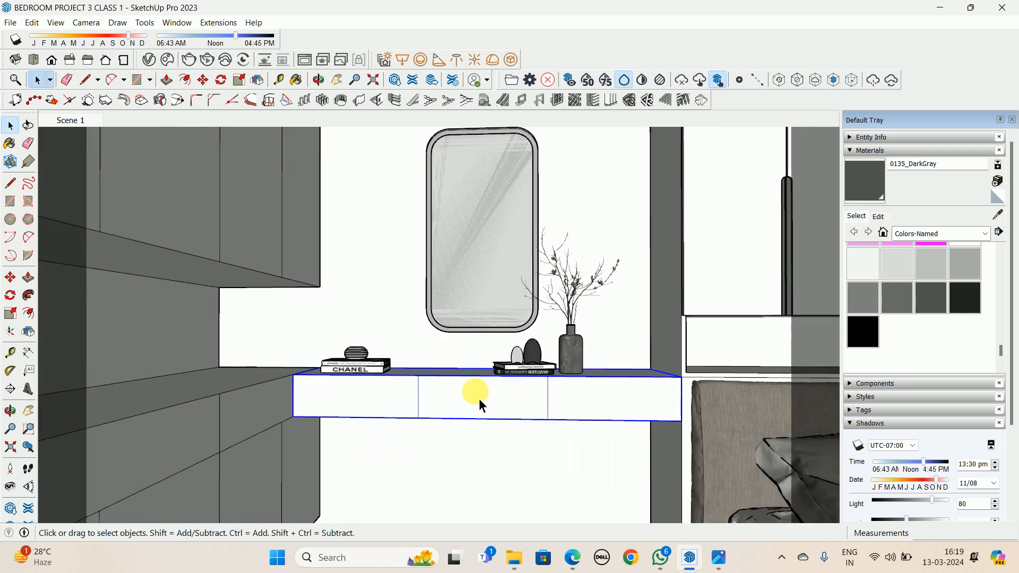
double_click(478, 400)
scroll(419, 412, up, 3)
Check the dressing table's drawer fronts and tabletop edge in the reference photo, then return to the model
click(719, 557)
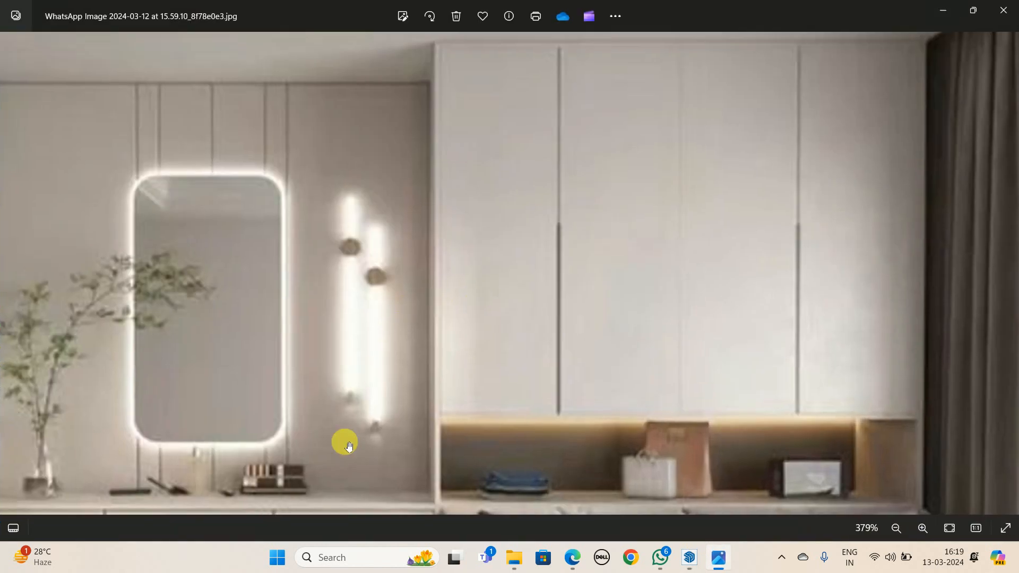
drag(342, 439, 610, 289)
scroll(274, 344, up, 5)
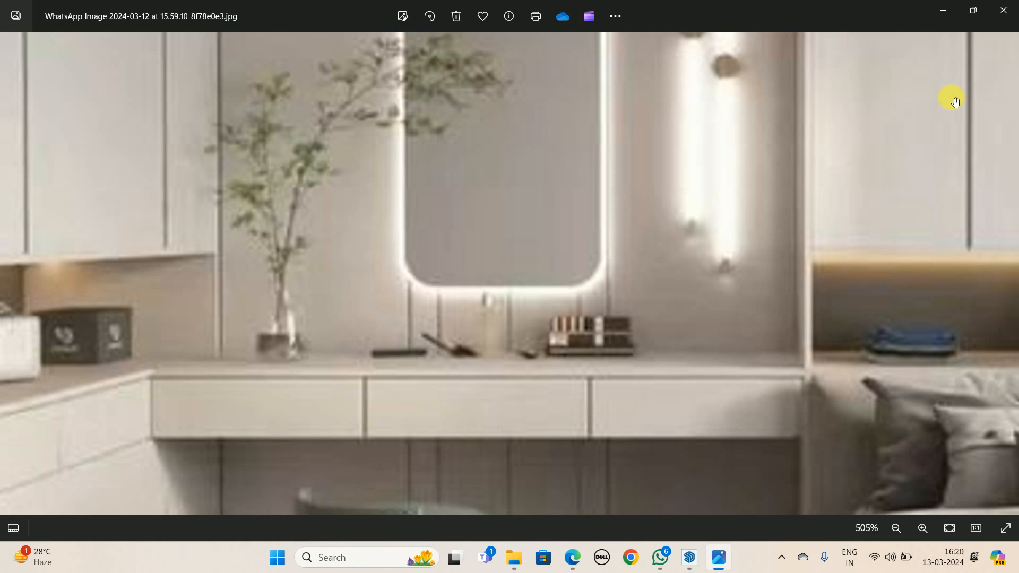
click(943, 10)
Copy the three upper front edges of the drawer unit 25 mm downward to mark the tabletop thickness
mouse_move(584, 239)
middle_down()
mouse_move(501, 369)
mouse_move(617, 433)
mouse_move(448, 337)
middle_up()
key(p)
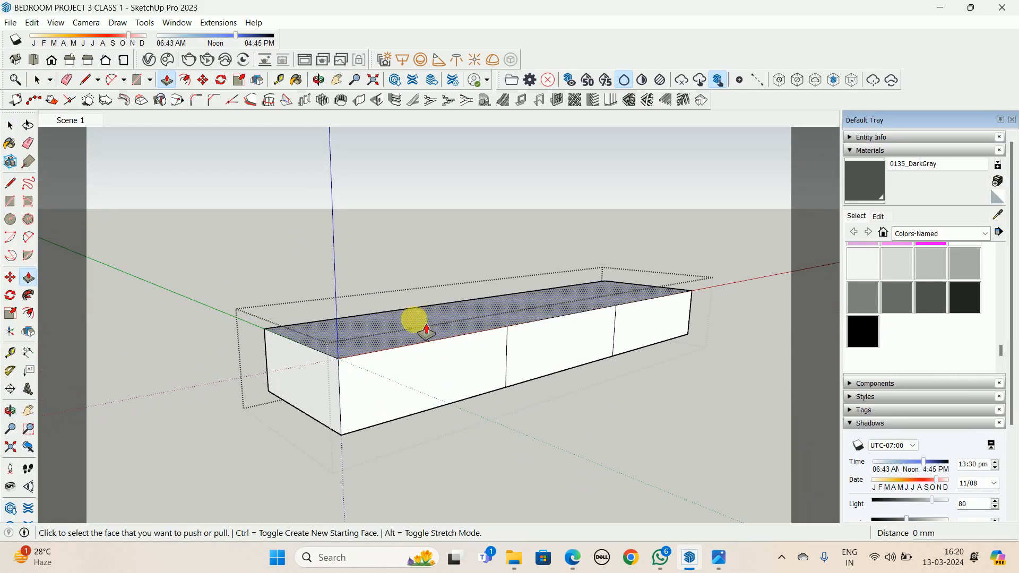
key(space)
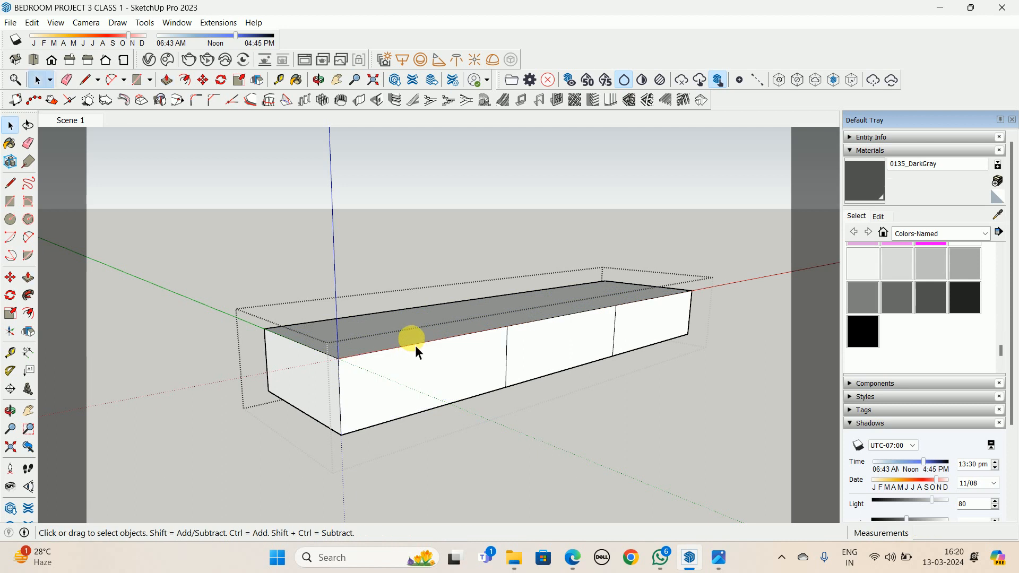
click(430, 345)
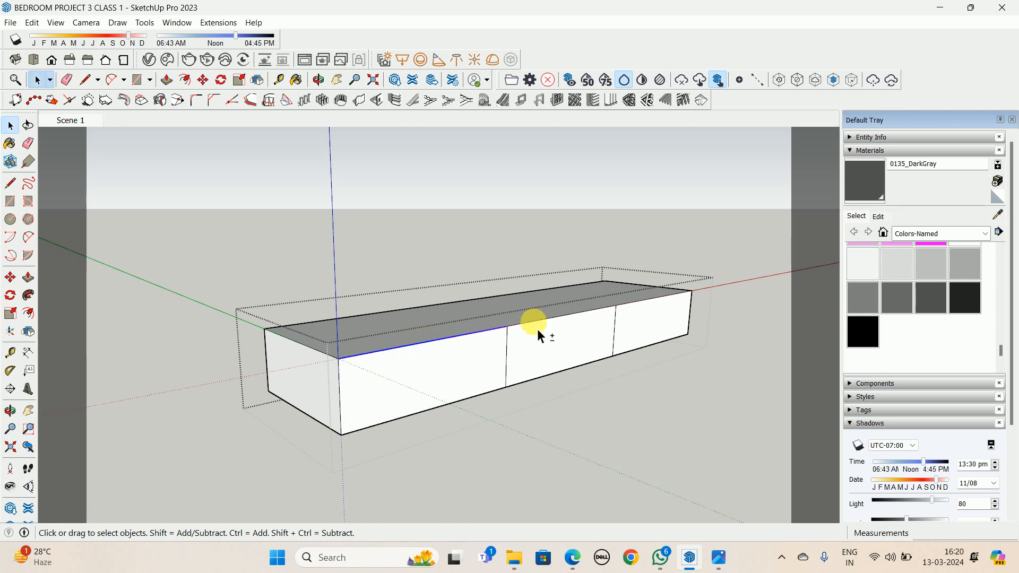
shift+click(617, 316)
shift+click(629, 311)
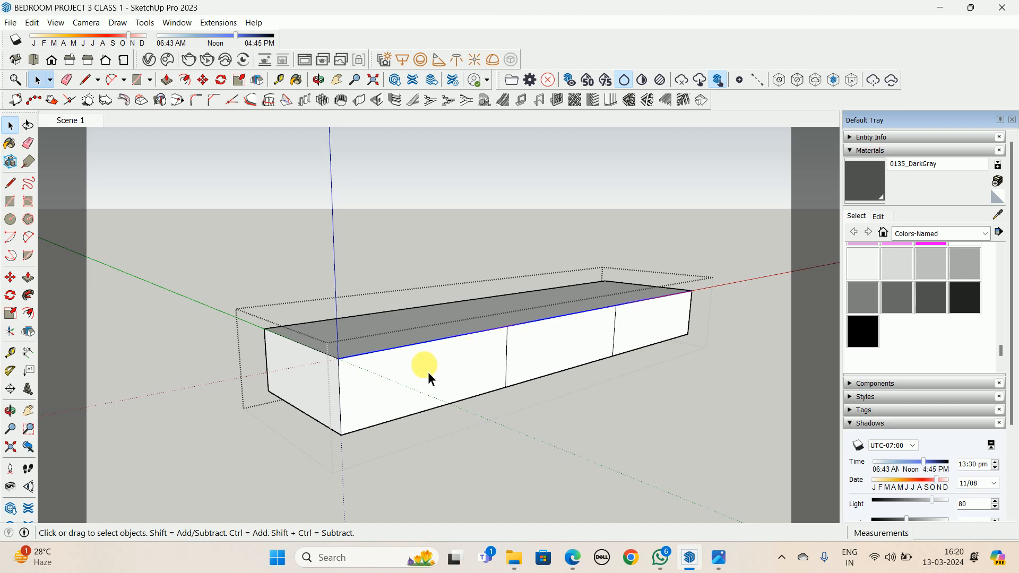
key(m)
scroll(367, 379, up, 2)
key(ctrl)
click(336, 352)
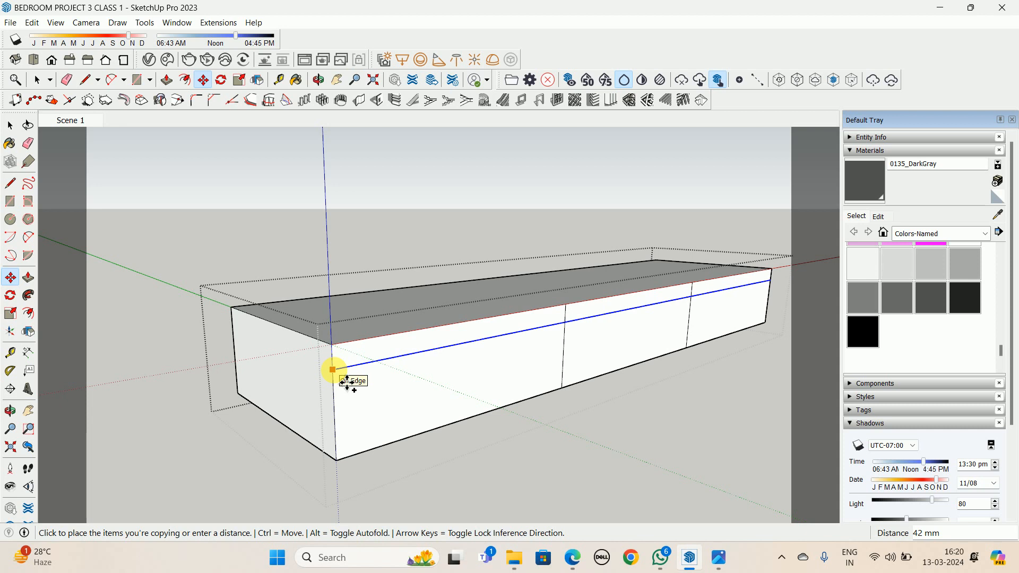
key(Return)
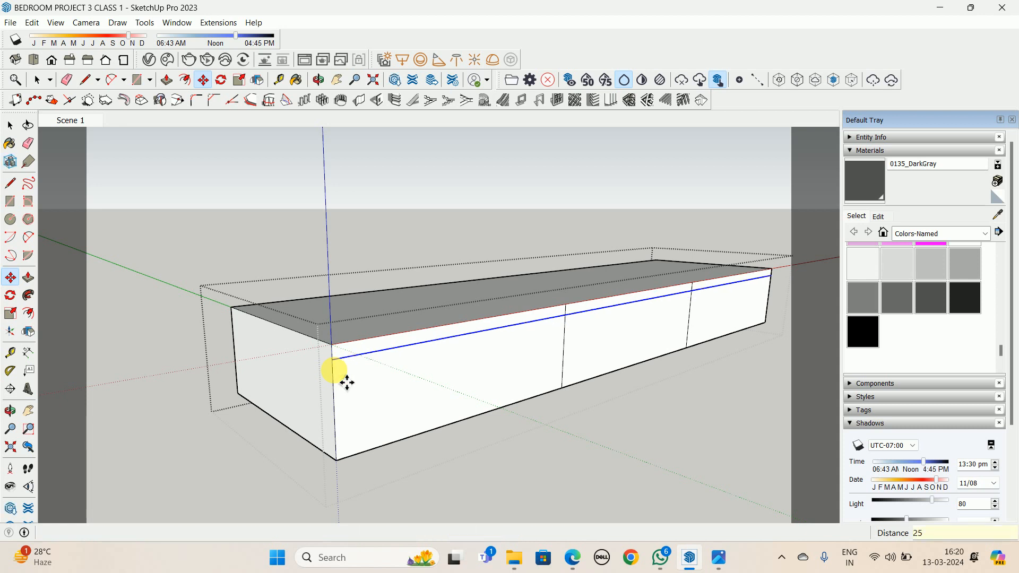
Copy the tabletop thickness line 5 mm upward across the drawer unit's front to mark a narrow gap strip
scroll(348, 384, up, 3)
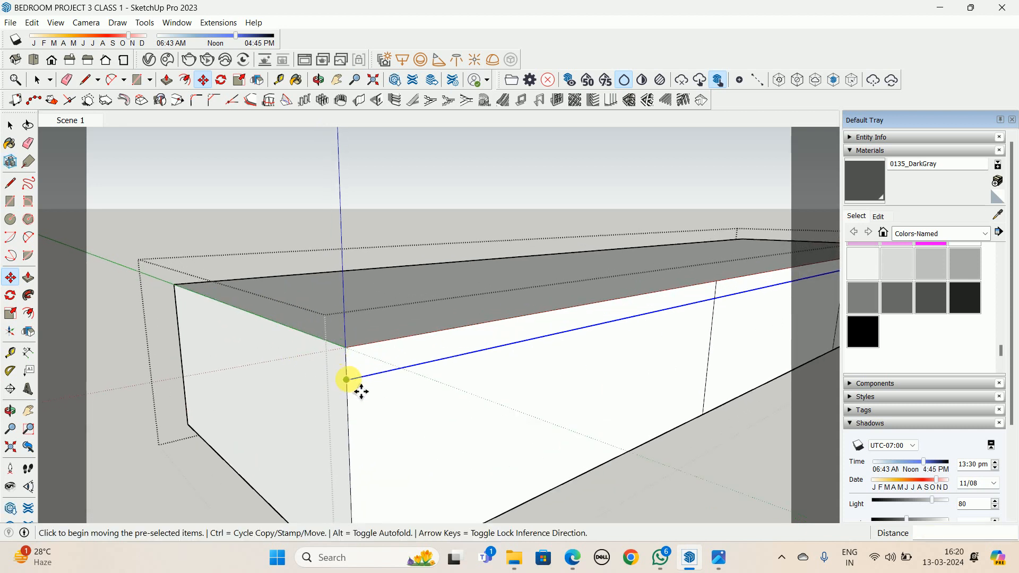
click(361, 392)
key(ctrl)
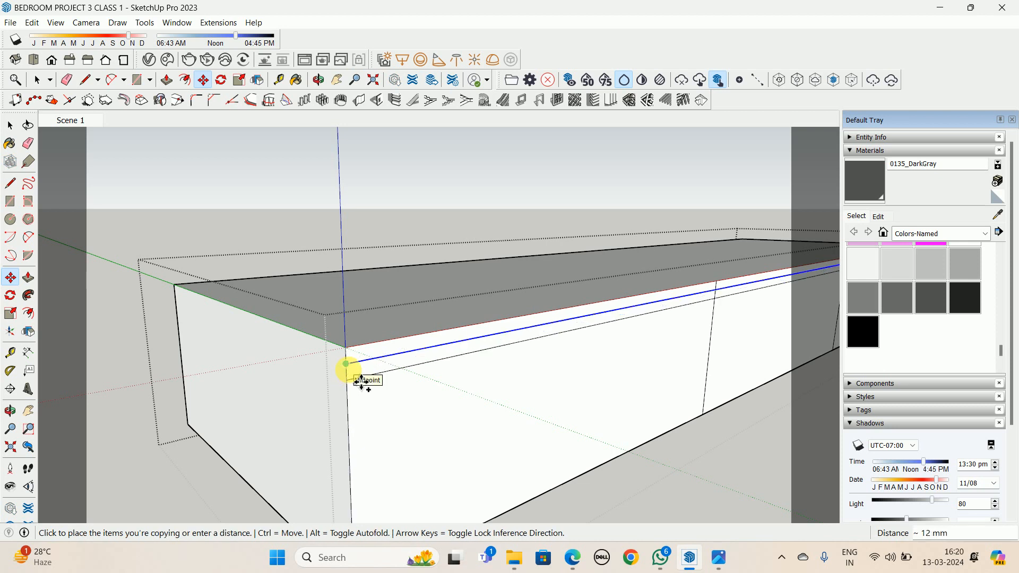
text(5)
key(Return)
key(space)
scroll(424, 348, up, 2)
shift+middle_drag(502, 372, 215, 372)
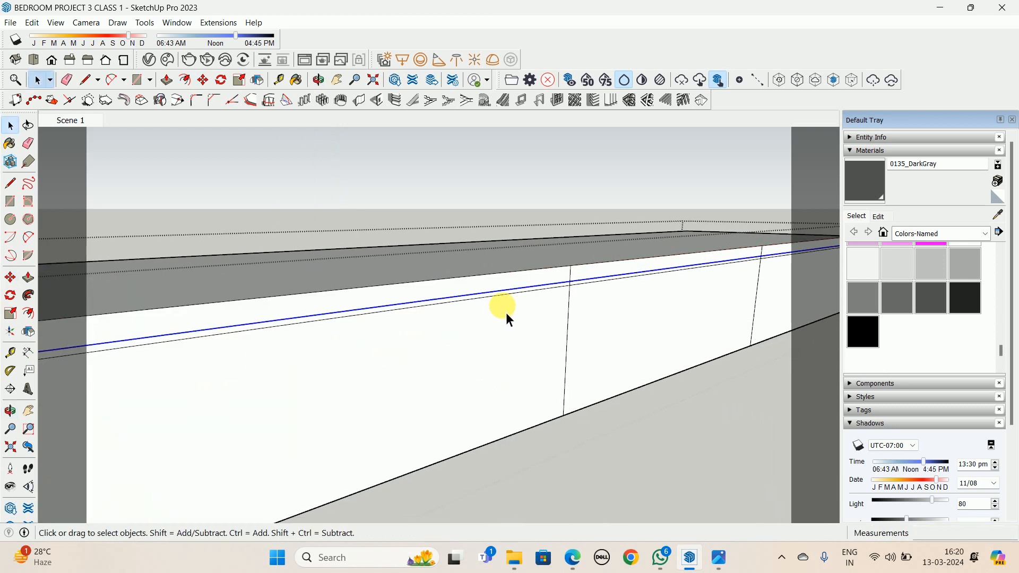
click(533, 297)
scroll(565, 352, down, 3)
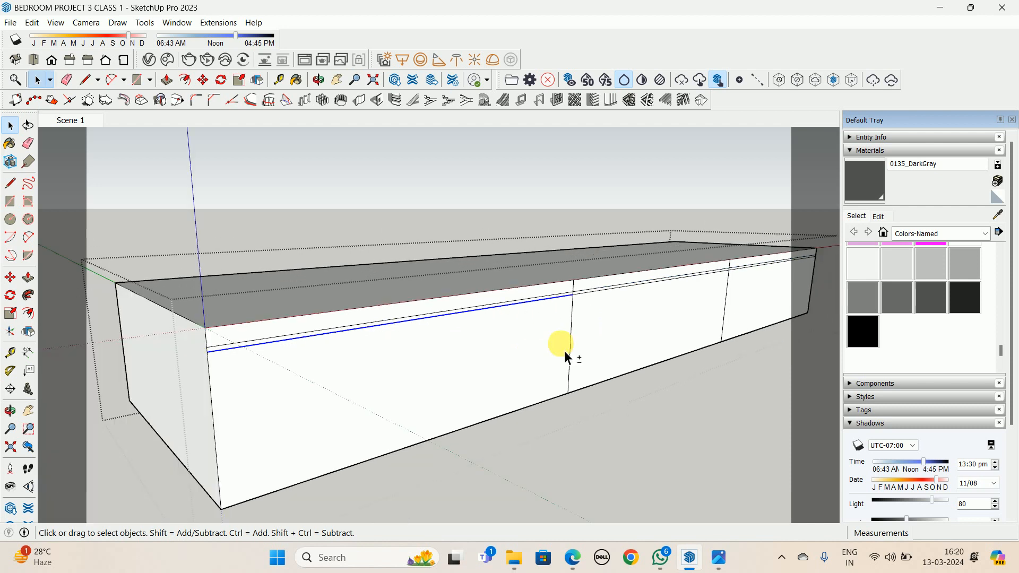
middle_drag(565, 352, 482, 355)
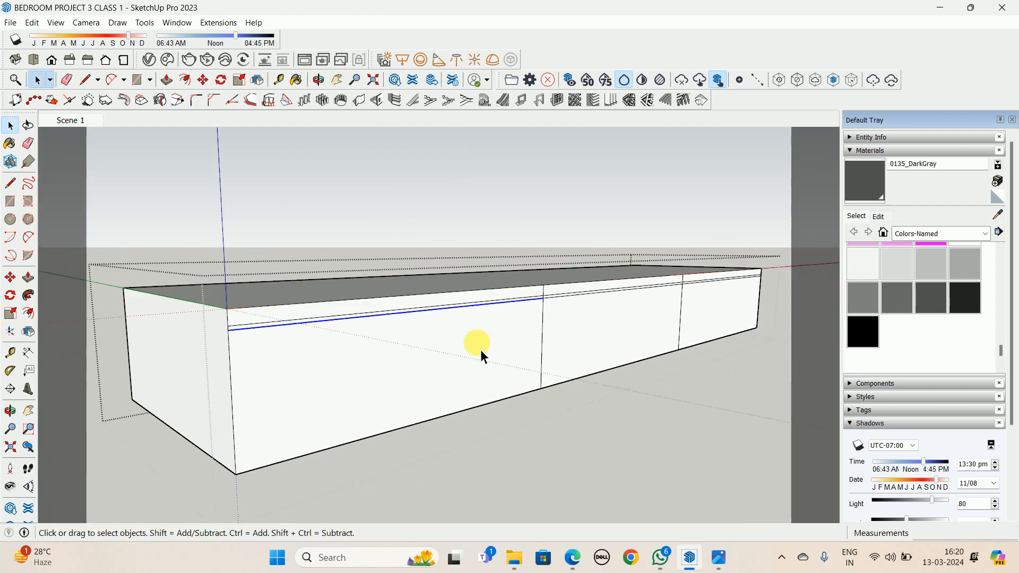
Offset the outlines of the three drawer-front faces 3 mm inward to form narrow gaps around each drawer
click(418, 377)
shift+click(589, 348)
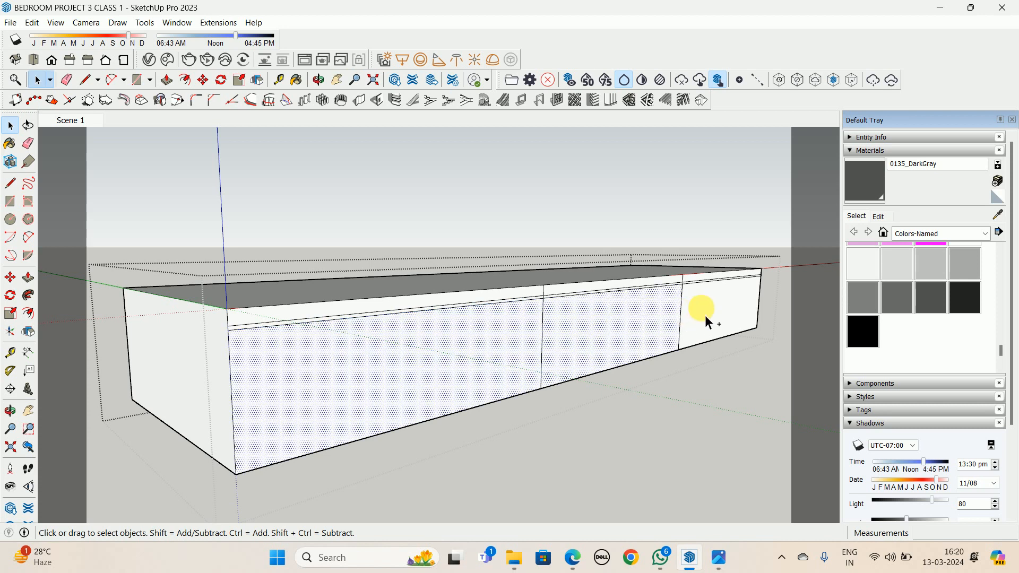
shift+click(705, 316)
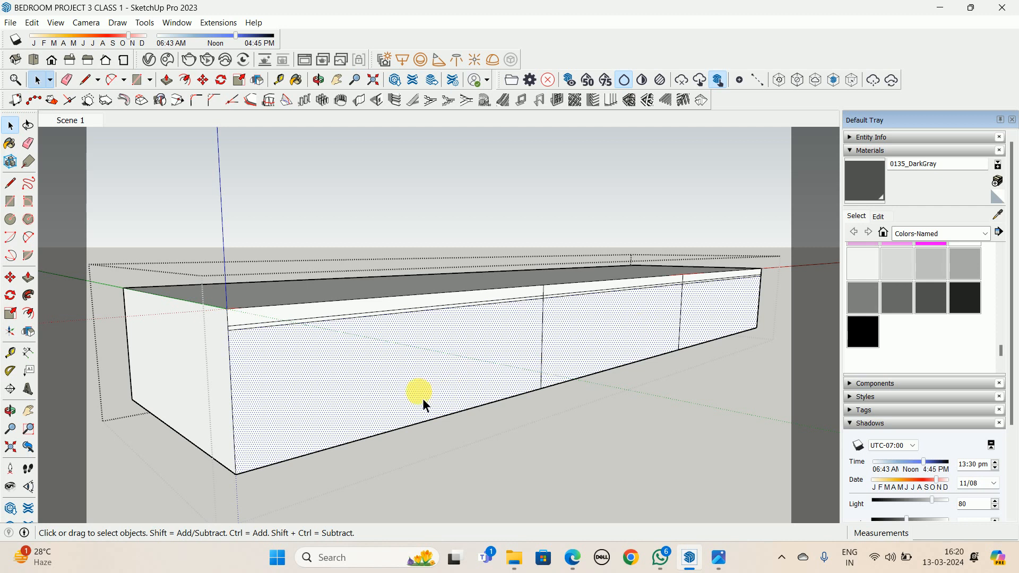
middle_drag(422, 399, 339, 400)
key(f)
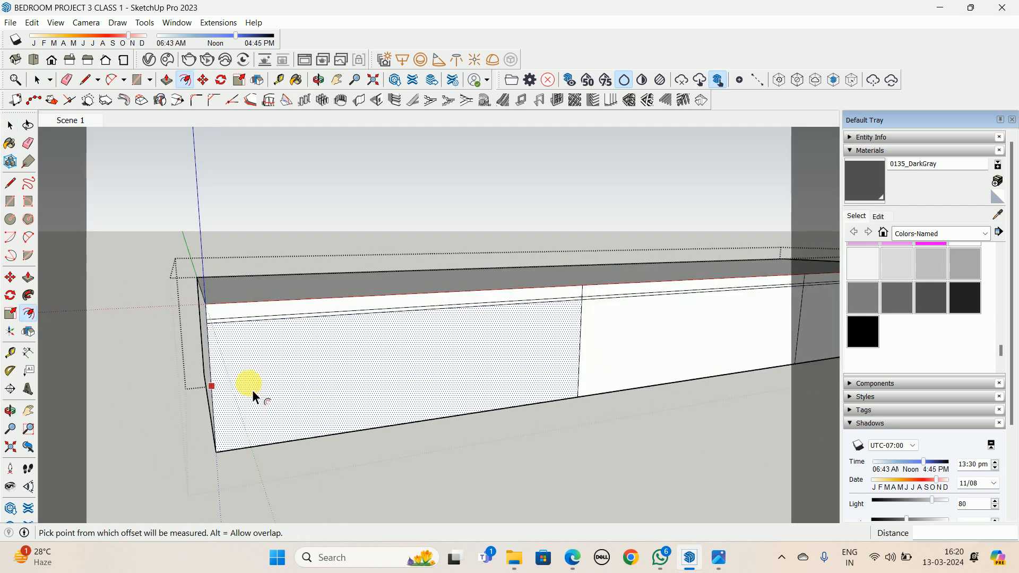
click(253, 393)
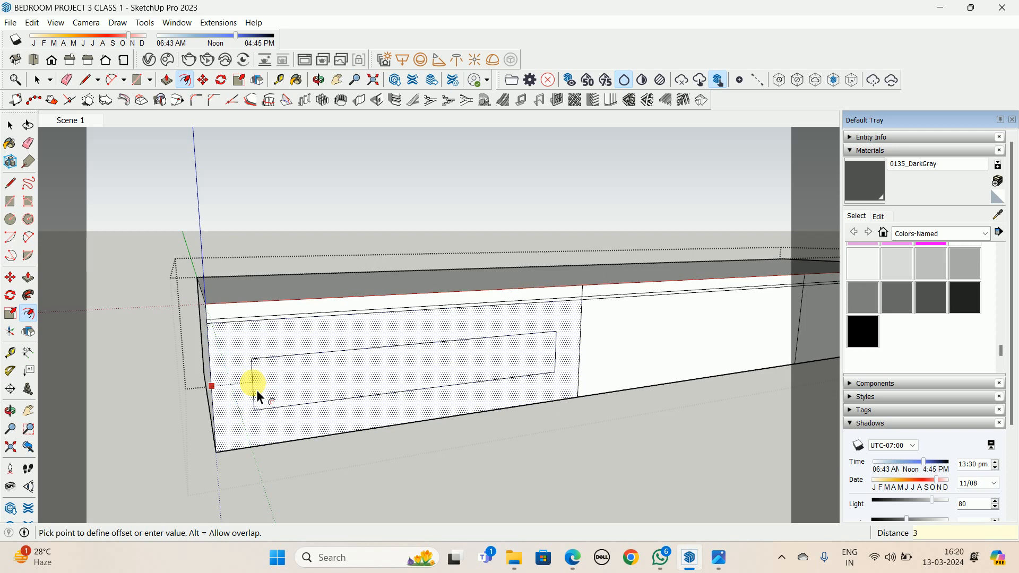
key(Return)
double_click(667, 349)
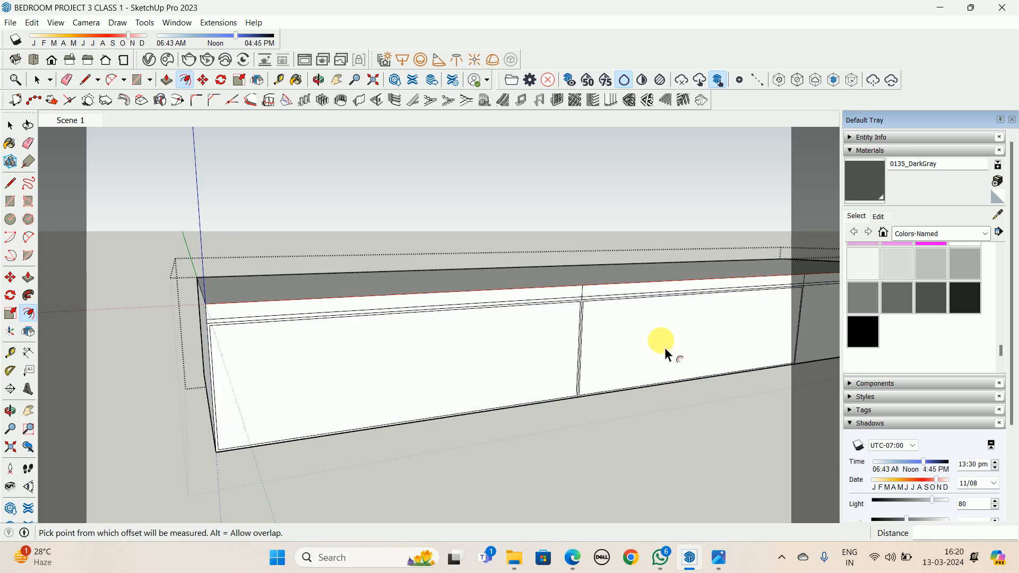
middle_drag(664, 349, 592, 305)
middle_drag(508, 339, 701, 324)
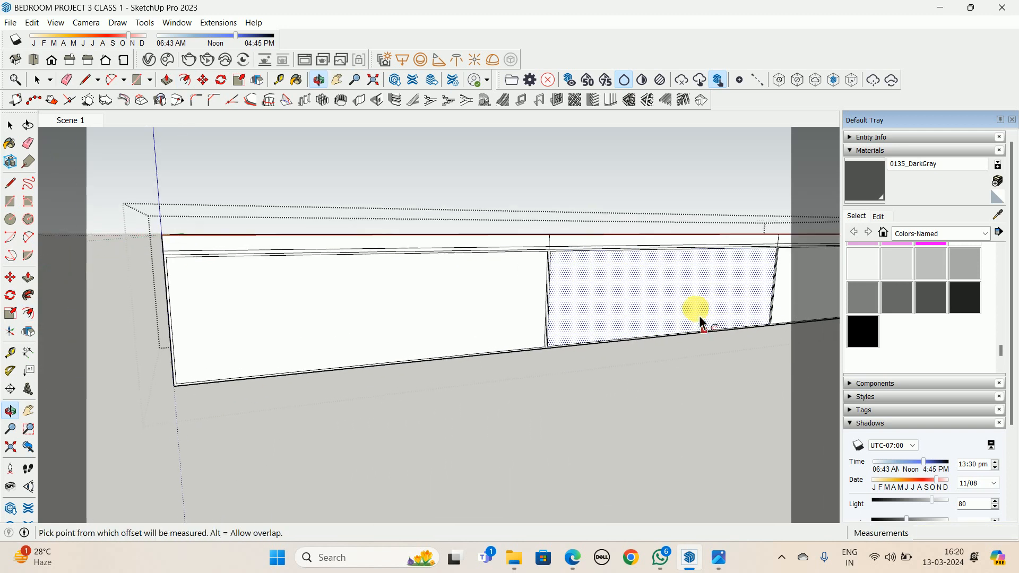
Copy the three inset drawer faces out of the unit, pasting them in place as a separate group
key(space)
click(461, 323)
ctrl+click(602, 310)
ctrl+click(782, 308)
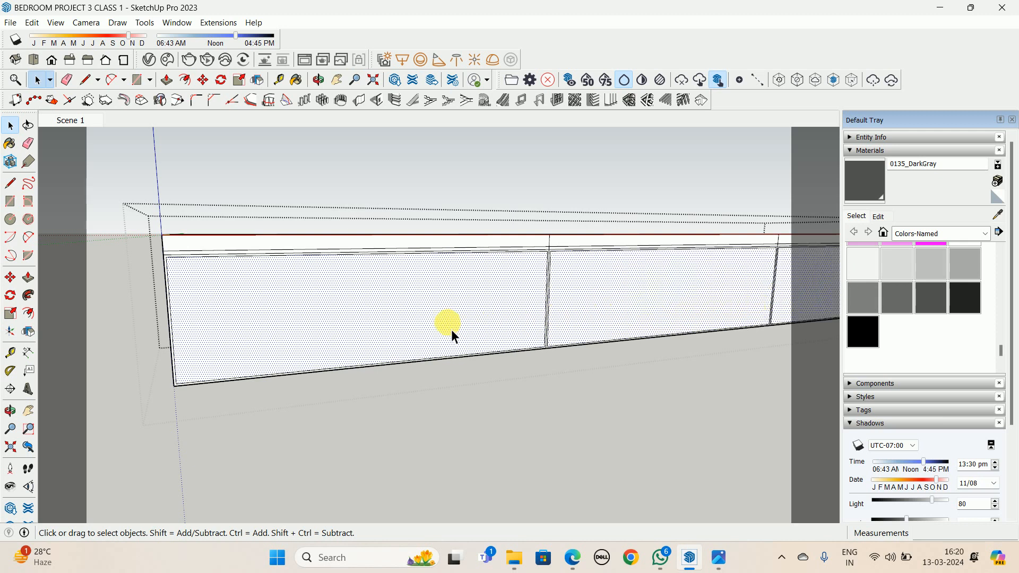
key(Escape)
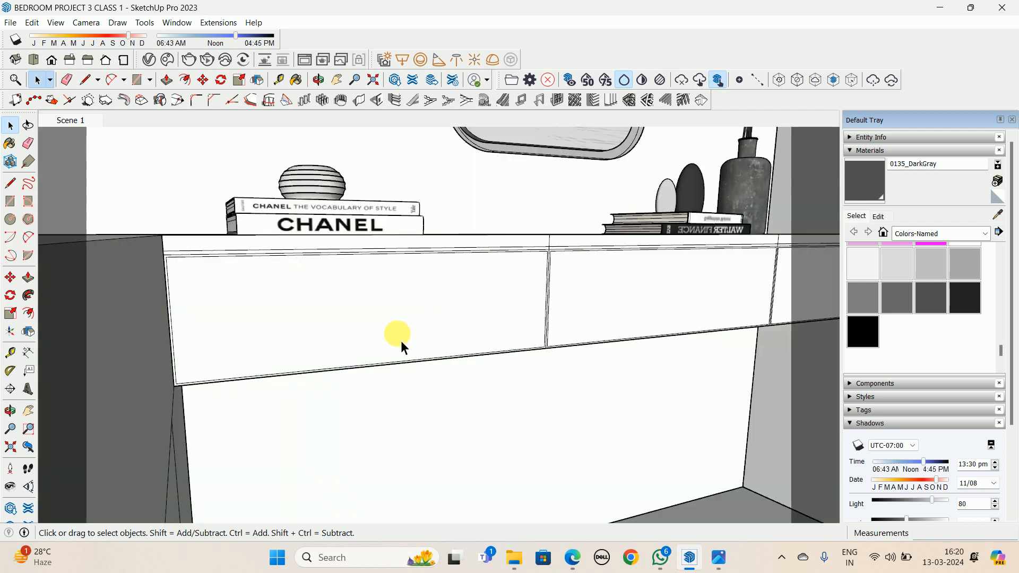
click(31, 24)
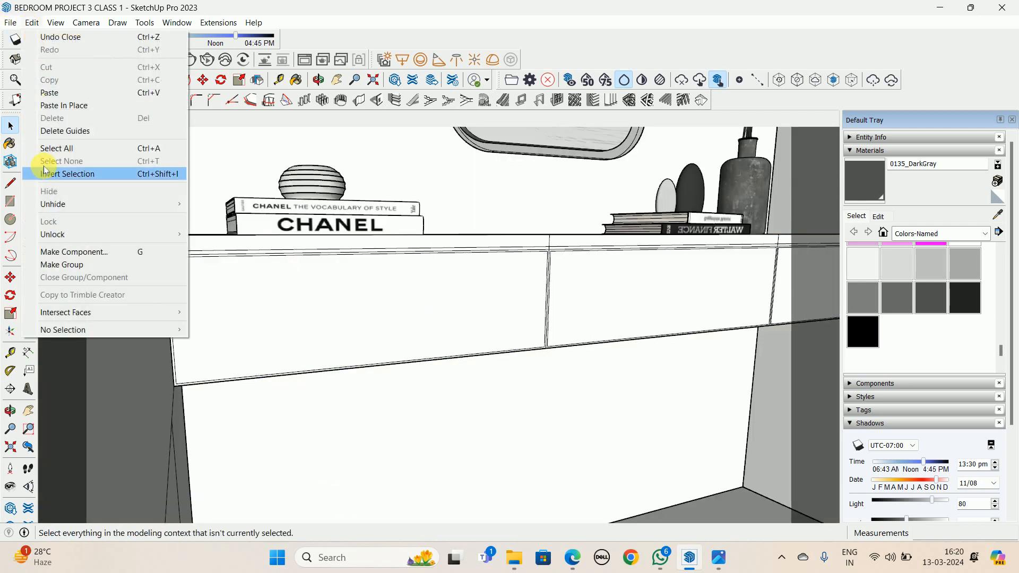
click(58, 109)
right_click(285, 302)
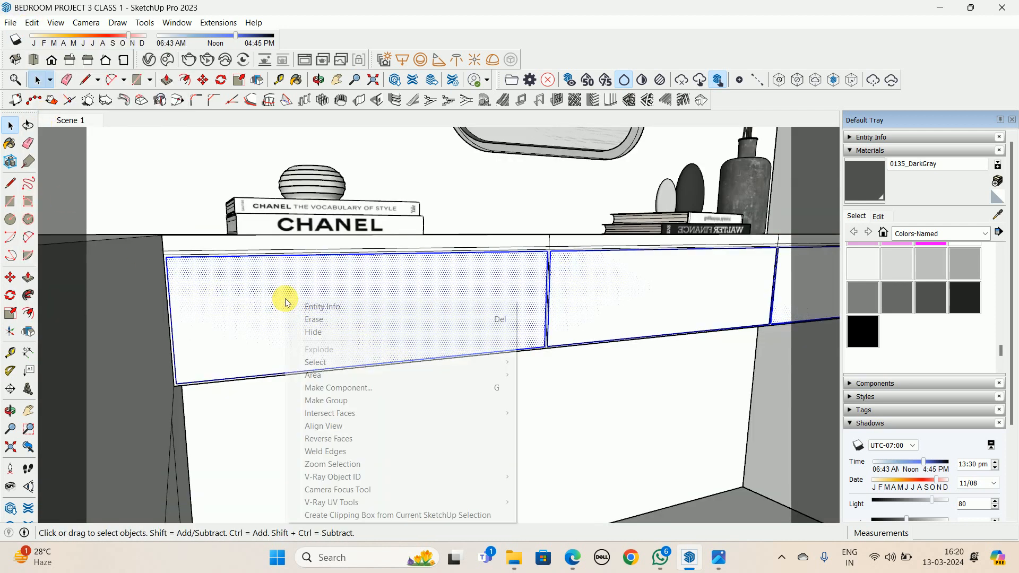
click(338, 403)
Extrude all three drawer-front faces in the new group outward by 20 mm
middle_drag(349, 336, 348, 359)
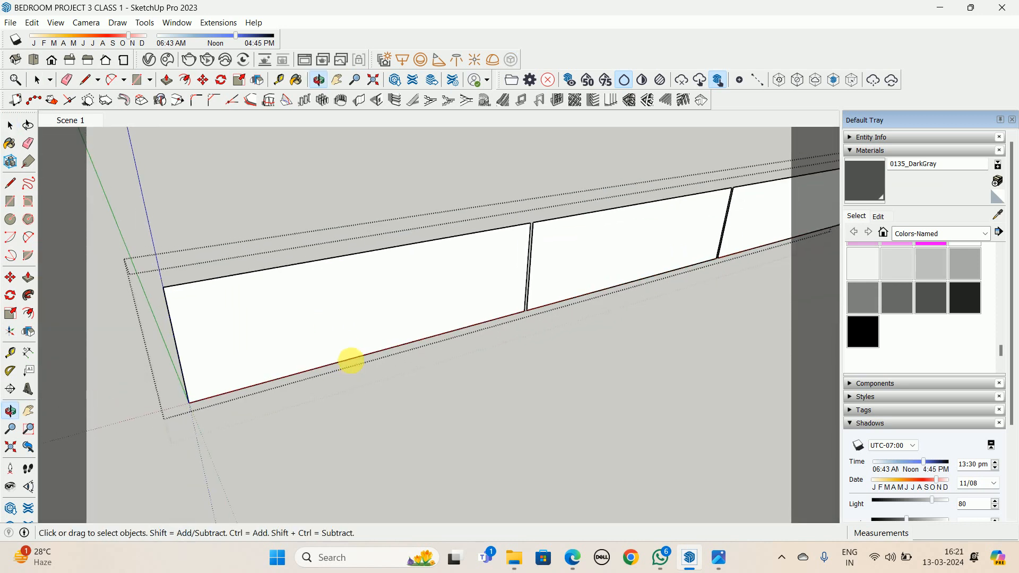
key(p)
click(362, 359)
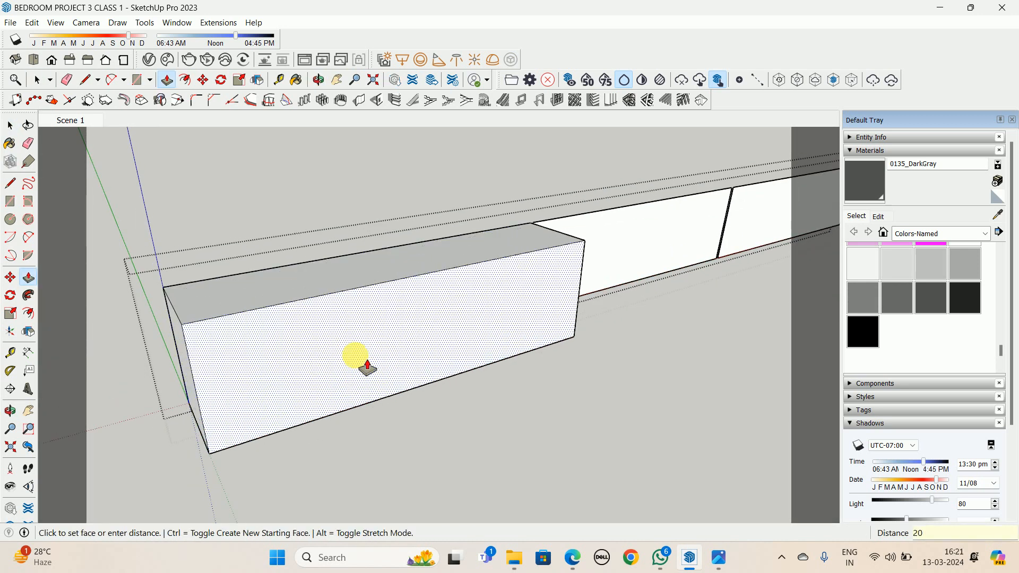
text(20)
key(Return)
double_click(563, 261)
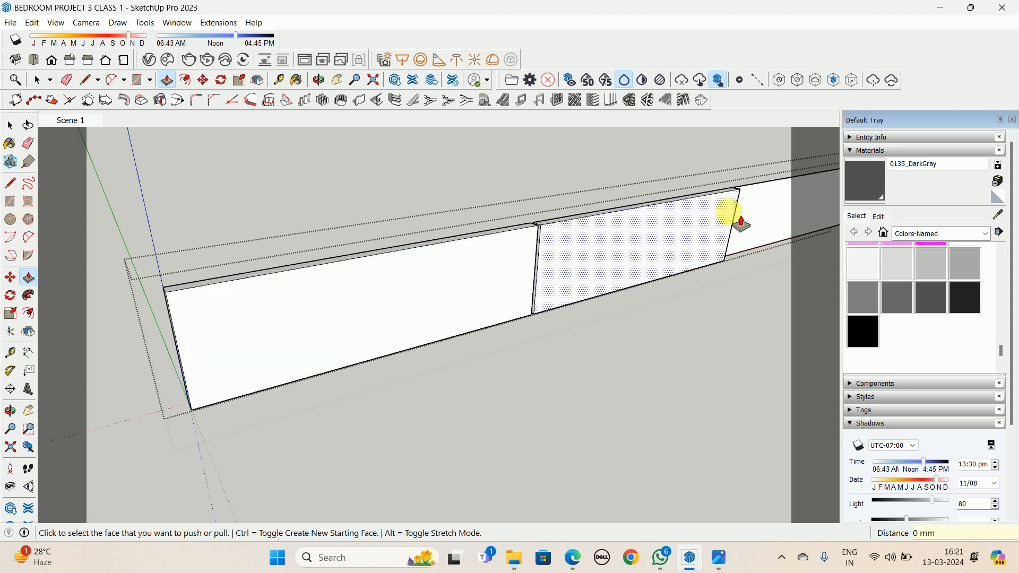
double_click(755, 205)
Draw a diagonal line about 25 mm long across the upper rear corner of the left drawer front's end face
middle_drag(363, 319, 637, 239)
scroll(318, 329, up, 5)
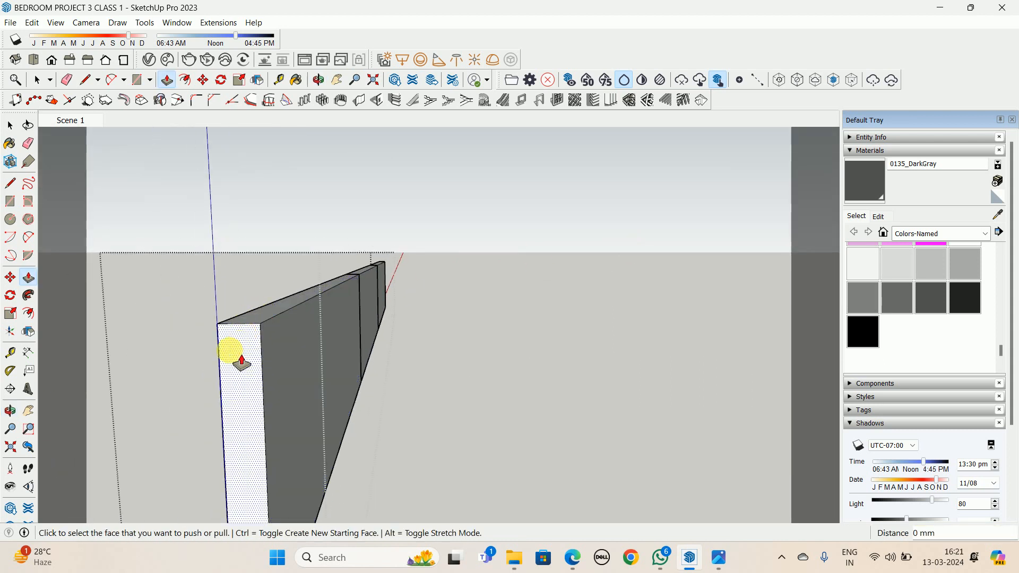
key(l)
scroll(231, 348, up, 2)
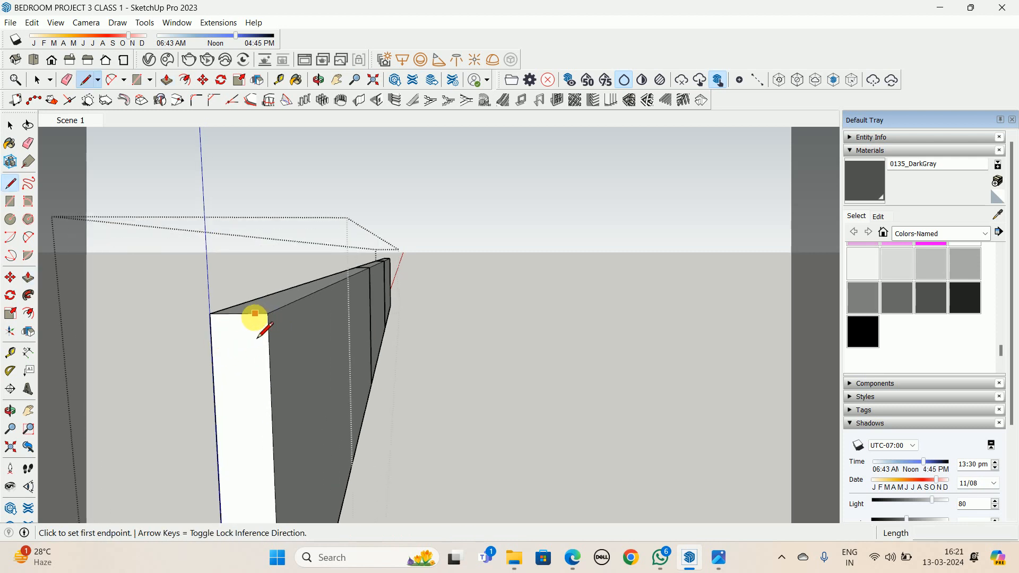
click(255, 313)
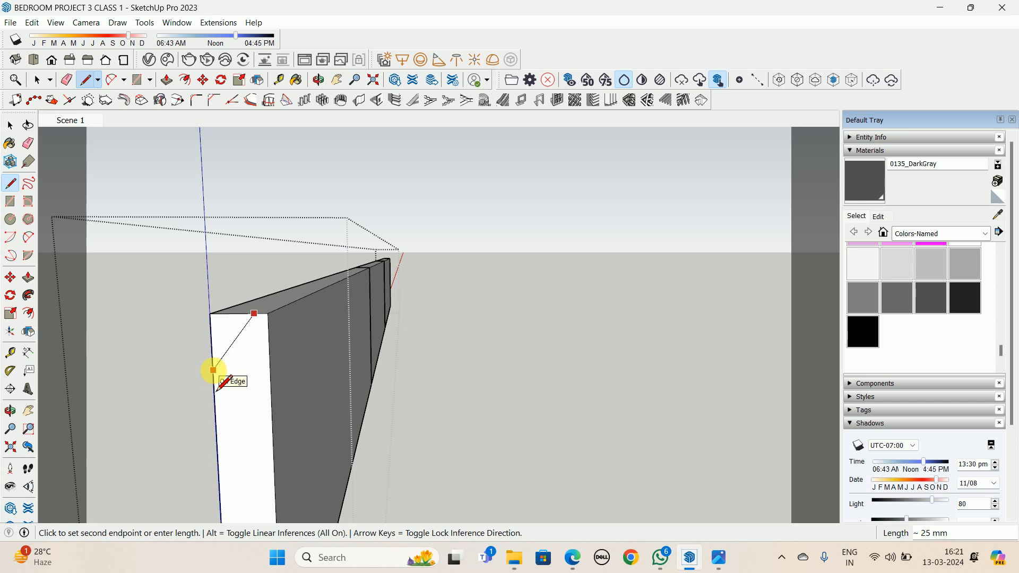
click(214, 372)
key(space)
Copy the triangular corner profile 600 mm along to the matching end of the middle drawer front
middle_drag(228, 346, 205, 373)
key(m)
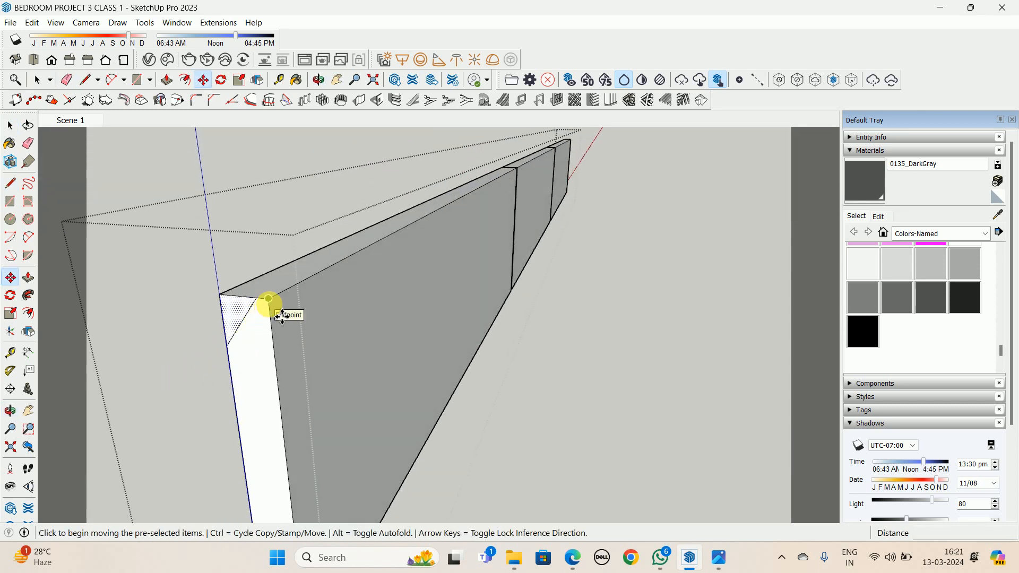
key(ctrl)
click(270, 303)
shift+middle_drag(448, 242, 298, 398)
scroll(435, 236, up, 5)
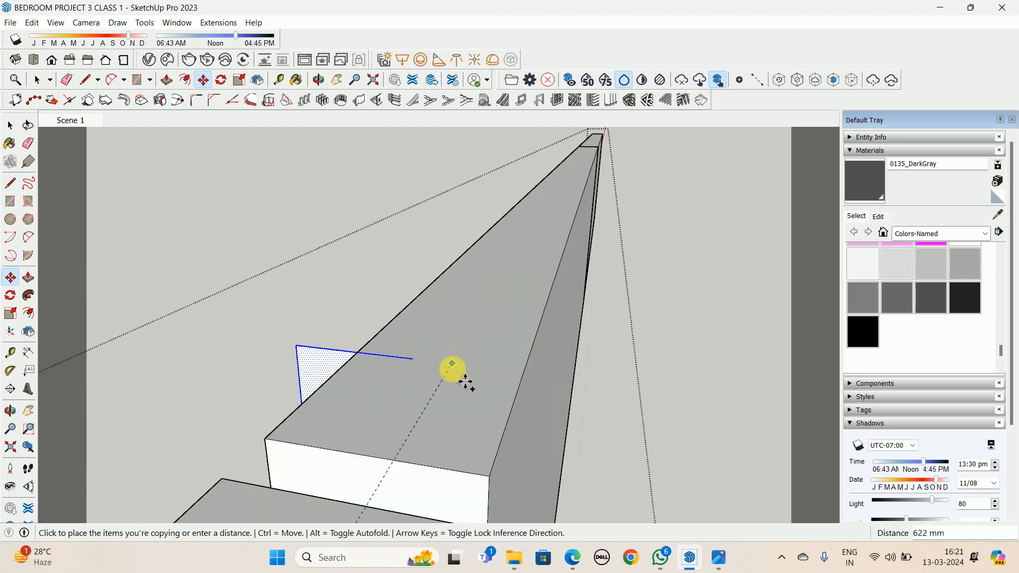
click(489, 480)
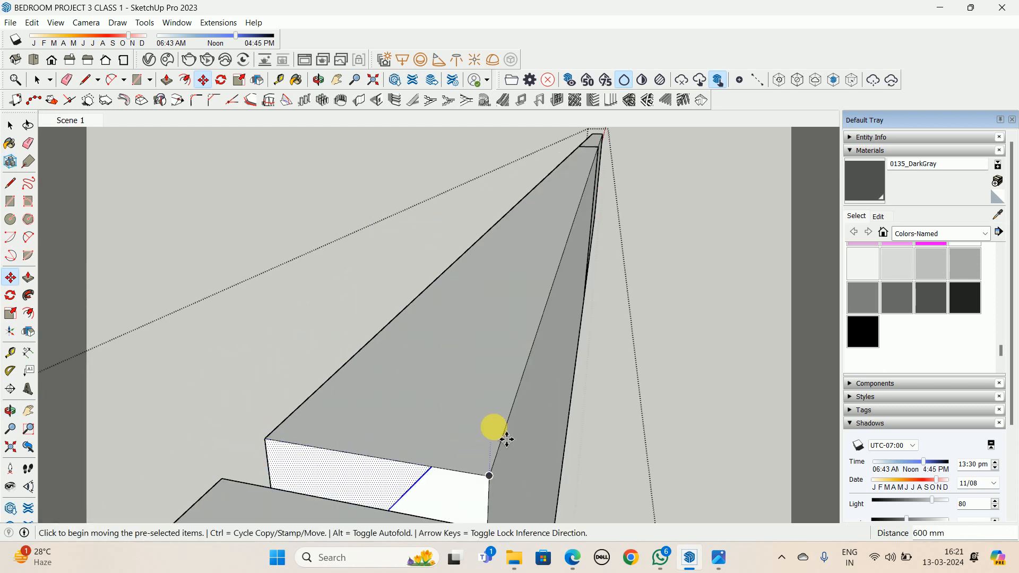
Push the triangular corner profile through the left drawer front's full length to bevel its upper rear edge
middle_drag(494, 428, 374, 308)
scroll(398, 360, down, 4)
shift+middle_drag(526, 383, 384, 383)
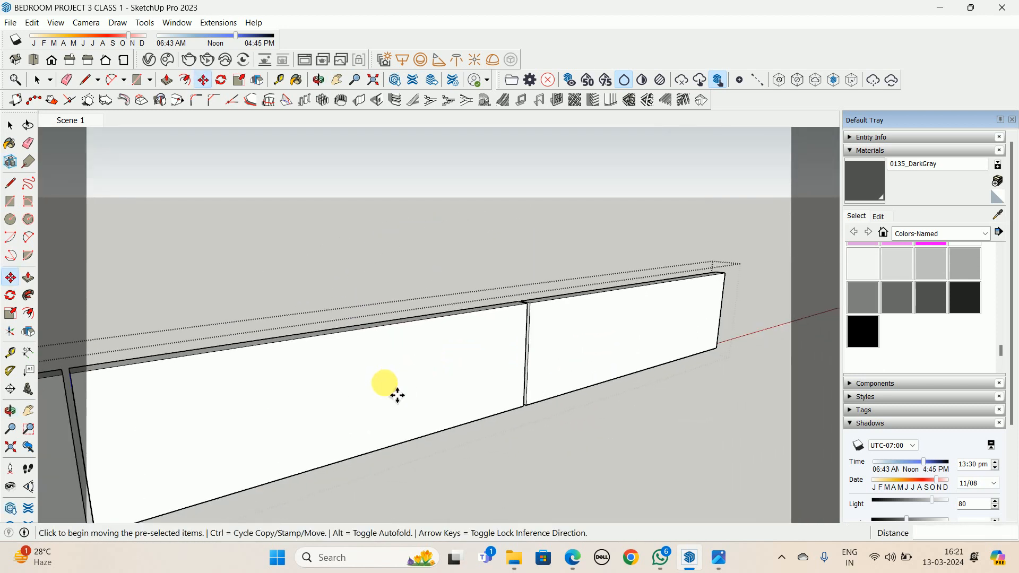
scroll(523, 325, up, 5)
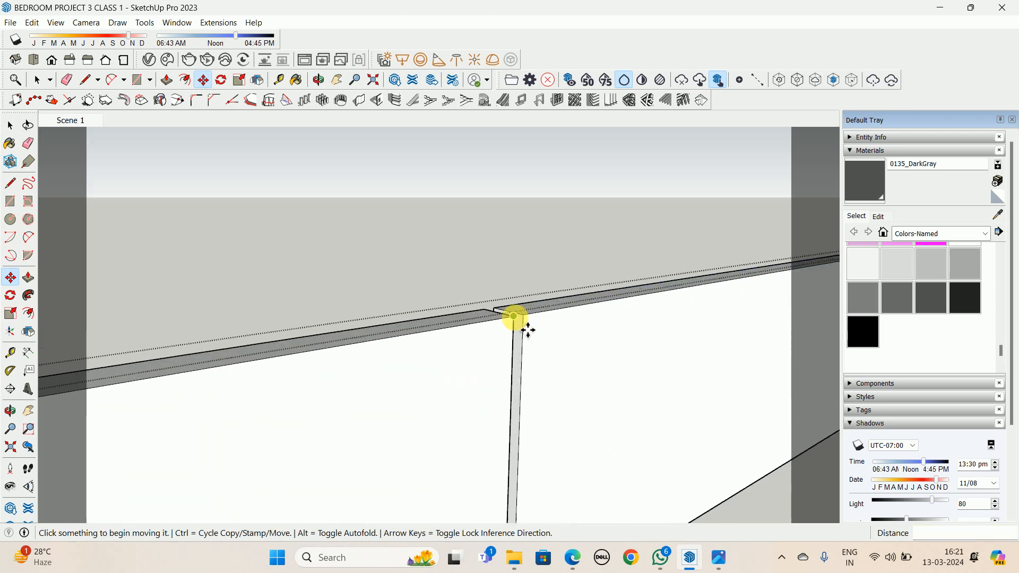
scroll(514, 330, down, 7)
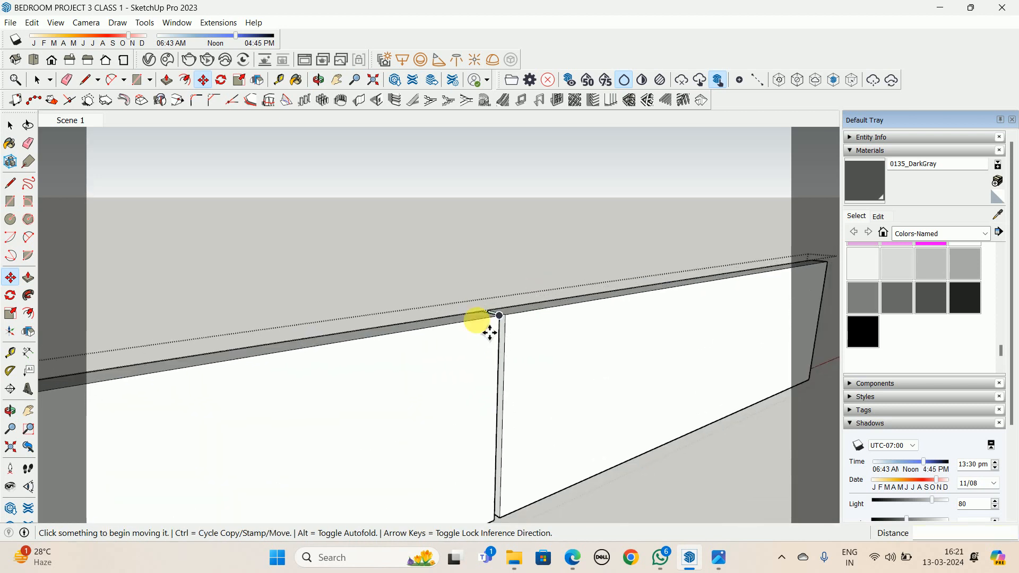
shift+middle_drag(249, 420, 547, 378)
middle_drag(315, 395, 346, 387)
key(p)
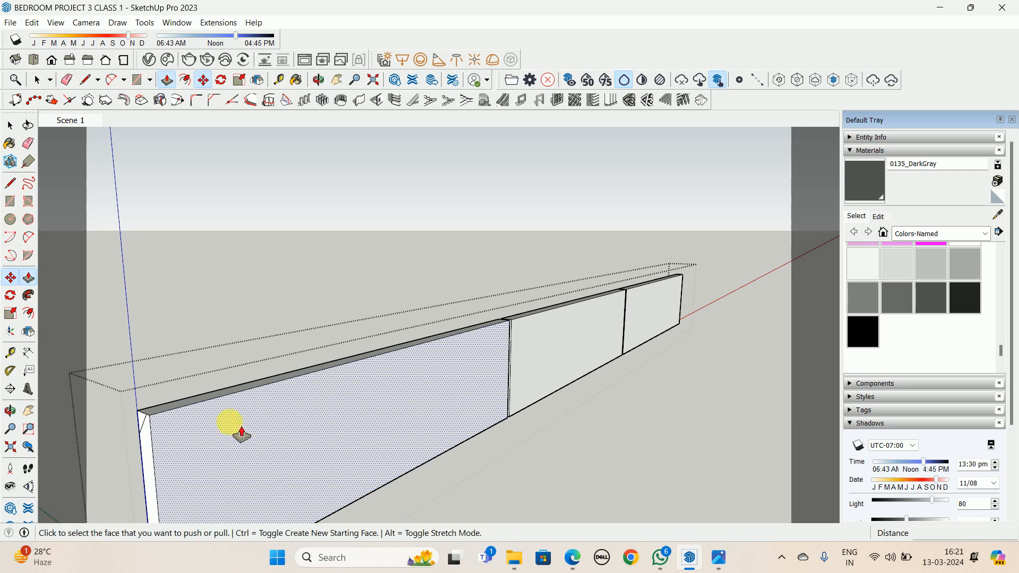
middle_drag(234, 425, 143, 409)
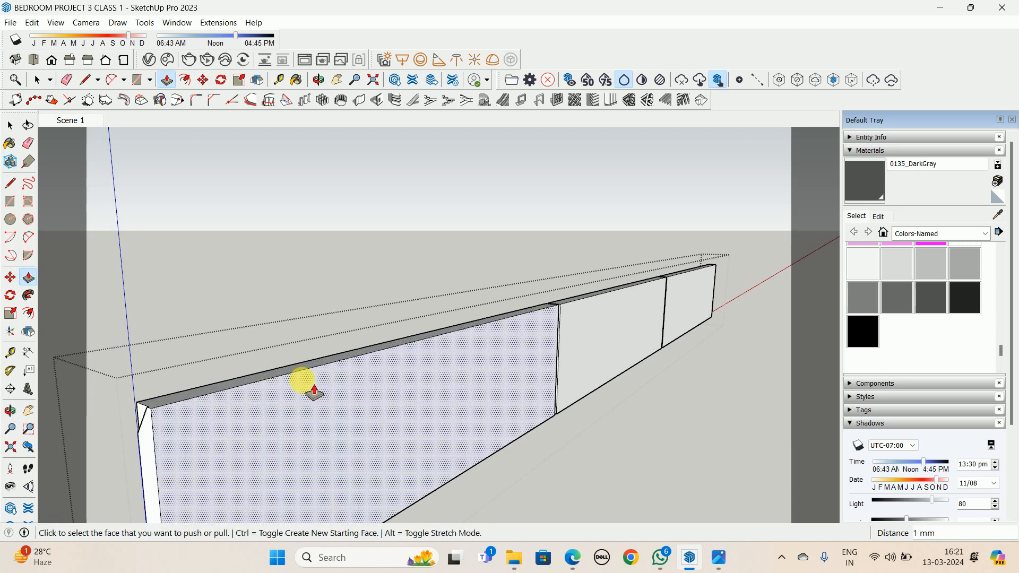
click(143, 416)
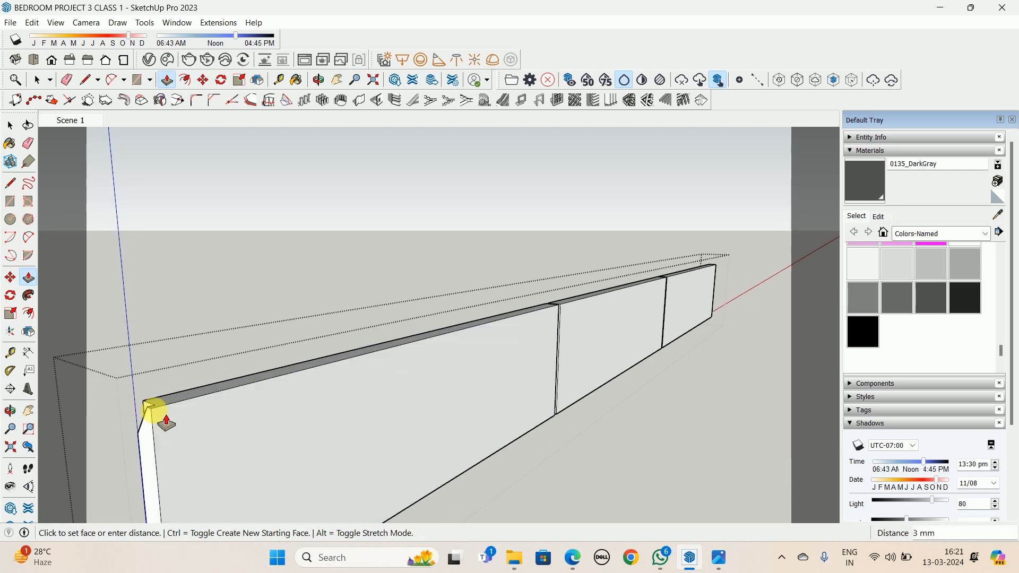
click(555, 415)
mouse_move(580, 345)
middle_down()
mouse_move(387, 439)
mouse_move(421, 493)
mouse_move(365, 432)
mouse_move(337, 444)
mouse_move(489, 414)
mouse_move(530, 367)
mouse_move(409, 325)
mouse_move(445, 374)
mouse_move(614, 410)
mouse_move(568, 359)
middle_up()
key(space)
scroll(568, 360, up, 5)
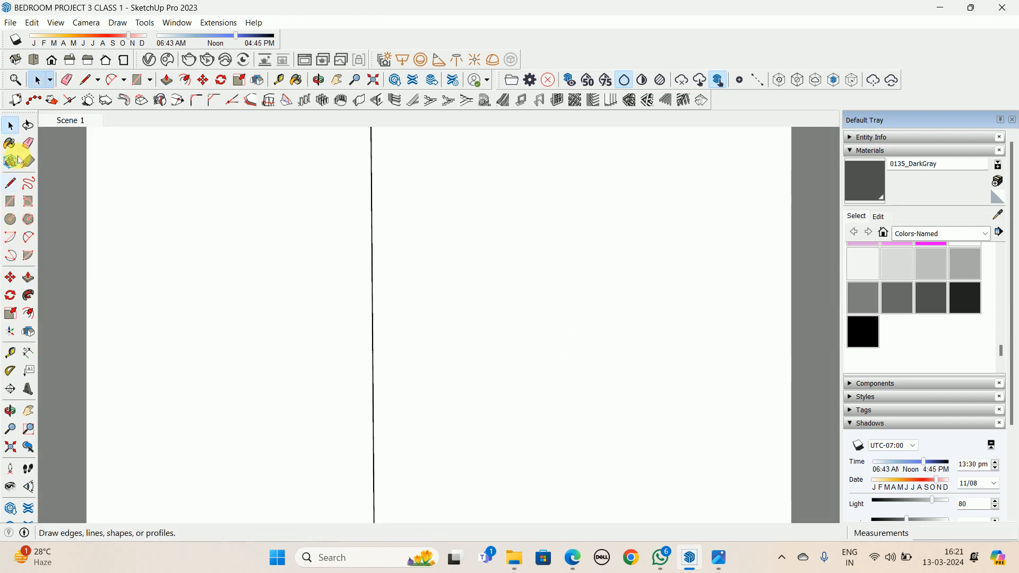
Return to the Scene 1 view and hide the grouped drawer fronts of the dressing table
click(67, 118)
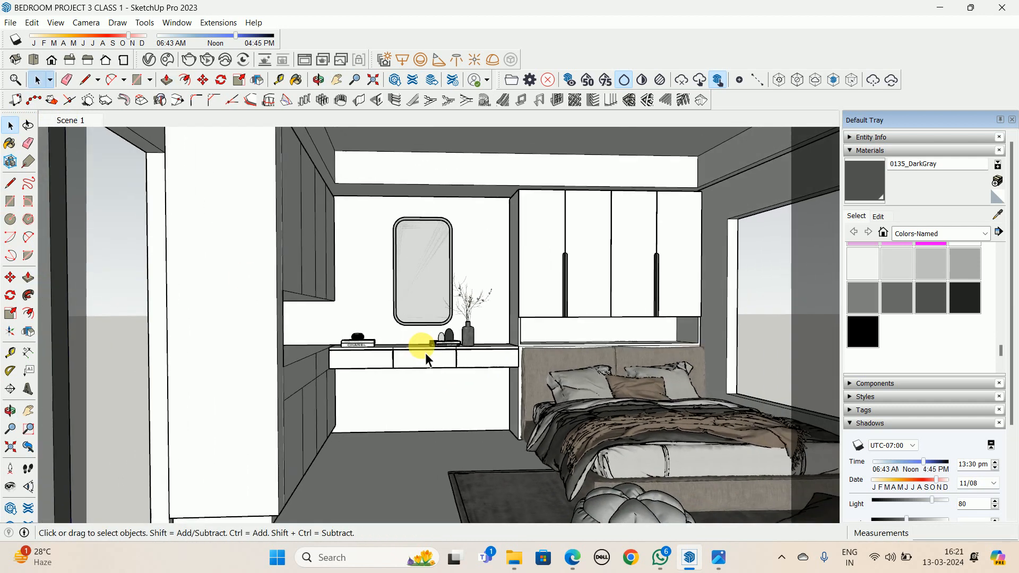
scroll(425, 352, up, 8)
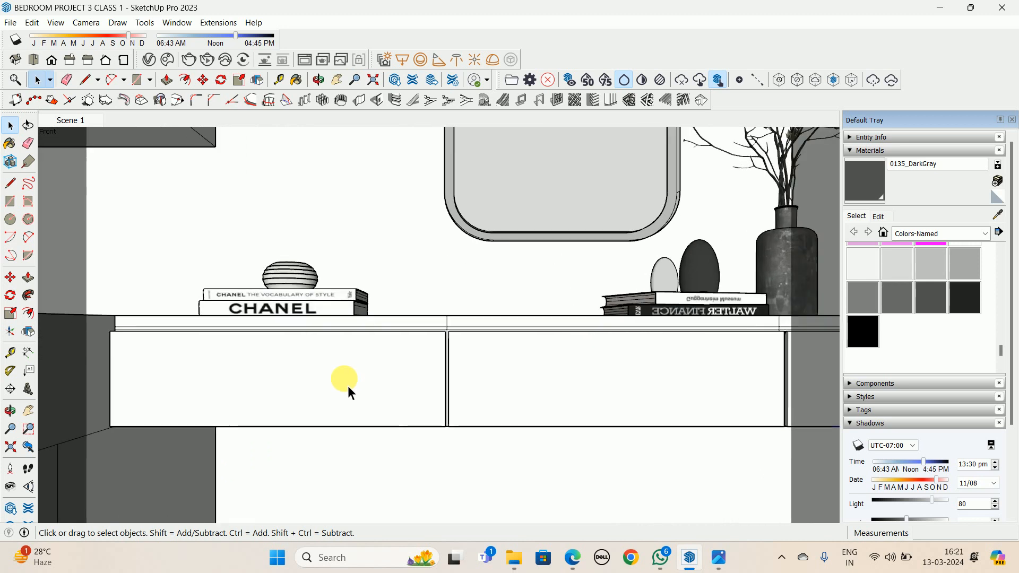
click(349, 389)
right_click(374, 387)
click(395, 164)
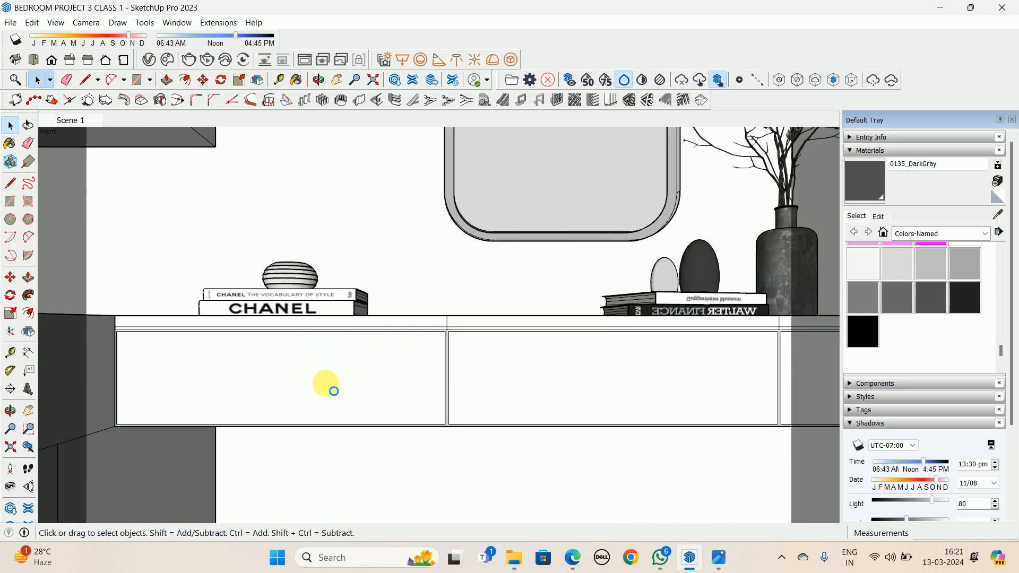
Open the dressing table unit and offset its drawer-opening faces 7 mm inward
double_click(421, 387)
scroll(457, 335, up, 3)
scroll(456, 343, up, 2)
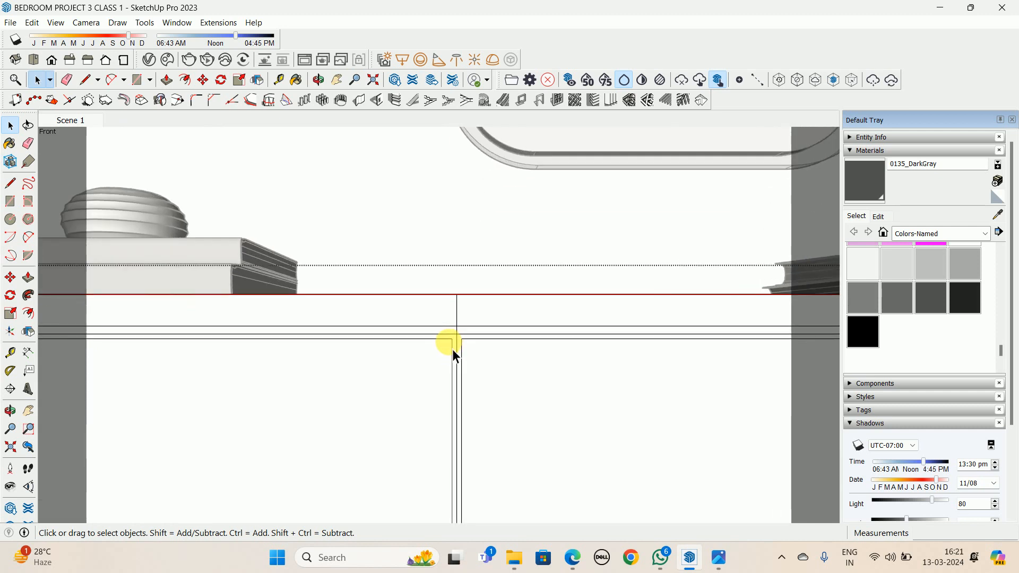
click(454, 358)
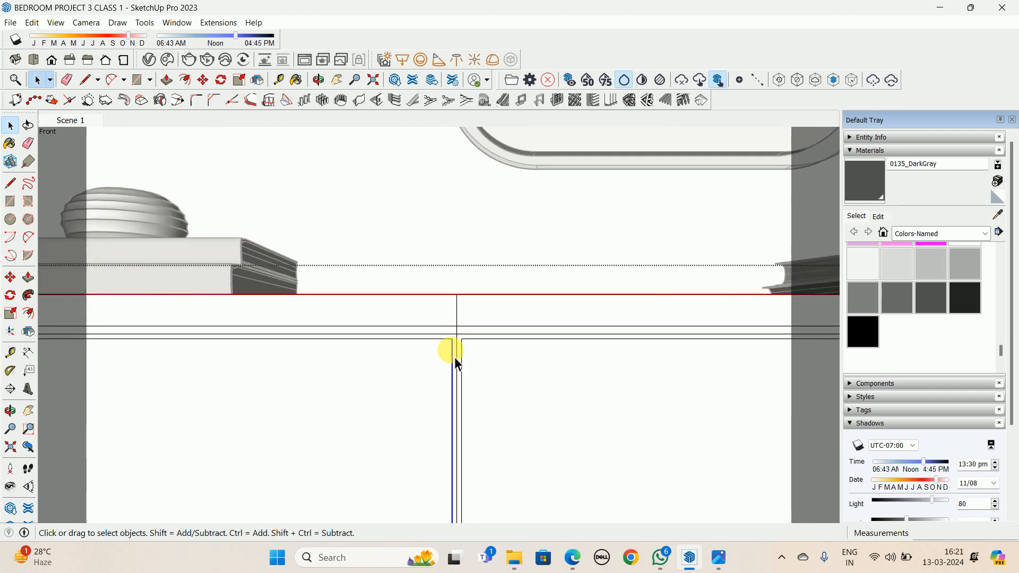
middle_drag(429, 374, 335, 398)
key(f)
click(316, 370)
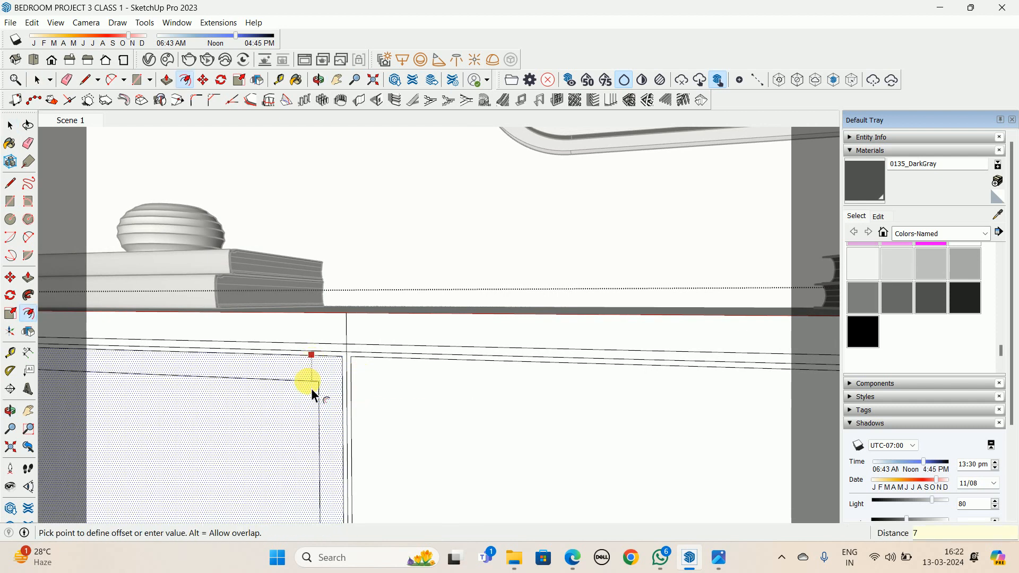
click(312, 390)
middle_drag(424, 378, 501, 373)
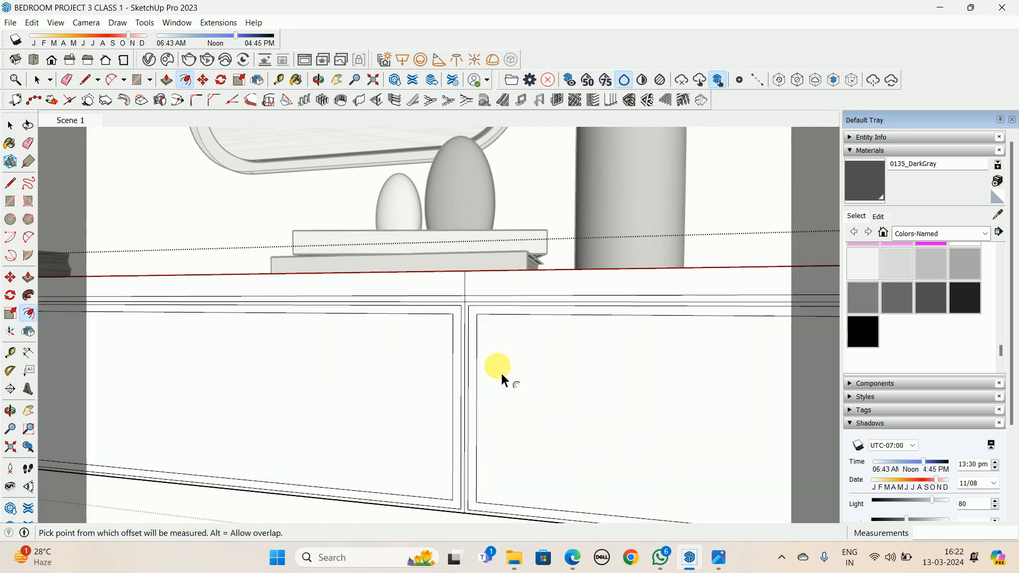
Push the offset drawer-opening faces 430 mm into the dressing table to hollow out the compartments
key(p)
click(326, 388)
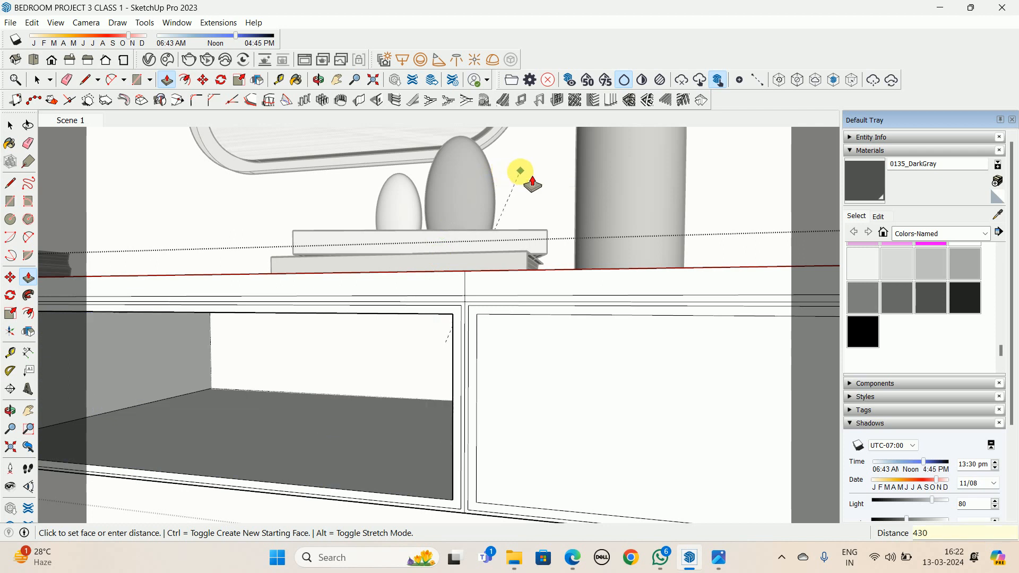
click(556, 481)
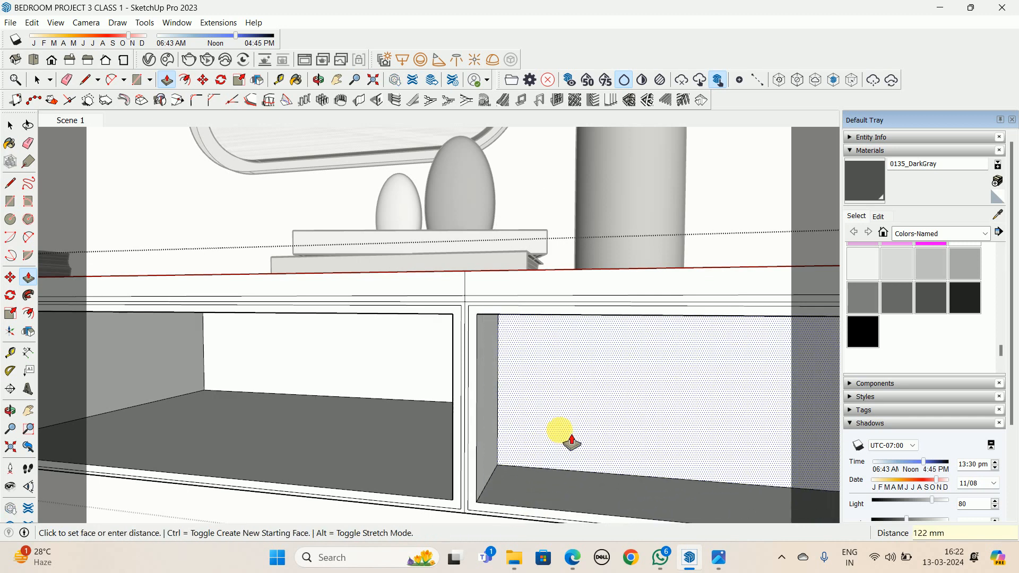
text(43)
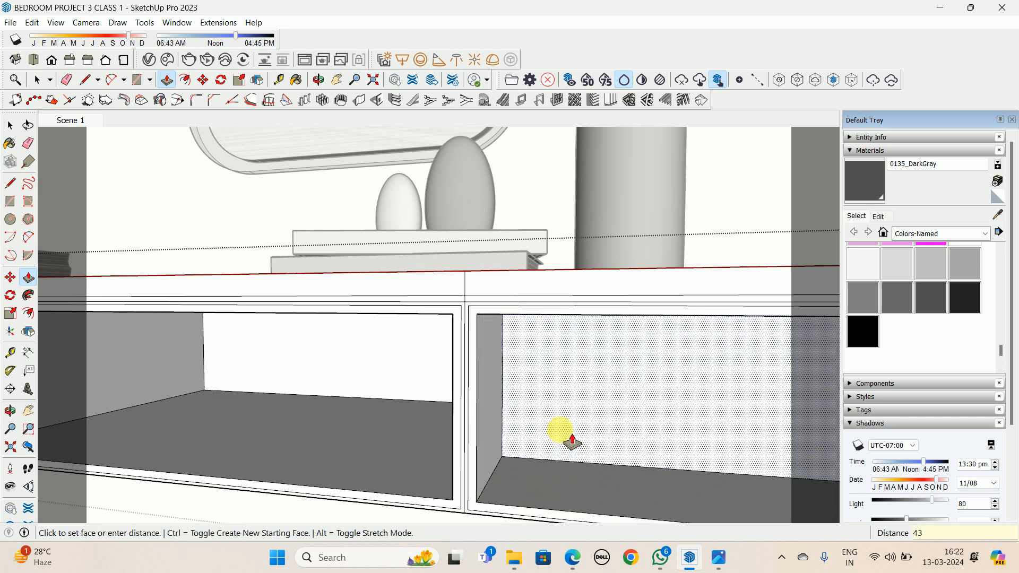
text(0)
key(Return)
scroll(315, 414, down, 1)
middle_drag(315, 414, 235, 384)
click(346, 355)
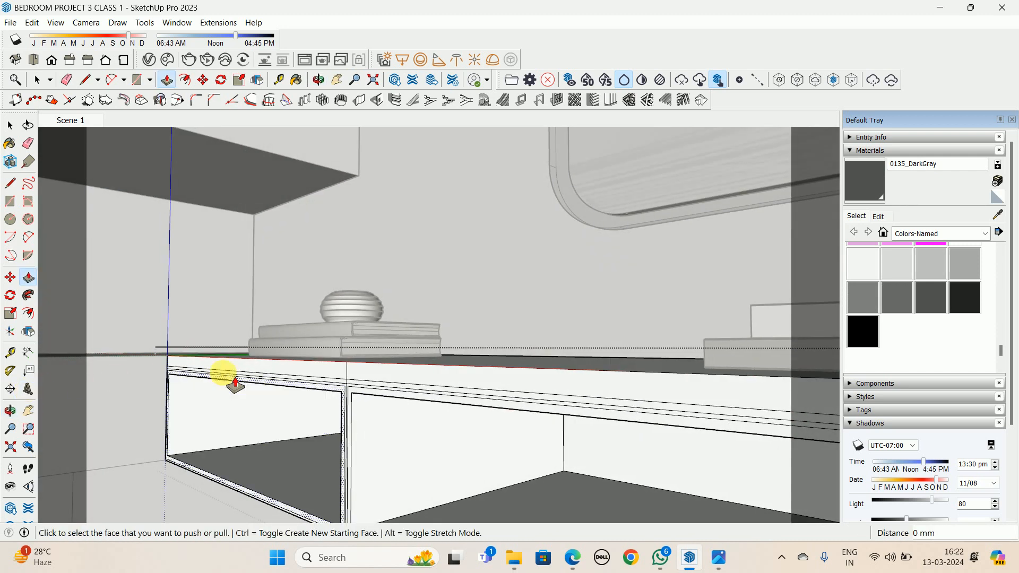
Erase the short vertical lines crossing the front strips under the countertop above the compartment dividers
scroll(235, 383, up, 1)
key(e)
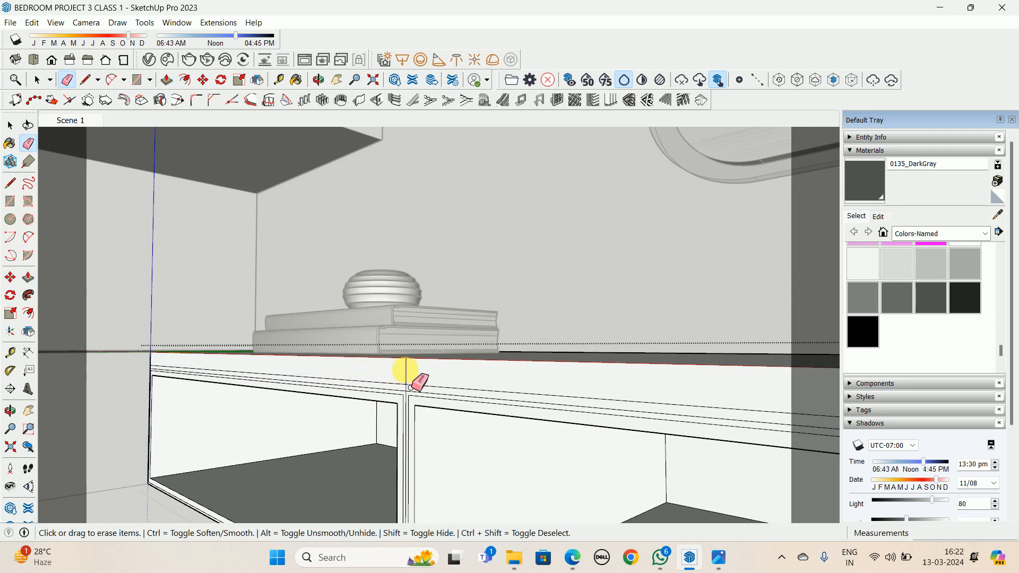
mouse_move(406, 371)
middle_down()
mouse_move(319, 364)
mouse_move(432, 406)
mouse_move(417, 383)
mouse_move(550, 387)
mouse_move(616, 403)
mouse_move(416, 412)
mouse_move(500, 403)
mouse_move(485, 408)
middle_up()
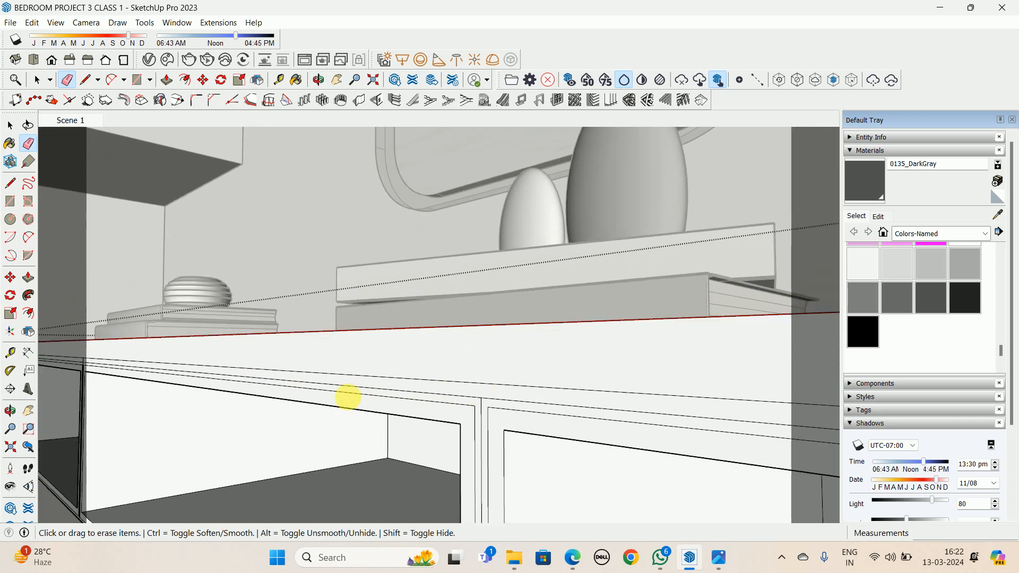
middle_drag(348, 397, 367, 325)
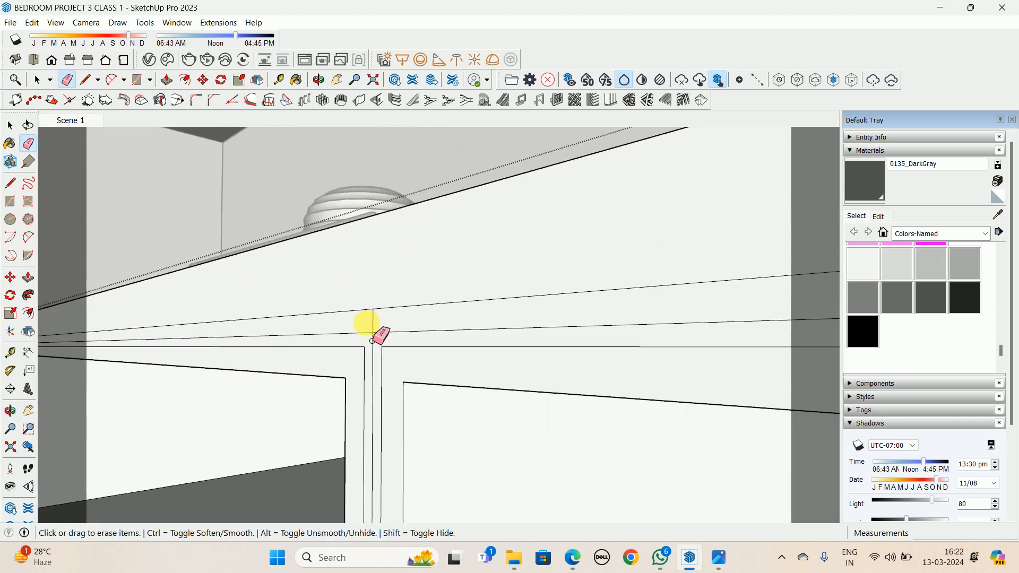
middle_drag(366, 359, 353, 376)
scroll(273, 308, up, 2)
mouse_move(272, 307)
middle_down()
mouse_move(531, 366)
mouse_move(246, 380)
mouse_move(455, 382)
mouse_move(288, 371)
mouse_move(353, 382)
mouse_move(380, 341)
mouse_move(360, 353)
middle_up()
key(e)
scroll(302, 342, up, 3)
scroll(316, 334, up, 2)
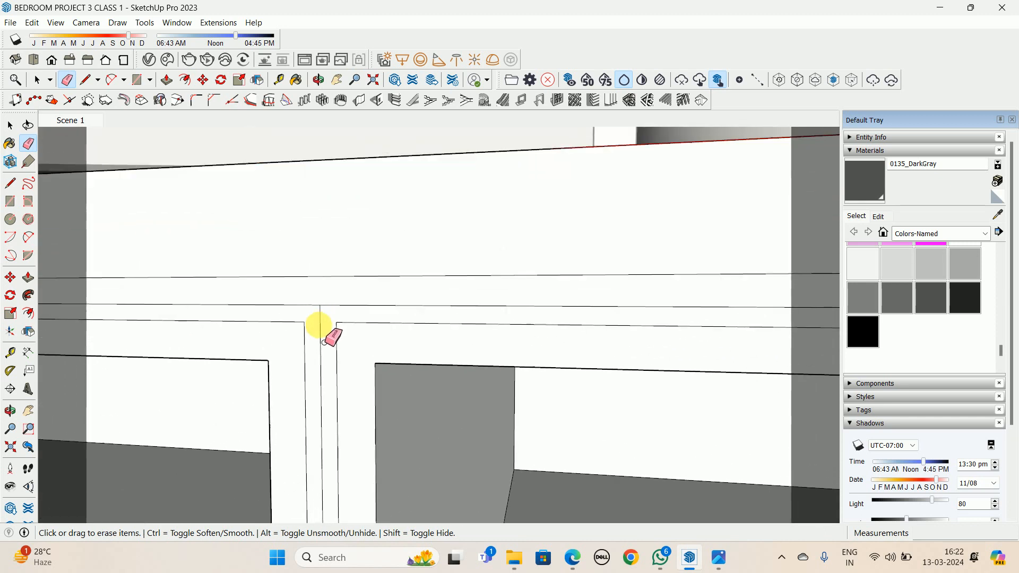
Erase the remaining centre lines on the dividers so the strip and dividers between the drawer openings form one face
scroll(325, 323, down, 4)
mouse_move(439, 368)
middle_down()
mouse_move(365, 364)
mouse_move(305, 333)
middle_up()
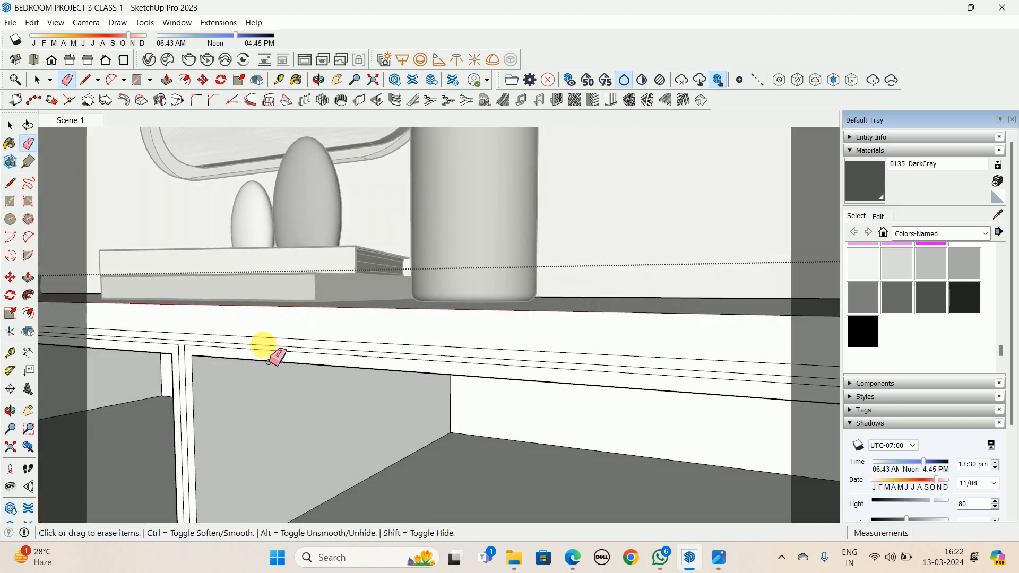
mouse_move(263, 360)
middle_down()
mouse_move(201, 357)
mouse_move(202, 373)
middle_up()
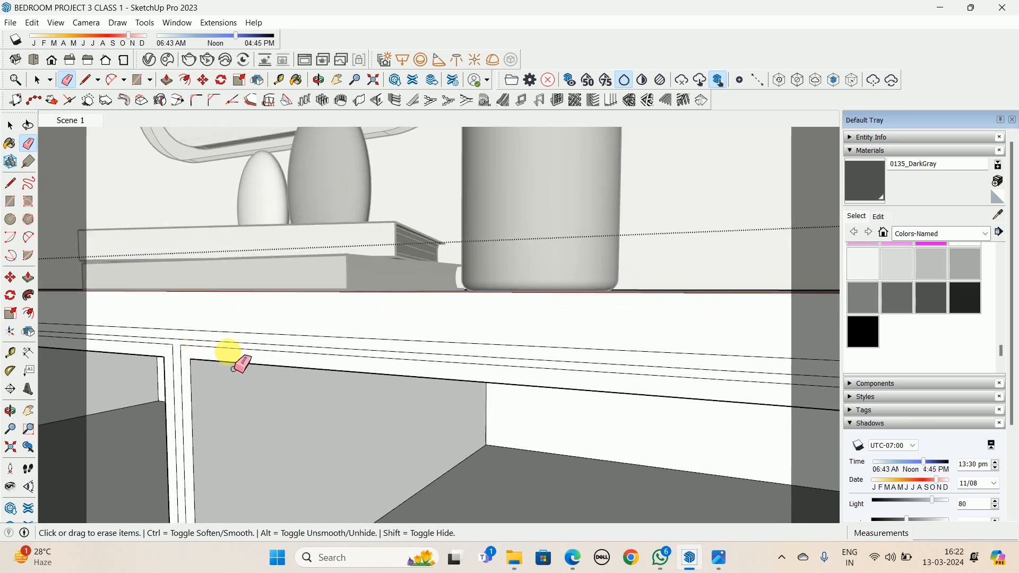
scroll(234, 367, up, 2)
scroll(551, 342, down, 3)
mouse_move(551, 342)
middle_down()
mouse_move(444, 302)
mouse_move(409, 334)
mouse_move(501, 290)
middle_up()
scroll(500, 290, up, 3)
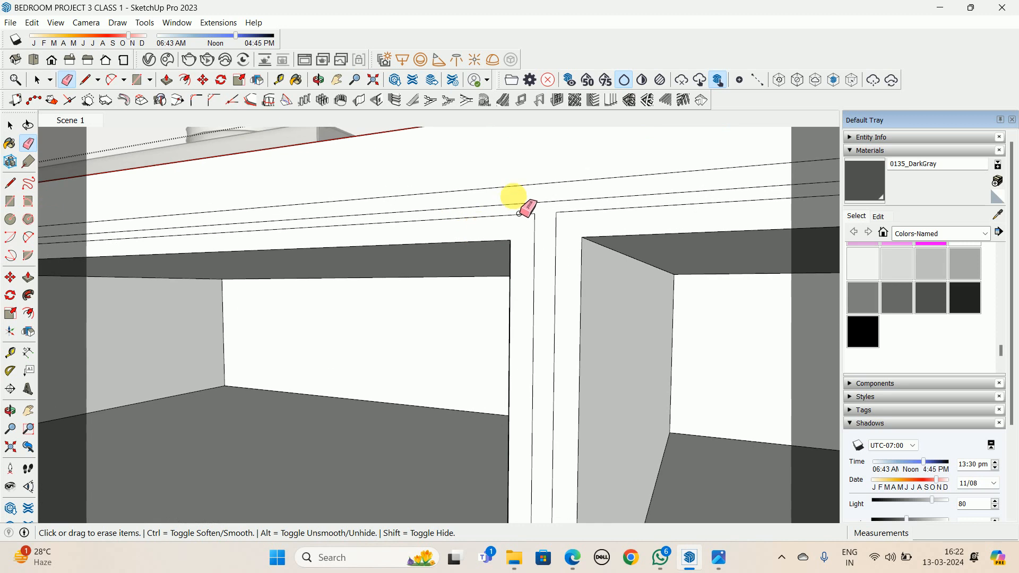
scroll(529, 213, down, 2)
middle_drag(514, 228, 587, 285)
scroll(519, 329, down, 2)
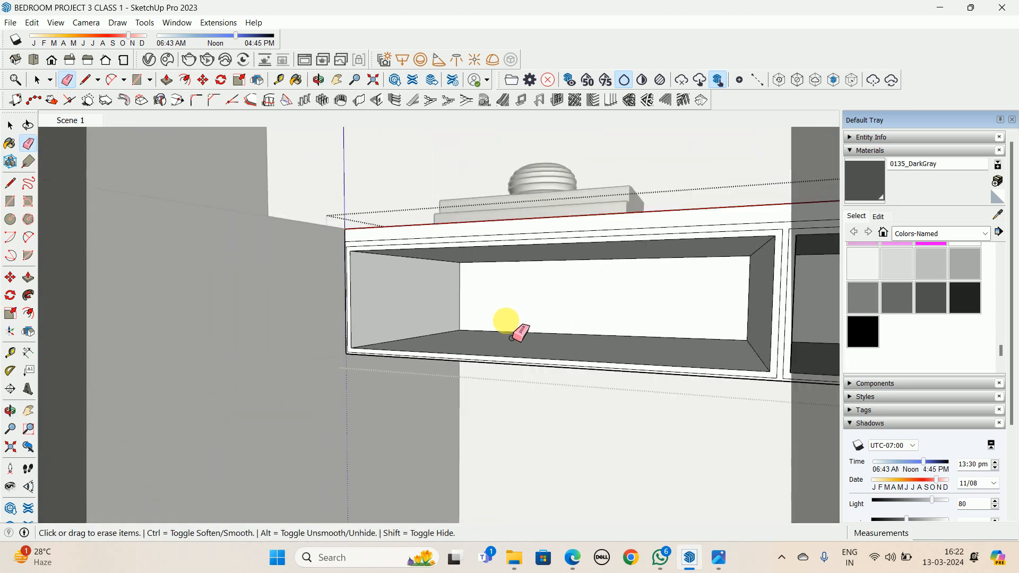
middle_drag(501, 337, 380, 321)
scroll(456, 319, down, 2)
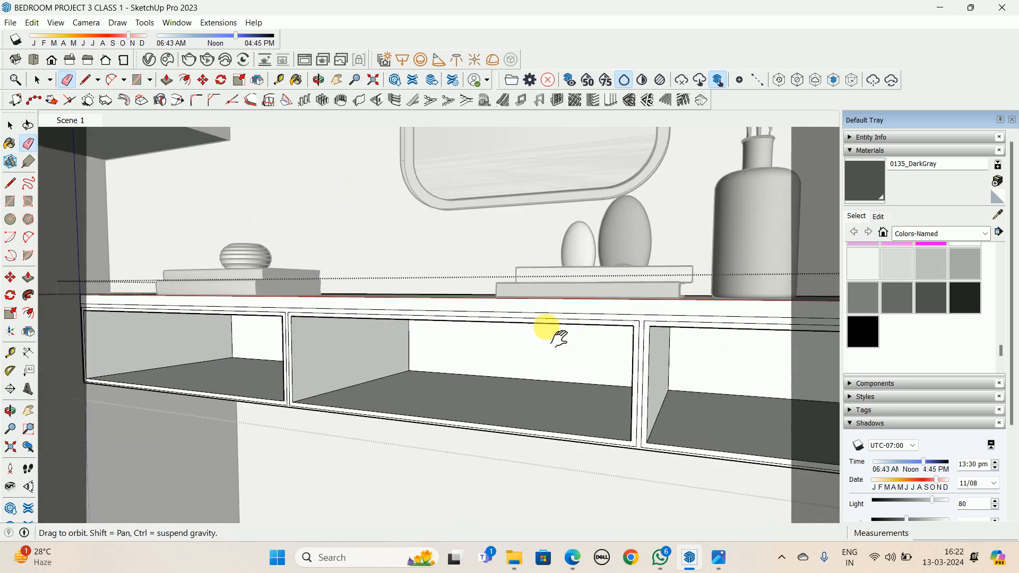
mouse_move(546, 328)
middle_down()
mouse_move(307, 339)
mouse_move(317, 378)
middle_up()
key(space)
key(p)
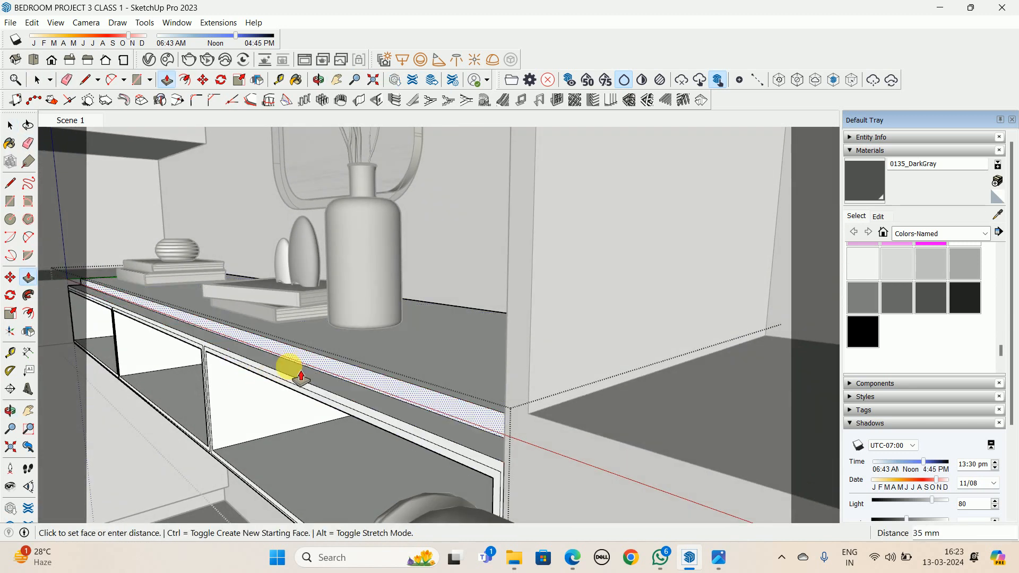
key(space)
Push the rims around the drawer openings and the connecting frame face 20 mm inward behind the countertop edge
middle_drag(285, 378, 296, 382)
key(p)
scroll(273, 380, up, 3)
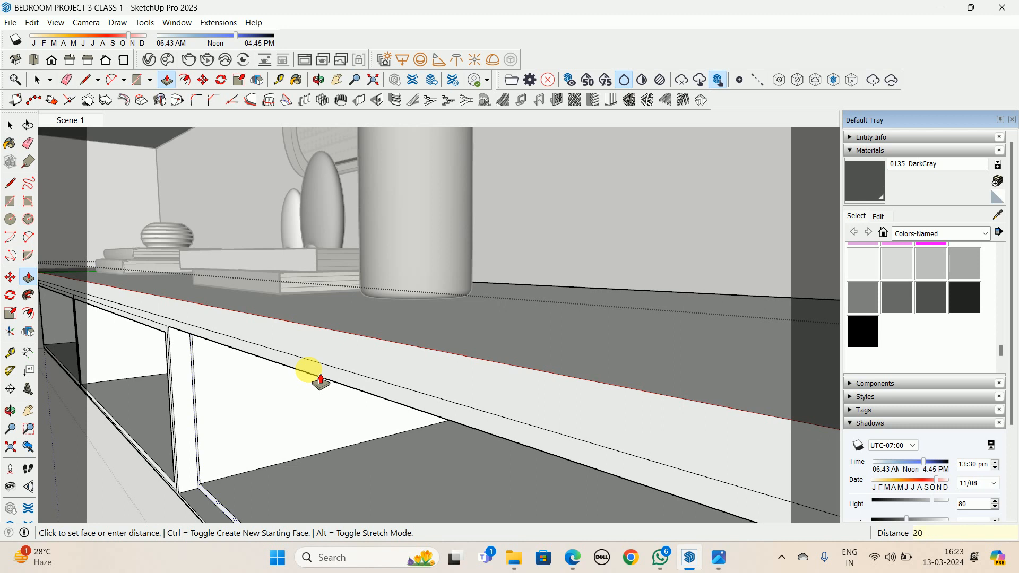
scroll(168, 336, up, 1)
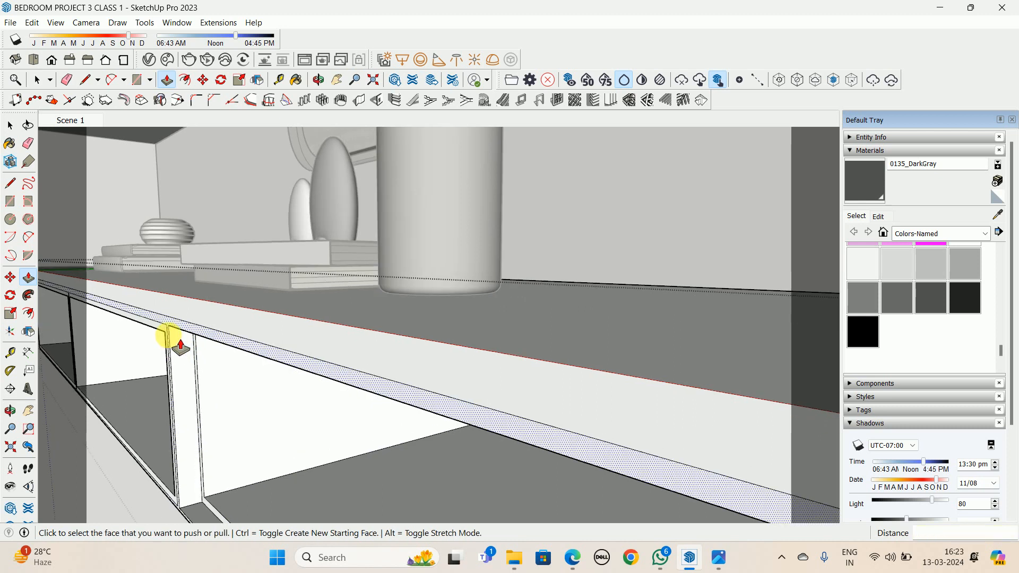
double_click(163, 329)
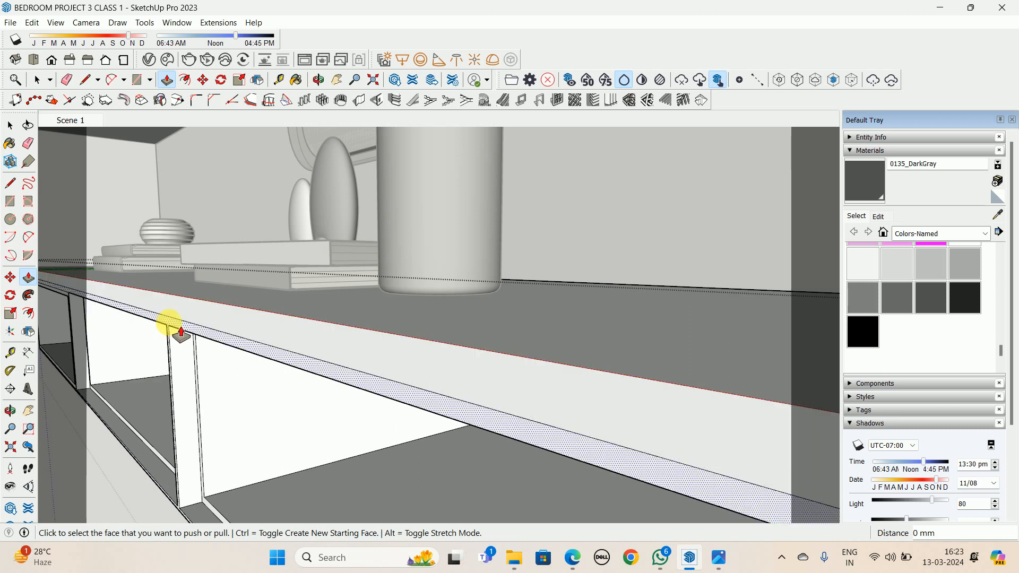
double_click(170, 322)
scroll(169, 368, down, 3)
shift+middle_drag(169, 368, 409, 339)
scroll(463, 272, up, 5)
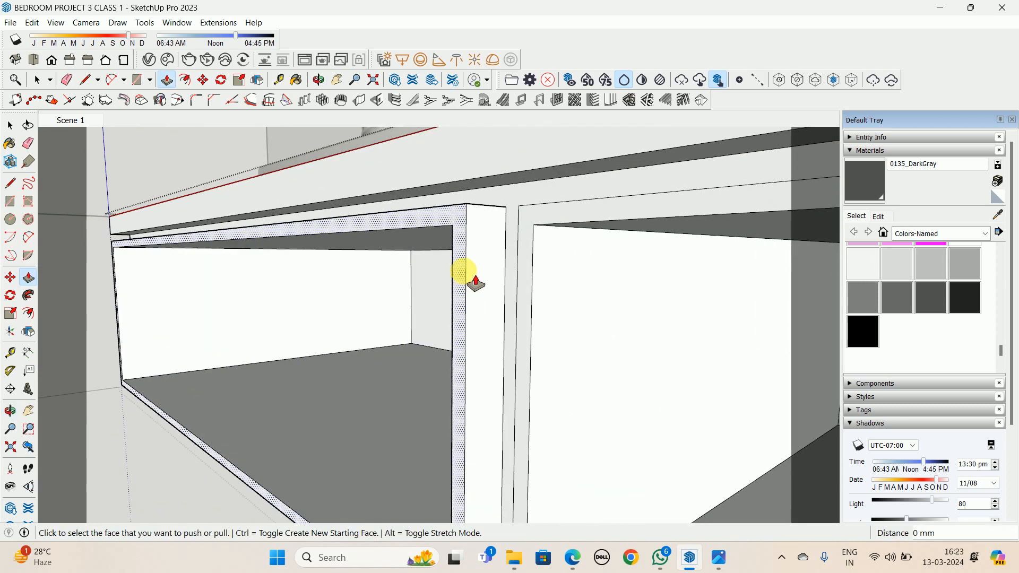
double_click(459, 226)
Close the dressing table unit, unhide the drawer fronts and return to the Scene 1 view
scroll(425, 260, down, 5)
middle_drag(399, 279, 340, 199)
key(space)
key(Escape)
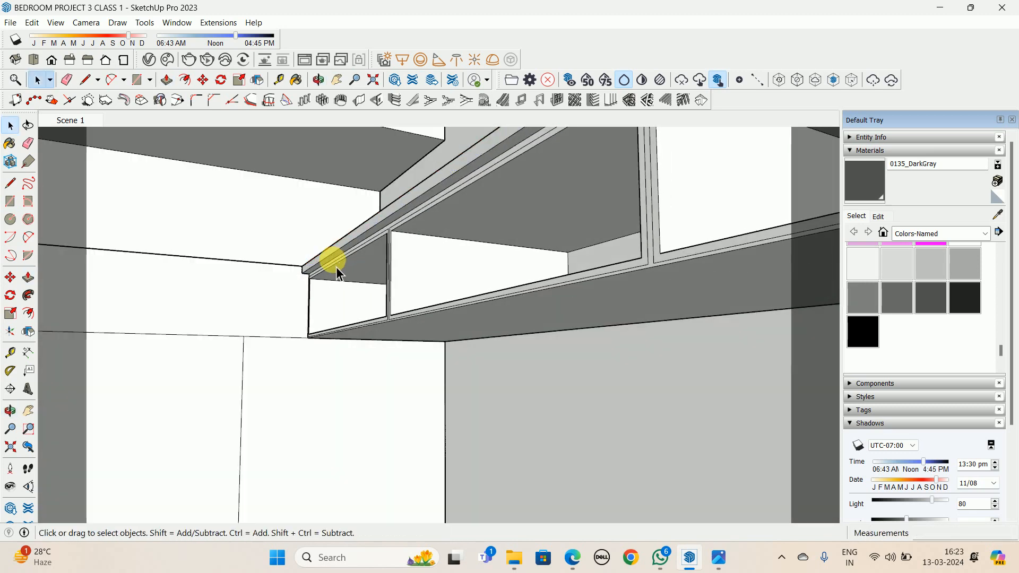
middle_drag(337, 268, 332, 372)
click(62, 120)
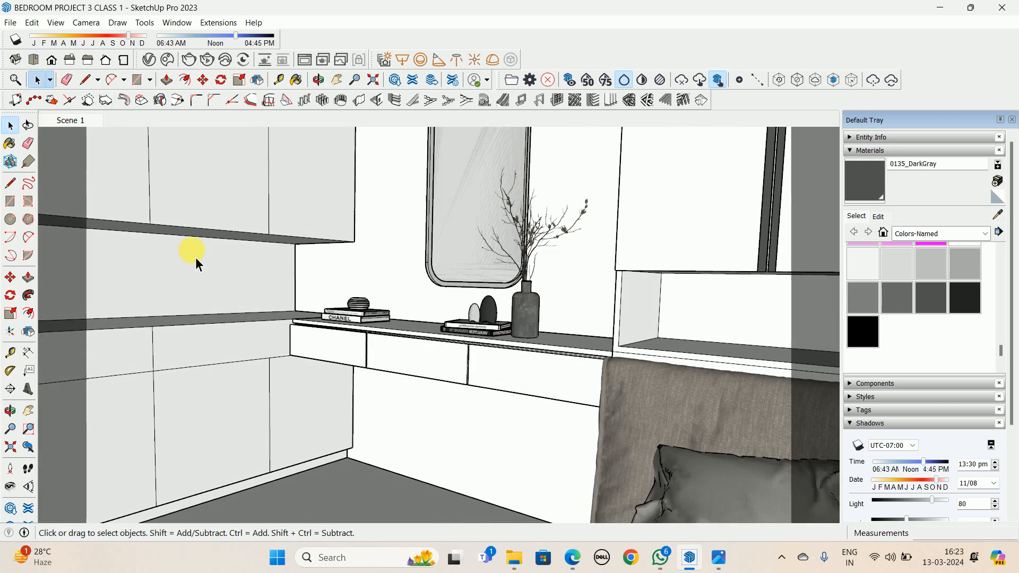
Move the grouped drawer fronts 20 mm inward towards the dressing table body
scroll(345, 352, up, 5)
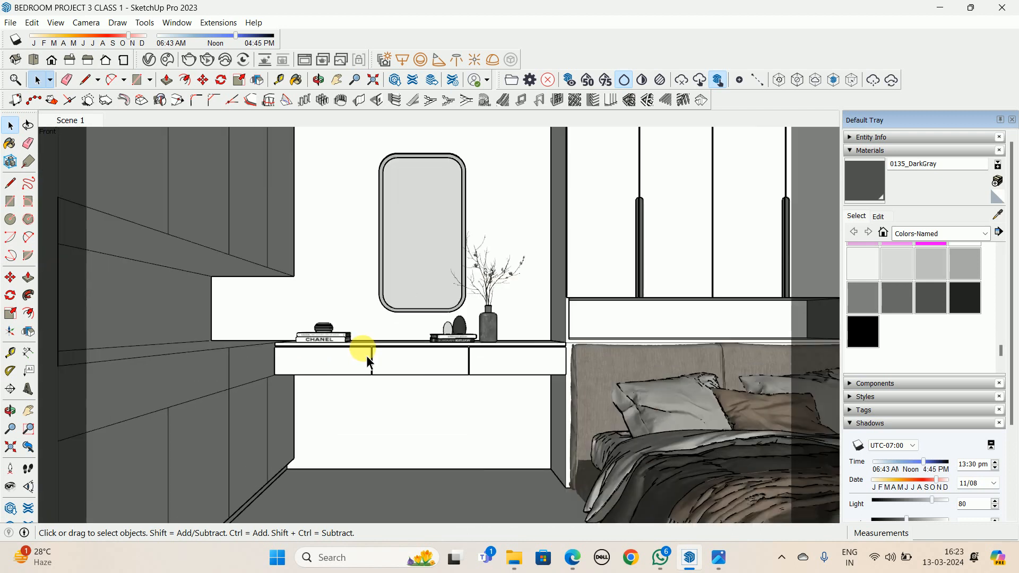
middle_drag(364, 346, 205, 394)
scroll(295, 368, up, 2)
middle_drag(295, 368, 181, 379)
click(269, 354)
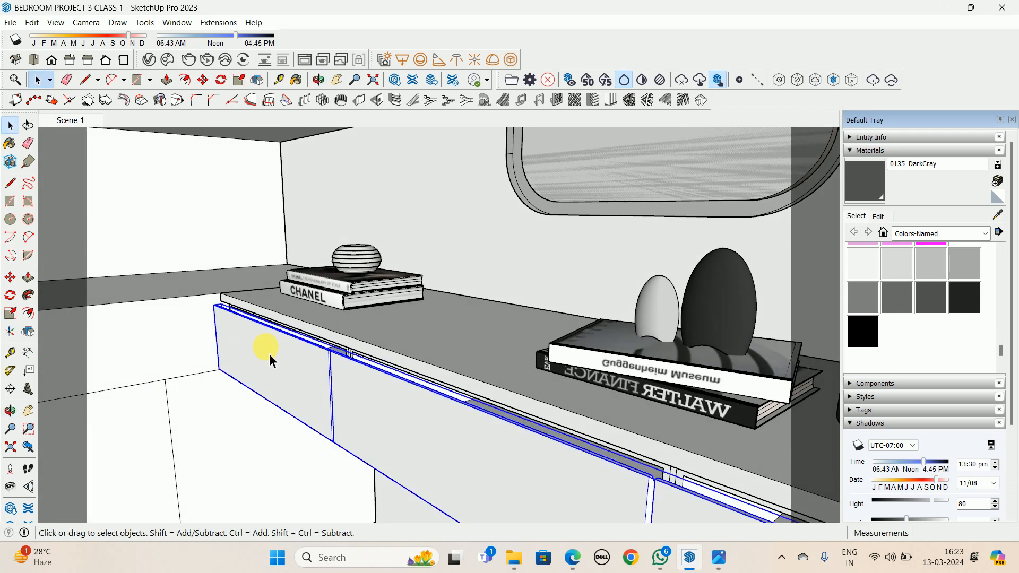
middle_drag(269, 355, 246, 355)
scroll(246, 355, up, 2)
key(m)
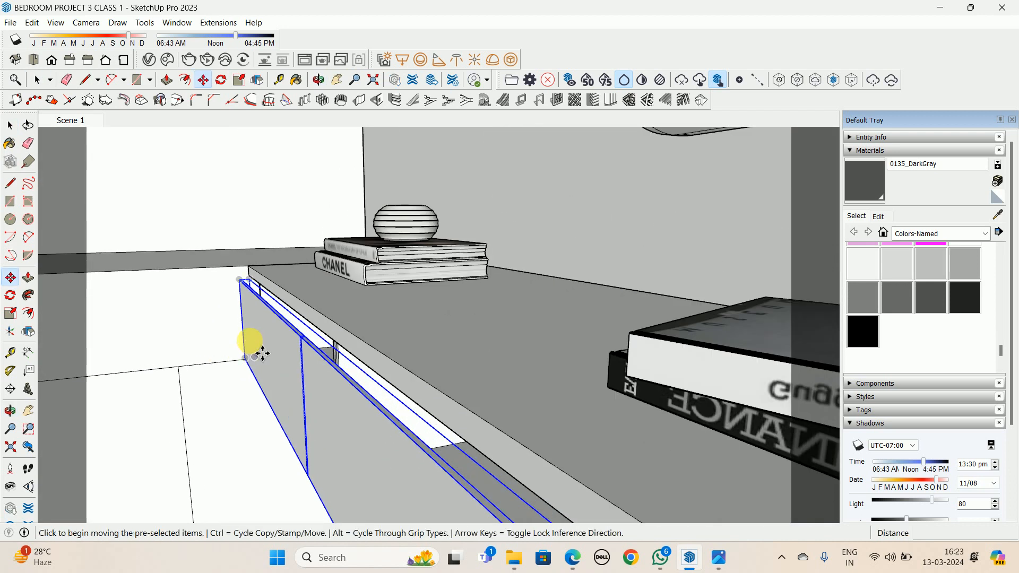
click(261, 351)
text(20)
key(Return)
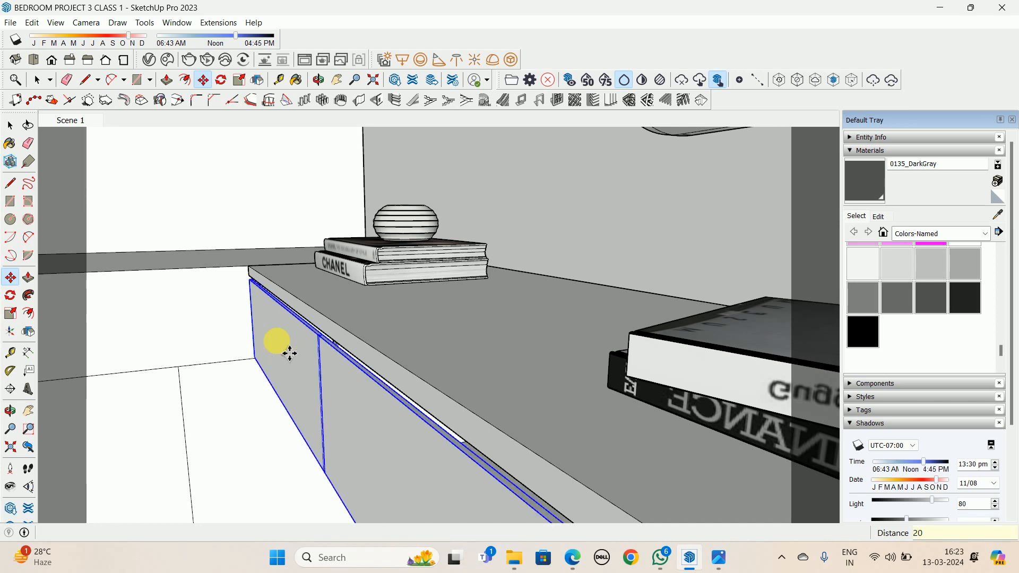
Examine the gap between the countertop edge and the moved drawer fronts from several angles
middle_drag(290, 353, 311, 319)
key(space)
scroll(366, 304, up, 2)
middle_drag(374, 367, 457, 369)
scroll(448, 370, down, 8)
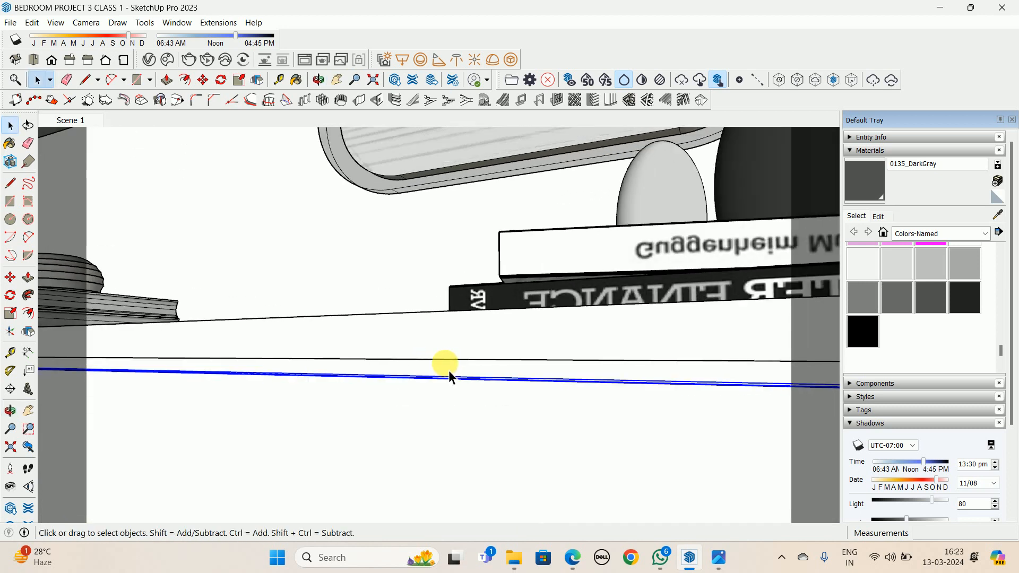
middle_drag(354, 384, 380, 401)
scroll(453, 391, down, 5)
scroll(403, 387, down, 2)
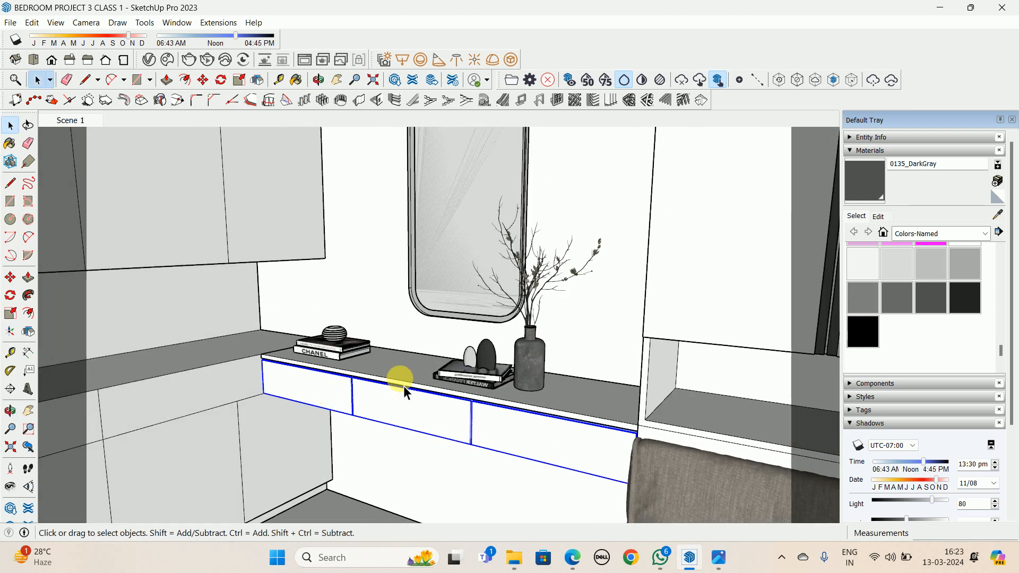
Open the dressing table unit and draw a diagonal of about 14 mm across the countertop's lower front corner at its end
double_click(404, 387)
mouse_move(500, 416)
middle_down()
mouse_move(454, 379)
mouse_move(511, 388)
middle_up()
key(h)
scroll(468, 396, up, 2)
scroll(508, 385, up, 4)
key(l)
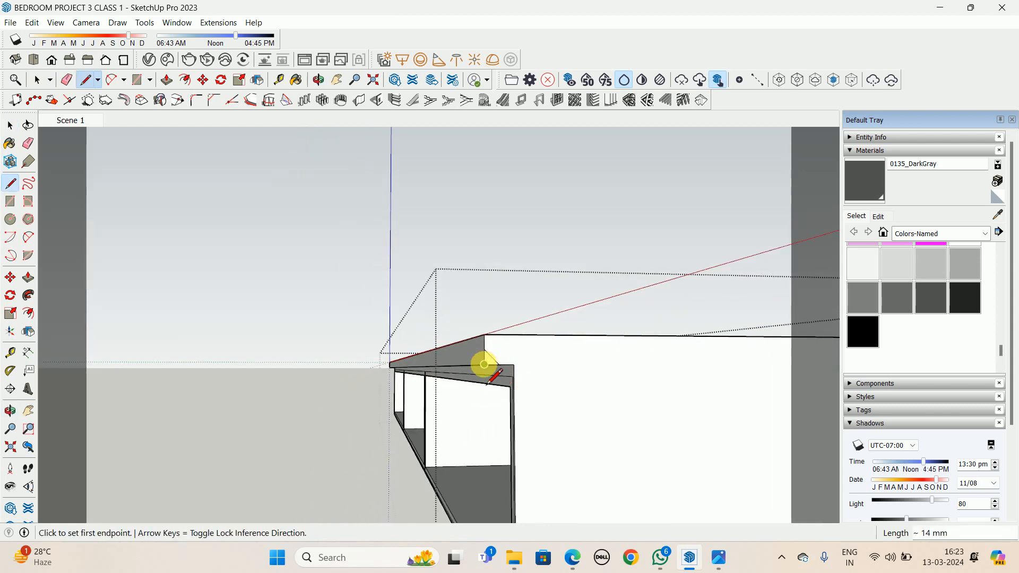
Push the triangular corner profile along the countertop's full length to bevel its lower front edge
key(p)
middle_drag(417, 364, 742, 376)
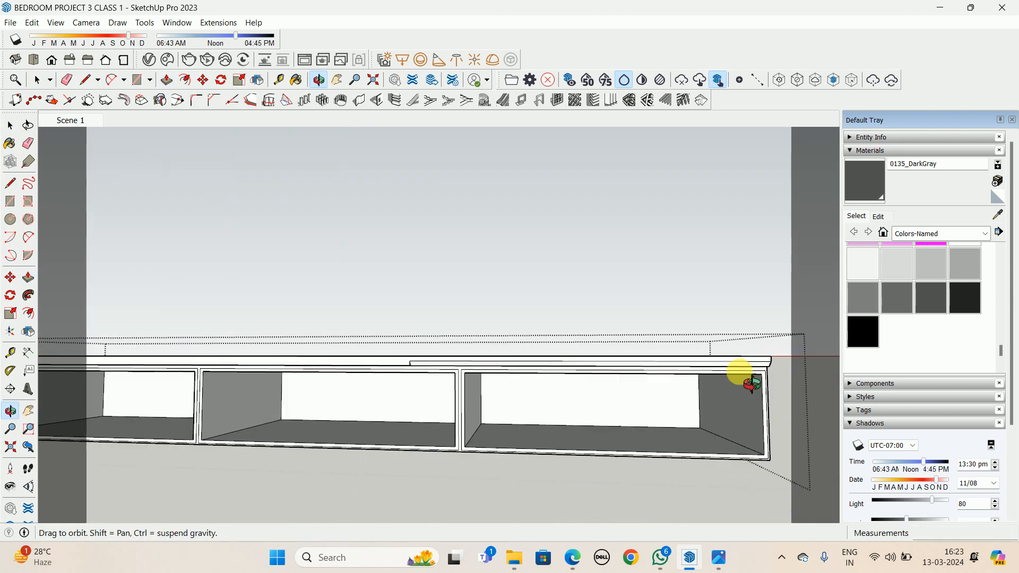
scroll(547, 379, down, 2)
middle_drag(393, 397, 169, 363)
scroll(630, 355, up, 4)
key(space)
Examine the bevelled countertop edge and the finger groove above the drawer fronts
scroll(607, 344, up, 5)
scroll(169, 363, down, 4)
shift+middle_drag(540, 334, 90, 350)
middle_drag(253, 366, 228, 394)
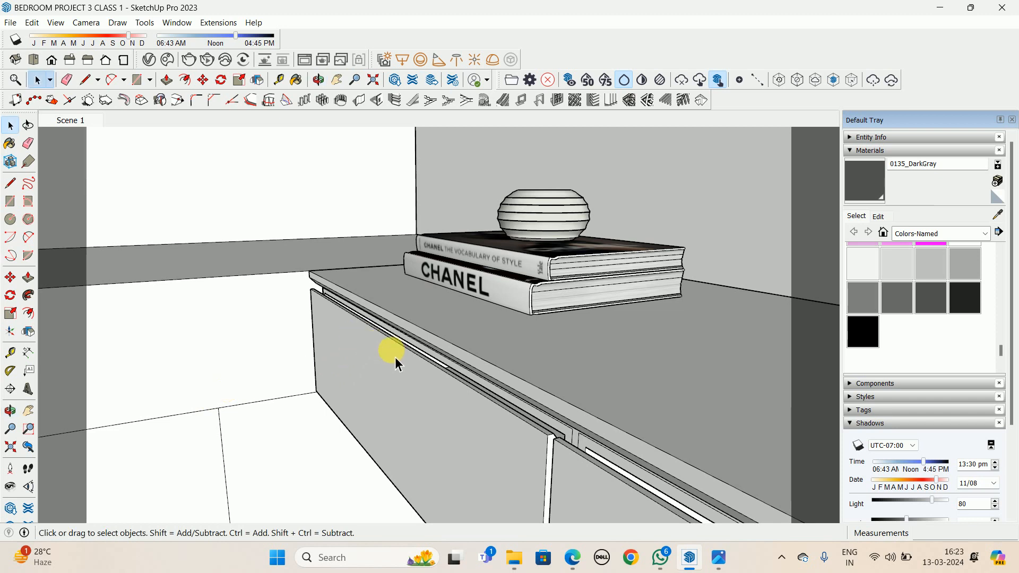
scroll(373, 356, down, 1)
middle_drag(355, 354, 436, 333)
scroll(436, 333, down, 3)
mouse_move(301, 342)
shift+middle_down()
mouse_move(425, 310)
mouse_move(292, 343)
shift+middle_up()
Switch to the reference photo in the image viewer and compare the drawers and side cabinets
click(713, 555)
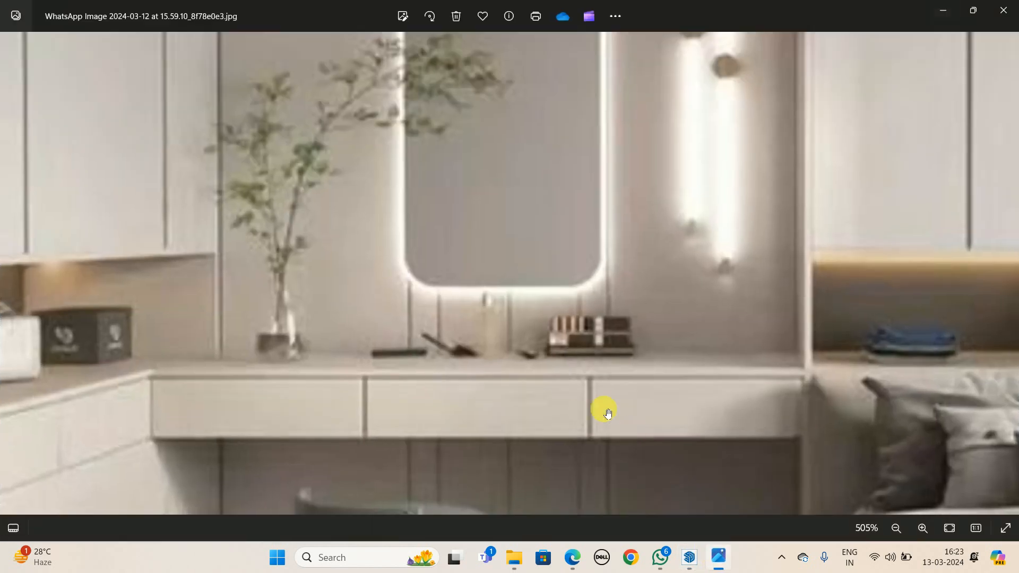
scroll(301, 393, down, 2)
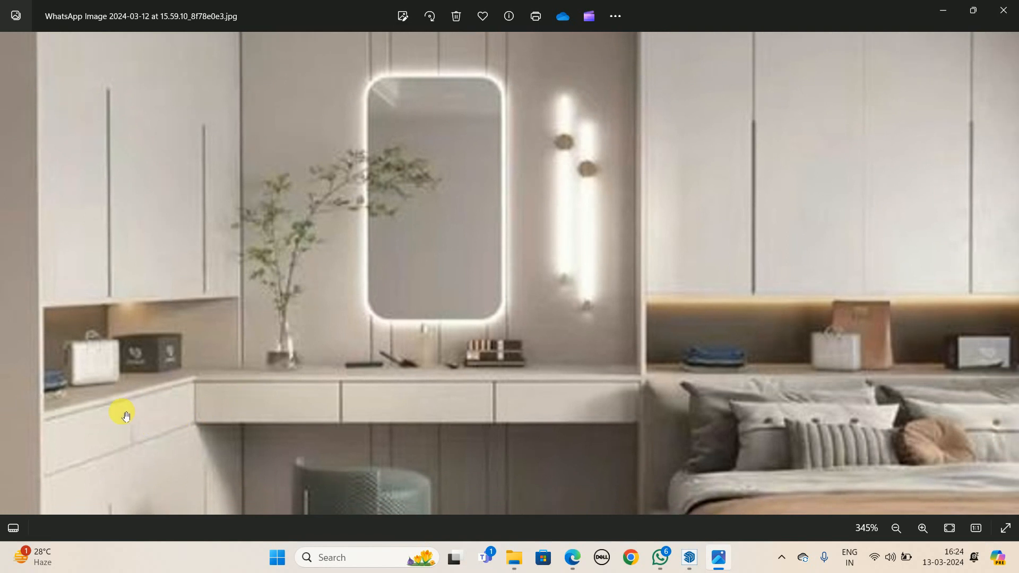
scroll(126, 416, down, 2)
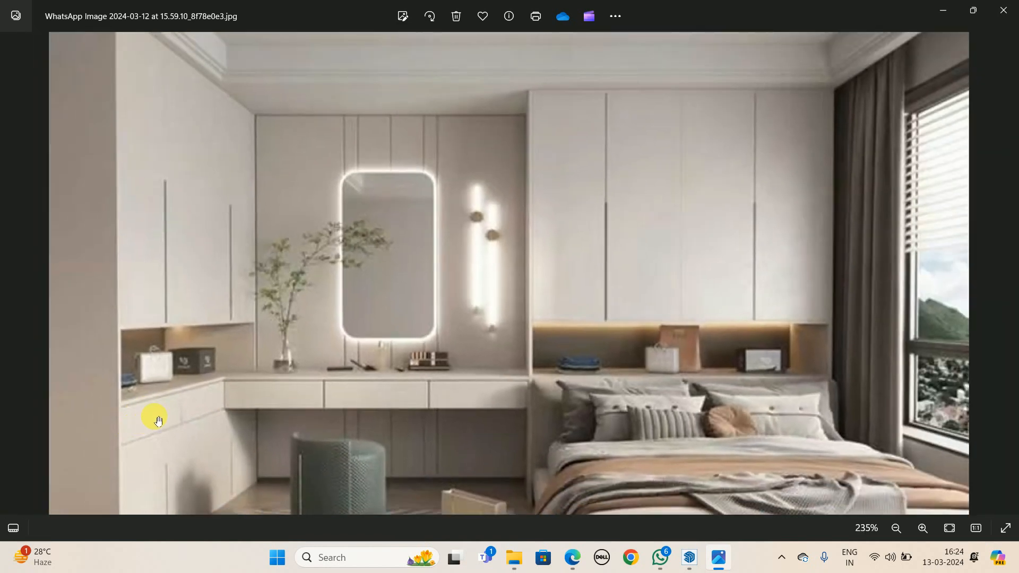
click(933, 5)
Open the side cabinet unit in SketchUp and offset its first upper door face 3 mm inward
mouse_move(296, 346)
middle_down()
mouse_move(427, 311)
mouse_move(416, 288)
mouse_move(480, 255)
mouse_move(456, 238)
mouse_move(491, 311)
mouse_move(307, 299)
mouse_move(417, 288)
mouse_move(293, 312)
middle_up()
scroll(440, 315, up, 1)
double_click(301, 290)
click(296, 305)
key(f)
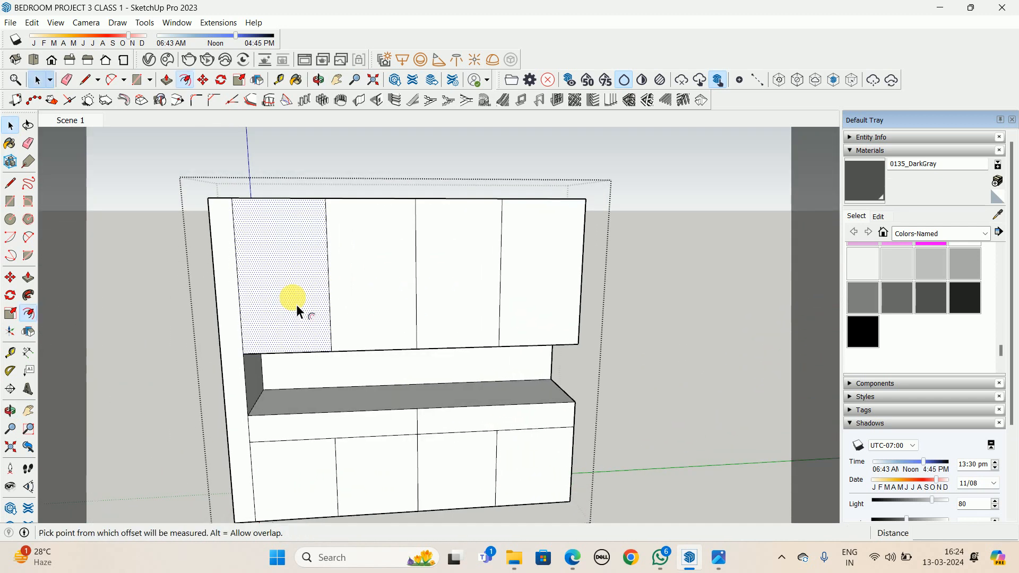
click(277, 199)
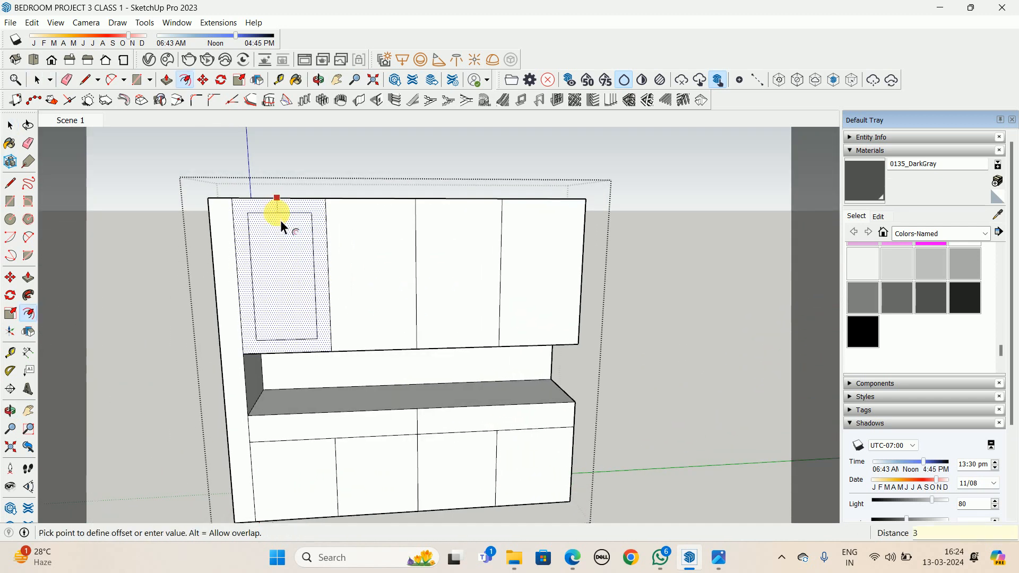
text(3)
key(Return)
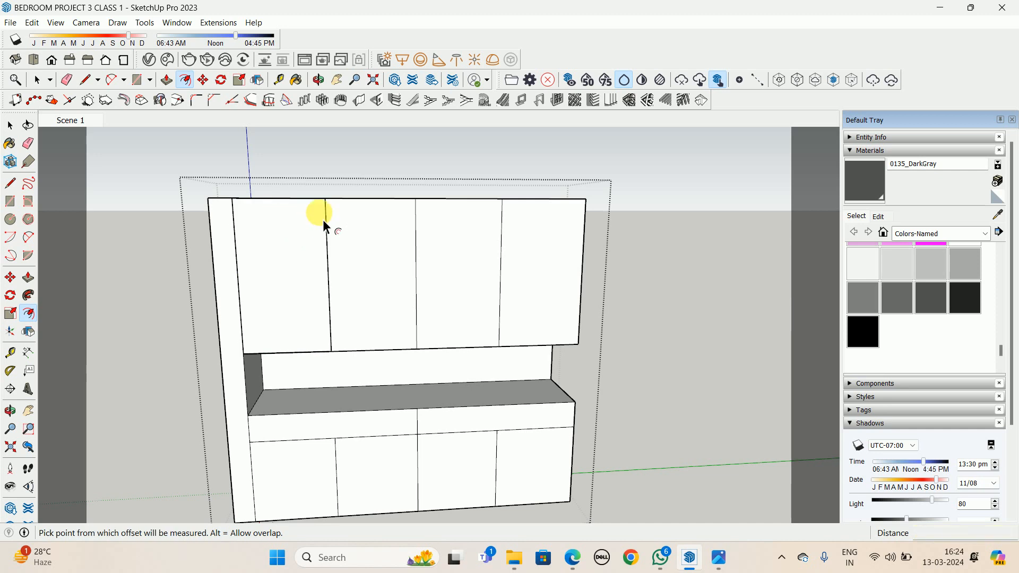
Offset the remaining upper door faces of the side cabinet 3 mm inward
scroll(326, 215, up, 6)
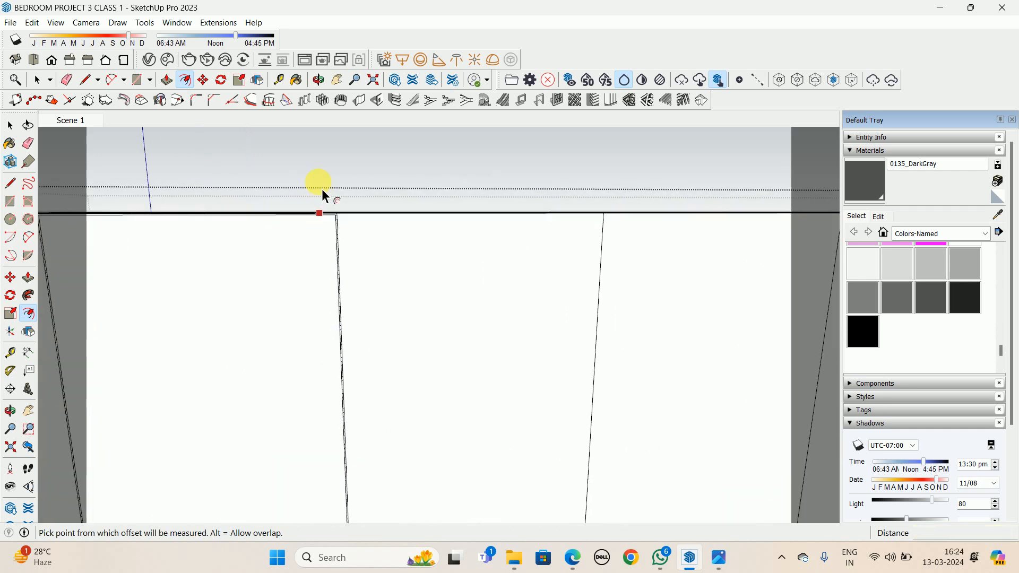
click(480, 311)
scroll(472, 297, down, 3)
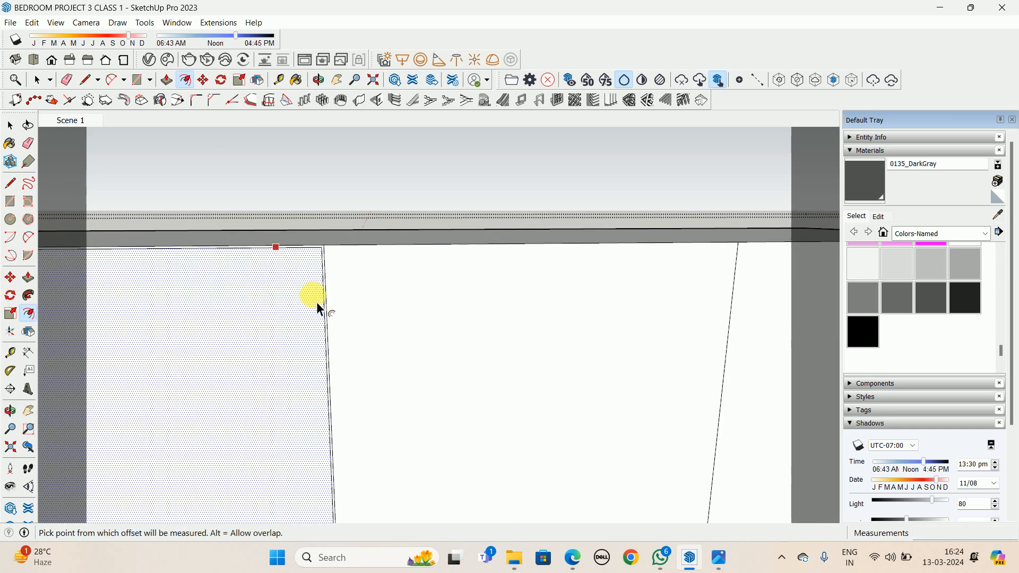
scroll(319, 303, down, 1)
double_click(406, 301)
double_click(696, 288)
scroll(690, 287, down, 2)
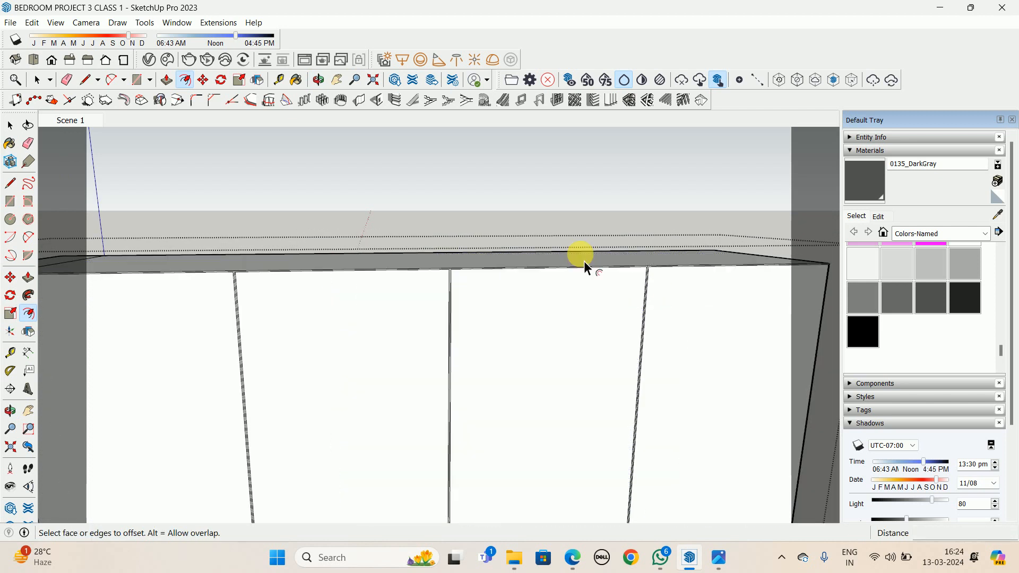
Offset the side cabinet's drawer and lower door faces 3 mm inward
scroll(584, 261, down, 4)
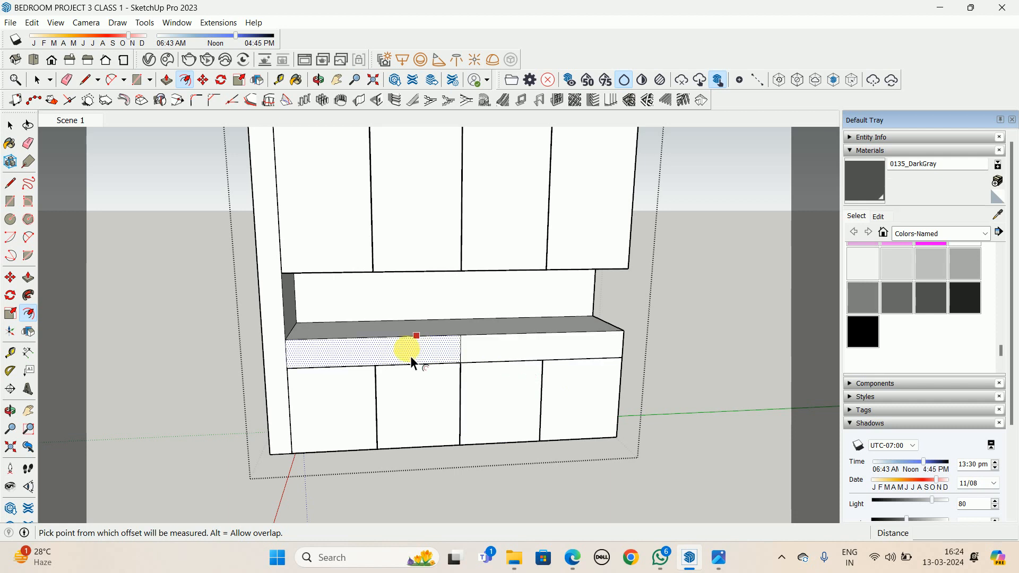
middle_drag(405, 358, 524, 351)
scroll(525, 350, up, 3)
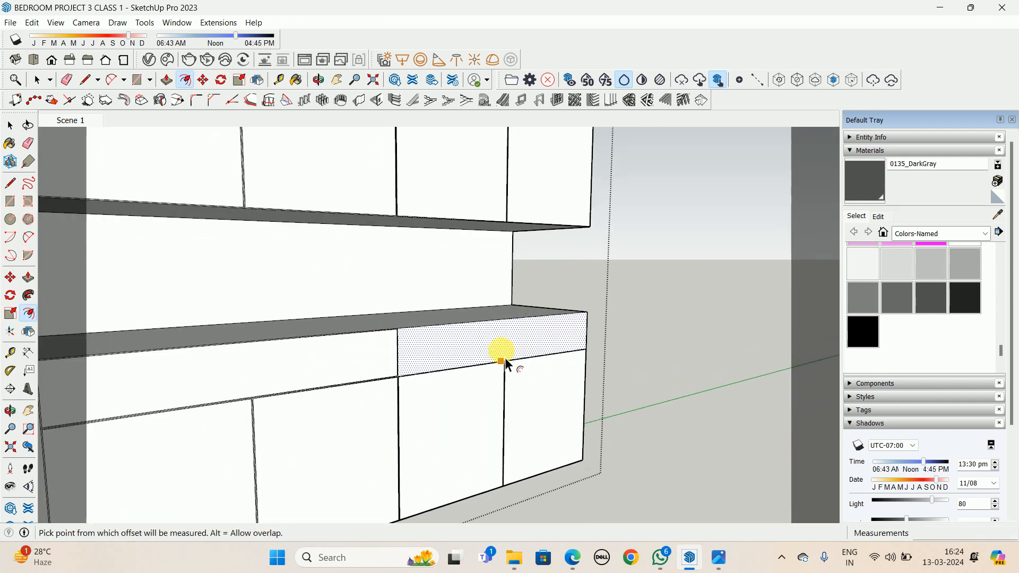
scroll(502, 358, down, 5)
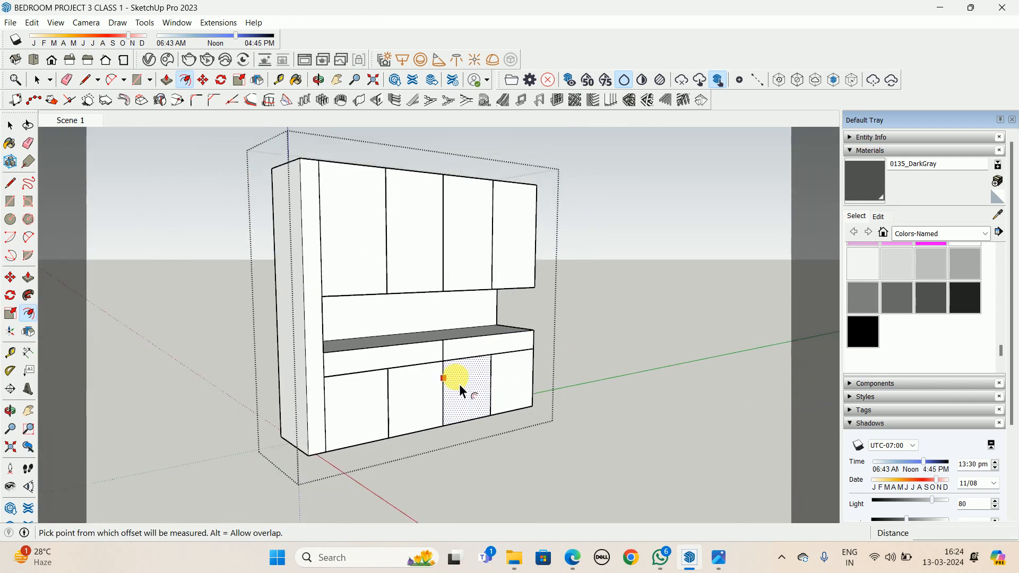
Select and copy all the inset upper door, drawer and lower door faces, leaving the frame strips out
middle_drag(461, 390, 393, 376)
key(space)
click(368, 266)
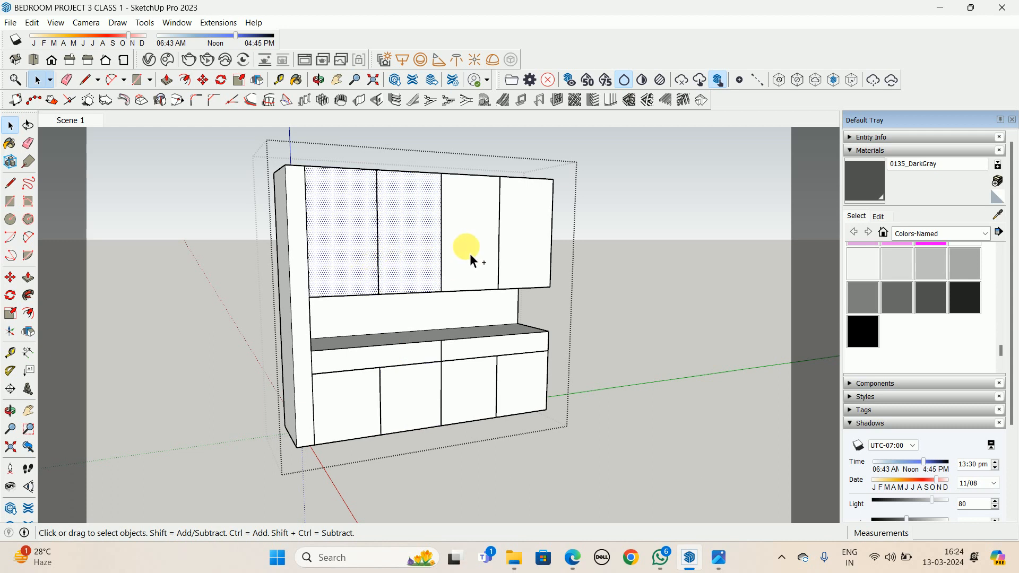
ctrl+click(514, 247)
ctrl+click(529, 350)
ctrl+click(419, 362)
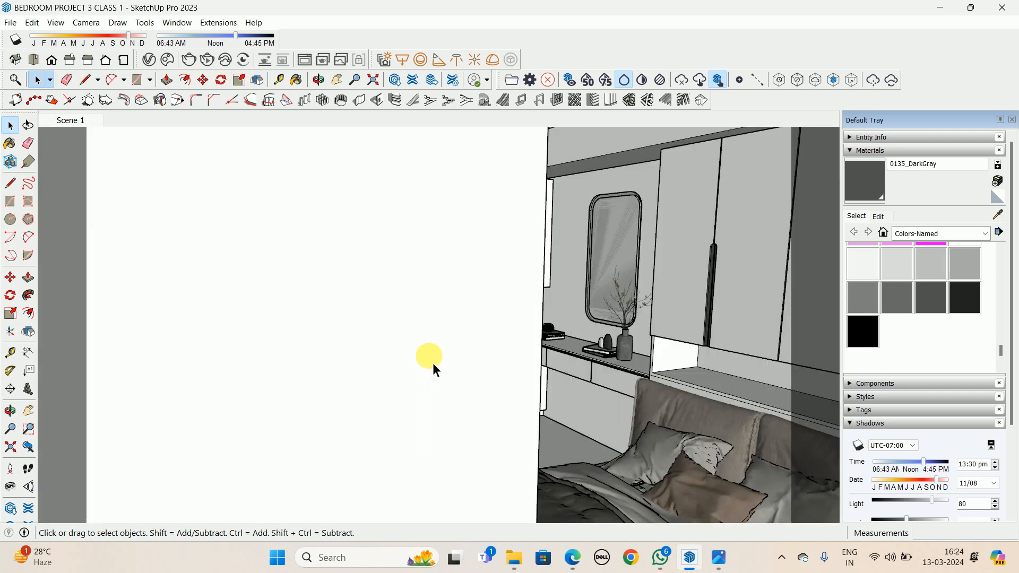
Paste the copied front faces in place outside the cabinet unit and make them a group
middle_drag(432, 364, 349, 337)
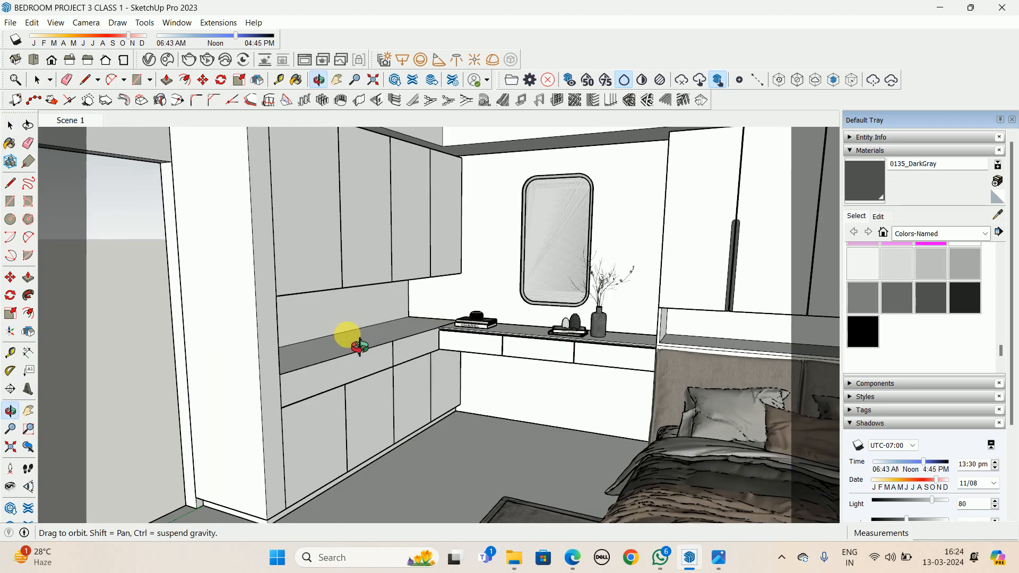
click(23, 21)
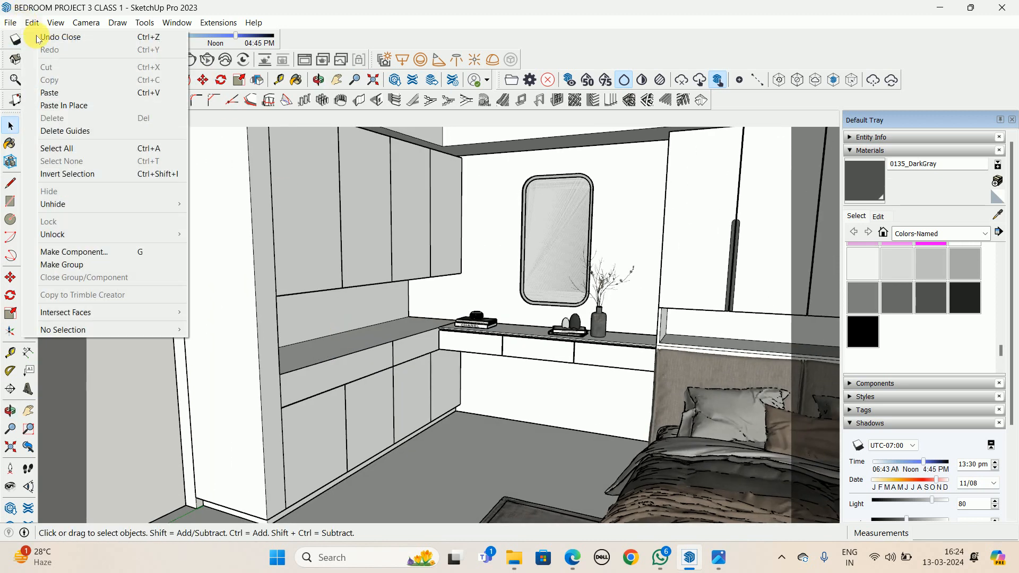
click(79, 106)
right_click(318, 247)
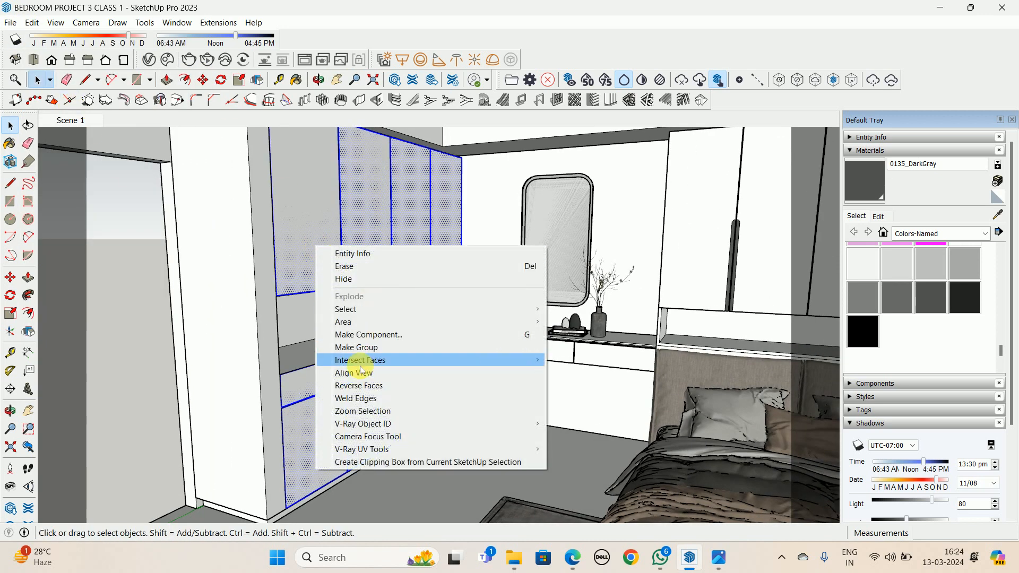
click(363, 351)
Open the fronts group and extrude the door and drawer faces to a thickness of 20 mm
double_click(332, 269)
middle_drag(331, 269, 582, 345)
key(p)
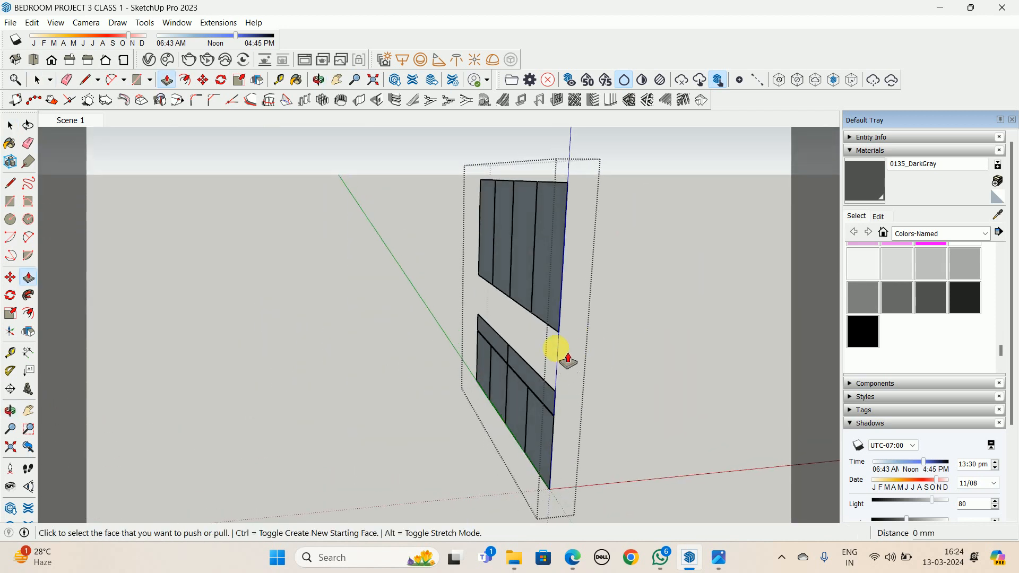
click(555, 303)
text(20)
key(Return)
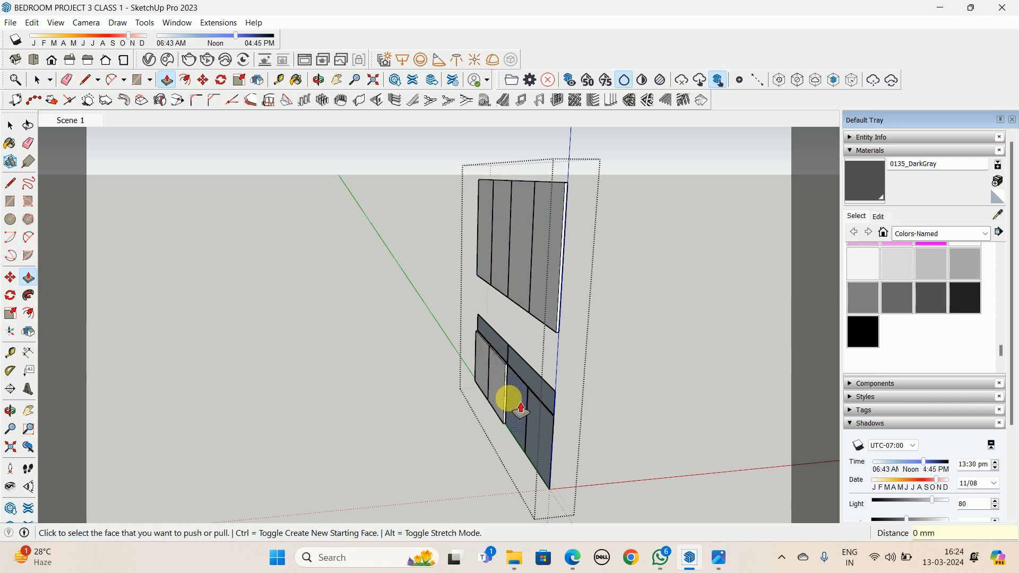
double_click(556, 429)
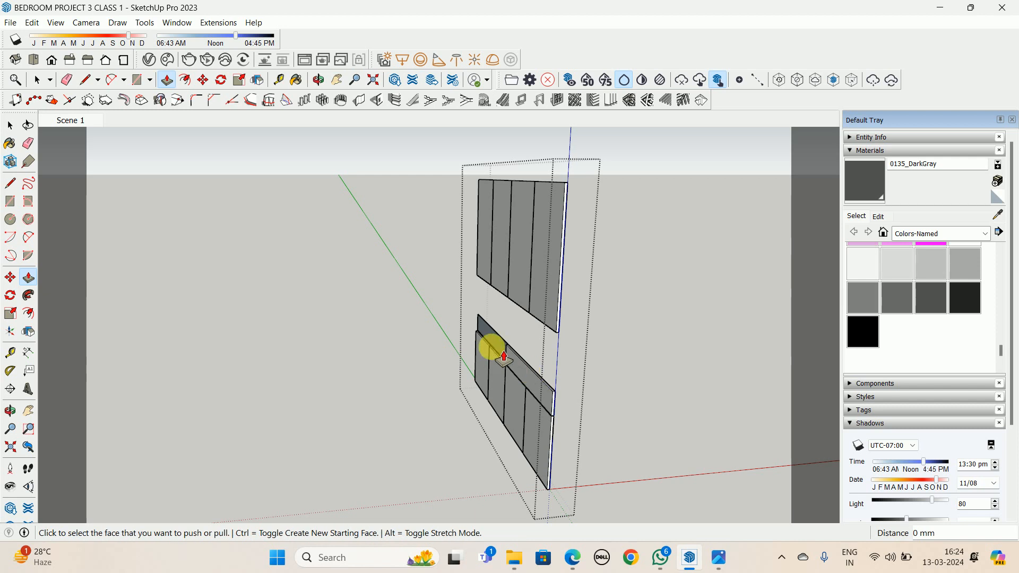
Push the end face of the drawer front beside the dressing table 450 mm inward to shorten it
middle_drag(576, 385, 197, 353)
scroll(411, 377, up, 3)
shift+middle_drag(600, 401, 402, 356)
scroll(447, 336, up, 5)
middle_drag(442, 310, 312, 299)
scroll(312, 298, up, 6)
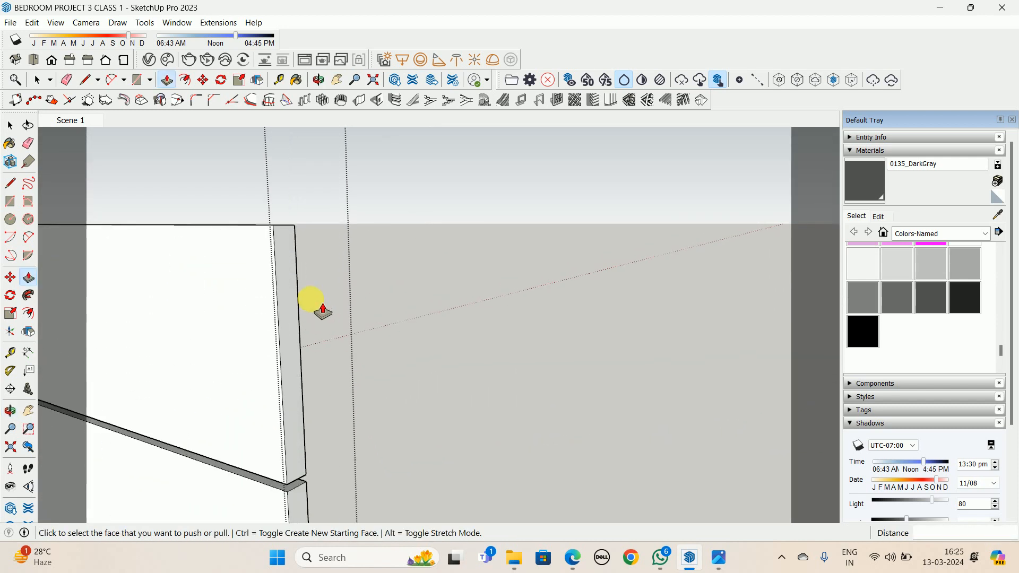
click(265, 290)
scroll(91, 294, down, 3)
middle_drag(90, 294, 378, 296)
scroll(374, 298, down, 3)
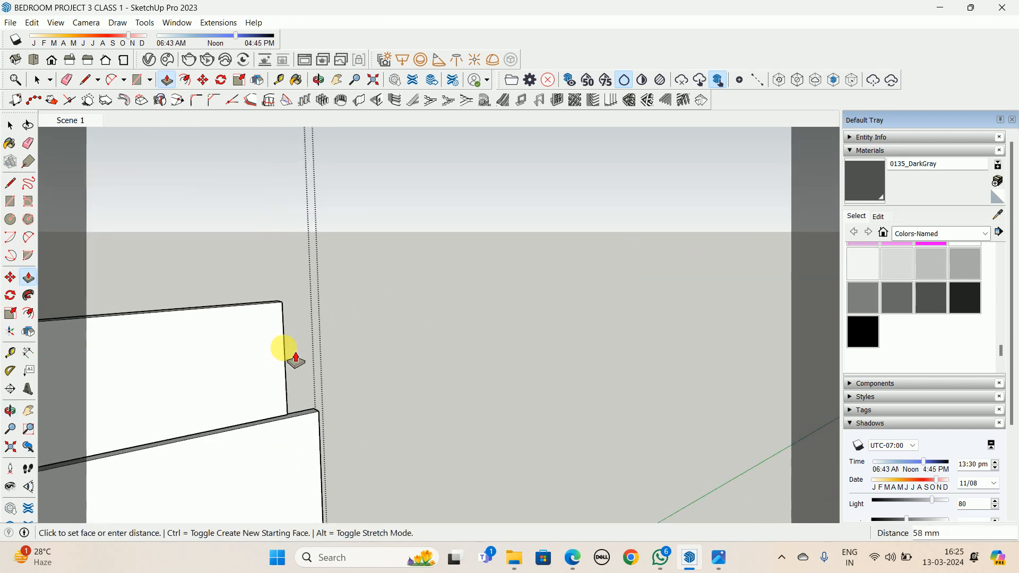
shift+middle_drag(282, 350, 535, 280)
scroll(484, 288, down, 3)
middle_drag(394, 312, 510, 324)
scroll(494, 305, down, 2)
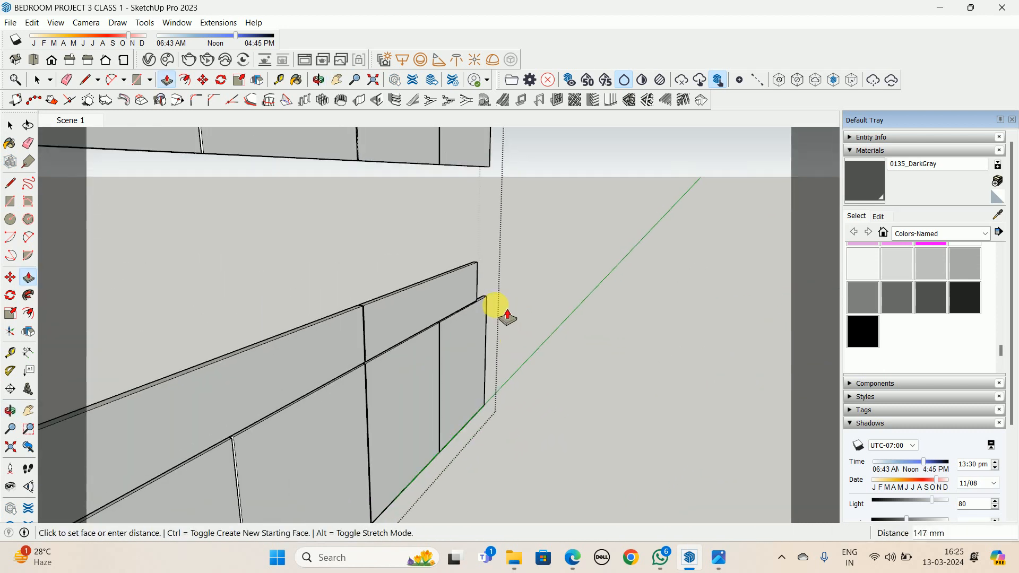
scroll(466, 301, up, 5)
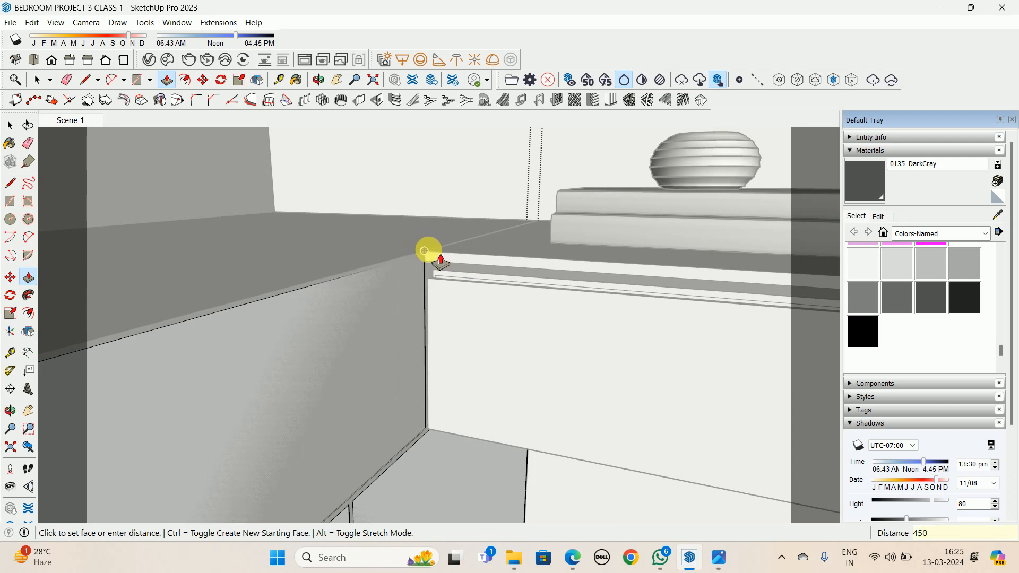
key(Return)
key(space)
scroll(418, 271, down, 5)
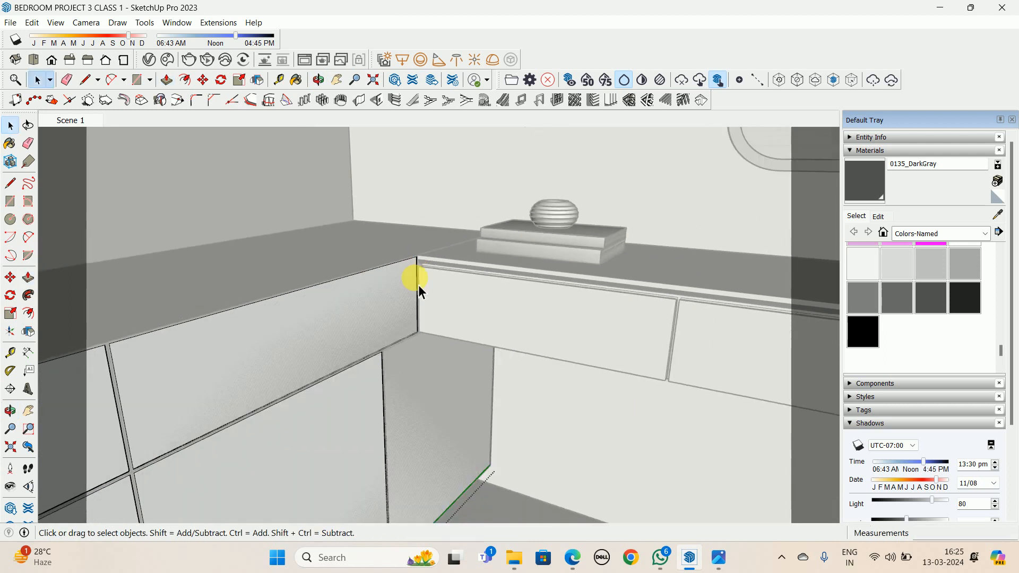
key(Escape)
Open the side cabinet unit and offset its drawer and door faces inward to outline the compartment openings
scroll(387, 356, down, 4)
middle_drag(387, 356, 518, 287)
scroll(384, 352, down, 4)
scroll(384, 352, up, 3)
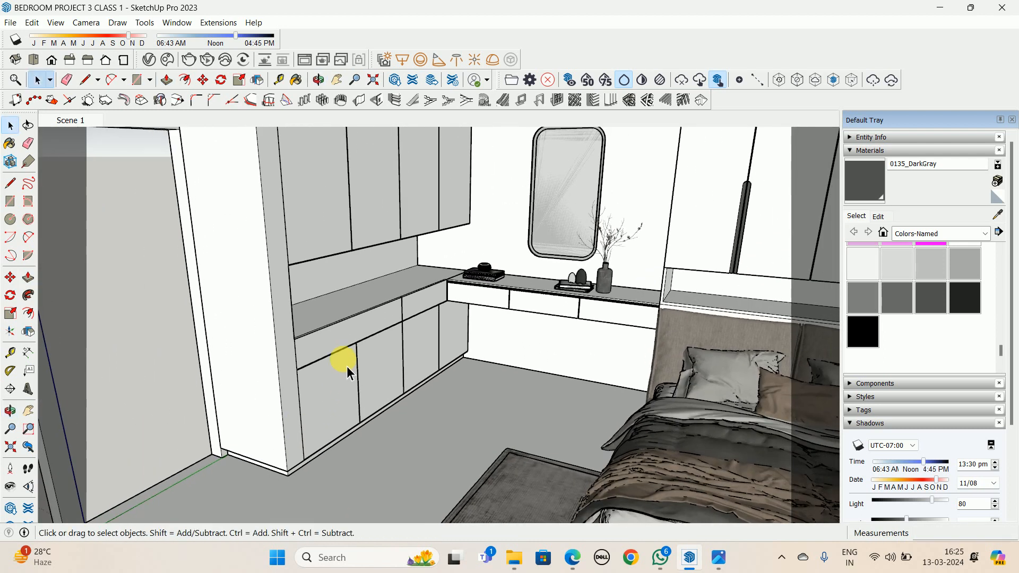
middle_drag(346, 365, 387, 330)
scroll(357, 346, up, 3)
scroll(380, 397, up, 2)
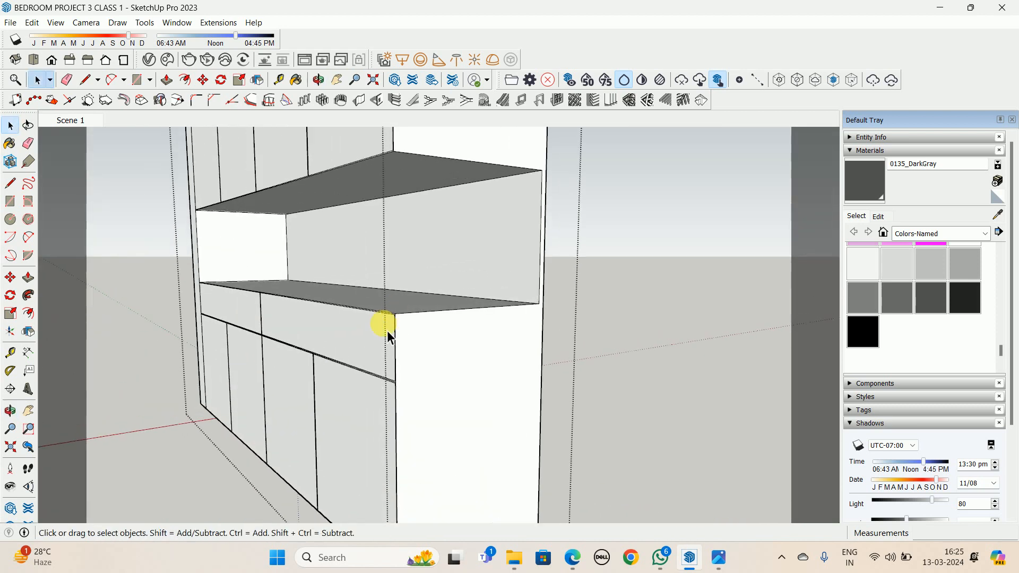
scroll(381, 354, up, 2)
key(f)
scroll(353, 331, up, 2)
click(351, 323)
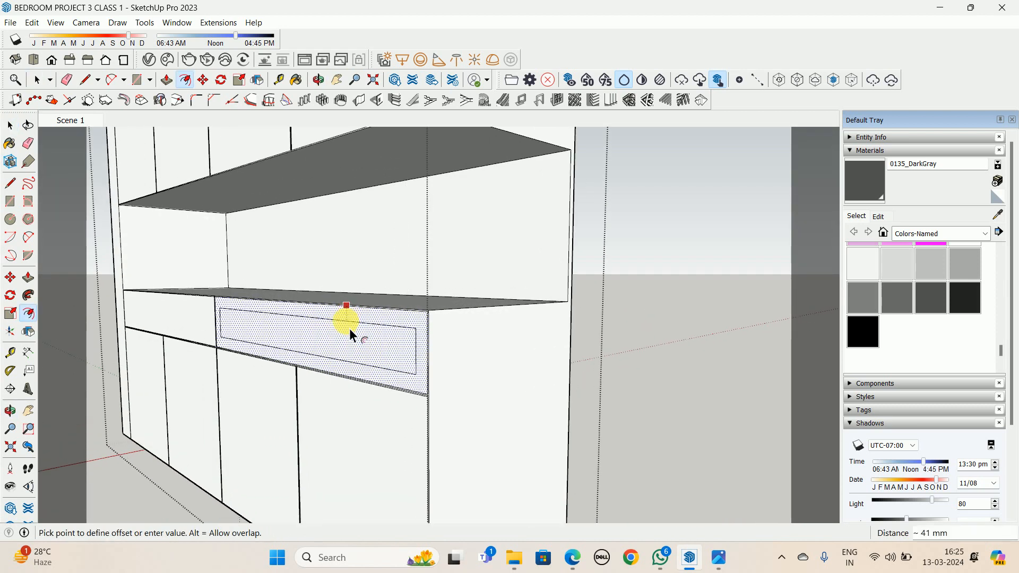
key(Escape)
middle_drag(292, 349, 518, 352)
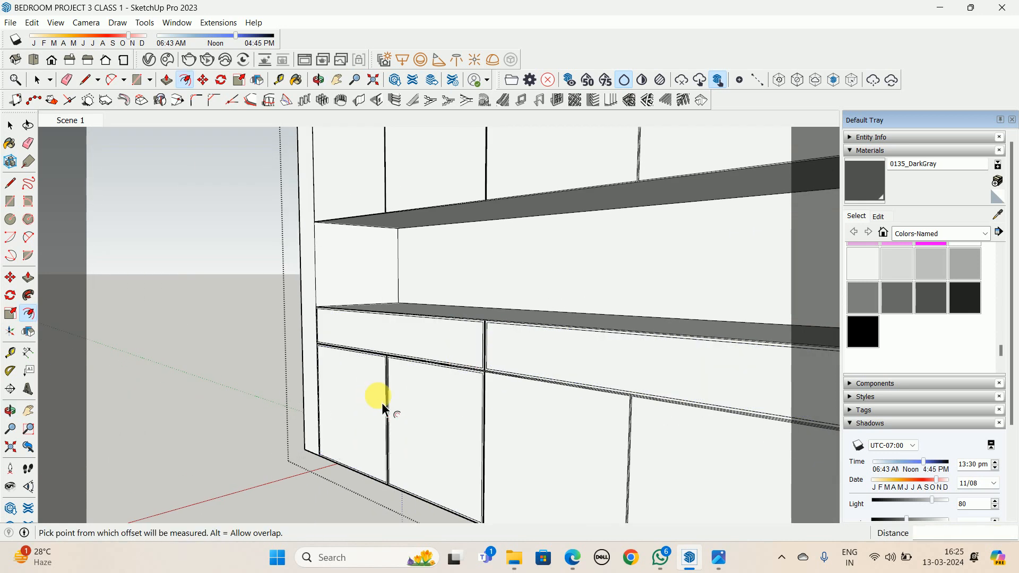
middle_drag(615, 405, 499, 388)
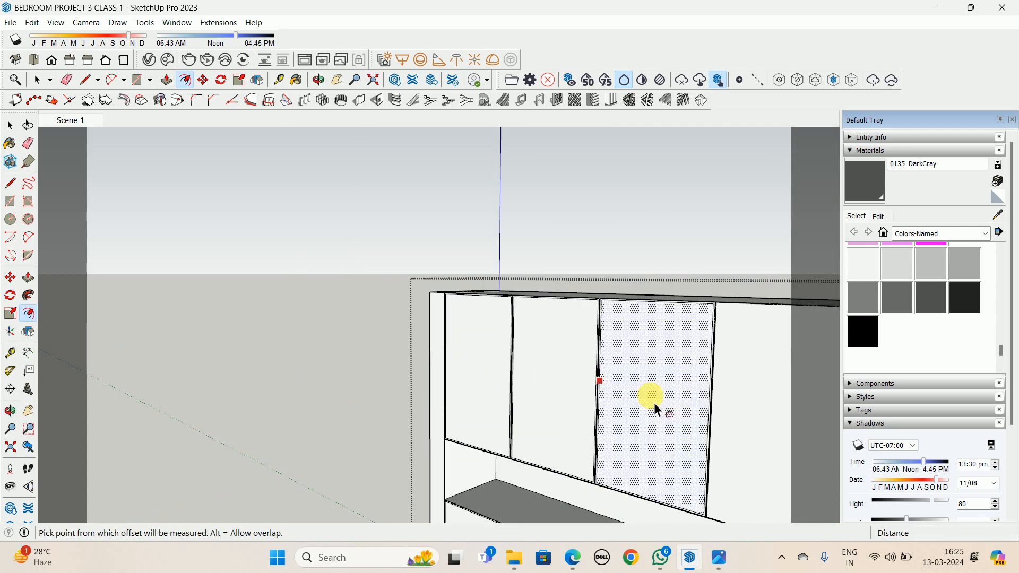
middle_drag(737, 417, 485, 375)
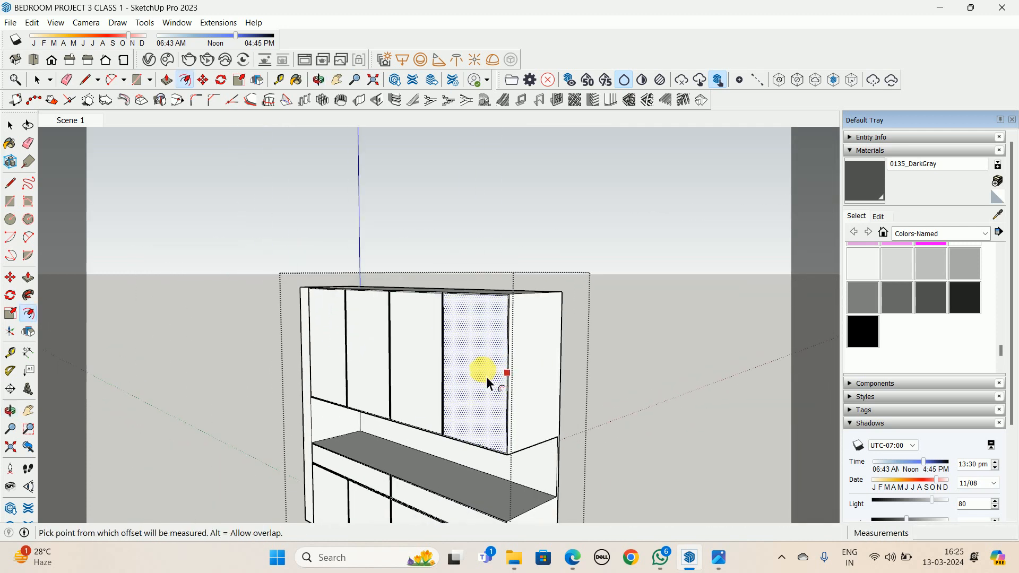
Push the upper door faces back into the cabinet body to hollow out the upper compartments
key(p)
scroll(472, 389, up, 2)
click(472, 387)
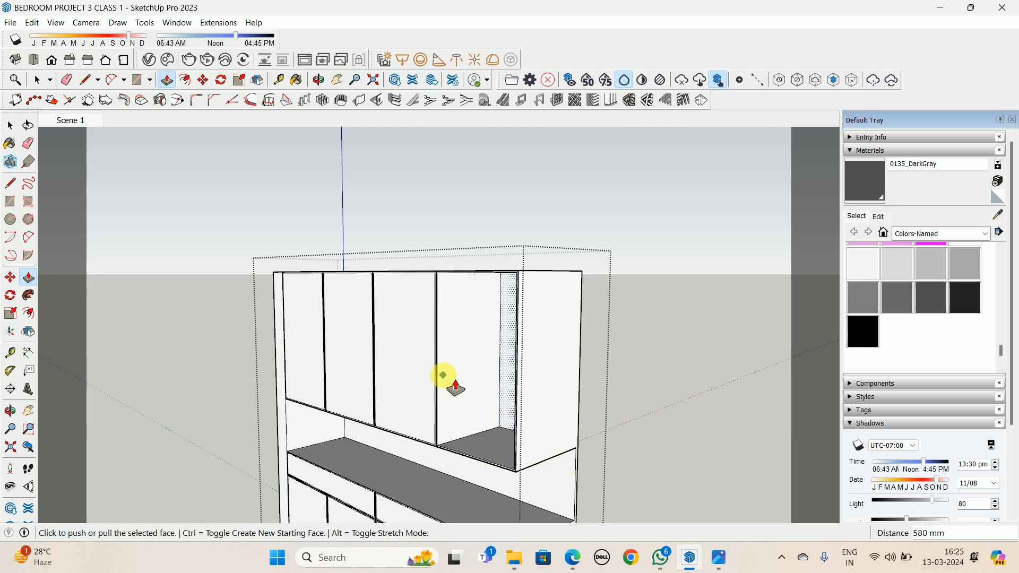
click(418, 376)
key(ctrl+z)
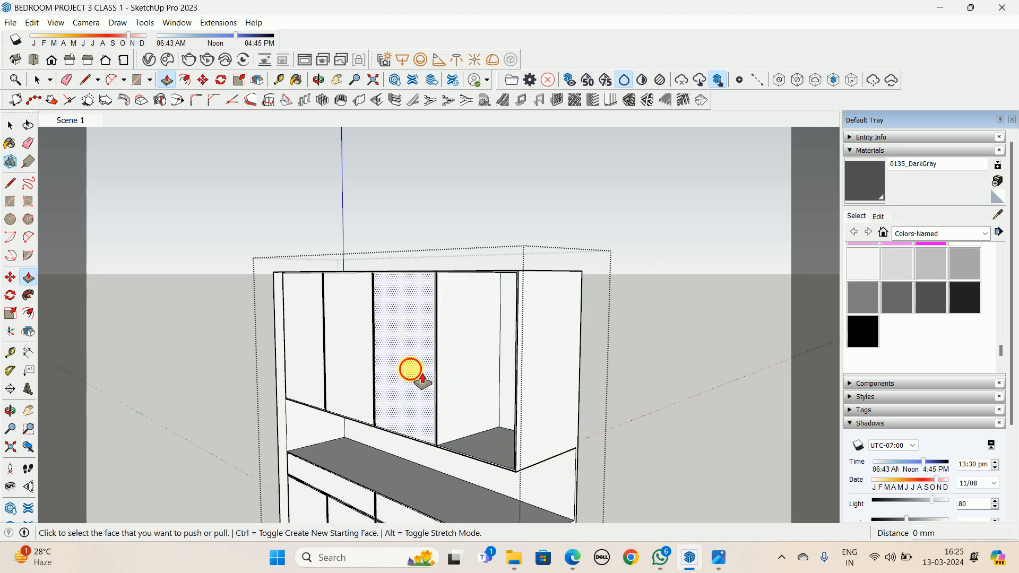
click(340, 372)
Push the drawer and lower door faces back into the cabinet body to hollow out the lower compartments
middle_drag(312, 353, 396, 247)
click(394, 250)
double_click(392, 275)
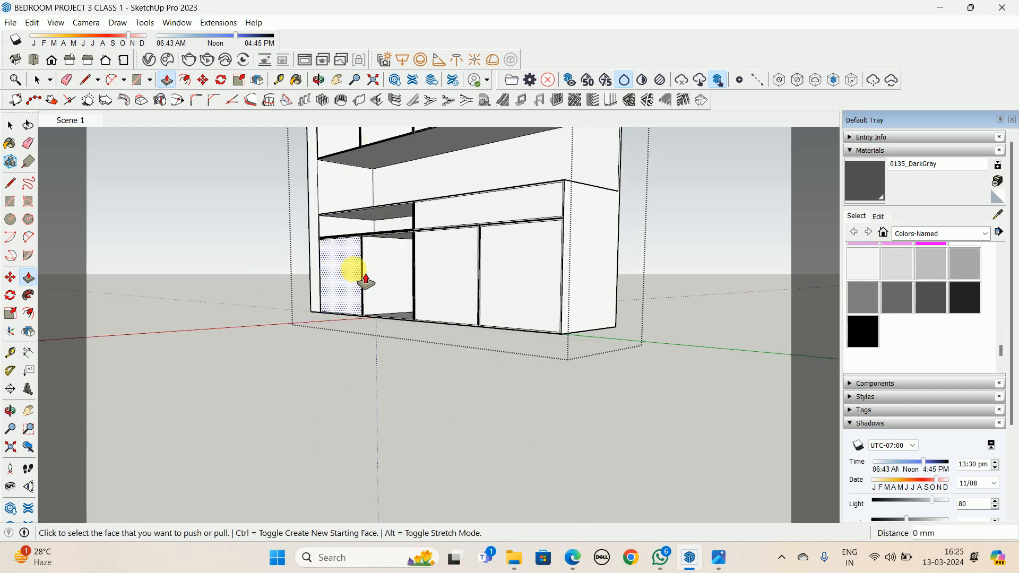
double_click(352, 273)
click(465, 284)
click(453, 272)
double_click(500, 273)
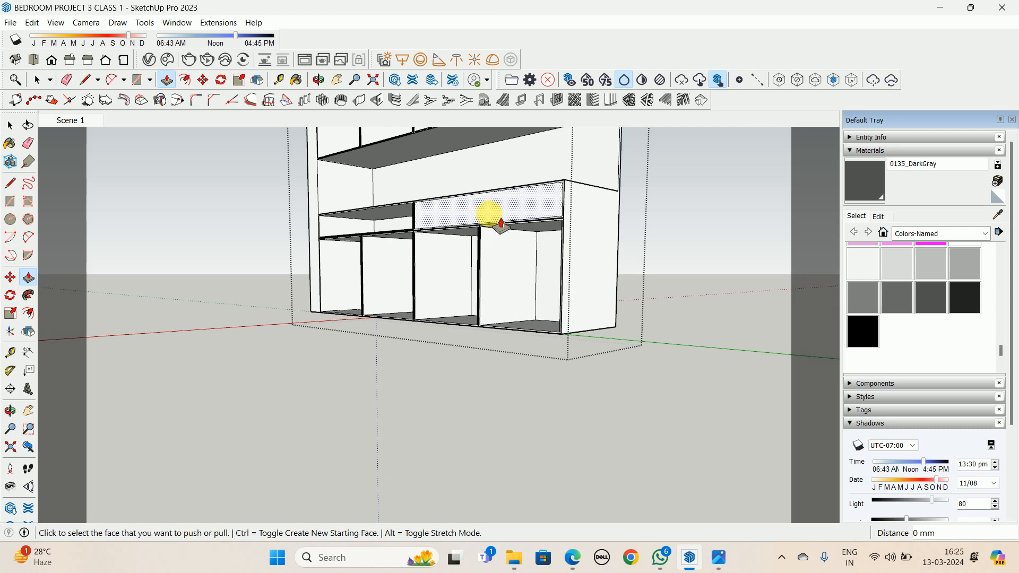
double_click(487, 215)
Push the inner end wall of the drawer compartment beside the dressing table 450 mm inward and leave the cabinet unit
middle_drag(439, 225, 683, 260)
scroll(576, 235, up, 3)
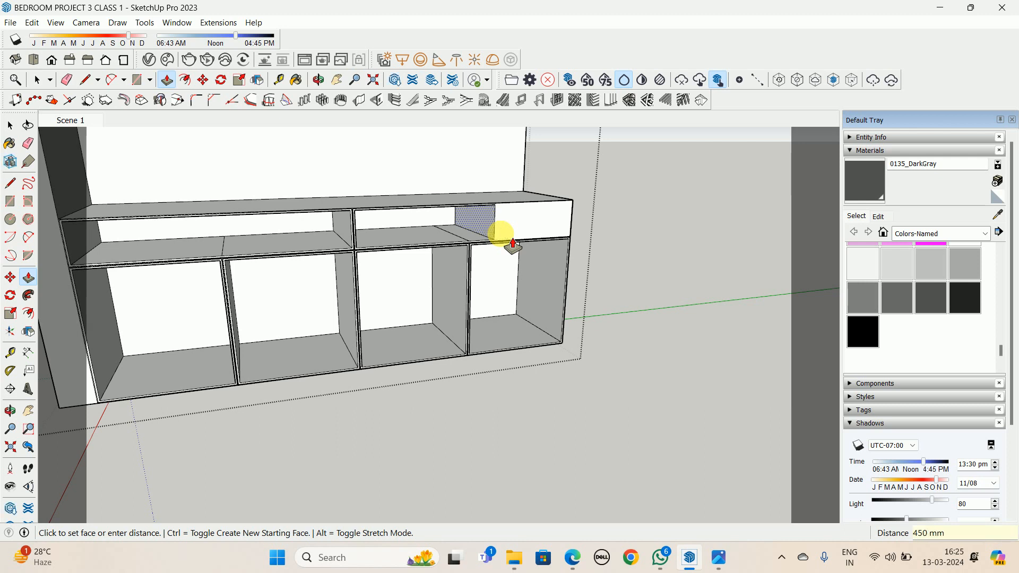
middle_drag(499, 247, 478, 256)
scroll(485, 212, up, 5)
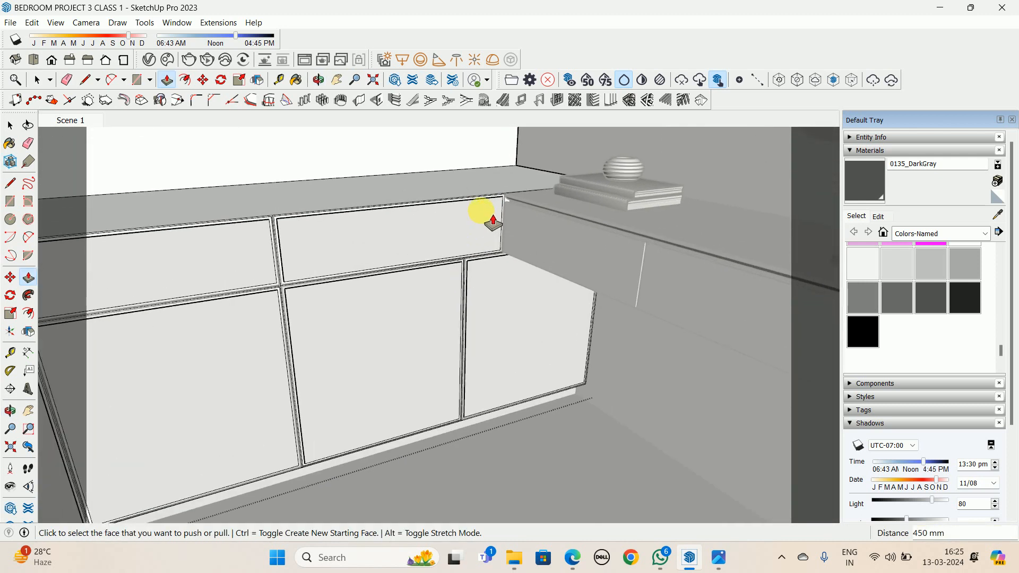
scroll(518, 193, down, 5)
key(space)
scroll(455, 260, down, 2)
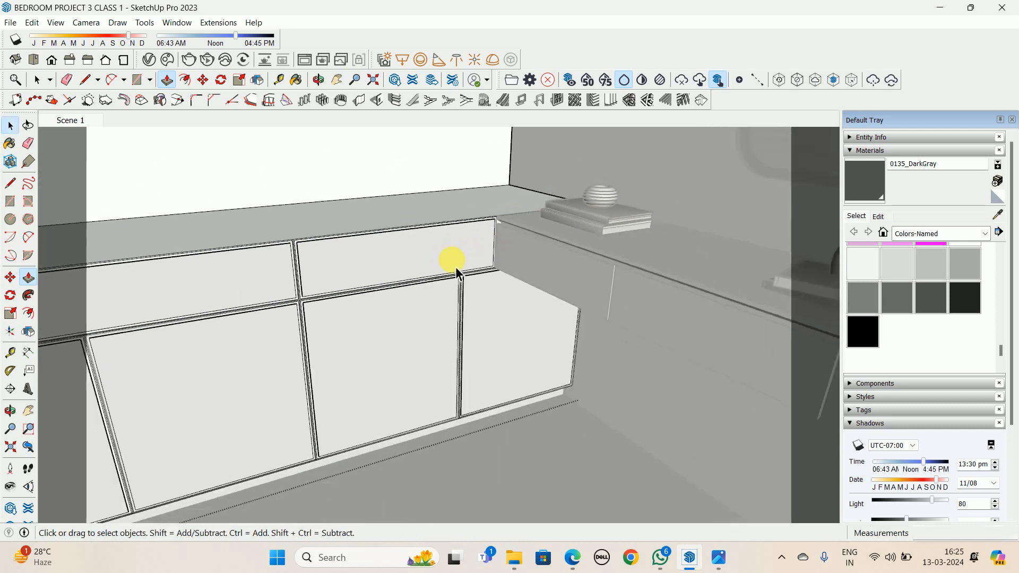
scroll(455, 221, down, 3)
Return to the side cabinet's door and drawer fronts and open them for editing
click(457, 225)
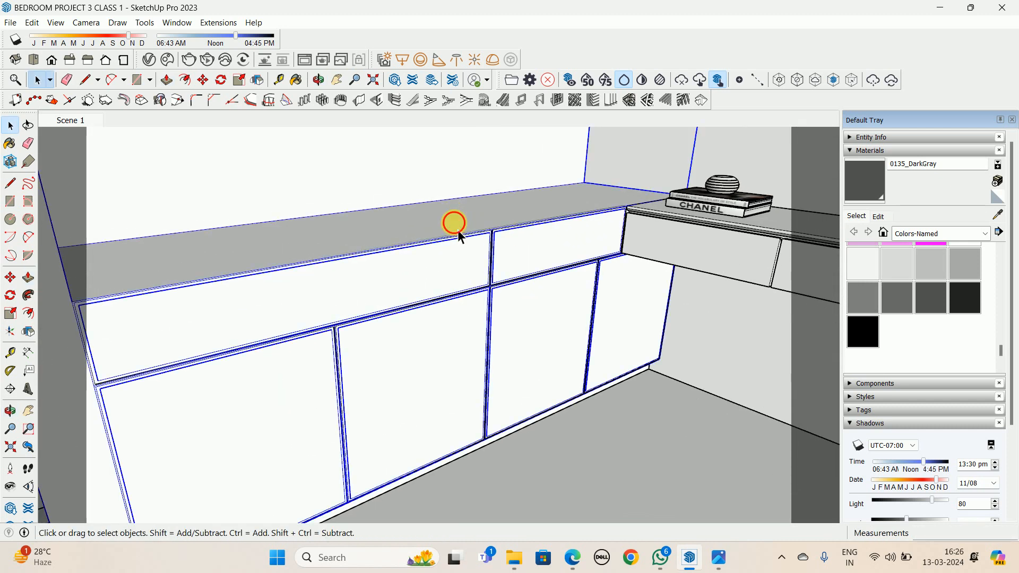
middle_drag(457, 226, 319, 308)
key(Delete)
scroll(610, 238, down, 2)
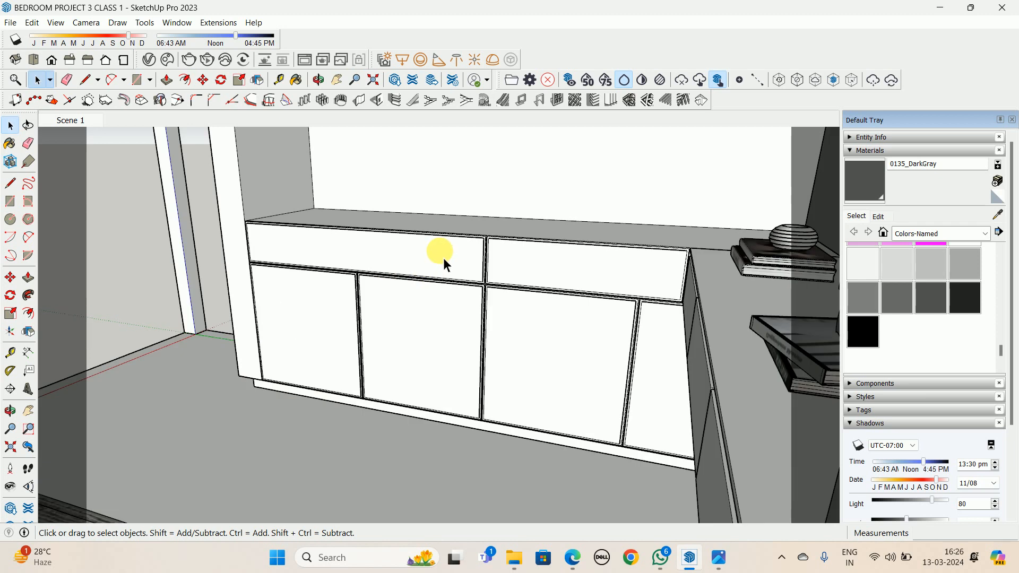
scroll(444, 258, down, 2)
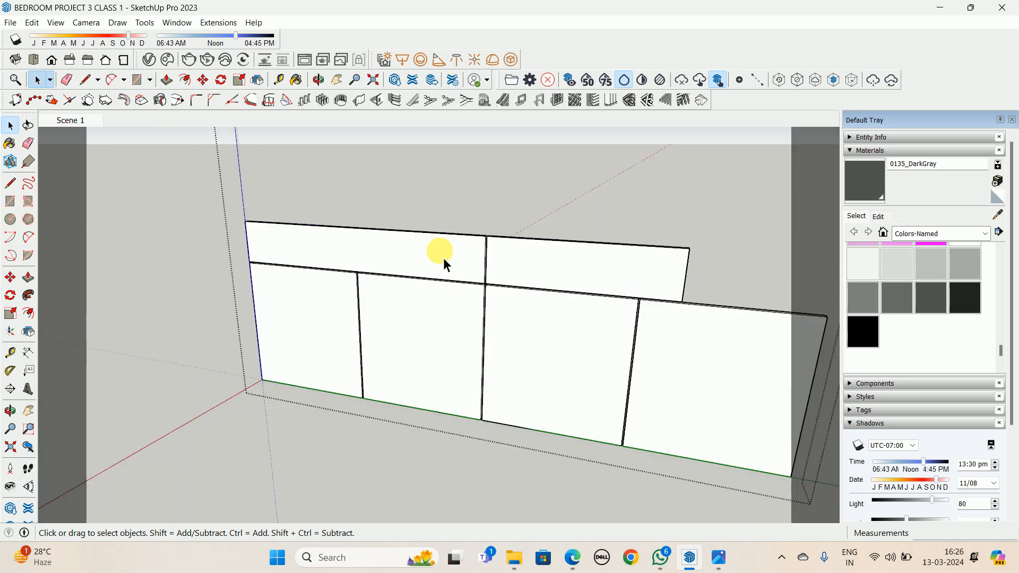
Draw a diagonal line across the upper corner of the upper drawer front's end face to form a triangular bevel profile
middle_drag(444, 260, 448, 302)
scroll(641, 385, up, 5)
middle_drag(641, 385, 708, 336)
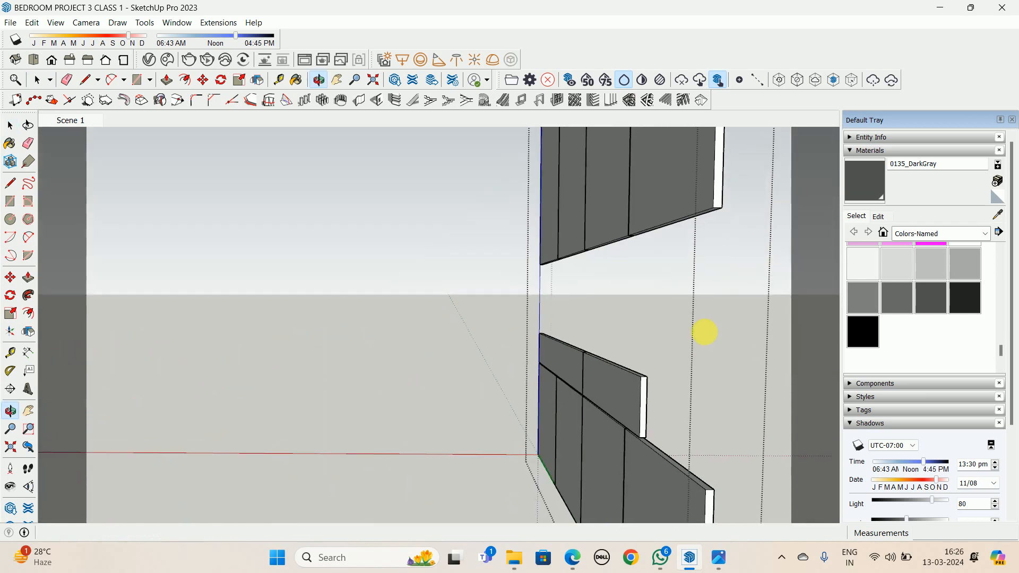
scroll(657, 392, up, 3)
middle_drag(657, 392, 463, 304)
key(l)
key(space)
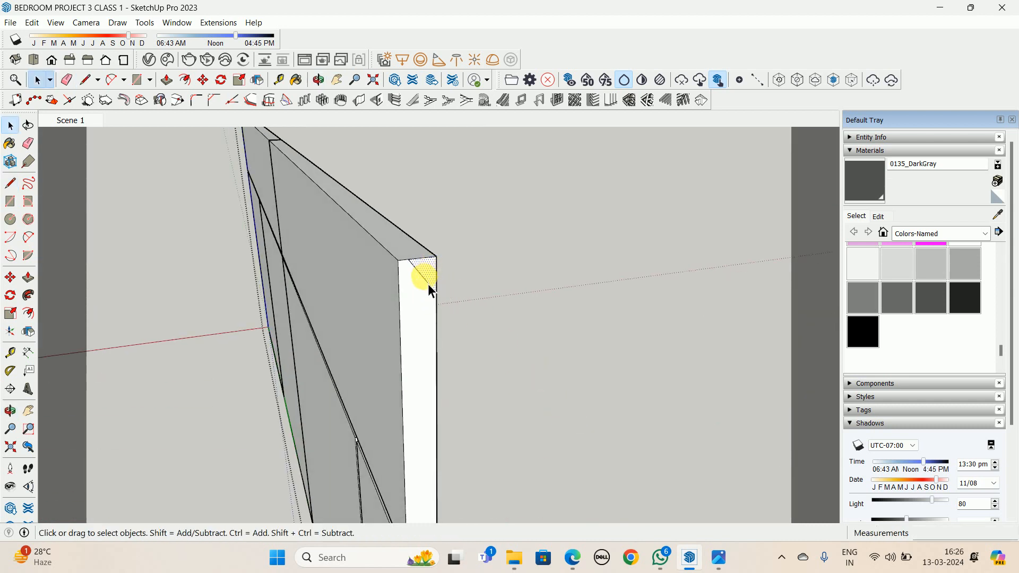
Copy the triangular bevel profile 750 mm along to the matching end corner of the neighbouring drawer front
middle_drag(384, 248, 425, 221)
key(ctrl)
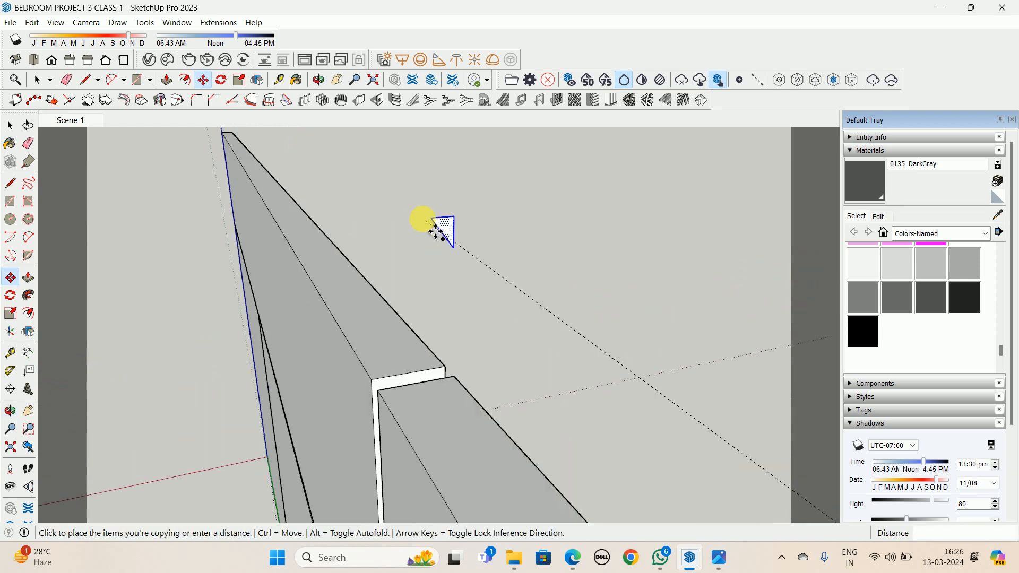
scroll(380, 375, up, 2)
scroll(357, 461, down, 2)
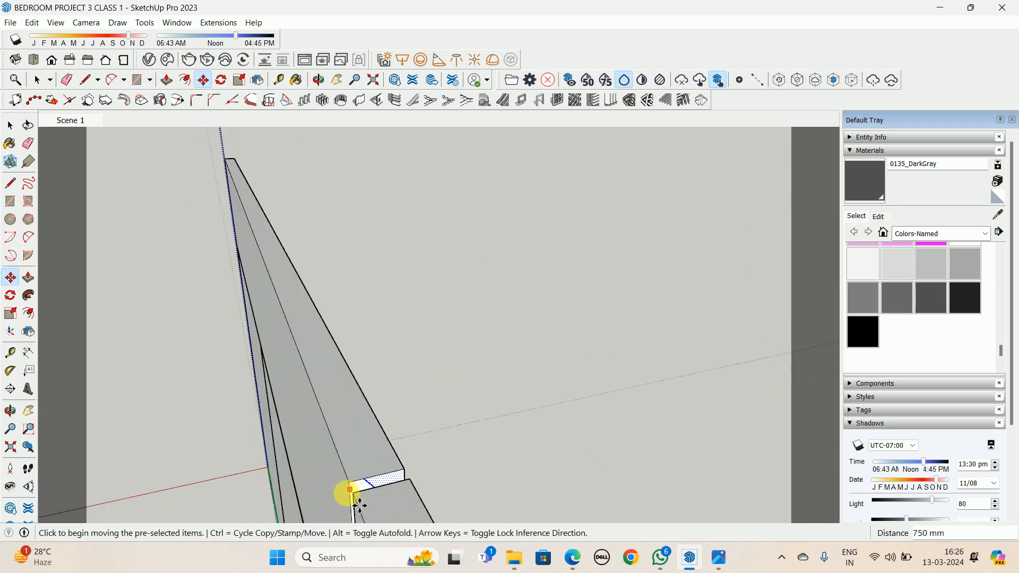
click(346, 484)
key(ctrl)
scroll(434, 303, down, 4)
middle_drag(510, 310, 425, 339)
scroll(504, 332, up, 2)
scroll(637, 332, down, 1)
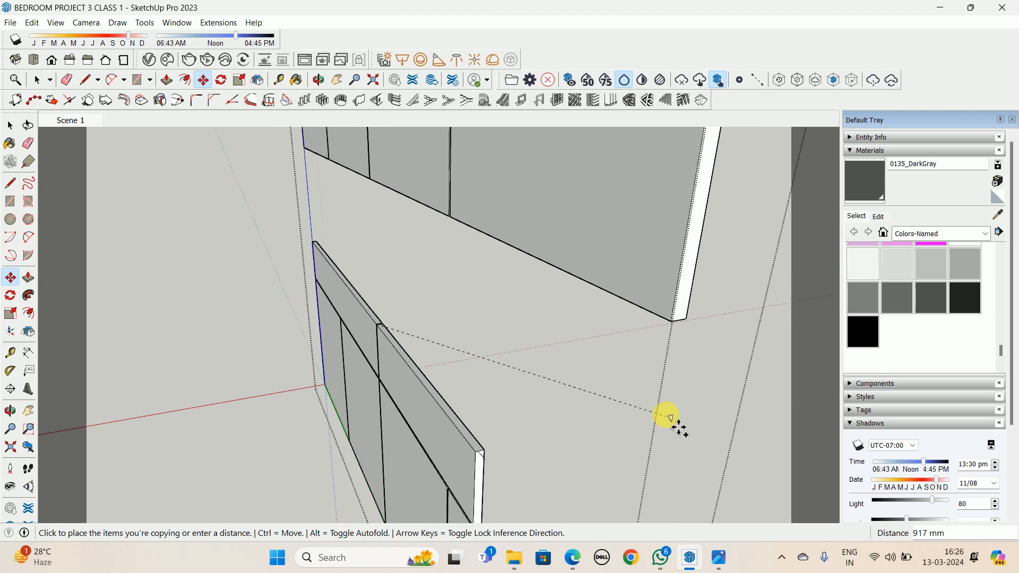
middle_drag(670, 418, 641, 351)
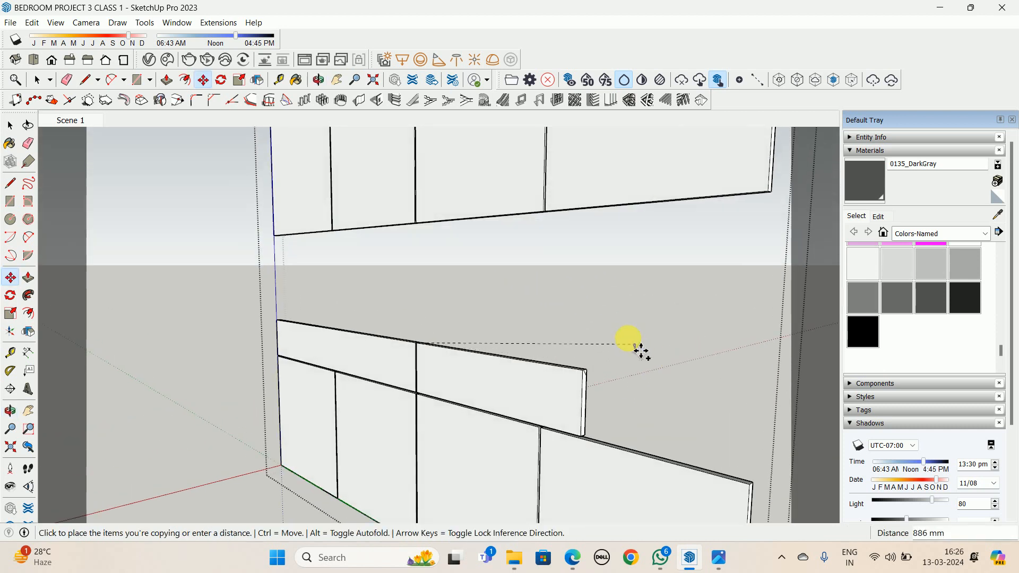
click(719, 566)
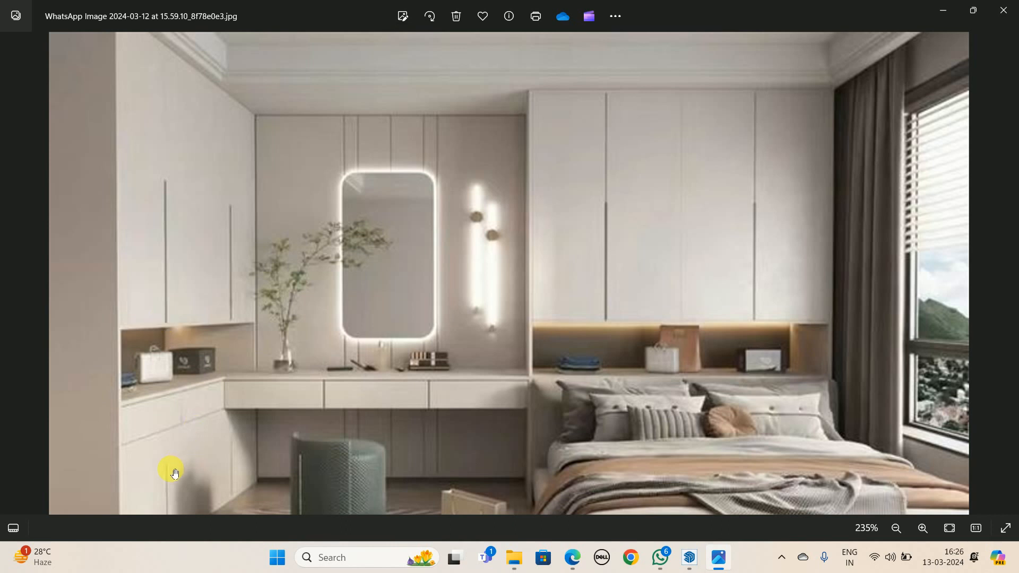
click(933, 12)
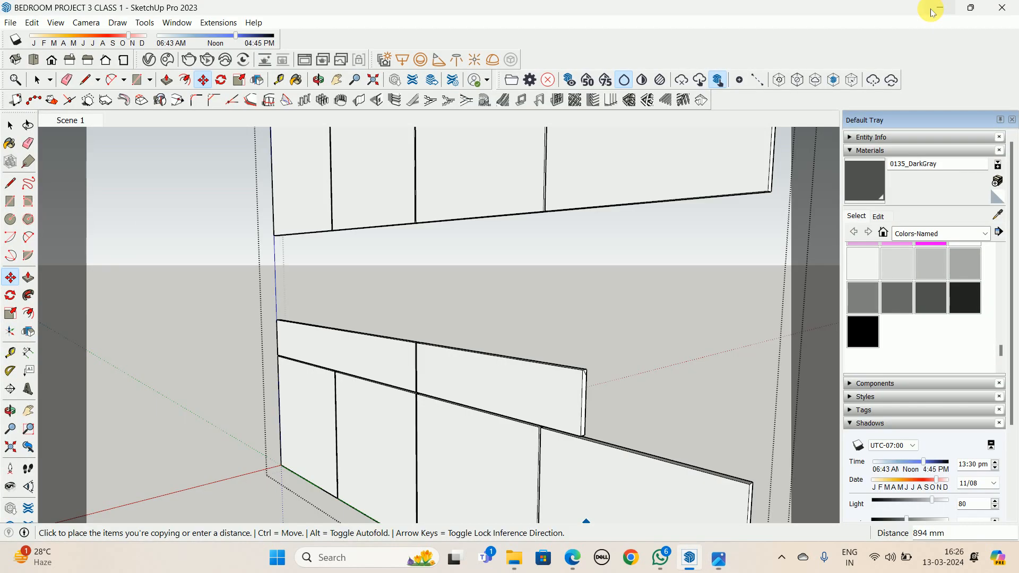
key(space)
Push the triangular profile 744 mm along the top edge of the drawer front nearest the dressing table to cut its bevel
scroll(580, 371, up, 3)
key(p)
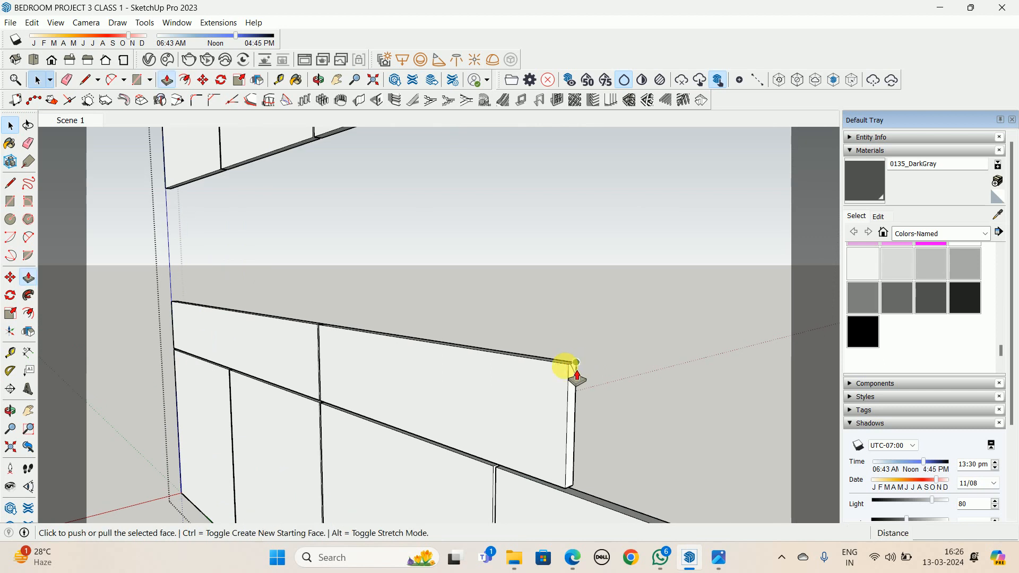
scroll(571, 363, up, 1)
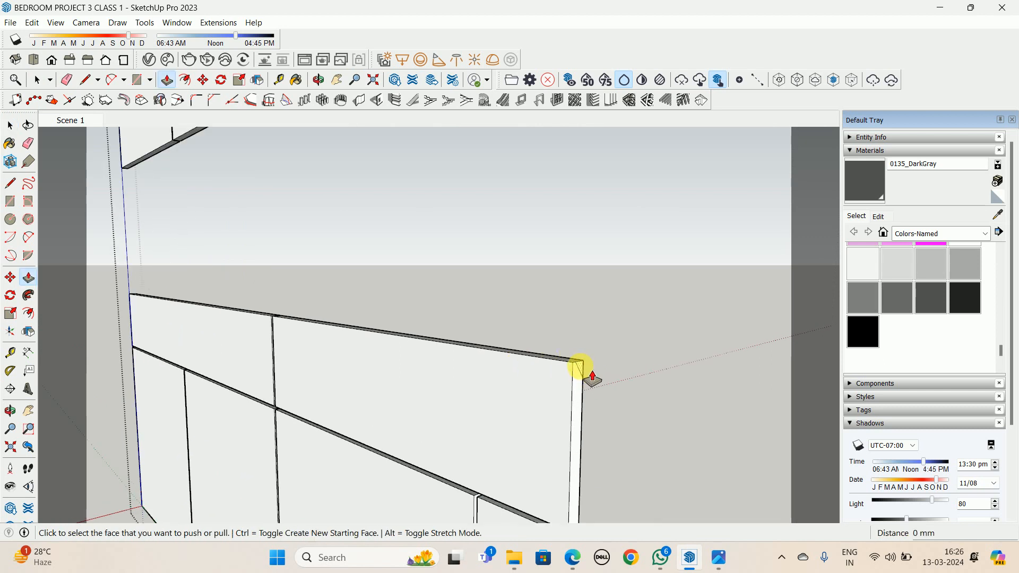
scroll(345, 354, up, 1)
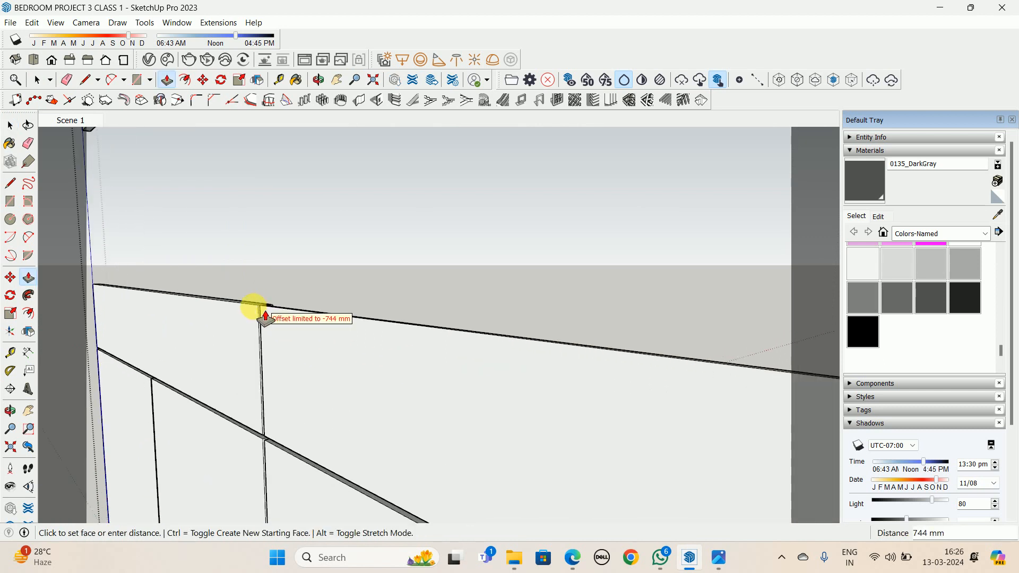
scroll(259, 307, up, 2)
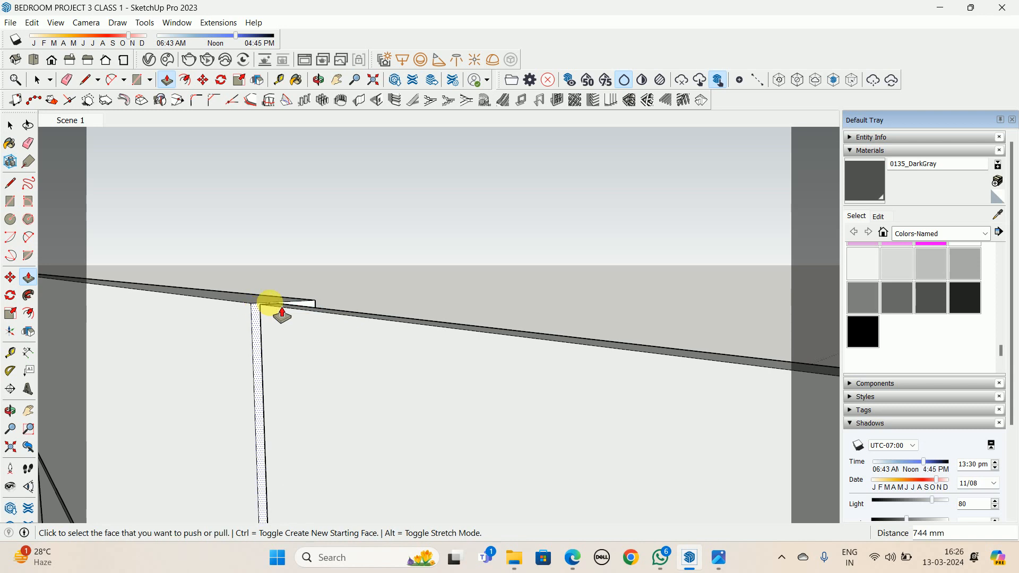
scroll(345, 239, down, 5)
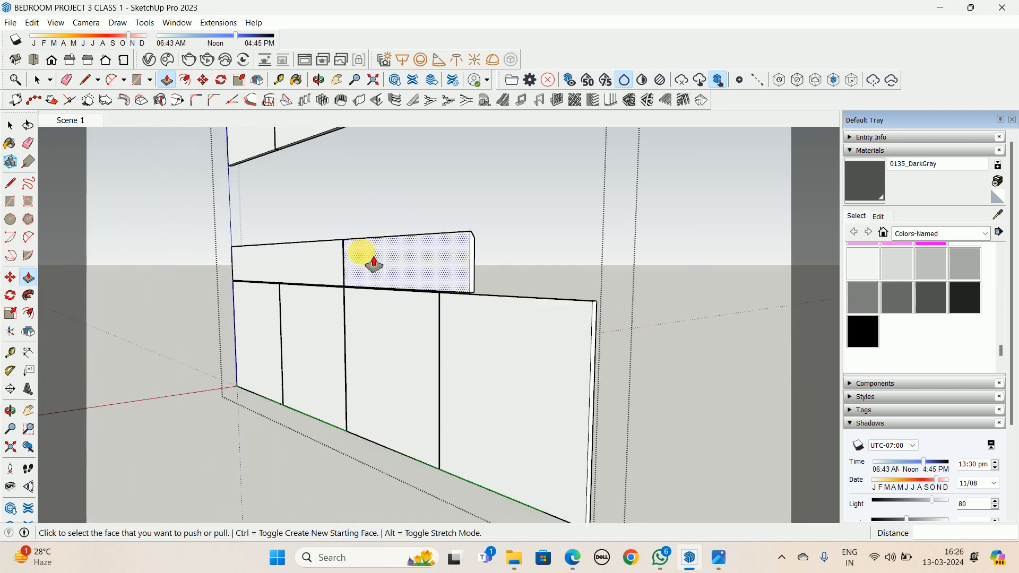
Push the remaining triangular end of the other drawer front 450 mm so the bevel runs the full length of its top edge
middle_drag(373, 262, 273, 266)
key(space)
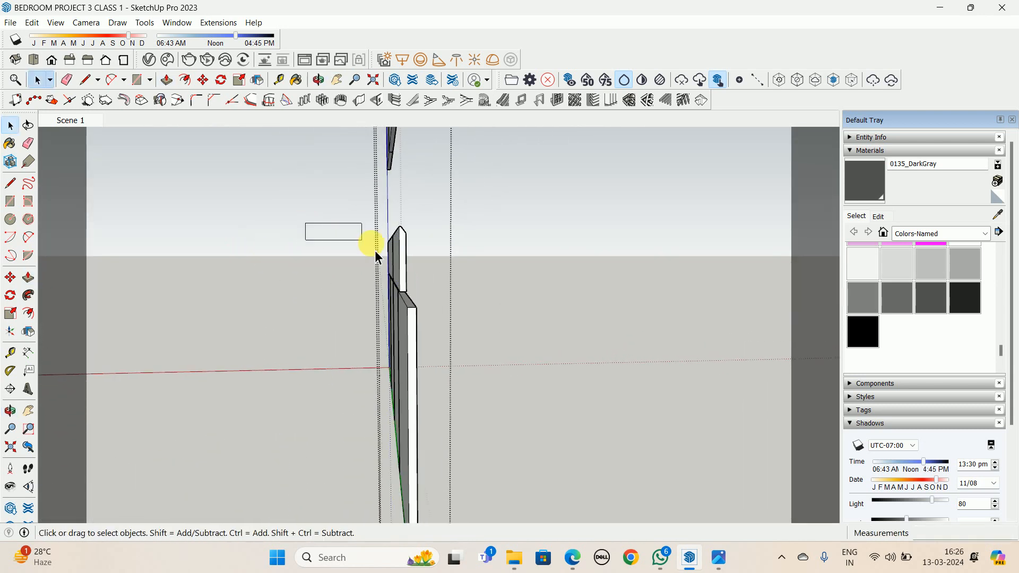
middle_drag(452, 256, 609, 292)
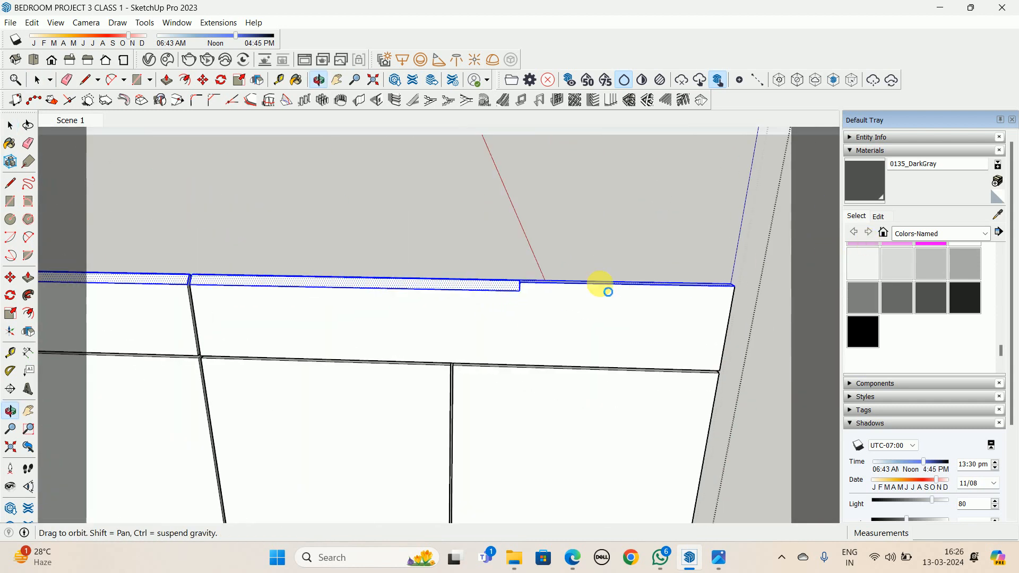
middle_drag(530, 303, 525, 299)
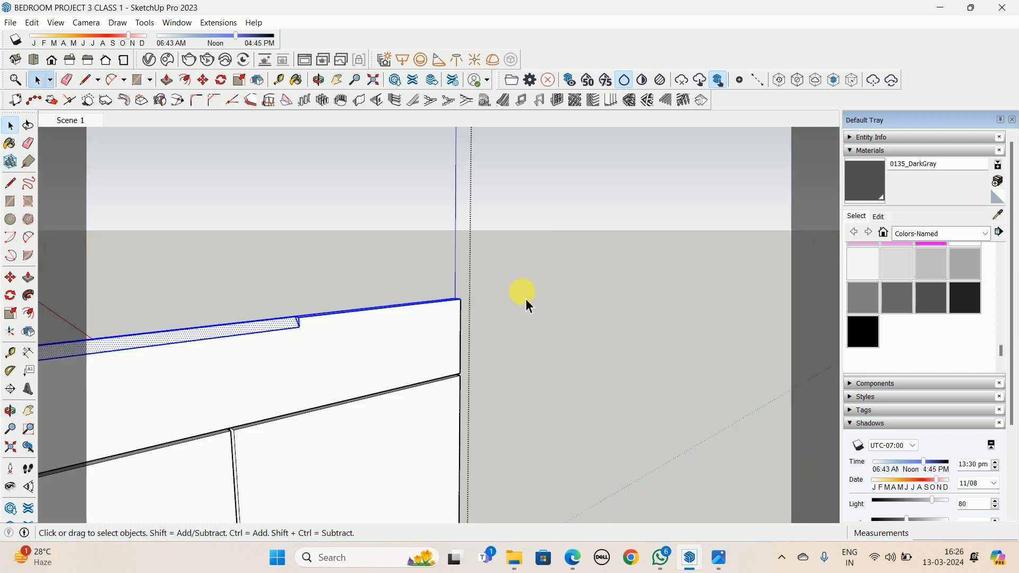
scroll(287, 351, up, 3)
key(p)
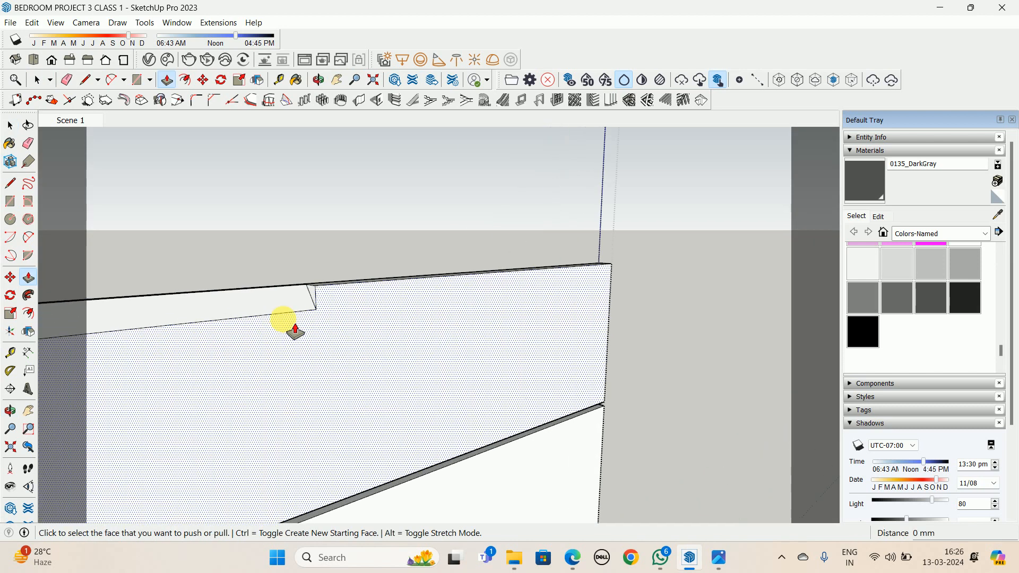
click(319, 295)
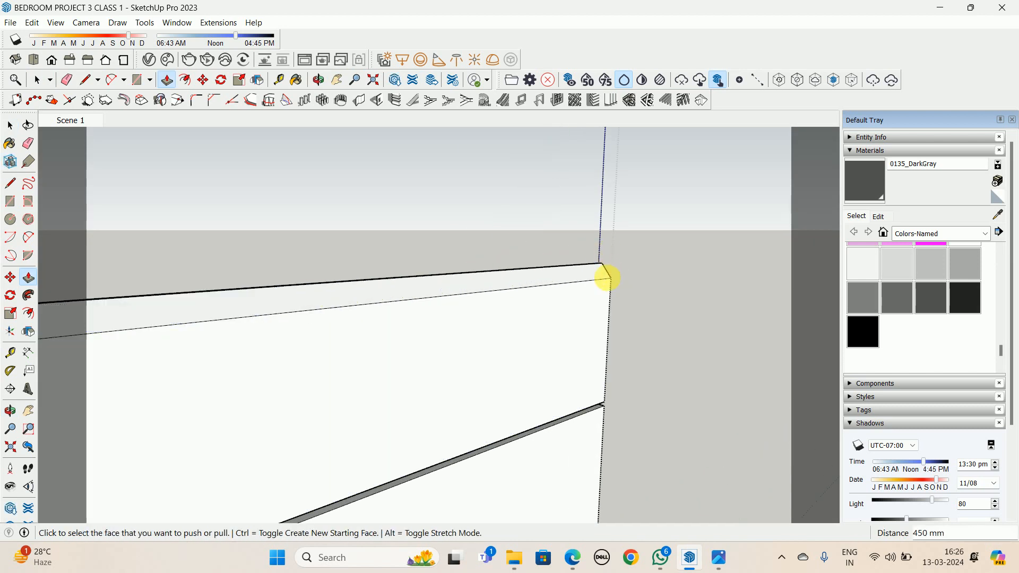
click(608, 277)
middle_drag(608, 276, 505, 266)
Select the beveled top edges of both drawer fronts and move them down along the blue axis to lower the fronts
key(space)
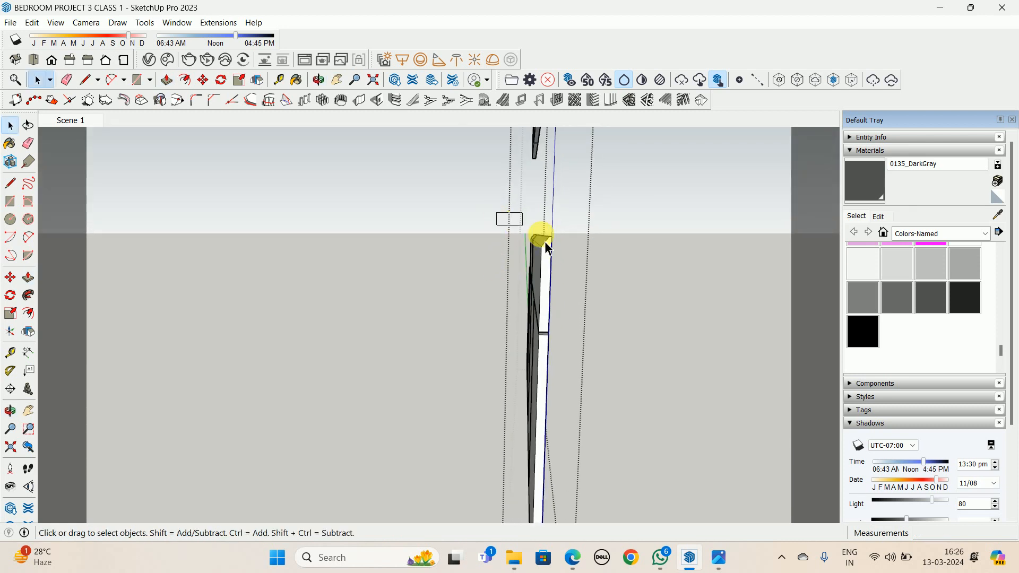
middle_drag(575, 273, 515, 273)
key(m)
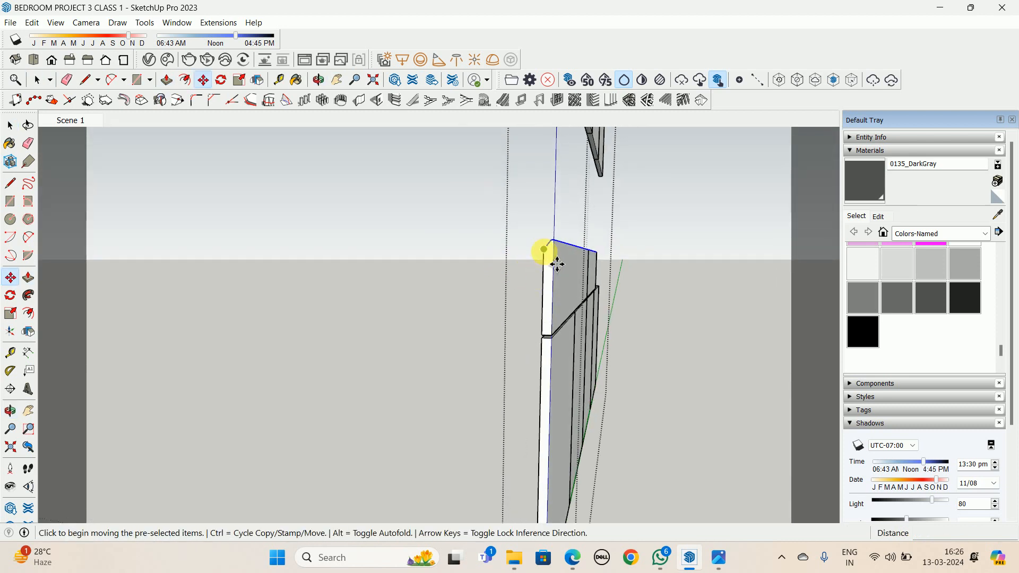
click(563, 255)
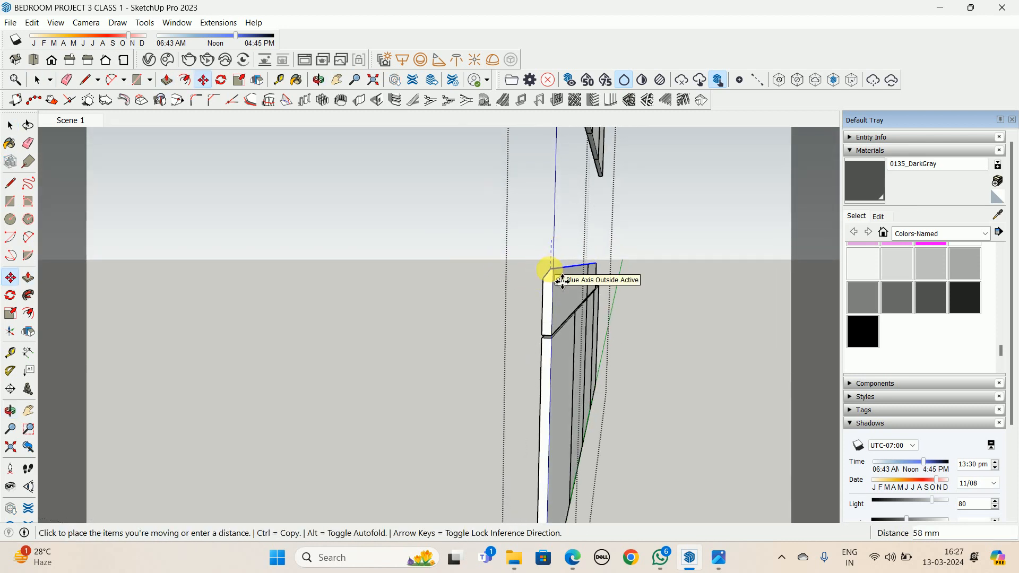
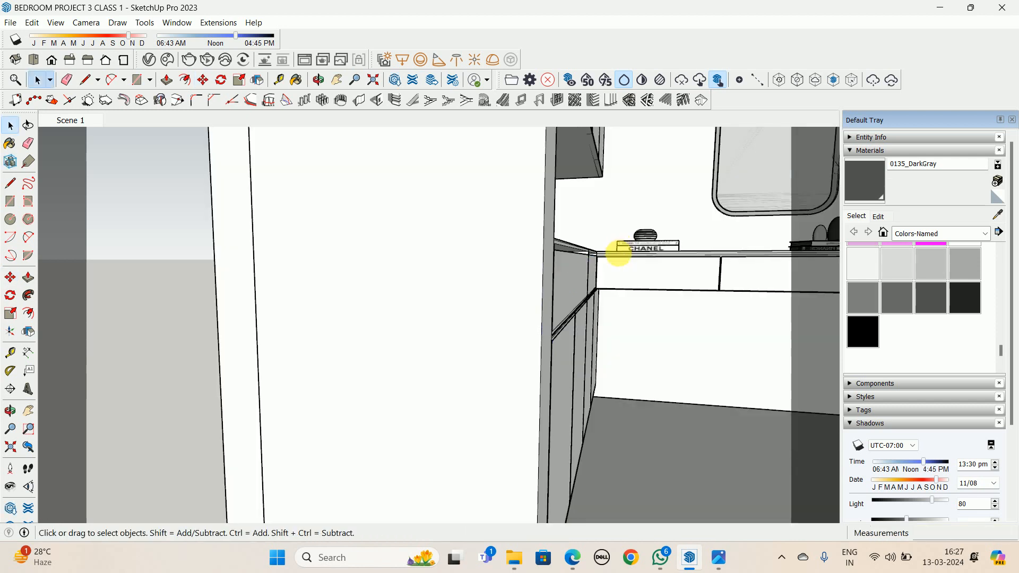
Open the cabinet carcass and draw a line across the central divider joining the top corners of the two drawer openings
middle_drag(614, 250, 596, 270)
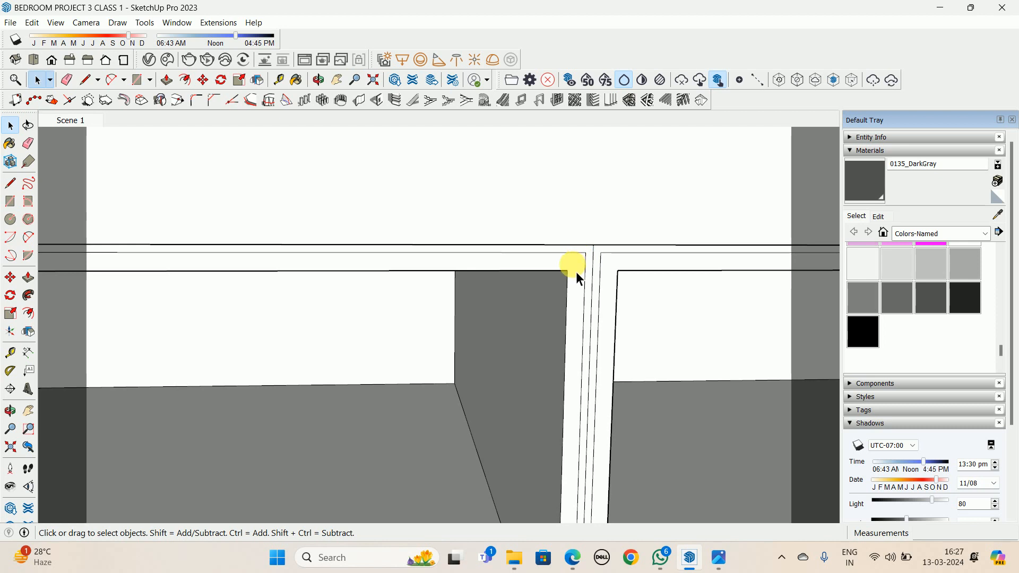
key(l)
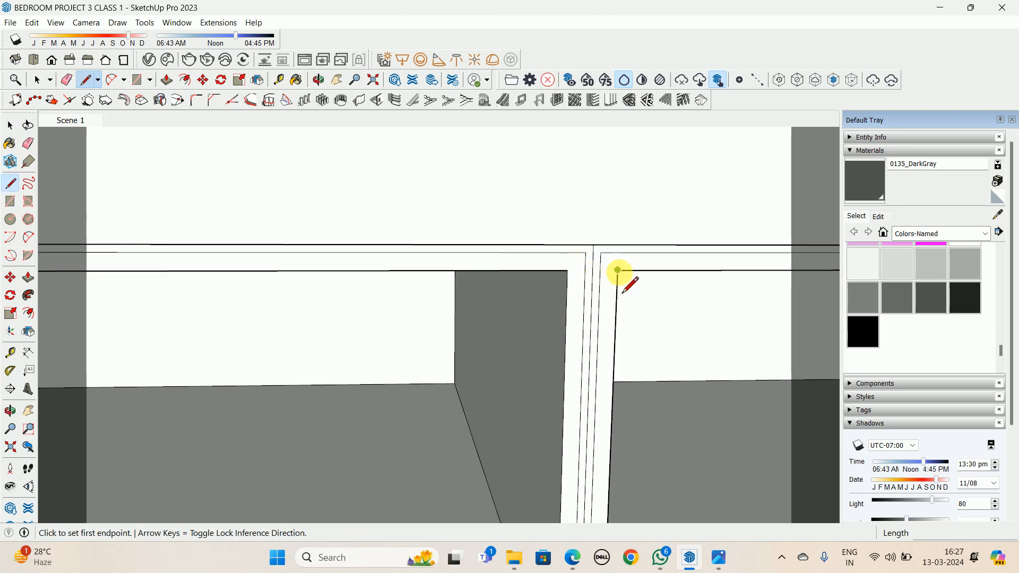
click(617, 270)
middle_drag(571, 276, 548, 255)
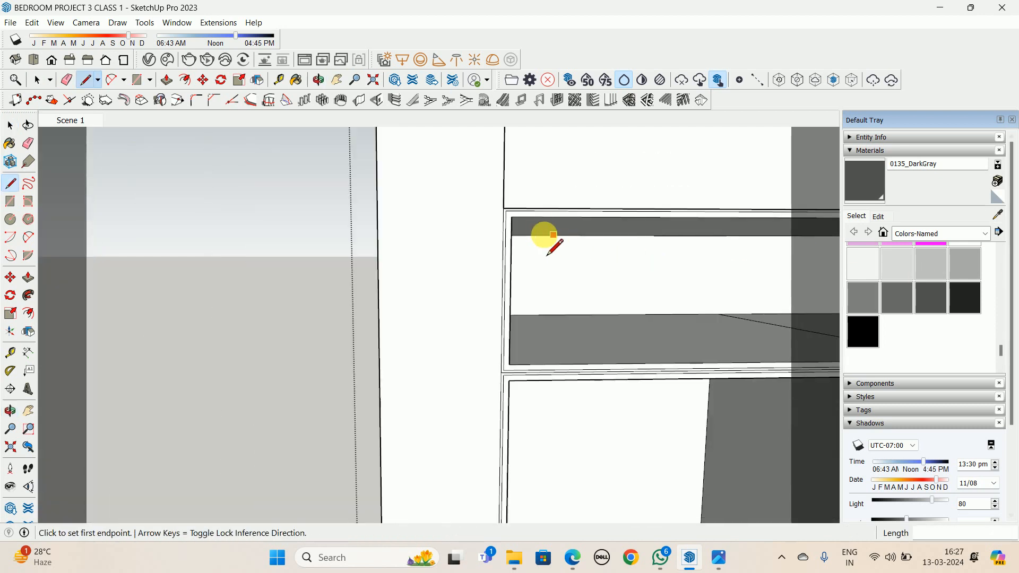
Draw lines from the outer top corners of the drawer openings out to the carcass's front edges at both ends
scroll(525, 239, up, 2)
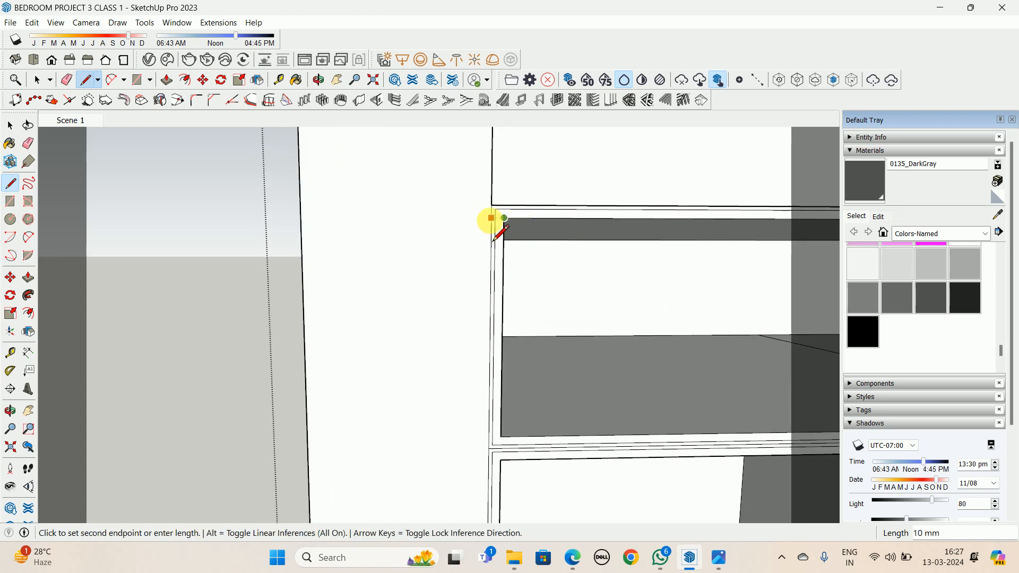
scroll(501, 228, down, 3)
shift+middle_drag(501, 229, 73, 262)
scroll(494, 279, down, 2)
shift+middle_drag(493, 278, 219, 284)
scroll(596, 289, up, 4)
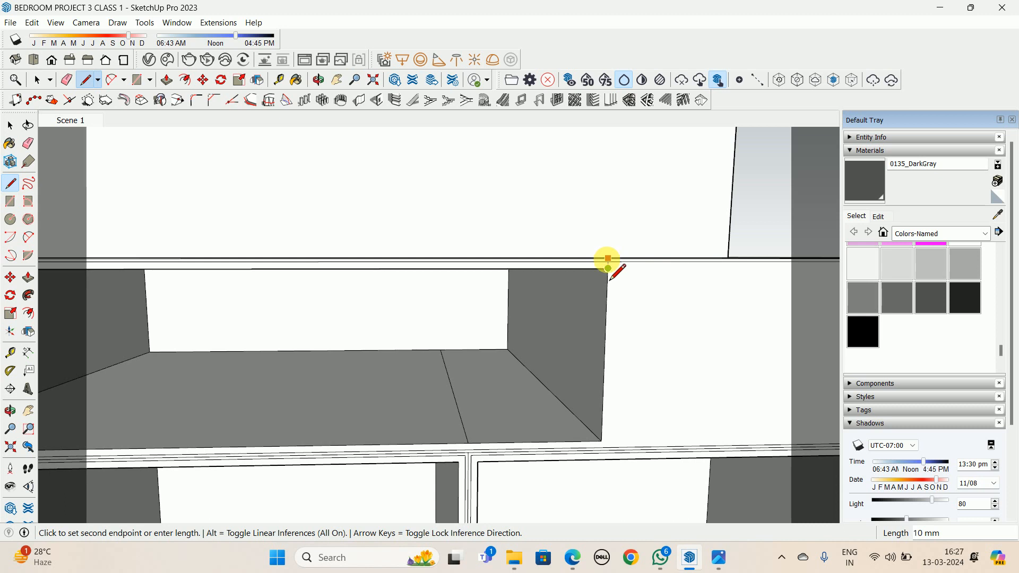
shift+middle_drag(590, 274, 858, 262)
scroll(425, 266, down, 2)
shift+middle_drag(361, 269, 700, 261)
scroll(557, 245, up, 2)
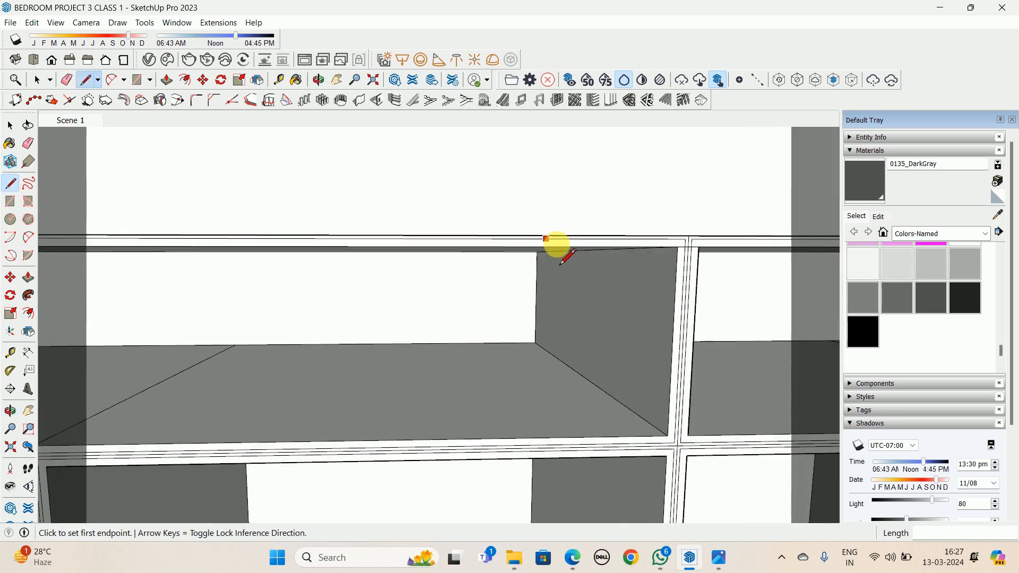
Erase the leftover divider and offset line segments in the strip above the drawer openings
key(e)
scroll(685, 239, up, 1)
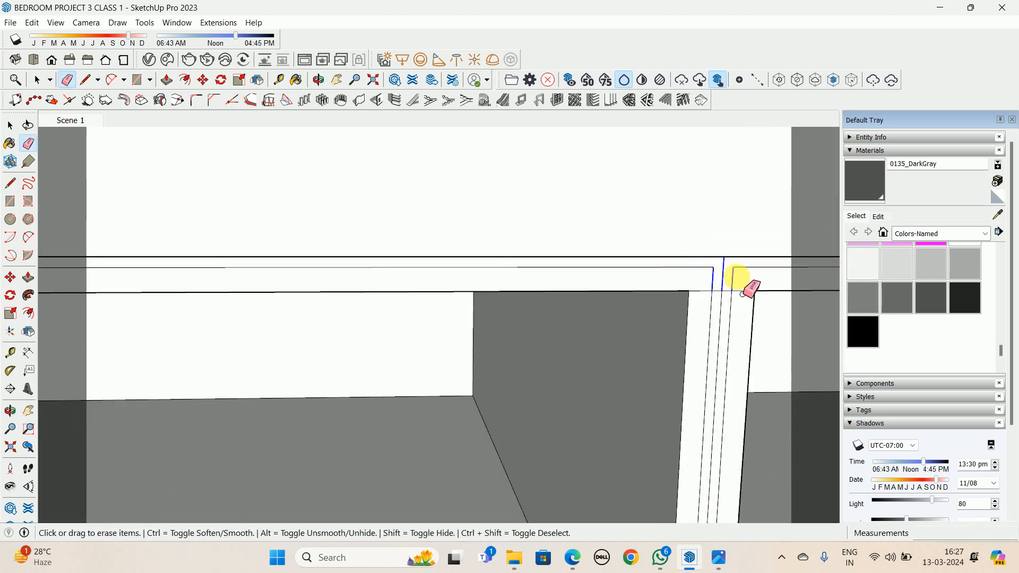
mouse_move(756, 287)
middle_down()
mouse_move(473, 285)
mouse_move(750, 273)
mouse_move(610, 191)
mouse_move(216, 216)
mouse_move(694, 269)
mouse_move(455, 280)
middle_up()
mouse_move(537, 266)
middle_down()
mouse_move(694, 289)
mouse_move(616, 261)
middle_up()
key(space)
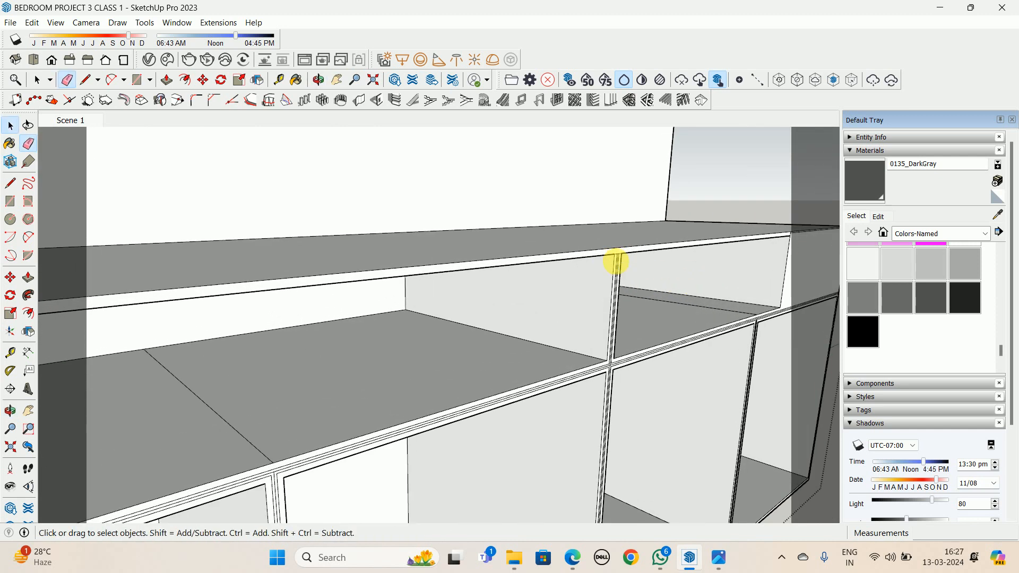
Push the narrow rim faces around both drawer openings of the cabinet carcass back 20 mm
scroll(616, 262, down, 3)
scroll(653, 276, up, 5)
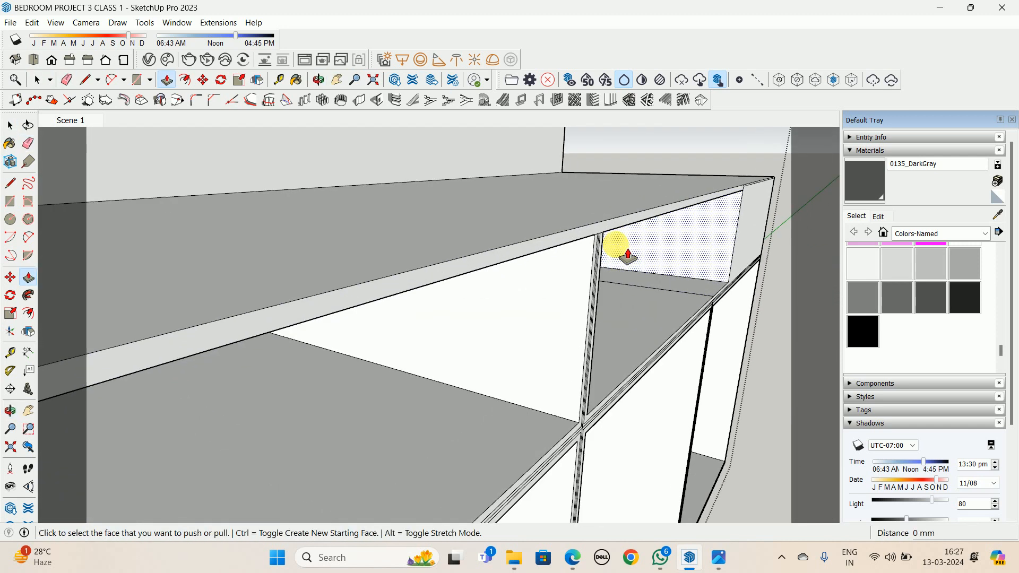
drag(605, 275, 584, 275)
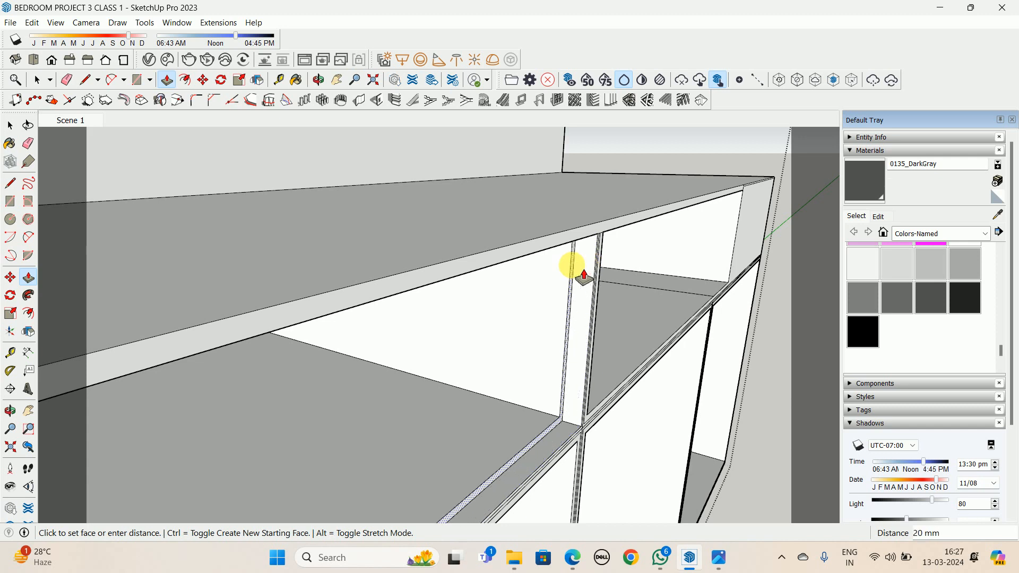
click(584, 275)
middle_drag(584, 276, 587, 218)
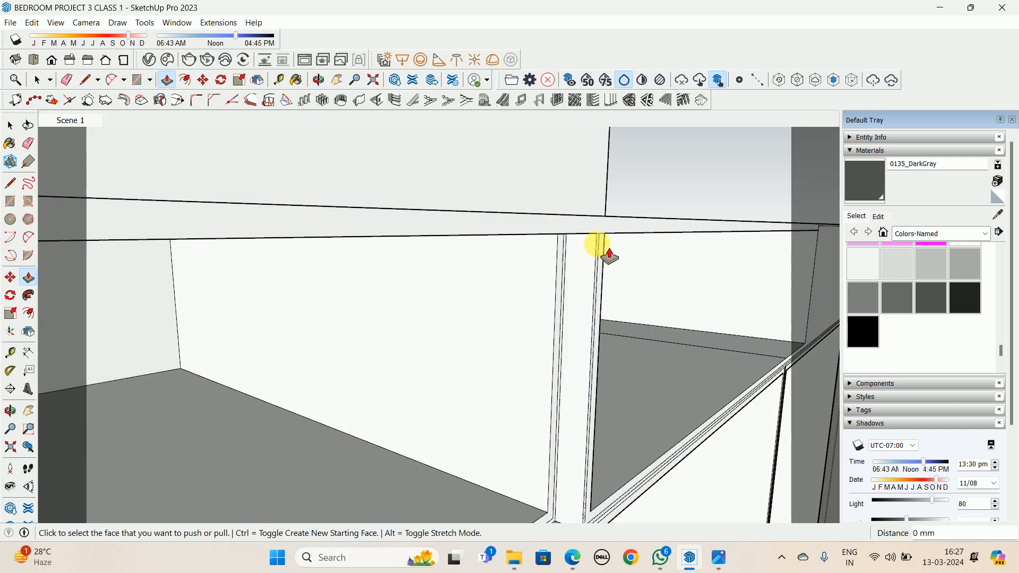
double_click(599, 244)
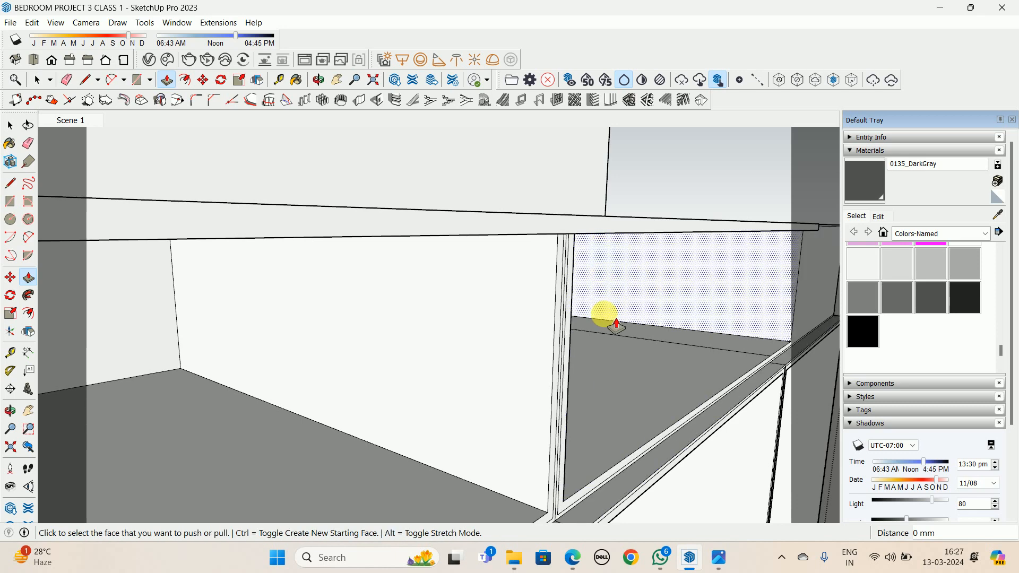
Recess the rims of the lower door openings beside the central divider and at the adjoining end by the same 20 mm
middle_drag(606, 316, 487, 228)
scroll(604, 241, down, 1)
scroll(391, 236, up, 4)
scroll(228, 221, down, 1)
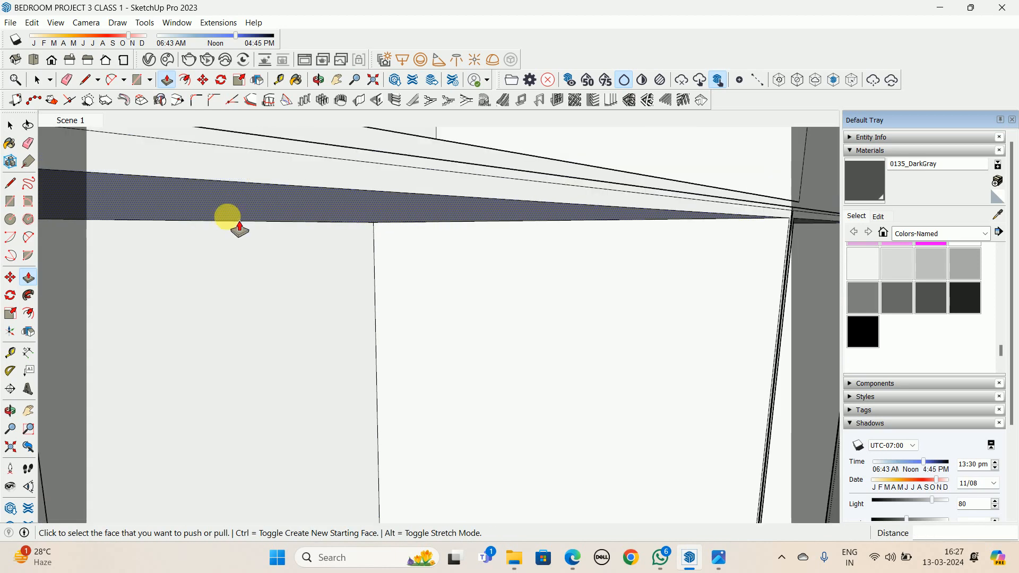
middle_drag(228, 221, 556, 383)
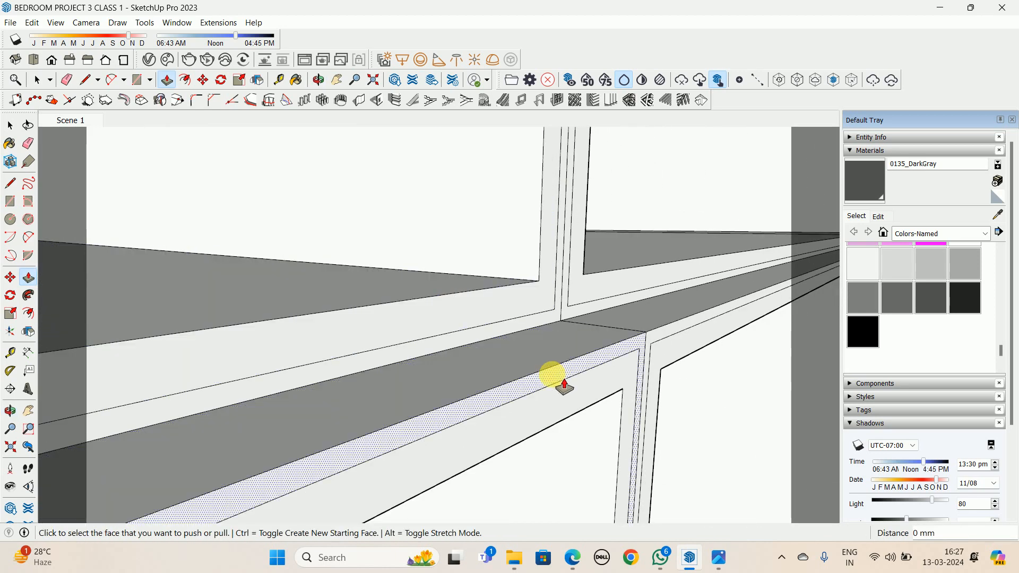
click(570, 386)
click(582, 396)
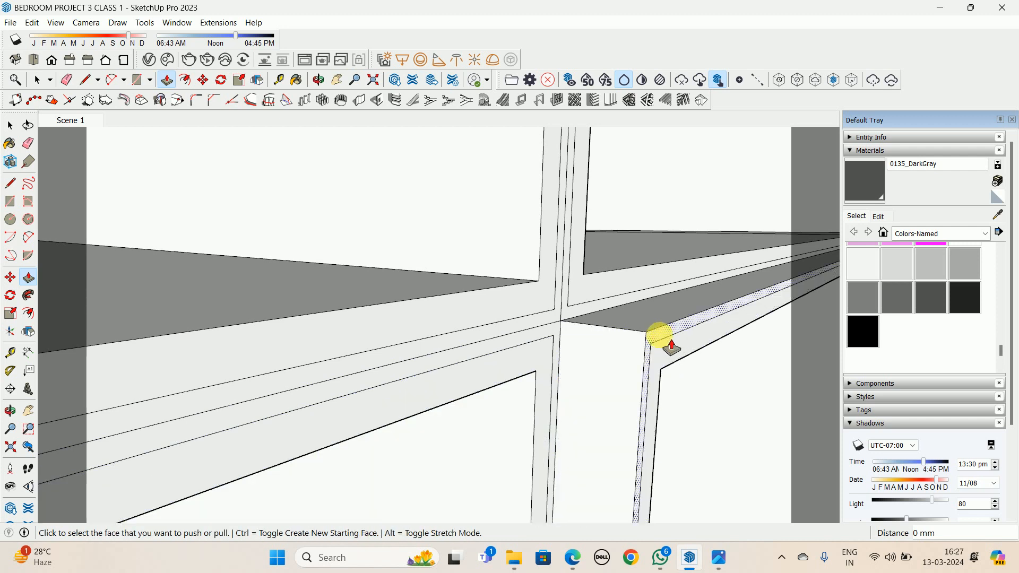
scroll(663, 360, down, 3)
middle_drag(596, 323, 366, 301)
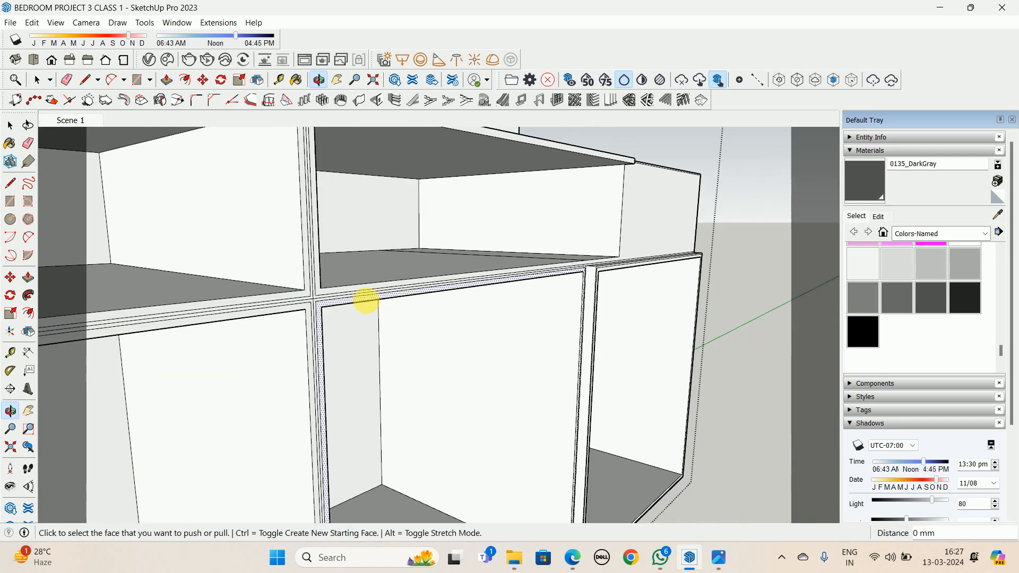
scroll(568, 266, up, 5)
scroll(541, 242, down, 3)
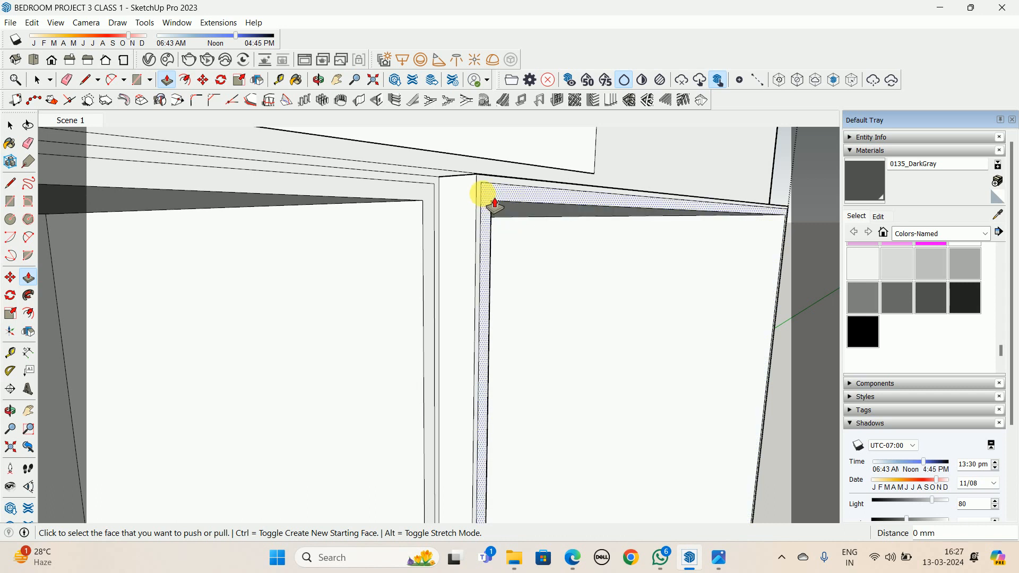
double_click(484, 195)
scroll(437, 292, down, 4)
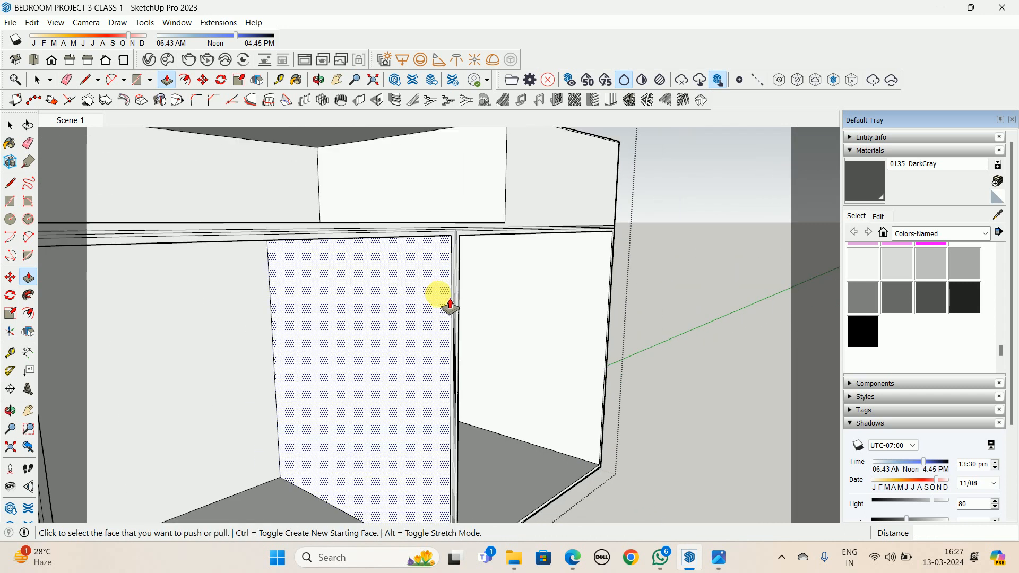
Recess the rim of the remaining lower door opening at the opposite end by the same distance
middle_drag(437, 291, 564, 274)
scroll(130, 195, up, 3)
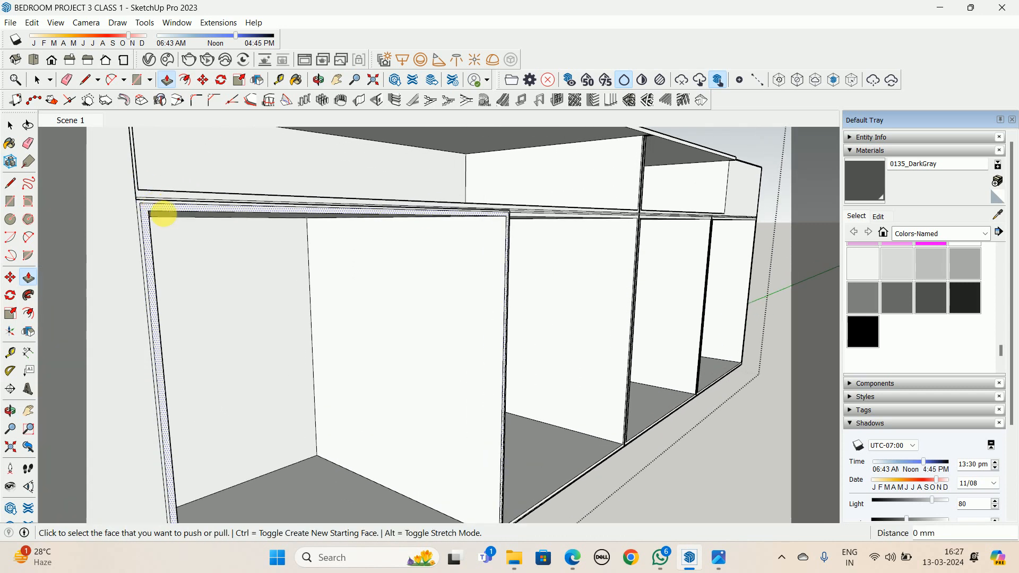
middle_drag(164, 216, 346, 269)
scroll(256, 189, up, 3)
scroll(296, 167, up, 3)
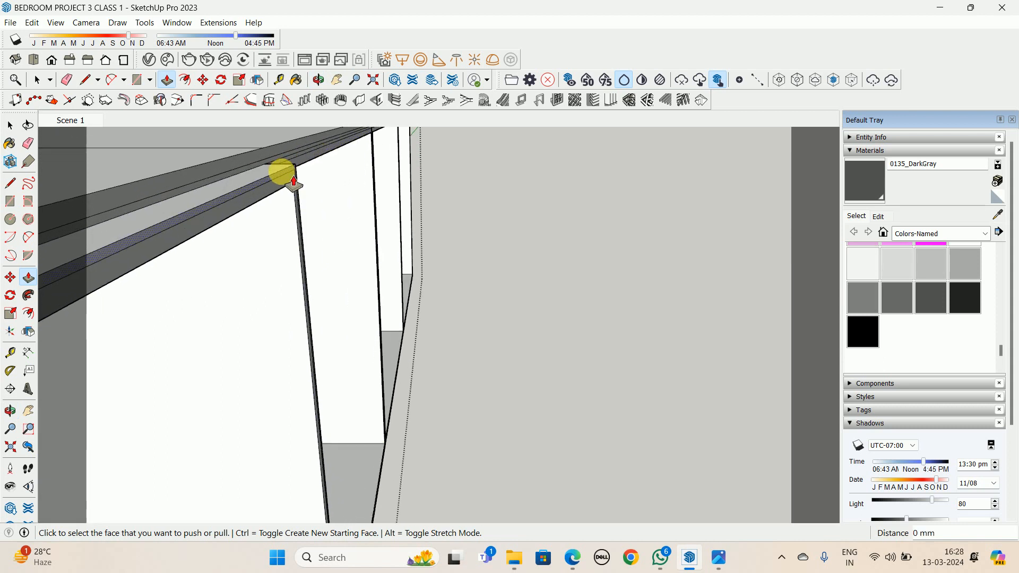
double_click(280, 177)
scroll(364, 227, down, 10)
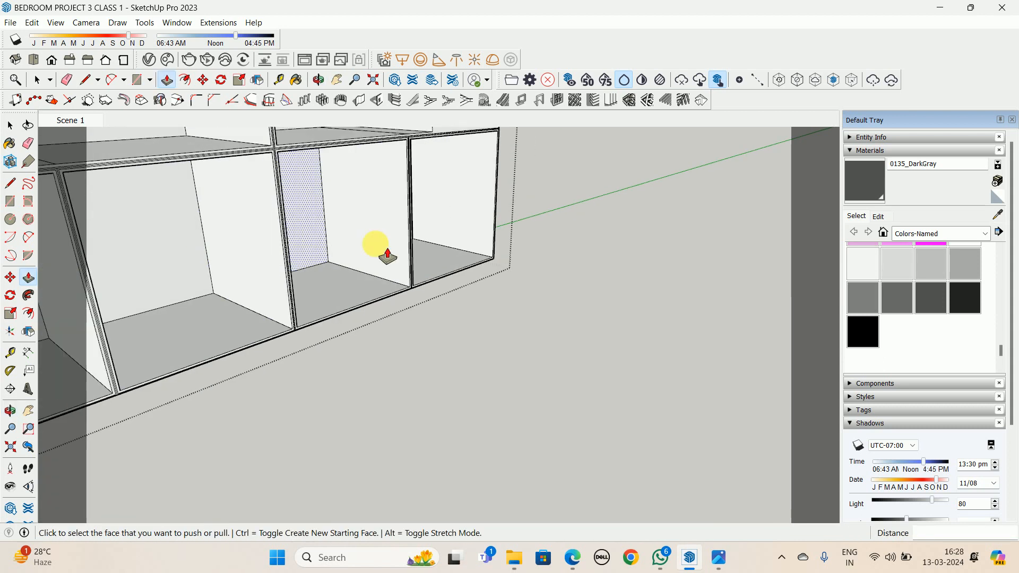
Draw a line along the shelf above the drawer openings, joining the outer top corners at both ends of the carcass
key(space)
scroll(366, 224, up, 4)
middle_drag(354, 196, 502, 151)
scroll(453, 199, up, 3)
double_click(446, 255)
scroll(488, 253, up, 3)
scroll(552, 275, up, 4)
scroll(547, 281, up, 2)
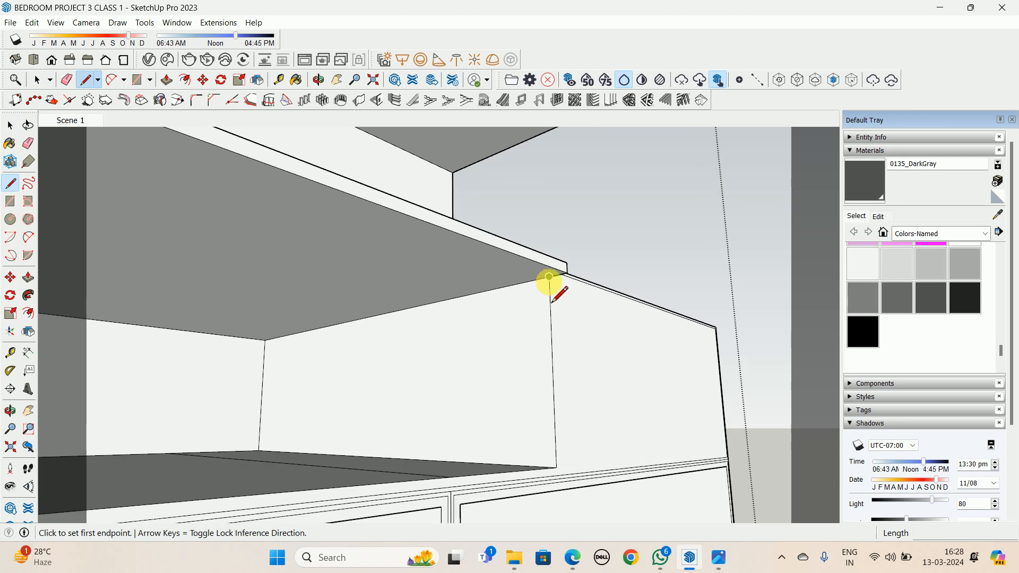
middle_drag(434, 273, 145, 227)
scroll(146, 227, down, 3)
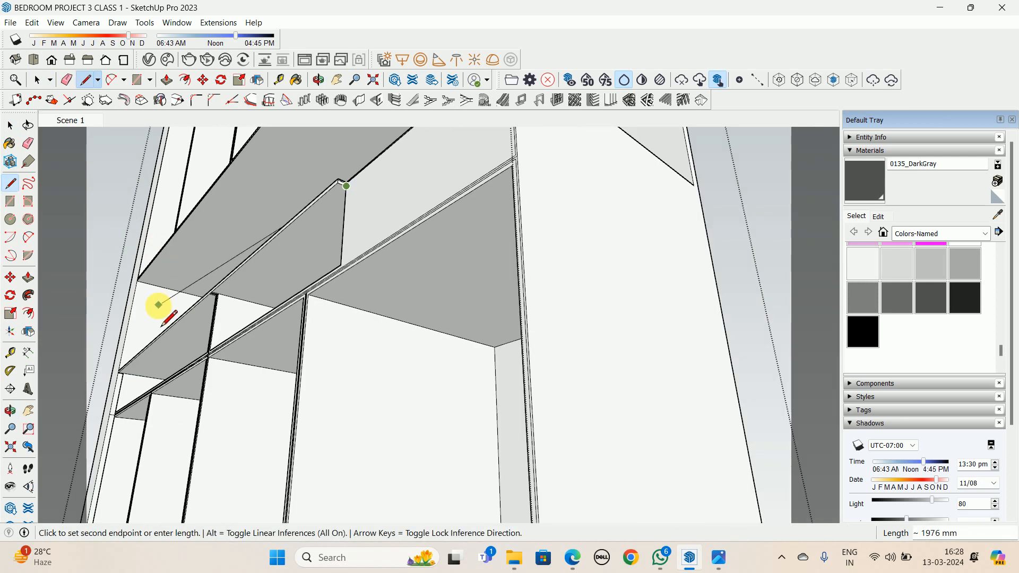
middle_drag(157, 305, 316, 316)
scroll(309, 347, up, 4)
click(269, 376)
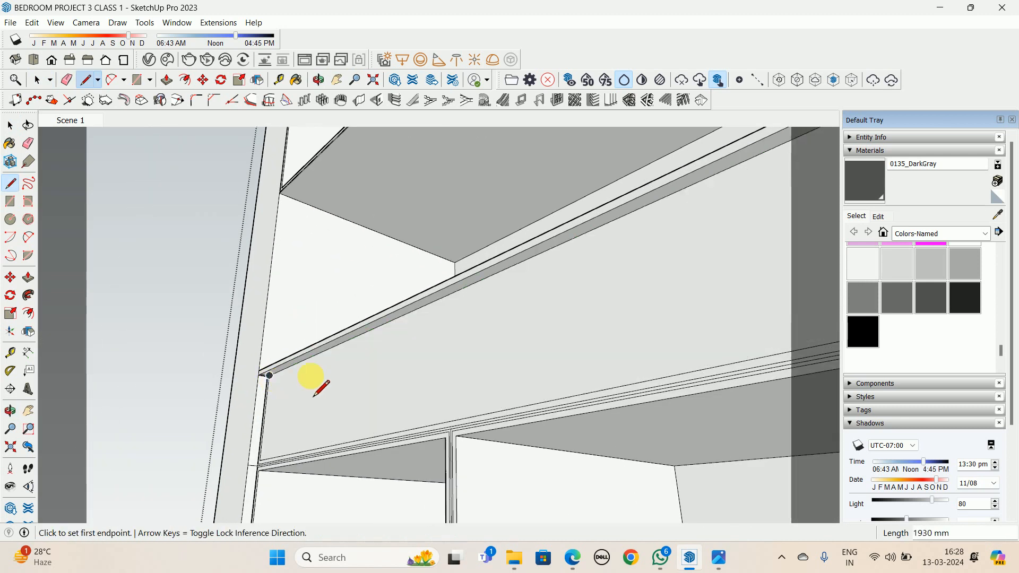
Delete the leftover face below the new line along the drawer openings
scroll(313, 380, up, 2)
key(space)
click(323, 392)
key(Delete)
scroll(340, 394, down, 2)
middle_drag(341, 394, 585, 413)
scroll(584, 412, down, 4)
middle_drag(687, 381, 522, 376)
scroll(522, 376, down, 3)
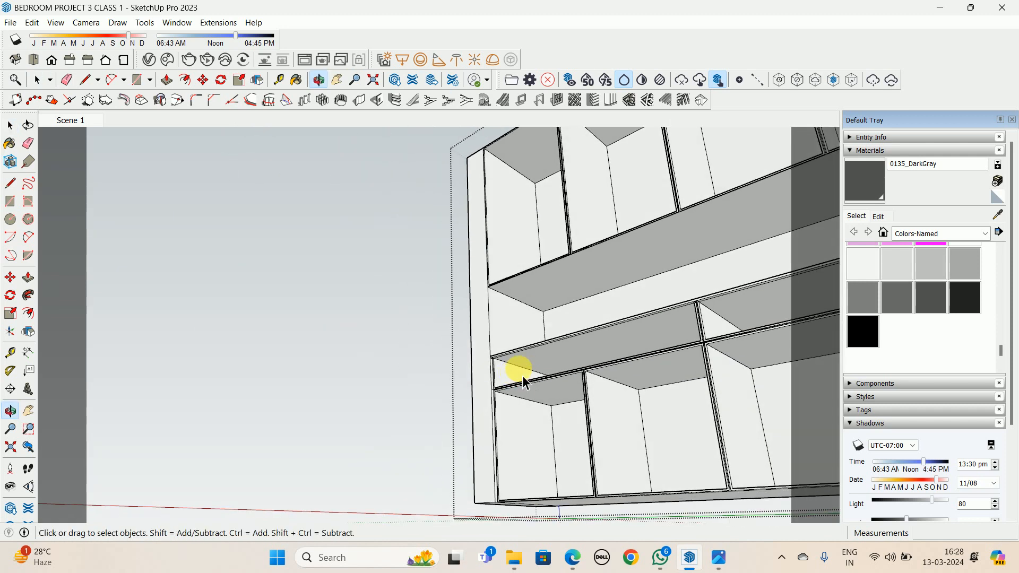
Push the narrow strip along the underside of the shelf's front edge, above the drawer openings
scroll(570, 354, up, 3)
middle_drag(570, 354, 486, 361)
scroll(494, 354, up, 2)
scroll(497, 357, up, 1)
key(p)
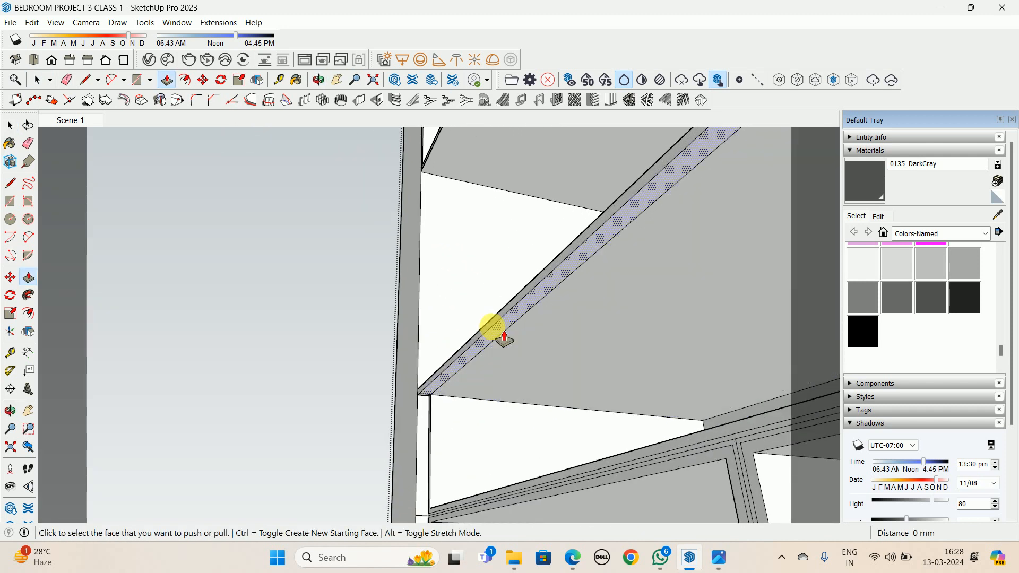
click(506, 360)
click(494, 352)
middle_drag(456, 347, 523, 396)
scroll(456, 407, up, 3)
middle_drag(422, 409, 447, 419)
scroll(420, 408, up, 2)
scroll(415, 394, up, 2)
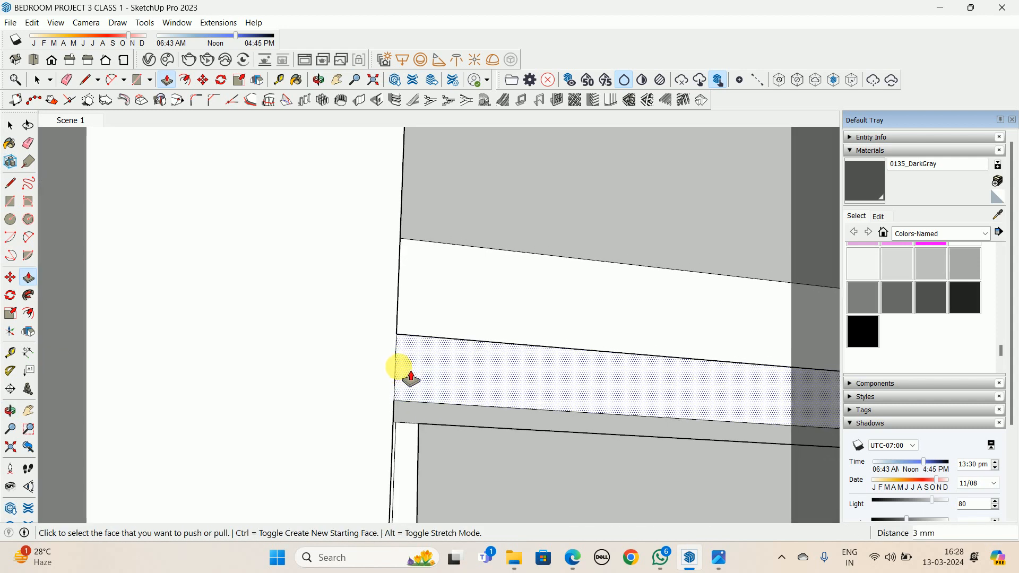
Push the small end face of the shelf's front strip 3 mm along the shelf to trim its end
middle_drag(409, 375, 641, 385)
middle_drag(636, 383, 79, 348)
scroll(347, 335, up, 3)
scroll(87, 350, up, 2)
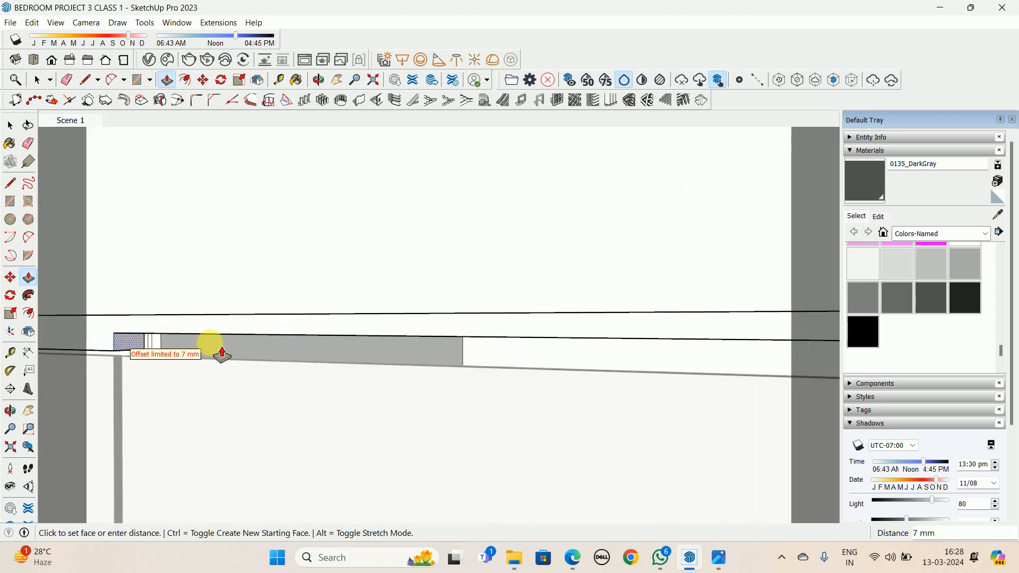
middle_drag(222, 353, 189, 359)
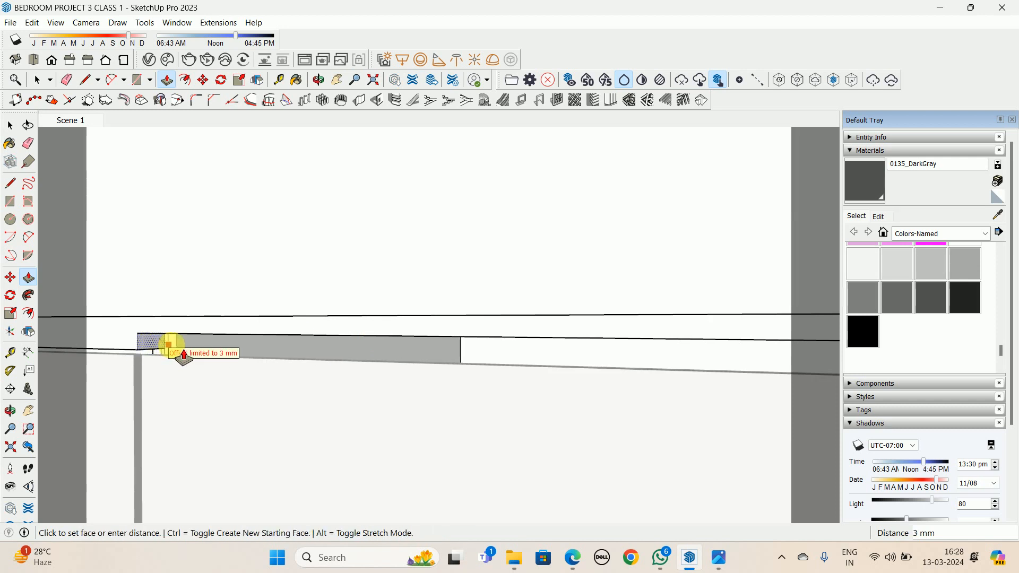
click(157, 344)
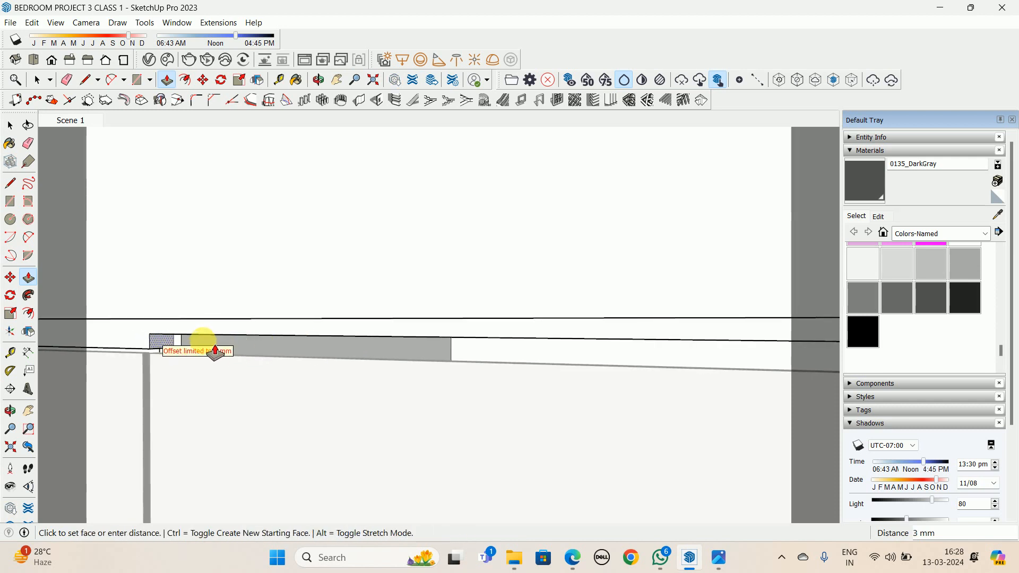
click(171, 352)
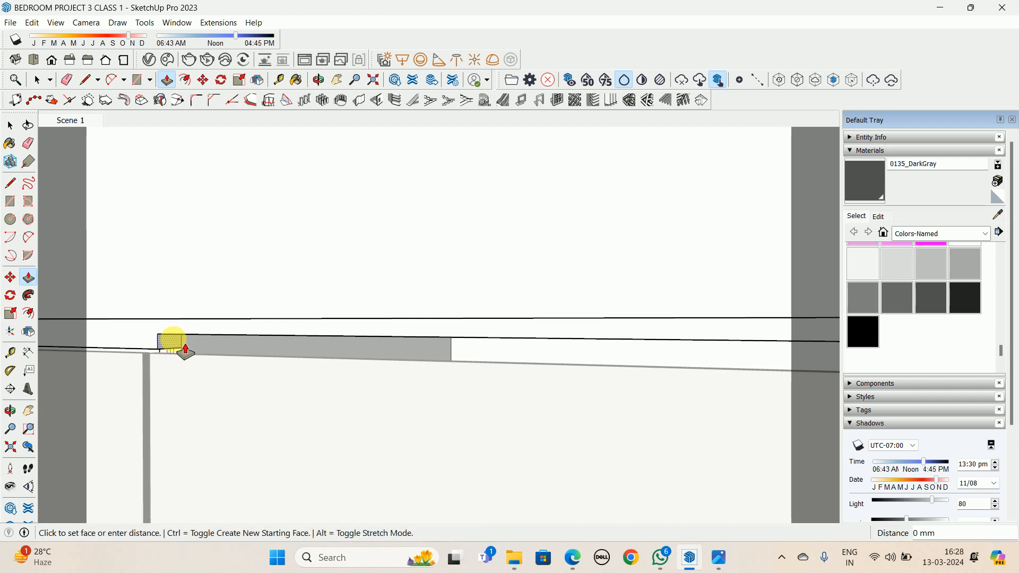
middle_drag(473, 318, 582, 359)
click(600, 313)
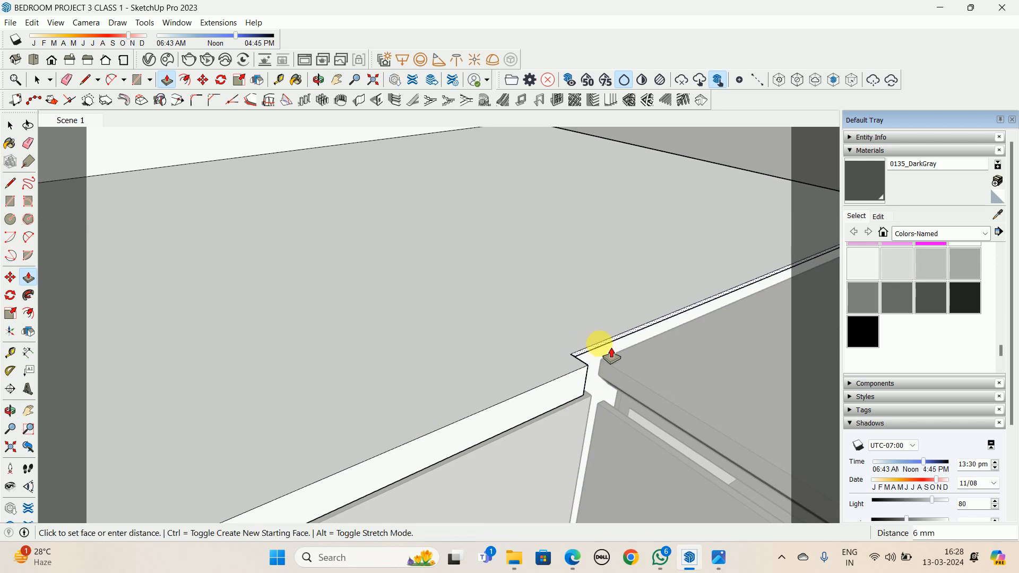
Draw a diagonal across the square end face of the shelf's front strip and erase the extra horizontal line on it
middle_drag(632, 371, 278, 262)
middle_drag(330, 236, 406, 287)
scroll(286, 228, down, 2)
scroll(406, 288, up, 2)
key(l)
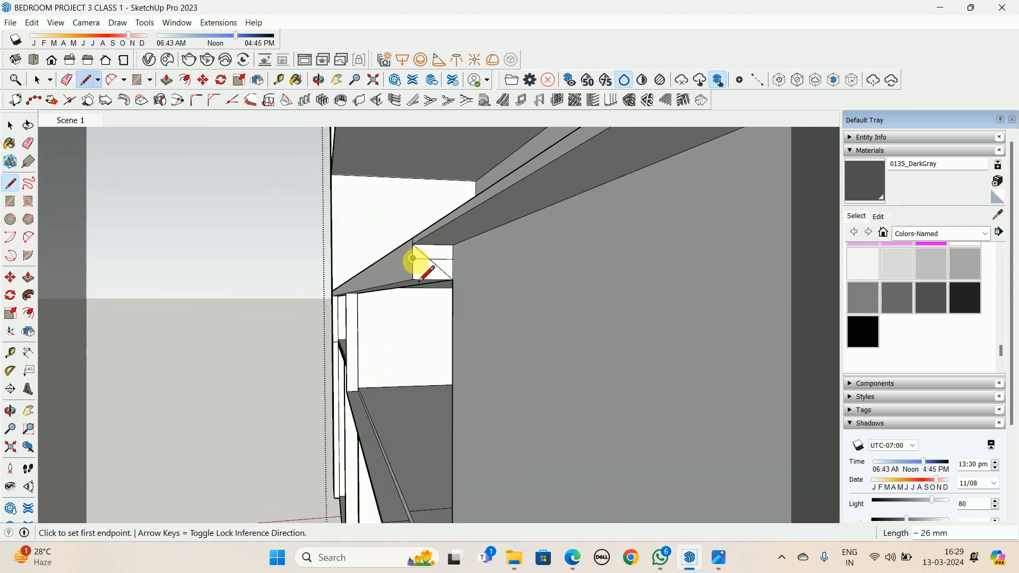
key(space)
scroll(417, 263, up, 1)
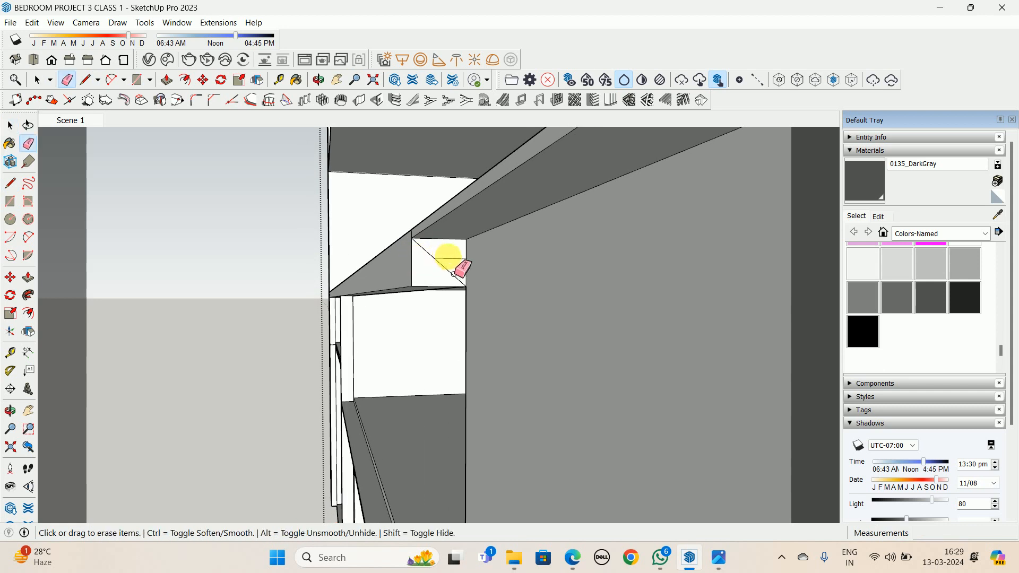
middle_drag(450, 281, 476, 311)
Push the lower triangular half of the end face along the shelf's front edge to the central divider to form a bevel
key(p)
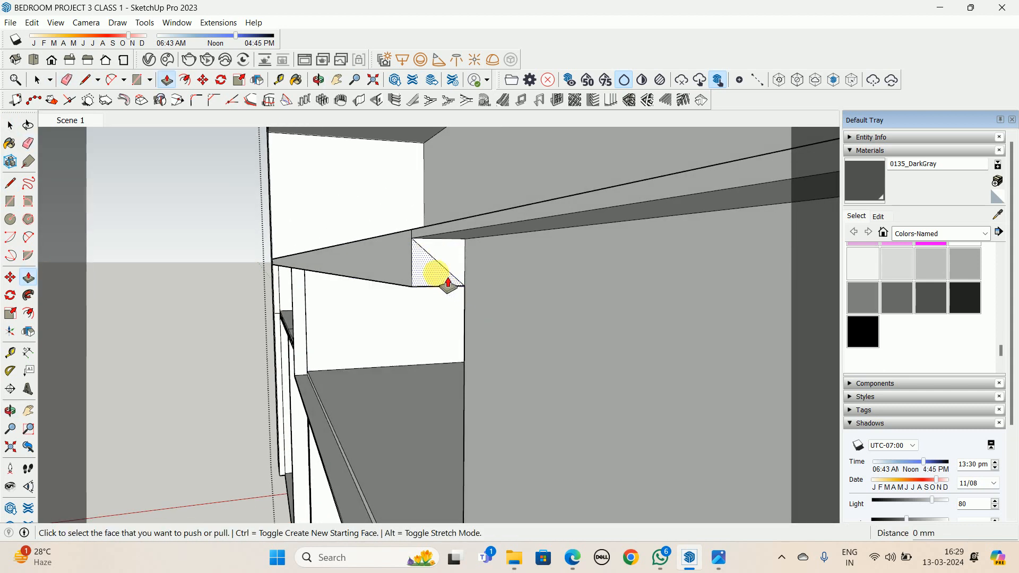
middle_drag(387, 277, 492, 282)
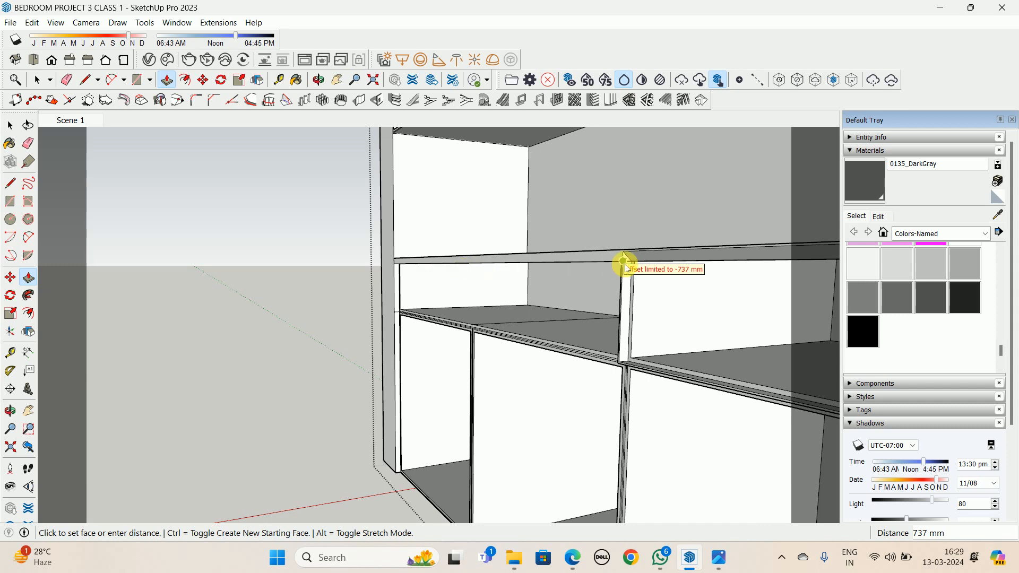
click(627, 268)
scroll(634, 272, up, 2)
mouse_move(646, 273)
middle_down()
mouse_move(751, 218)
mouse_move(660, 269)
middle_up()
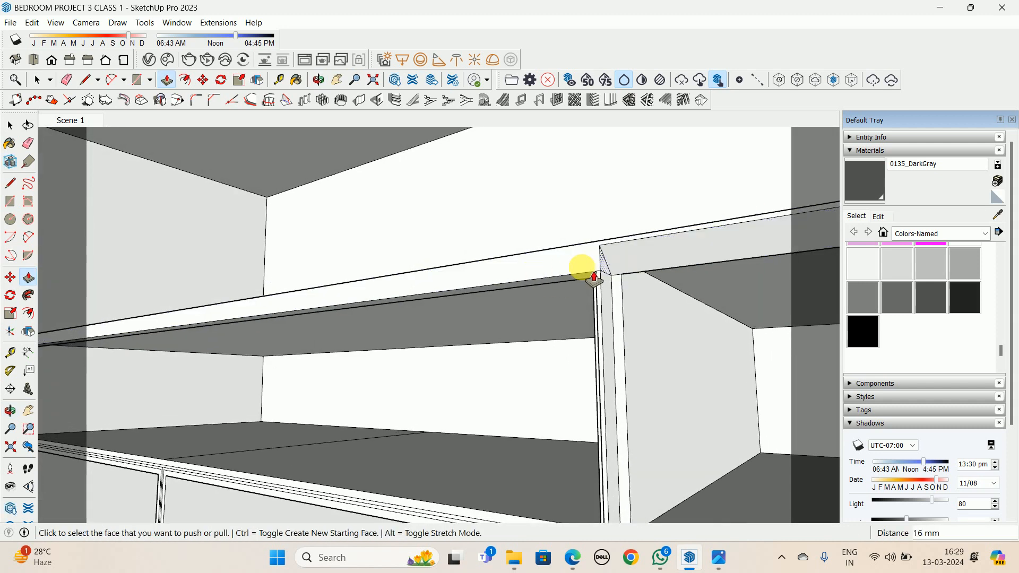
Try to extend the bevel from the central divider along the neighbouring drawer opening to the far end of the shelf
middle_drag(561, 280, 569, 309)
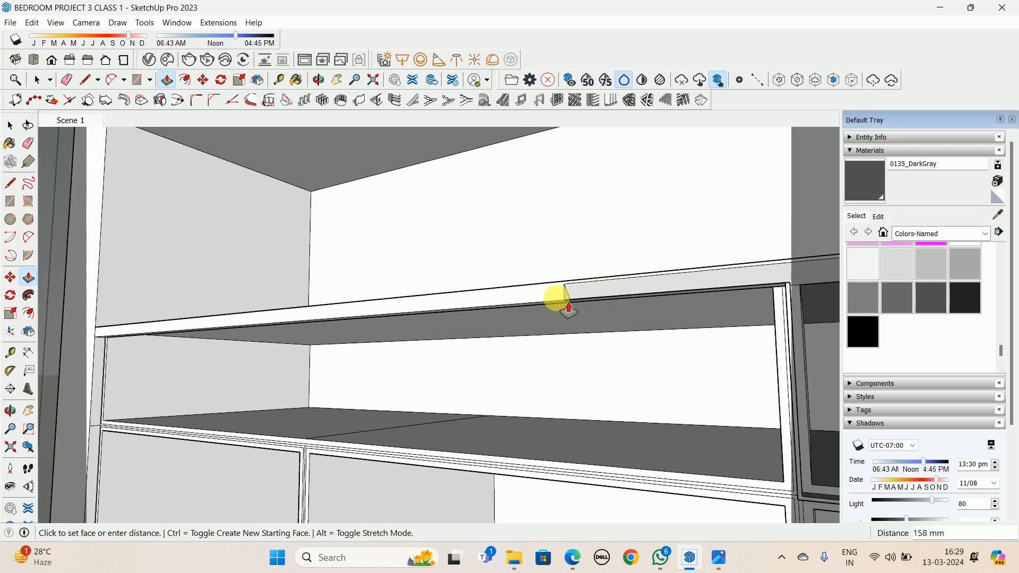
middle_drag(484, 308, 487, 330)
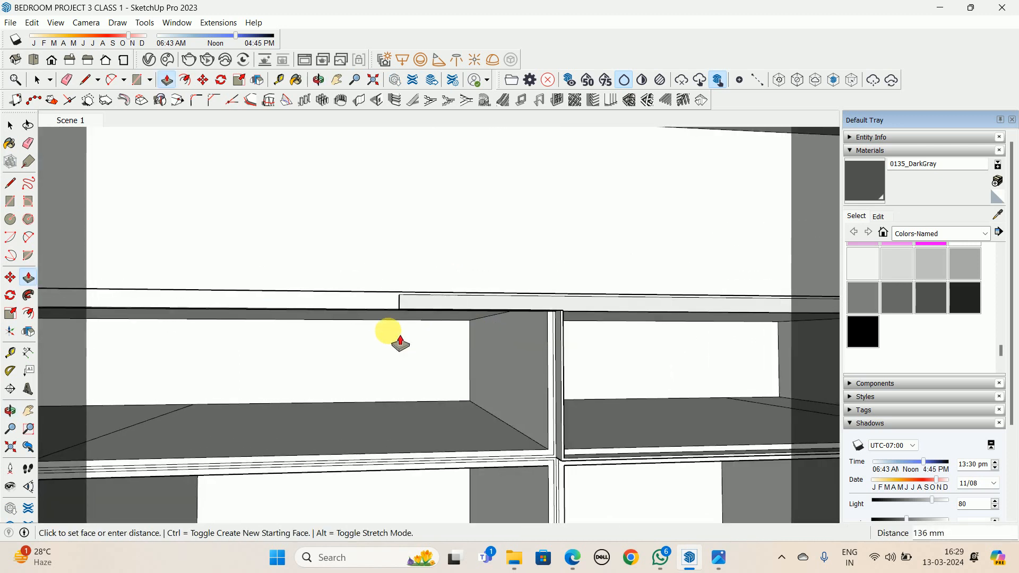
middle_drag(392, 337, 698, 290)
click(127, 218)
key(space)
scroll(305, 234, down, 2)
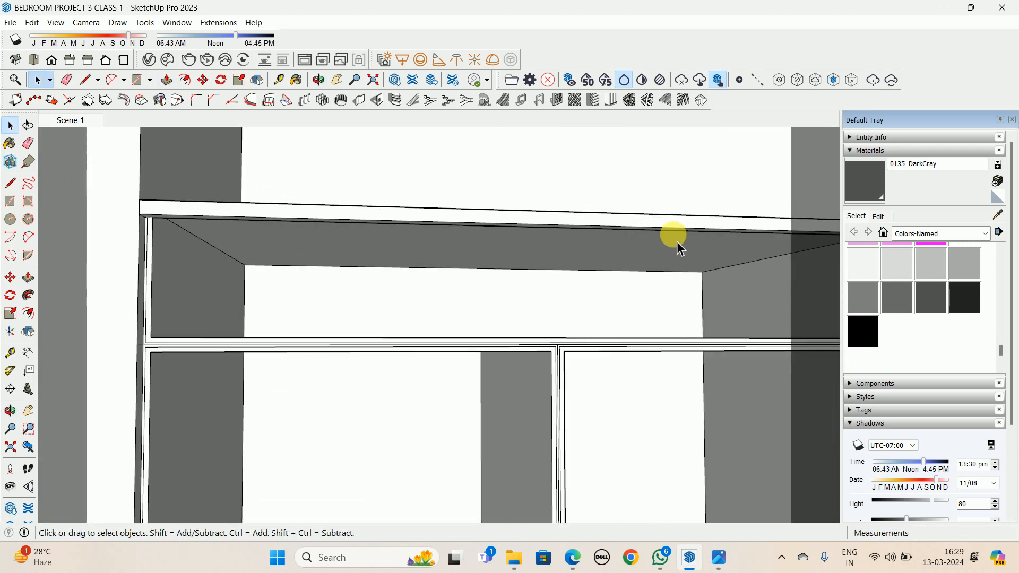
Push the side face of the thin protruding strip on the central divider 3 mm to remove the strip
shift+middle_drag(676, 241, 517, 276)
scroll(536, 276, up, 5)
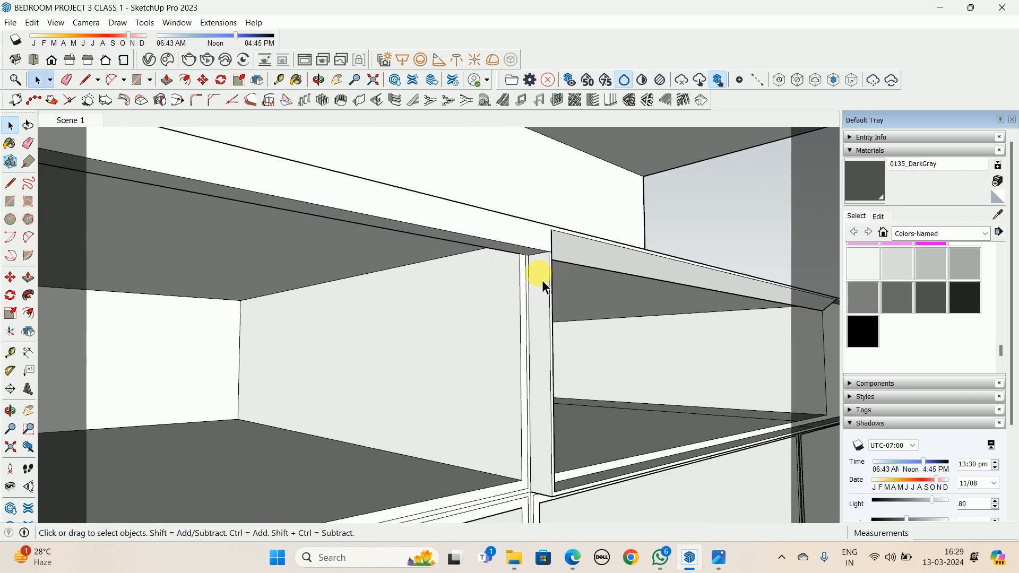
key(p)
scroll(542, 280, up, 1)
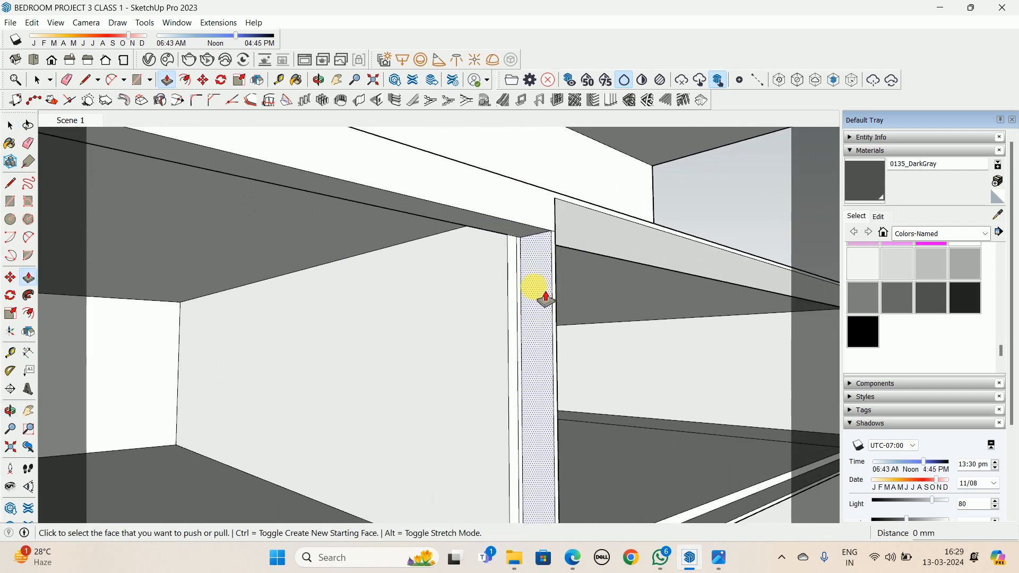
click(556, 270)
click(525, 269)
middle_drag(526, 269, 484, 221)
click(509, 227)
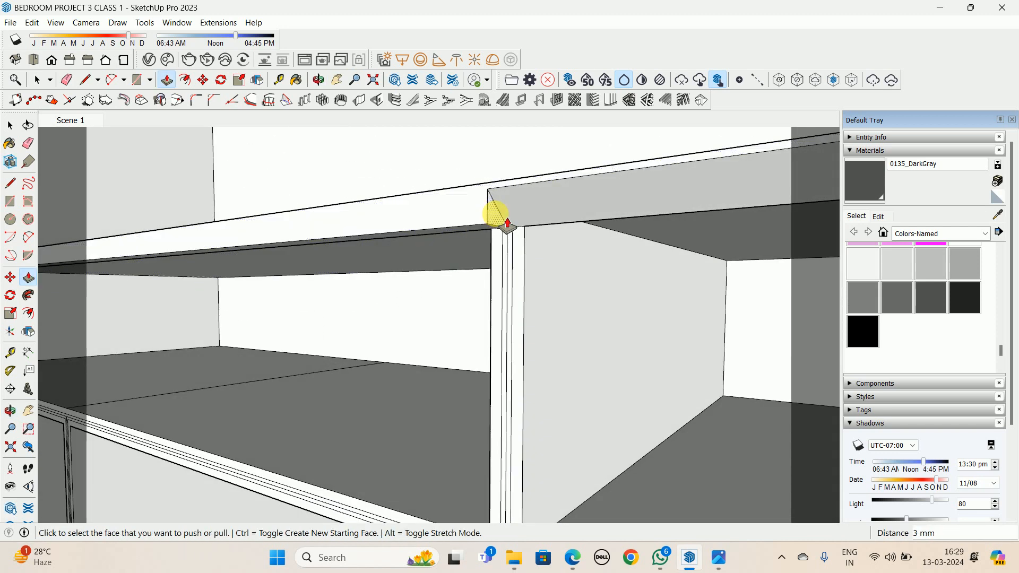
Push the bevel's triangular end face 1200 mm from the central divider to the far end of the shelf's front edge
middle_drag(307, 221, 417, 278)
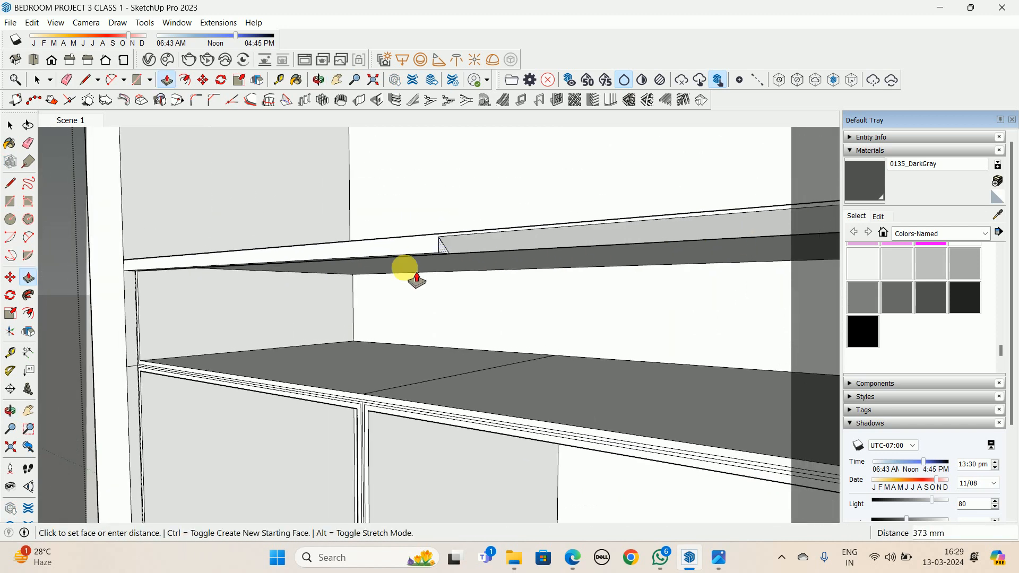
click(129, 282)
scroll(127, 281, up, 5)
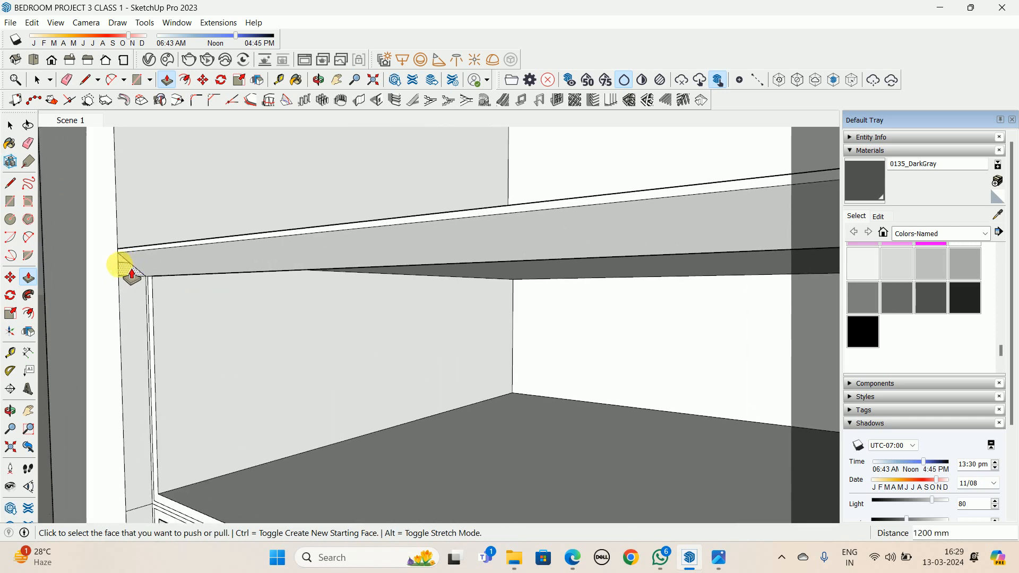
Erase the leftover lines on the end panel beside the bevel's corner
key(e)
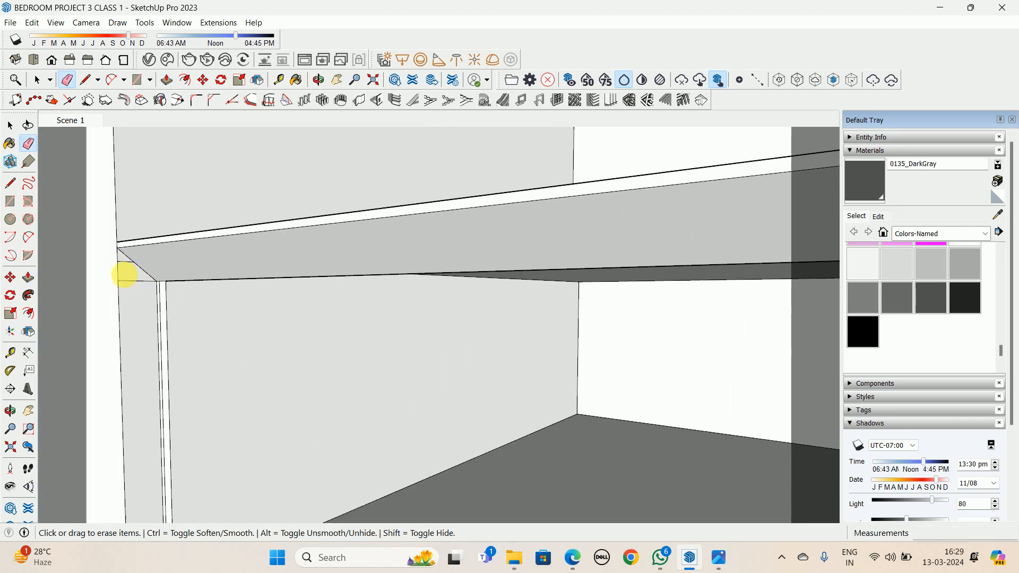
scroll(125, 275, up, 2)
drag(126, 262, 131, 279)
scroll(138, 297, down, 2)
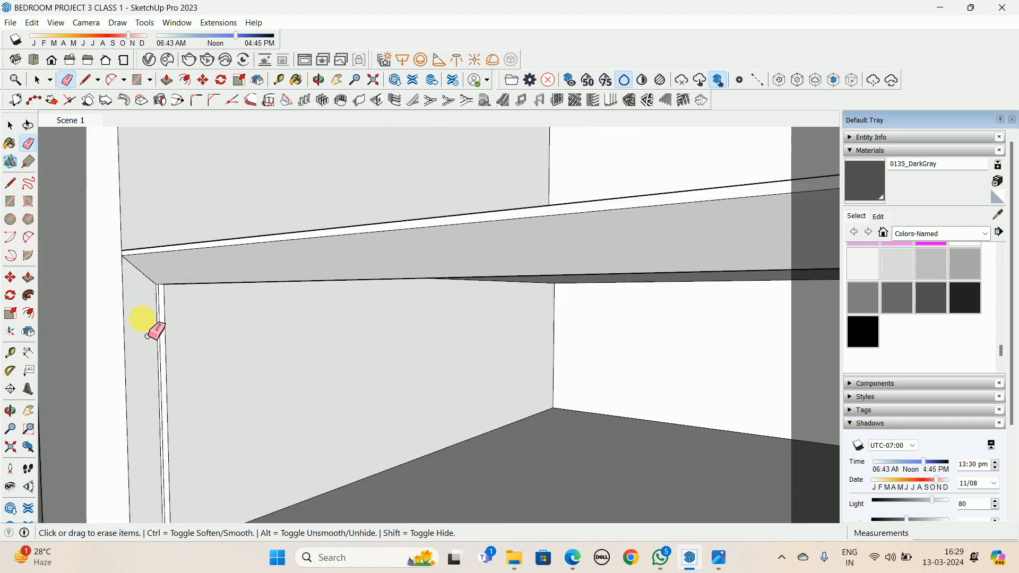
Erase the extra vertical lines on the front of the central divider directly below the beveled shelf
mouse_move(141, 321)
shift+middle_down()
mouse_move(550, 269)
mouse_move(257, 292)
mouse_move(621, 321)
mouse_move(308, 282)
shift+middle_up()
scroll(257, 291, down, 4)
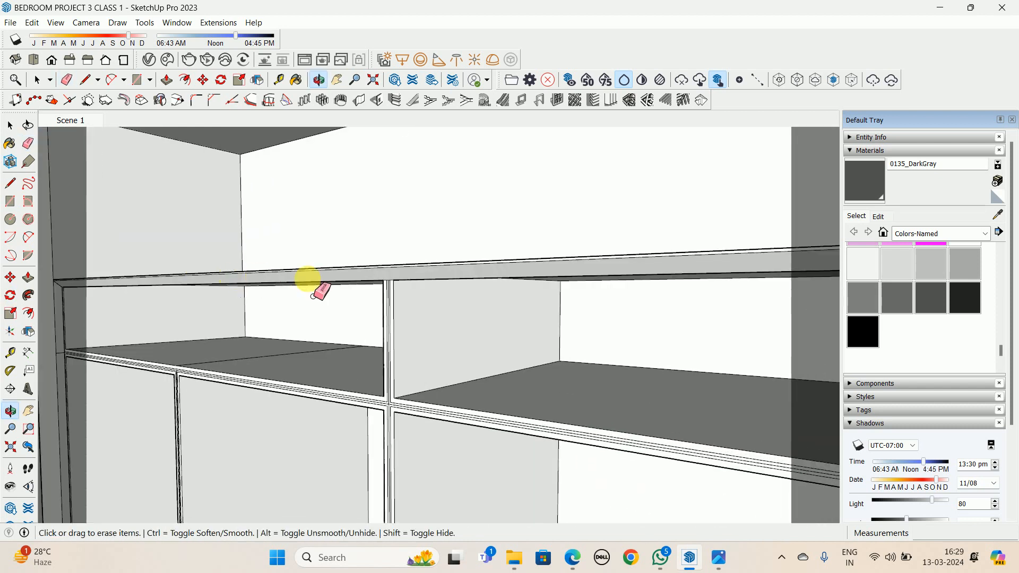
scroll(380, 284, up, 3)
middle_drag(382, 285, 775, 244)
scroll(423, 286, up, 1)
middle_drag(429, 303, 375, 309)
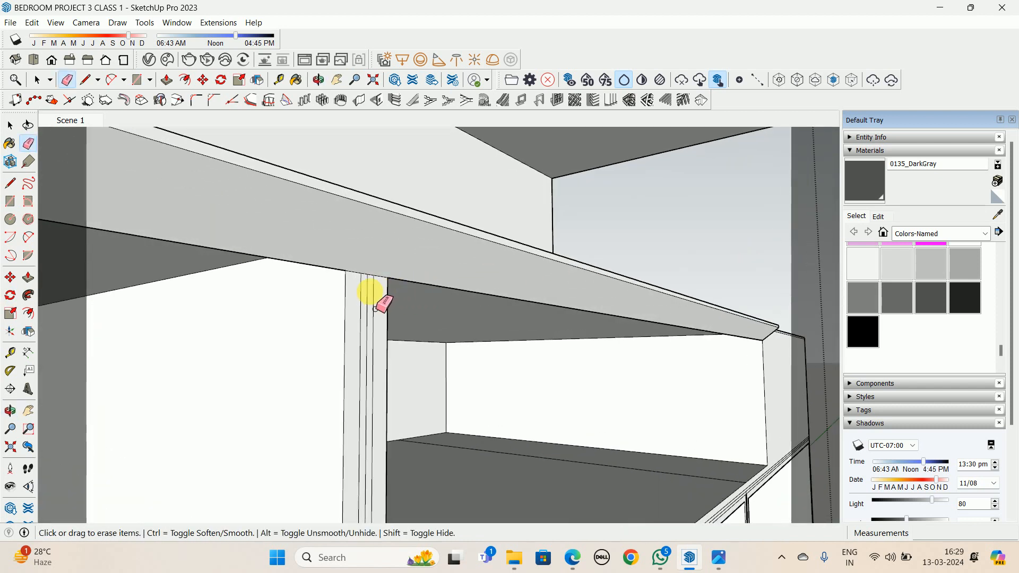
drag(382, 325, 382, 325)
Erase the redundant inner outlines along the rail and dividers where the drawer row meets the lower cabinet openings
scroll(383, 324, down, 2)
mouse_move(492, 310)
middle_down()
mouse_move(394, 283)
mouse_move(423, 357)
mouse_move(396, 234)
middle_up()
scroll(394, 283, down, 3)
scroll(396, 235, up, 2)
scroll(405, 198, up, 2)
middle_drag(406, 195, 348, 254)
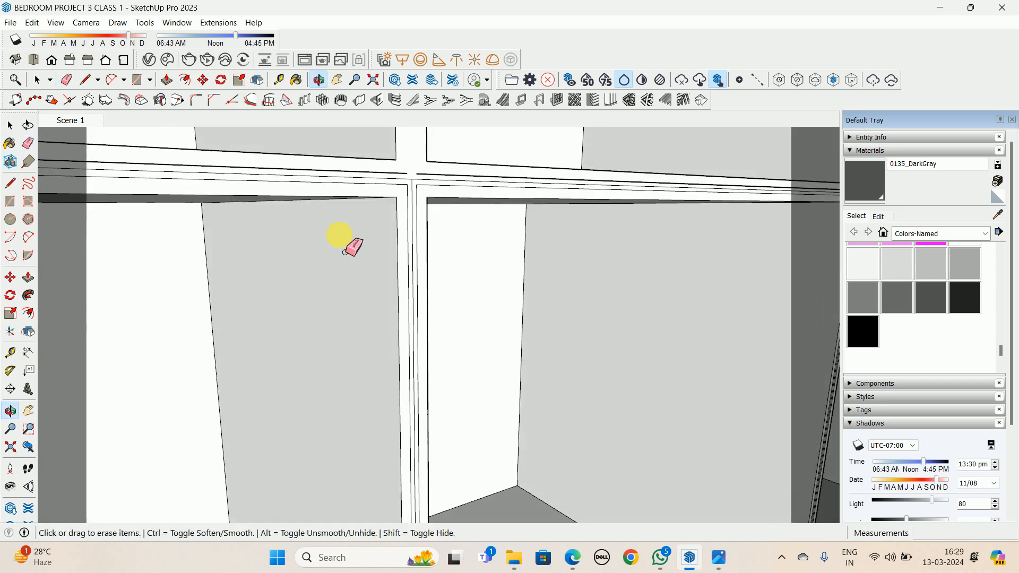
scroll(393, 201, up, 1)
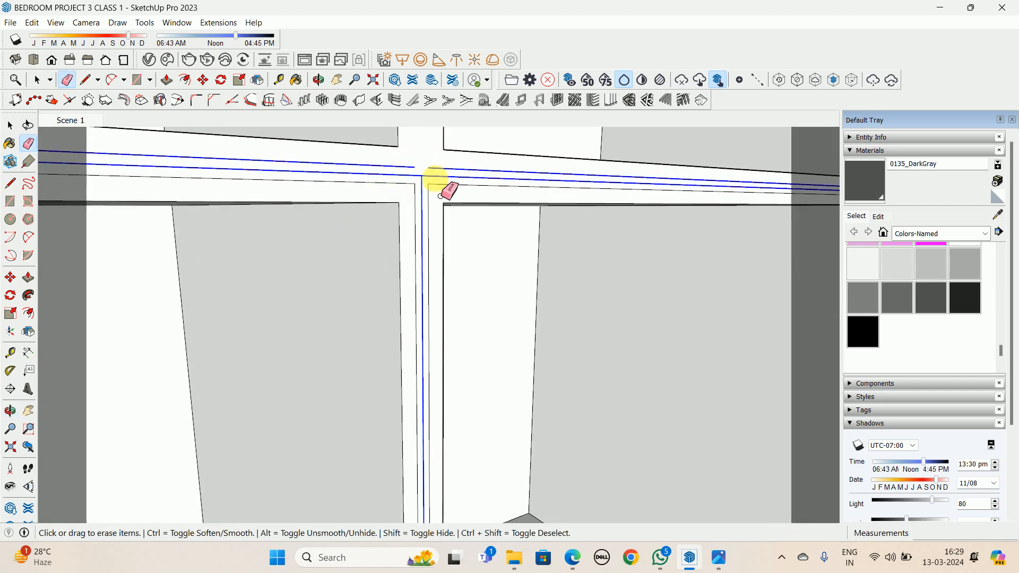
drag(418, 196, 419, 197)
scroll(453, 202, down, 3)
shift+middle_drag(544, 205, 216, 248)
scroll(494, 244, up, 3)
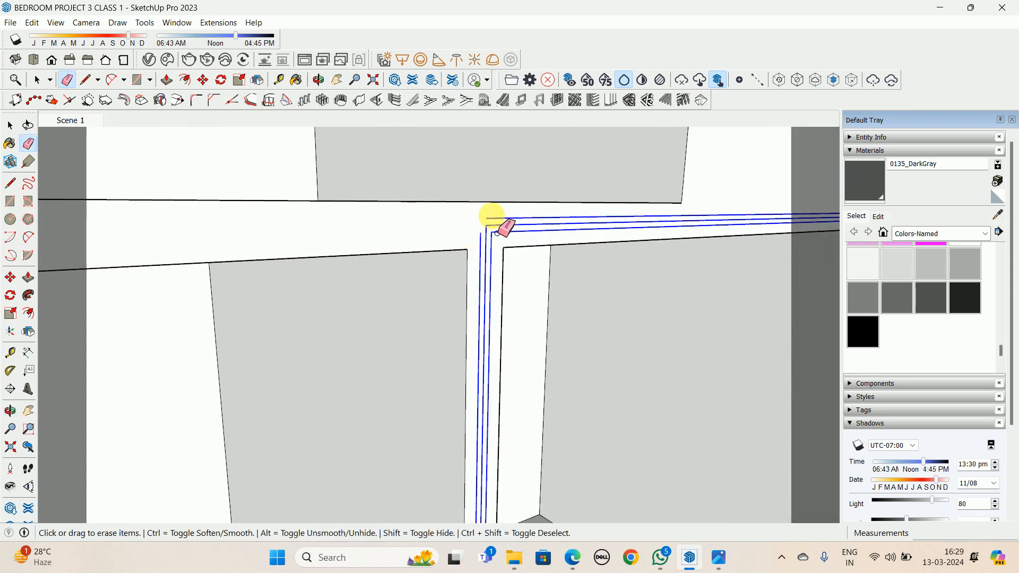
drag(498, 233, 496, 234)
Erase the remaining inner outlines on the rail and divider of the lower opening at the cabinet's far end
scroll(472, 254, down, 3)
mouse_move(471, 256)
middle_down()
mouse_move(232, 265)
mouse_move(37, 252)
middle_up()
scroll(818, 239, down, 2)
middle_drag(828, 239, 824, 194)
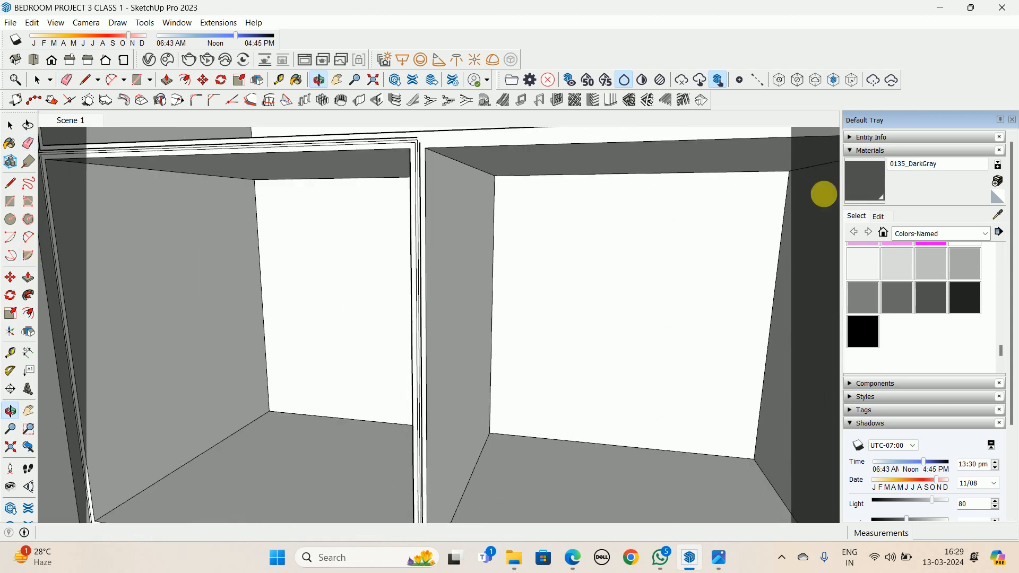
shift+middle_drag(472, 223, 530, 241)
scroll(528, 201, up, 6)
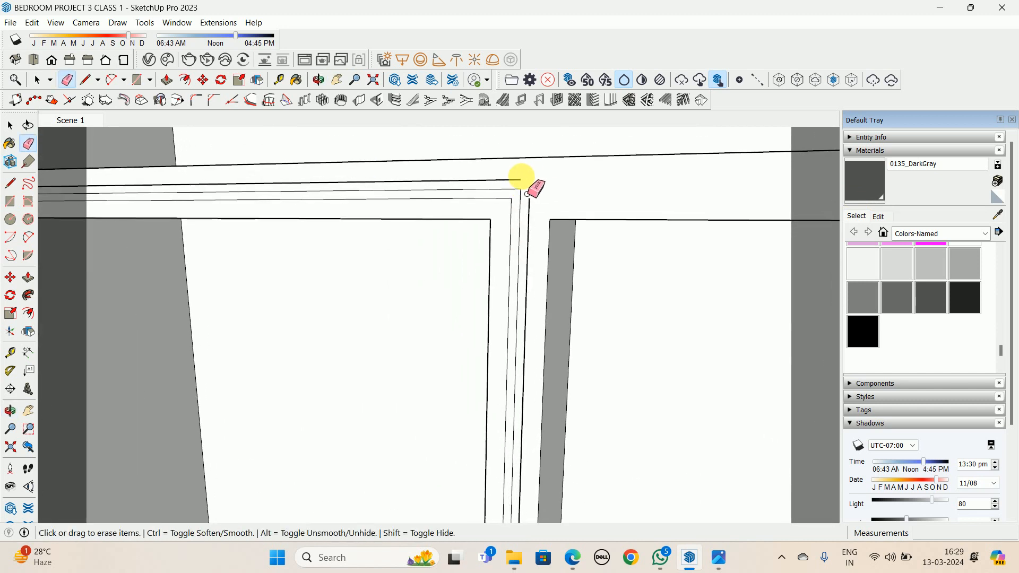
drag(528, 205, 533, 205)
scroll(505, 213, down, 5)
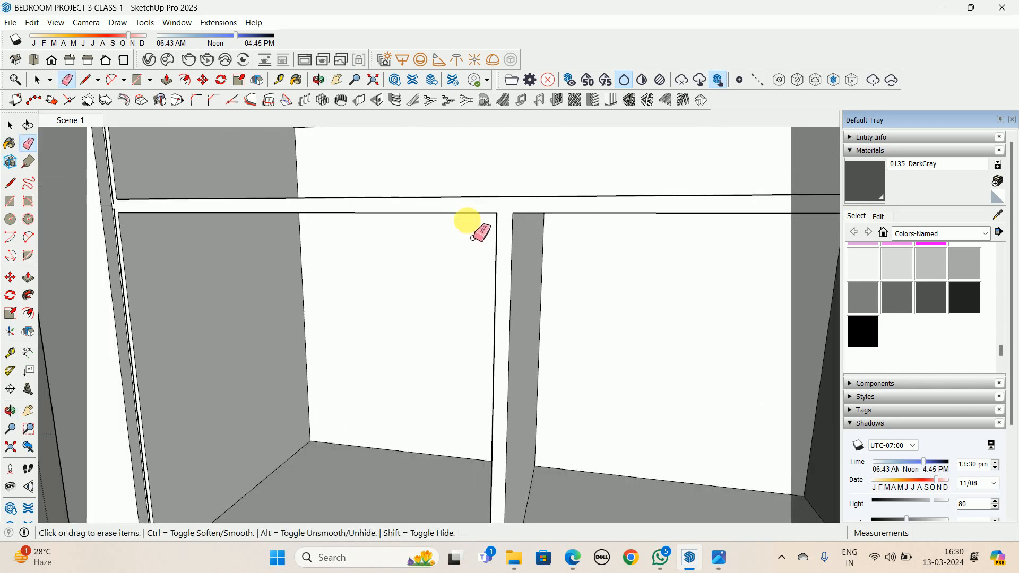
Leave the carcass group, inspect the beveled shelf edge and cabinet fronts from several angles, and return to the saved Scene 1 view
mouse_move(380, 264)
middle_down()
mouse_move(494, 244)
mouse_move(631, 345)
middle_up()
key(space)
key(Escape)
scroll(496, 244, down, 3)
scroll(552, 197, up, 5)
scroll(639, 184, up, 6)
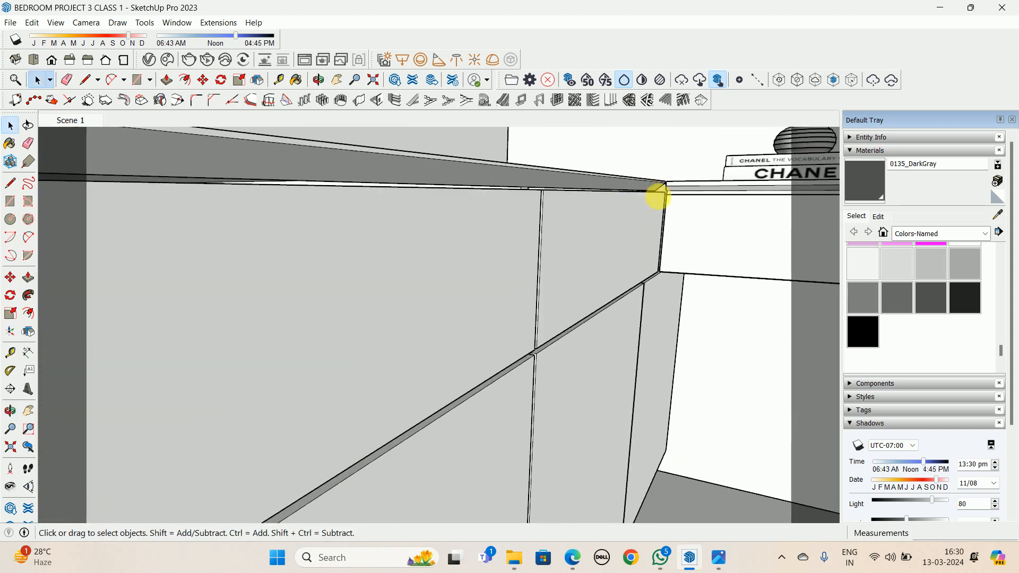
middle_drag(656, 193, 510, 221)
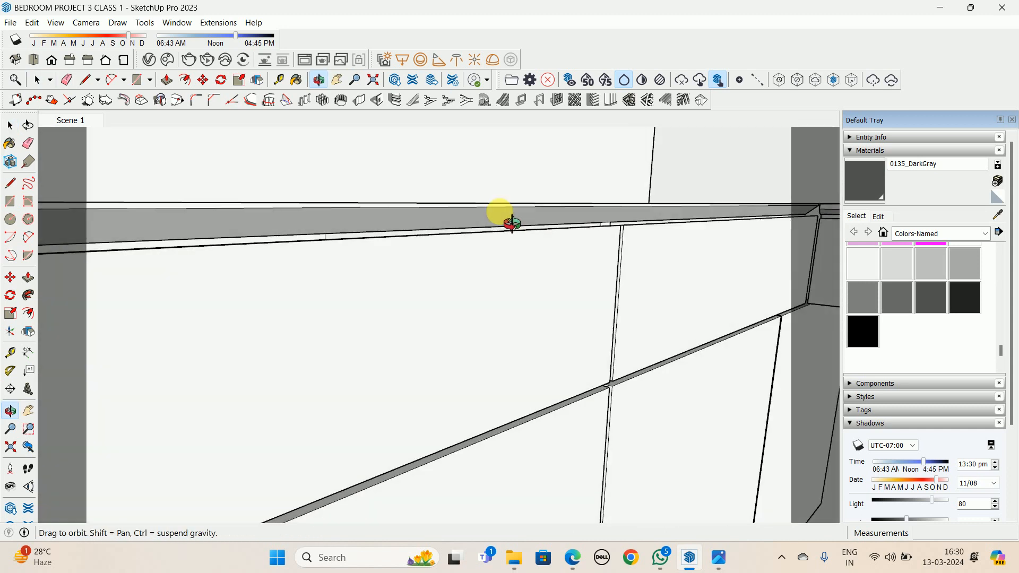
scroll(548, 257, down, 8)
mouse_move(448, 323)
middle_down()
mouse_move(471, 285)
mouse_move(462, 325)
middle_up()
scroll(428, 316, up, 3)
scroll(414, 313, up, 3)
scroll(425, 339, down, 3)
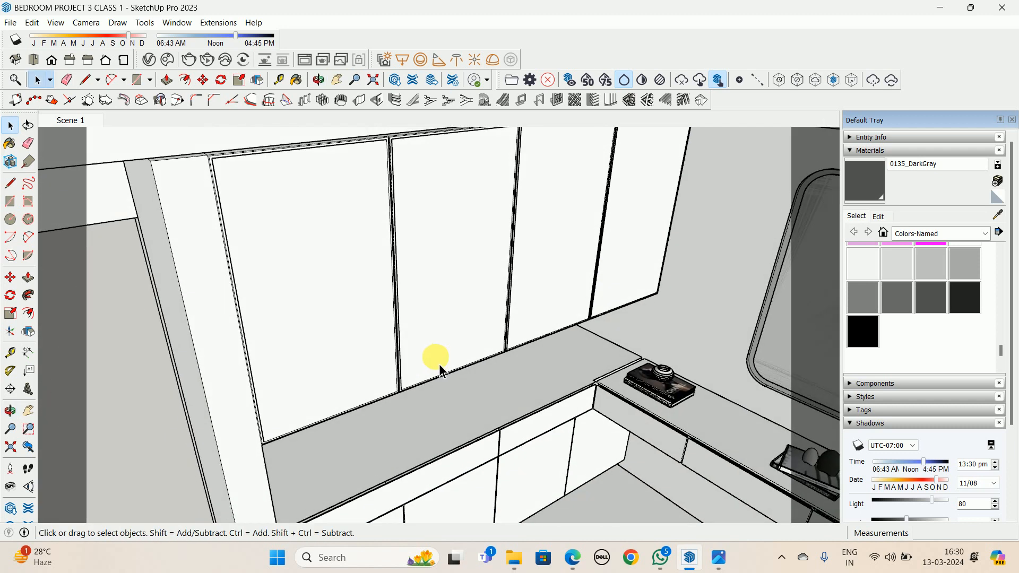
middle_drag(320, 247, 345, 294)
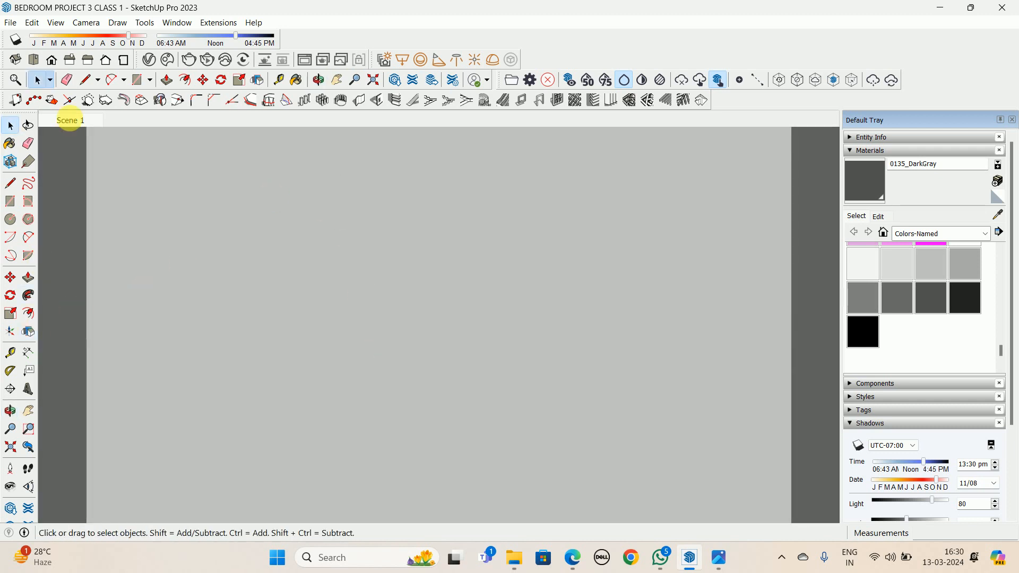
click(69, 121)
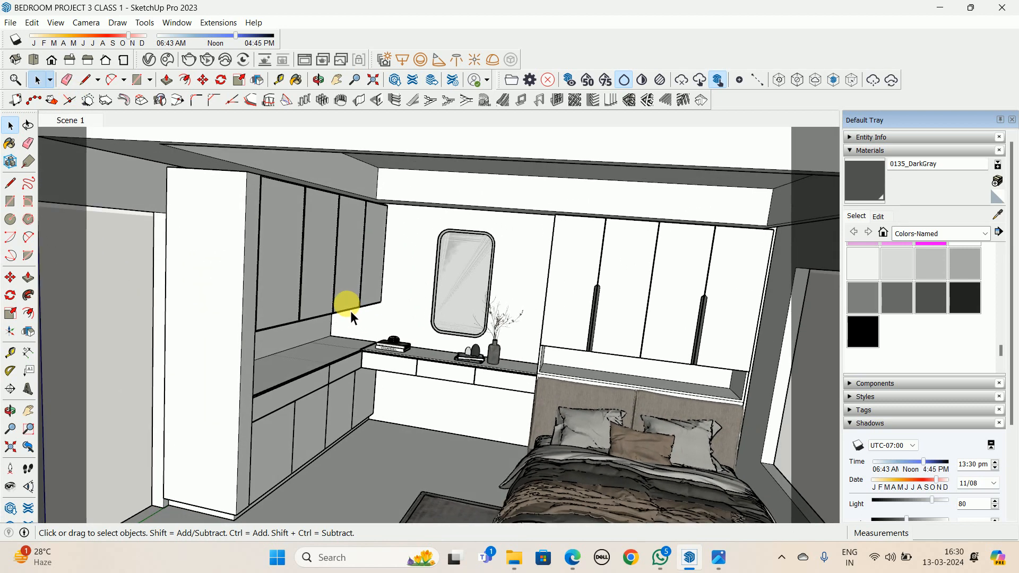
Isolate the upper side cabinet's carcass by hiding the rest of the model and recess the front frame at the first opening 20 mm
scroll(292, 318, up, 5)
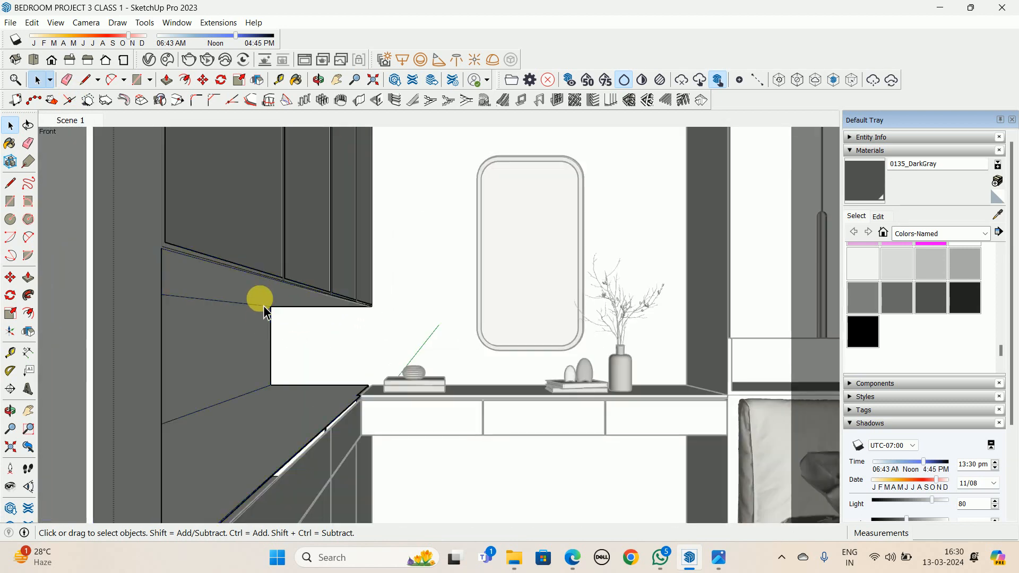
middle_drag(263, 306, 291, 338)
key(i)
scroll(438, 311, down, 1)
middle_drag(439, 310, 234, 391)
scroll(322, 349, down, 2)
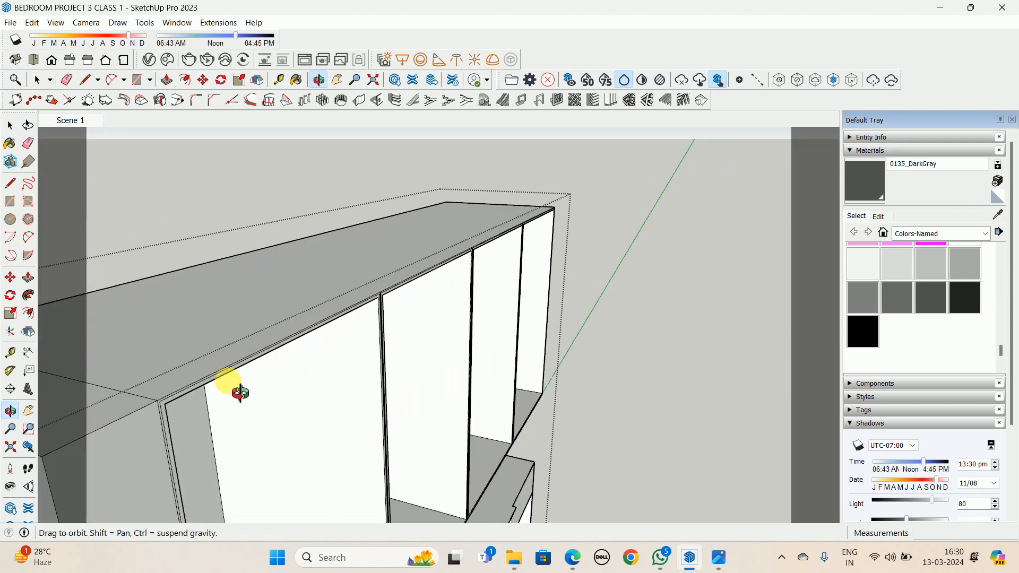
key(p)
scroll(220, 380, up, 3)
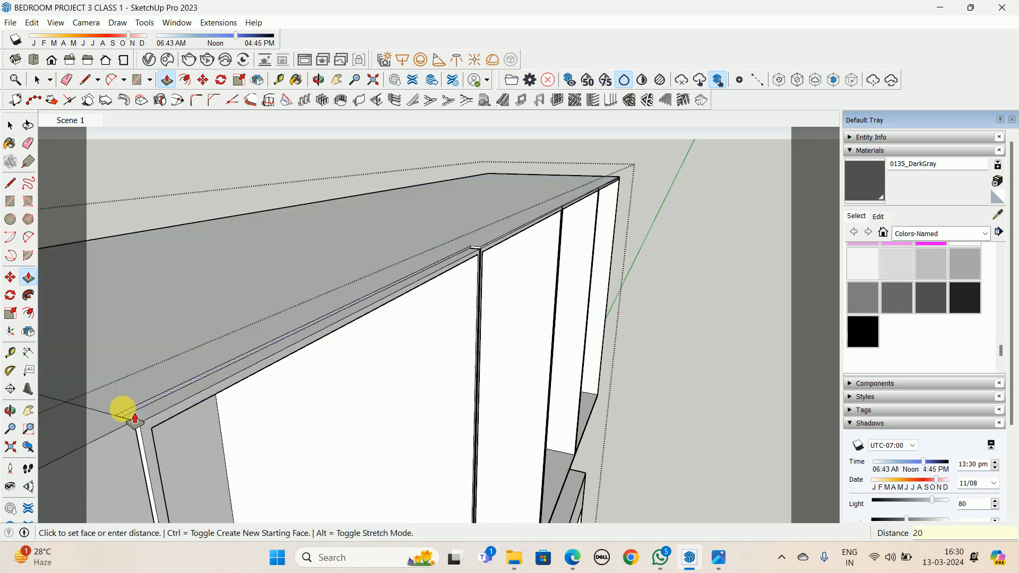
Repeat the 20 mm push on the front frame faces around the remaining upper cabinet openings, then leave the carcass group
click(169, 417)
middle_drag(170, 409, 325, 340)
scroll(312, 328, up, 3)
double_click(311, 321)
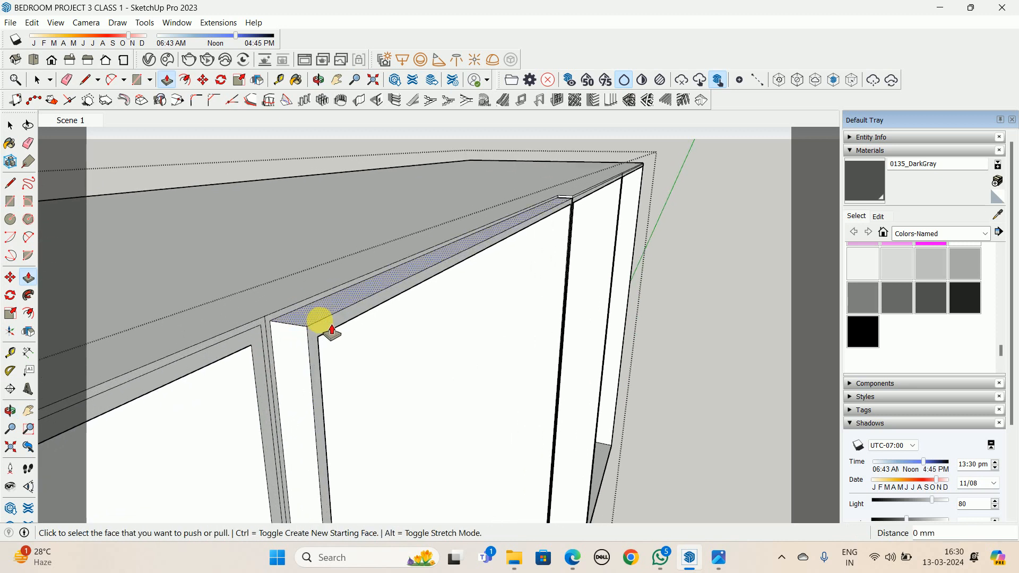
scroll(594, 182, up, 3)
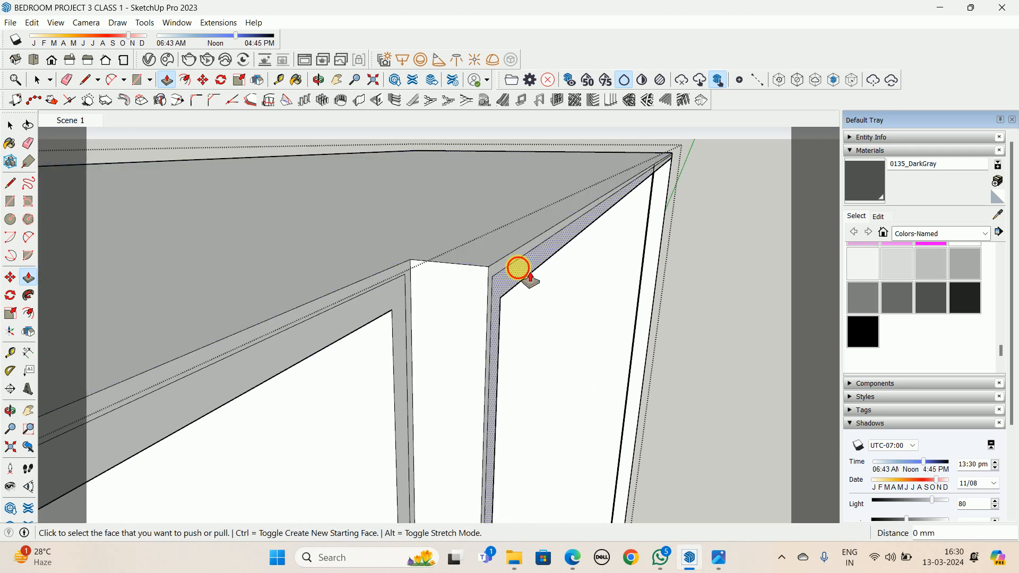
double_click(518, 268)
scroll(661, 160, up, 3)
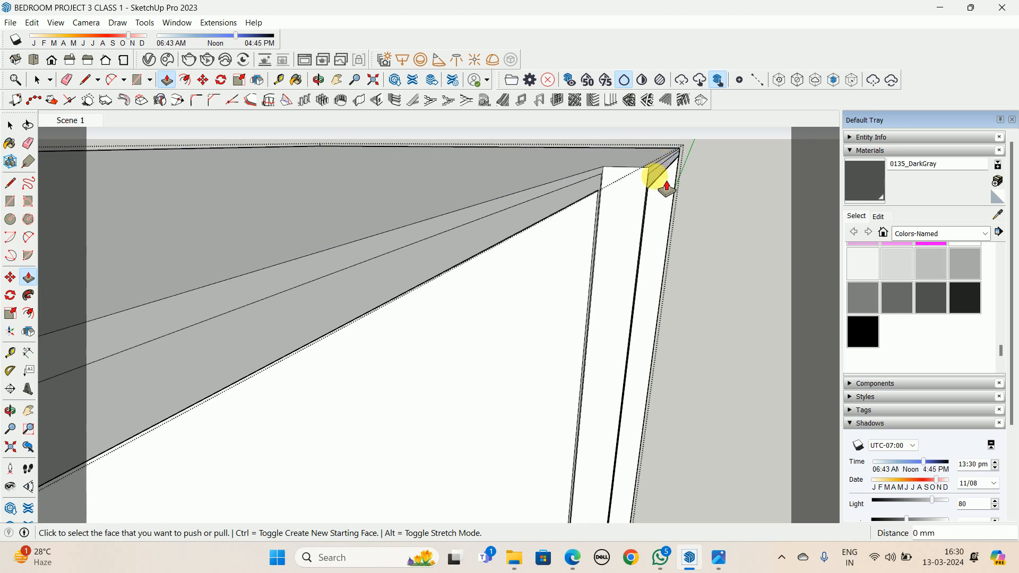
double_click(654, 173)
scroll(654, 174, down, 5)
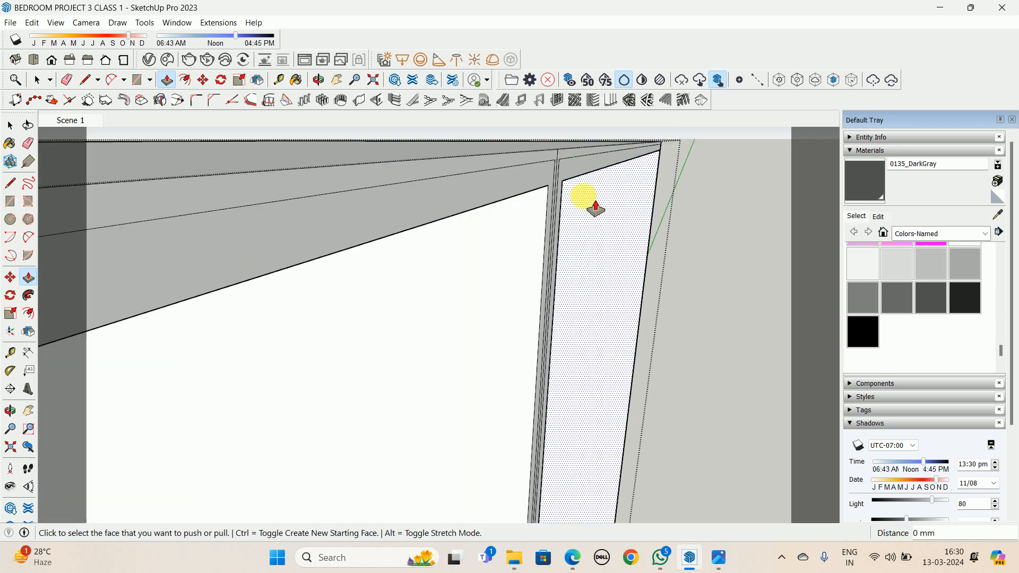
scroll(565, 215, down, 6)
key(space)
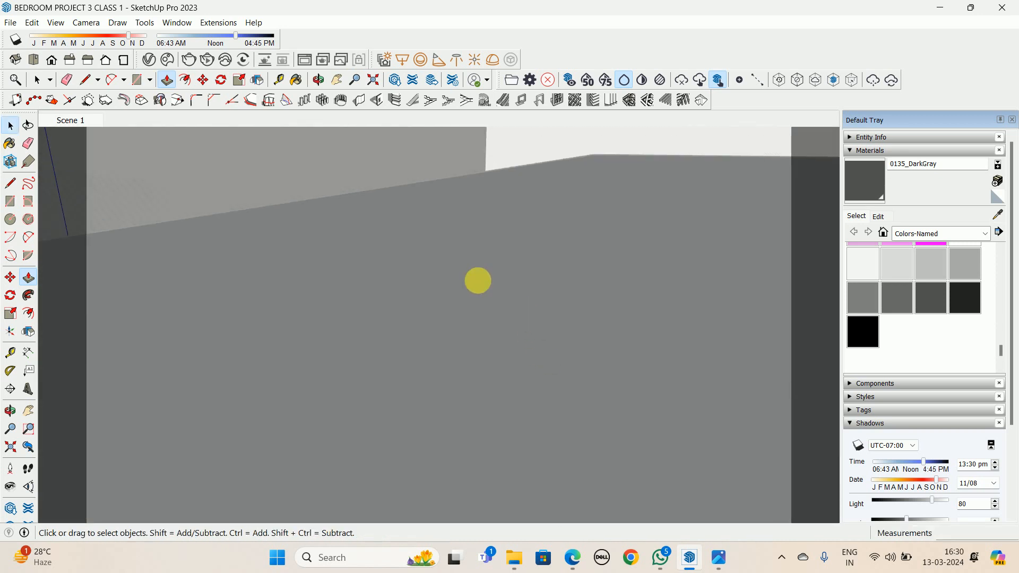
click(479, 282)
Place vertical guides 20 mm to either side of the gap between the first two upper cabinet doors
click(71, 120)
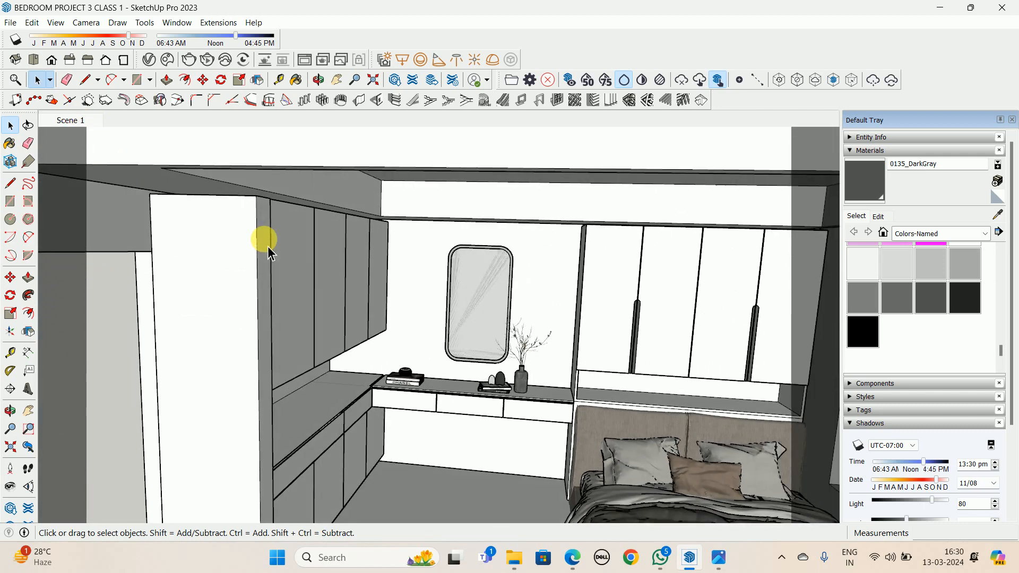
scroll(266, 234, up, 4)
middle_drag(264, 236, 194, 307)
scroll(335, 284, up, 4)
middle_drag(276, 312, 390, 339)
key(t)
scroll(390, 340, up, 2)
click(467, 354)
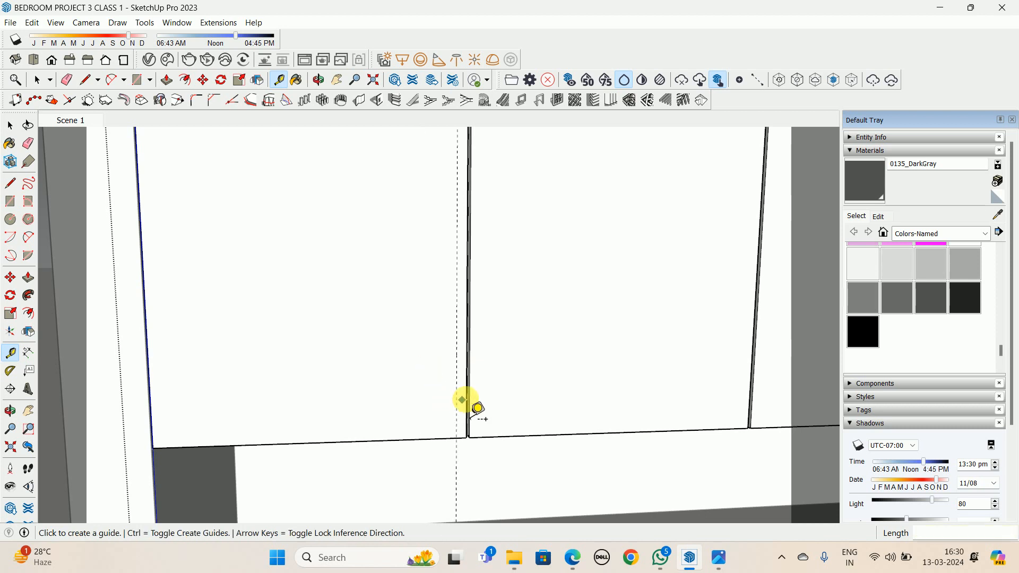
scroll(463, 400, up, 2)
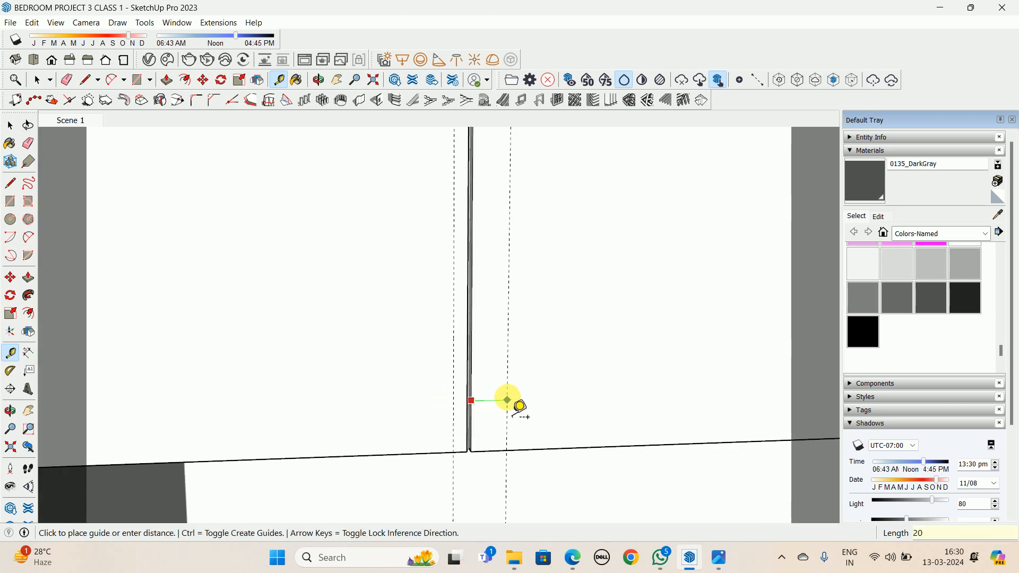
Place a horizontal guide across the first two upper doors and a second horizontal guide offset 35 mm from it
scroll(528, 303, down, 5)
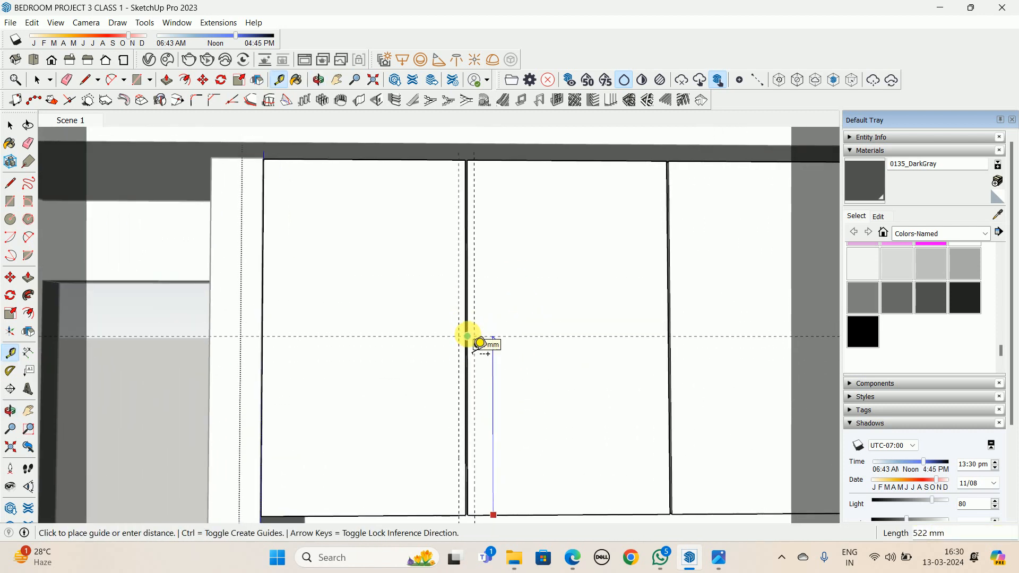
middle_drag(467, 335, 441, 412)
scroll(457, 364, up, 5)
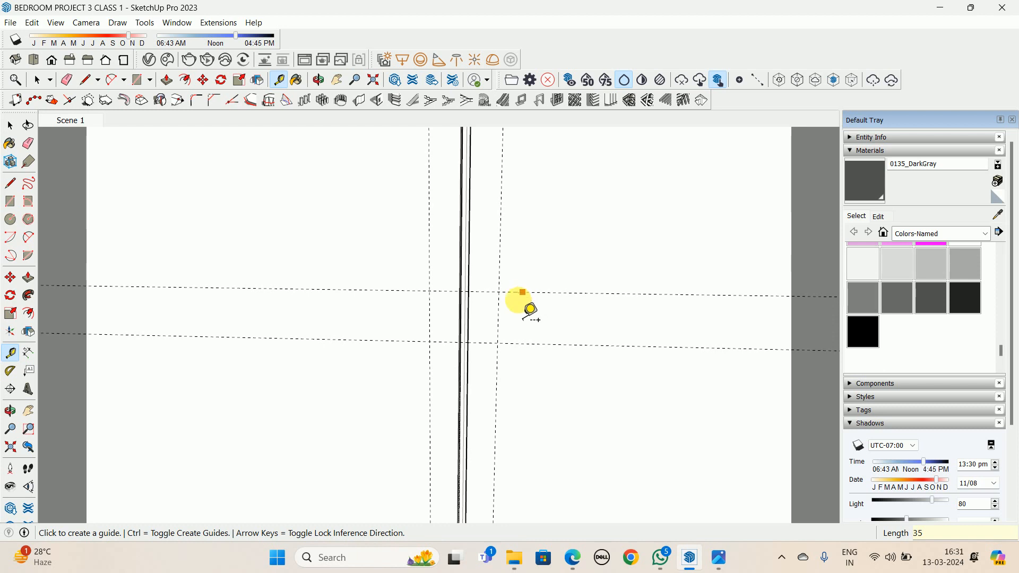
scroll(480, 325, up, 2)
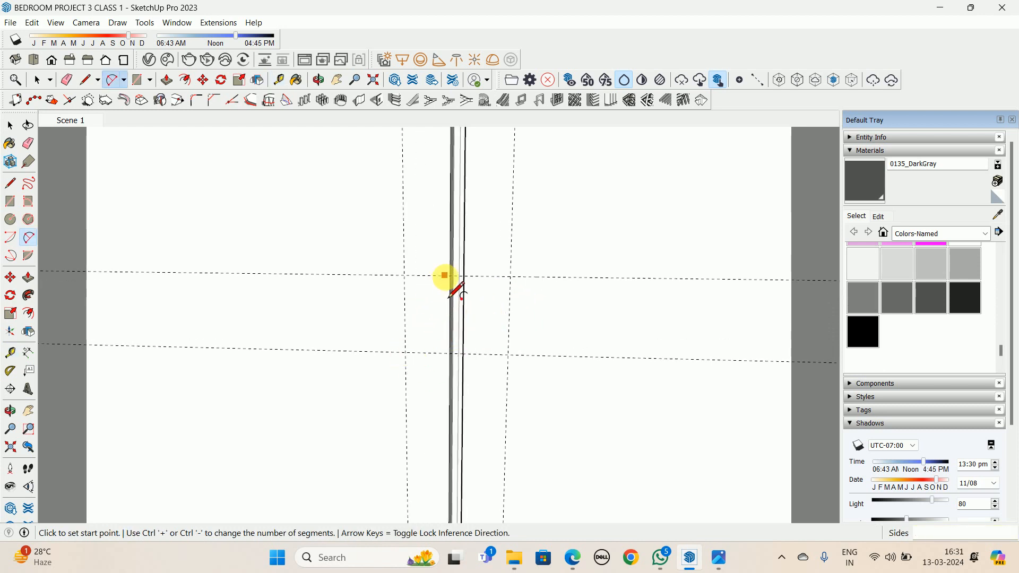
Draw a line on the first upper door along its vertical guide, ending at the lower of the two horizontal guides
key(l)
mouse_move(347, 360)
middle_down()
mouse_move(439, 199)
mouse_move(390, 481)
mouse_move(419, 258)
middle_up()
click(408, 504)
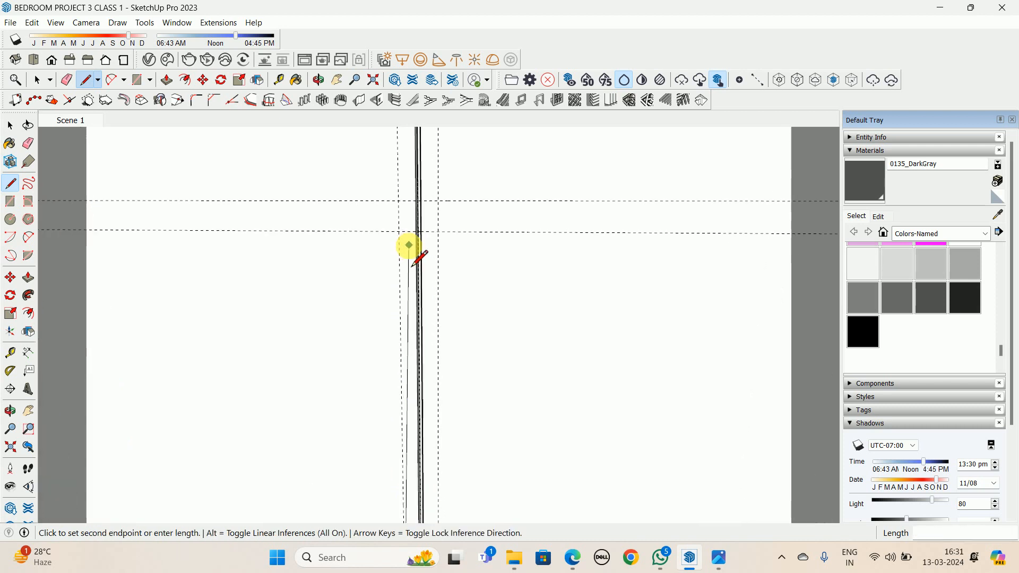
click(399, 232)
scroll(390, 265, up, 2)
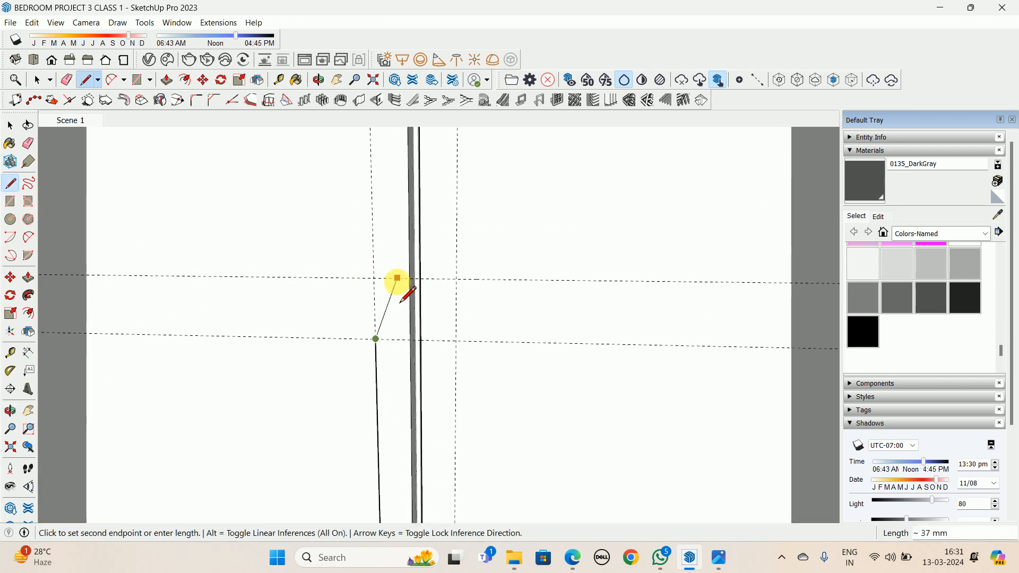
Draw a tangent arc from the line's upper end to the door's edge at the upper horizontal guide
key(a)
scroll(388, 308, up, 1)
click(368, 355)
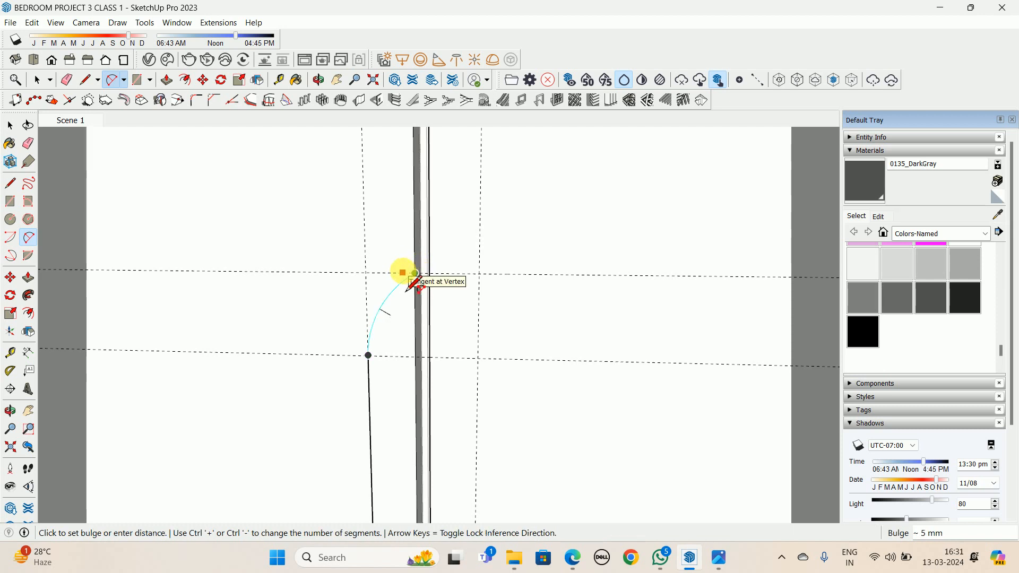
key(space)
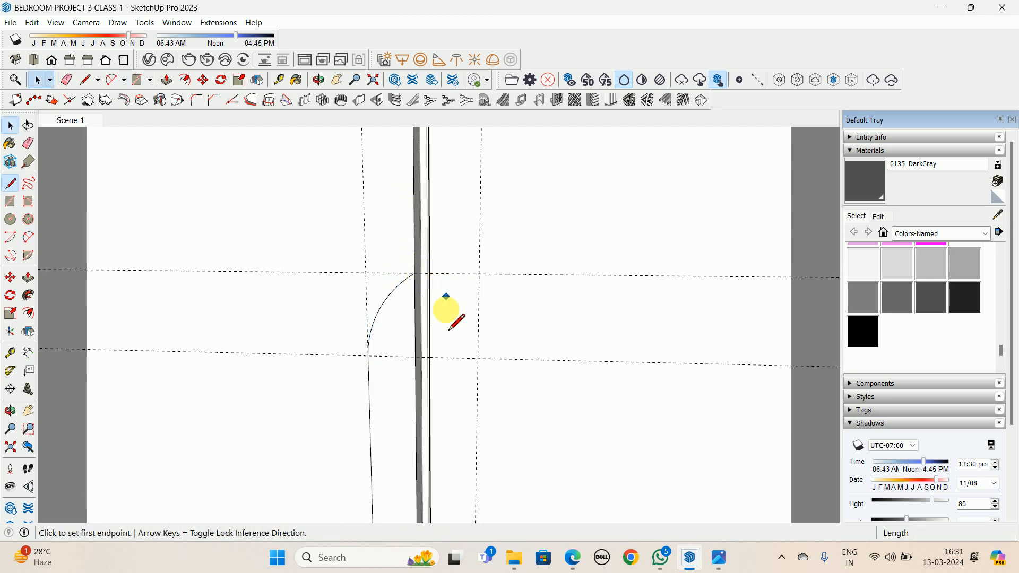
Draw a line on the second upper door along its vertical guide, from the door's lower edge to the lower horizontal guide
scroll(461, 372, down, 2)
shift+middle_drag(468, 385, 483, 264)
scroll(475, 313, down, 5)
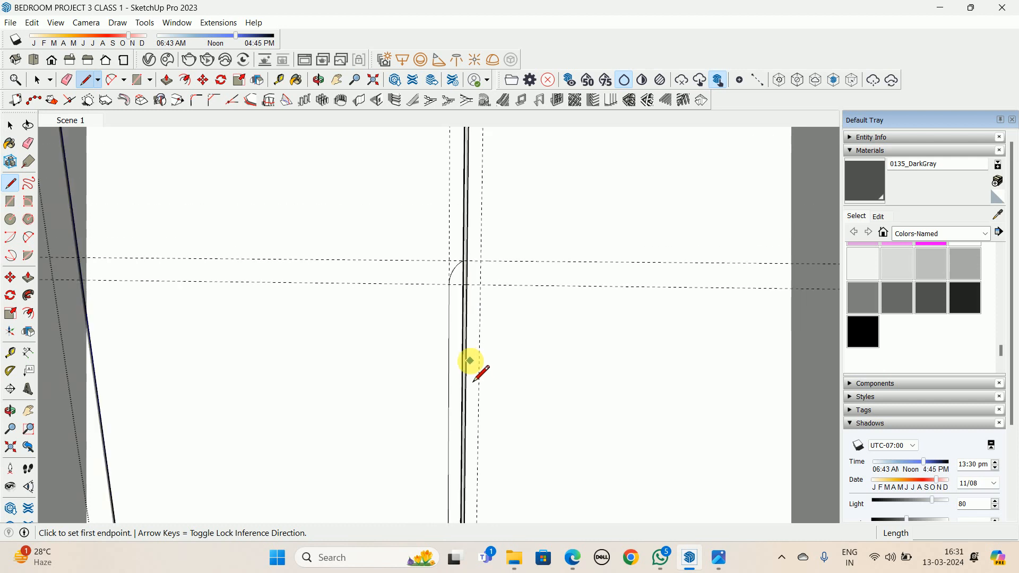
shift+middle_drag(468, 364, 454, 266)
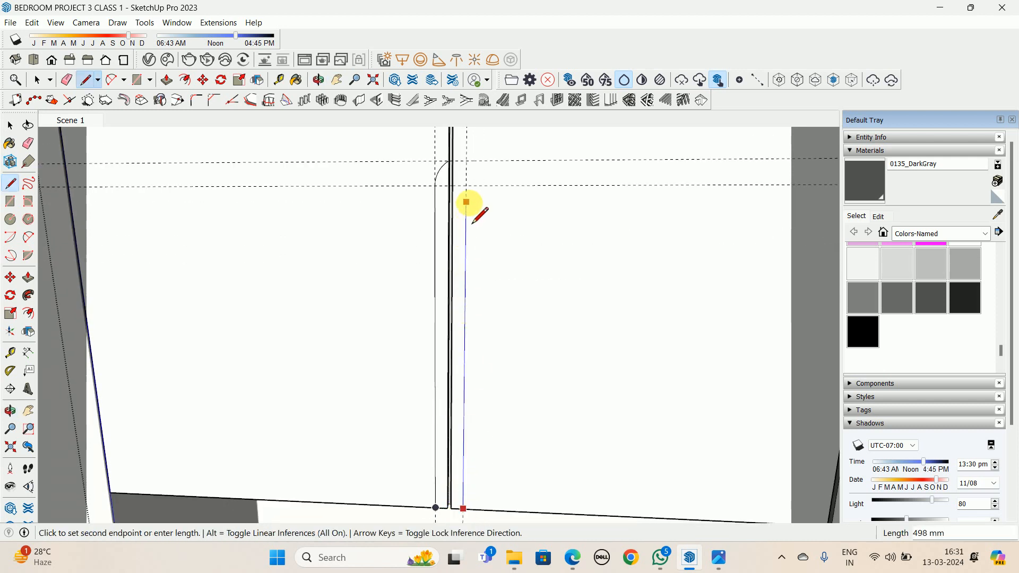
click(469, 189)
Draw a tangent arc from the second door's line end to the door's inner edge at the upper horizontal guide
shift+middle_drag(477, 223, 496, 359)
scroll(494, 348, up, 2)
key(a)
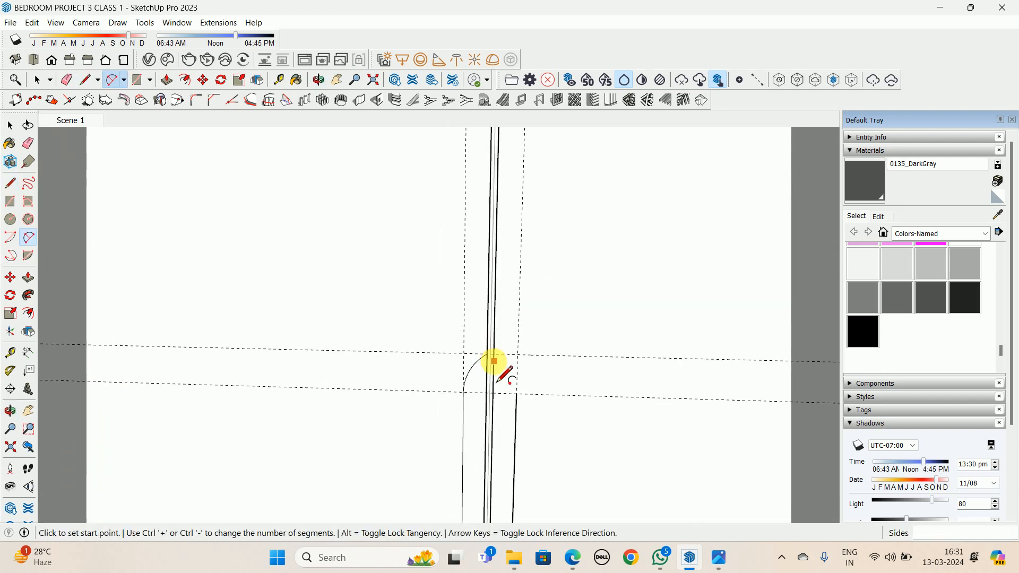
scroll(494, 363, up, 2)
click(525, 406)
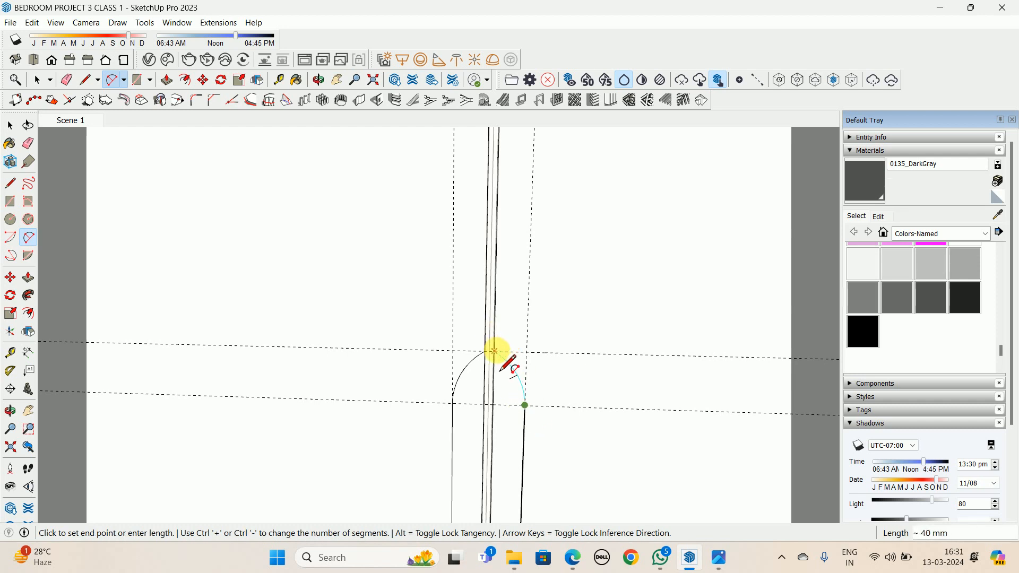
click(495, 351)
scroll(511, 352, up, 1)
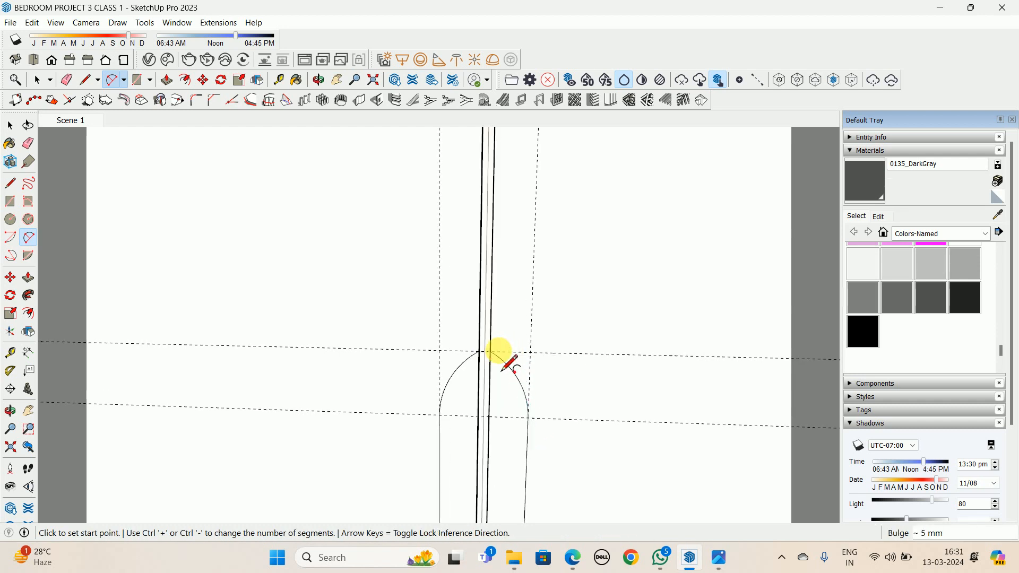
key(space)
Copy both handle shapes 1200 mm sideways onto the gap between the third and fourth upper doors
scroll(446, 374, down, 5)
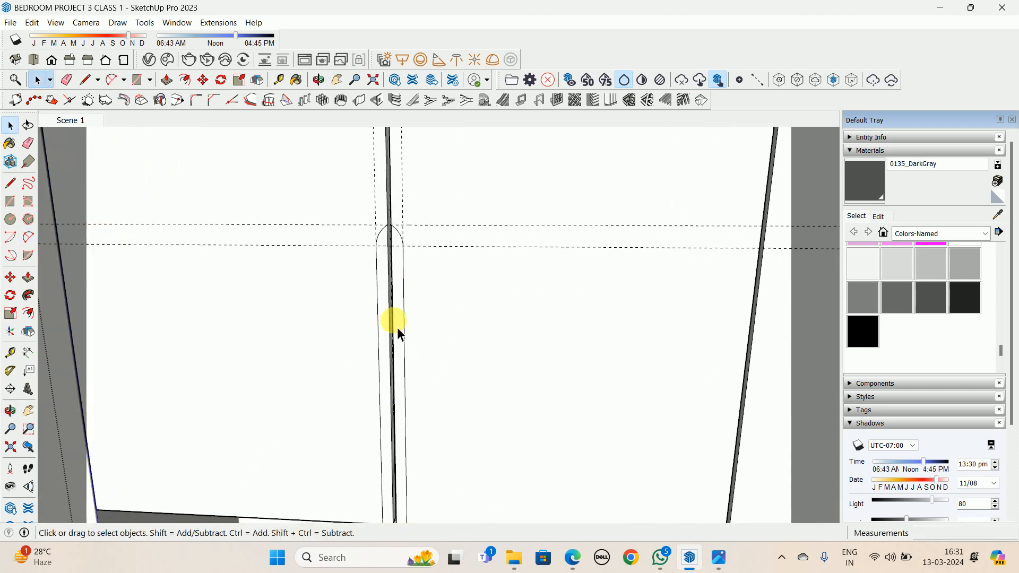
middle_drag(397, 288, 287, 306)
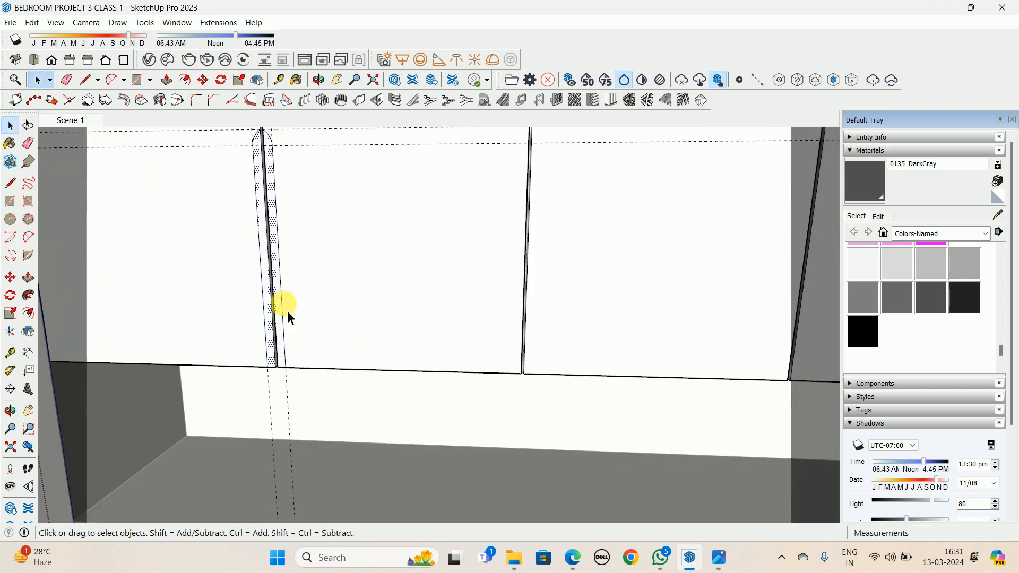
middle_drag(186, 376, 325, 352)
key(m)
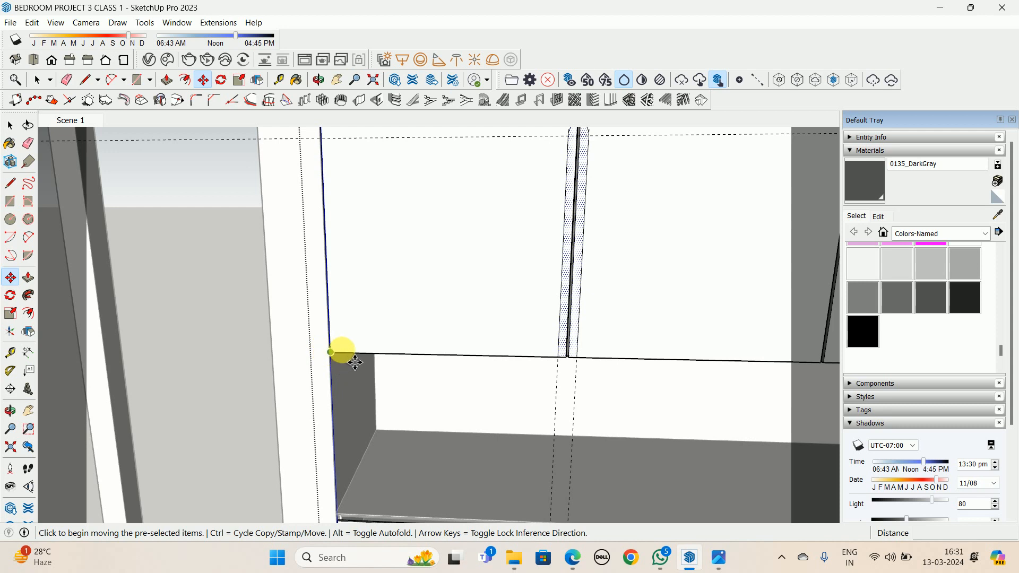
scroll(552, 363, up, 4)
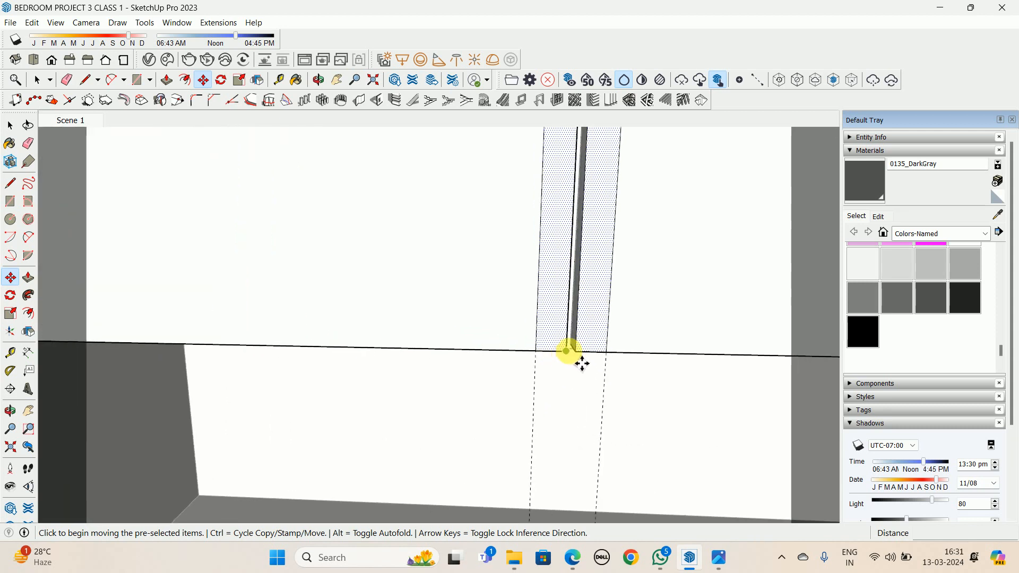
key(ctrl)
click(578, 358)
scroll(610, 367, down, 3)
shift+middle_drag(600, 329, 27, 390)
scroll(319, 366, down, 1)
scroll(393, 417, up, 1)
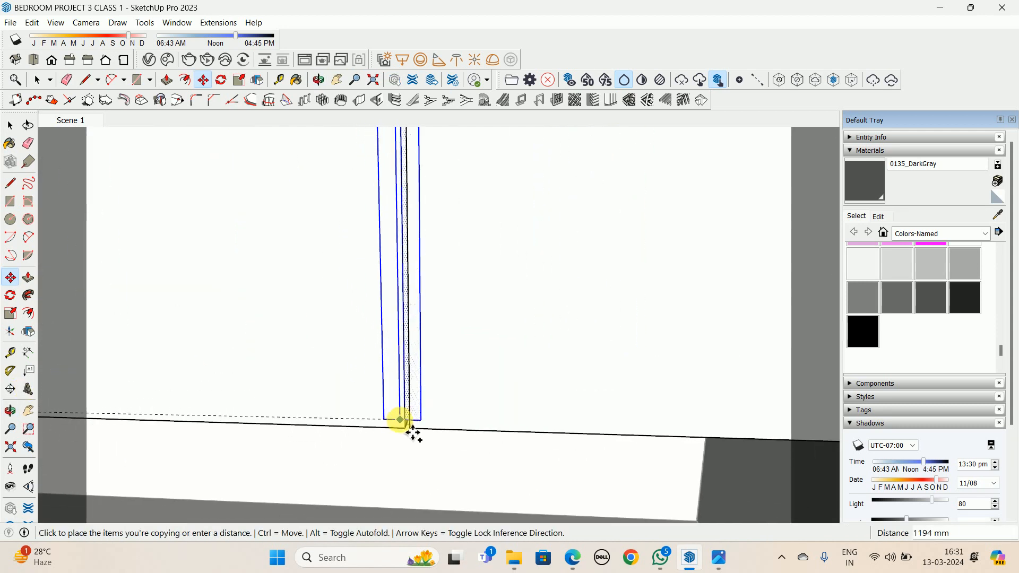
scroll(409, 421, down, 5)
scroll(425, 423, up, 5)
shift+middle_drag(357, 393, 617, 354)
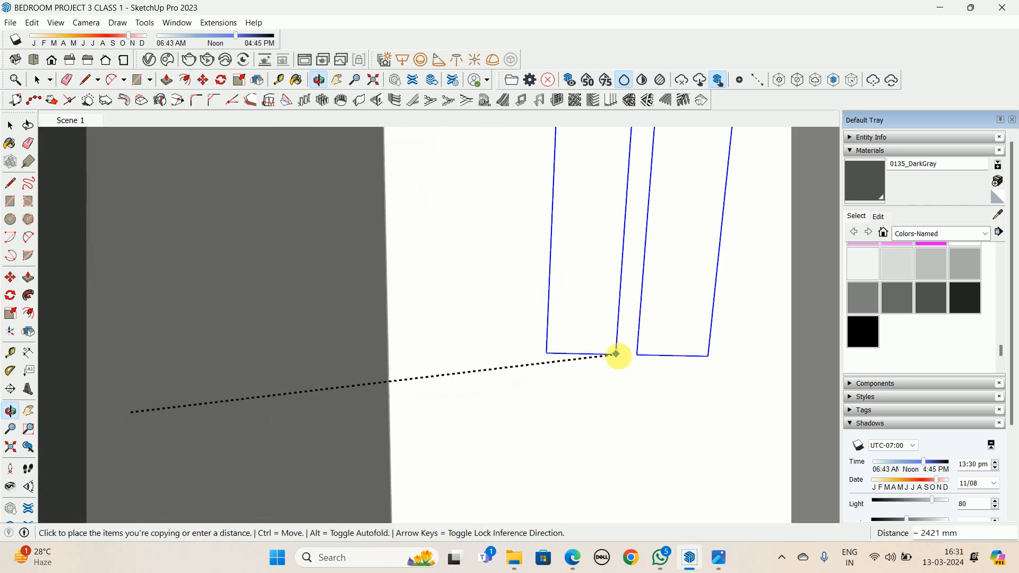
scroll(588, 360, down, 5)
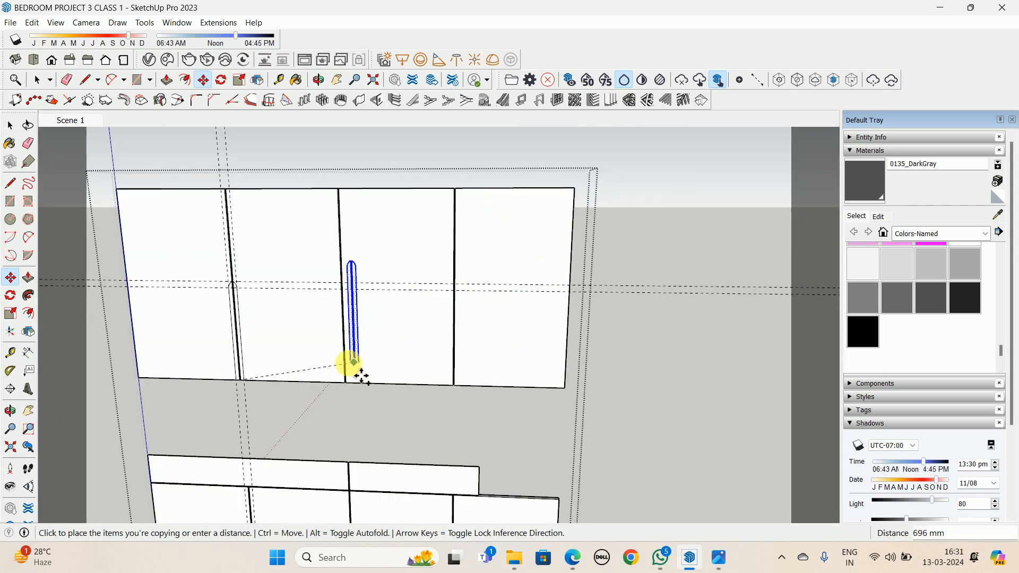
scroll(473, 406, up, 5)
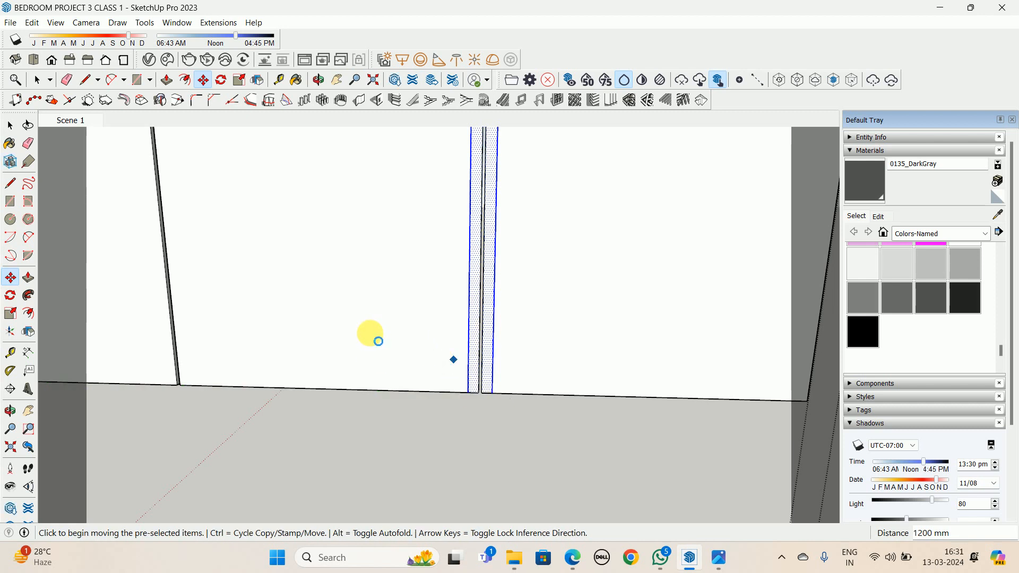
Paint the two handle shapes on the first two upper doors with 0135_DarkGray
scroll(370, 334, down, 1)
scroll(383, 344, down, 3)
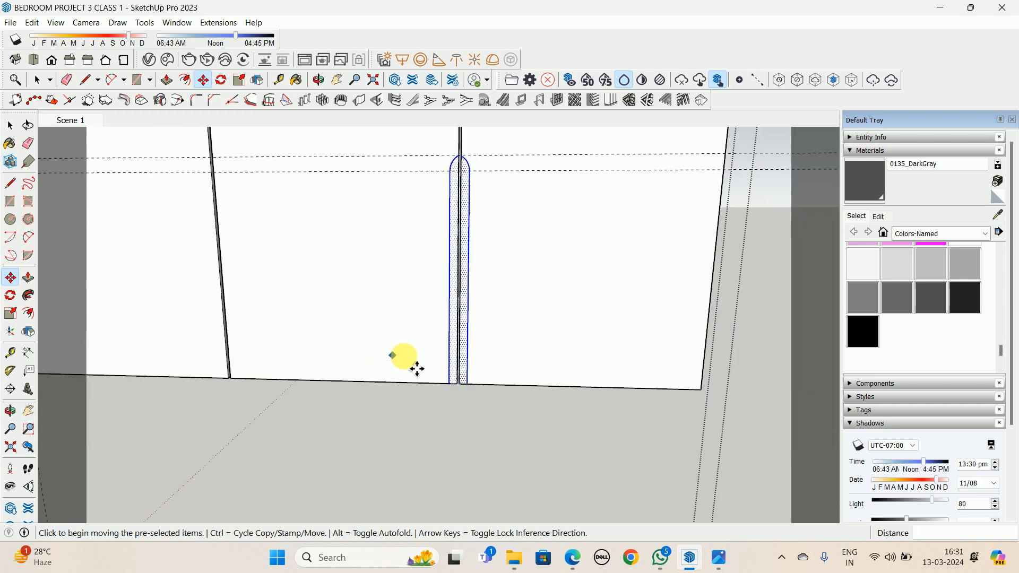
scroll(186, 276, up, 3)
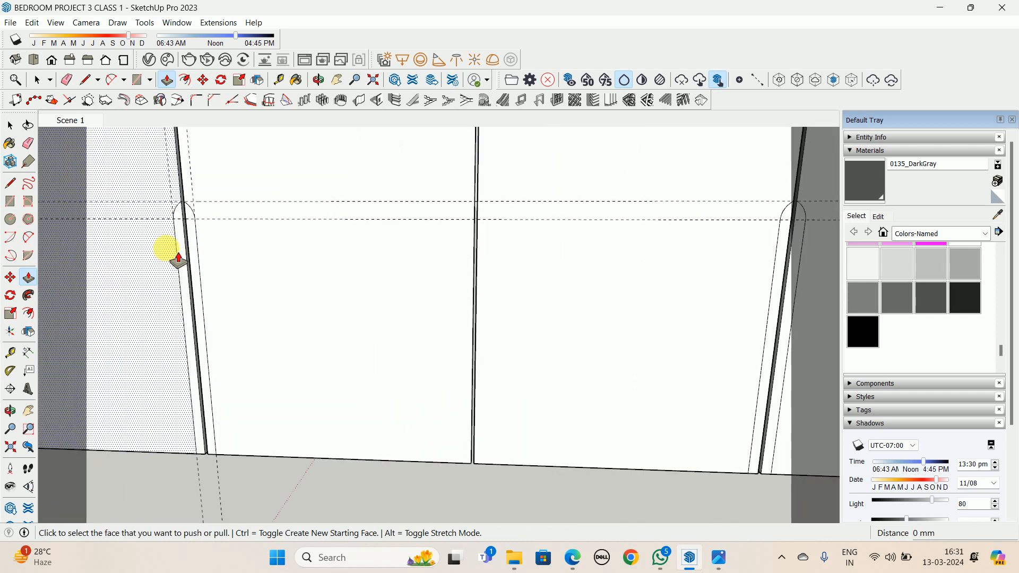
middle_drag(170, 250, 204, 201)
scroll(770, 273, up, 3)
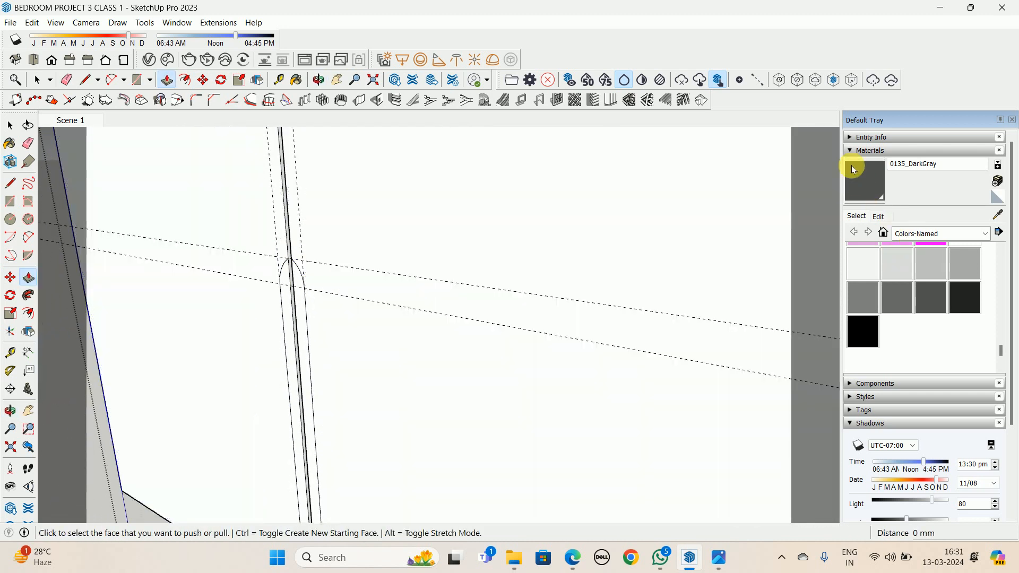
click(855, 172)
scroll(384, 249, up, 2)
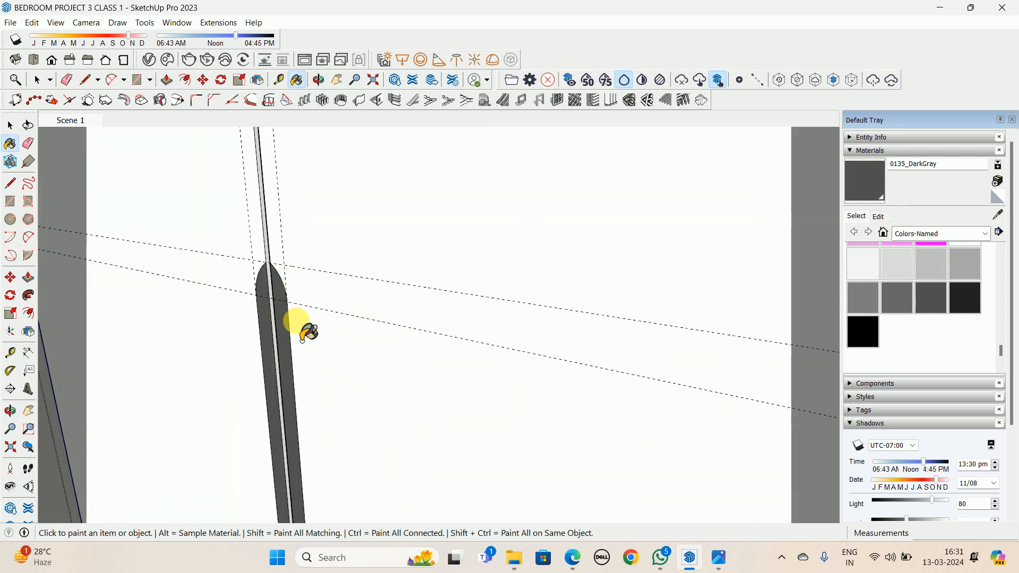
Paint the handle shapes on the third and fourth upper doors and the door edge in their gap with 0135_DarkGray
scroll(398, 366, down, 2)
scroll(392, 378, down, 3)
mouse_move(571, 405)
shift+middle_down()
mouse_move(392, 377)
mouse_move(642, 375)
mouse_move(464, 347)
mouse_move(493, 284)
mouse_move(858, 296)
shift+middle_up()
scroll(464, 347, up, 2)
click(494, 373)
scroll(495, 286, up, 2)
scroll(461, 297, up, 2)
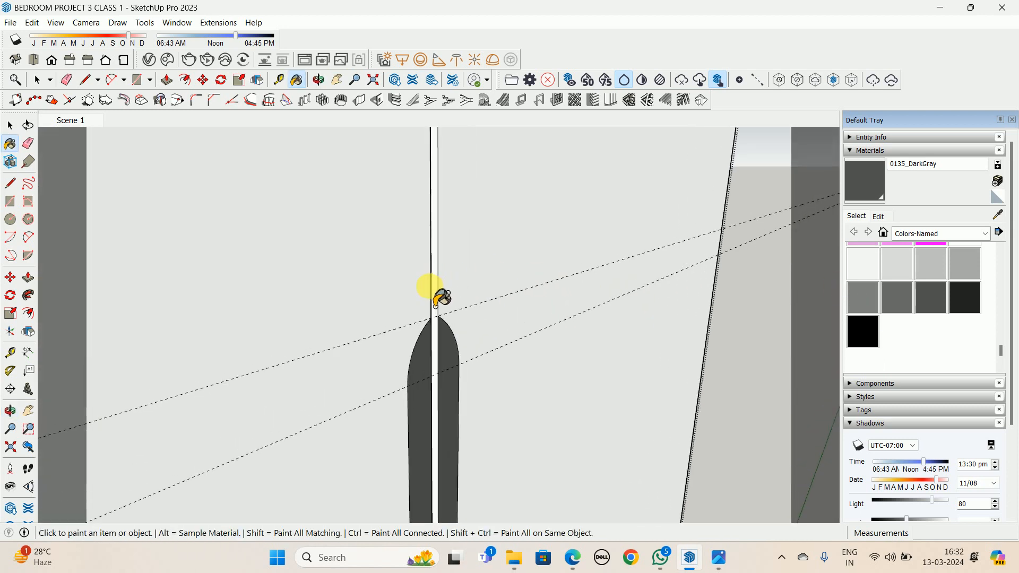
click(436, 311)
Try to paint the narrow door edge in the neighbouring gap with 0135_DarkGray, applying the color to all matching faces
mouse_move(429, 313)
middle_down()
mouse_move(662, 214)
mouse_move(330, 314)
mouse_move(251, 301)
mouse_move(503, 221)
middle_up()
click(499, 197)
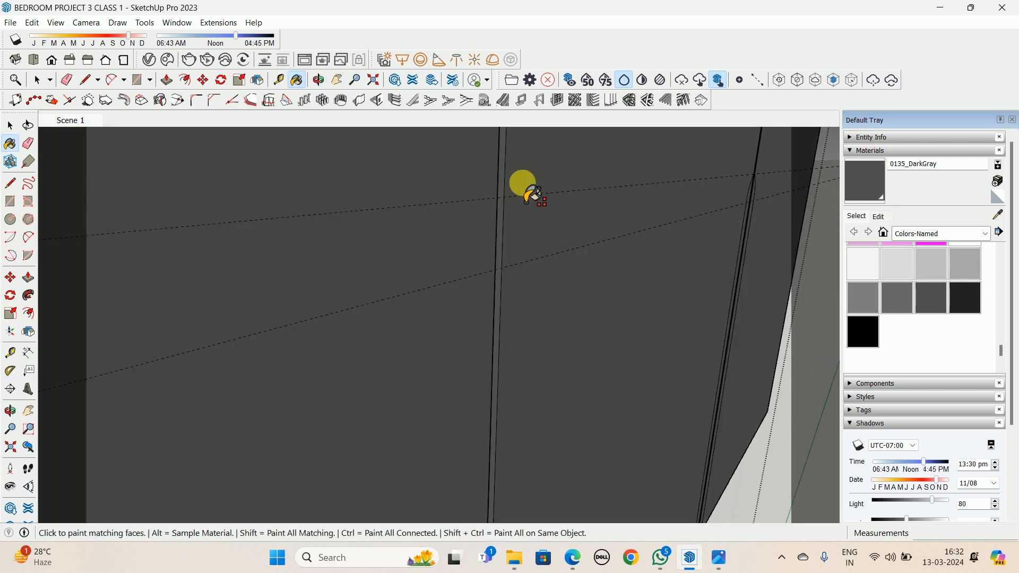
key(ctrl+z)
scroll(508, 187, up, 3)
click(501, 176)
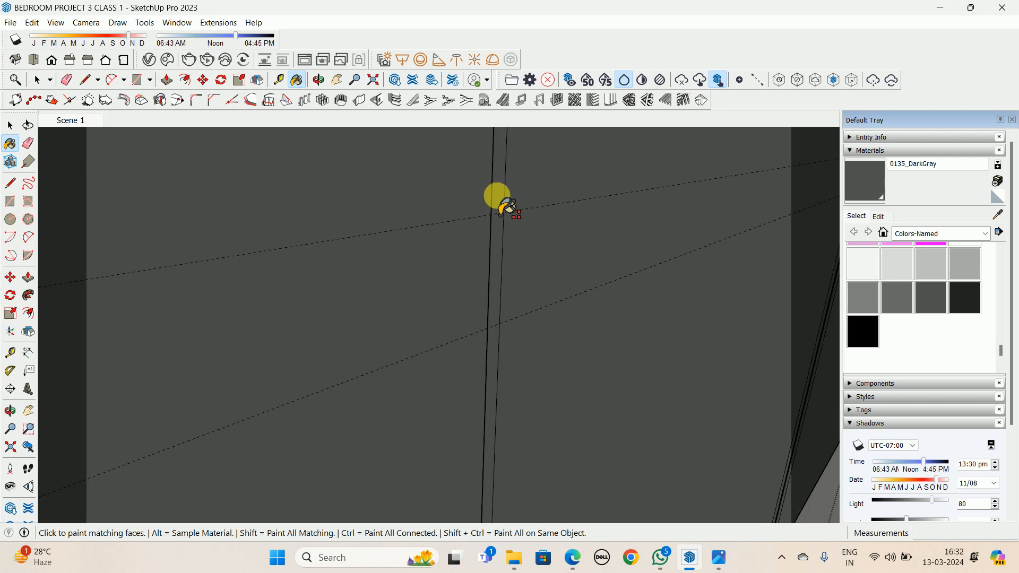
key(ctrl+z)
Paint the narrow door edge faces inside the remaining upper door gaps with 0135_DarkGray
key(space)
click(529, 239)
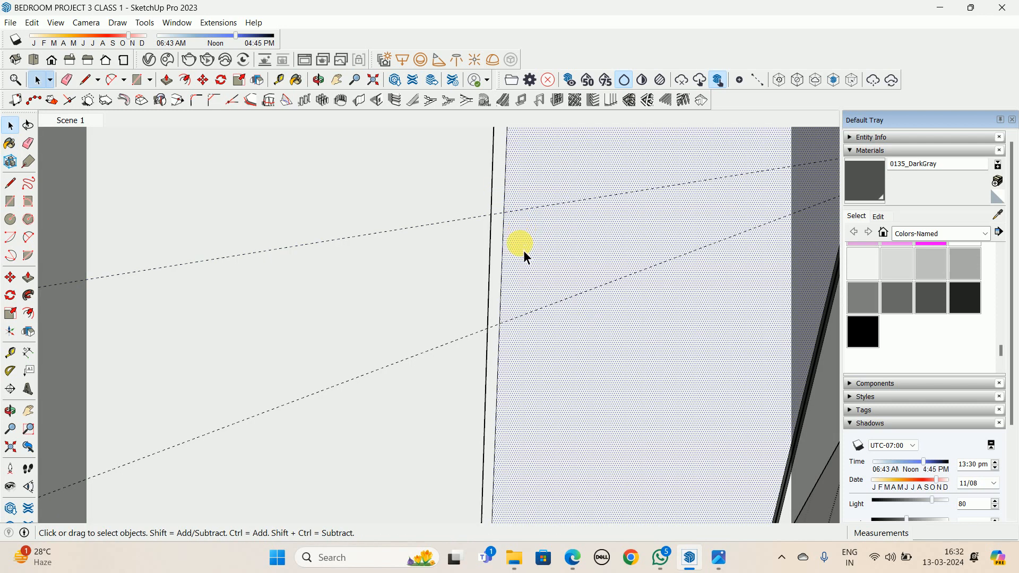
click(500, 245)
middle_drag(500, 246, 836, 190)
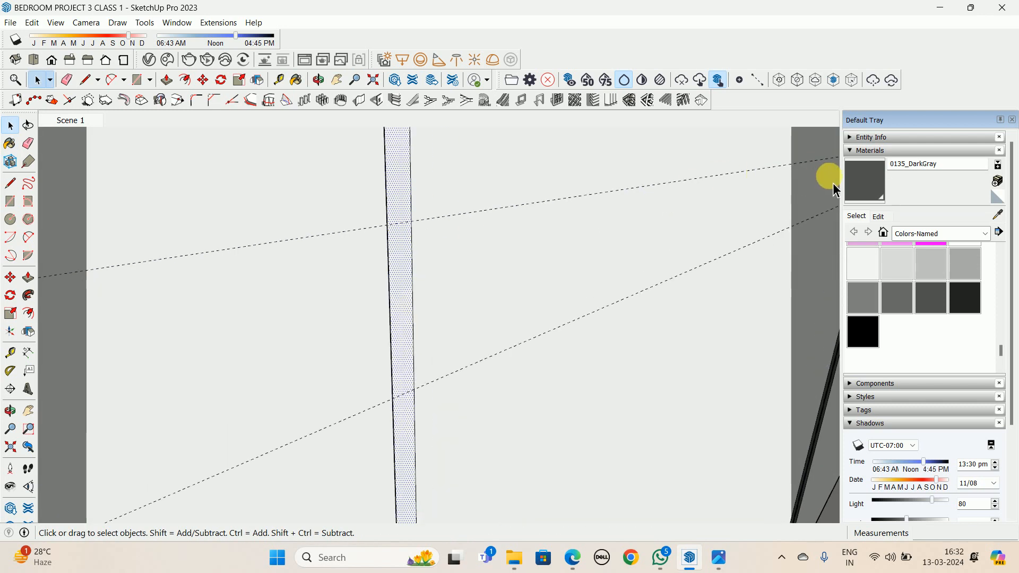
click(416, 285)
mouse_move(418, 275)
middle_down()
mouse_move(196, 289)
mouse_move(405, 255)
mouse_move(330, 330)
mouse_move(251, 359)
mouse_move(300, 317)
mouse_move(474, 316)
mouse_move(437, 298)
mouse_move(352, 294)
mouse_move(431, 314)
mouse_move(750, 295)
mouse_move(425, 285)
mouse_move(439, 298)
mouse_move(382, 294)
mouse_move(344, 339)
middle_up()
click(393, 244)
click(432, 312)
click(420, 298)
key(ctrl+z)
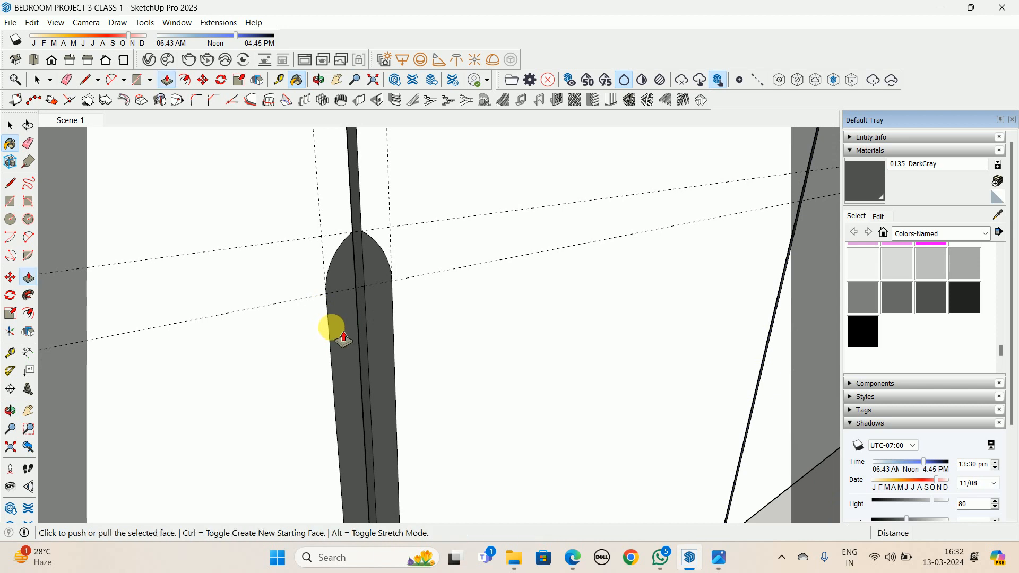
Recess the two dark gray handle shapes on the first two upper doors to a matching depth with Push/Pull
scroll(299, 289, up, 2)
click(381, 277)
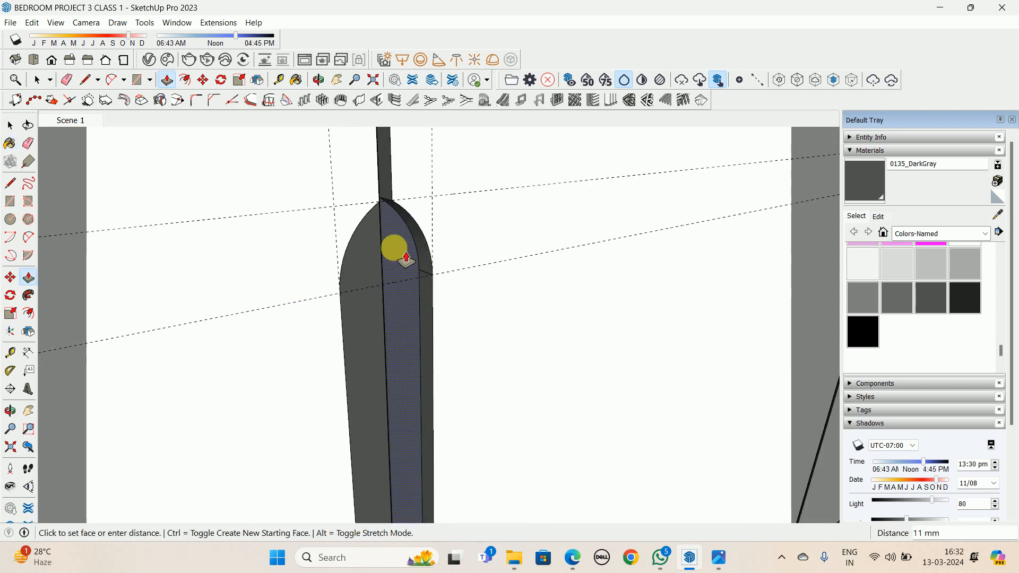
scroll(413, 252, up, 1)
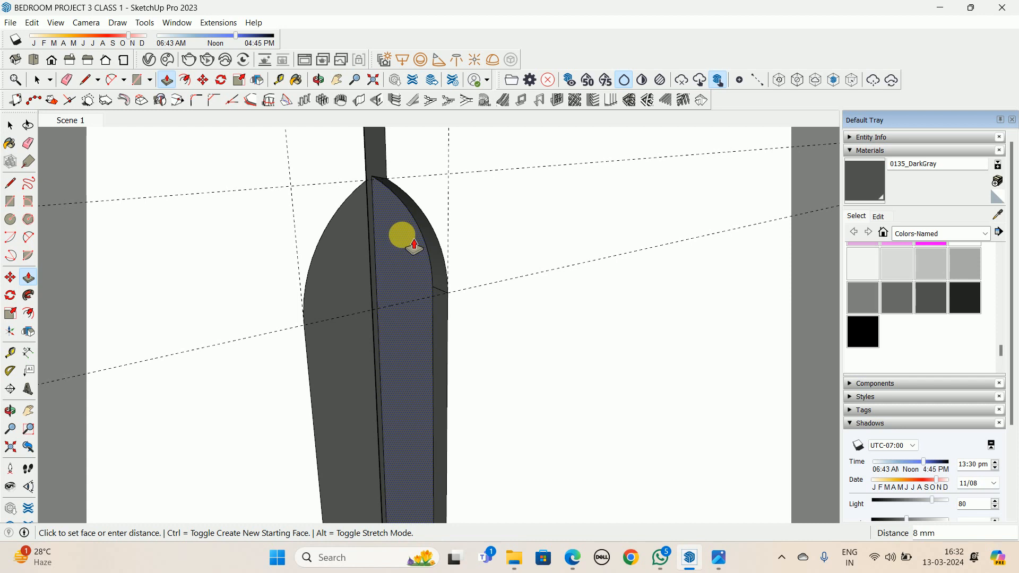
middle_drag(415, 256, 355, 255)
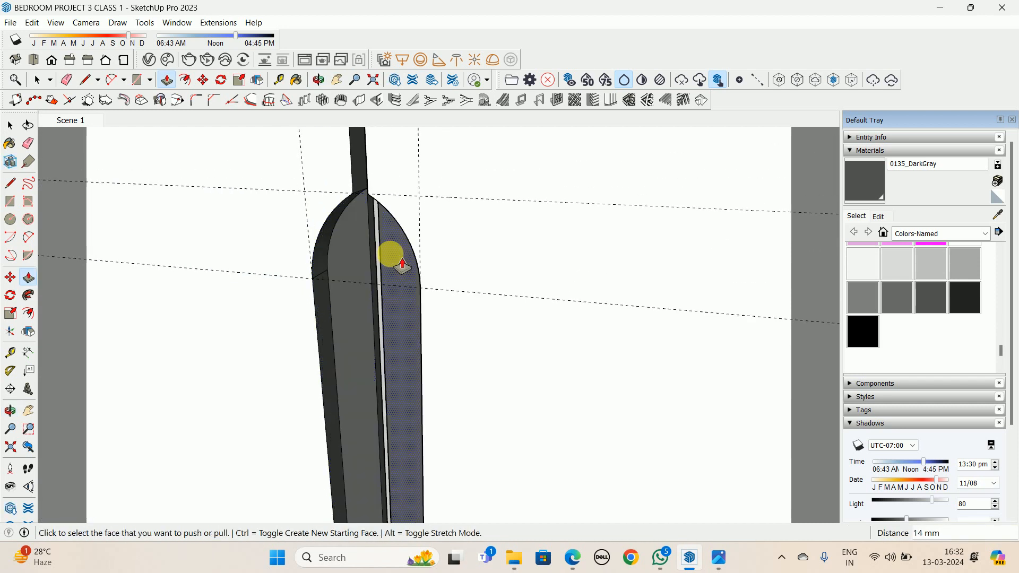
middle_drag(341, 292, 342, 256)
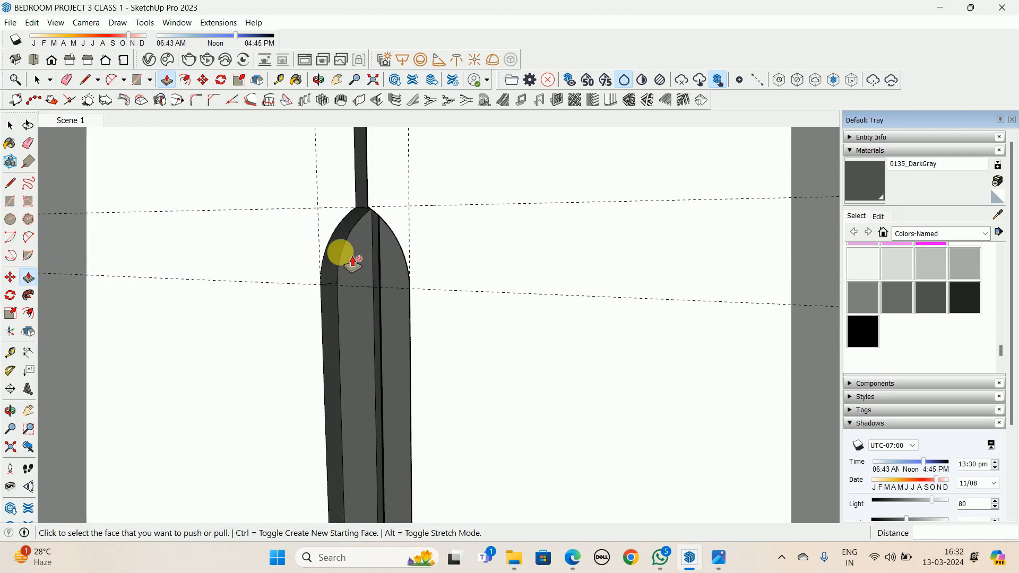
click(367, 284)
click(406, 326)
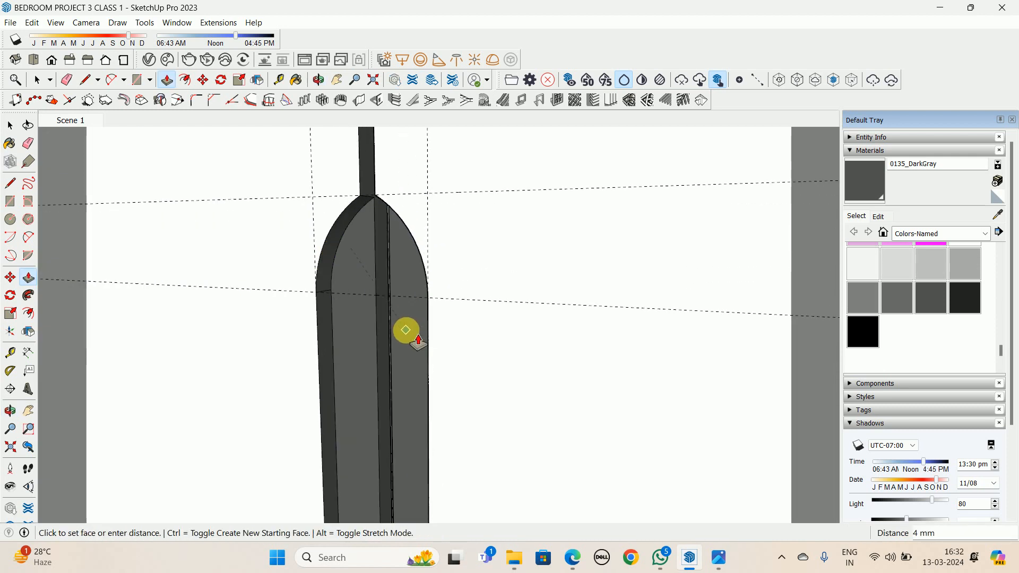
Recess the dark gray handle shapes on the third and fourth upper doors with Push/Pull
middle_drag(405, 331, 654, 234)
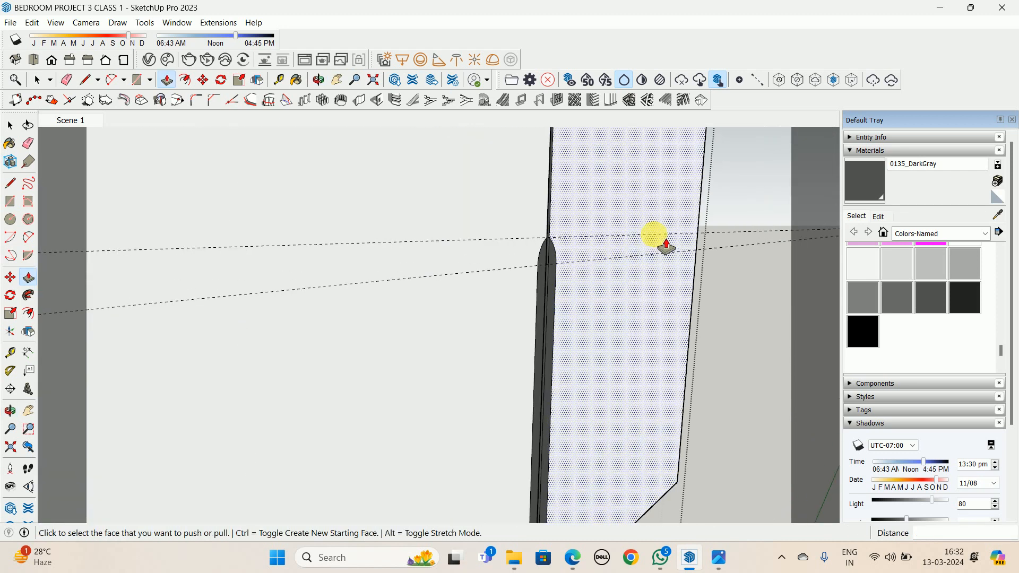
scroll(549, 259, up, 2)
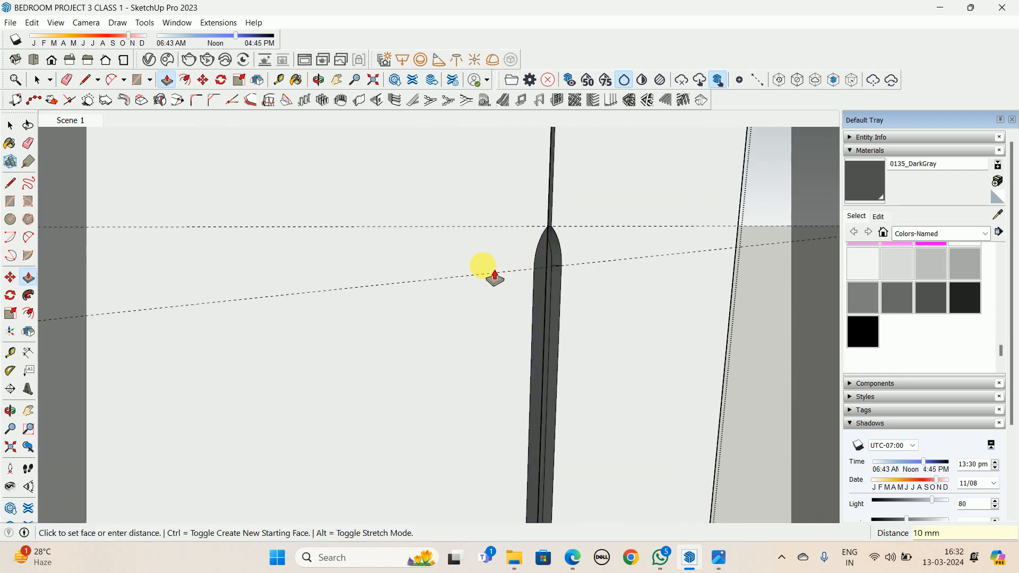
click(551, 292)
middle_drag(546, 286, 472, 291)
scroll(473, 291, down, 5)
middle_drag(405, 334, 432, 273)
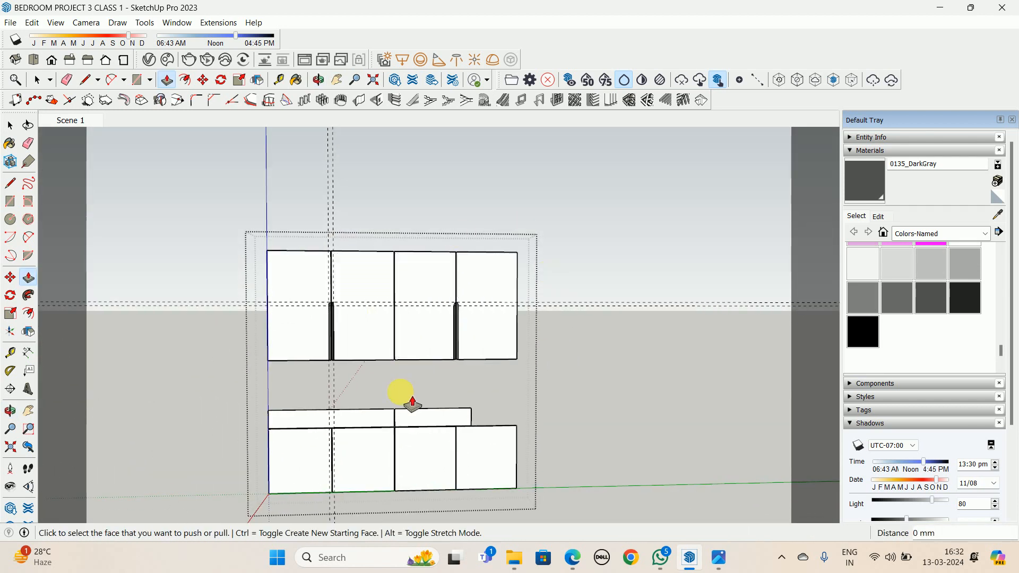
middle_drag(359, 455, 441, 313)
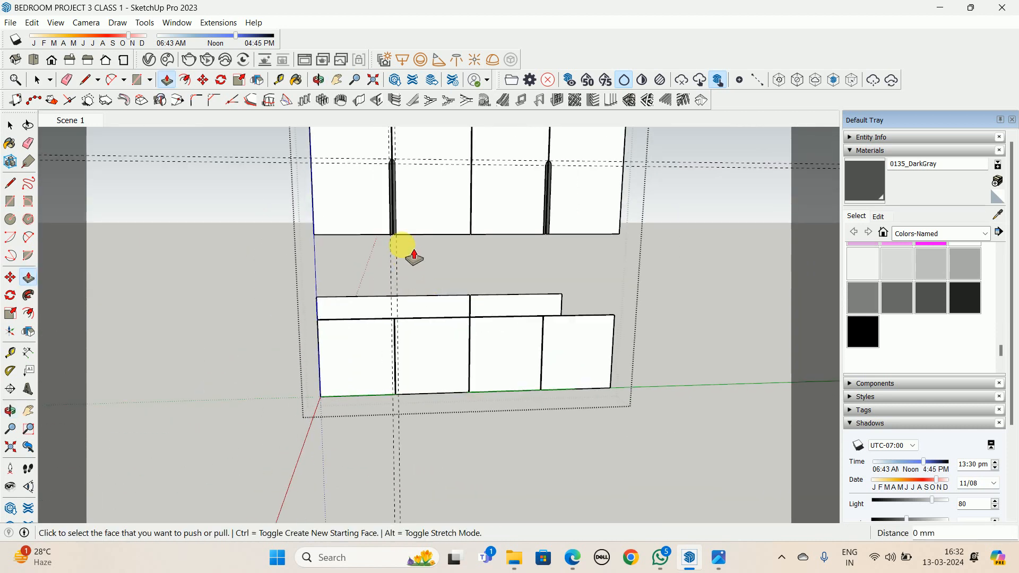
key(space)
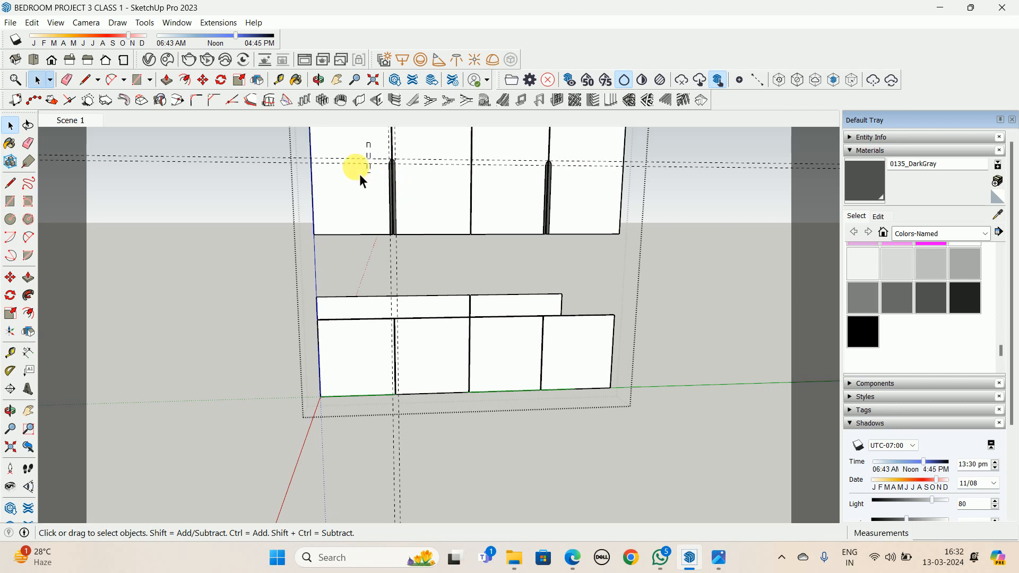
middle_drag(405, 199, 381, 358)
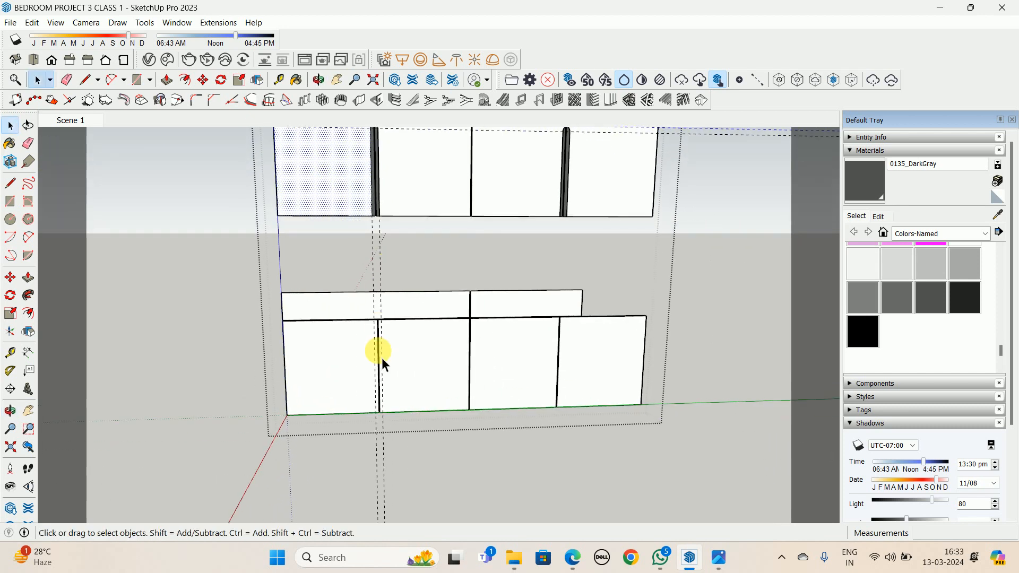
key(ctrl+v)
key(Escape)
scroll(400, 399, up, 3)
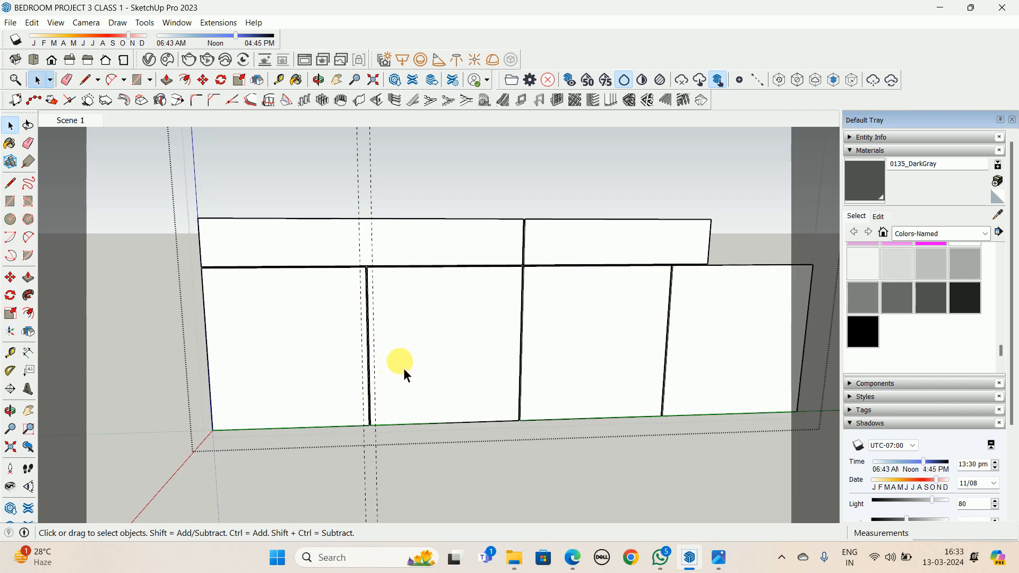
scroll(407, 375, down, 5)
Switch to the bedroom reference photo, examine the handles on the lower wall cabinets, and return to the SketchUp model
key(alt+Tab)
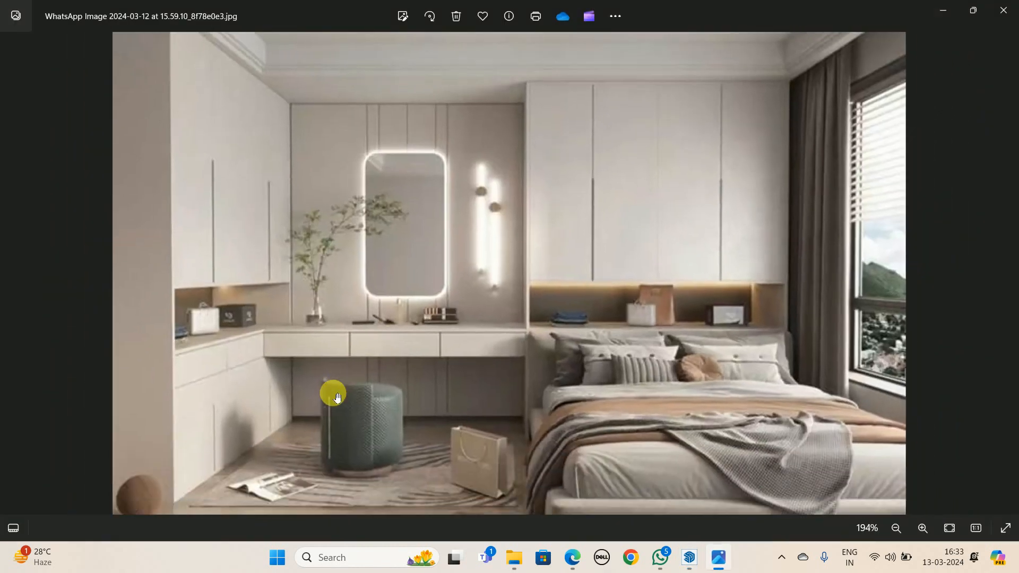
scroll(338, 397, up, 3)
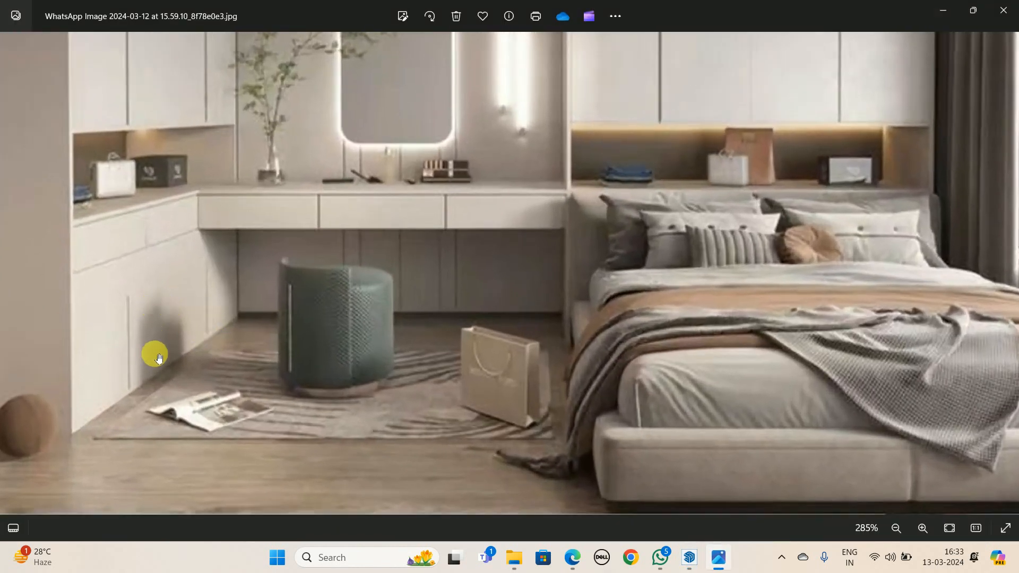
click(943, 9)
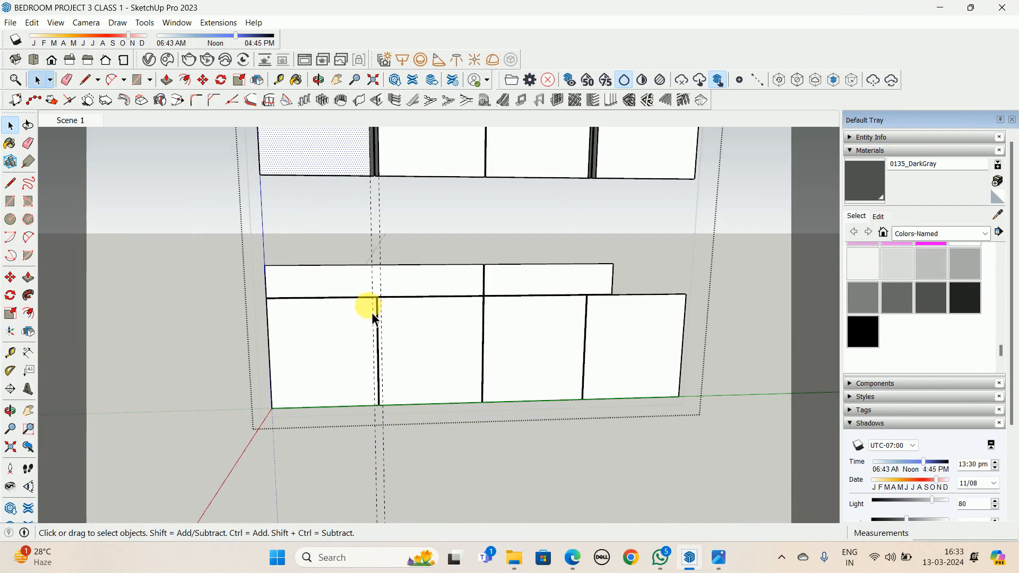
scroll(374, 322, up, 2)
scroll(377, 328, up, 1)
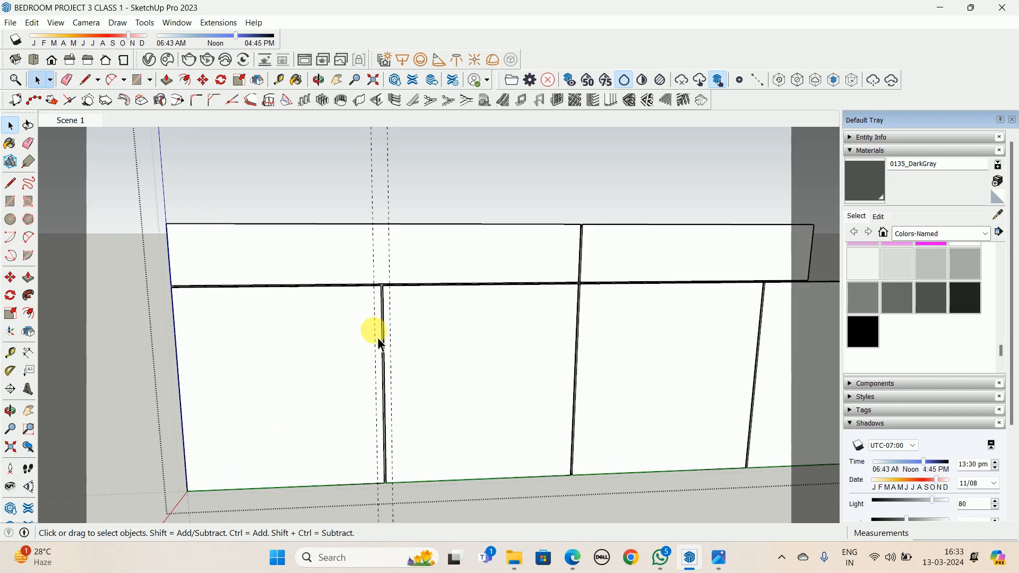
scroll(380, 336, up, 1)
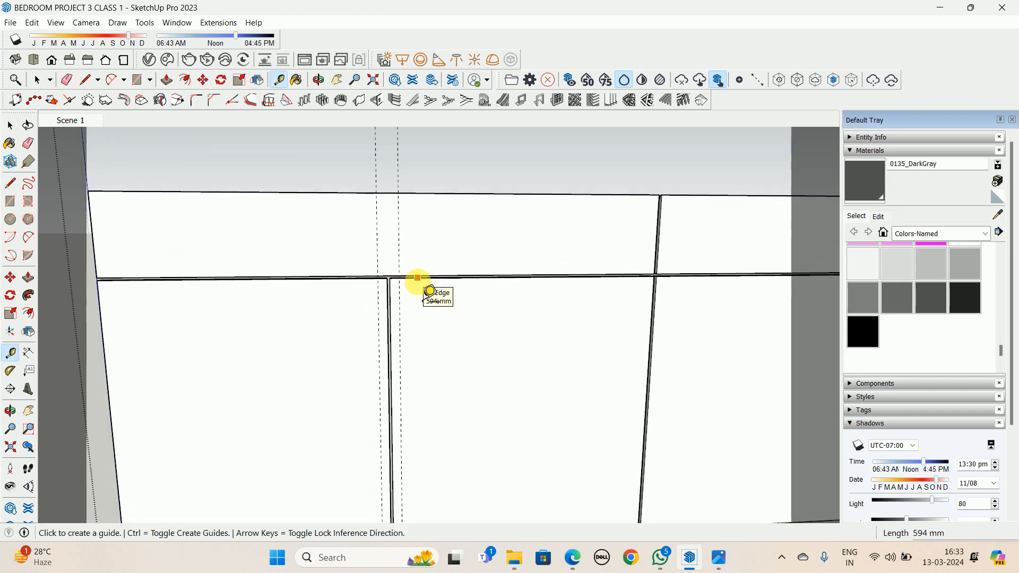
scroll(404, 293, up, 1)
scroll(398, 281, up, 1)
click(394, 276)
scroll(409, 250, up, 2)
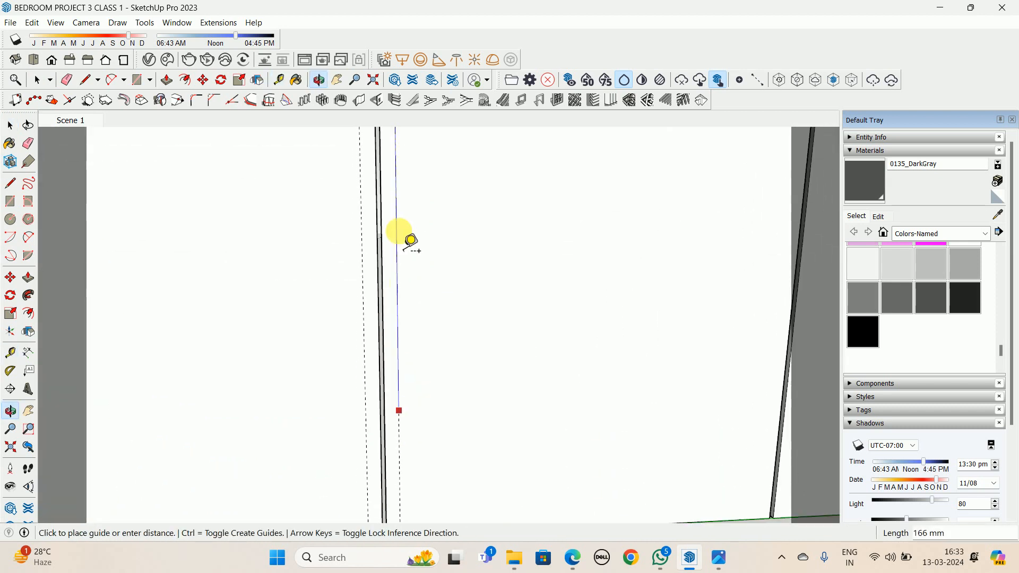
key(space)
scroll(417, 291, down, 1)
middle_drag(417, 291, 427, 300)
Place two horizontal guides 30 mm apart across the first lower door gap, around its mid-height
key(t)
scroll(439, 257, down, 1)
shift+middle_drag(452, 265, 497, 330)
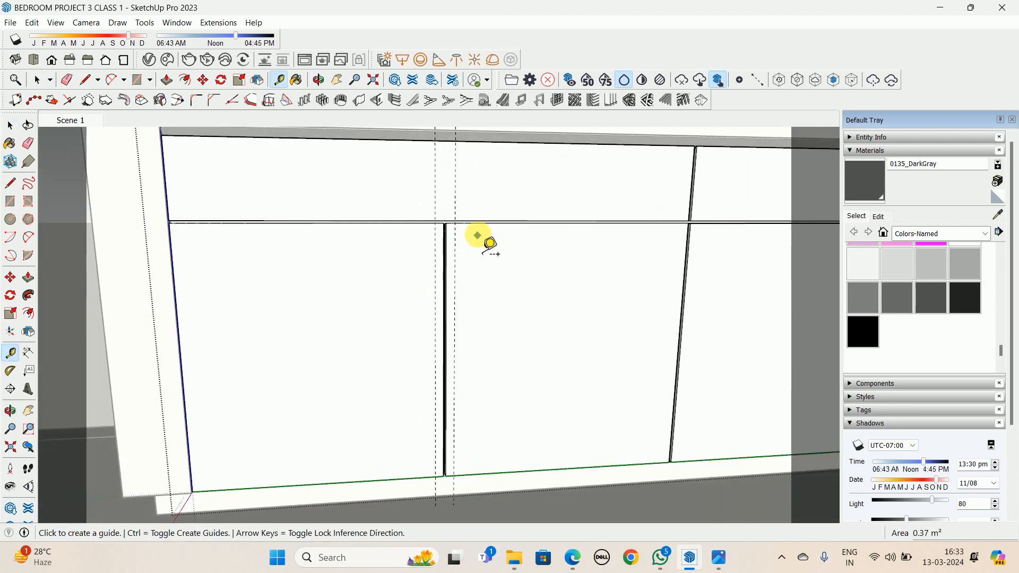
click(445, 354)
scroll(449, 361, up, 3)
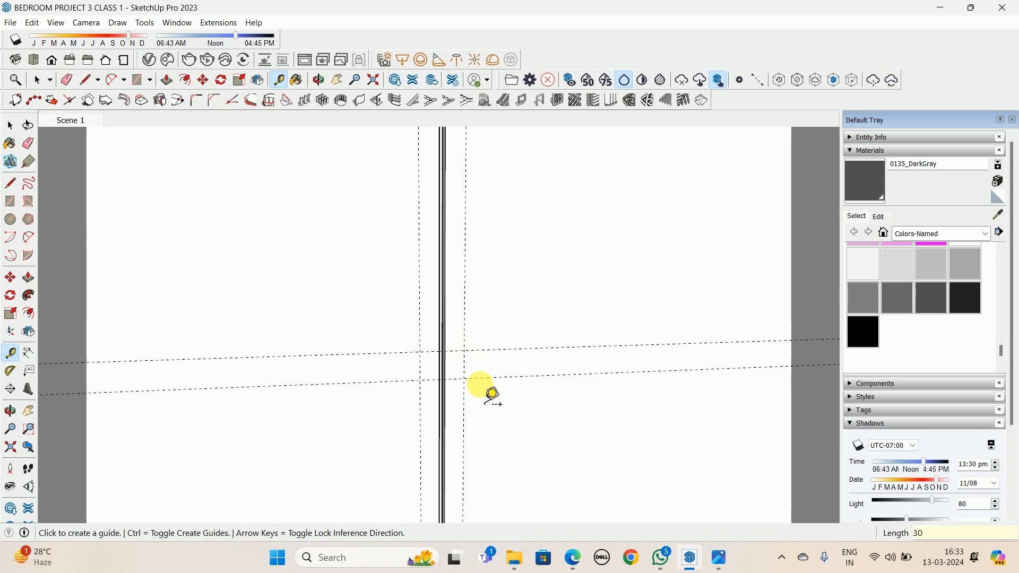
Draw a line along the vertical guide right of the door gap, from the upper horizontal guide to the door's top edge
key(l)
click(468, 350)
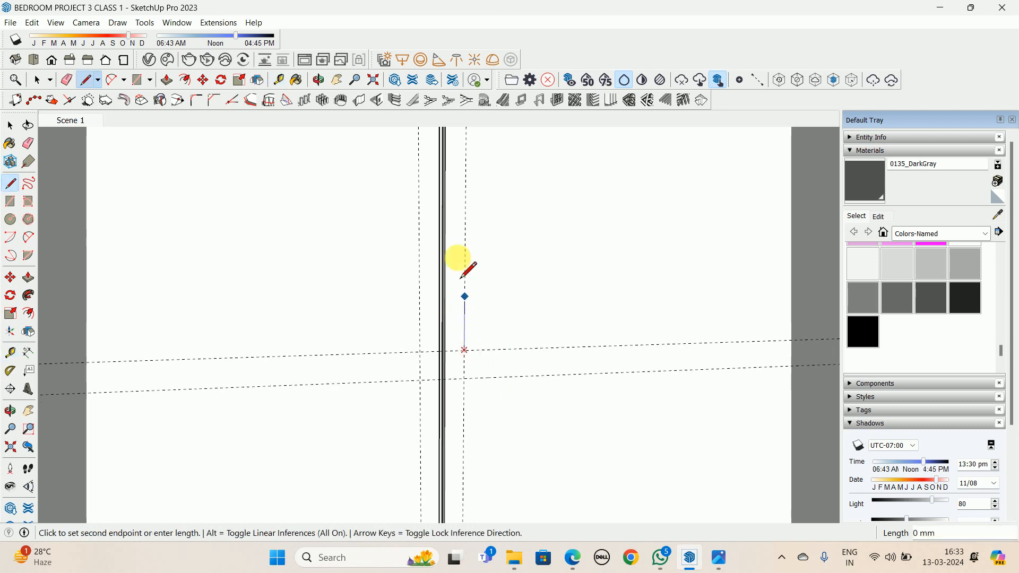
middle_drag(462, 262, 482, 382)
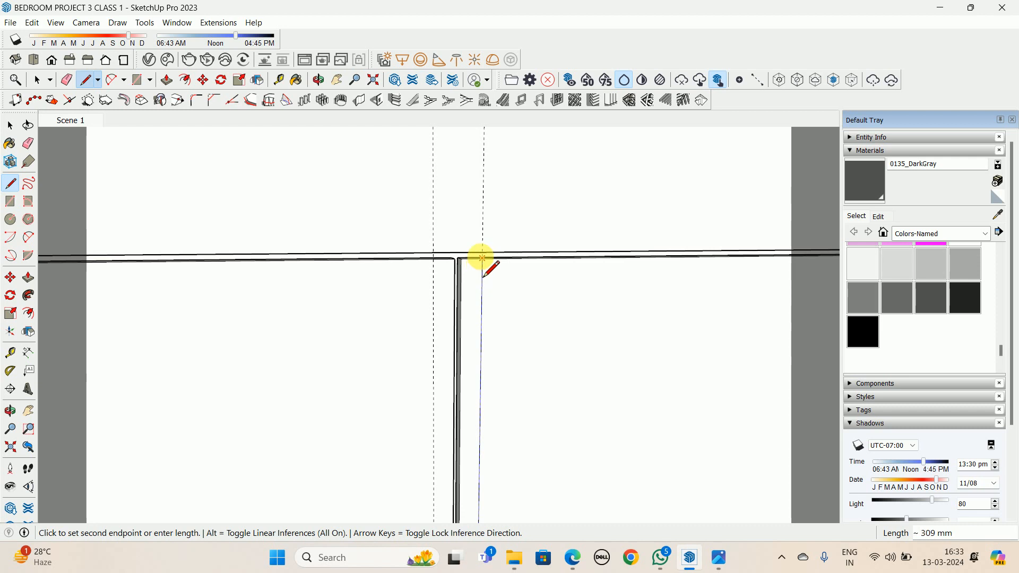
middle_drag(481, 337, 496, 136)
key(space)
scroll(492, 236, up, 2)
Draw an arc from that line's lower end to the gap's right edge at the lower guide, rounding the handle's right half
key(a)
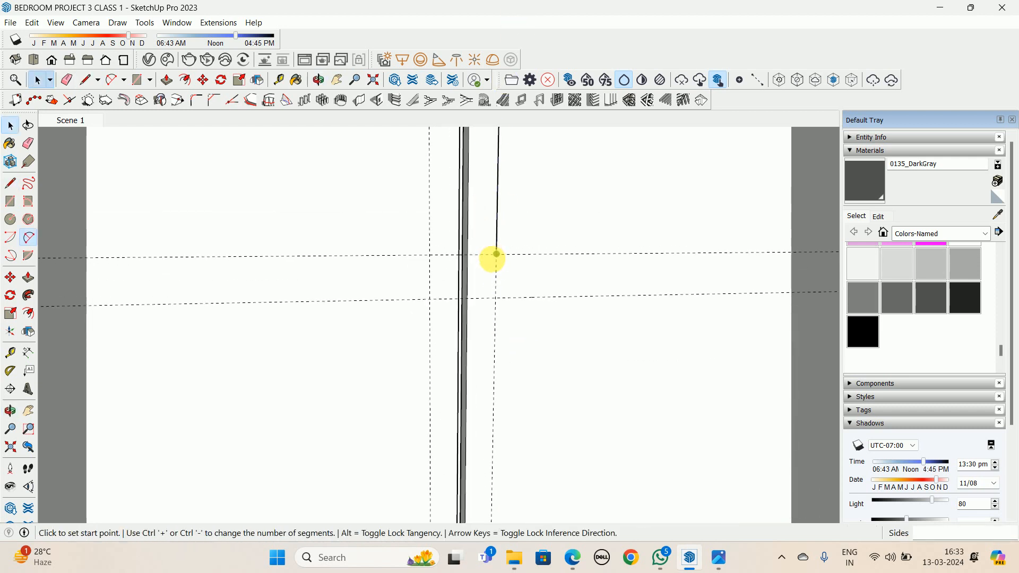
scroll(494, 257, up, 2)
click(495, 246)
click(455, 306)
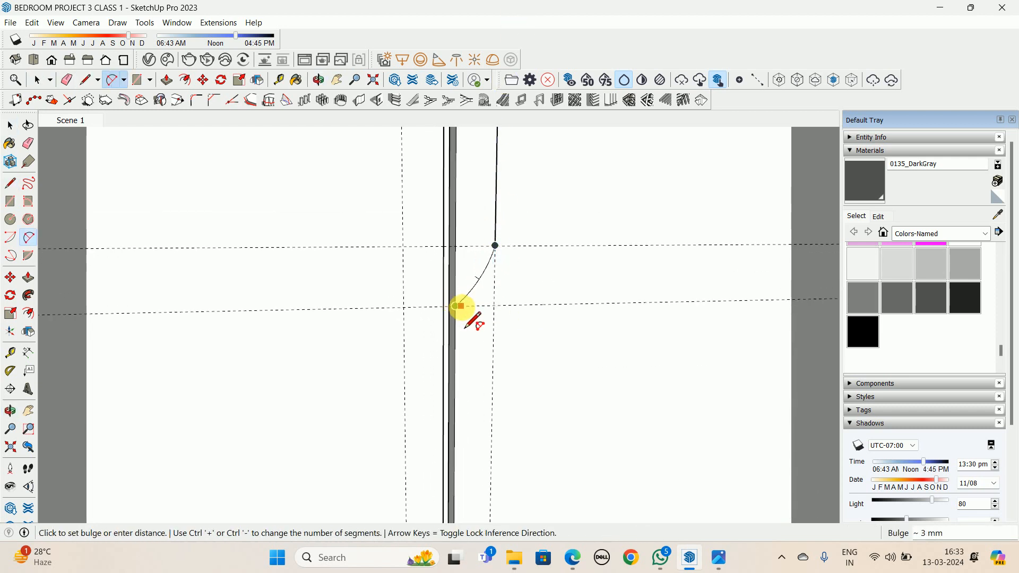
scroll(471, 326, up, 2)
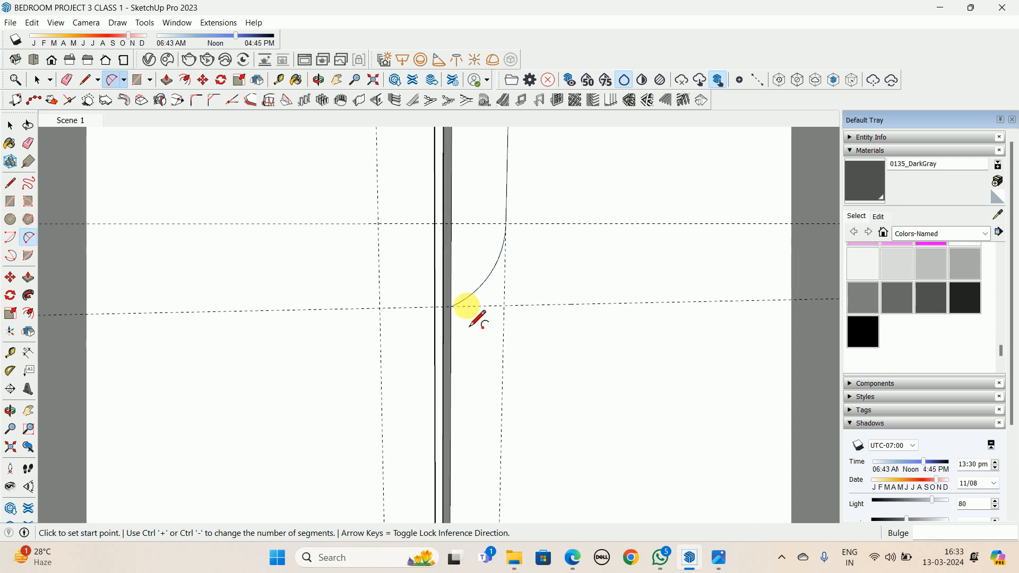
Draw a line along the vertical guide left of the gap, from the upper horizontal guide to the door's top edge
key(l)
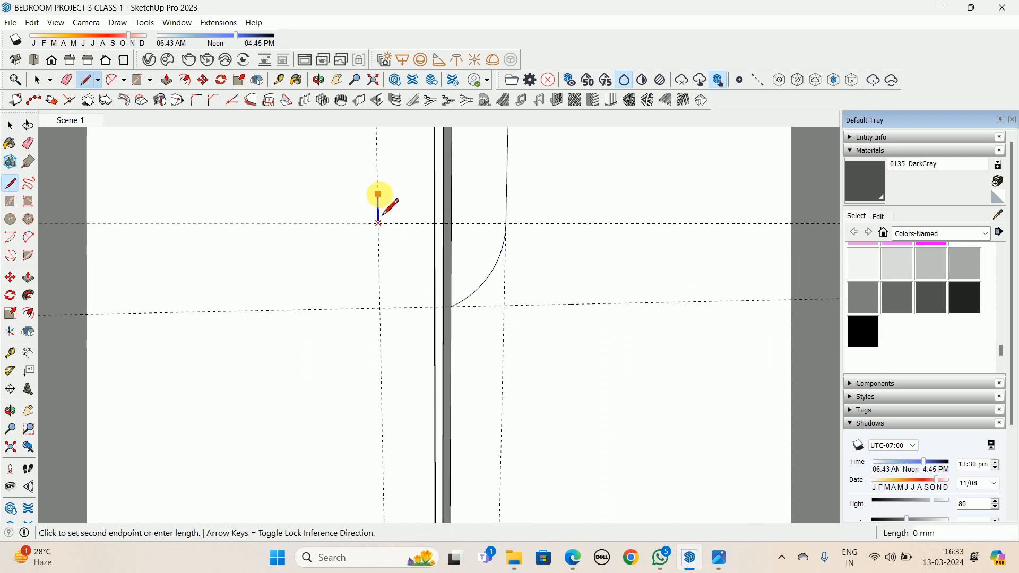
mouse_move(417, 223)
middle_down()
mouse_move(439, 475)
mouse_move(414, 217)
middle_up()
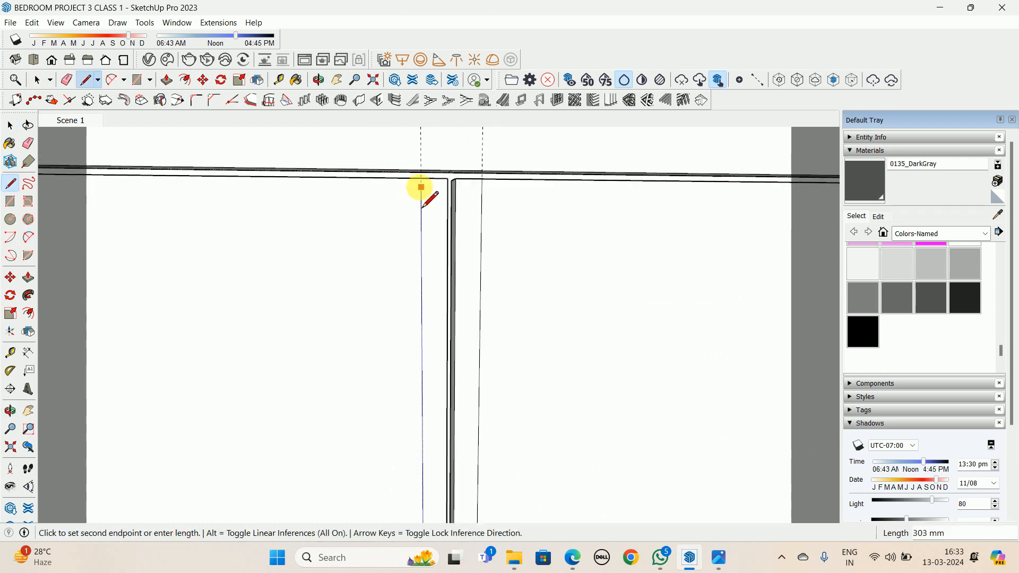
click(421, 181)
scroll(419, 250, down, 2)
scroll(409, 303, up, 2)
middle_drag(406, 305, 399, 223)
Draw a matching arc from the left line's lower end to the gap's left edge at the lower guide
key(space)
key(a)
scroll(393, 319, up, 1)
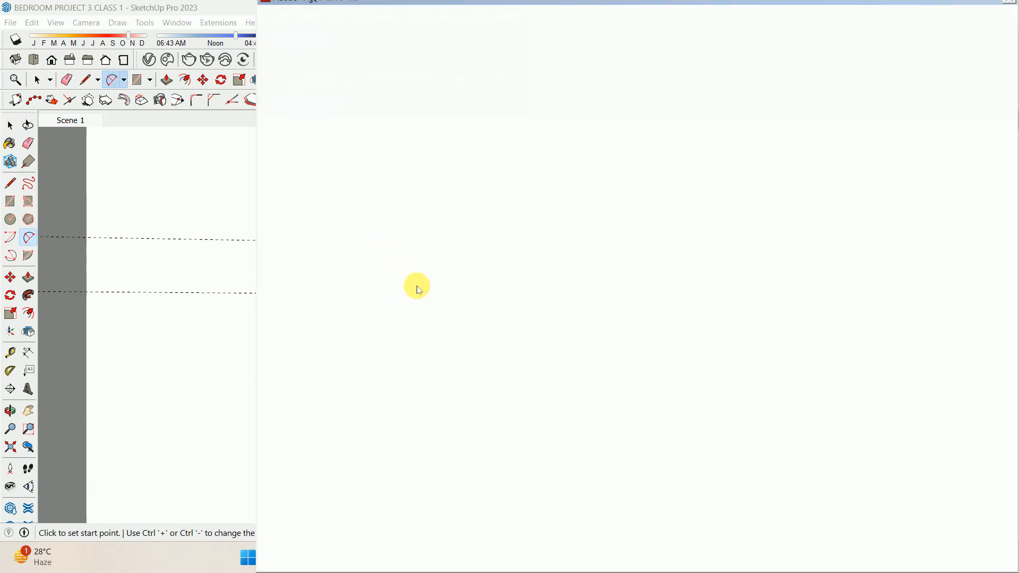
click(321, 104)
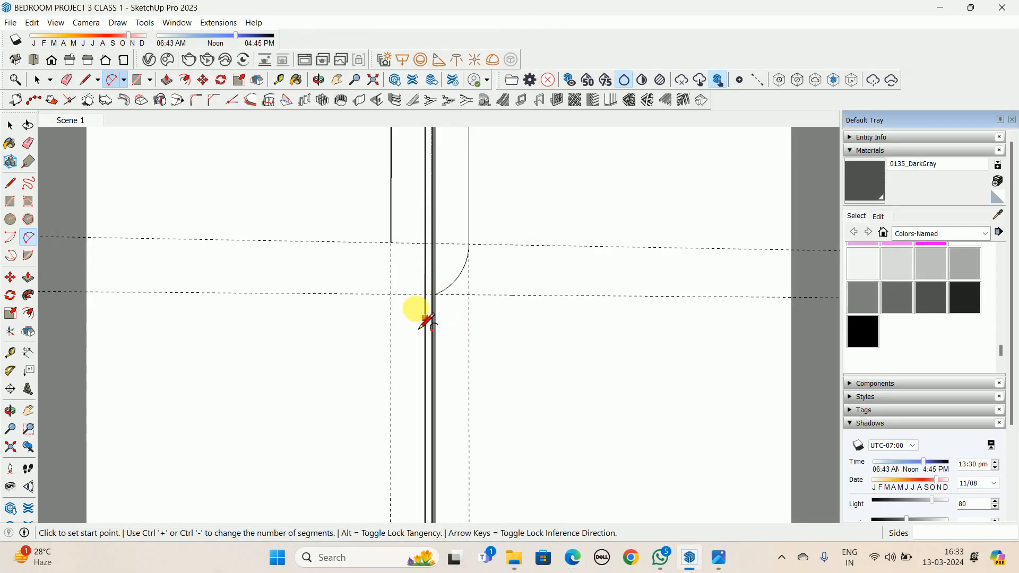
scroll(403, 273, up, 2)
click(386, 229)
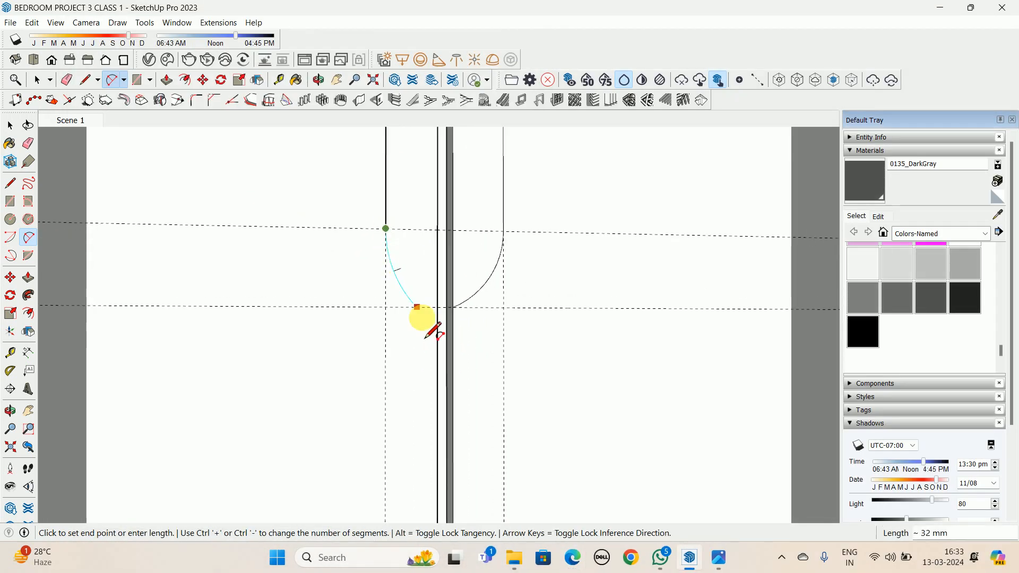
click(437, 308)
scroll(438, 307, up, 1)
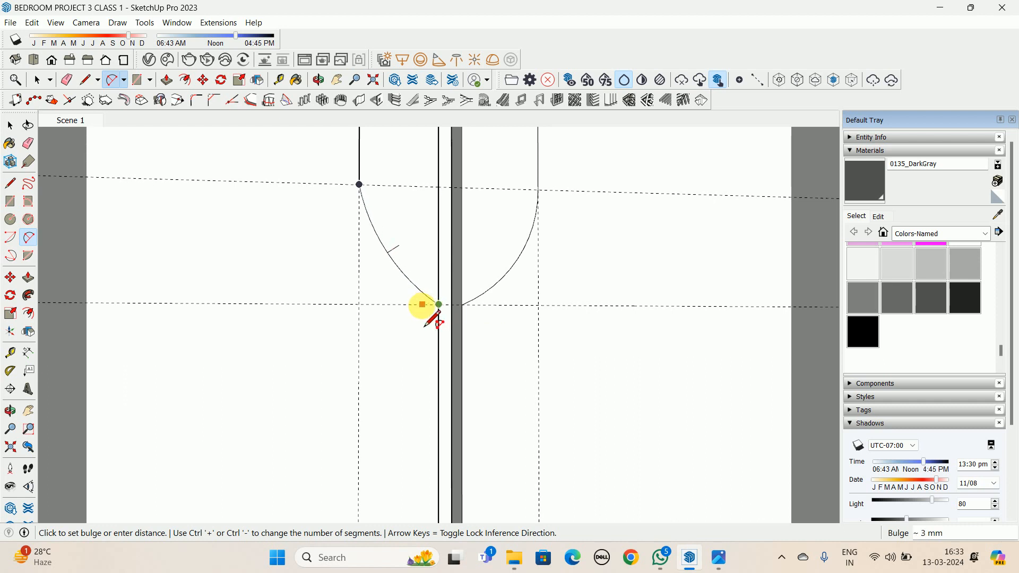
scroll(431, 307, down, 2)
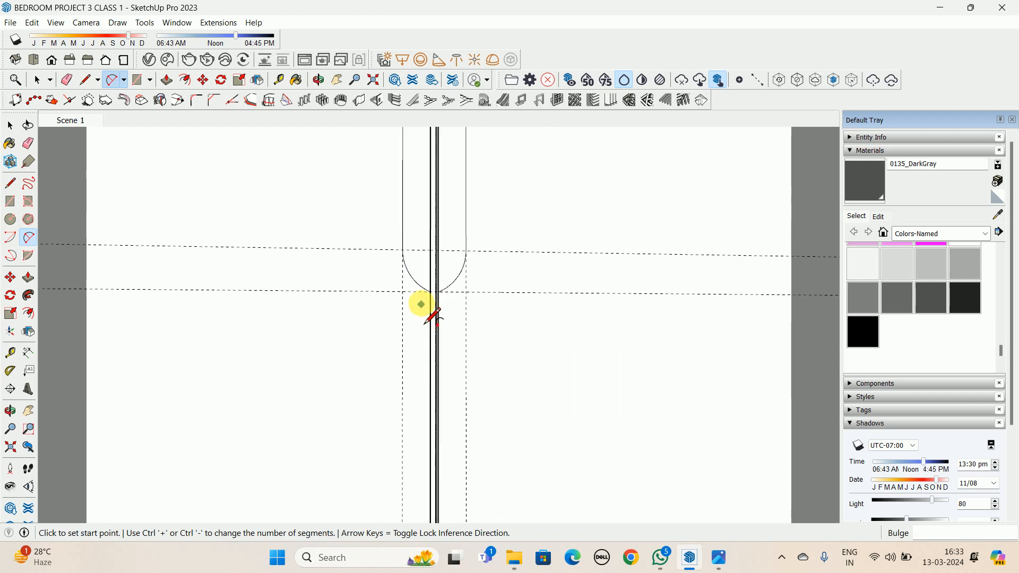
Paint both halves of the lower door handle with the 0135_DarkGray material
click(867, 192)
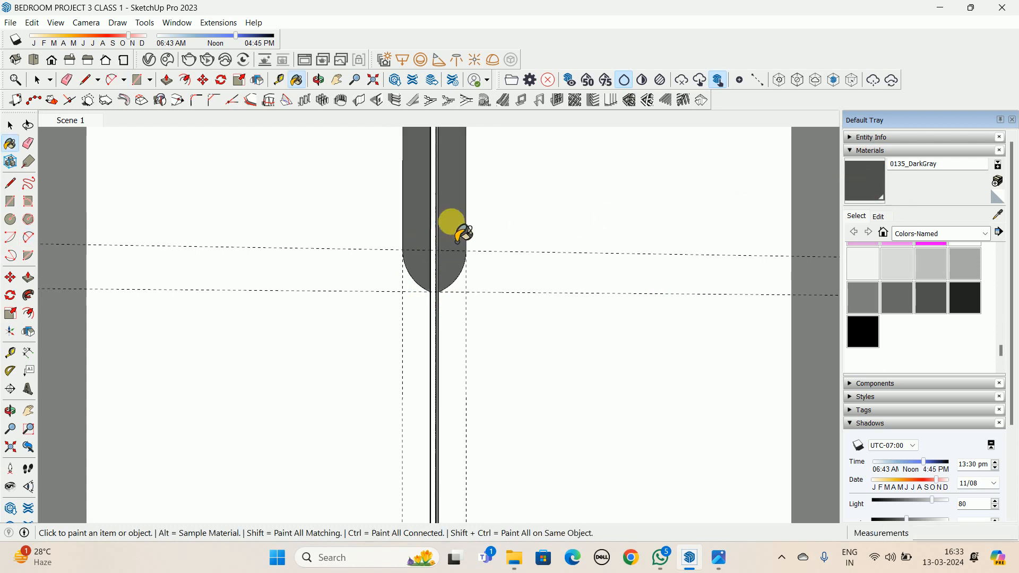
scroll(454, 239, down, 2)
shift+middle_drag(442, 324, 437, 462)
key(space)
Copy both handle halves 1200 mm along the cabinet to the top of the third lower door gap
scroll(431, 293, down, 2)
scroll(431, 291, down, 2)
shift+middle_drag(432, 289, 342, 376)
scroll(340, 318, up, 2)
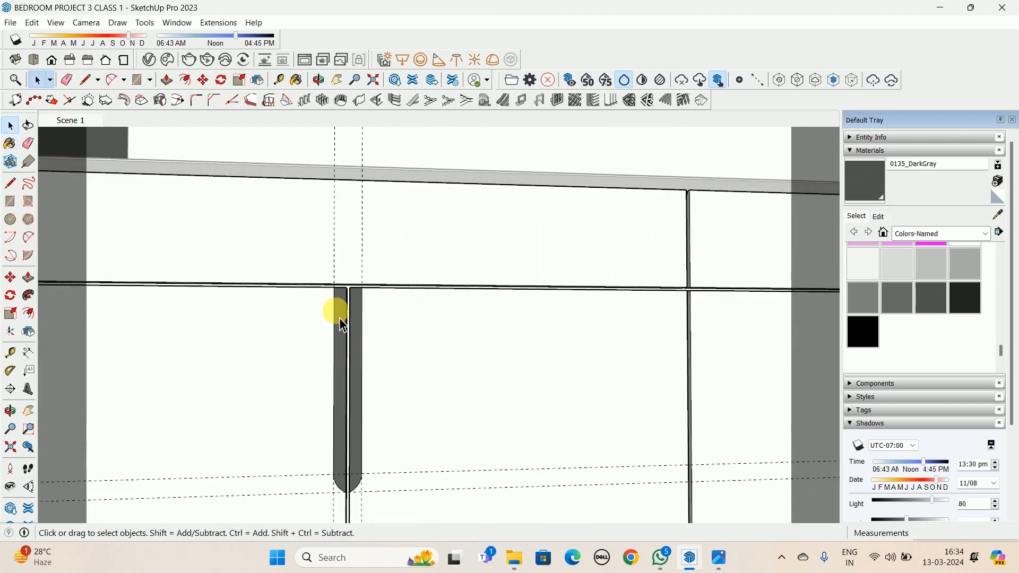
click(340, 320)
shift+click(360, 310)
mouse_move(366, 324)
middle_down()
mouse_move(364, 337)
mouse_move(307, 352)
mouse_move(355, 312)
middle_up()
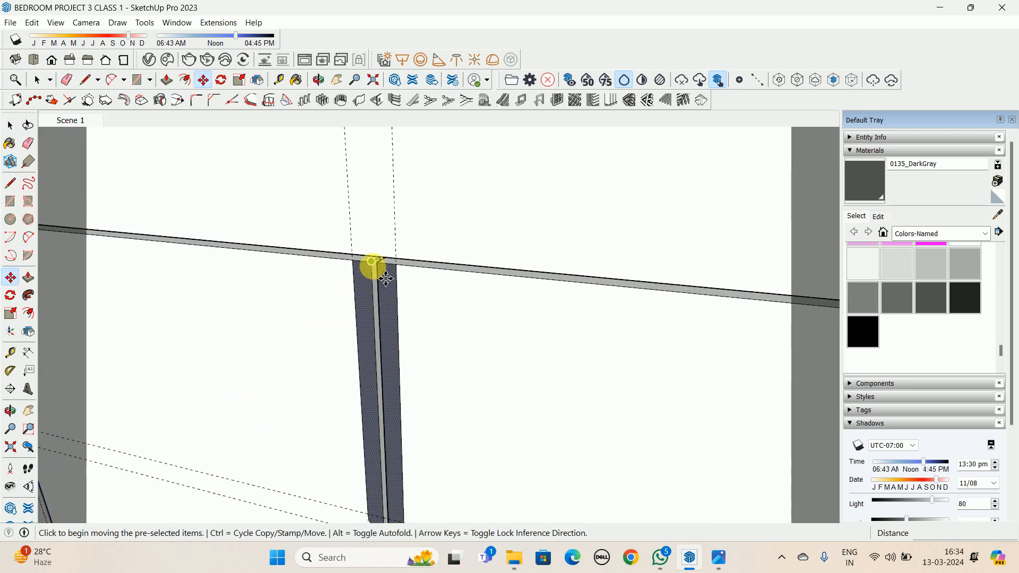
click(372, 262)
key(ctrl)
middle_drag(456, 295, 484, 319)
scroll(207, 296, up, 4)
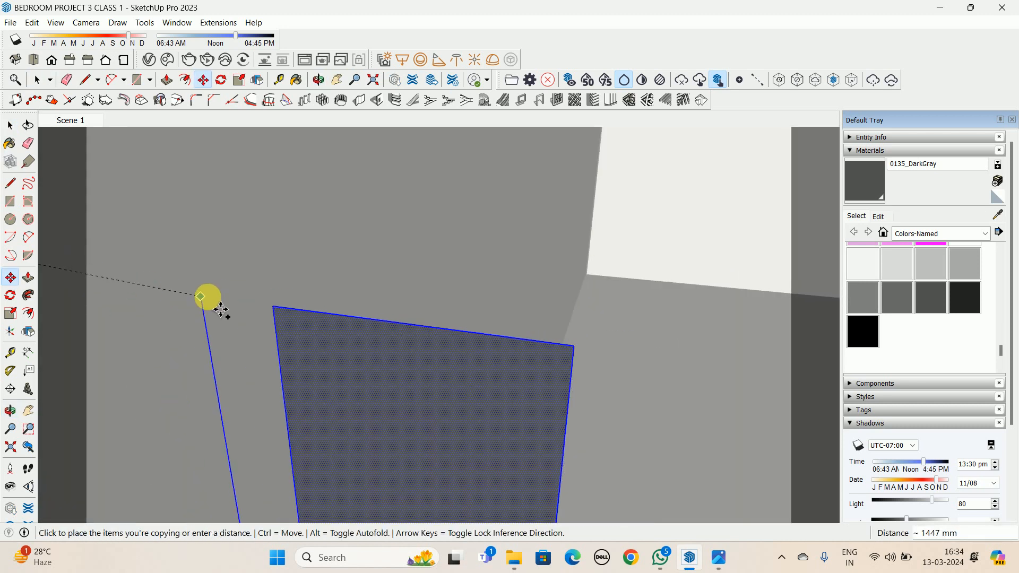
middle_drag(208, 297, 309, 289)
scroll(310, 289, down, 8)
middle_drag(425, 310, 532, 323)
scroll(451, 294, up, 4)
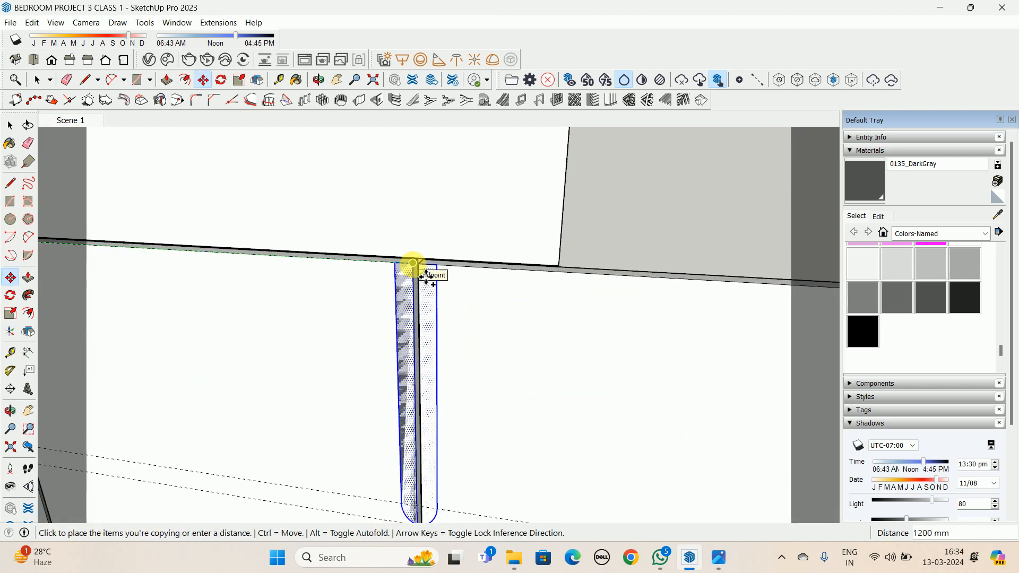
click(413, 264)
key(space)
Paint the inner faces of the door gap and adjoining horizontal groove at the copied handle with 0135_DarkGray
scroll(426, 292, down, 1)
click(868, 177)
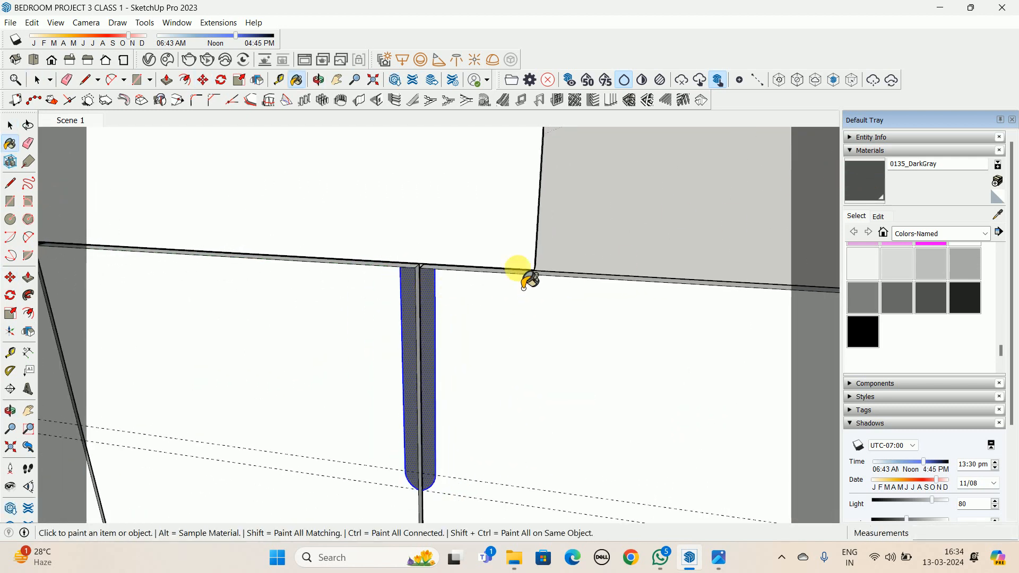
scroll(417, 294, up, 3)
scroll(424, 244, up, 2)
click(410, 222)
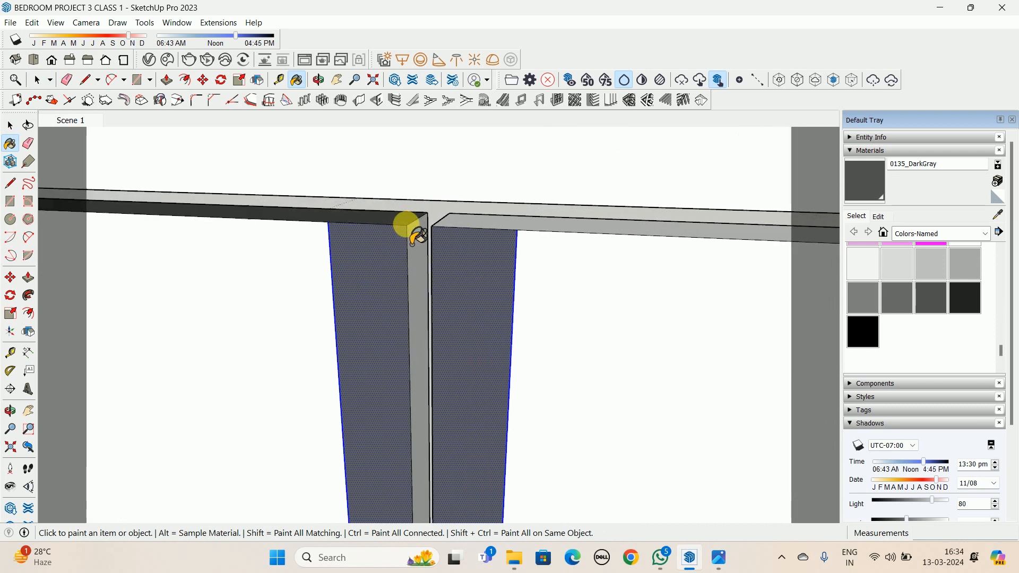
click(427, 229)
click(448, 222)
middle_drag(482, 257, 258, 139)
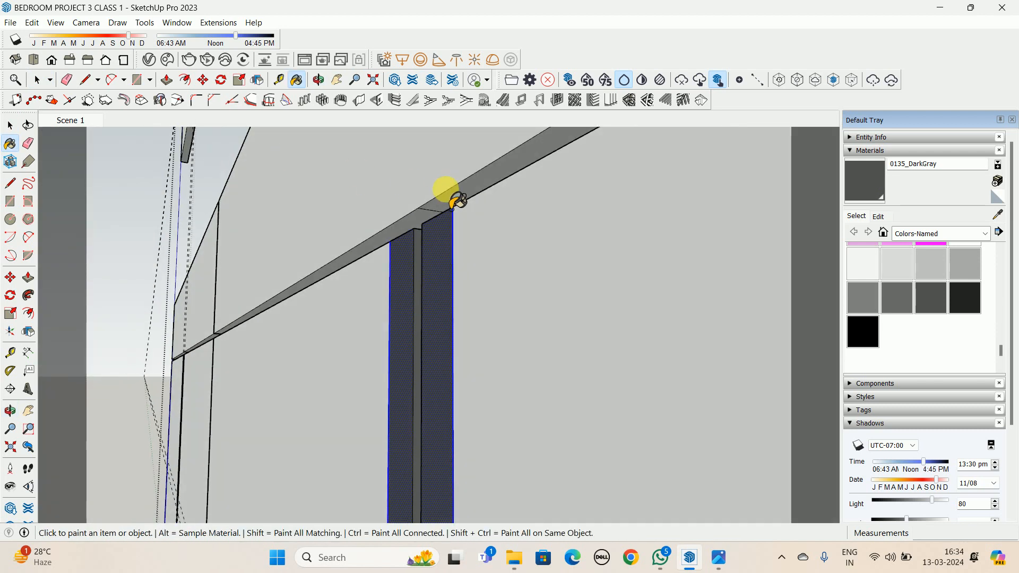
click(449, 197)
click(416, 216)
Paint the inner faces of the horizontal groove and the central vertical gap around their crossing with 0135_DarkGray
shift+middle_drag(253, 286, 663, 287)
scroll(547, 321, up, 9)
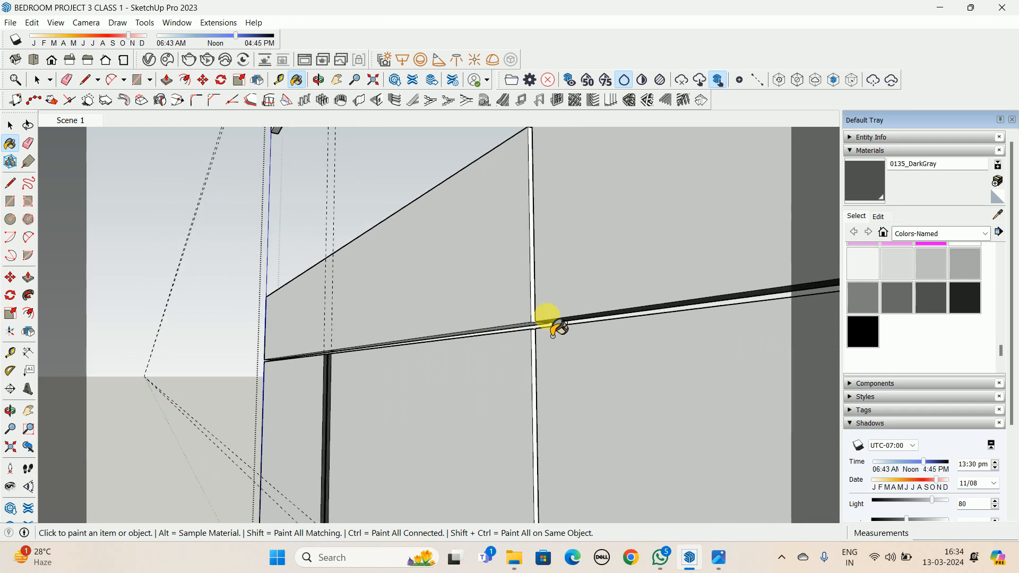
scroll(547, 321, down, 3)
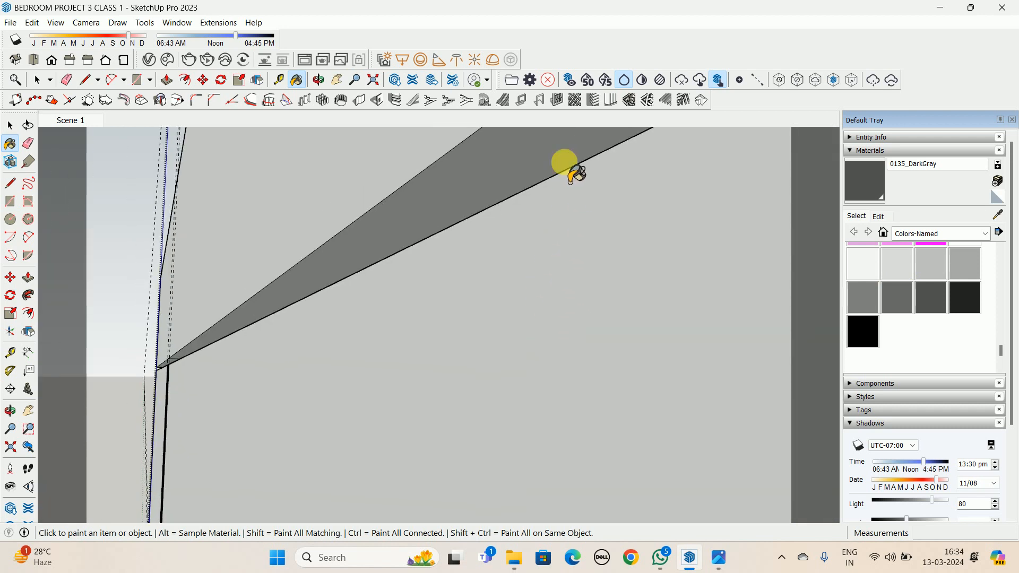
click(519, 214)
middle_drag(519, 214, 295, 465)
click(414, 304)
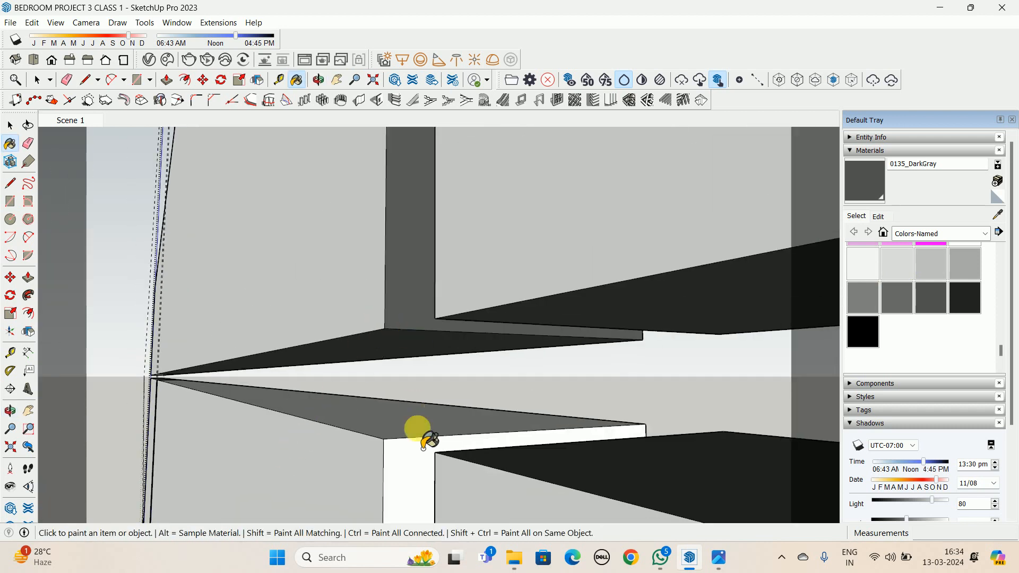
click(426, 461)
middle_drag(383, 444, 770, 444)
click(484, 456)
click(474, 305)
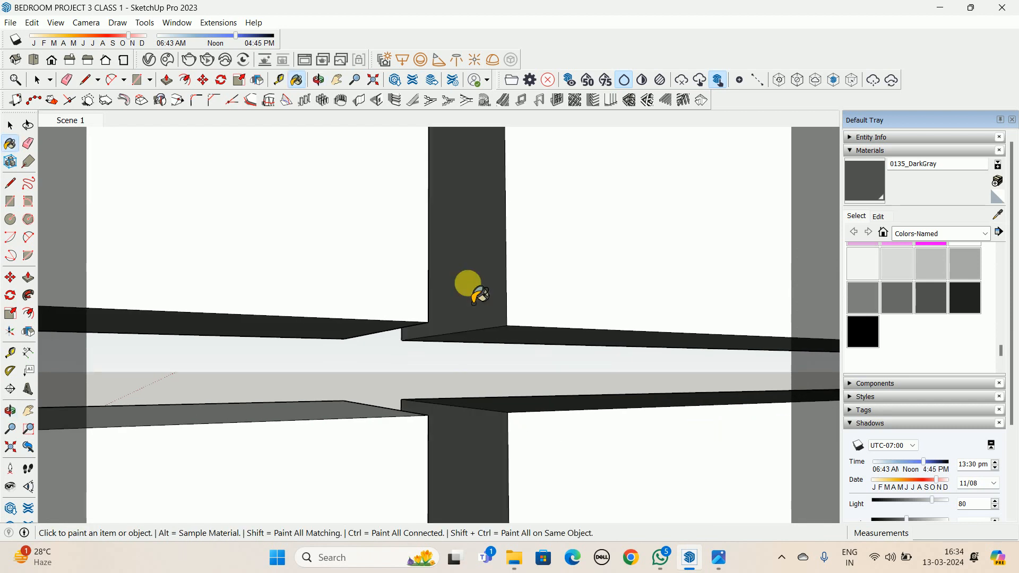
Paint the inner faces of the door gap below the first lower handle with 0135_DarkGray
scroll(442, 359, down, 10)
scroll(448, 363, down, 2)
shift+middle_drag(471, 389, 538, 227)
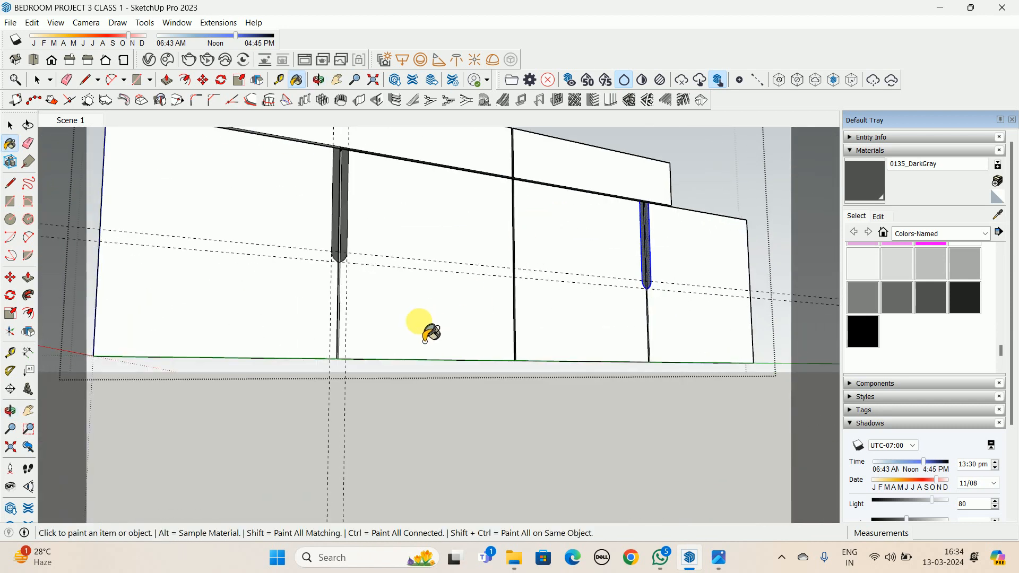
scroll(341, 361, up, 2)
scroll(327, 179, up, 3)
scroll(342, 175, up, 3)
click(345, 166)
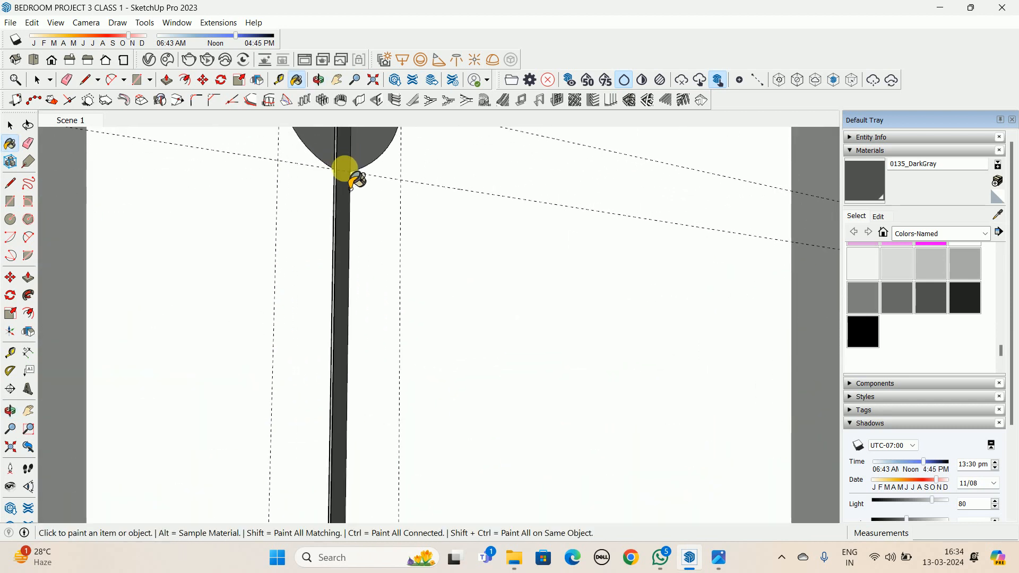
mouse_move(346, 167)
middle_down()
mouse_move(121, 280)
mouse_move(350, 213)
mouse_move(401, 387)
mouse_move(278, 353)
mouse_move(626, 391)
mouse_move(644, 352)
mouse_move(519, 258)
middle_up()
click(345, 215)
scroll(455, 345, down, 5)
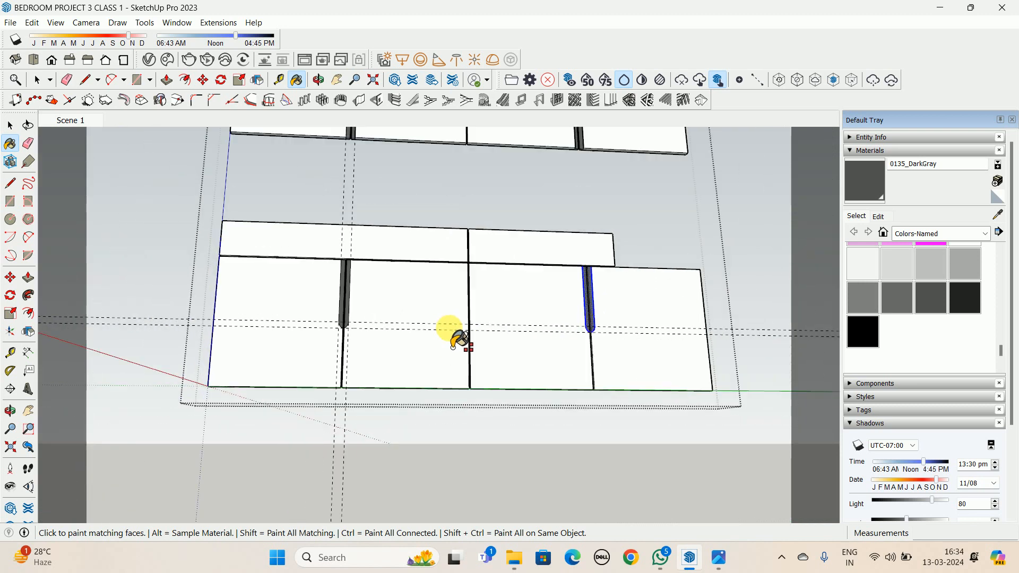
Paint the top edge faces of the drawer fronts beside the central gap with 0135_DarkGray
middle_drag(462, 336, 437, 308)
scroll(437, 308, up, 5)
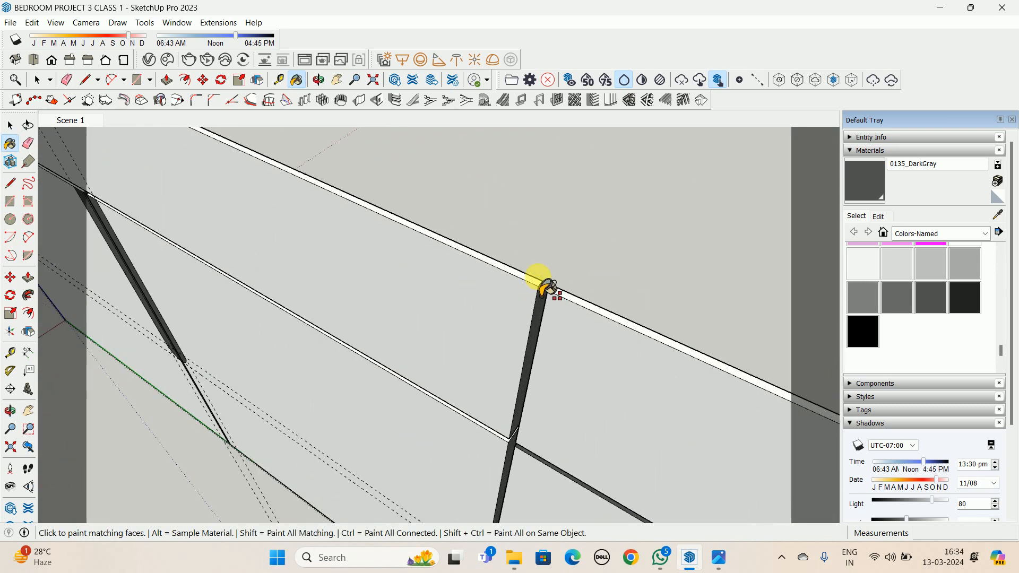
mouse_move(546, 293)
middle_down()
mouse_move(562, 289)
mouse_move(391, 266)
mouse_move(568, 357)
middle_up()
click(604, 501)
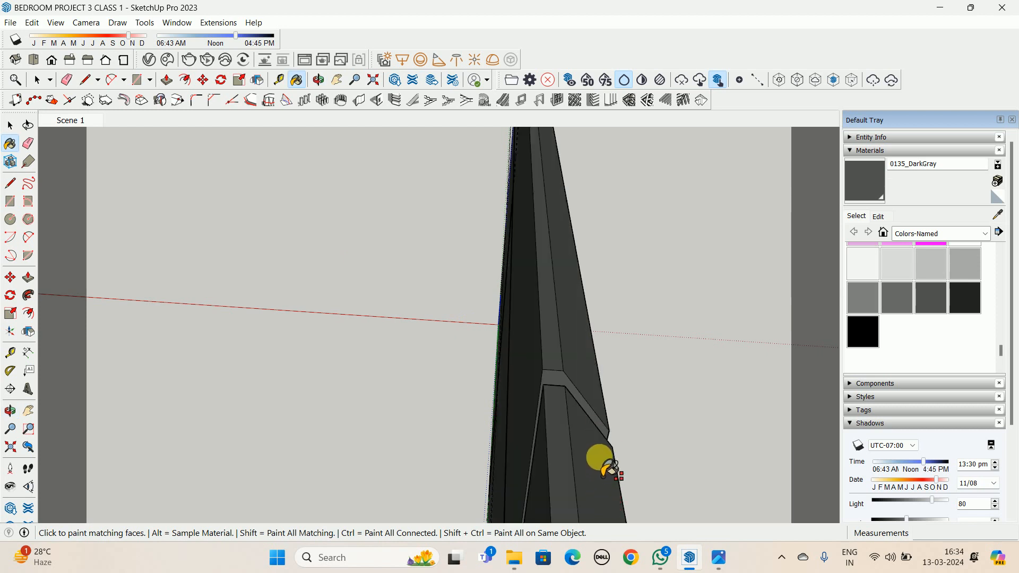
key(ctrl+z)
click(597, 389)
mouse_move(598, 391)
middle_down()
mouse_move(596, 368)
mouse_move(484, 357)
mouse_move(568, 451)
mouse_move(853, 457)
mouse_move(567, 358)
middle_up()
key(ctrl+z)
click(593, 376)
key(space)
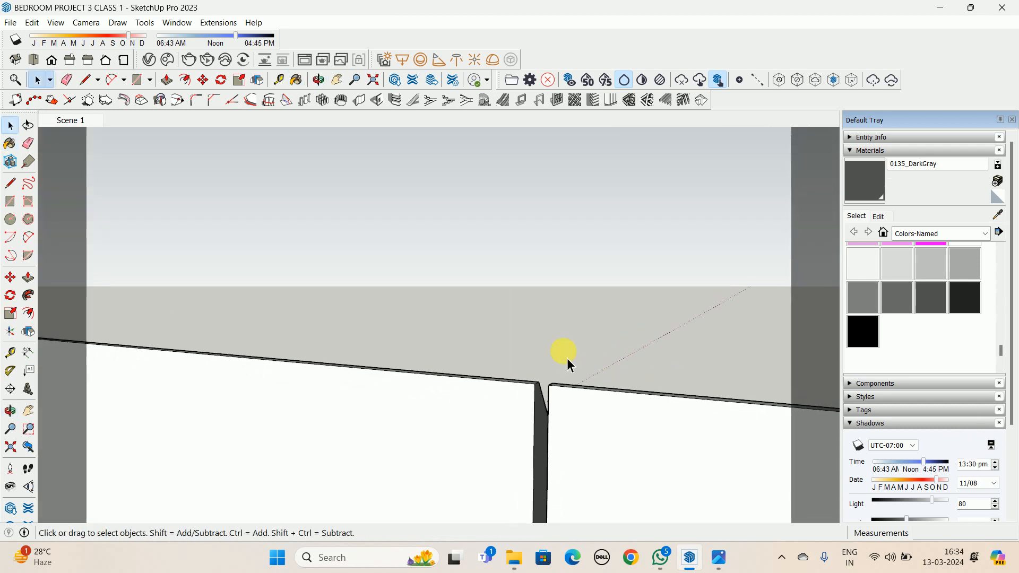
Return to the Scene 1 view and delete all guides from the model
scroll(531, 371, down, 10)
middle_drag(306, 385, 142, 211)
click(68, 120)
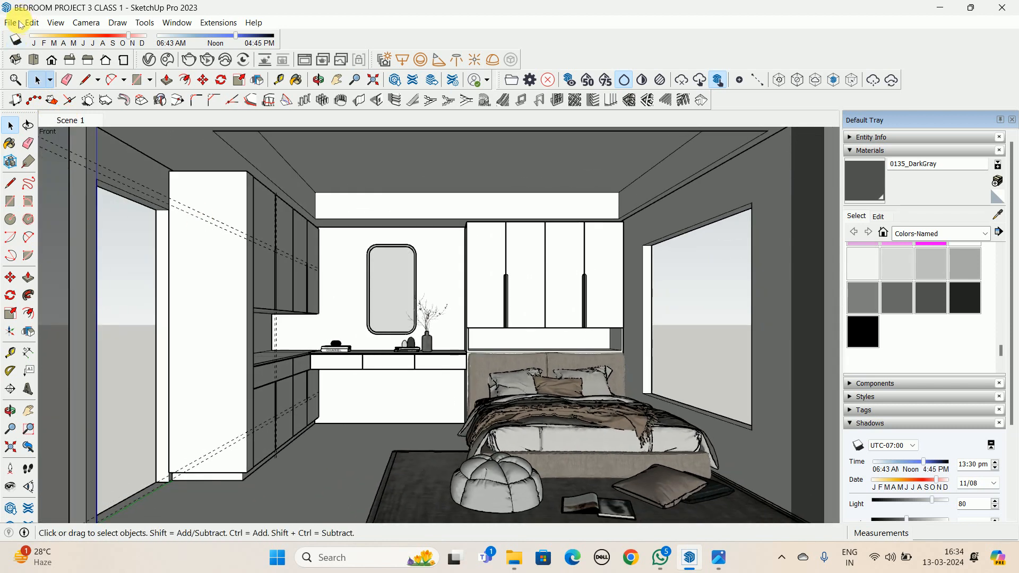
click(27, 22)
click(68, 129)
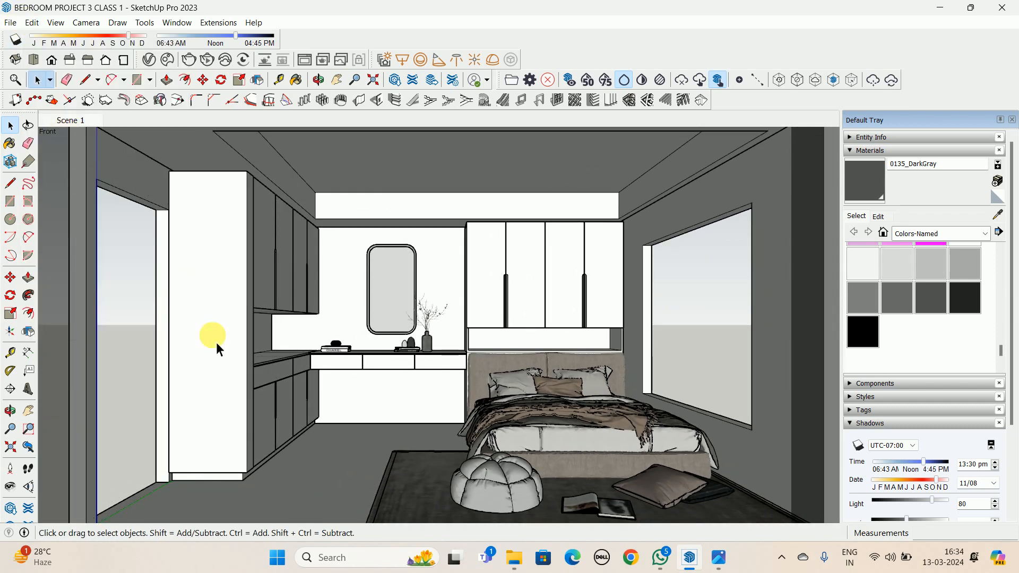
Open the lower door group and recess the halves of both door handles into the doors with Push/Pull
scroll(464, 375, up, 1)
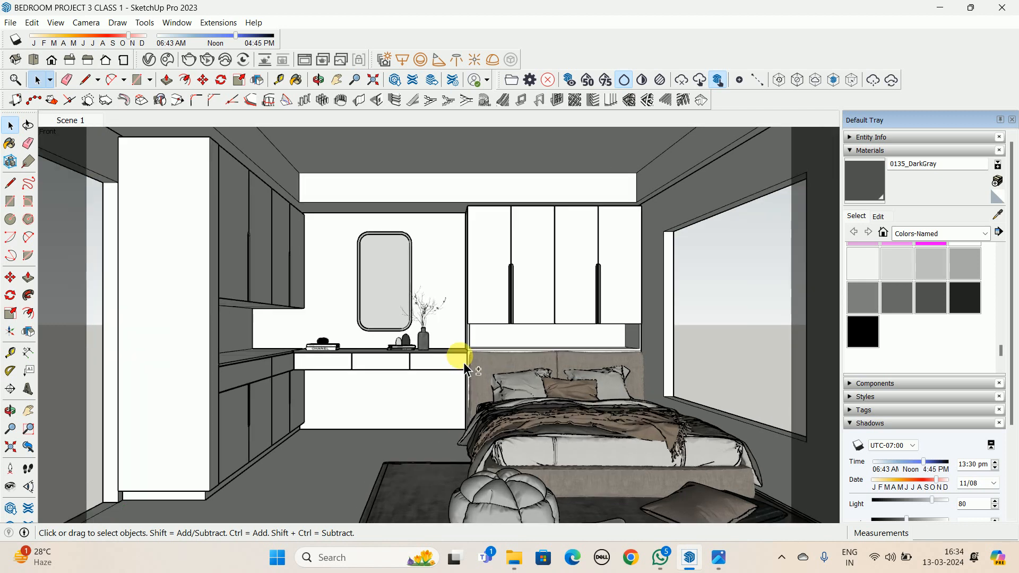
middle_drag(380, 318, 235, 409)
scroll(244, 410, up, 2)
scroll(257, 412, up, 2)
double_click(221, 362)
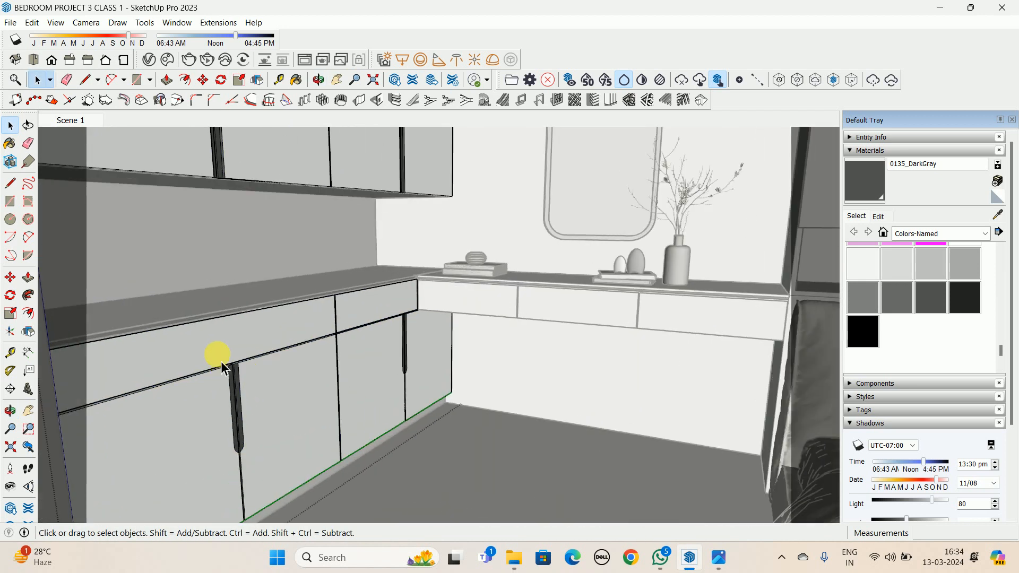
scroll(239, 398, up, 2)
scroll(236, 388, up, 5)
key(p)
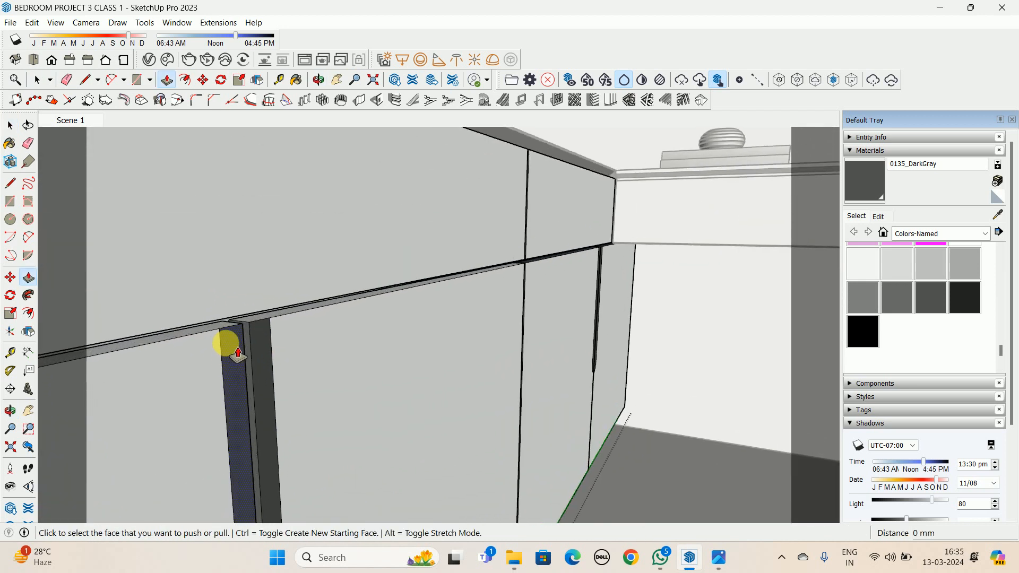
click(245, 340)
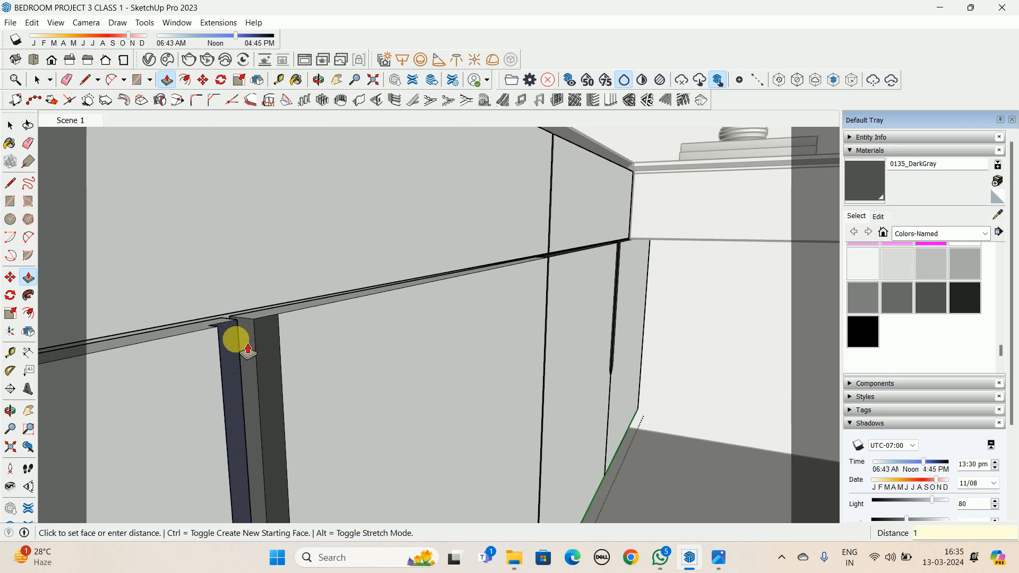
click(280, 354)
scroll(603, 239, up, 5)
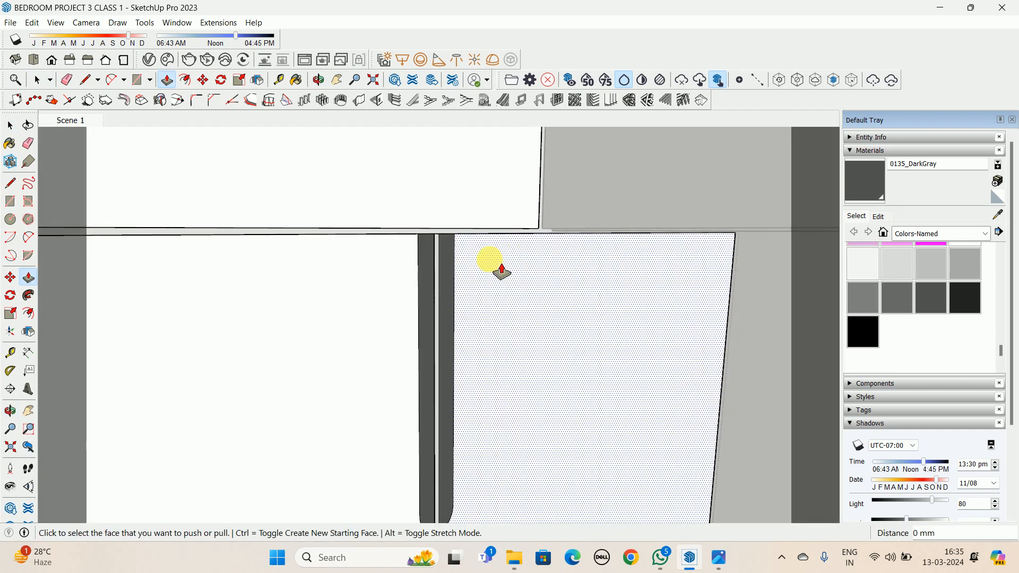
mouse_move(489, 259)
middle_down()
mouse_move(409, 241)
mouse_move(429, 271)
mouse_move(365, 232)
mouse_move(391, 241)
mouse_move(335, 292)
mouse_move(340, 300)
mouse_move(733, 244)
mouse_move(573, 311)
mouse_move(405, 357)
mouse_move(594, 244)
middle_up()
double_click(424, 230)
Paint the matching top faces of the lower doors along the horizontal groove with 0135_DarkGray
key(b)
scroll(680, 217, up, 5)
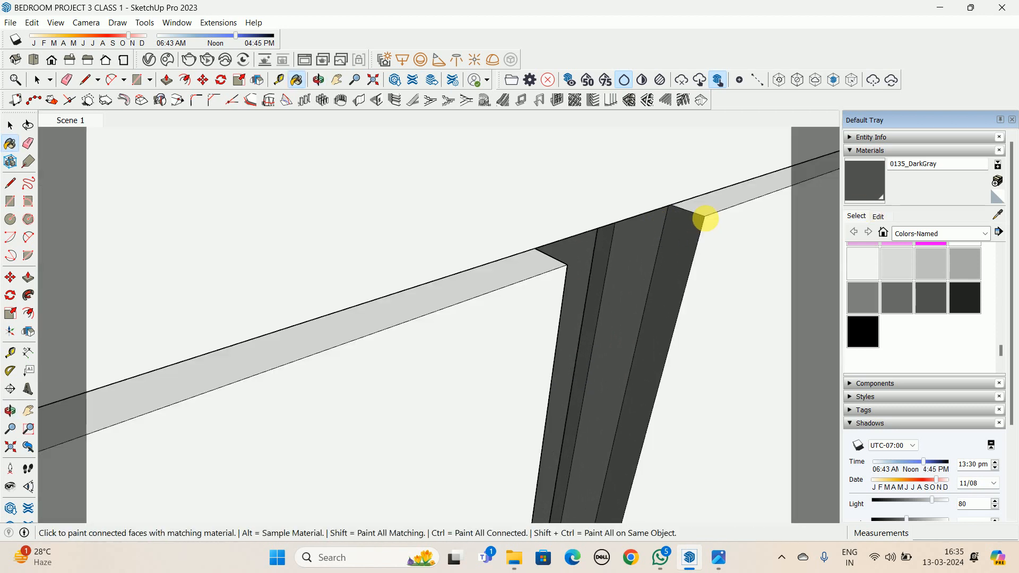
shift+click(702, 220)
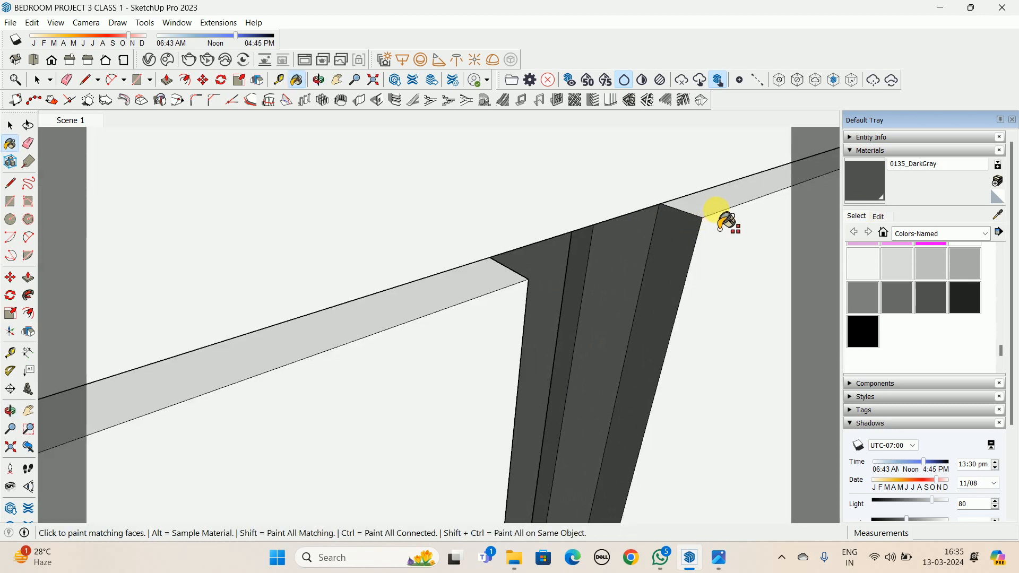
click(718, 215)
scroll(500, 291, down, 8)
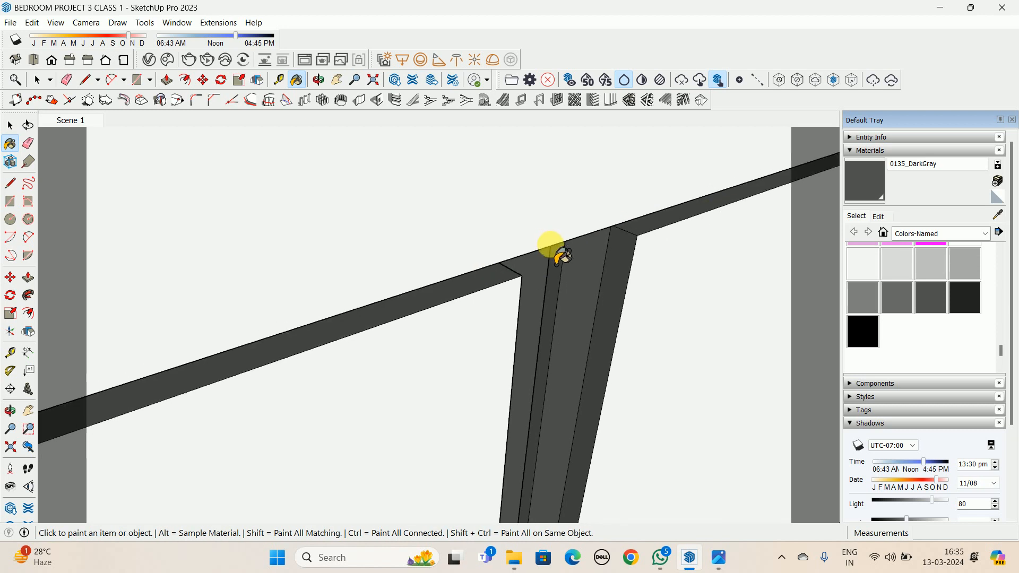
Inspect the end of the horizontal groove and the recessed handles, and leave the lower door group
scroll(420, 297, down, 3)
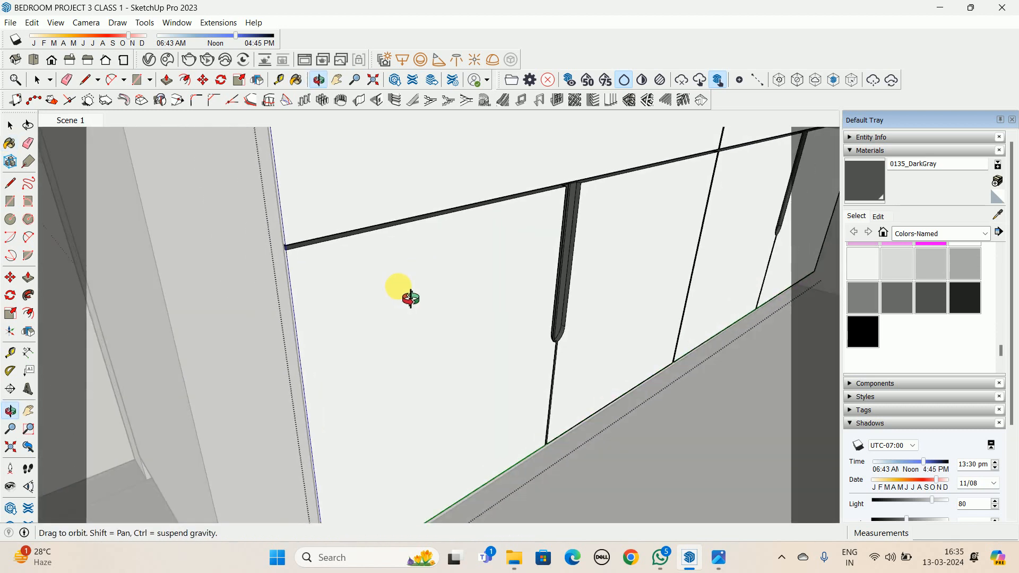
scroll(298, 253, up, 6)
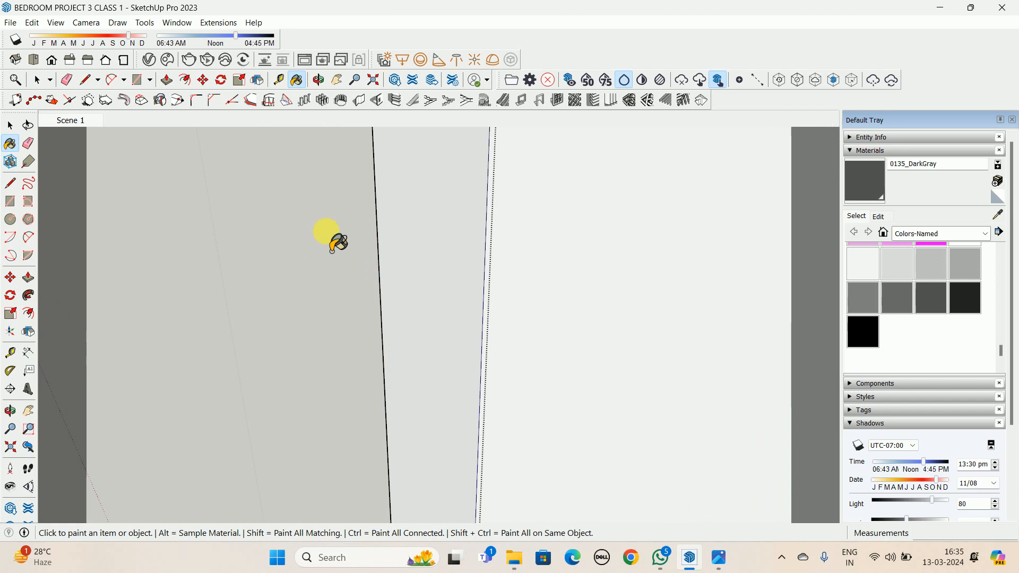
click(395, 228)
middle_drag(391, 228, 375, 387)
mouse_move(401, 234)
middle_down()
mouse_move(391, 296)
mouse_move(432, 341)
mouse_move(521, 351)
middle_up()
scroll(526, 276, up, 3)
key(space)
scroll(529, 281, down, 5)
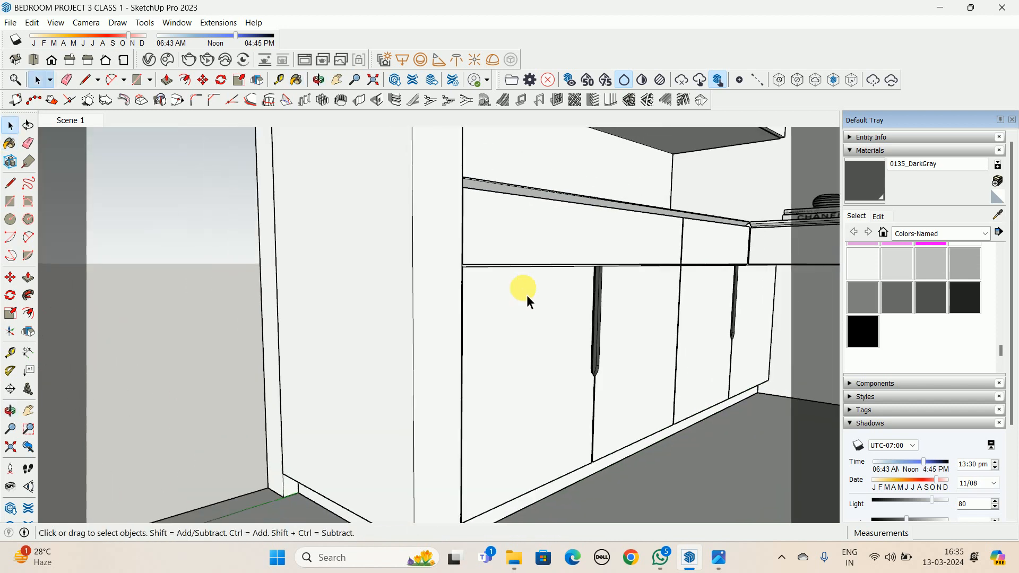
mouse_move(526, 295)
middle_down()
mouse_move(442, 354)
mouse_move(521, 348)
mouse_move(455, 279)
mouse_move(489, 319)
mouse_move(524, 288)
middle_up()
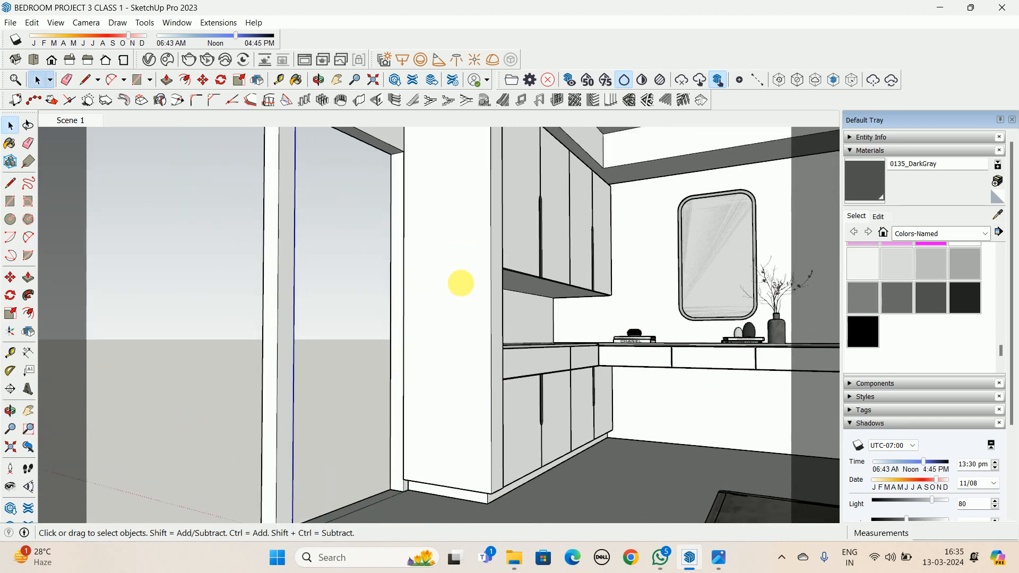
Open the cabinet carcass group and offset the tall end panel's outline inward by 20 mm
middle_drag(462, 282, 455, 353)
double_click(455, 352)
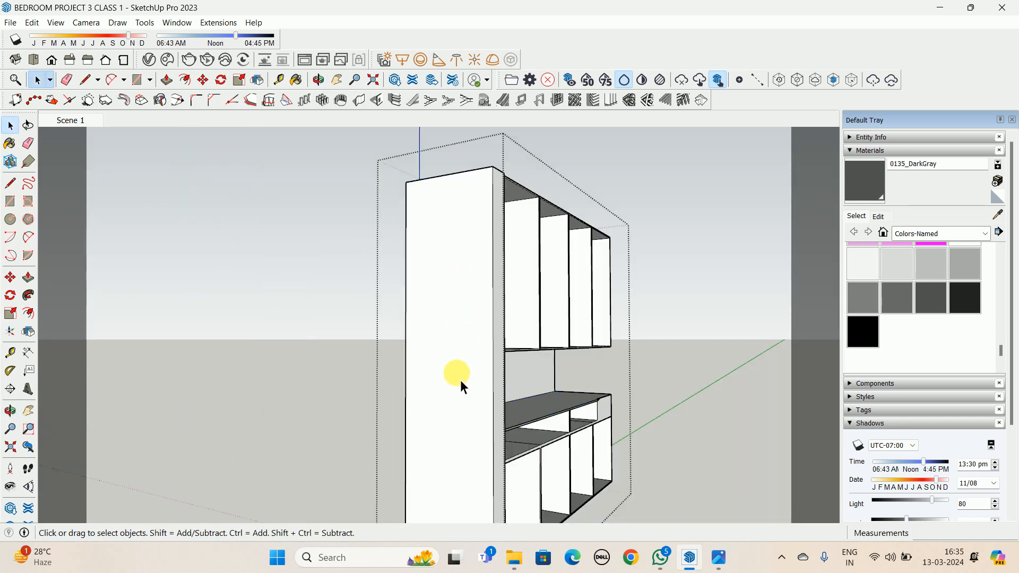
key(f)
click(444, 181)
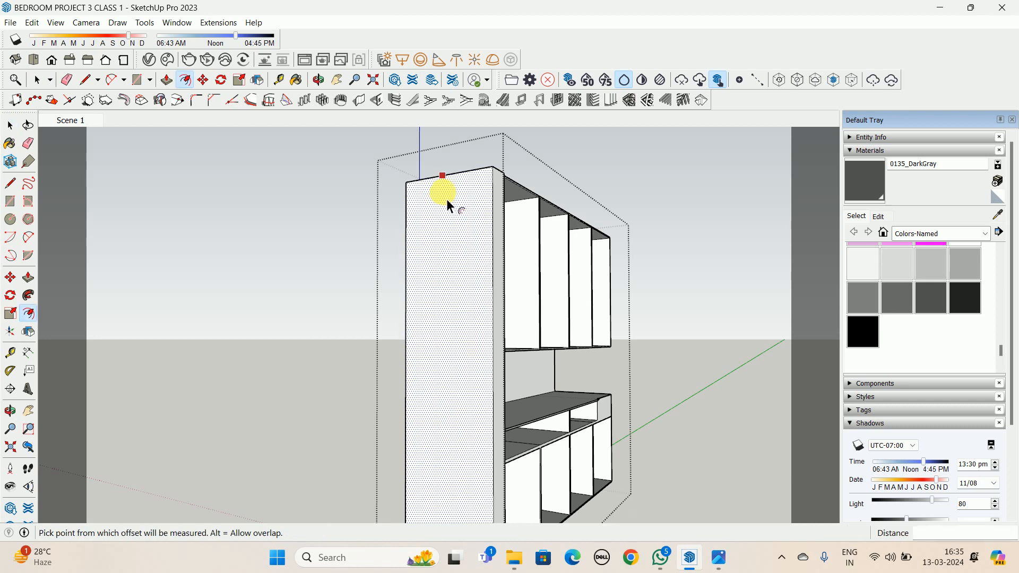
key(Escape)
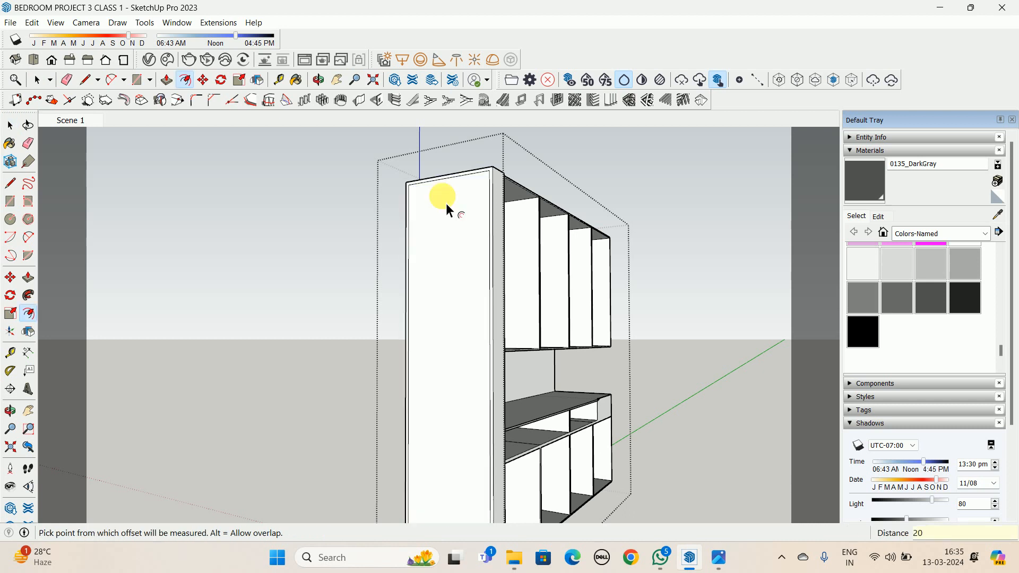
middle_drag(442, 282, 452, 321)
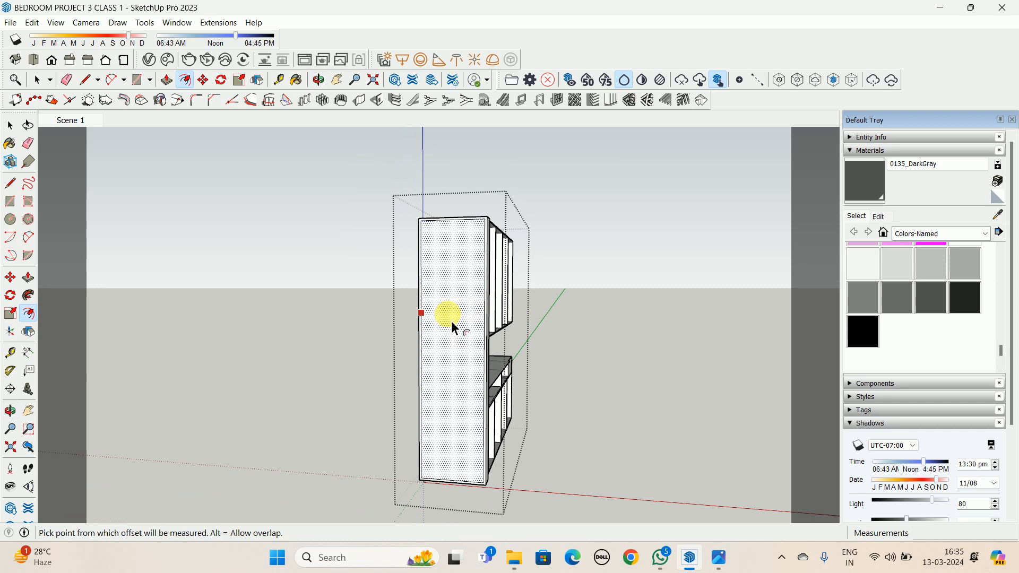
click(449, 247)
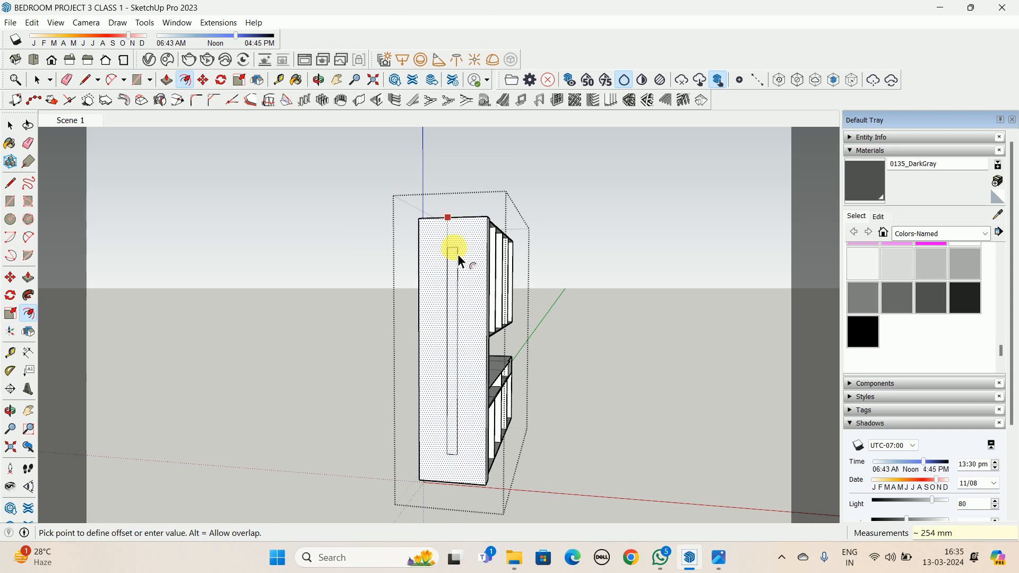
key(Escape)
key(space)
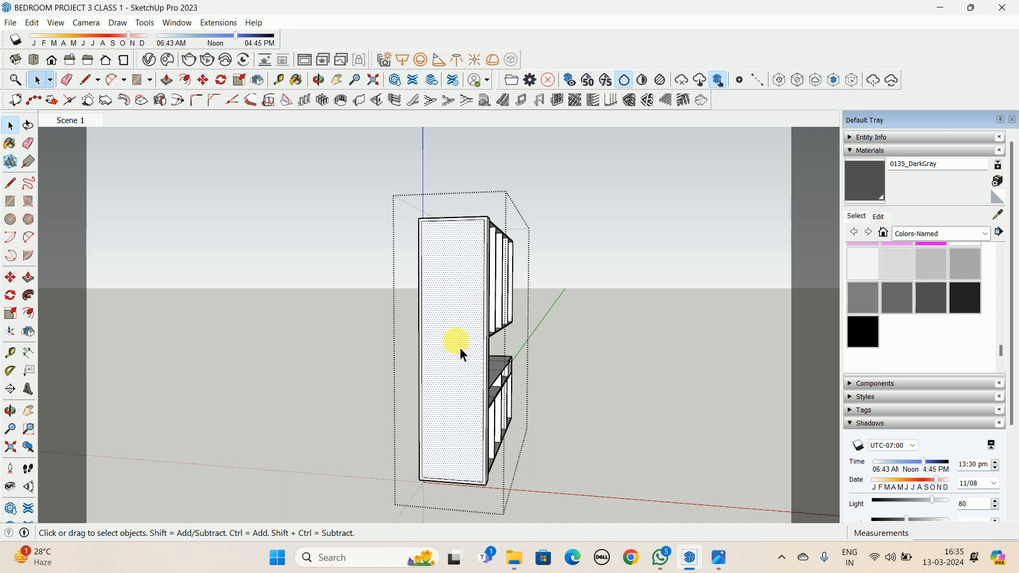
key(p)
Offset the end panel's inner rectangle outward by 5 mm
middle_drag(459, 338, 448, 209)
scroll(415, 377, up, 3)
scroll(425, 356, up, 5)
key(f)
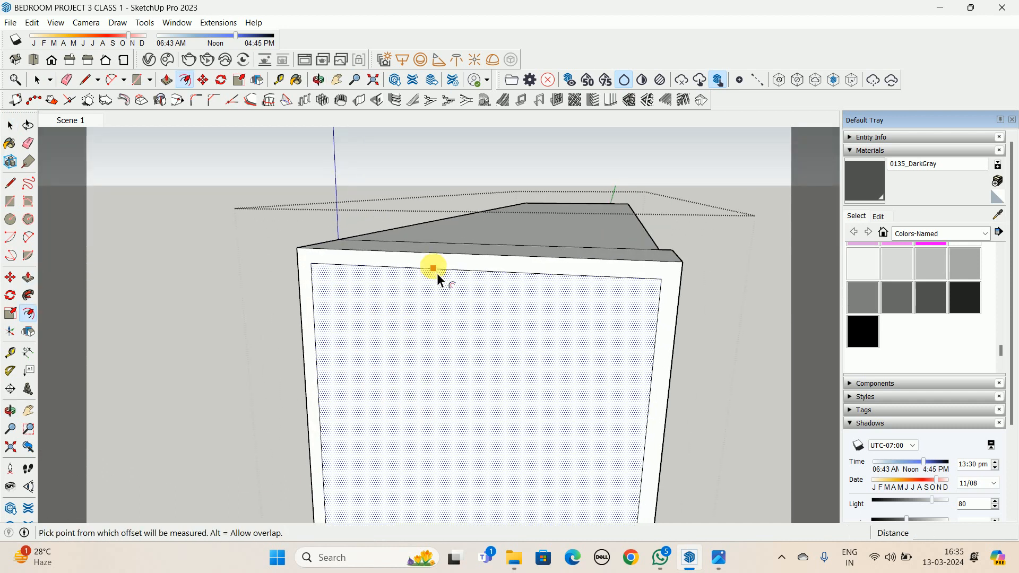
click(435, 254)
click(437, 265)
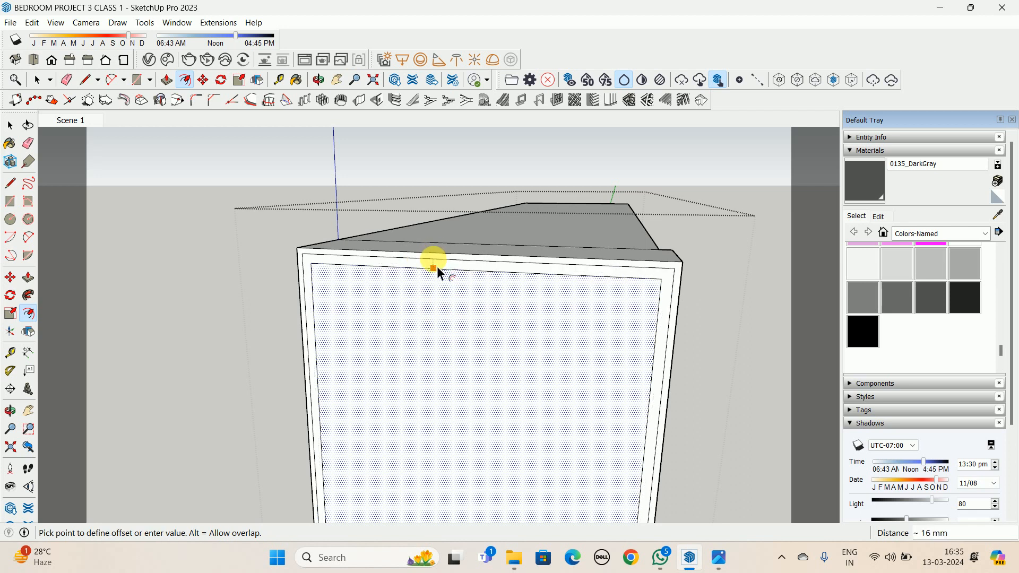
text(5)
key(Return)
key(space)
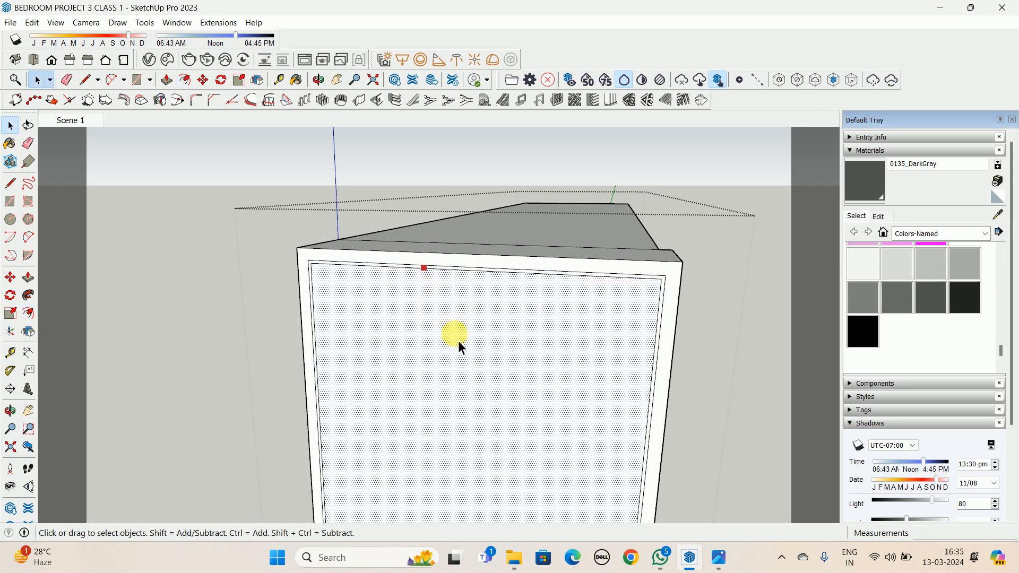
Delete the innermost offset outline on the tall end panel, keeping only the outer offset rectangle
scroll(380, 279, up, 3)
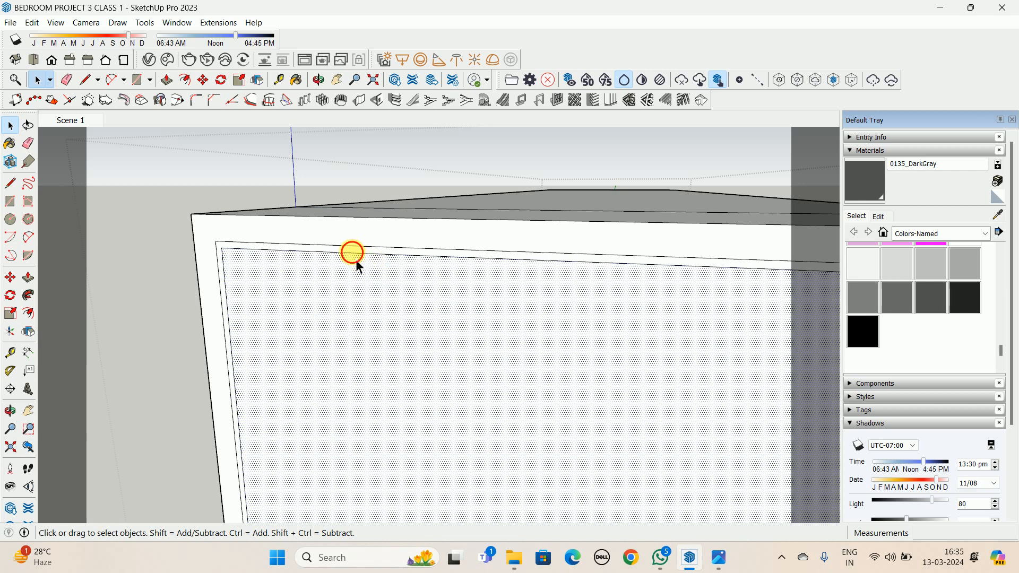
click(355, 260)
key(Delete)
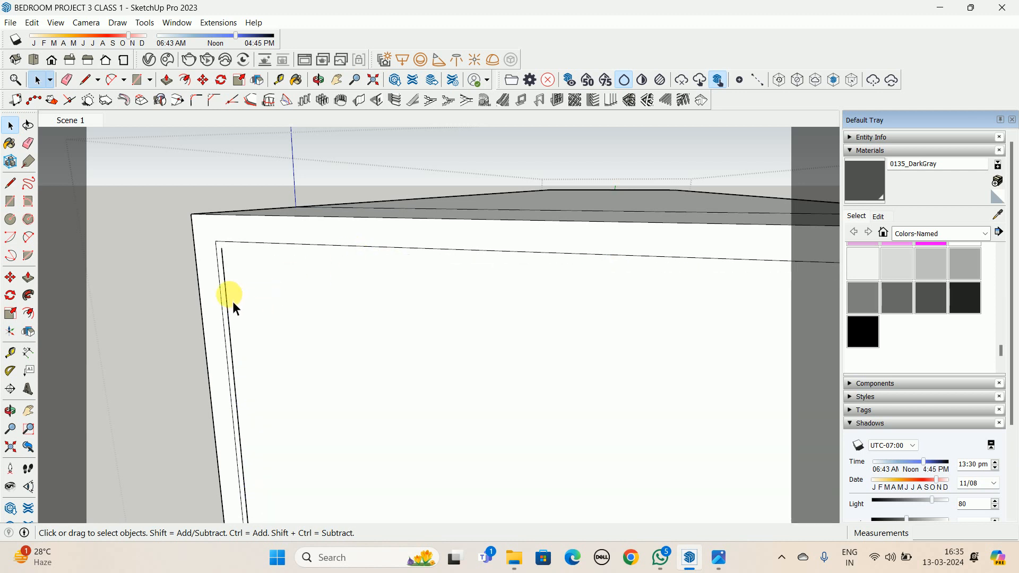
scroll(231, 301, down, 3)
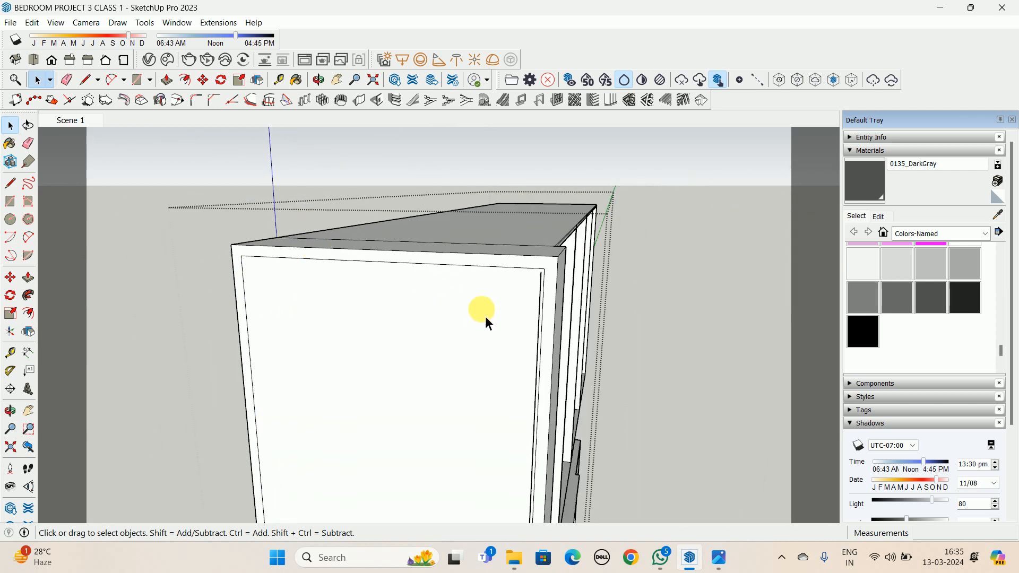
scroll(457, 289, down, 3)
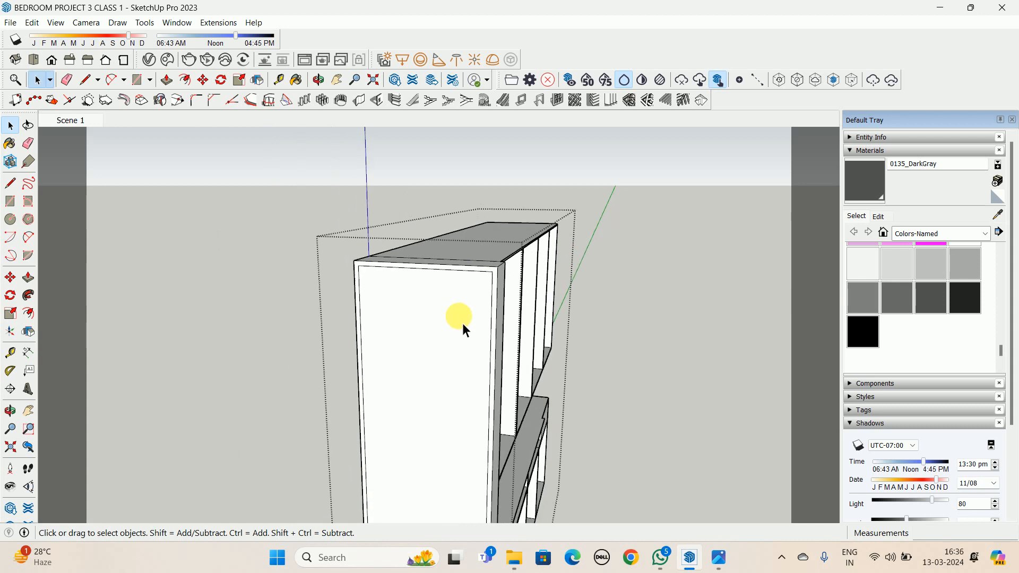
middle_drag(463, 324, 329, 382)
scroll(331, 381, up, 5)
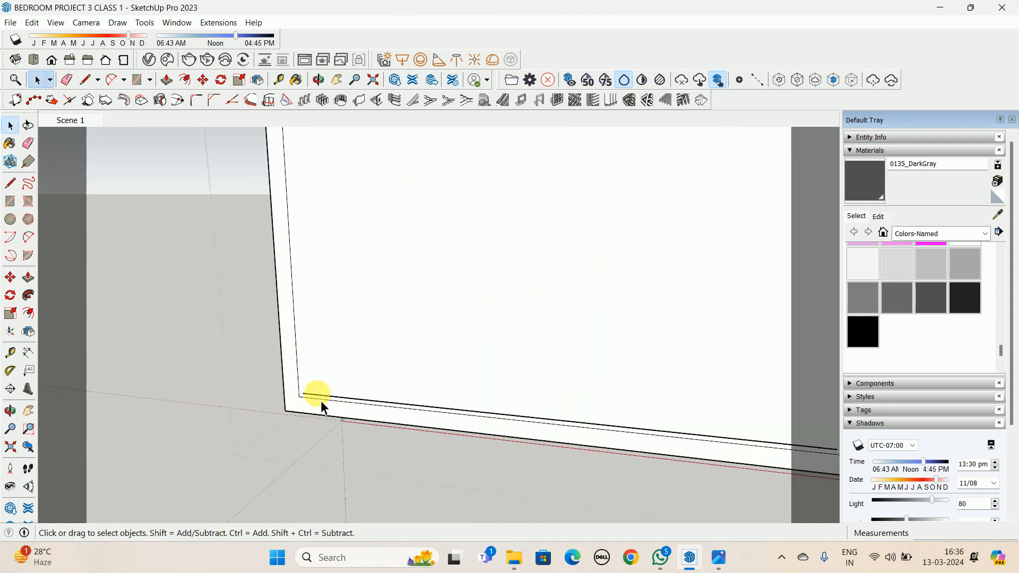
scroll(330, 398, down, 2)
middle_drag(367, 364, 275, 412)
Push the end panel's inner face 130 mm inward to form a recessed niche, and leave the carcass group
key(p)
click(286, 407)
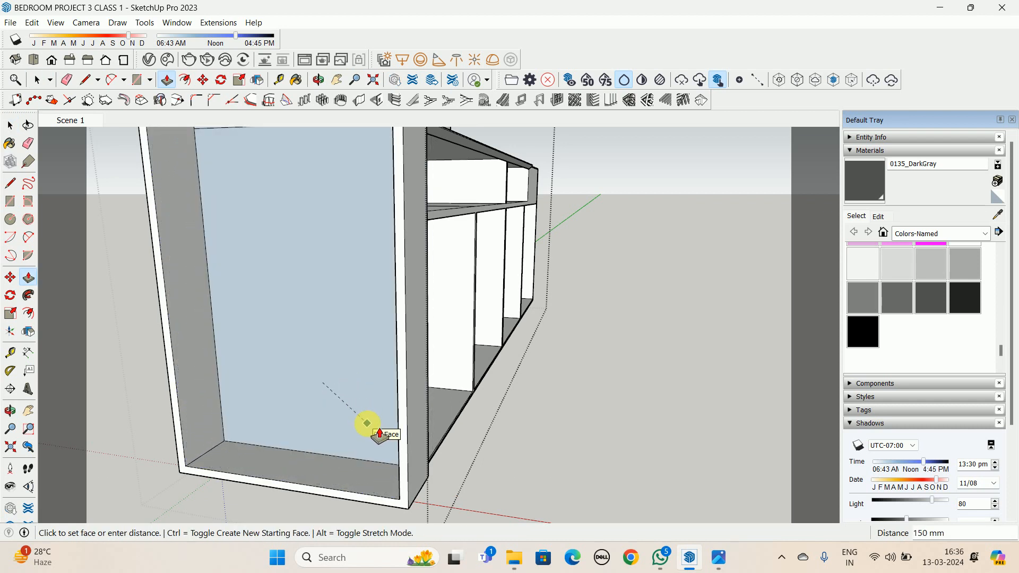
text(130)
key(Return)
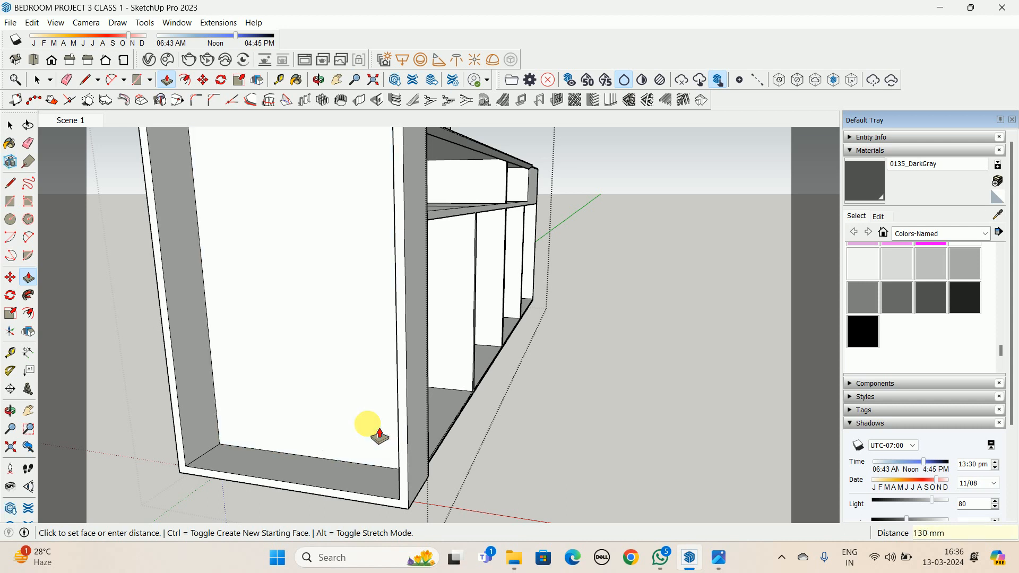
middle_drag(367, 423, 229, 399)
middle_drag(310, 425, 409, 408)
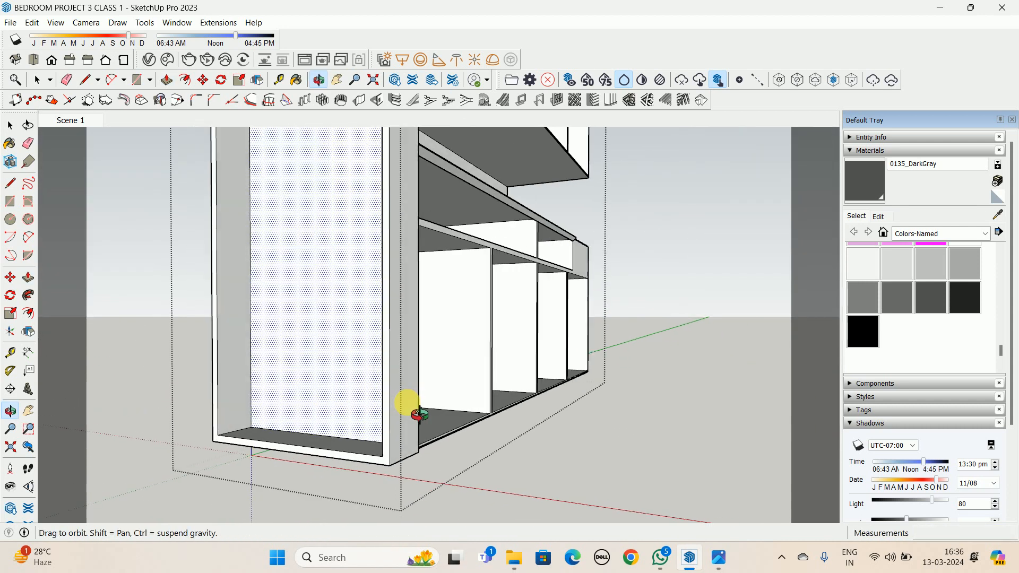
key(space)
scroll(357, 405, down, 3)
key(Escape)
shift+middle_drag(323, 392, 368, 512)
scroll(345, 426, down, 3)
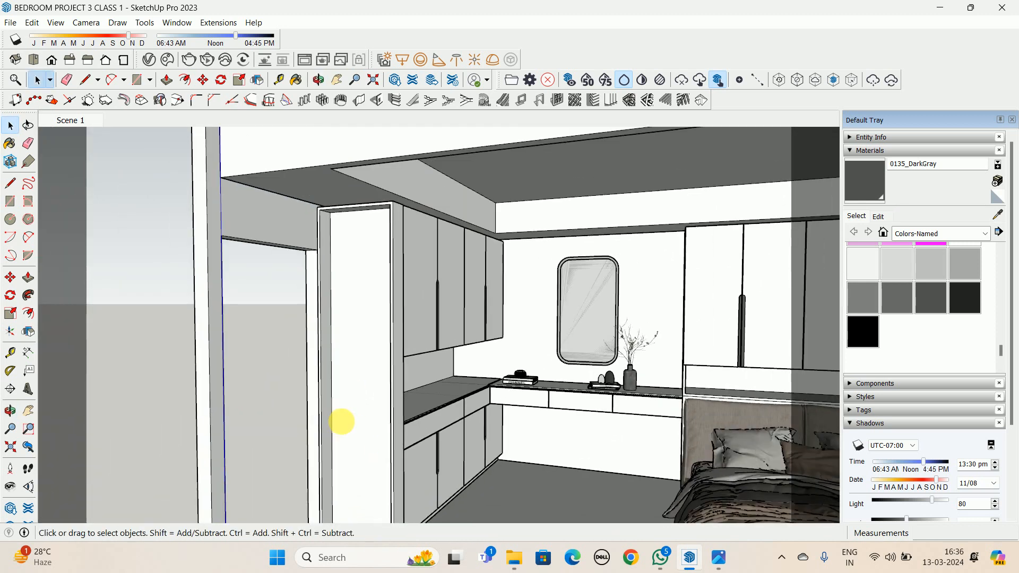
Examine the recessed end panel niche and the neighbouring cabinets from several angles inside the room
middle_drag(345, 427, 397, 333)
middle_drag(381, 415, 398, 446)
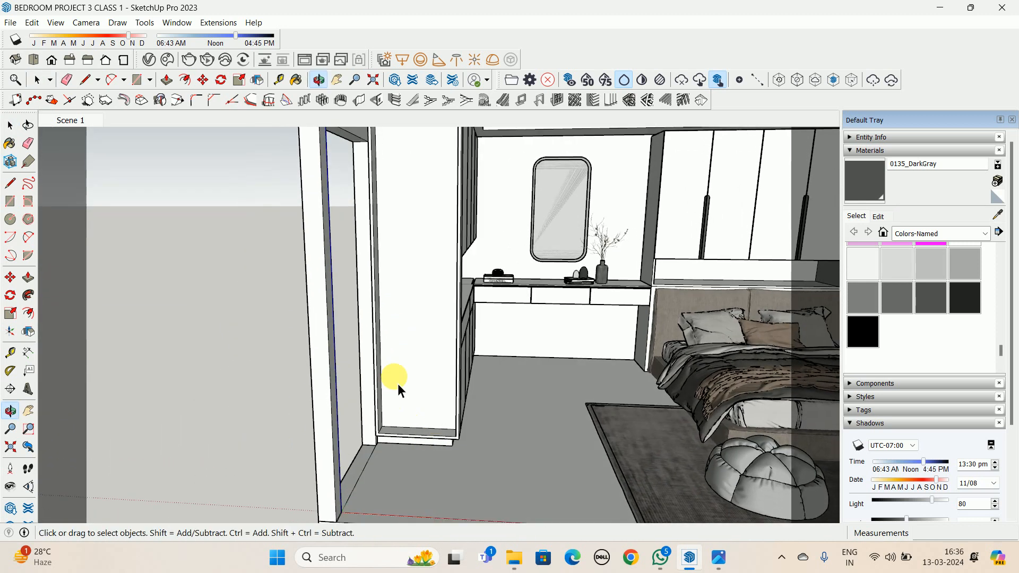
shift+middle_drag(397, 383, 359, 320)
middle_drag(359, 237, 360, 330)
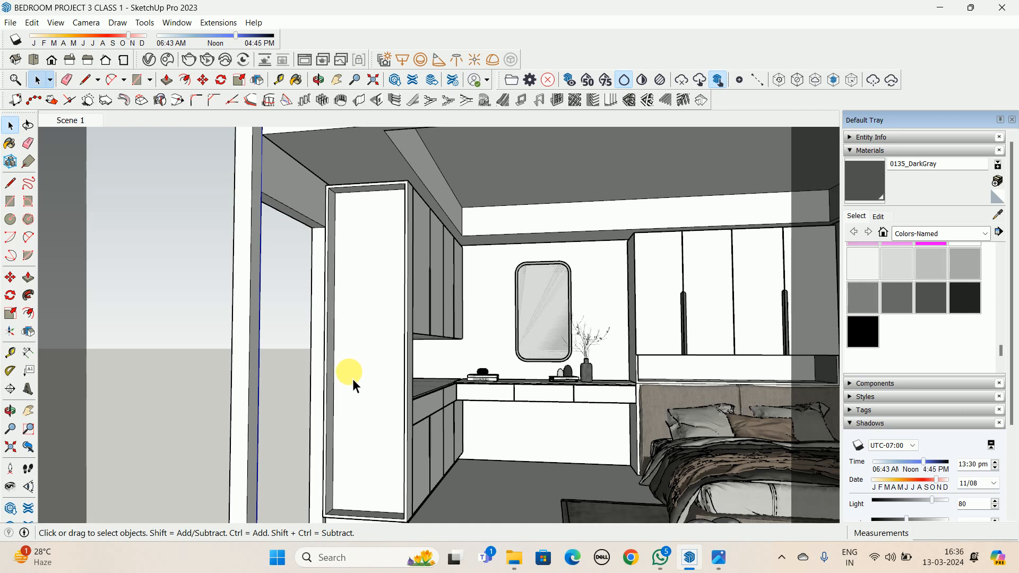
middle_drag(375, 417, 340, 411)
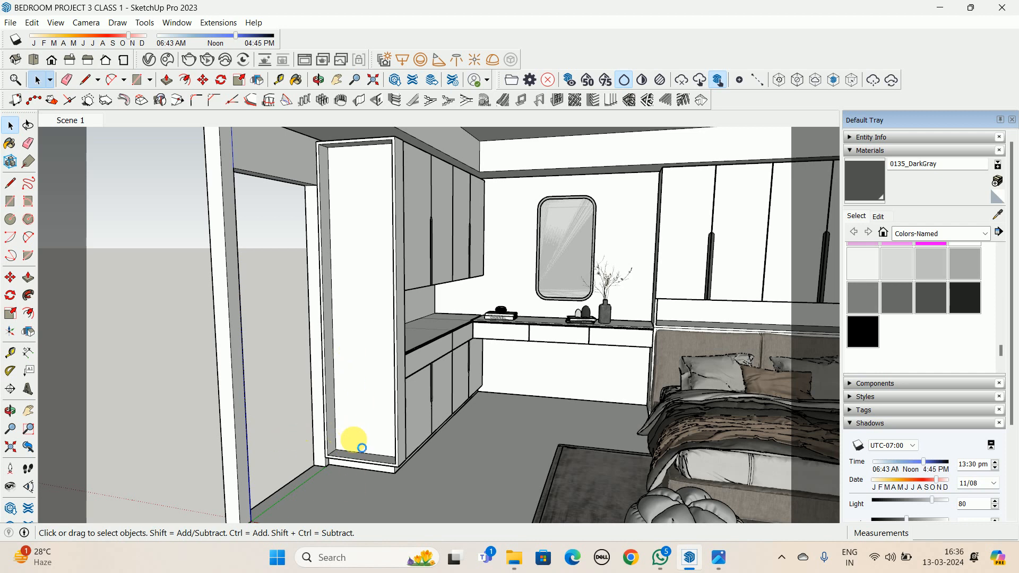
scroll(366, 456, up, 2)
scroll(369, 445, up, 1)
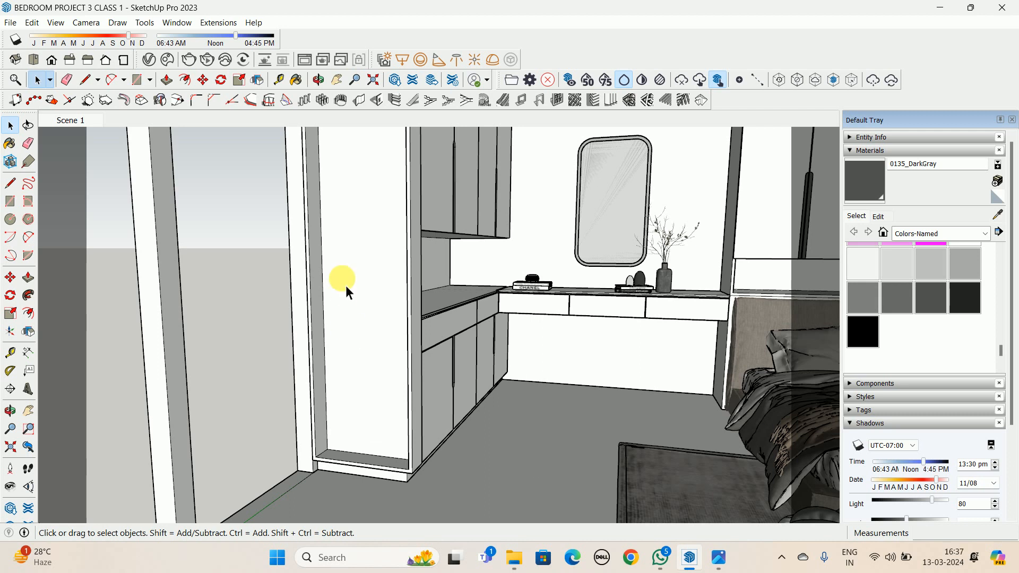
middle_drag(346, 285, 298, 291)
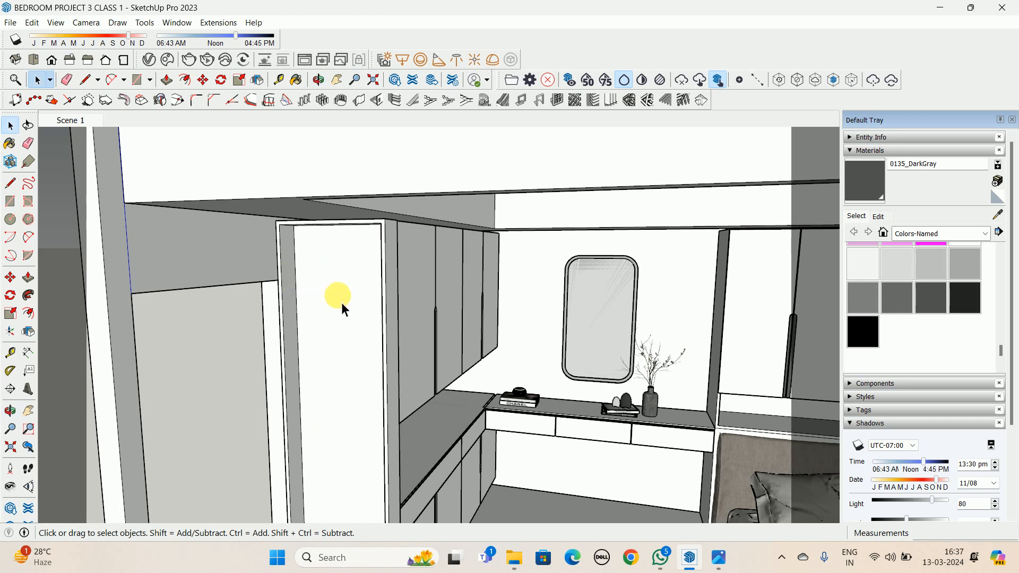
middle_drag(350, 316, 333, 280)
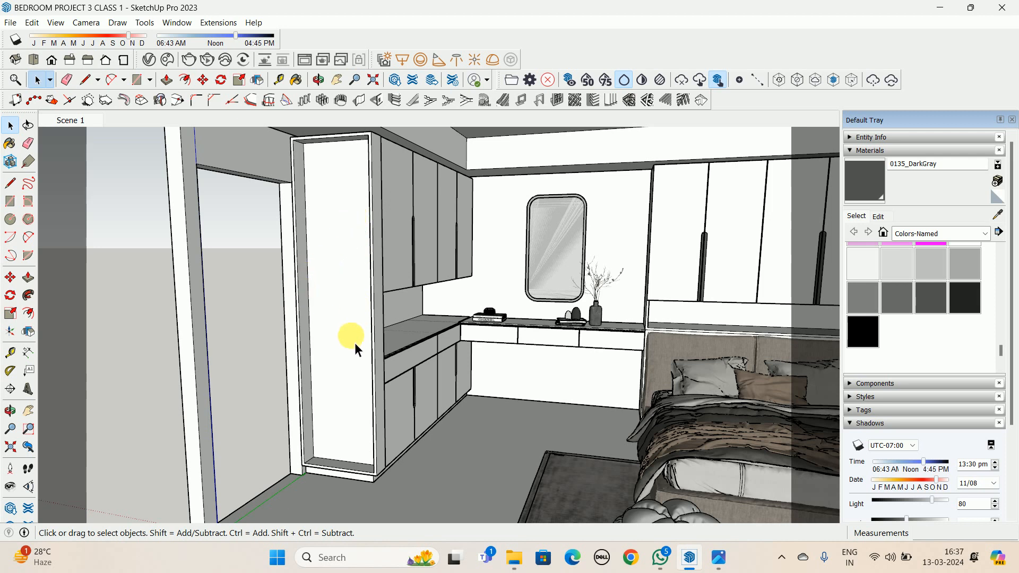
mouse_move(359, 346)
middle_down()
mouse_move(455, 330)
mouse_move(371, 346)
middle_up()
scroll(402, 340, up, 6)
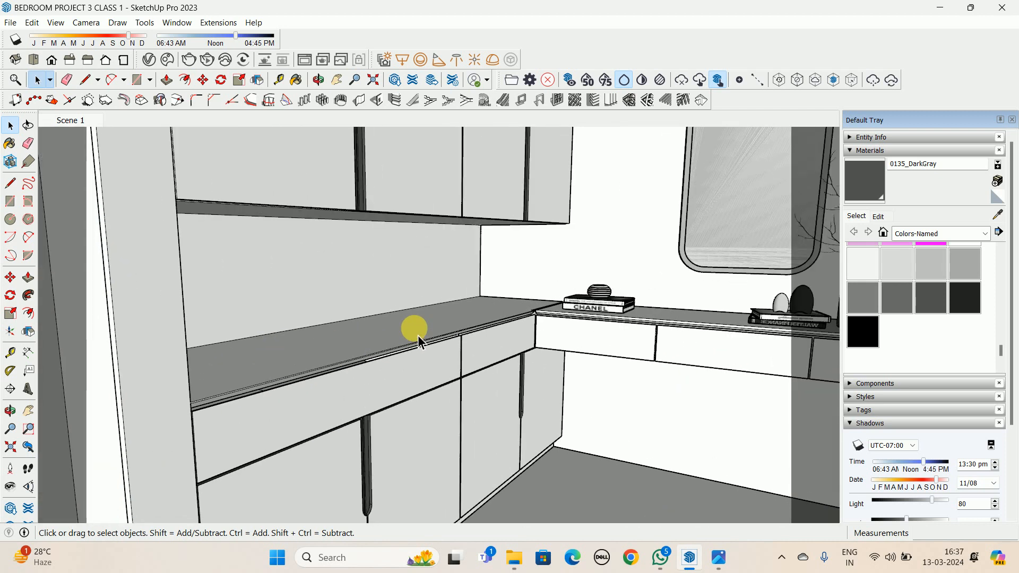
scroll(429, 333, down, 3)
middle_drag(228, 380, 310, 348)
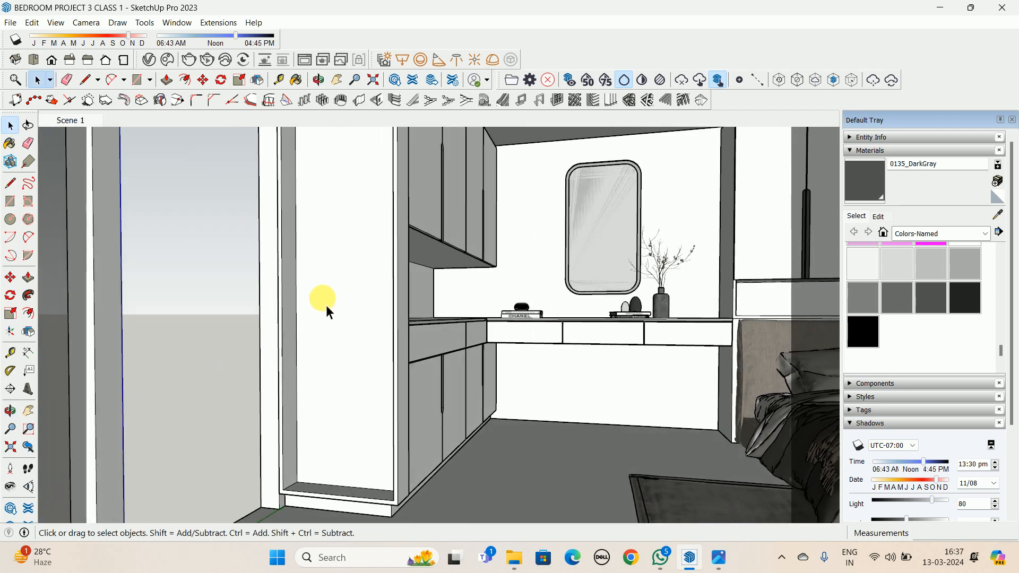
shift+middle_drag(326, 470, 327, 518)
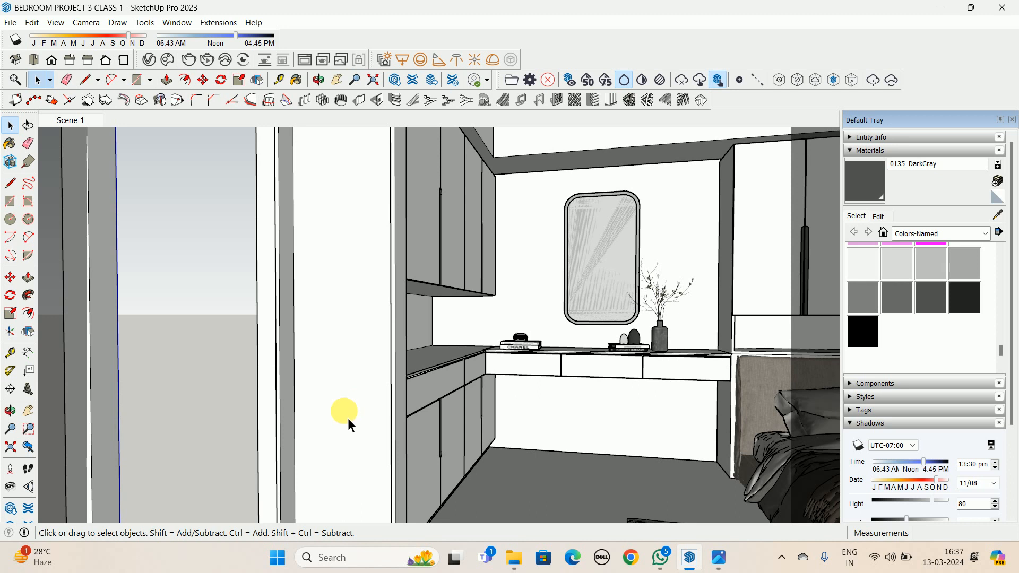
scroll(345, 420, down, 3)
mouse_move(338, 448)
shift+middle_down()
mouse_move(357, 357)
mouse_move(346, 454)
shift+middle_up()
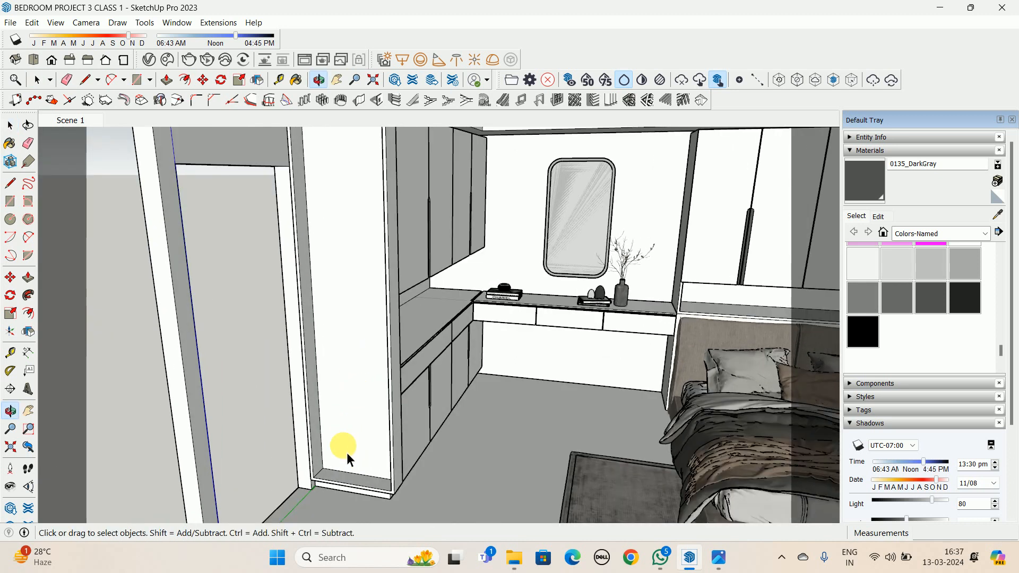
Open the carcass group and copy the niche's bottom face straight up by 450 mm
scroll(346, 454, up, 3)
double_click(348, 494)
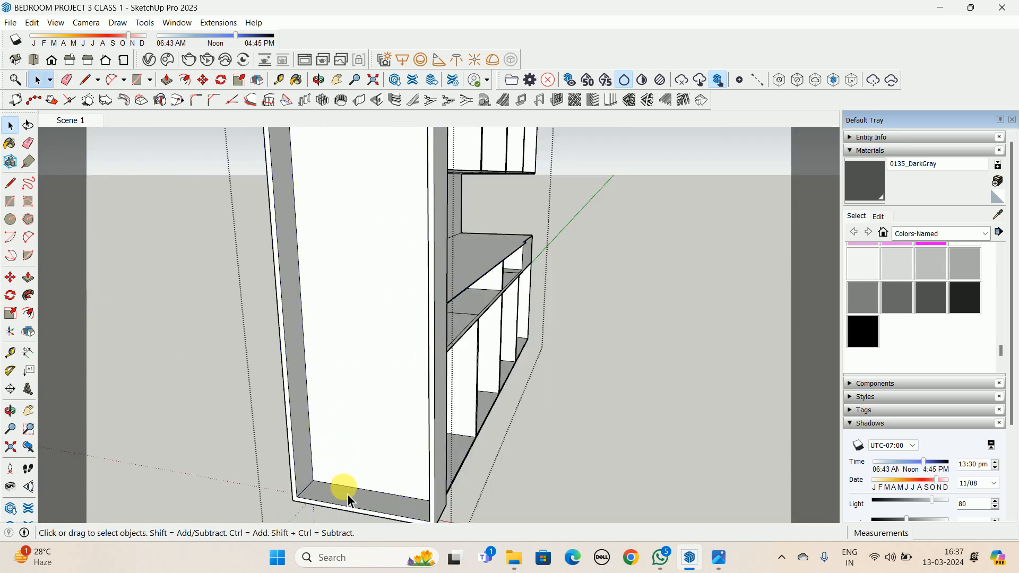
click(342, 503)
key(m)
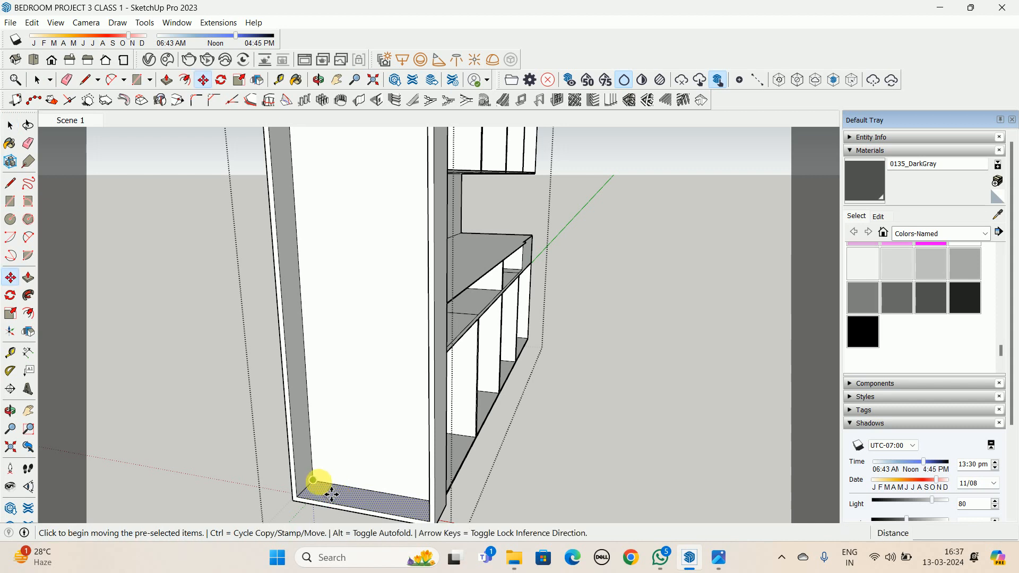
key(ctrl)
click(335, 484)
text(450)
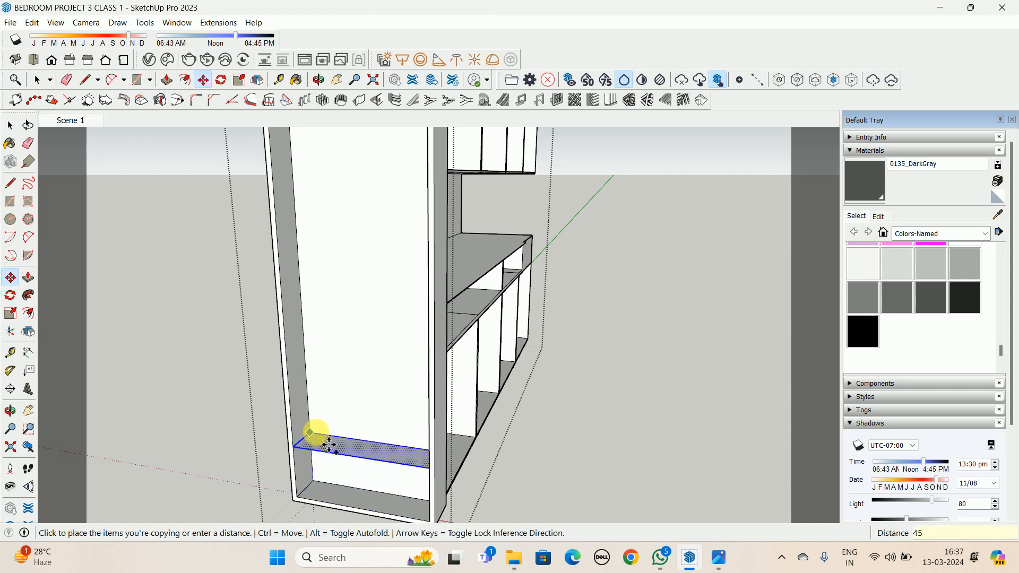
key(Return)
key(space)
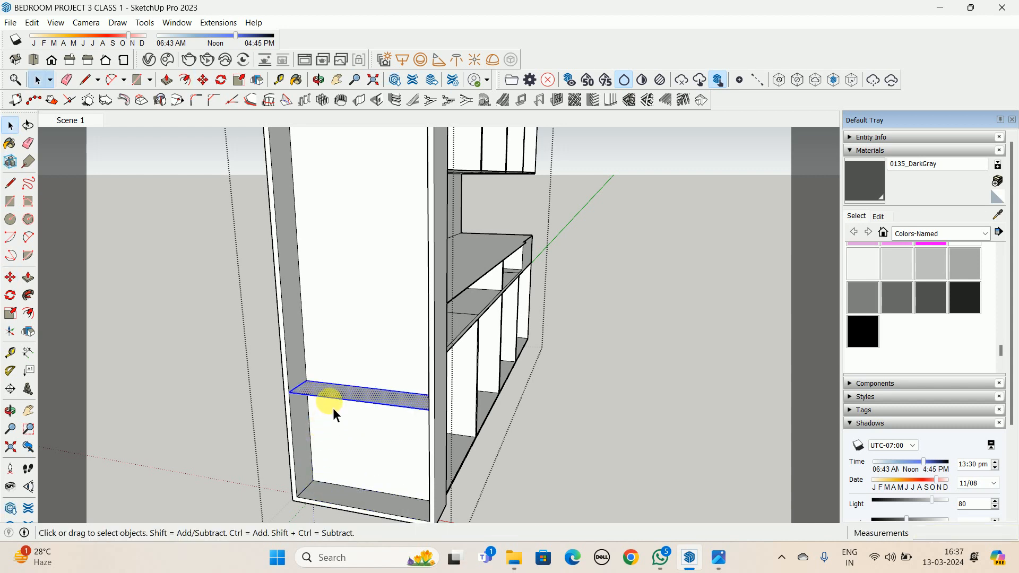
Extrude the copied face 20 mm with Push/Pull to form a shelf, and leave the carcass group
key(p)
click(332, 389)
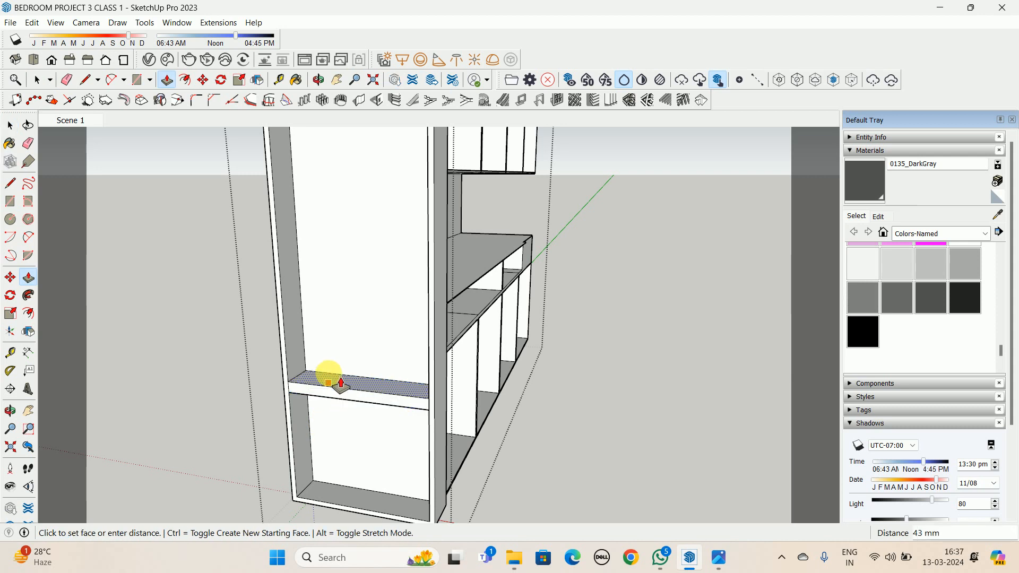
text(20)
key(Return)
key(space)
key(Escape)
scroll(357, 422, down, 2)
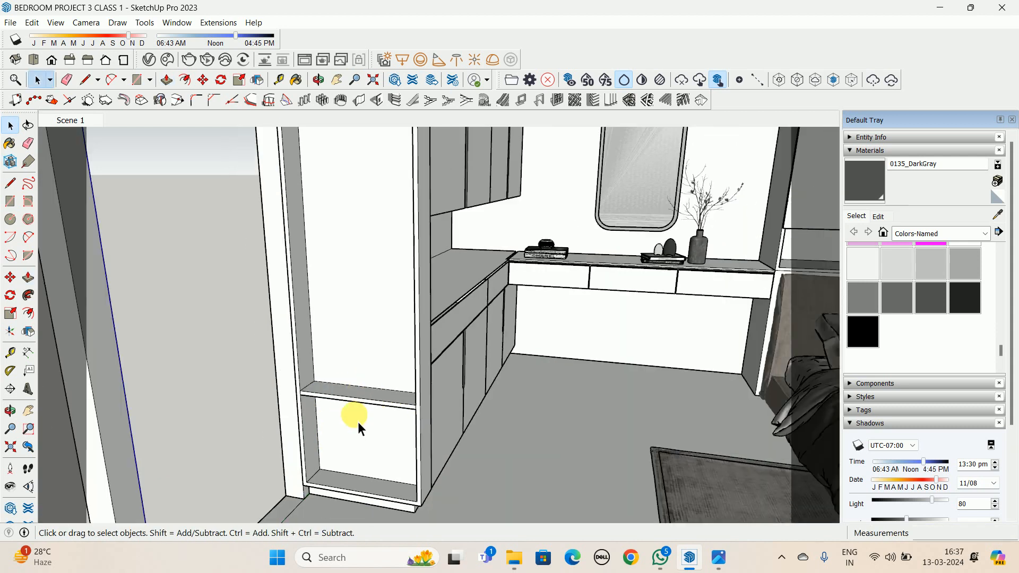
Measure the clear height from the new shelf to the top of the niche
scroll(363, 393, down, 3)
middle_drag(364, 386, 352, 416)
key(t)
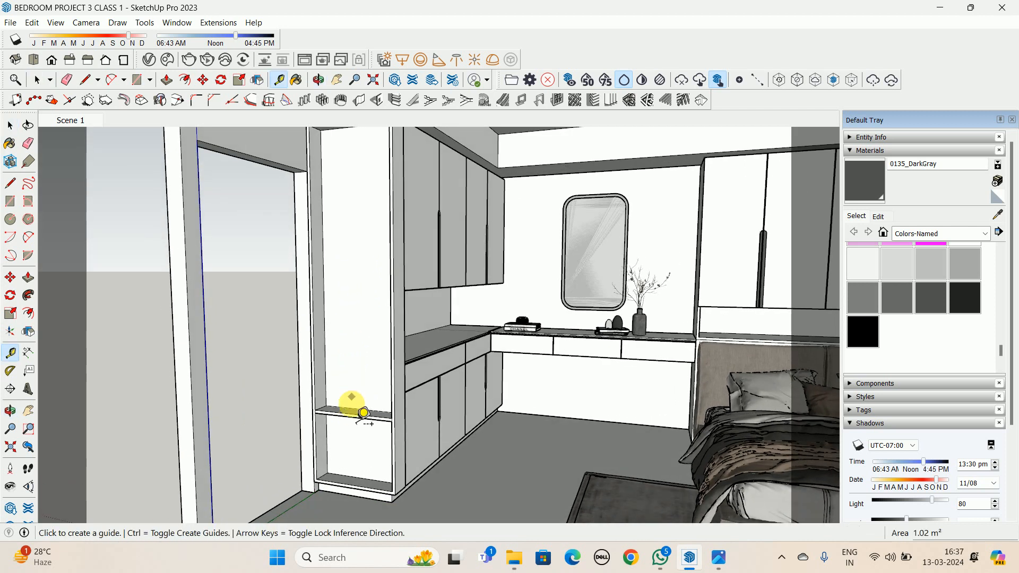
click(354, 415)
scroll(346, 159, up, 1)
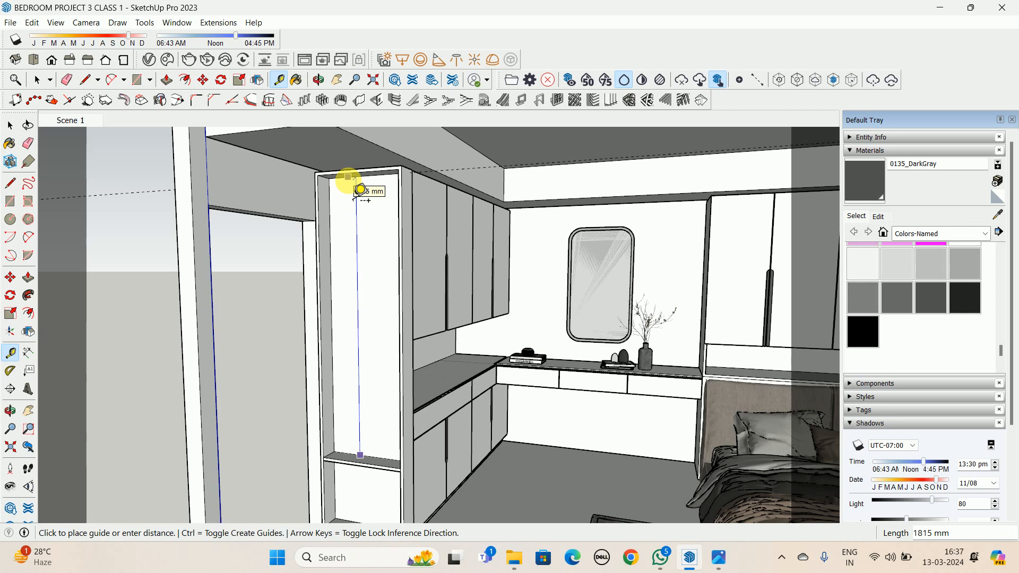
key(space)
Inspect the niche compartments above and below the shelf to judge the spacing for more shelves
scroll(334, 357, down, 1)
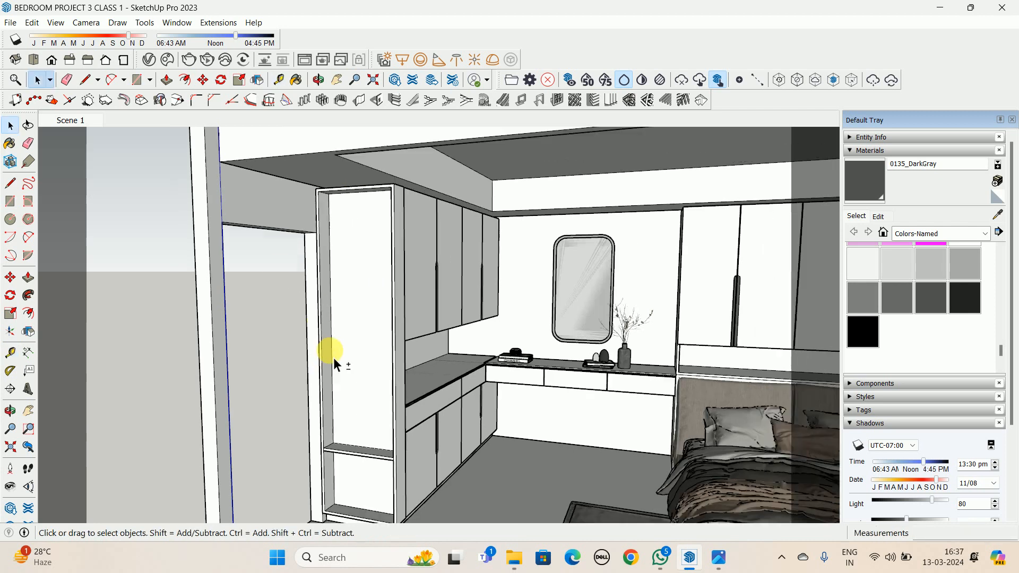
shift+middle_drag(334, 358, 343, 287)
scroll(364, 400, up, 2)
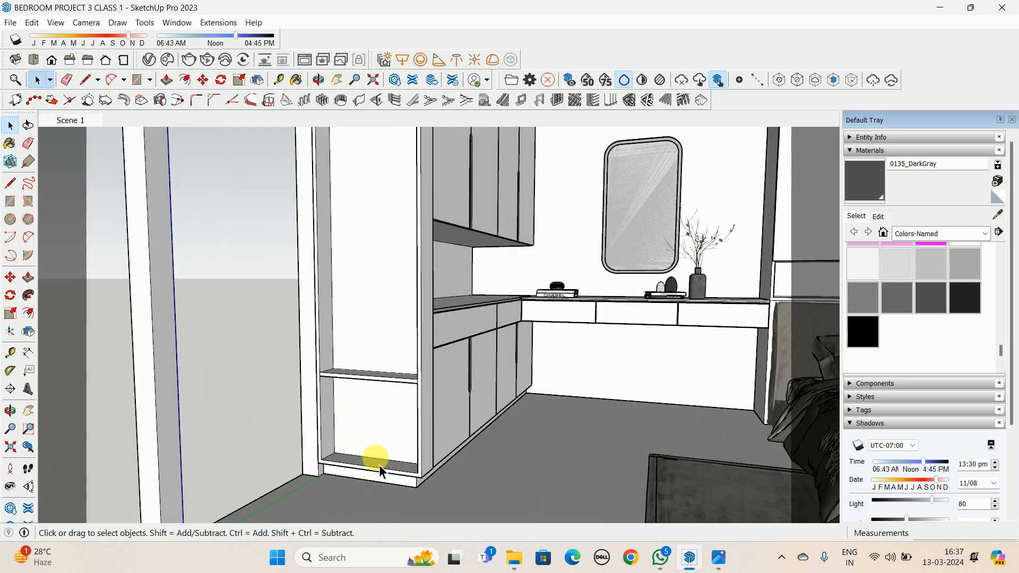
shift+middle_drag(369, 423, 374, 447)
scroll(374, 447, down, 2)
shift+middle_drag(337, 202, 343, 226)
scroll(343, 226, up, 1)
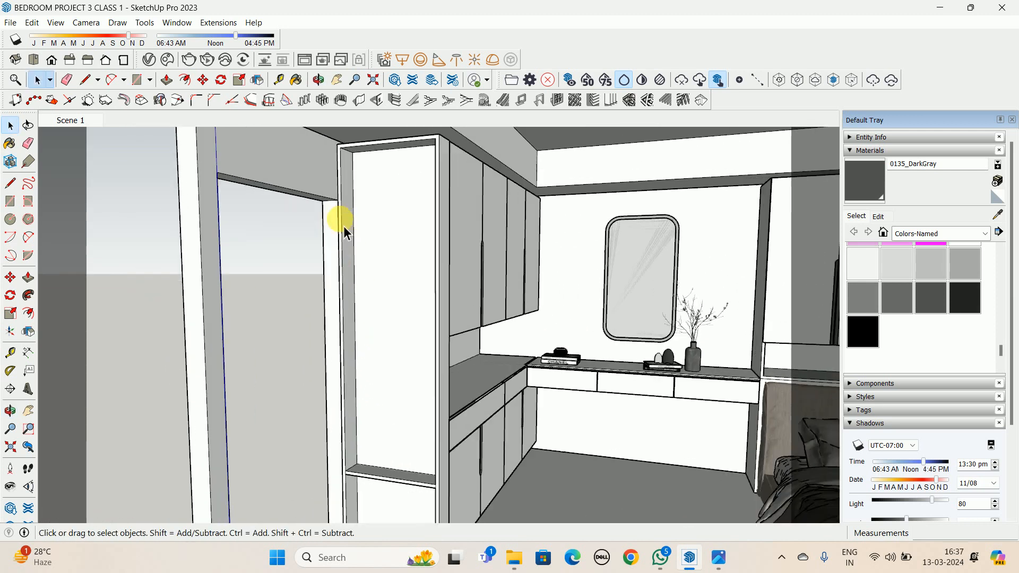
scroll(345, 229, up, 1)
scroll(351, 268, down, 2)
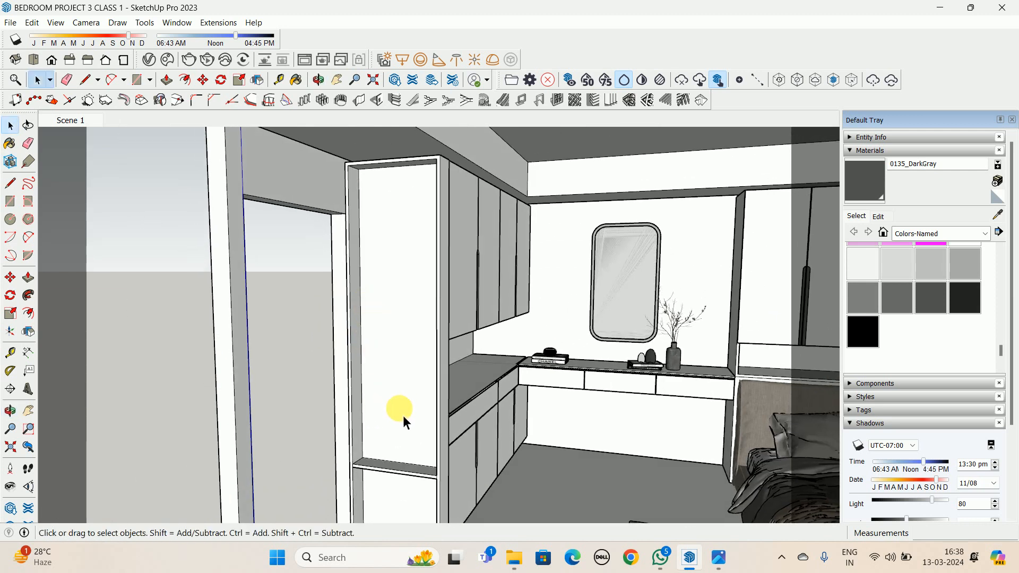
Open the carcass group and copy the lower shelf's top face straight up by 1200 mm
scroll(386, 470, up, 2)
triple_click(386, 469)
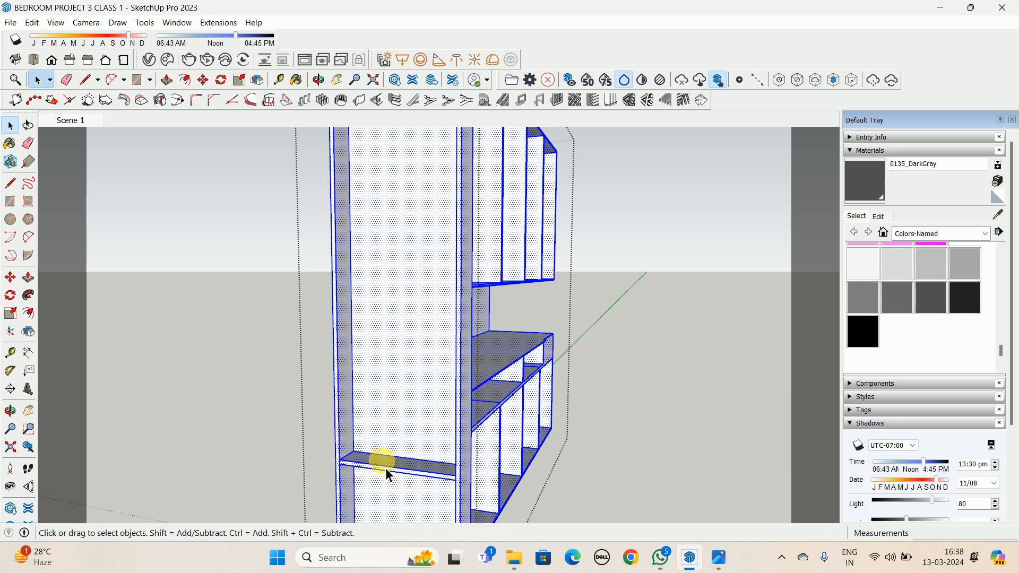
click(386, 468)
key(m)
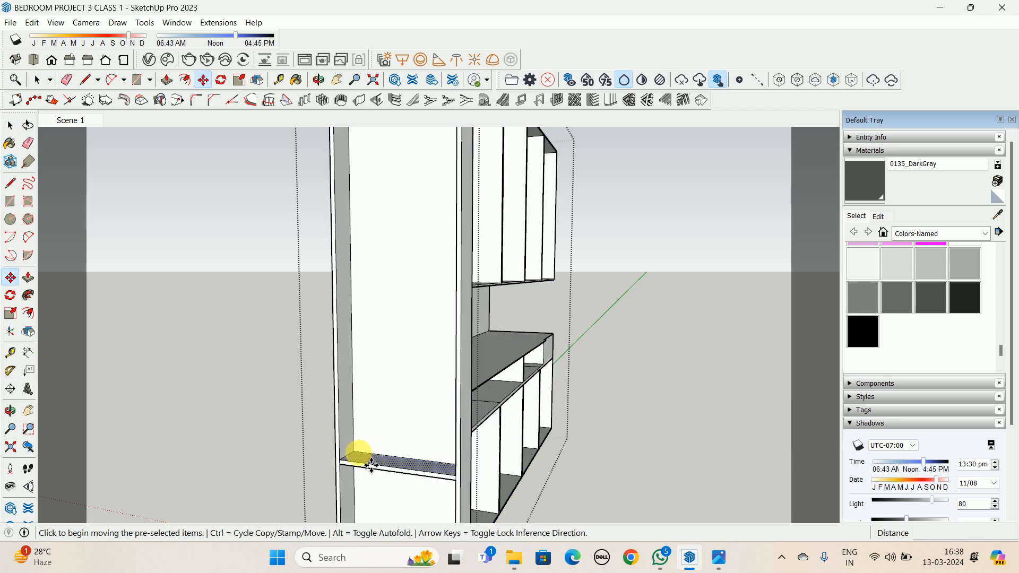
click(354, 452)
key(ctrl)
scroll(352, 329, down, 2)
shift+middle_drag(354, 311, 353, 365)
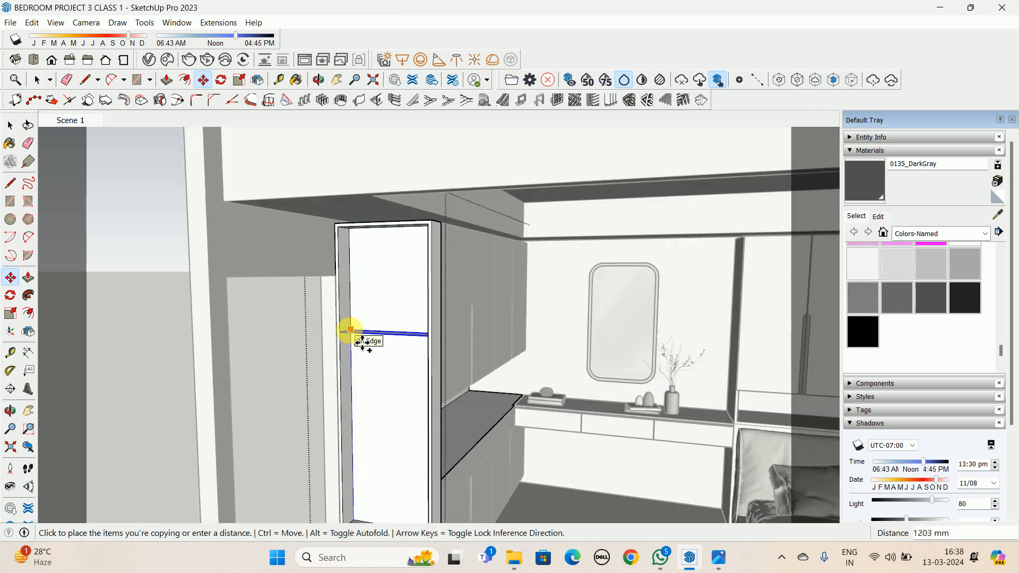
scroll(361, 334, up, 2)
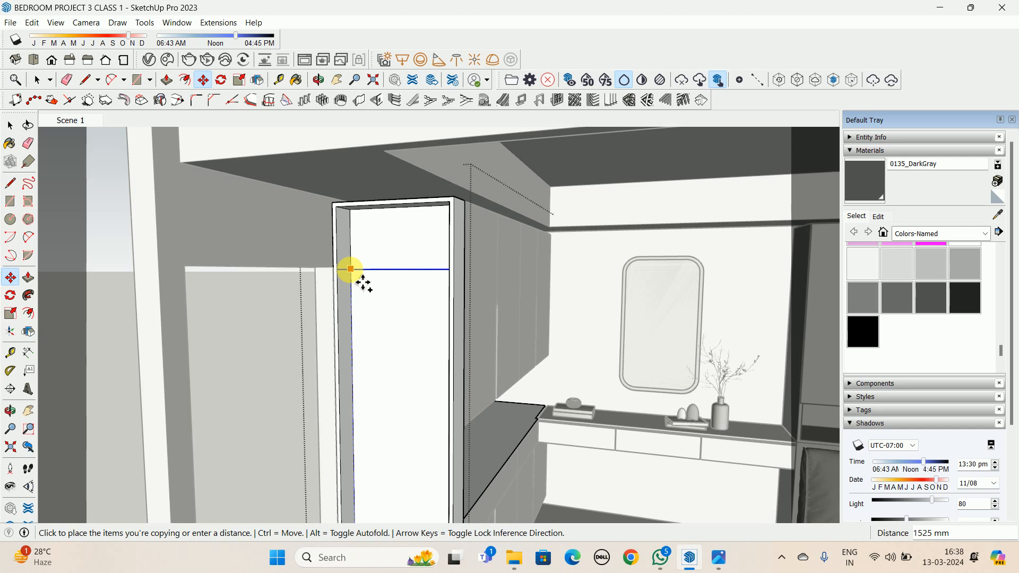
text(1200)
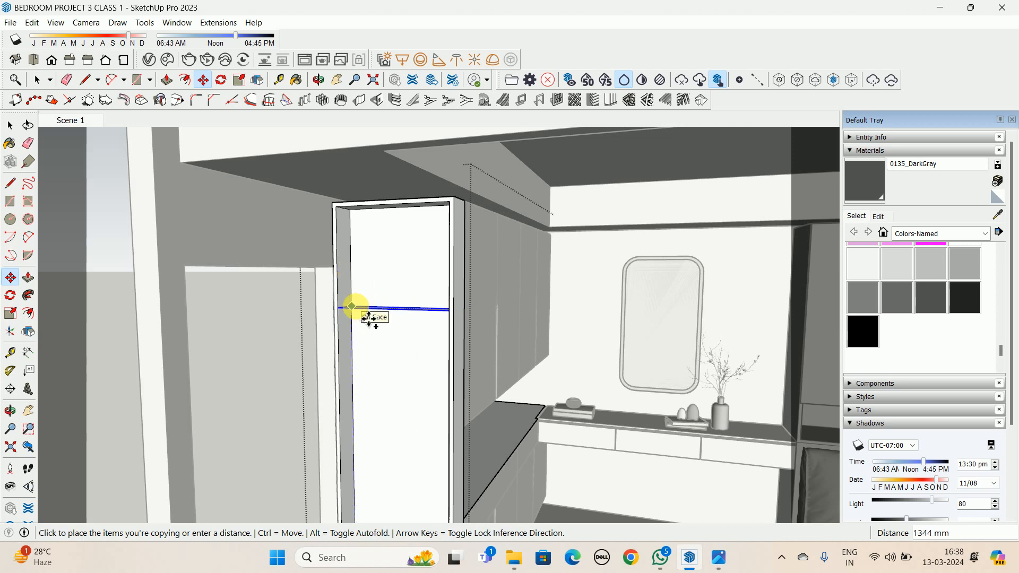
text(1200)
key(Return)
key(space)
Extrude the copied face upward with Push/Pull to form a second thin shelf in the niche
scroll(358, 367, up, 3)
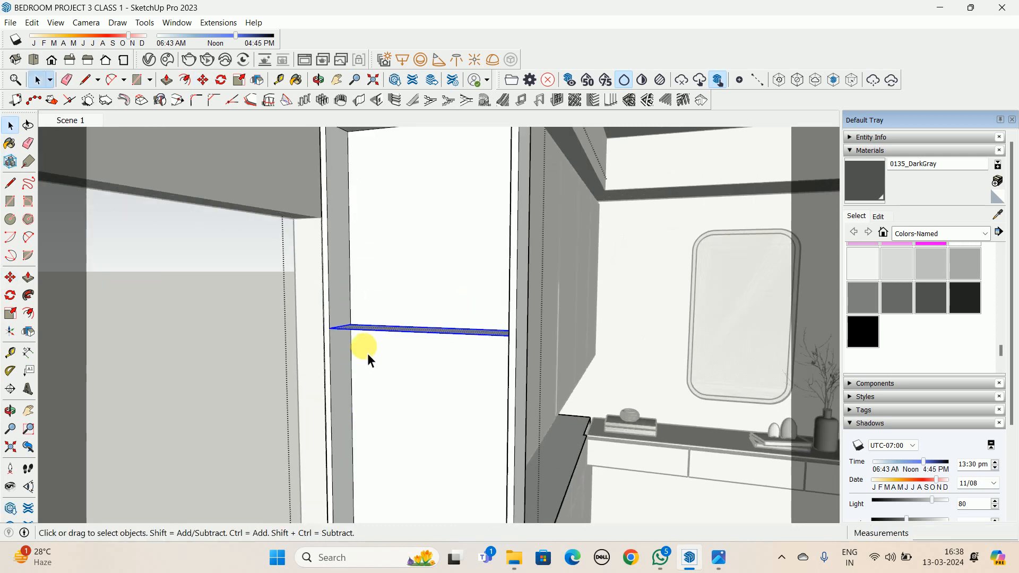
key(p)
scroll(372, 316, up, 1)
middle_drag(324, 388, 355, 230)
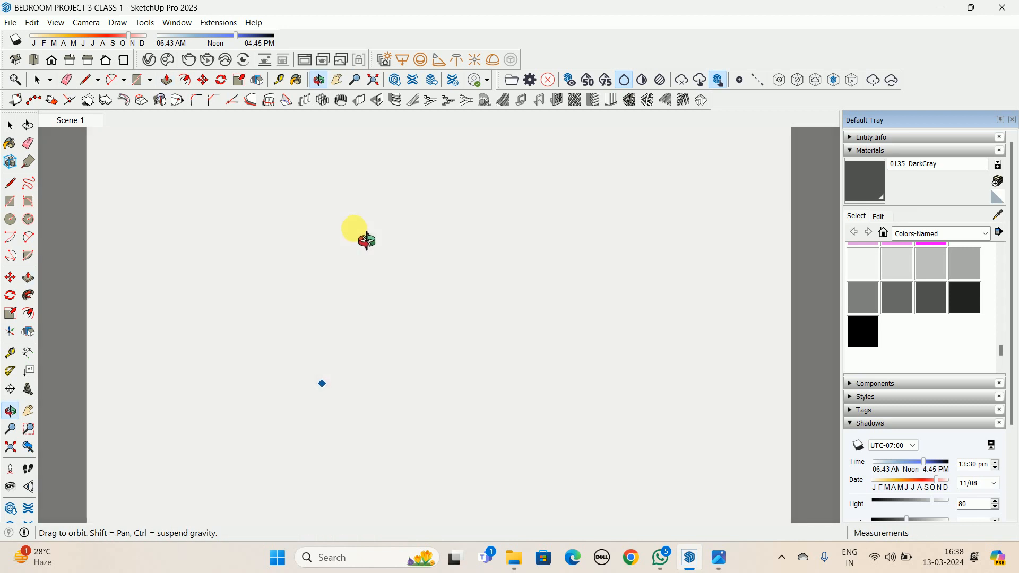
click(11, 447)
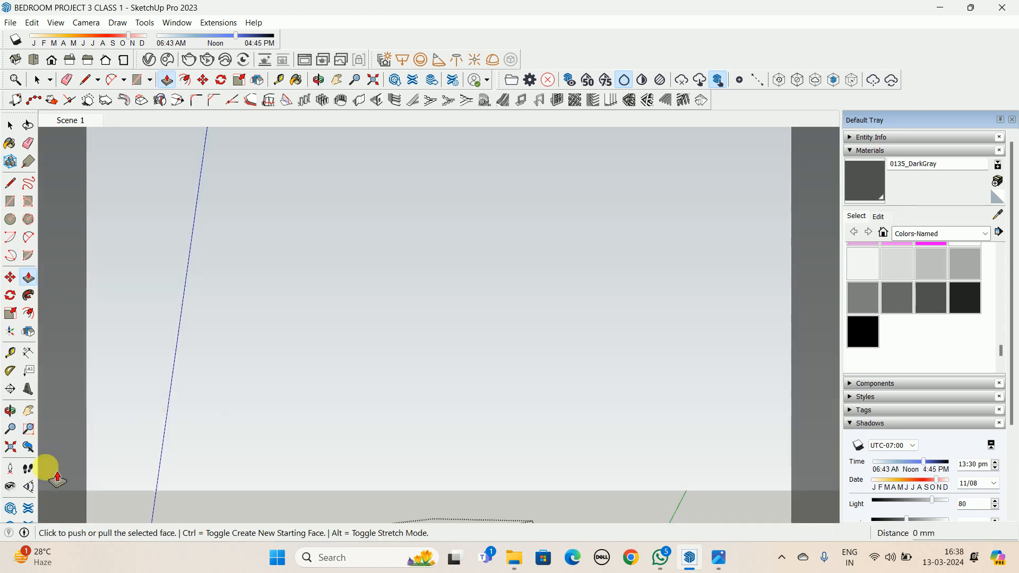
click(14, 447)
scroll(382, 319, up, 3)
key(o)
key(p)
scroll(406, 255, up, 5)
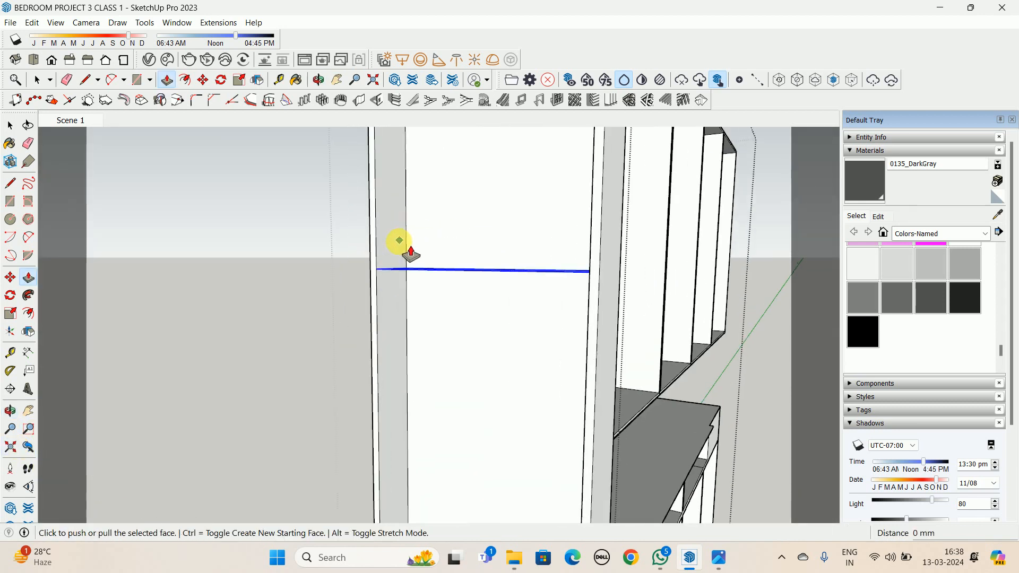
click(413, 281)
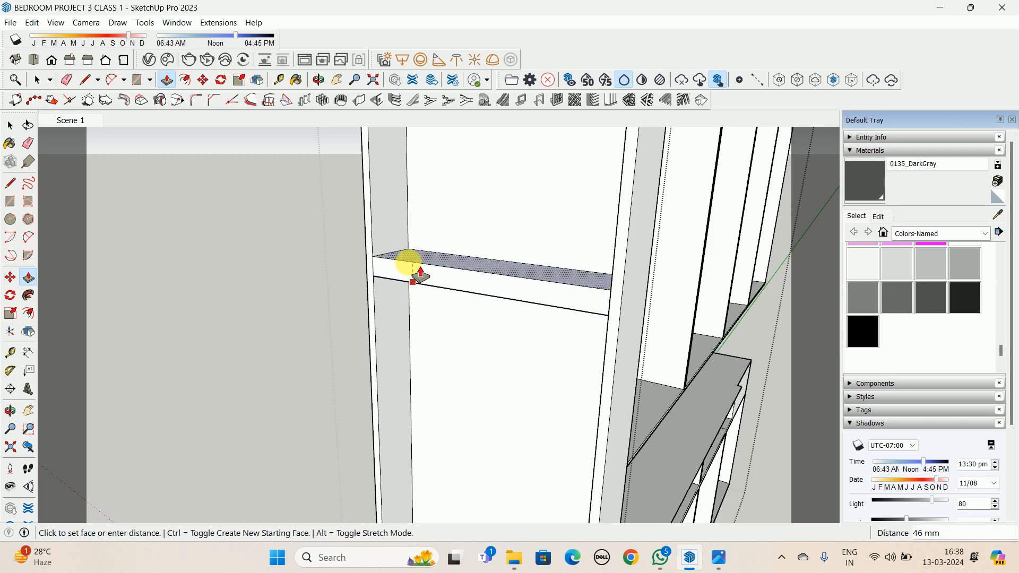
key(Return)
Measure the clear height between the second shelf and the top of the niche
middle_drag(519, 276, 555, 192)
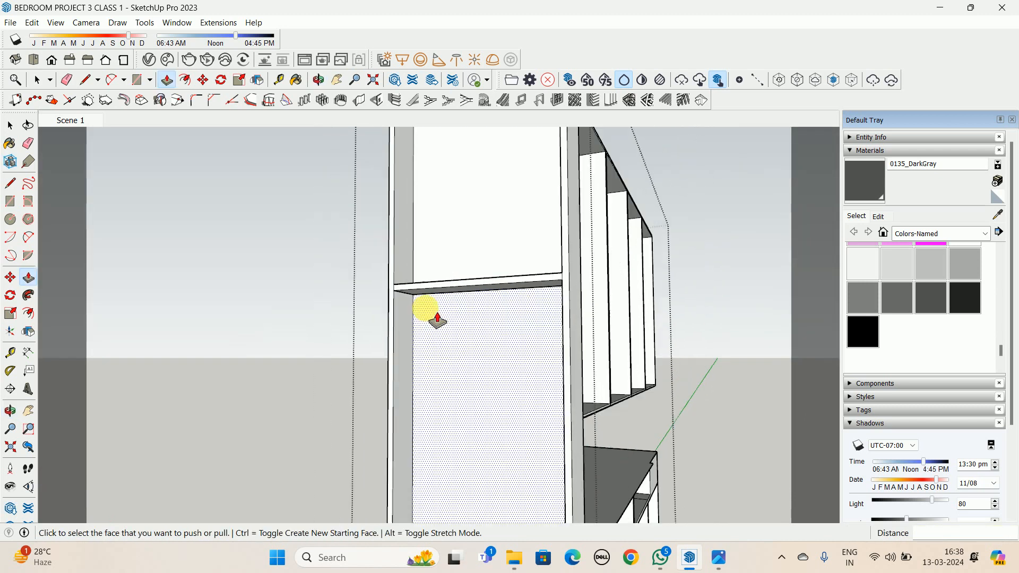
scroll(429, 310, down, 2)
shift+middle_drag(433, 271, 494, 122)
key(space)
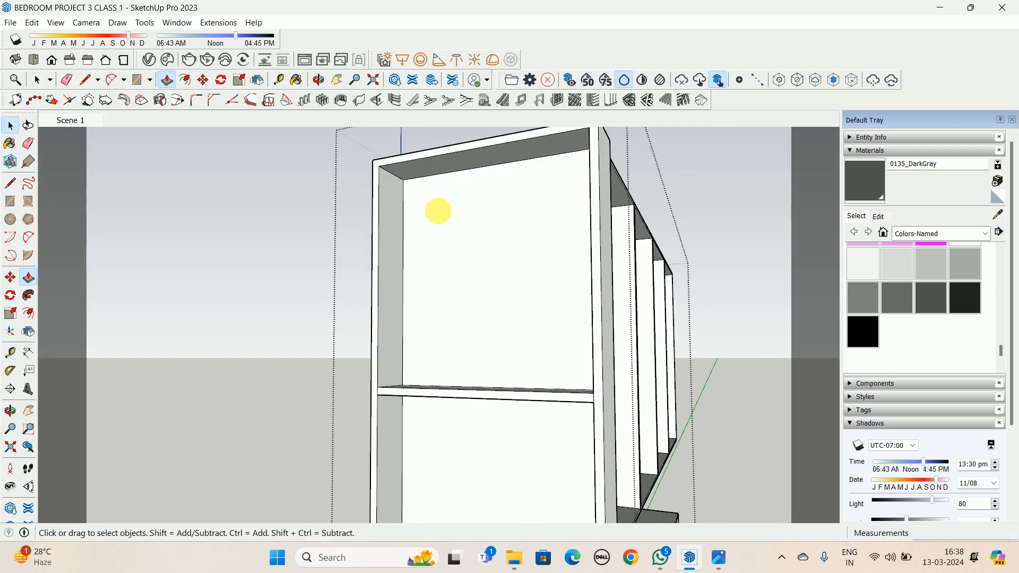
key(t)
click(444, 173)
middle_drag(463, 318, 441, 385)
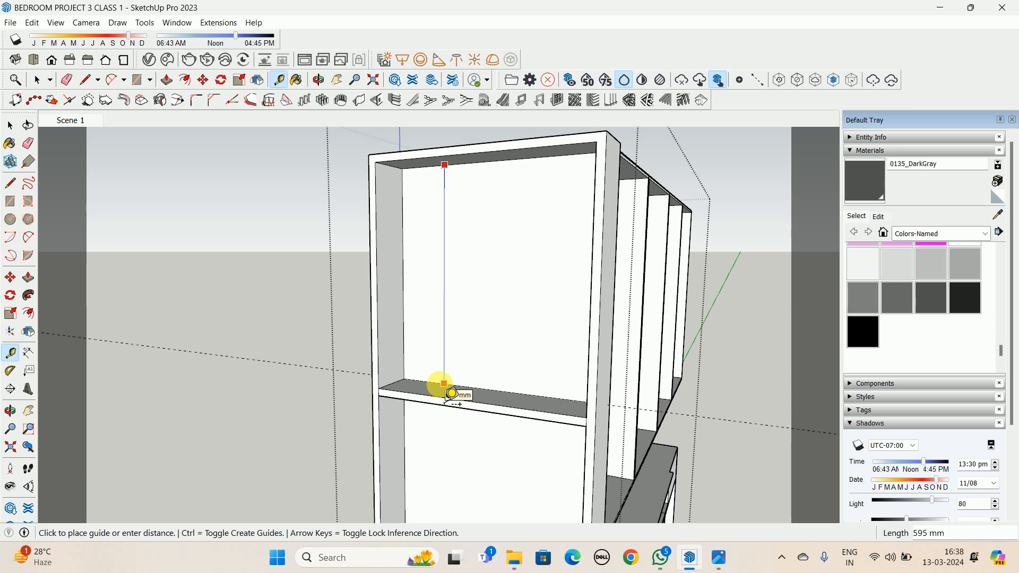
key(space)
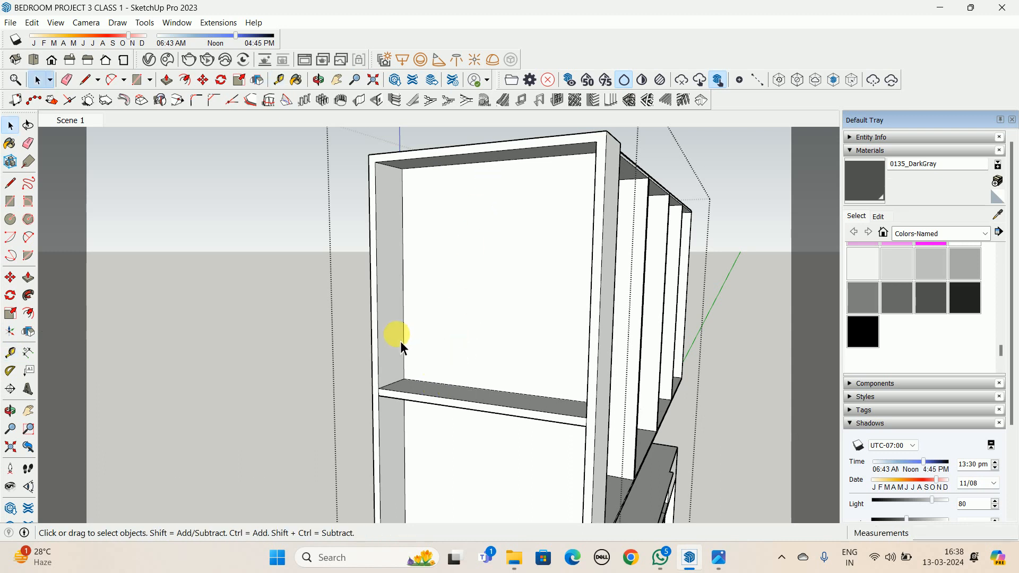
Copy the second shelf's top face straight up to about the middle of the compartment above it
middle_drag(399, 382, 483, 317)
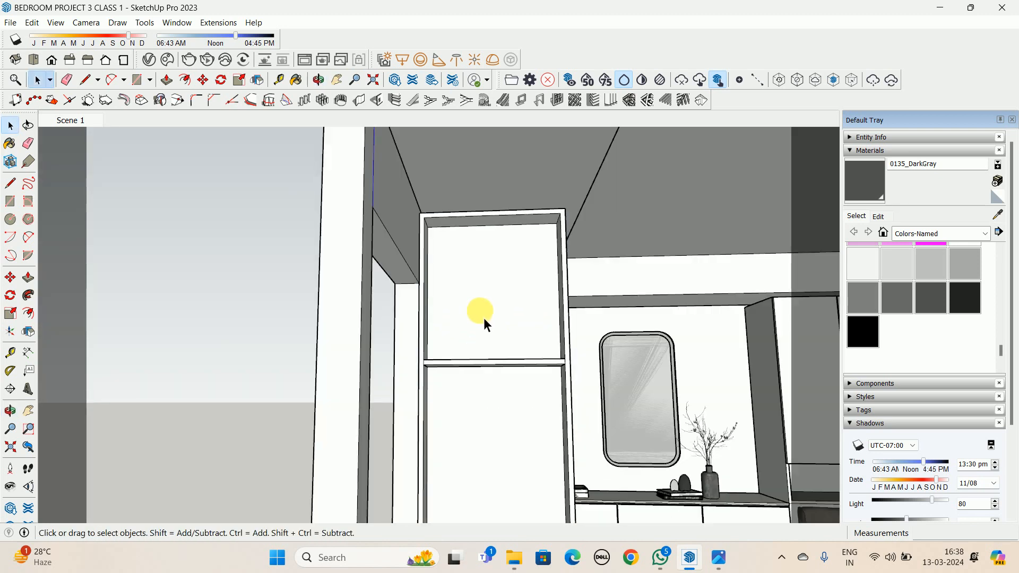
scroll(484, 326, down, 3)
middle_drag(486, 359, 441, 324)
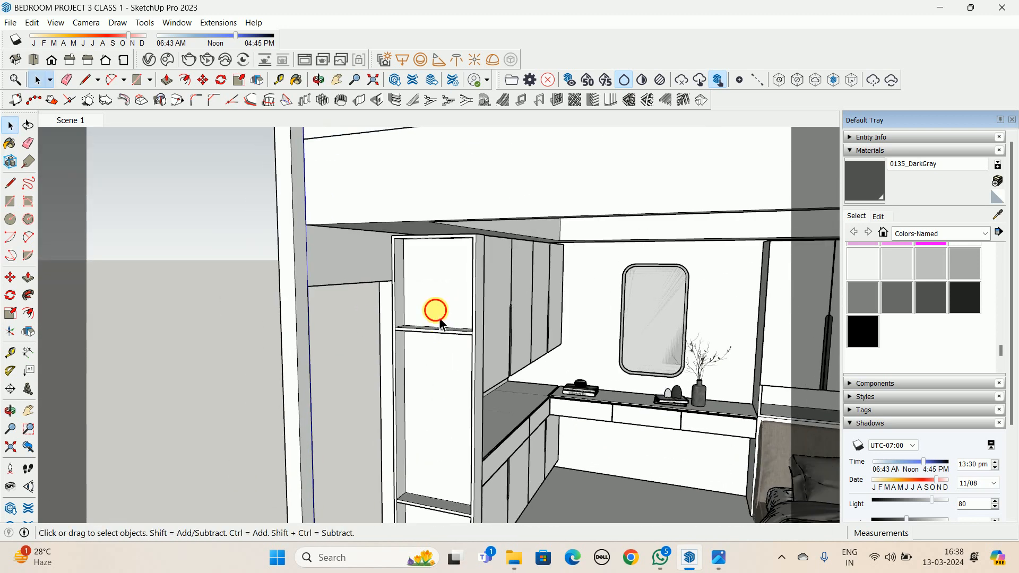
scroll(441, 324, up, 5)
key(p)
scroll(423, 331, up, 3)
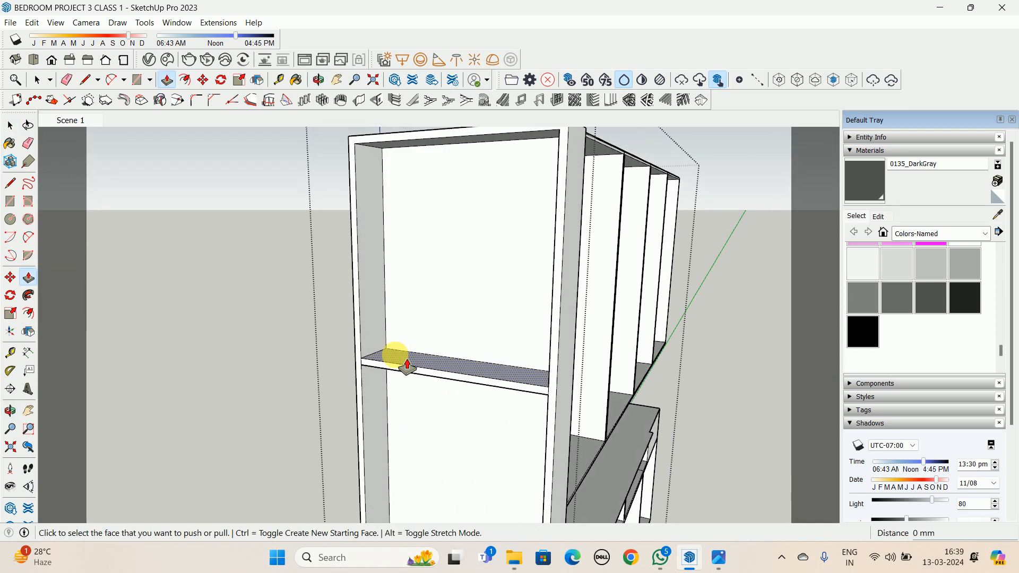
key(space)
click(402, 366)
key(m)
key(ctrl)
click(392, 349)
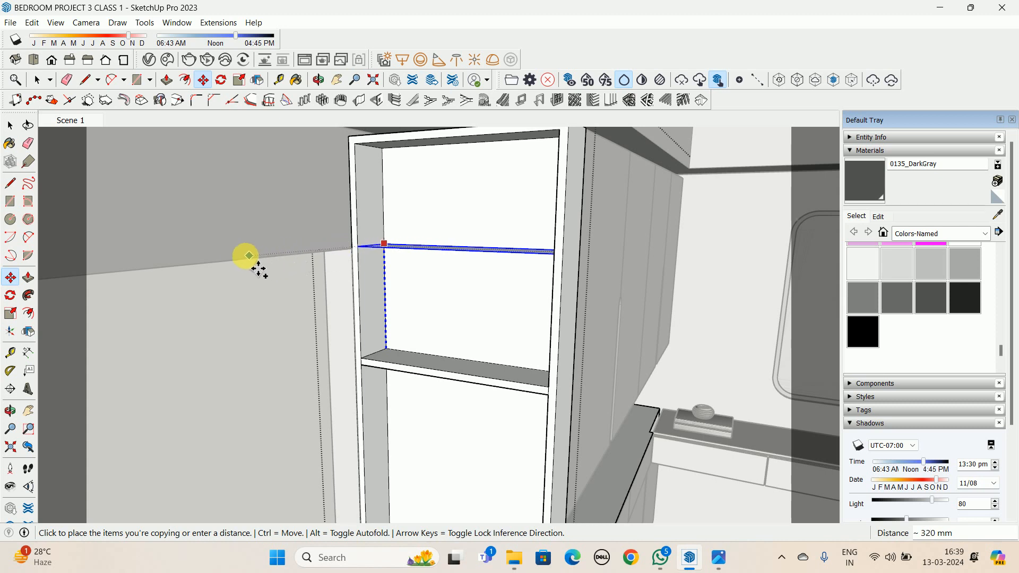
middle_drag(306, 262, 325, 405)
click(388, 184)
Extrude the uppermost copied face 20 mm with Push/Pull to form a third shelf, and leave the carcass group
key(p)
scroll(315, 390, up, 3)
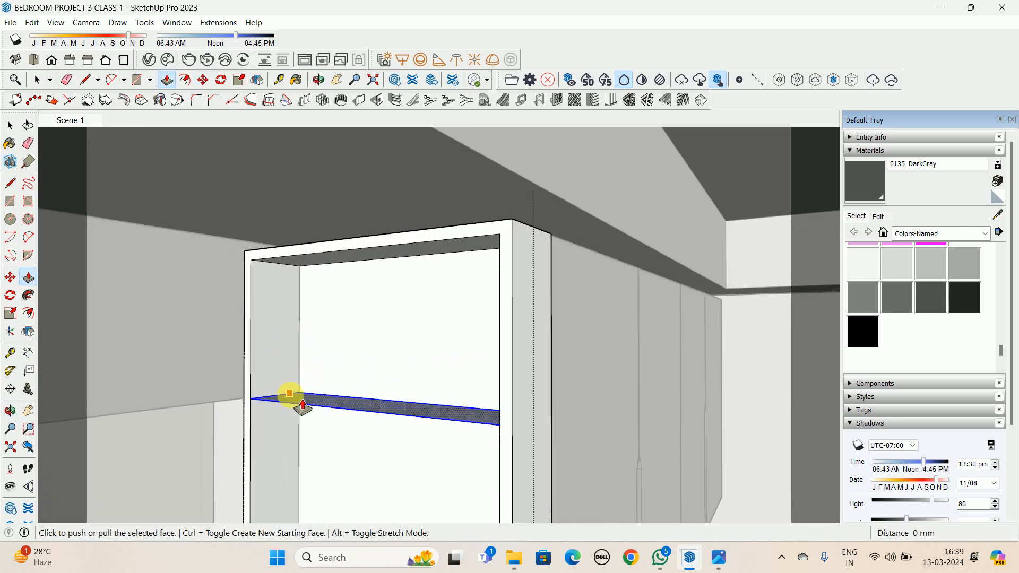
click(296, 398)
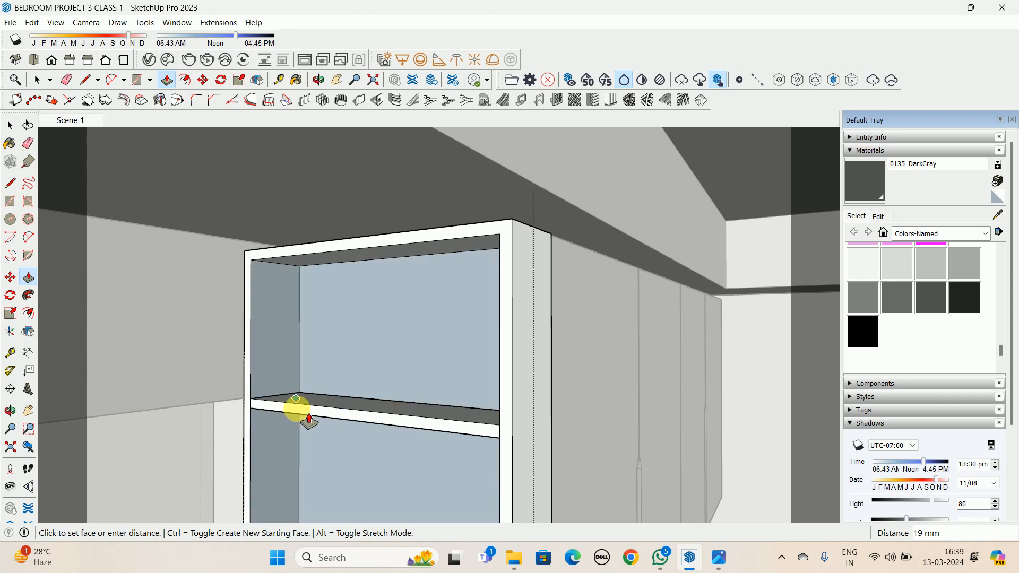
key(ctrl)
text(20)
key(Return)
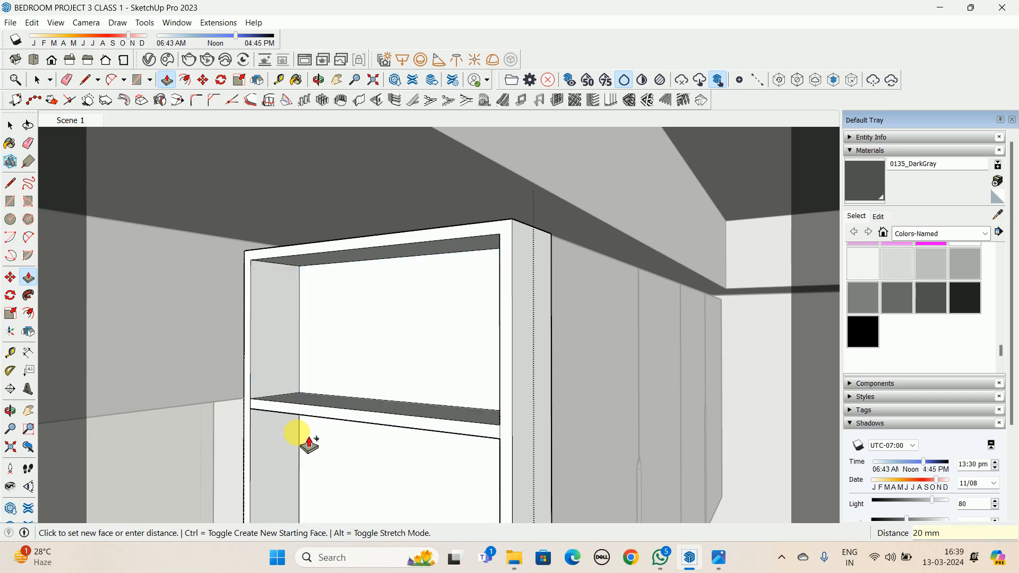
scroll(302, 432, down, 3)
middle_drag(348, 392, 366, 199)
key(space)
scroll(345, 318, down, 5)
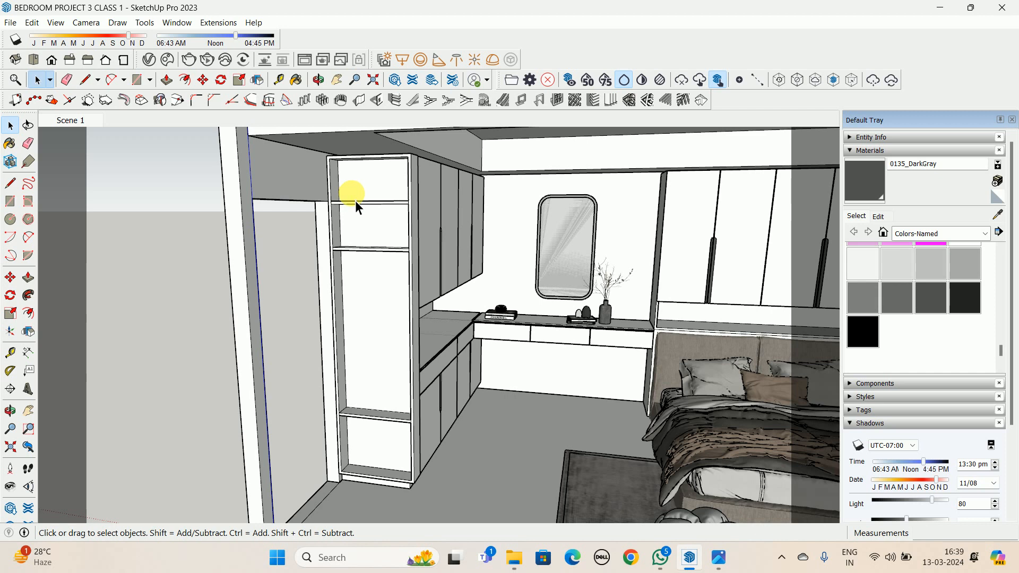
Draw a 600 mm by 2325 mm rectangle across the full front of the niche and make it a group
key(r)
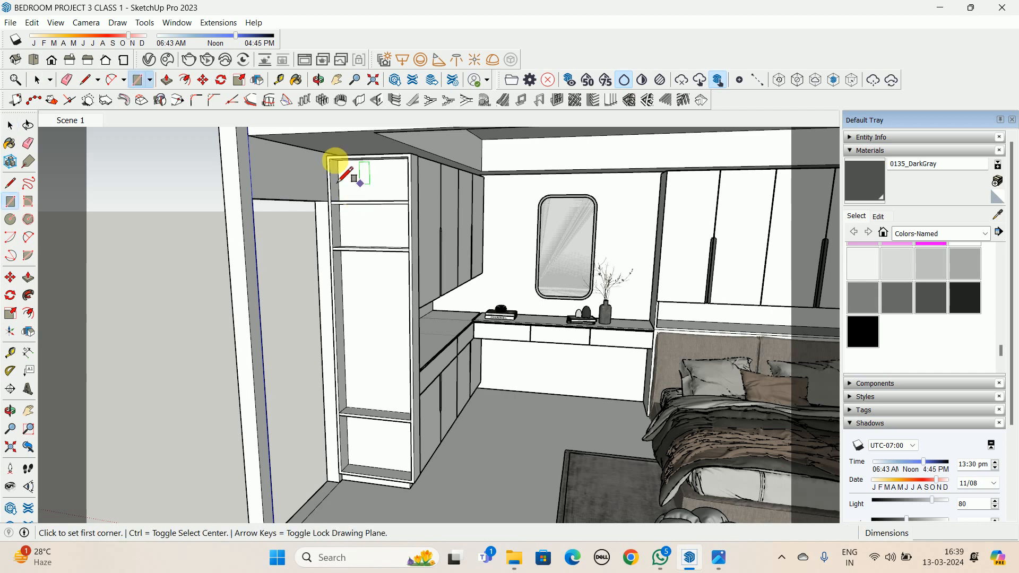
scroll(321, 164, up, 4)
key(space)
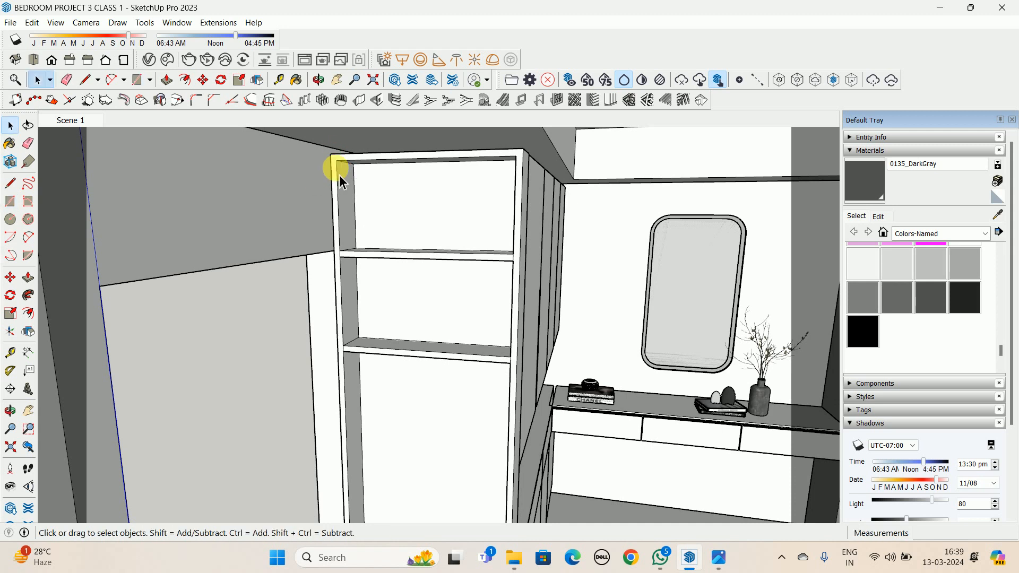
key(r)
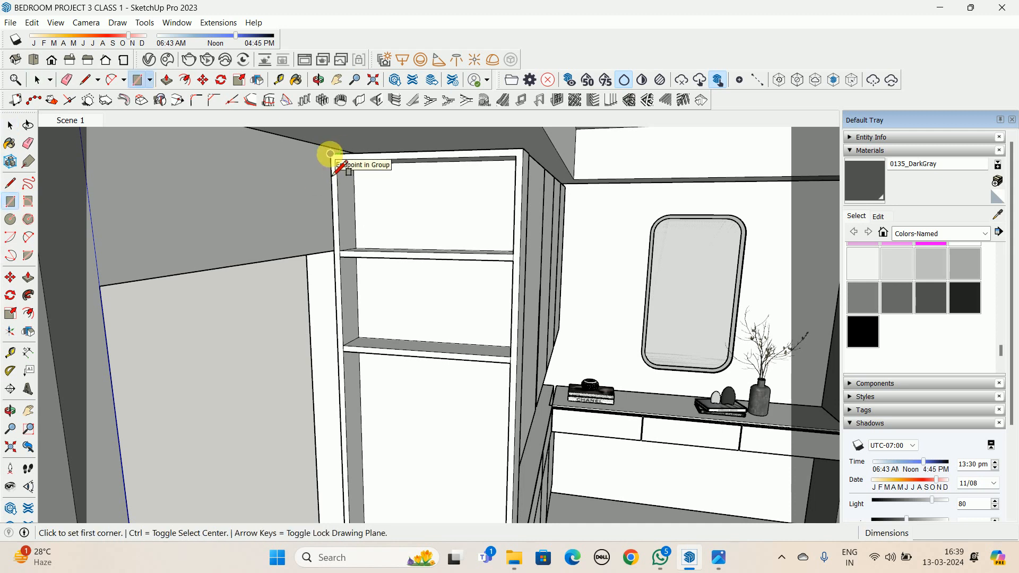
click(330, 154)
scroll(380, 289, down, 5)
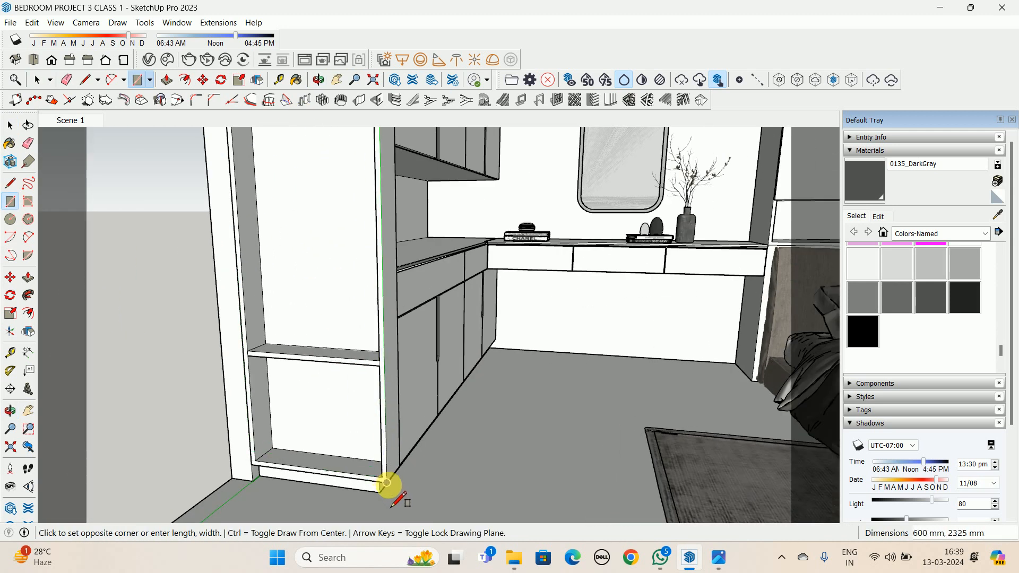
click(386, 483)
key(space)
right_click(338, 423)
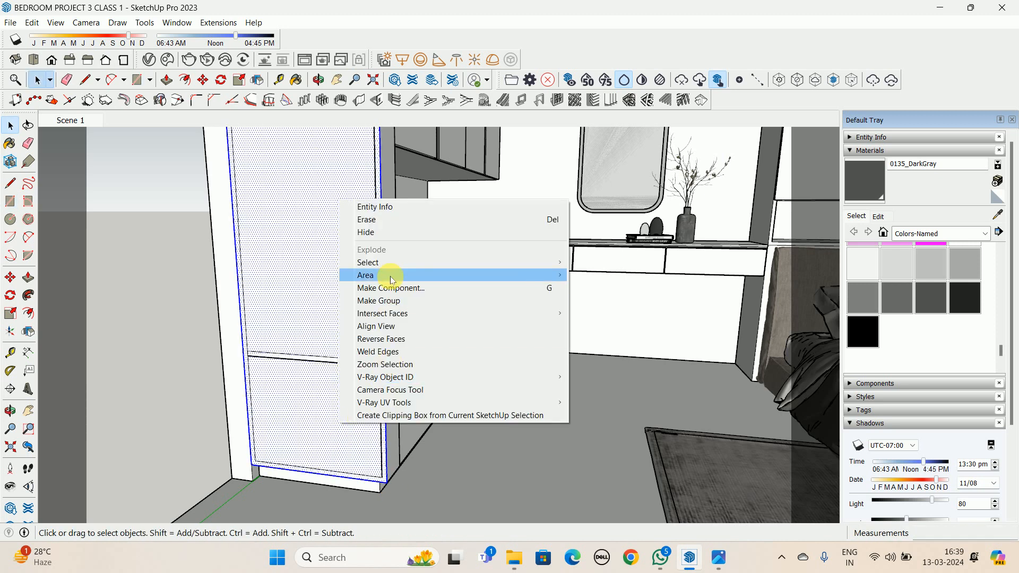
click(388, 301)
Open the new rectangle group and extrude its face outward by 20 mm
double_click(286, 271)
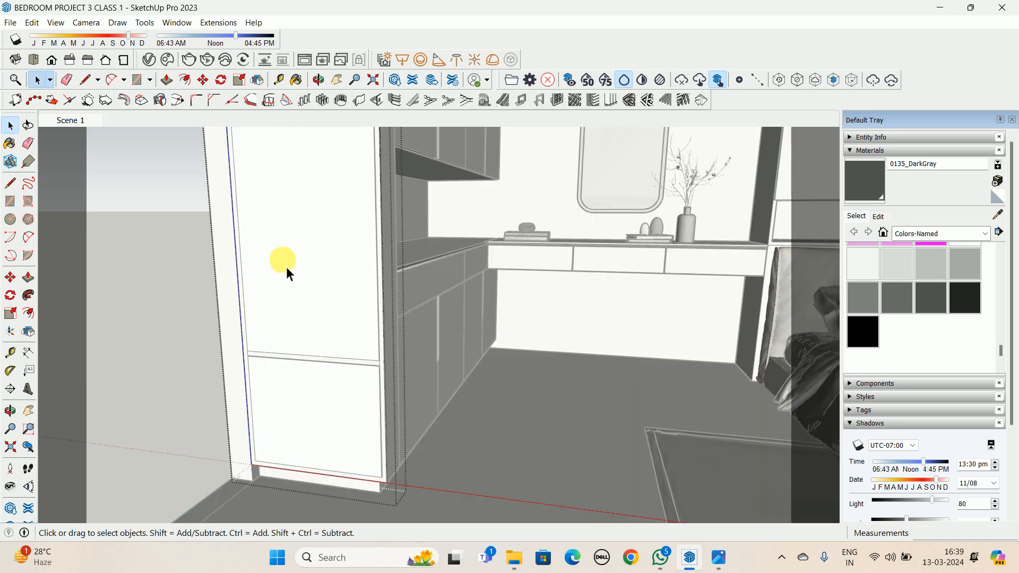
key(p)
click(315, 286)
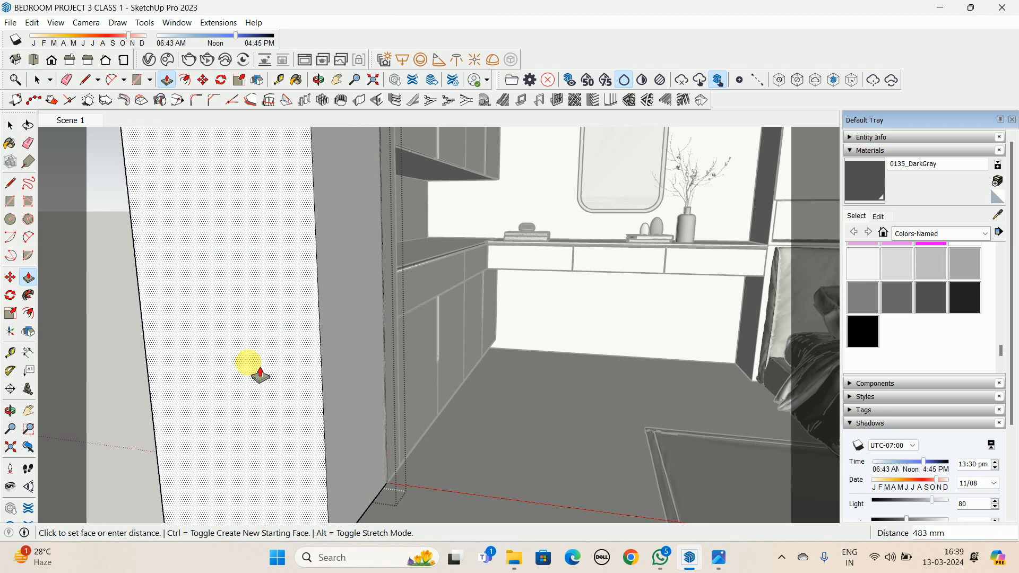
text(20)
key(Return)
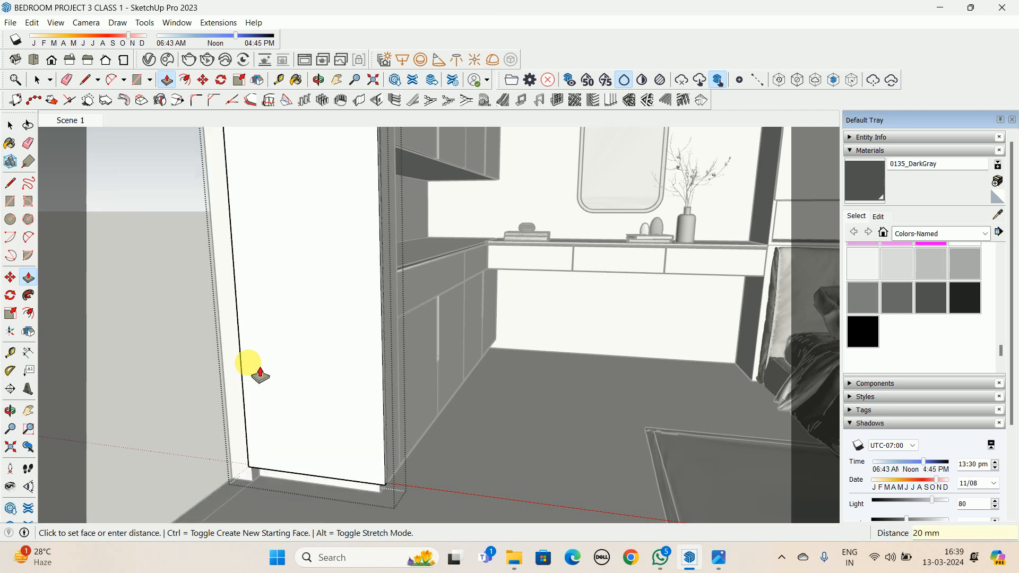
Offset the front panel's outline inward by 25 mm to mark a border frame
key(f)
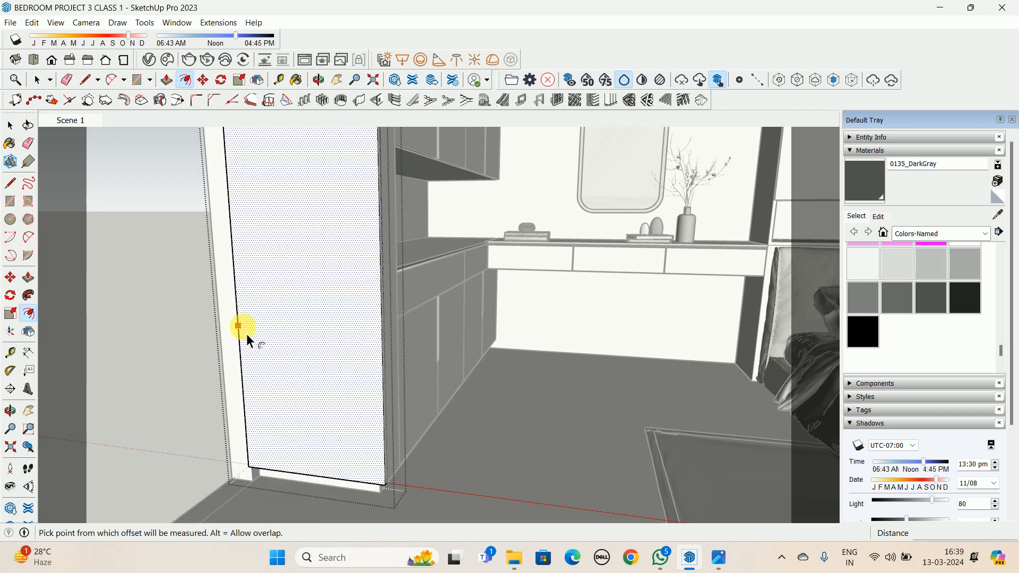
click(245, 332)
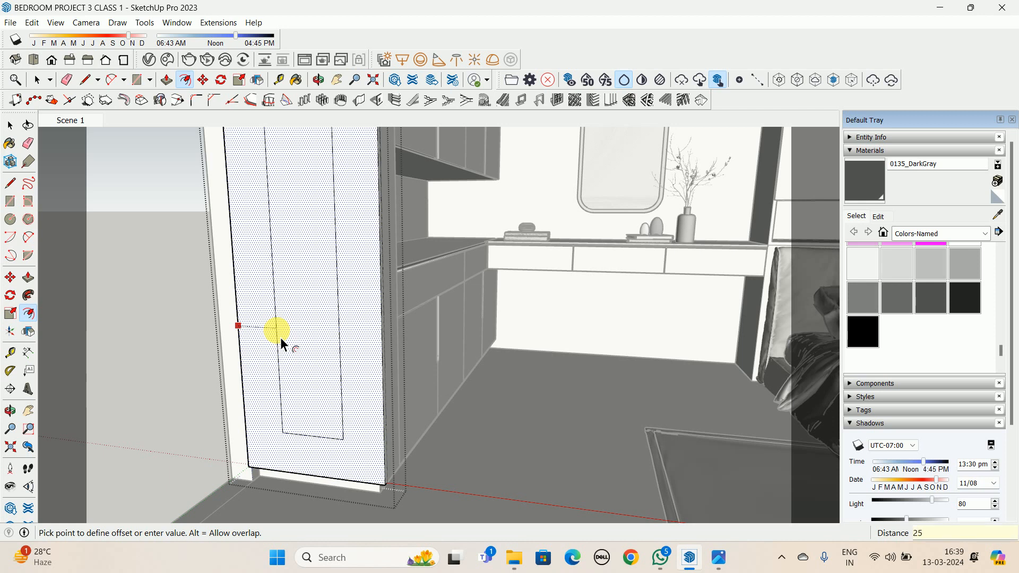
key(Escape)
key(space)
Push the inner face back 20 mm to cut the panel into an open frame, and leave the group
click(305, 359)
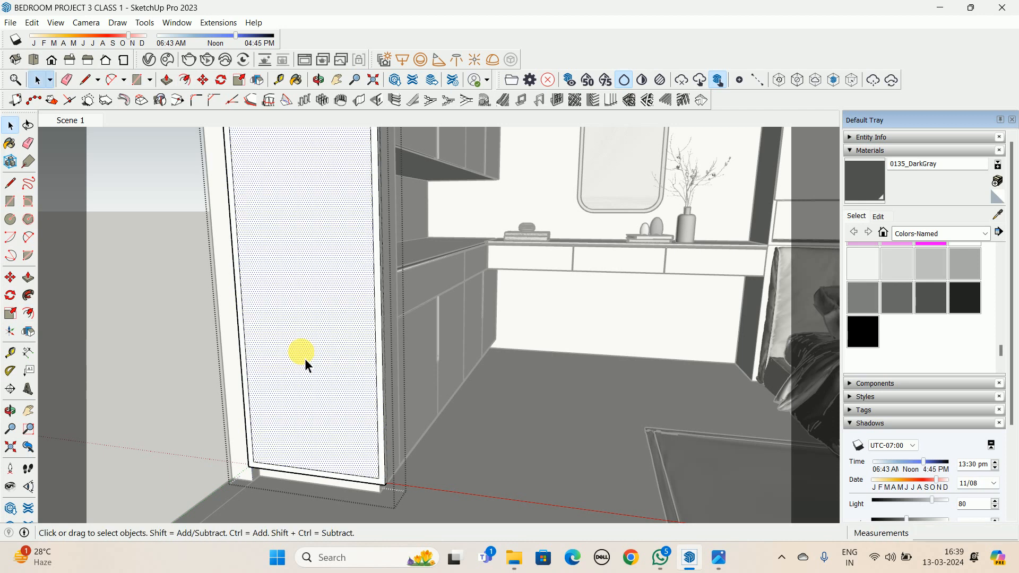
key(p)
click(295, 387)
click(325, 386)
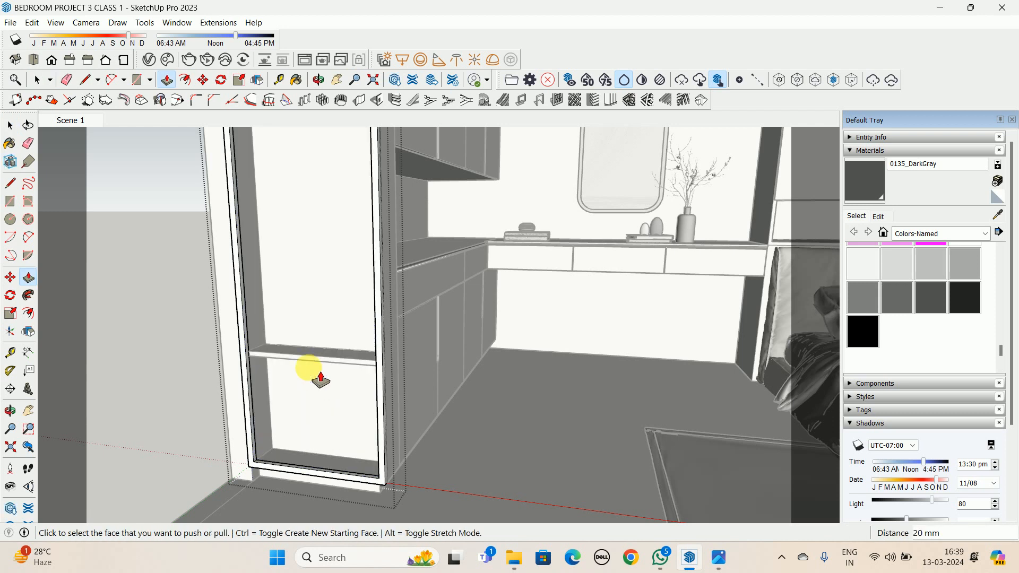
middle_drag(325, 386, 247, 345)
scroll(250, 290, down, 3)
key(space)
scroll(250, 283, up, 3)
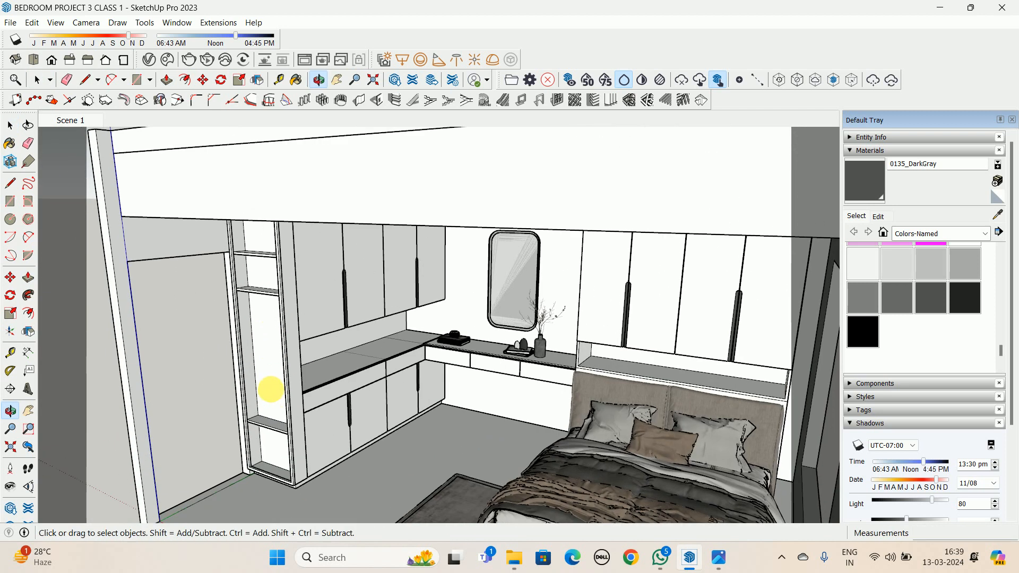
Paste the copied opening face in place inside the niche's front frame and make it a group
middle_drag(269, 391, 260, 272)
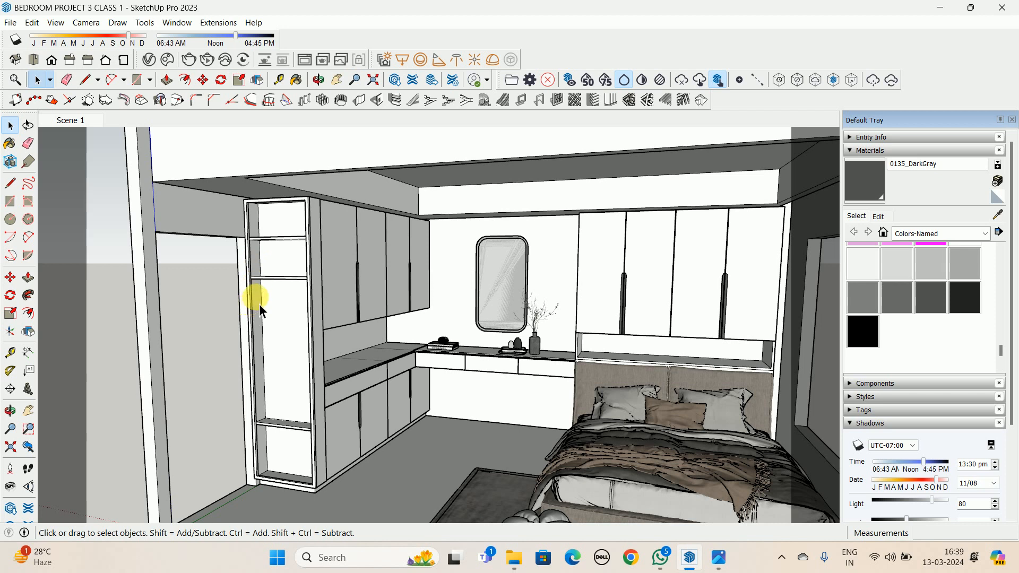
scroll(264, 249, up, 2)
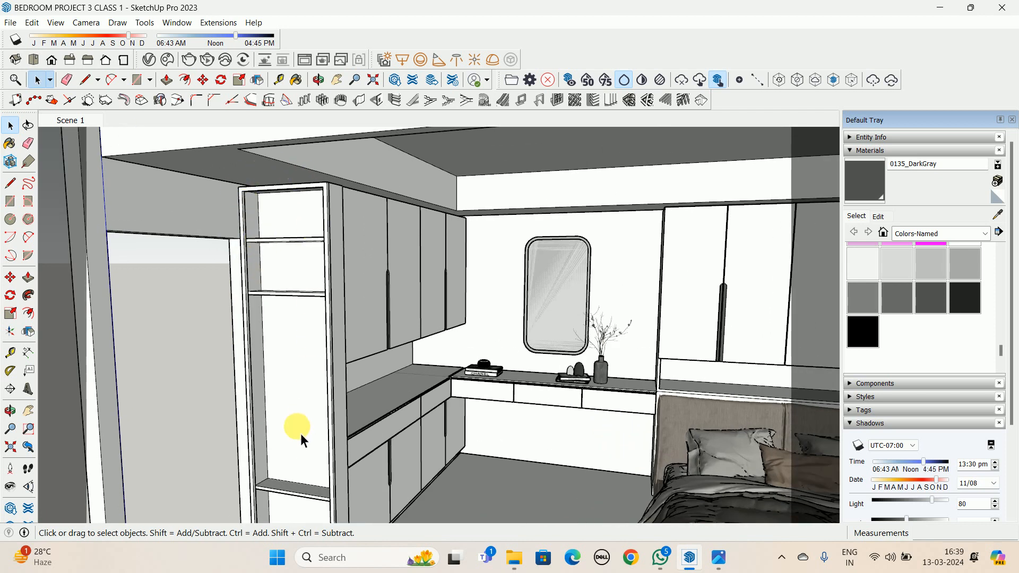
middle_drag(287, 416, 291, 413)
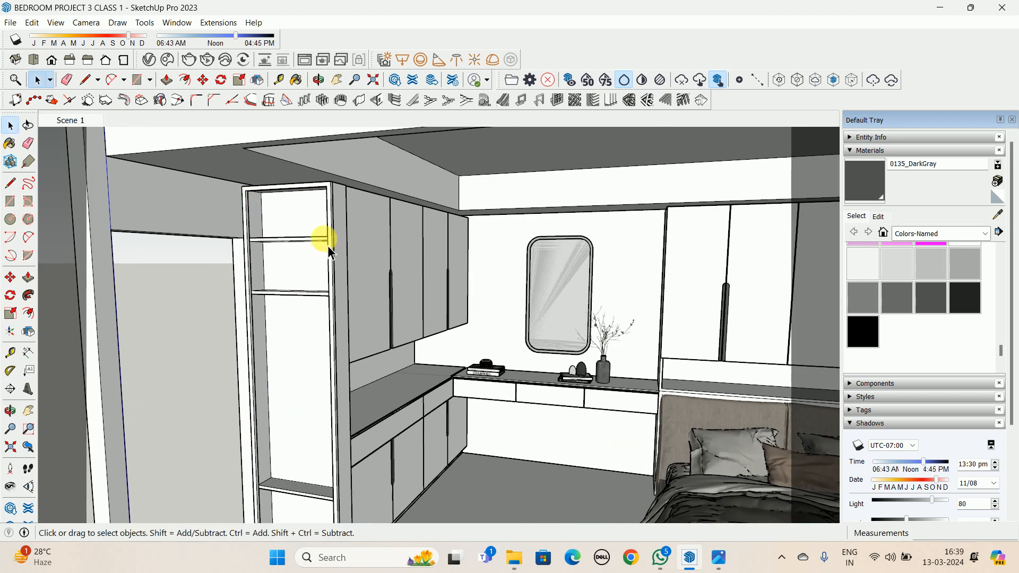
click(292, 195)
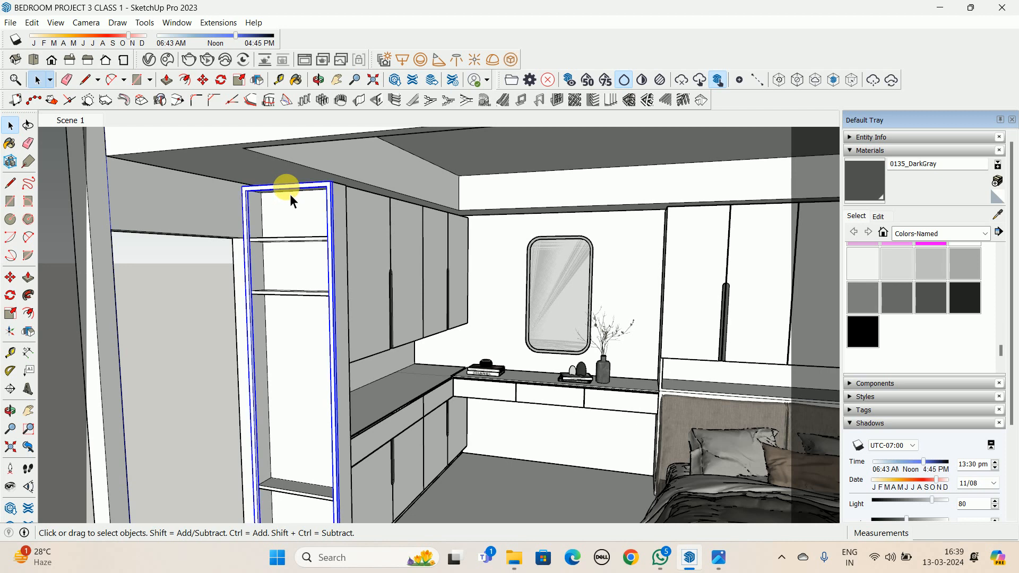
click(136, 276)
click(29, 22)
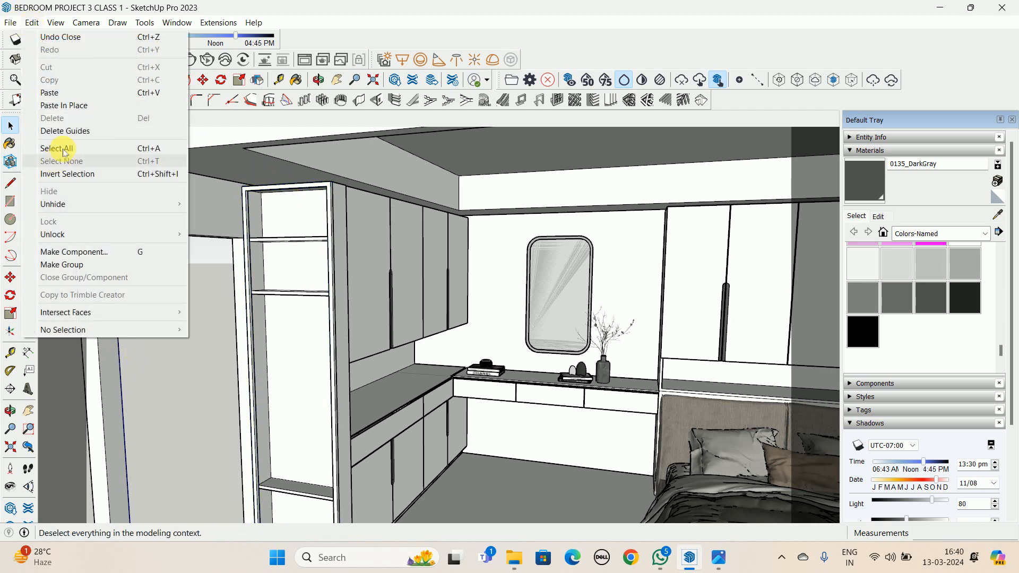
click(64, 105)
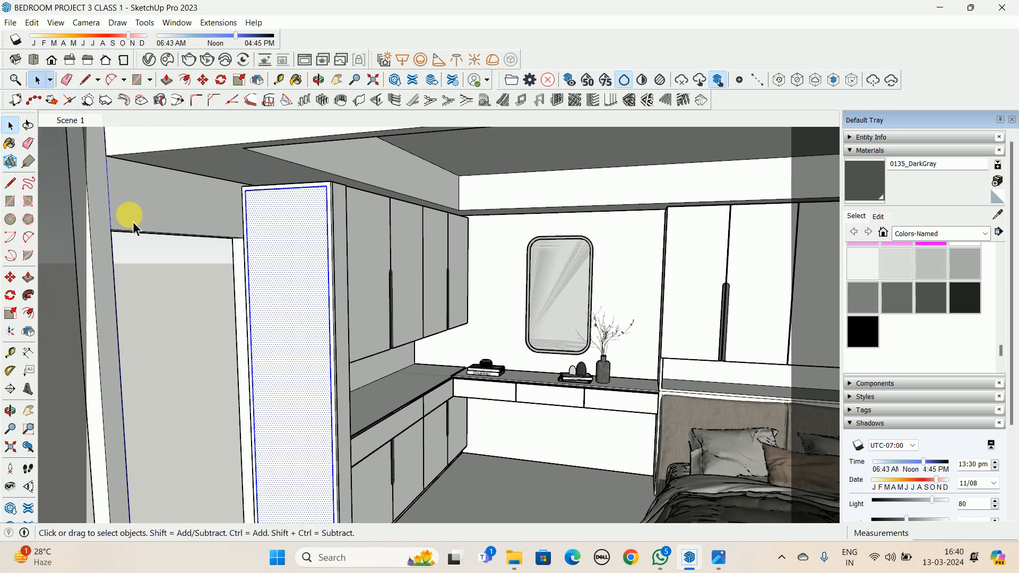
right_click(278, 259)
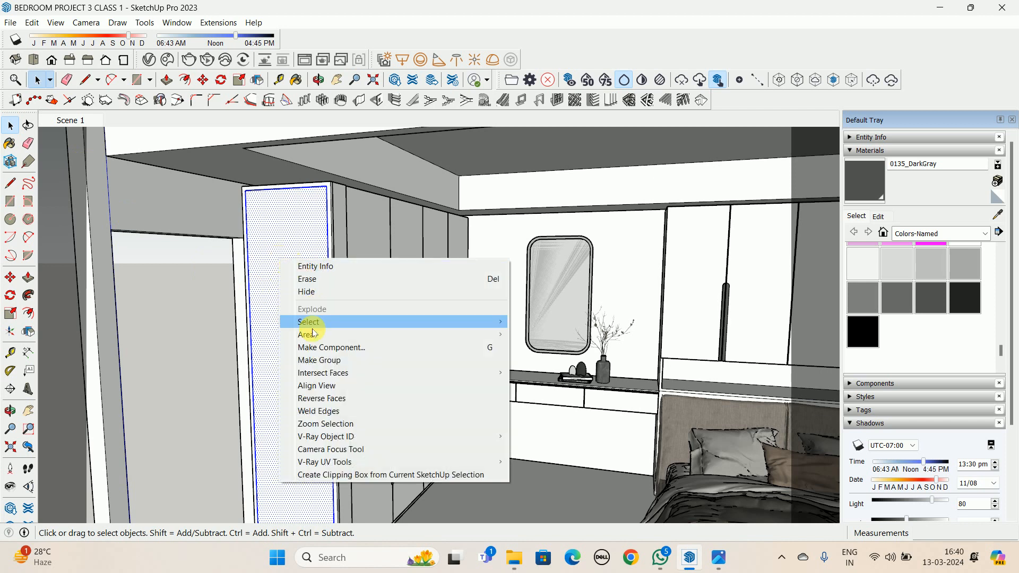
click(333, 361)
Open the new panel group, extrude its face by 12 mm, and leave the group
scroll(288, 259, up, 2)
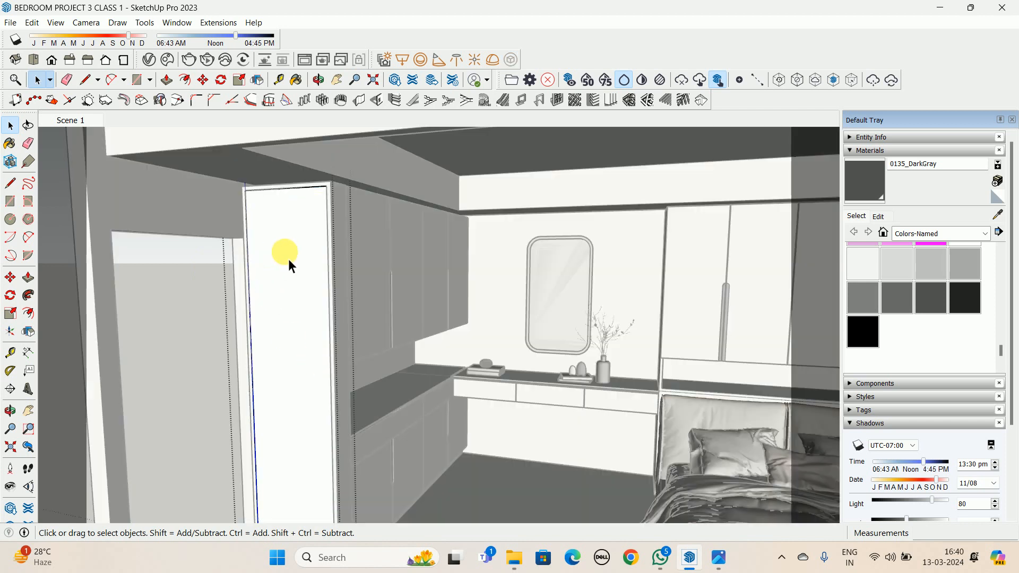
middle_drag(288, 259, 272, 304)
key(p)
click(263, 312)
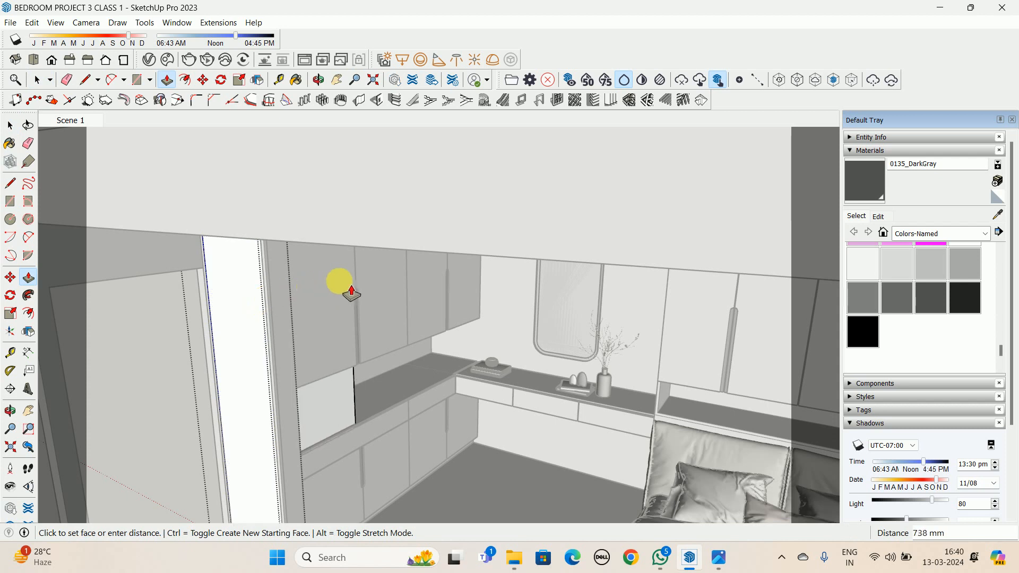
key(Return)
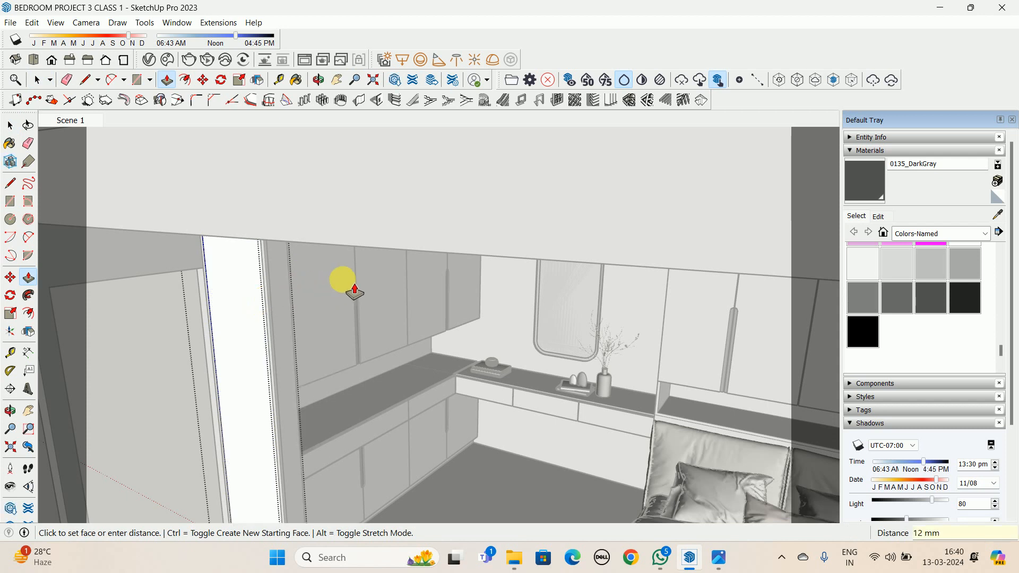
key(space)
click(343, 282)
Move the panel 6 mm inward from its lower corner so it sits recessed in the frame
middle_drag(282, 368, 304, 215)
scroll(271, 420, up, 5)
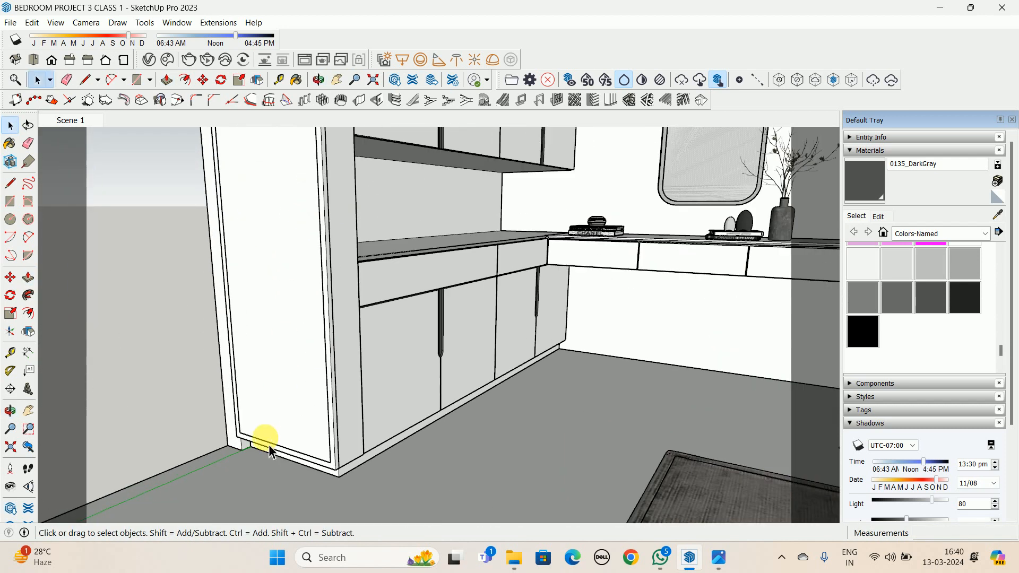
click(267, 434)
scroll(266, 434, up, 2)
middle_drag(265, 433, 240, 439)
key(m)
scroll(249, 441, up, 2)
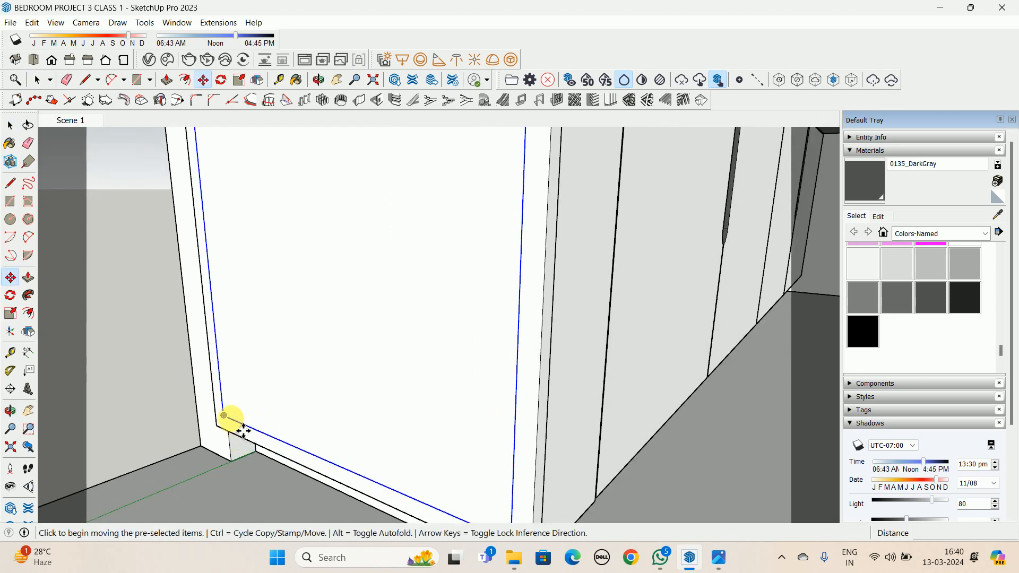
click(238, 430)
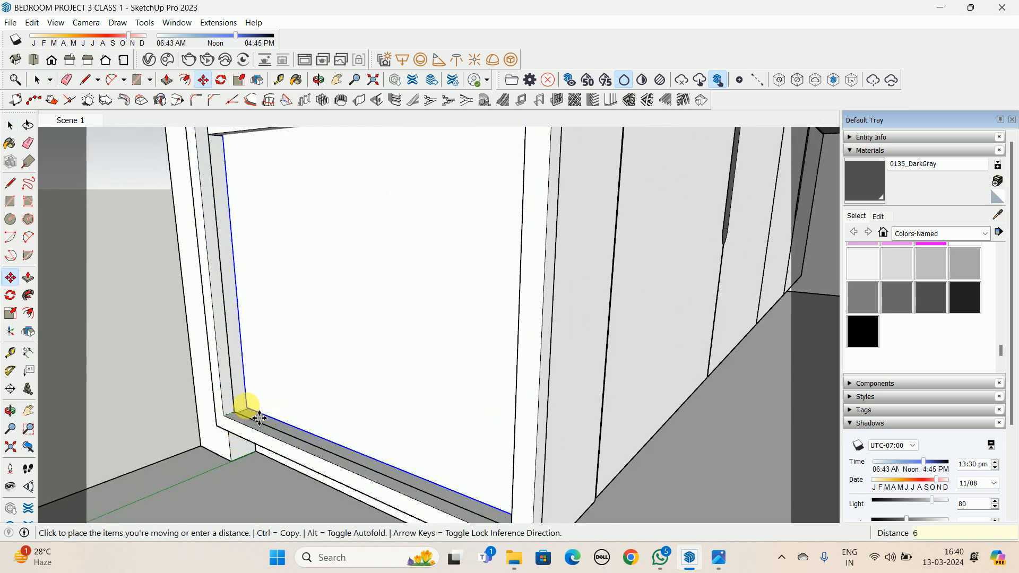
key(Return)
key(space)
scroll(250, 417, down, 1)
click(124, 333)
Examine how the recessed panel fits in the tall niche's frame at its edges, base and top from several angles
scroll(174, 348, down, 1)
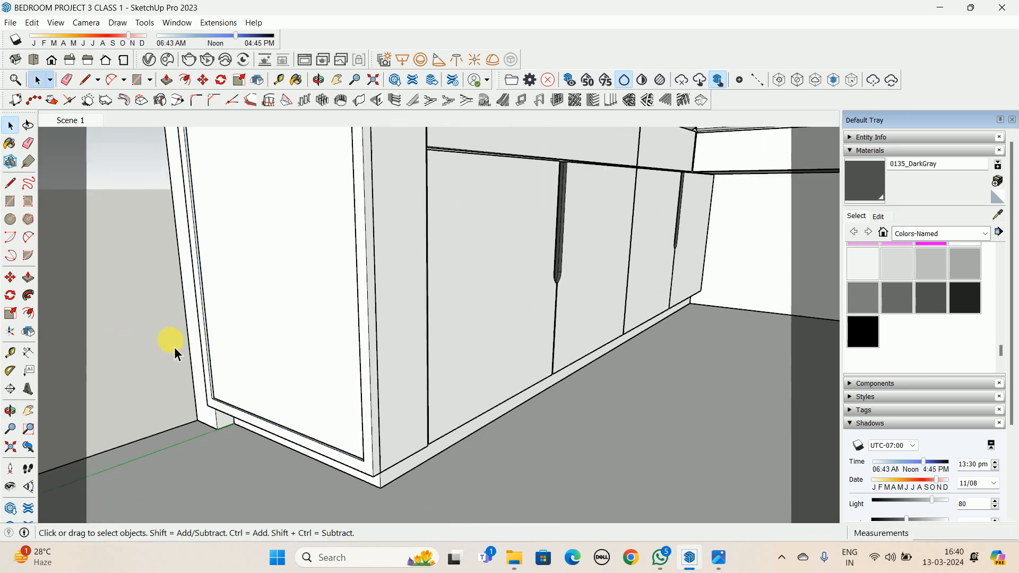
middle_drag(174, 348, 314, 427)
scroll(433, 375, down, 2)
shift+middle_drag(432, 375, 476, 543)
scroll(443, 286, down, 1)
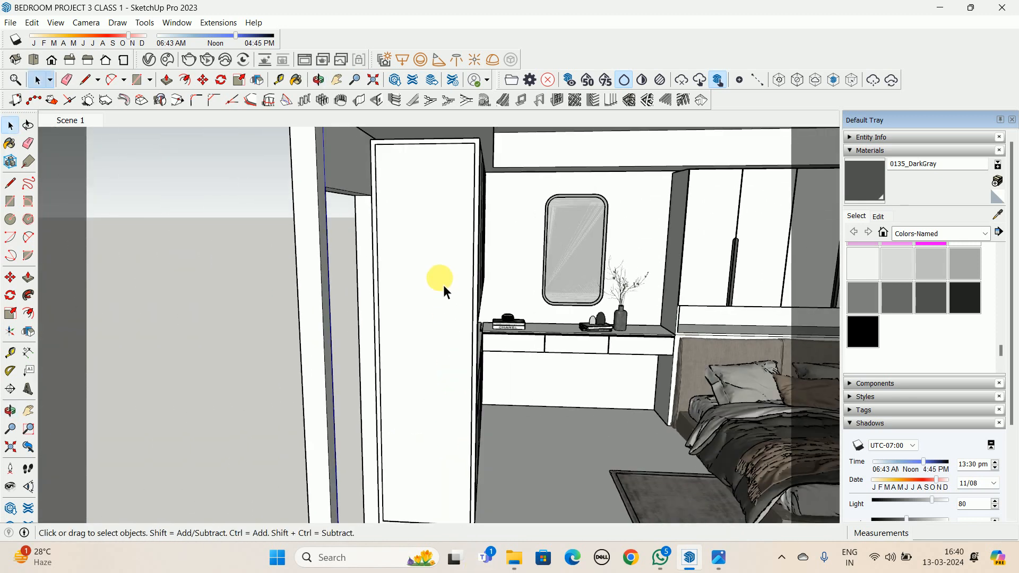
middle_drag(444, 370, 400, 303)
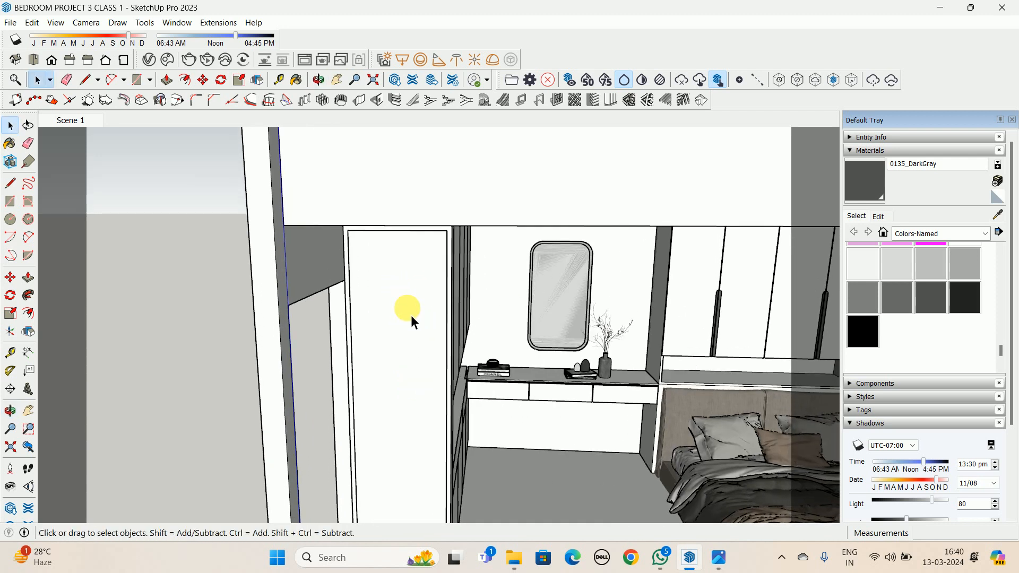
double_click(406, 342)
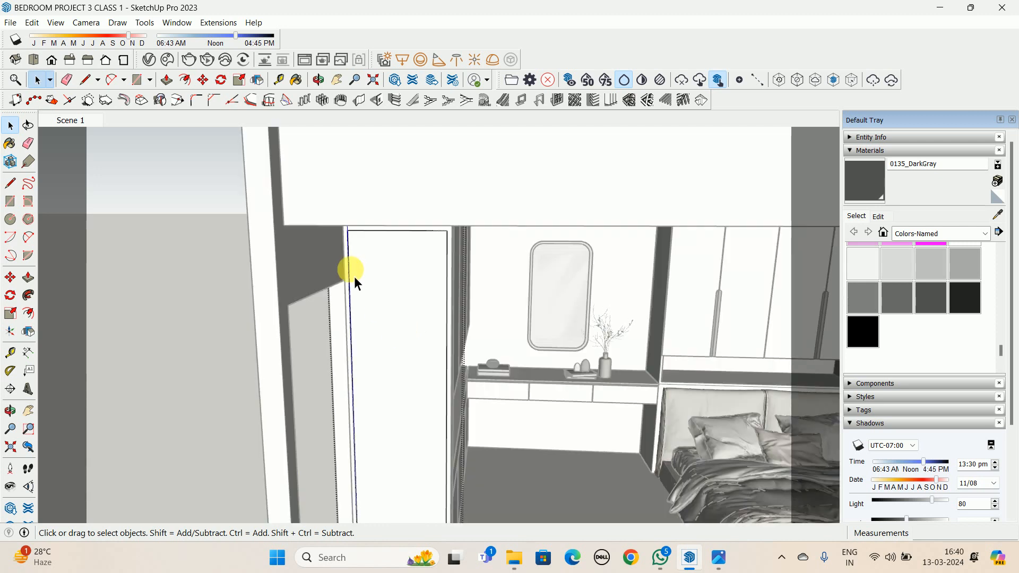
scroll(354, 276, down, 3)
middle_drag(365, 304, 348, 276)
scroll(335, 481, up, 5)
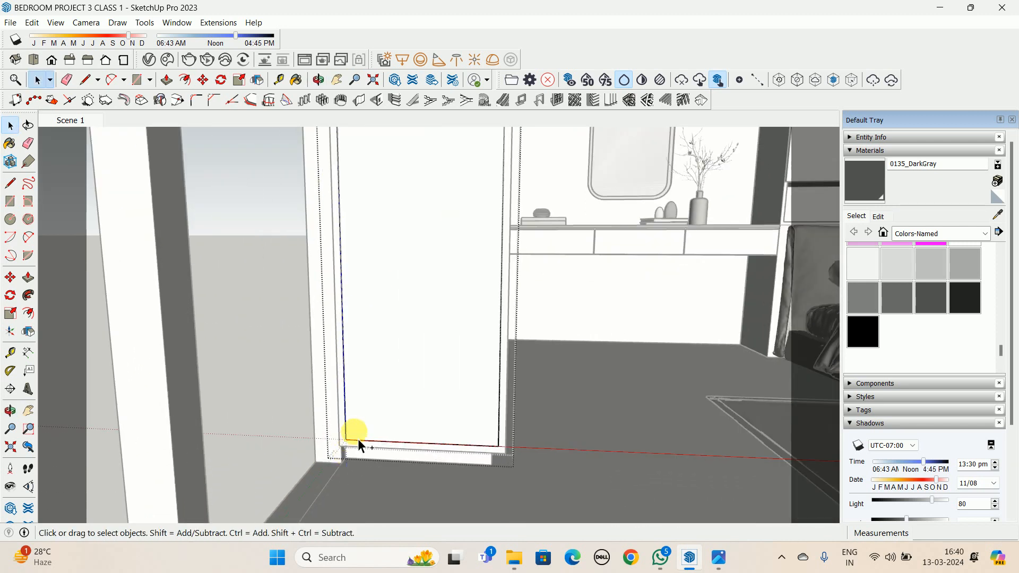
click(270, 390)
scroll(273, 397, up, 2)
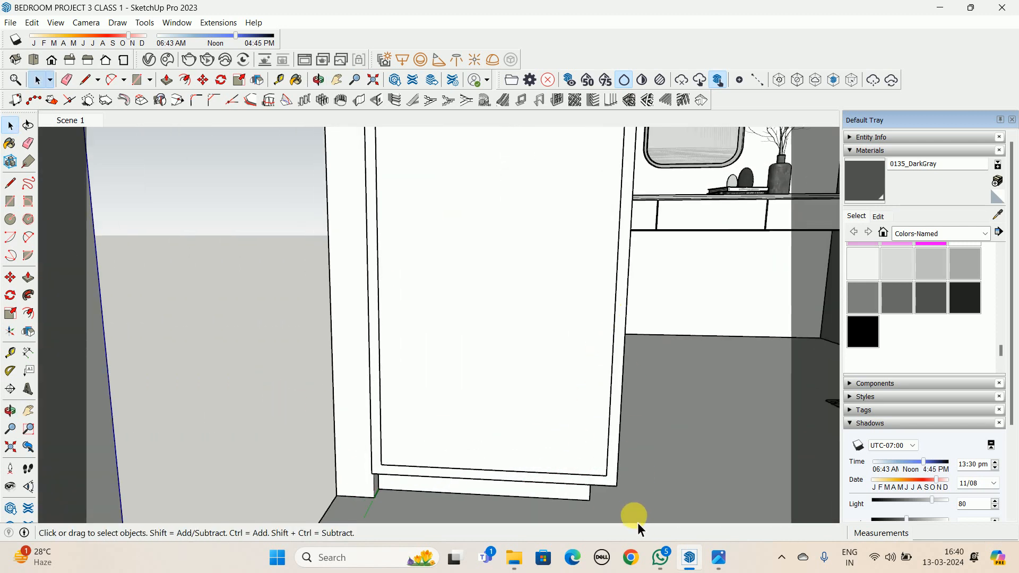
middle_drag(558, 432, 492, 426)
middle_drag(518, 387, 399, 313)
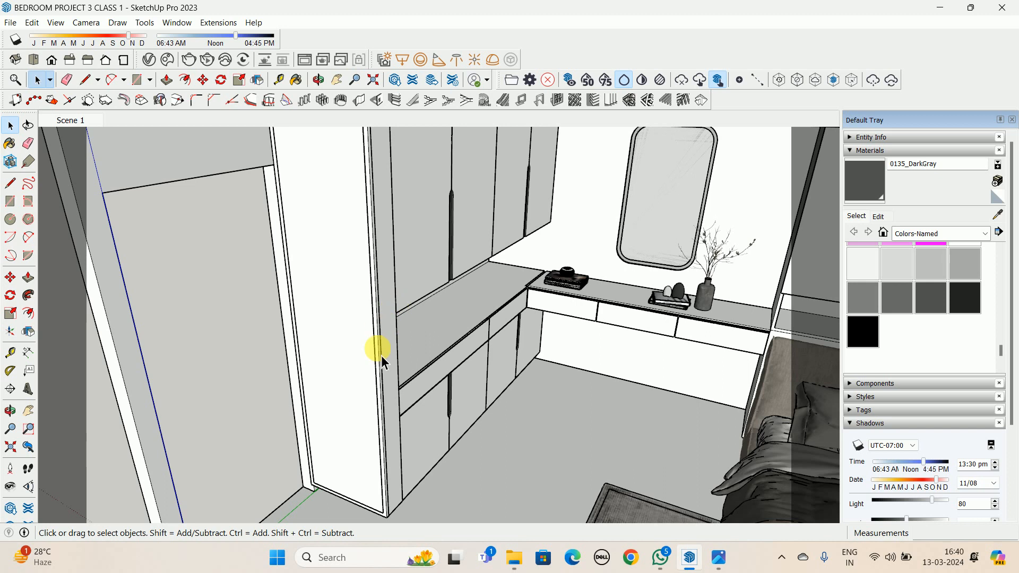
scroll(384, 358, up, 1)
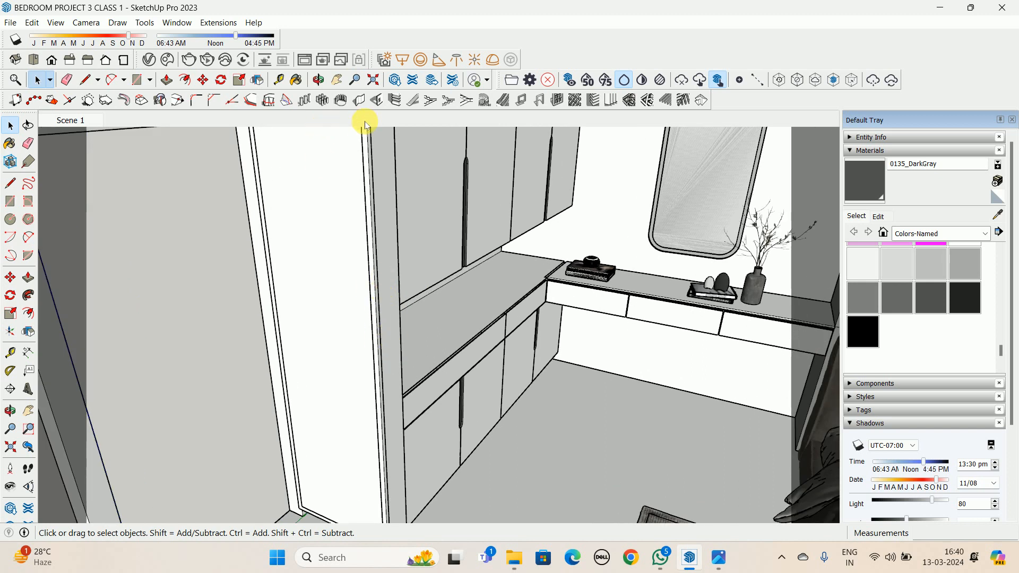
scroll(371, 315, down, 2)
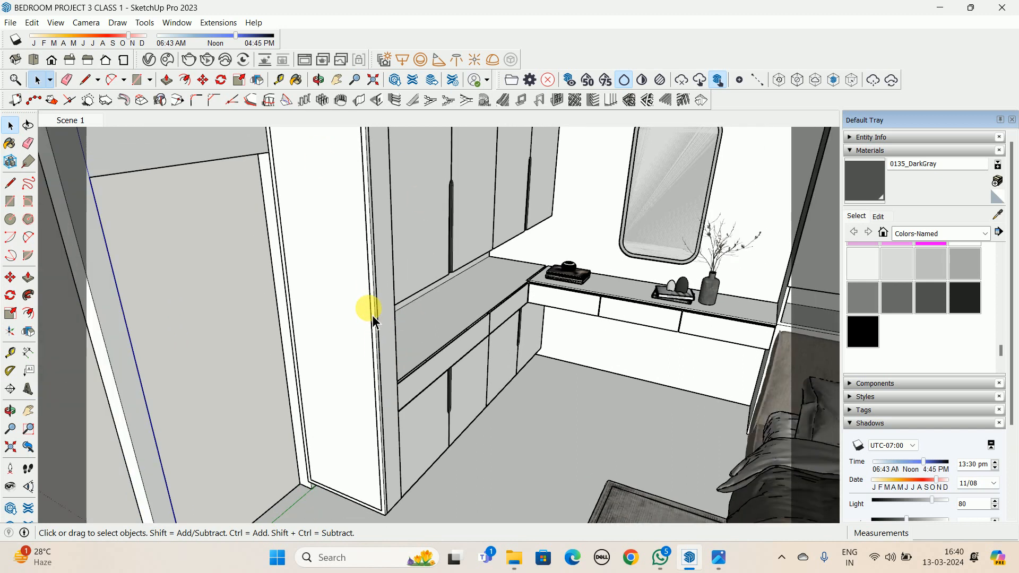
scroll(377, 250, down, 3)
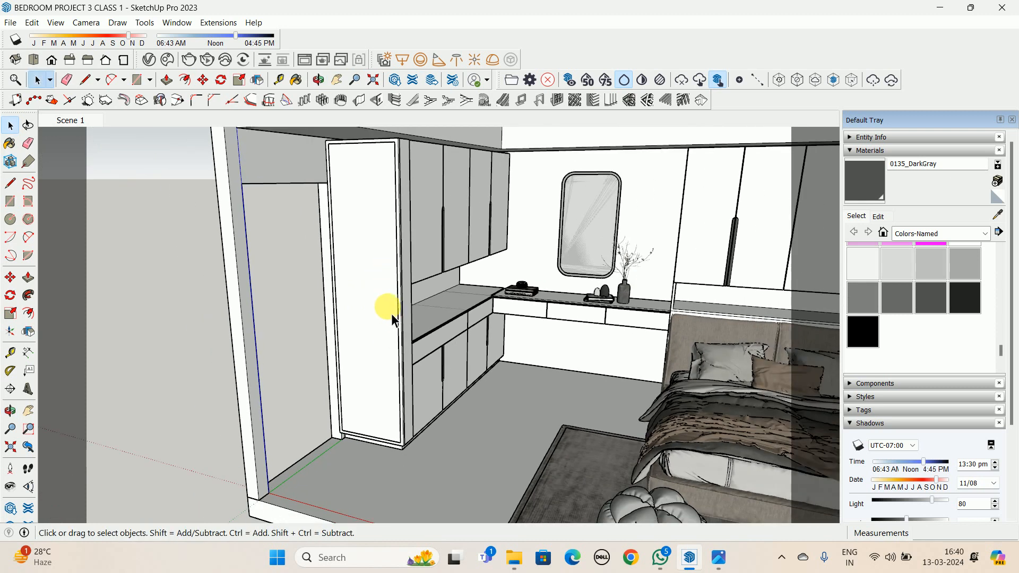
middle_drag(405, 190, 504, 285)
scroll(505, 284, up, 2)
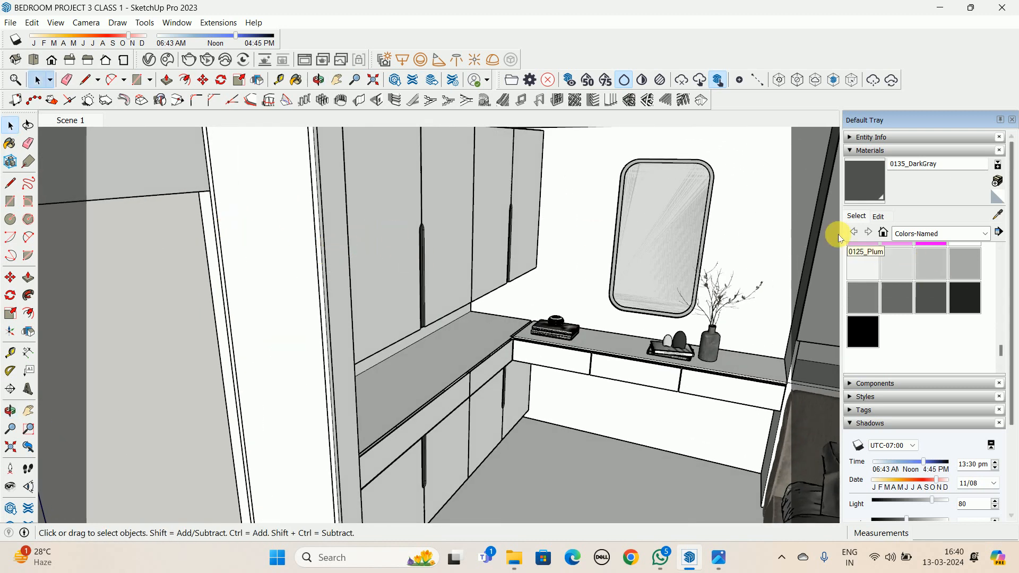
Open the Chaos Cosmos library and show the Plastic materials category
click(149, 59)
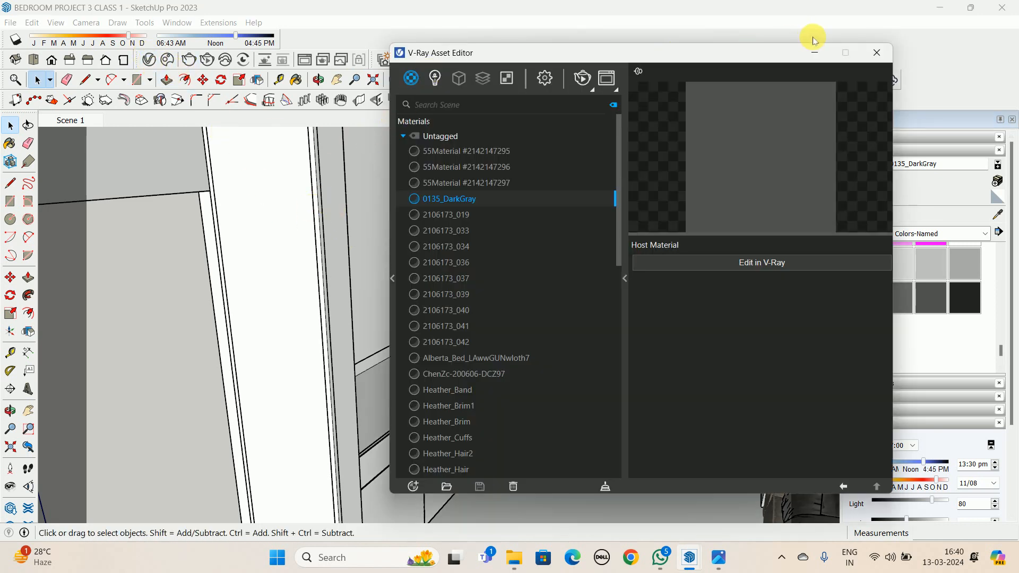
click(879, 50)
click(115, 80)
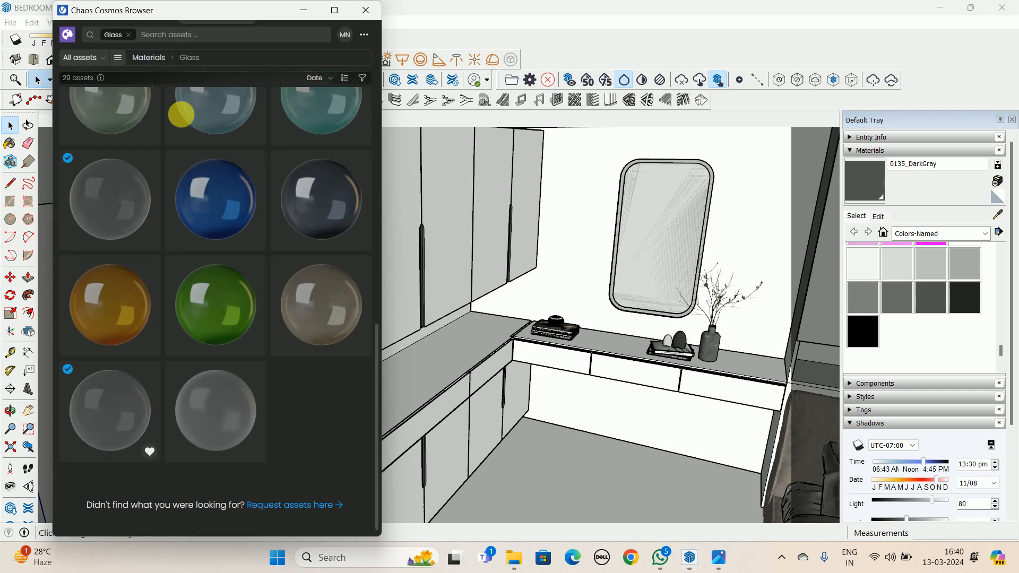
scroll(224, 222, up, 10)
click(118, 59)
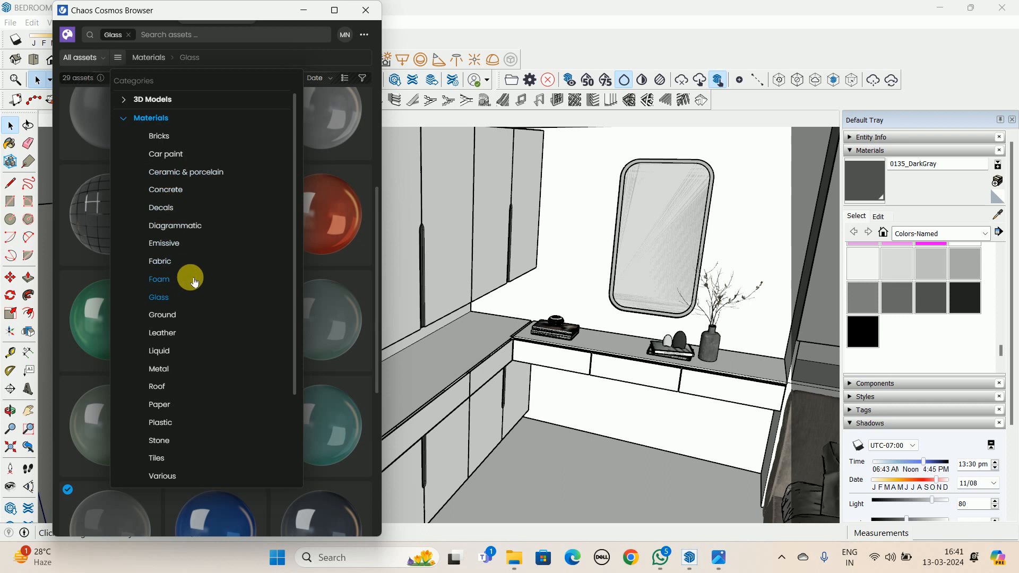
scroll(189, 276, down, 2)
scroll(189, 276, up, 2)
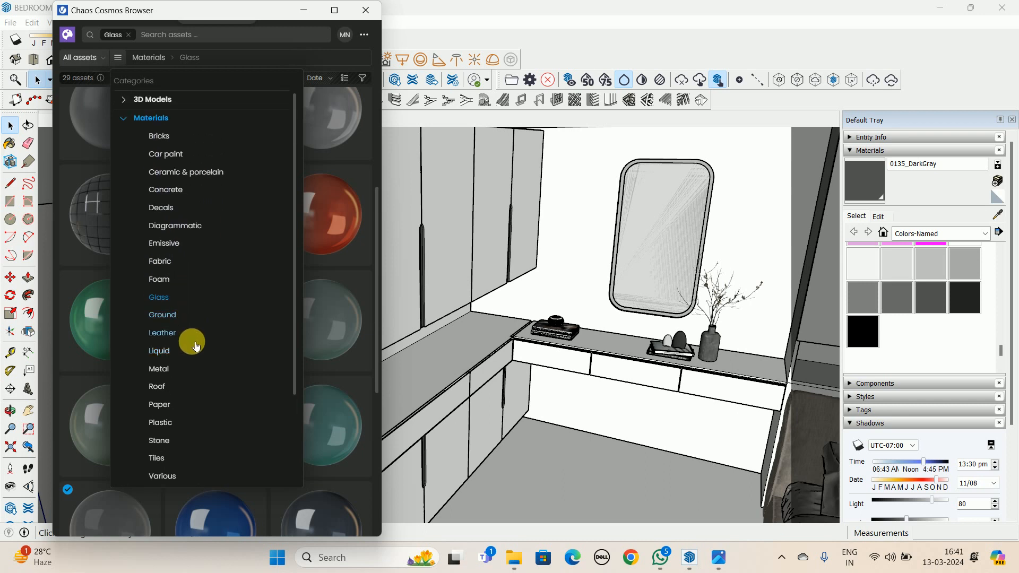
click(160, 423)
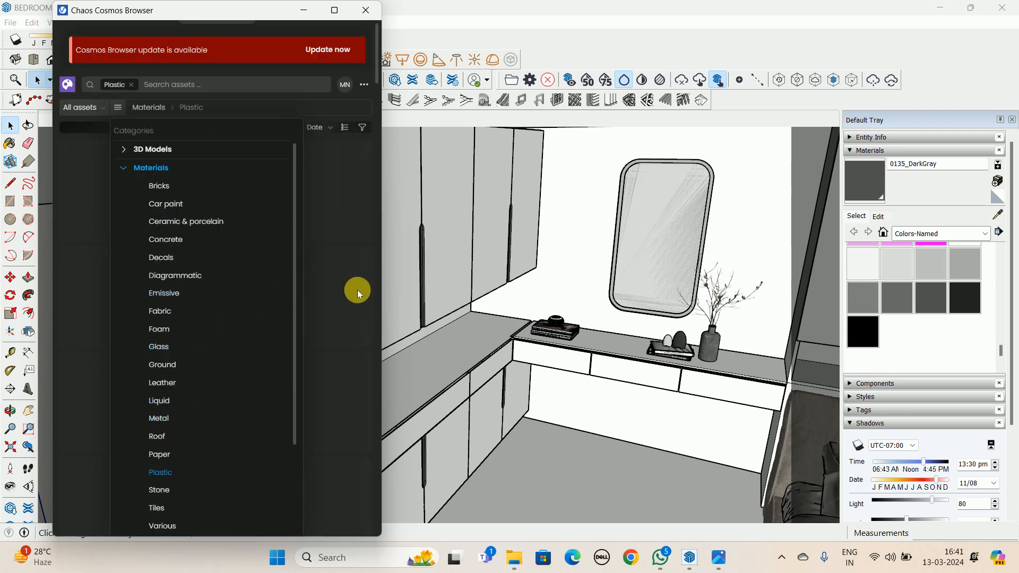
Download the Plastic Metallic Black material, import it into the scene, and close the Cosmos library
scroll(318, 290, down, 2)
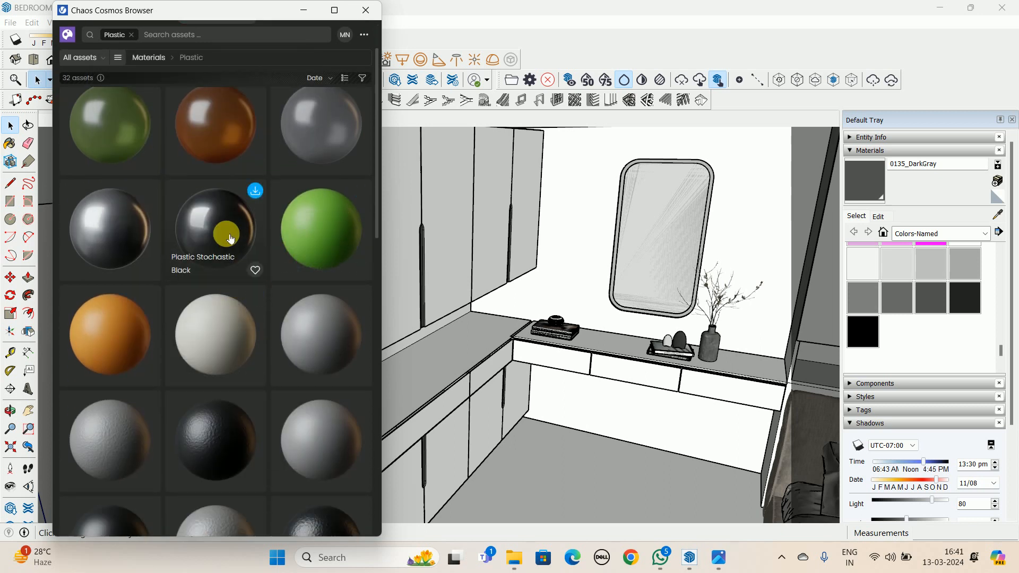
scroll(217, 255, down, 5)
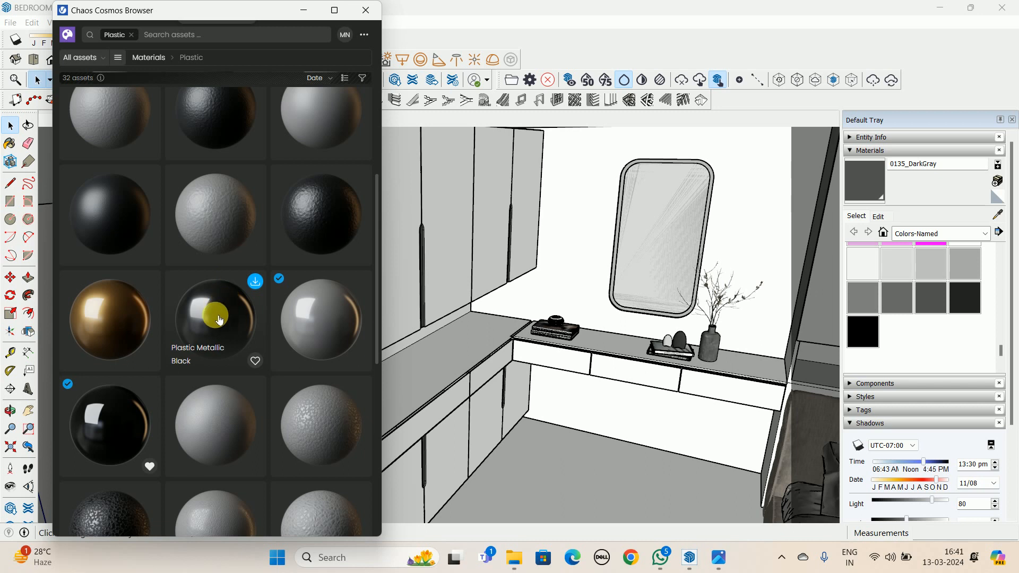
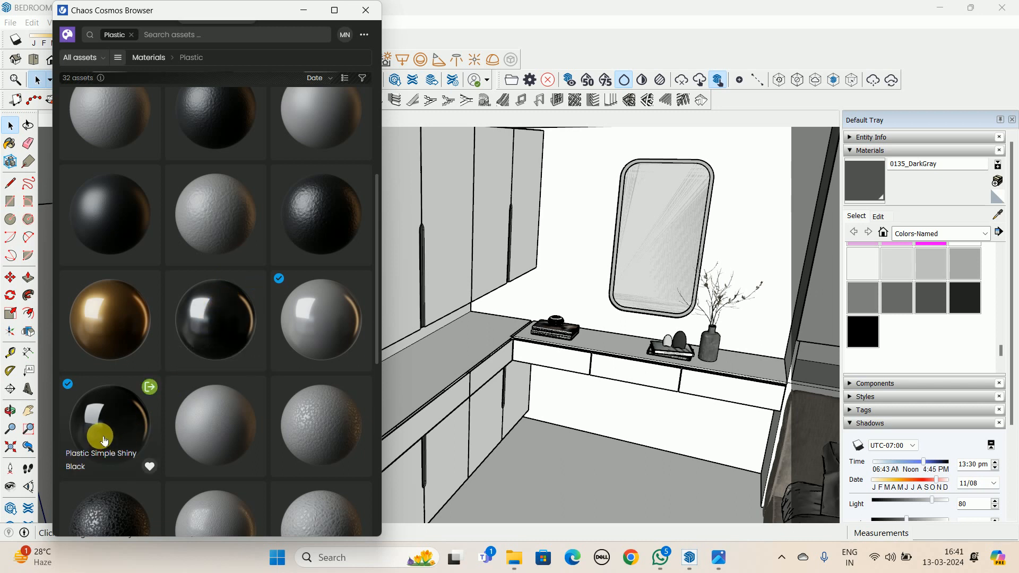
click(256, 283)
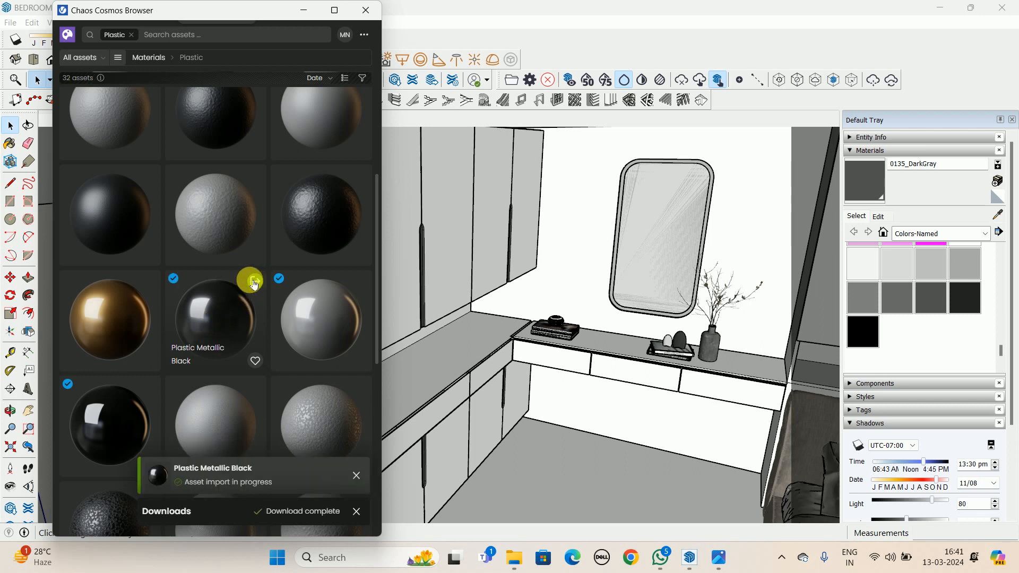
click(366, 10)
Open the V-Ray Asset Editor and make Plastic Metallic Black the current material
click(149, 59)
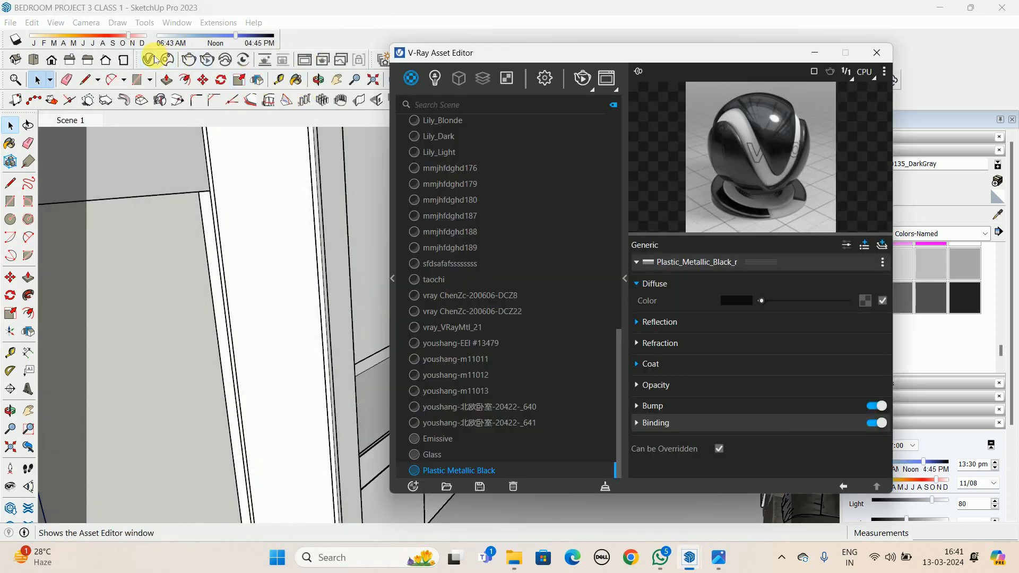
click(431, 456)
click(436, 472)
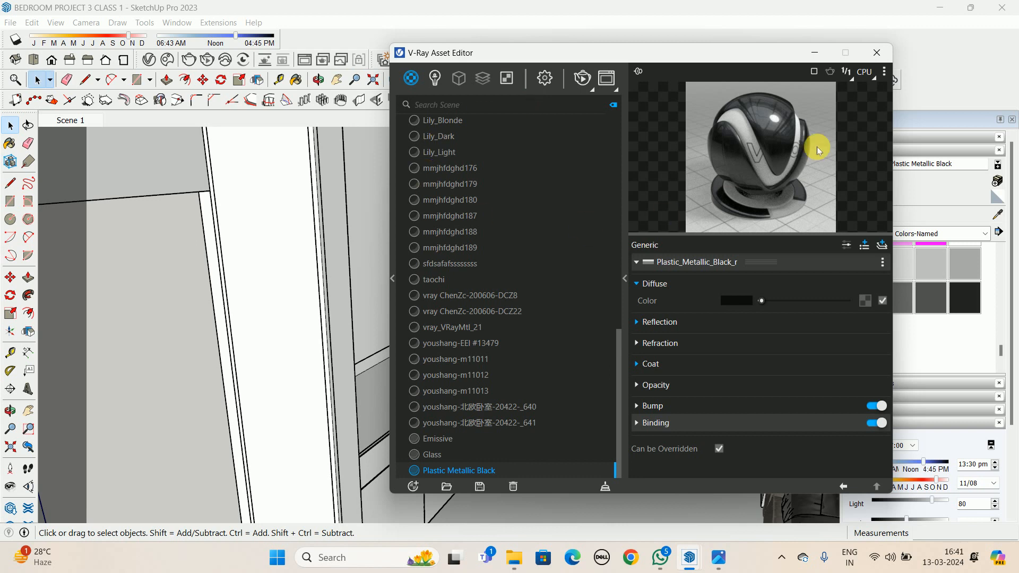
Close the asset editor and paint the tall niche's door frame with the Plastic Metallic Black material
click(875, 55)
scroll(330, 205, up, 4)
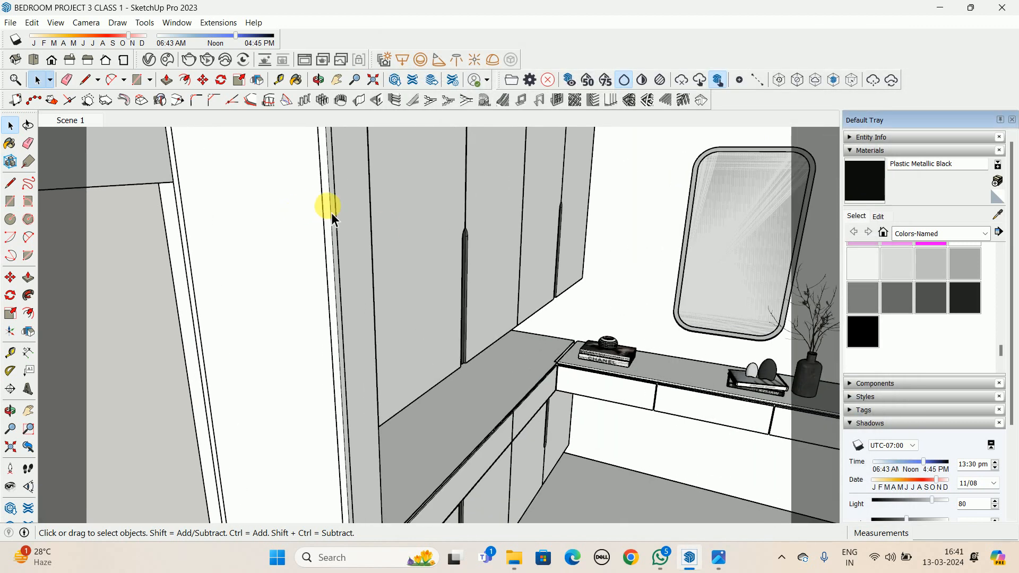
key(b)
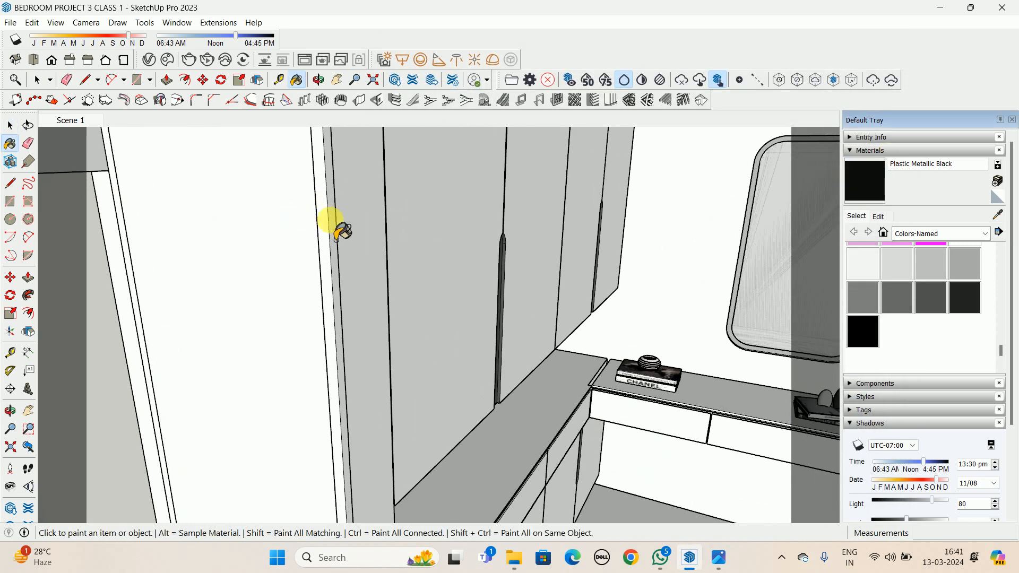
click(332, 218)
key(space)
scroll(305, 229, down, 3)
mouse_move(305, 229)
middle_down()
mouse_move(329, 263)
mouse_move(345, 258)
middle_up()
scroll(345, 259, down, 2)
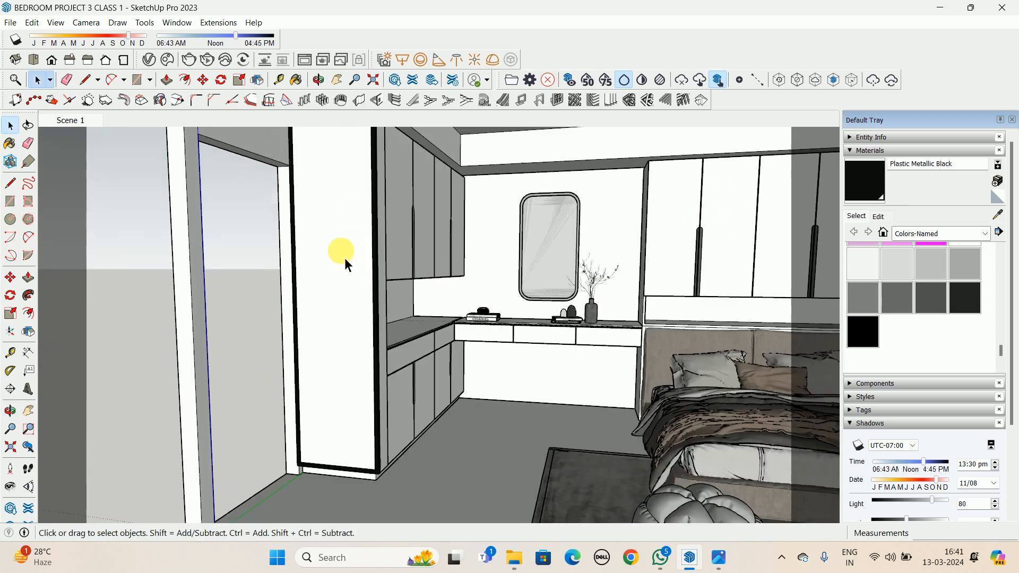
scroll(336, 279, down, 1)
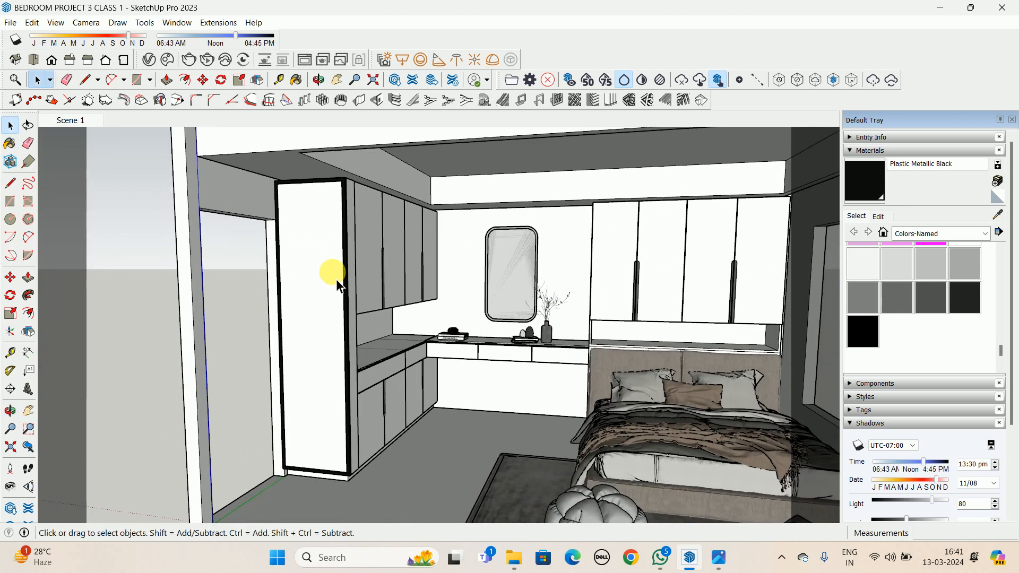
scroll(340, 265, up, 3)
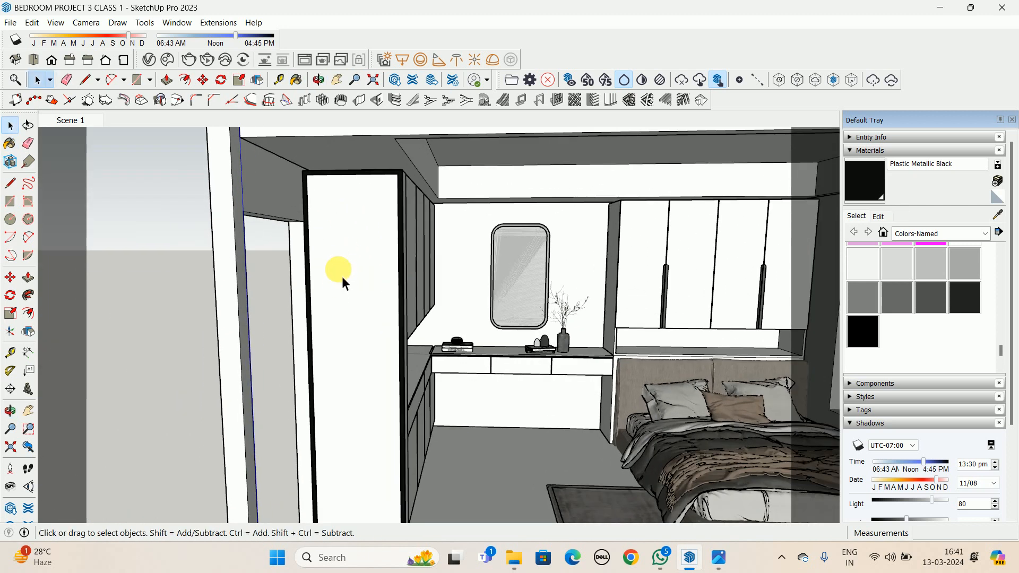
click(342, 275)
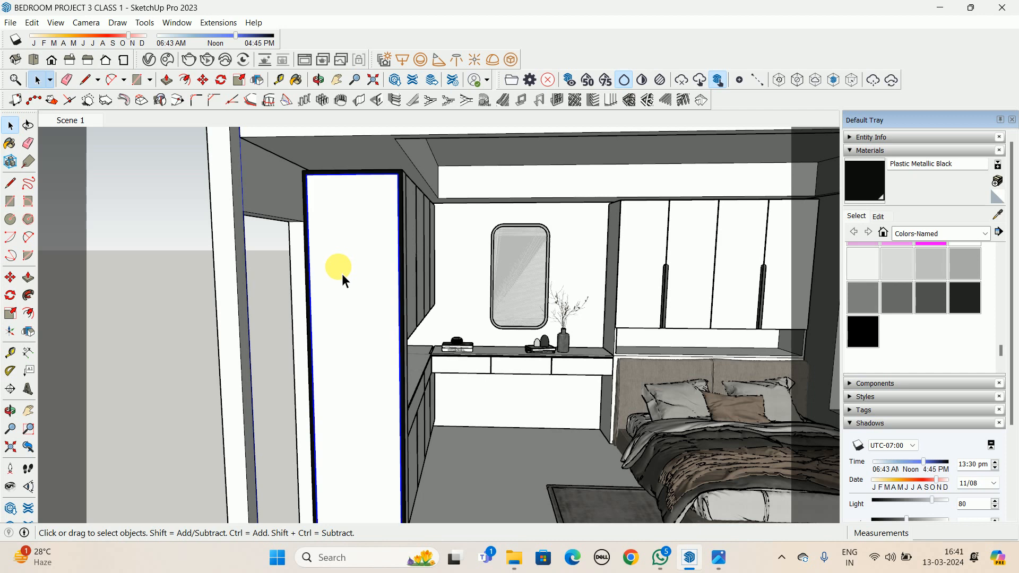
click(183, 368)
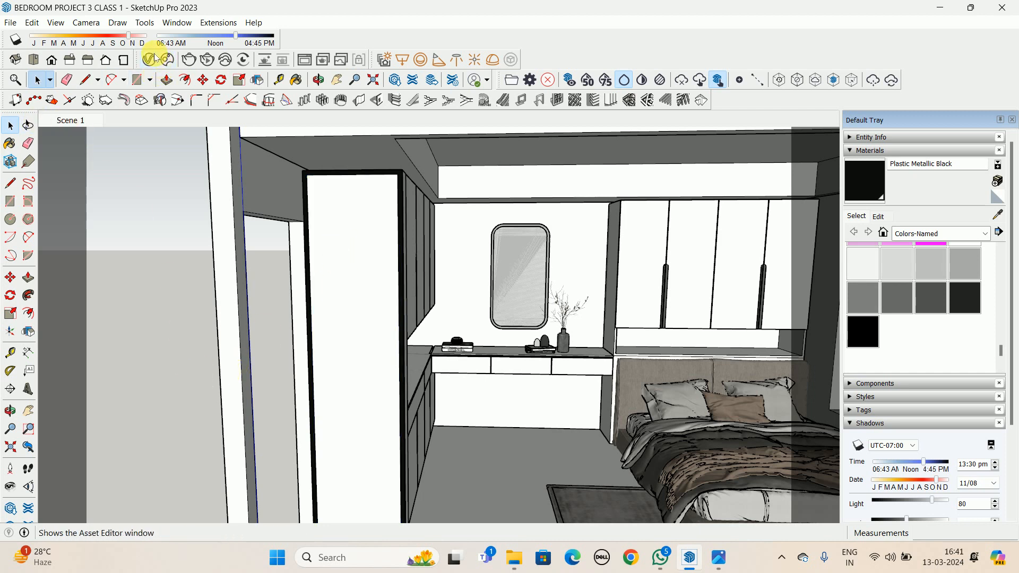
right_click(371, 235)
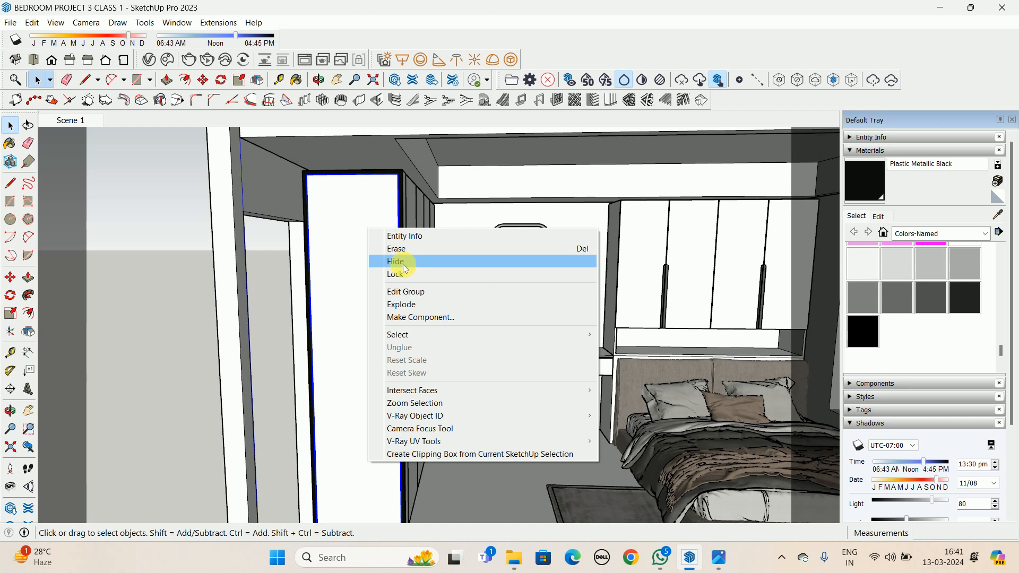
click(404, 270)
key(ctrl+z)
Hide the tall niche's recessed door panel and its black frame to expose the shelves behind them
right_click(399, 230)
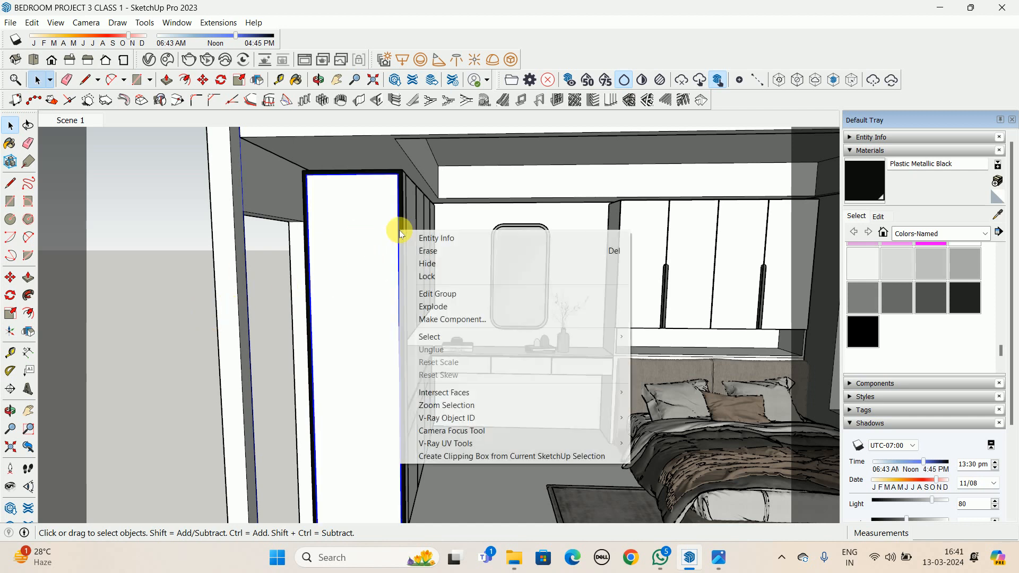
click(360, 231)
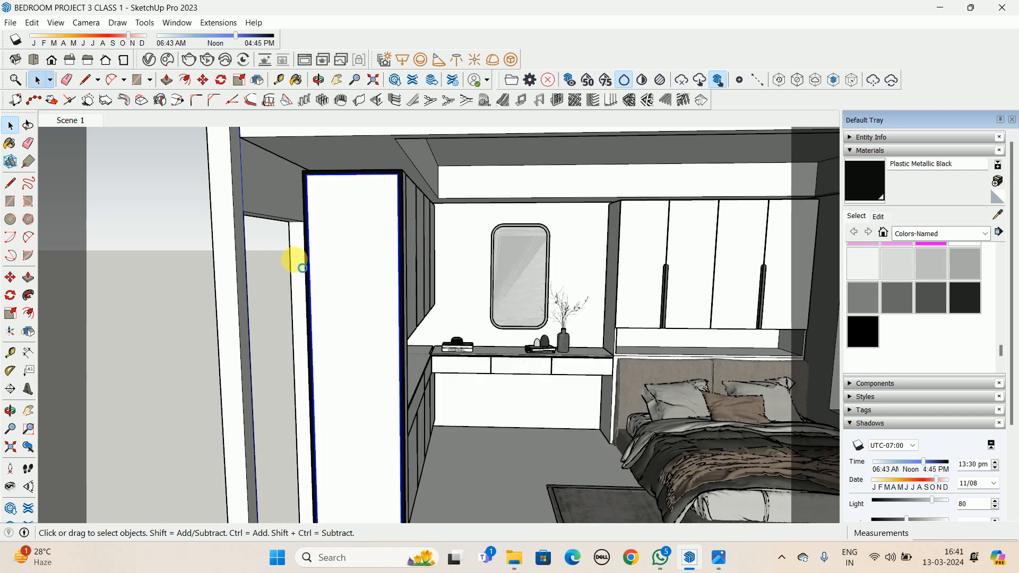
right_click(352, 249)
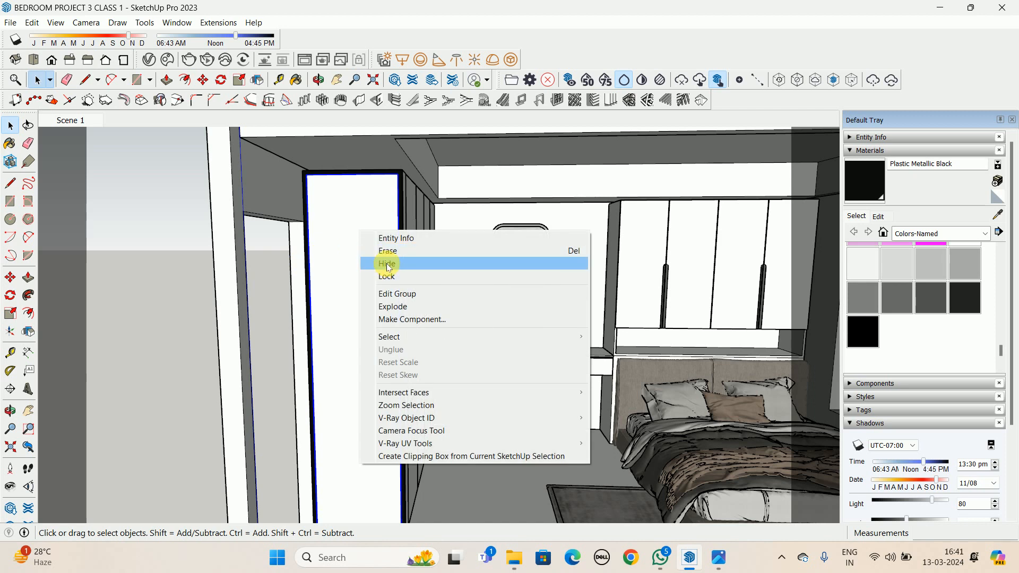
click(388, 264)
middle_drag(388, 264, 318, 224)
right_click(314, 197)
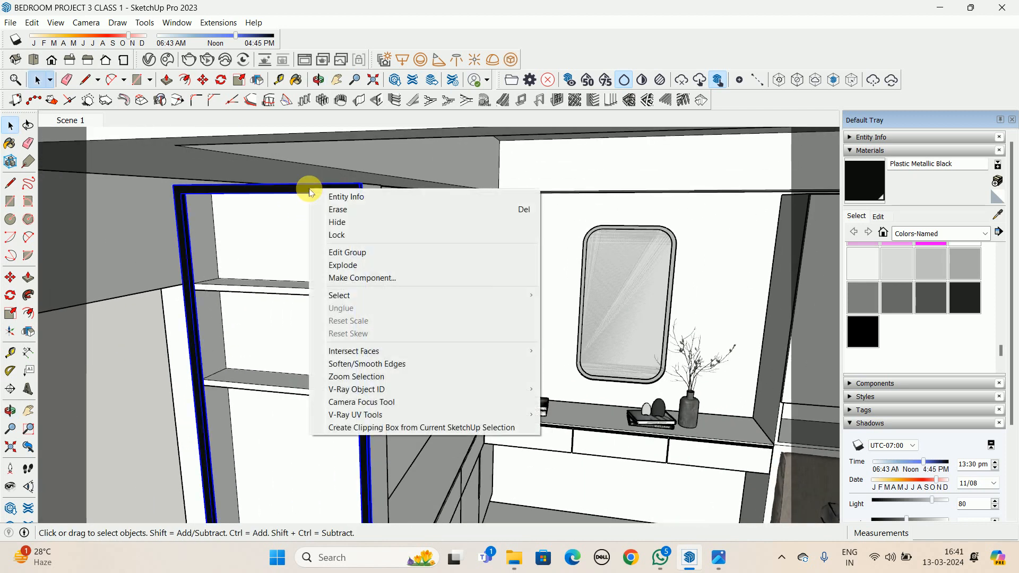
click(329, 222)
Open the cabinet carcass group for editing and erase the short edges where the tall niche's shelf fronts meet the side panels
middle_drag(329, 222, 224, 269)
double_click(206, 274)
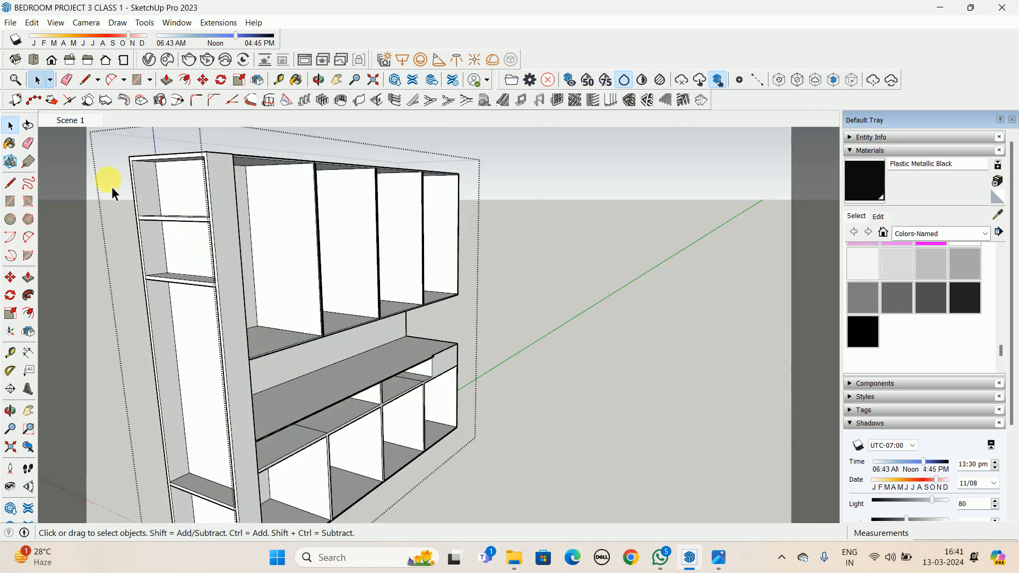
scroll(138, 204, up, 5)
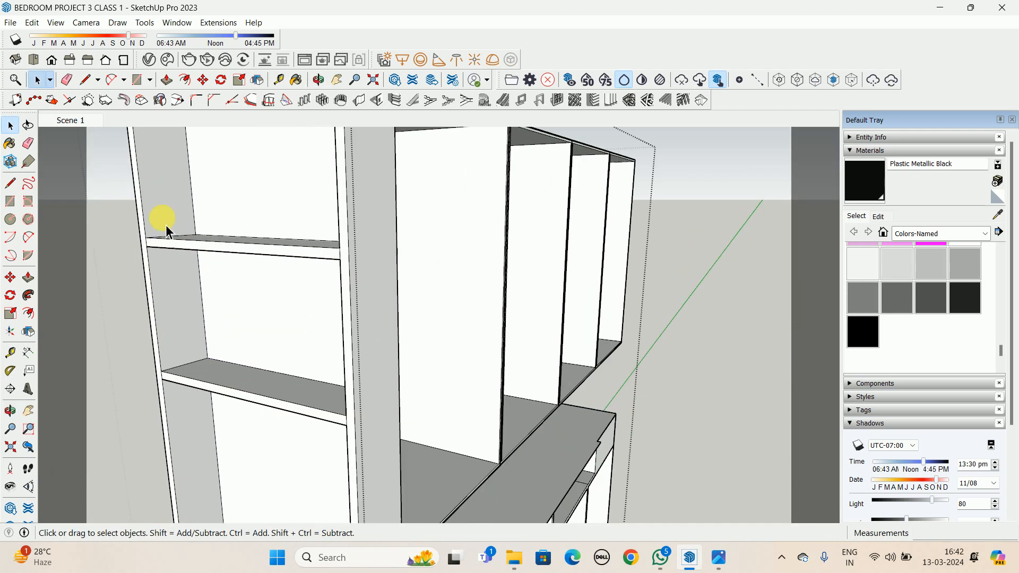
middle_drag(181, 234, 266, 264)
scroll(145, 266, up, 2)
shift+middle_drag(146, 267, 374, 282)
scroll(364, 273, up, 4)
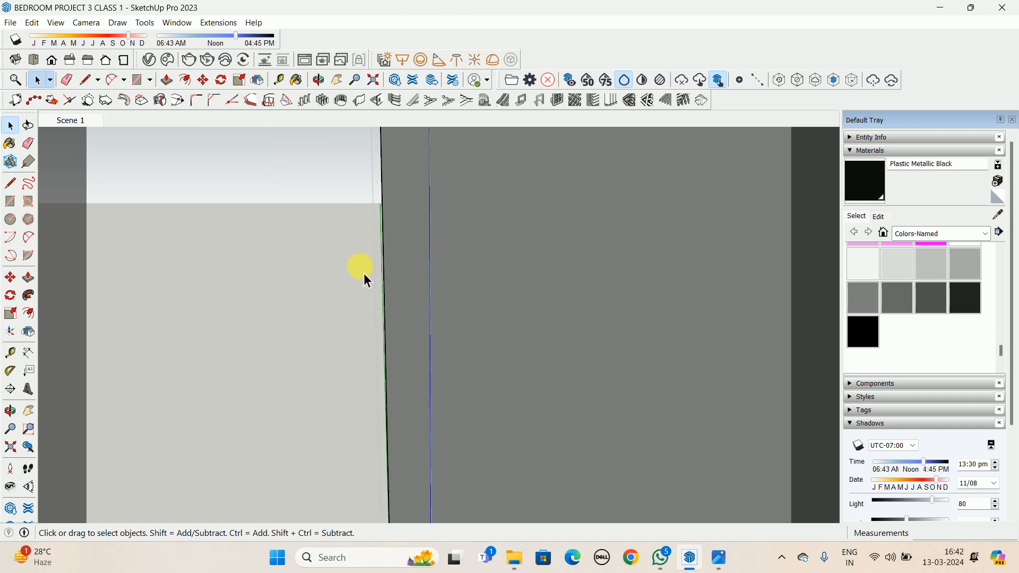
scroll(407, 280, down, 3)
mouse_move(468, 289)
middle_down()
mouse_move(565, 282)
mouse_move(492, 321)
mouse_move(171, 330)
mouse_move(179, 319)
middle_up()
key(e)
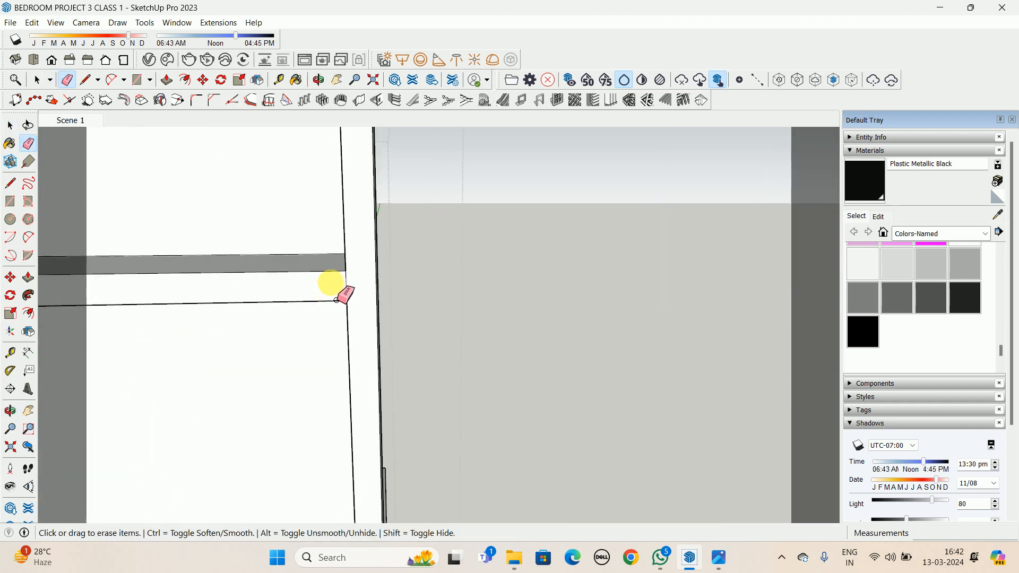
scroll(318, 319, down, 5)
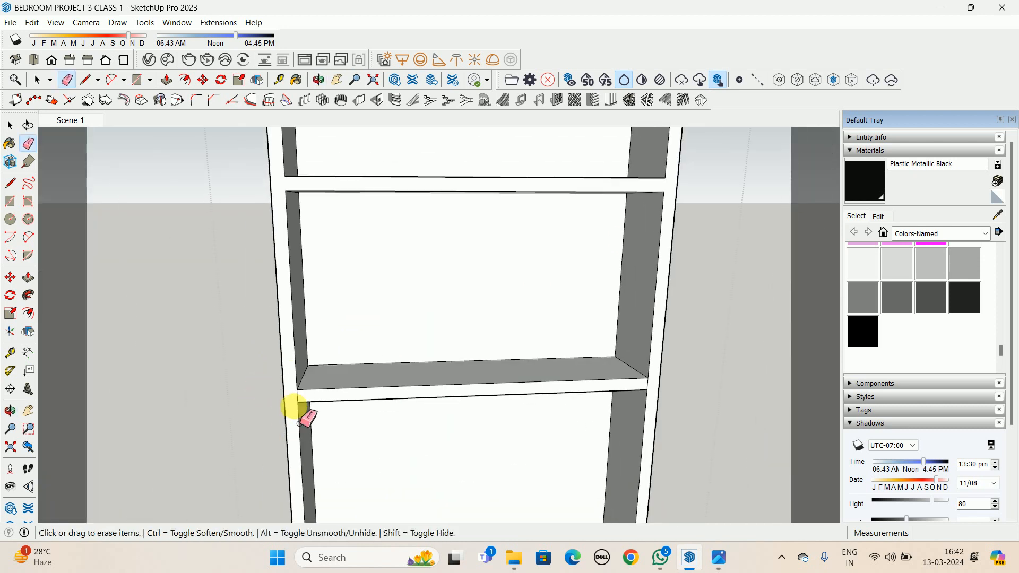
scroll(299, 423, up, 2)
scroll(334, 409, up, 2)
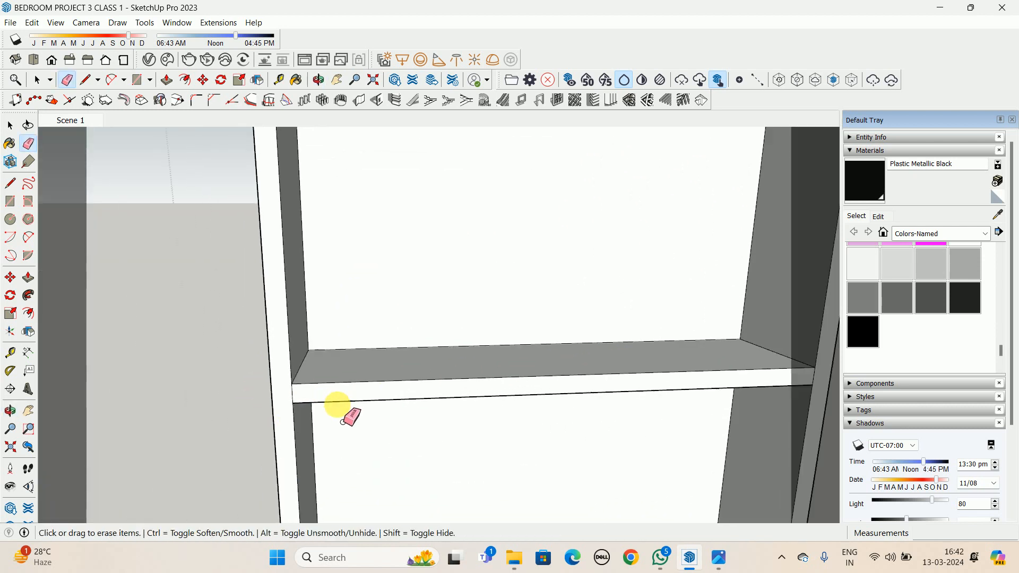
Undo the last erasure and remove the short joint edge between the lower shelf's front and the side panel, trying the Eraser's hide mode
scroll(384, 377, down, 1)
key(ctrl+z)
scroll(326, 395, up, 1)
key(shift)
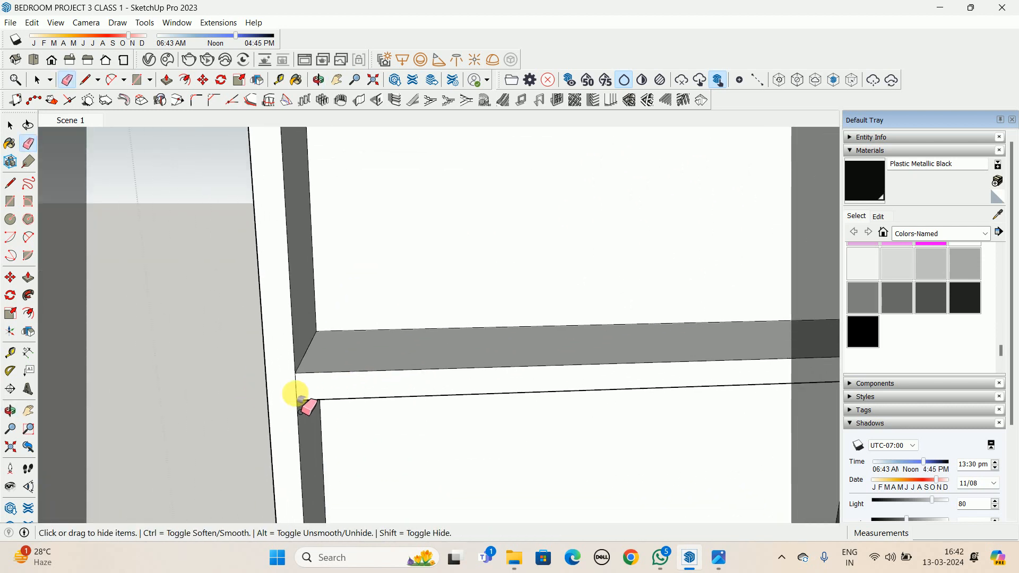
mouse_move(315, 390)
middle_down()
mouse_move(293, 381)
mouse_move(298, 349)
mouse_move(137, 342)
mouse_move(409, 354)
mouse_move(421, 393)
mouse_move(182, 467)
mouse_move(263, 296)
mouse_move(259, 248)
middle_up()
scroll(265, 297, up, 5)
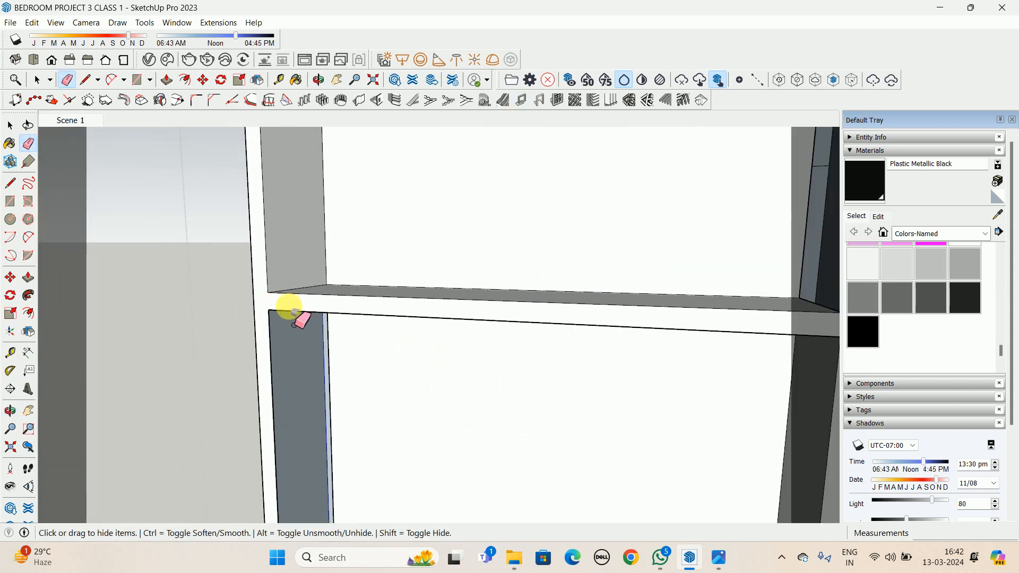
scroll(271, 301, up, 1)
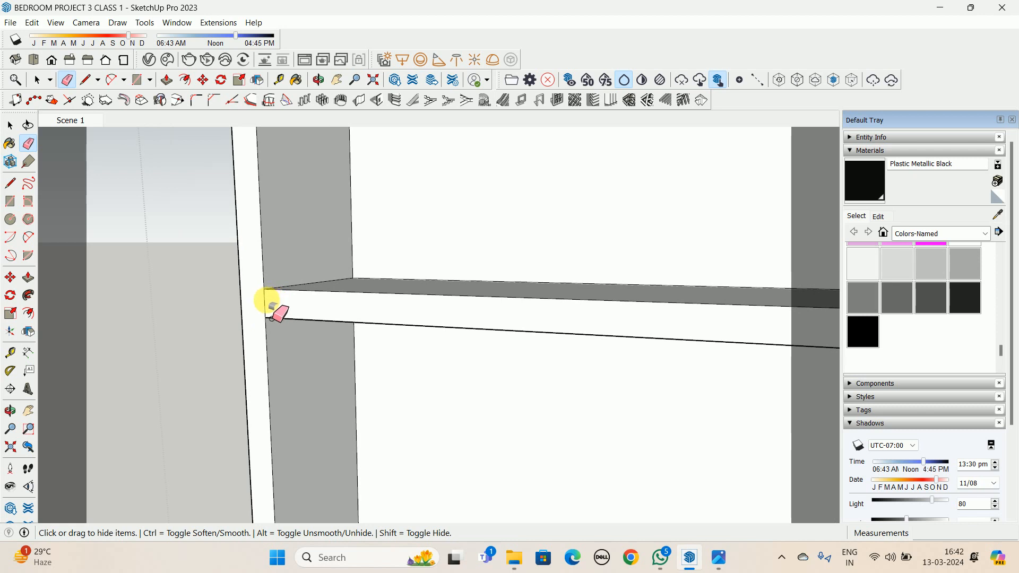
key(space)
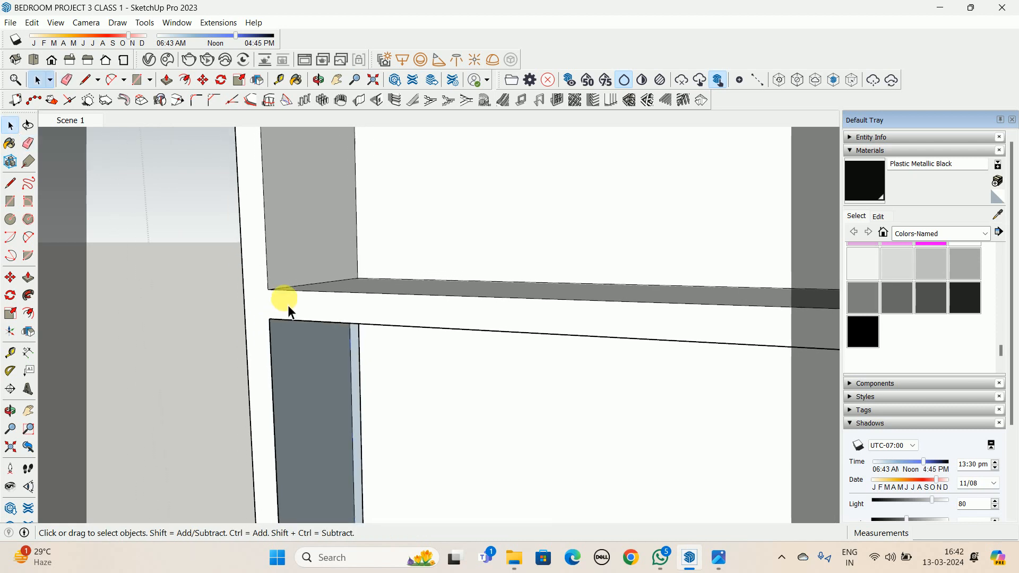
mouse_move(277, 317)
middle_down()
mouse_move(196, 296)
mouse_move(287, 316)
mouse_move(284, 296)
middle_up()
key(e)
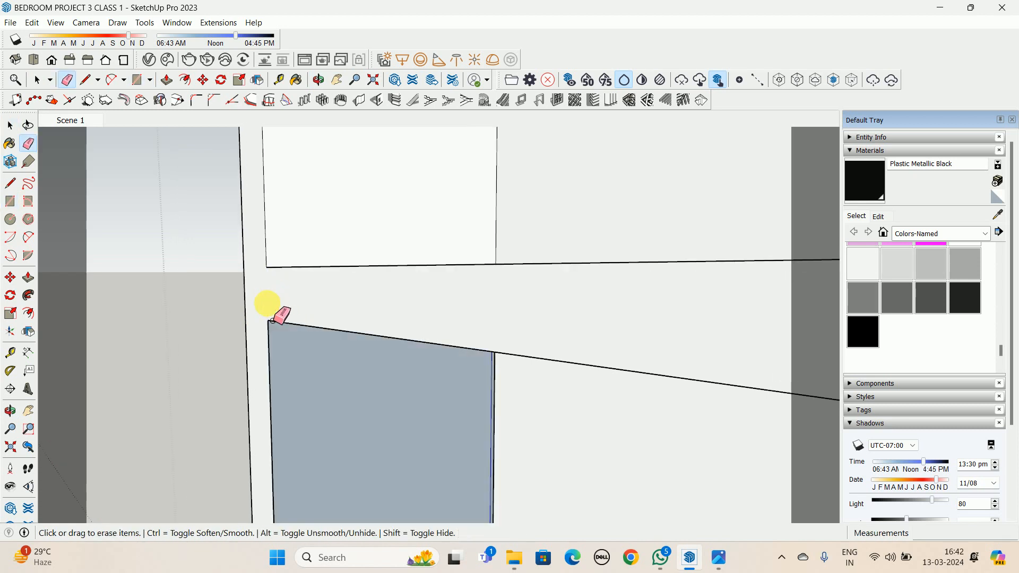
mouse_move(280, 315)
middle_down()
mouse_move(307, 315)
mouse_move(368, 244)
mouse_move(288, 137)
mouse_move(275, 137)
middle_up()
Redraw the 130 mm edges between the shelf and the side panels to restore the missing inner side faces
key(l)
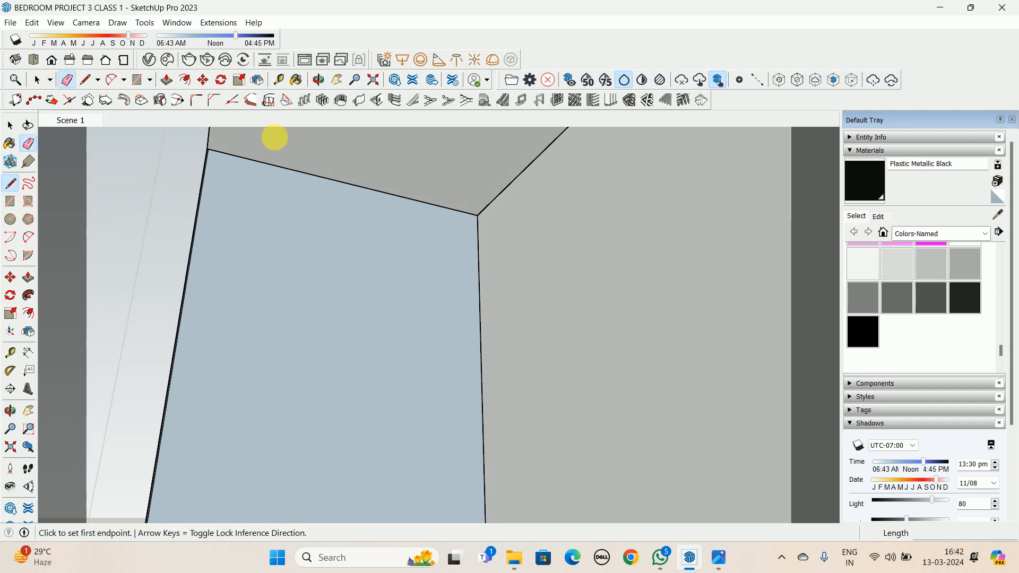
click(208, 149)
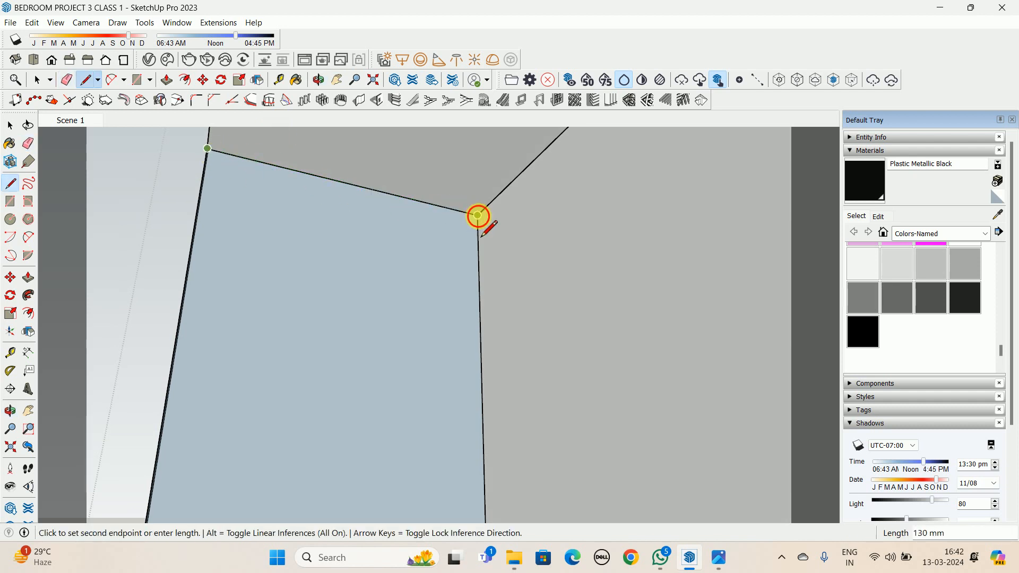
click(478, 215)
mouse_move(478, 215)
middle_down()
mouse_move(337, 268)
mouse_move(483, 222)
middle_up()
scroll(341, 266, up, 3)
click(486, 229)
scroll(509, 236, up, 2)
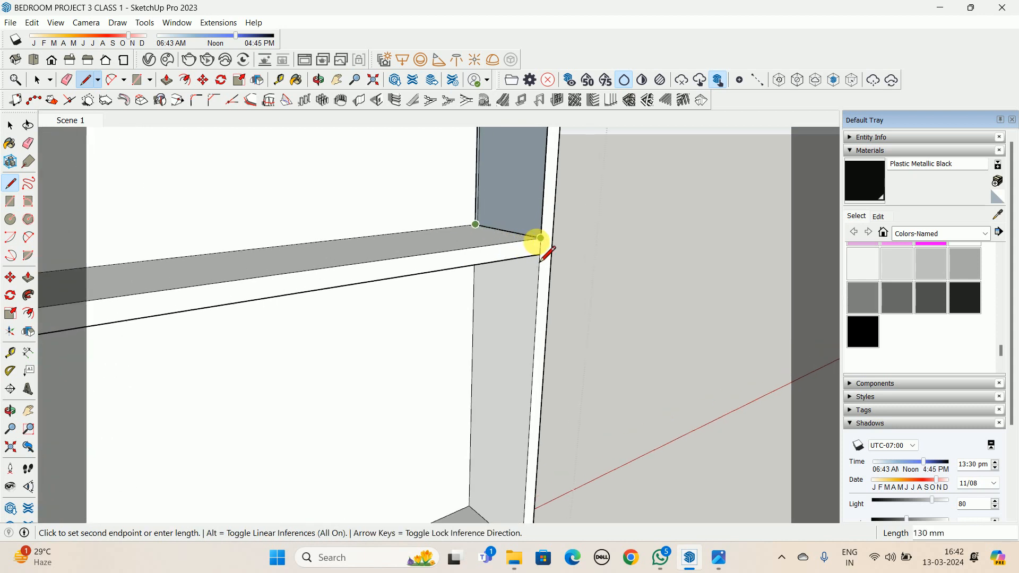
click(537, 241)
Erase the remaining short joint edge where the lowest shelf's front meets the side panel
scroll(502, 247, down, 3)
scroll(525, 250, up, 4)
key(e)
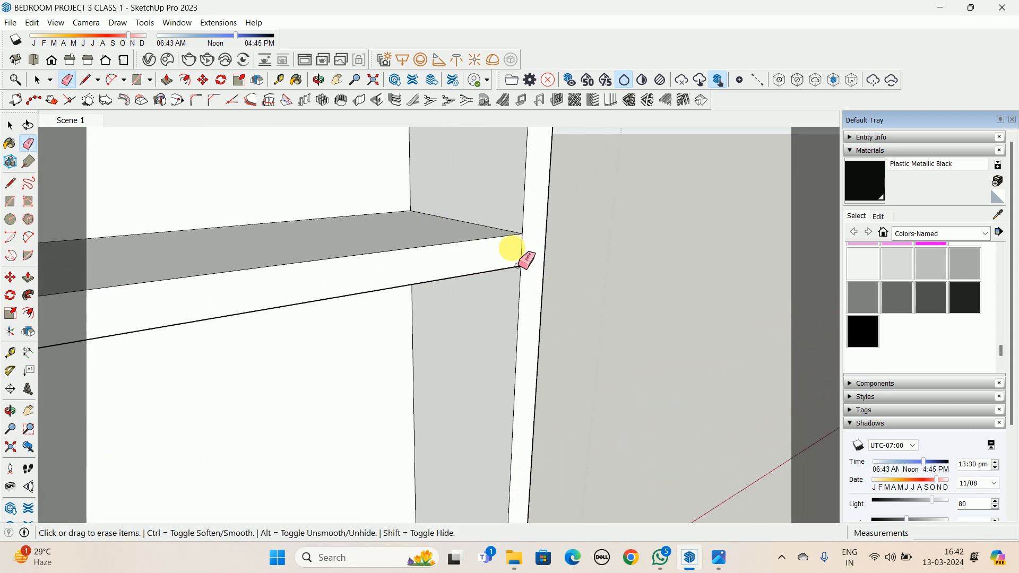
scroll(527, 268, down, 3)
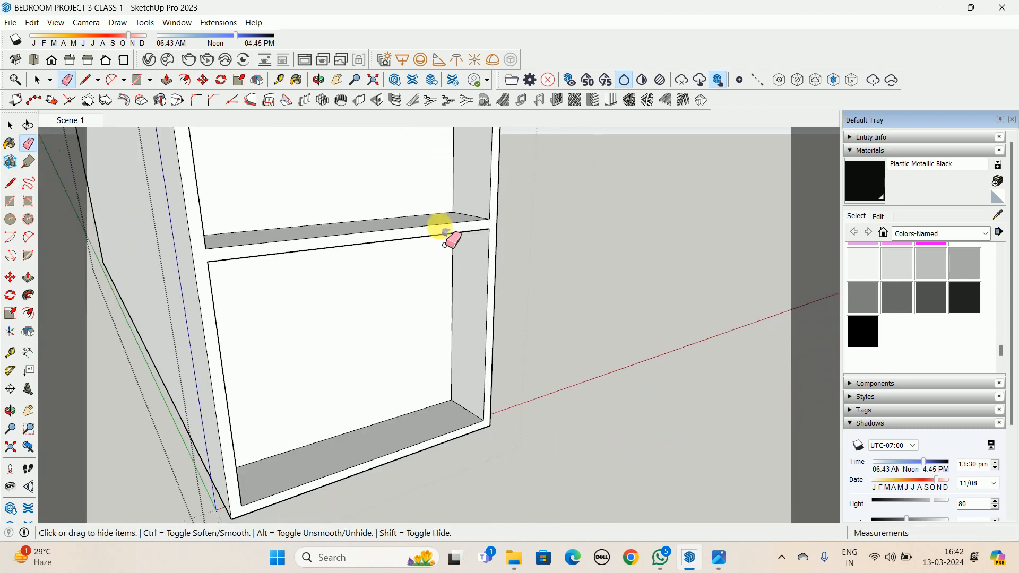
Try to recess the tall niche's joined front frame face with Push/Pull
middle_drag(455, 237, 456, 288)
scroll(456, 287, down, 3)
middle_drag(471, 412, 282, 332)
scroll(455, 255, up, 4)
middle_drag(455, 255, 484, 248)
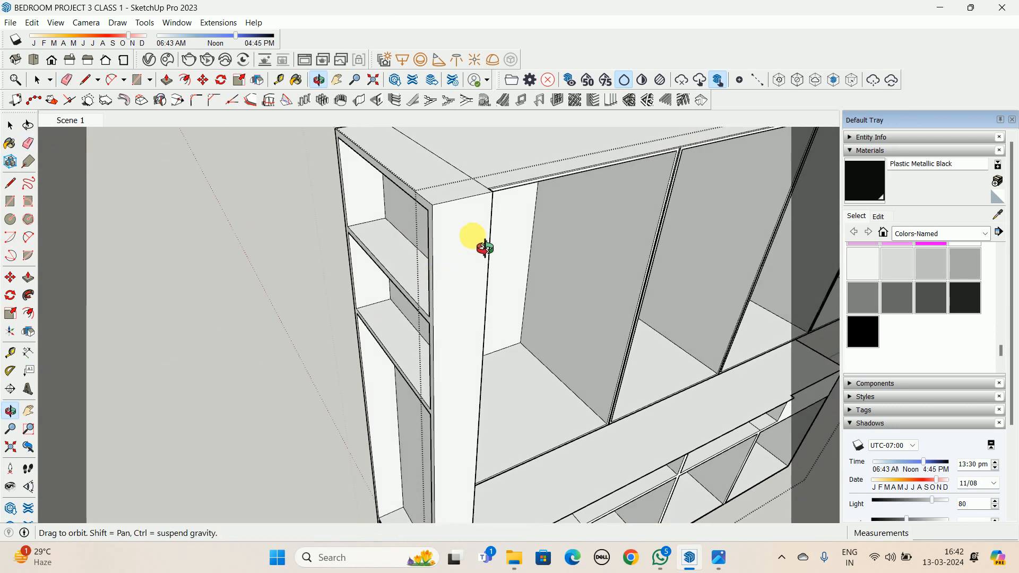
key(p)
scroll(461, 228, up, 1)
click(425, 209)
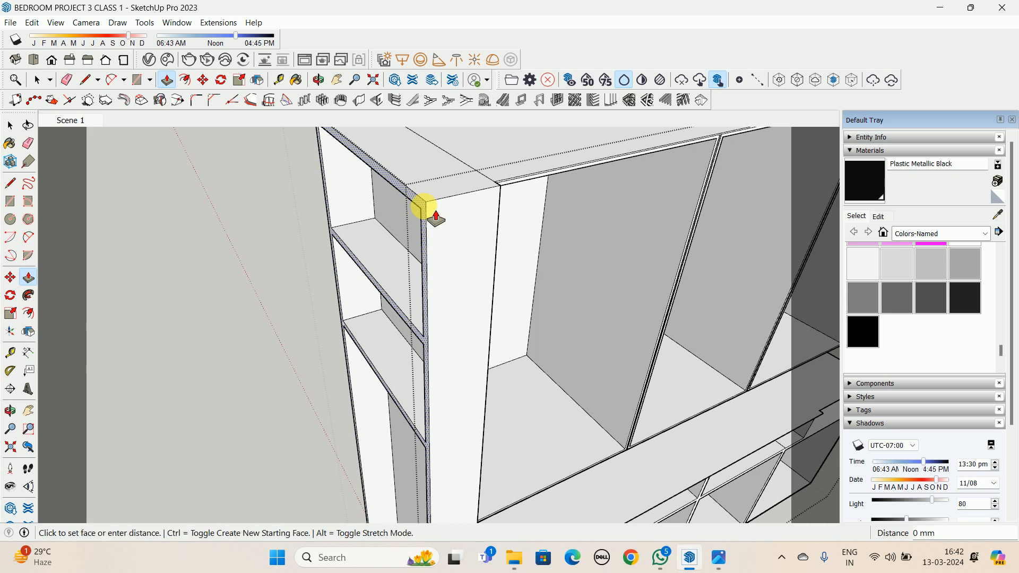
click(455, 205)
key(space)
scroll(400, 262, up, 4)
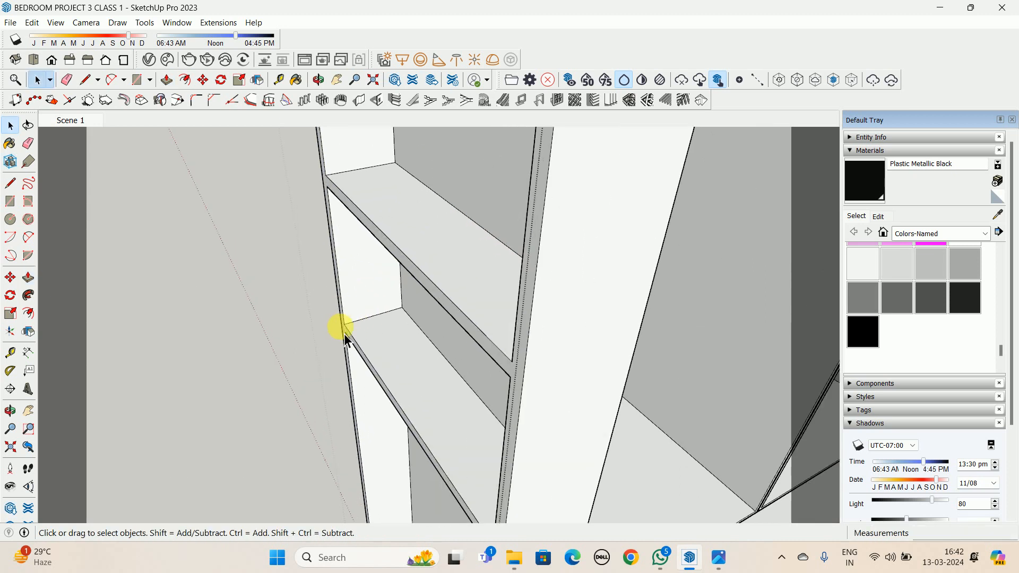
Push the tall niche's front edges, including the shelf fronts, back into the carcass with Push/Pull
middle_drag(337, 326, 396, 363)
scroll(419, 329, down, 5)
key(p)
scroll(421, 272, up, 2)
click(427, 250)
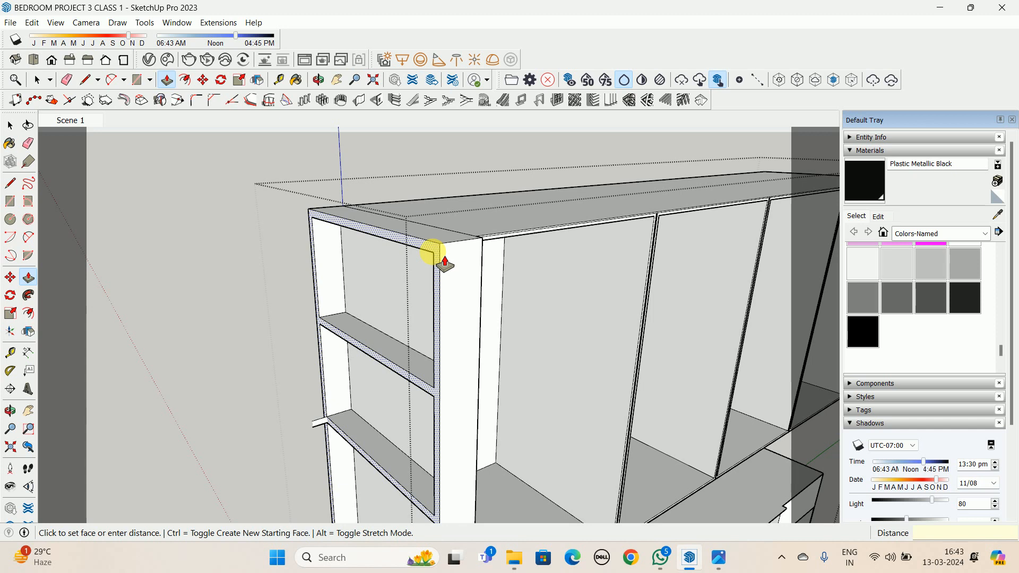
key(Return)
key(space)
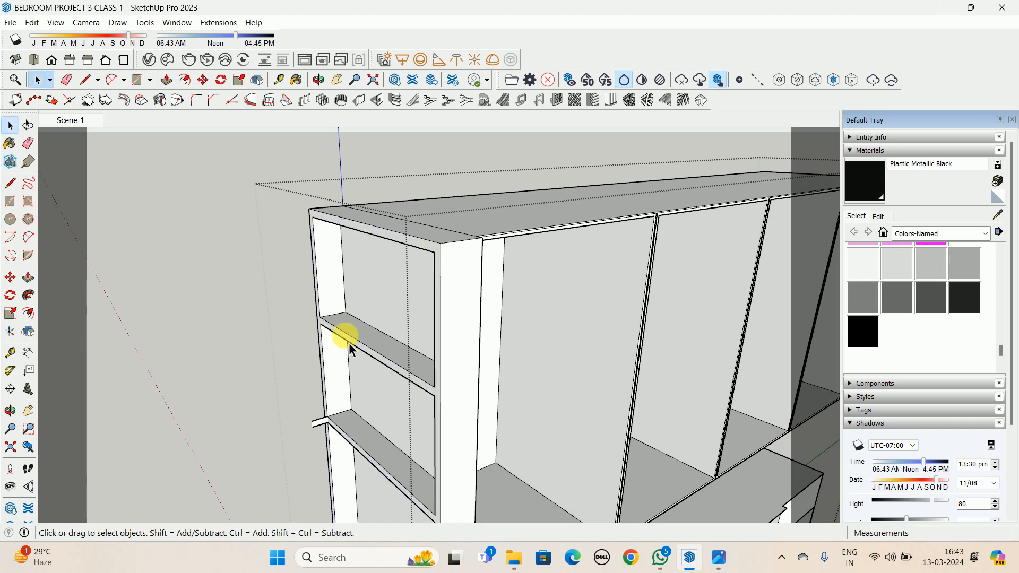
Extend the tall niche's joined front frame face outward 20 mm with Push/Pull, keeping a new starting face
scroll(348, 336, up, 3)
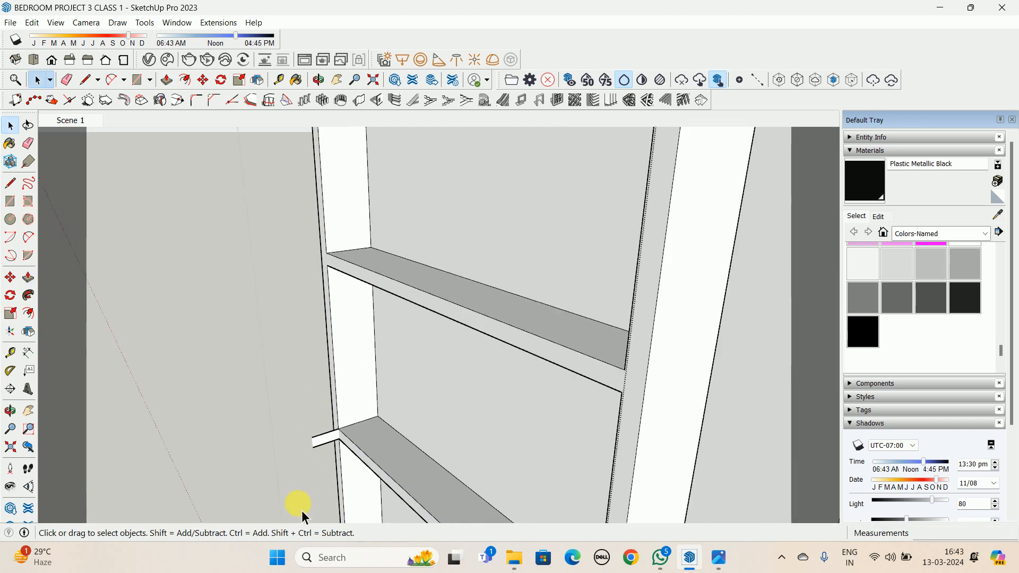
click(271, 403)
scroll(339, 388, down, 5)
key(p)
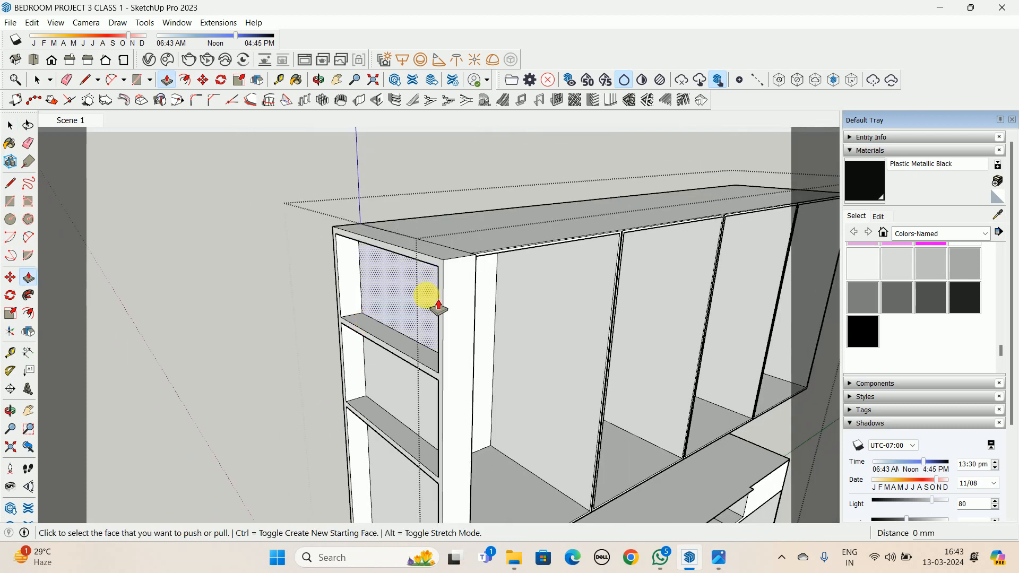
scroll(428, 289, up, 1)
click(428, 264)
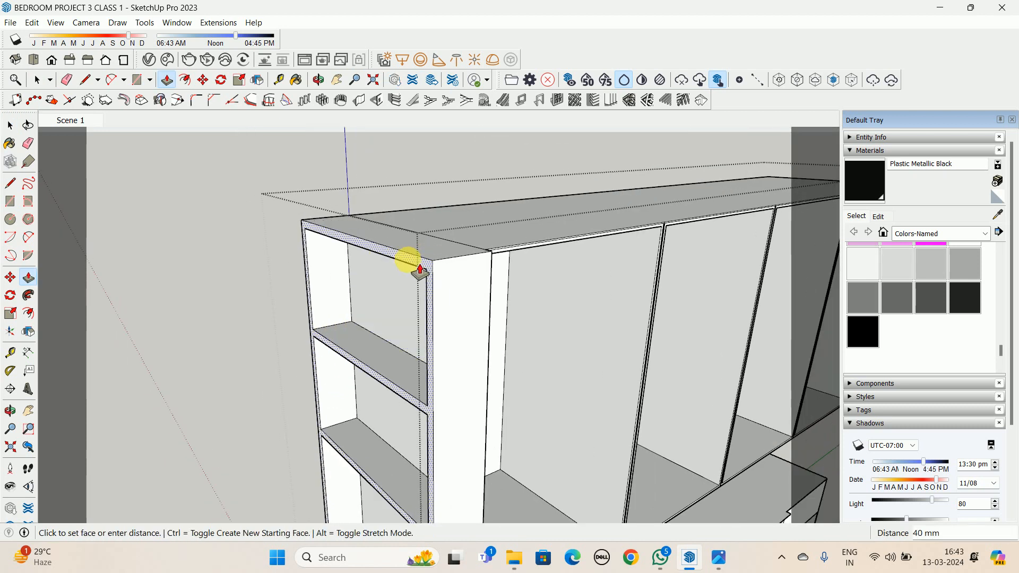
key(ctrl)
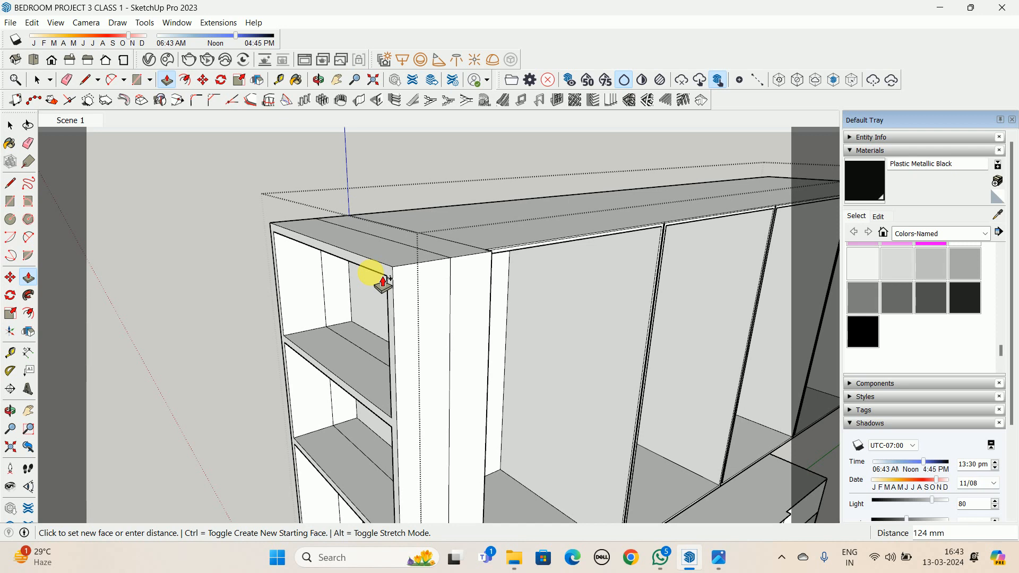
key(Escape)
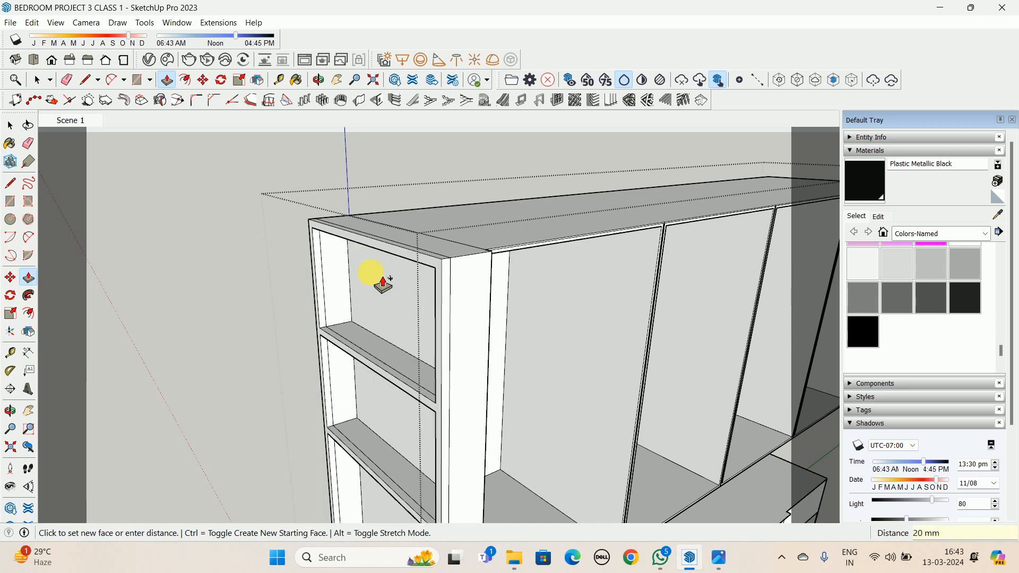
click(445, 246)
scroll(454, 287, up, 2)
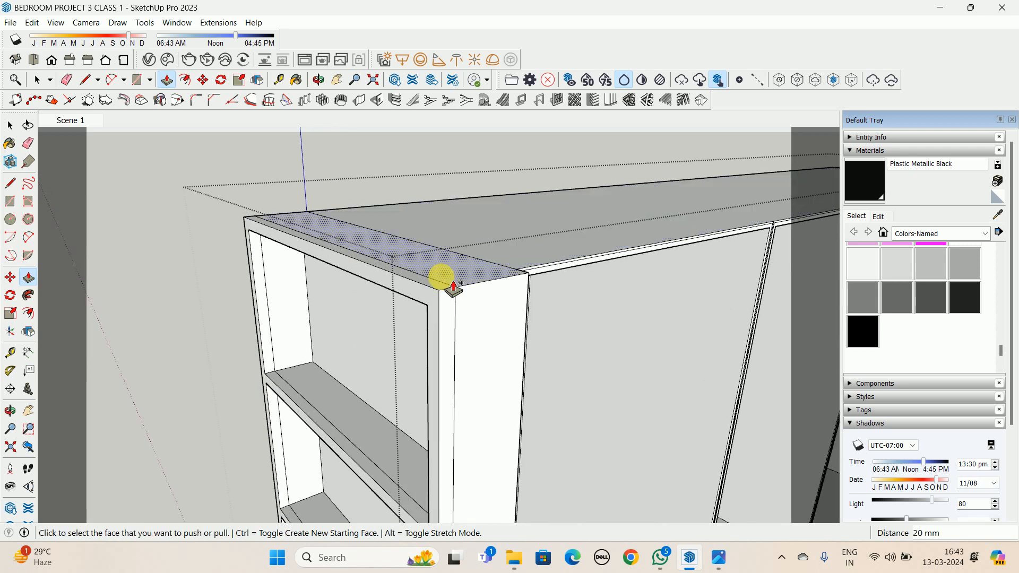
scroll(431, 307, up, 1)
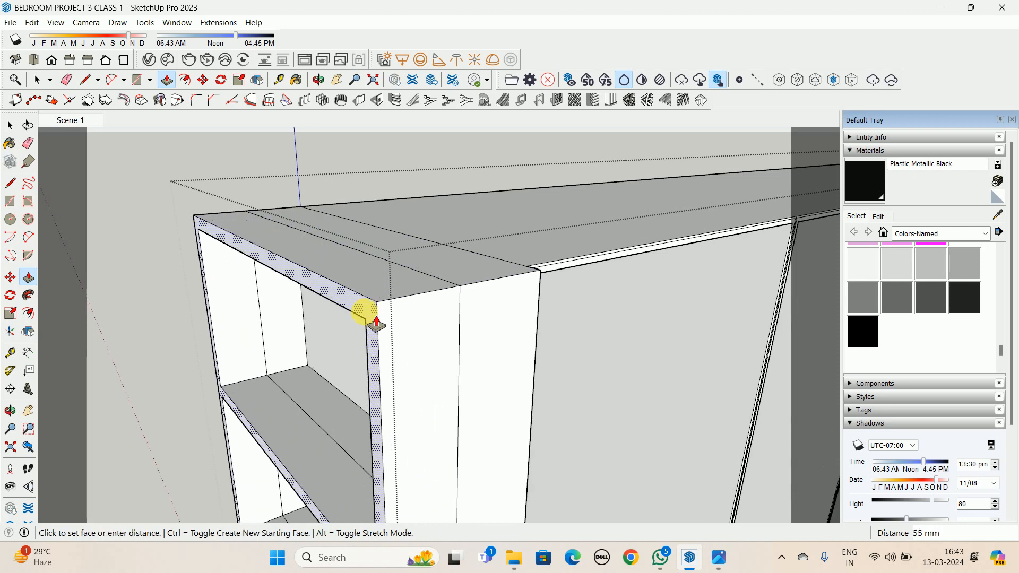
scroll(282, 336, down, 3)
scroll(236, 332, down, 2)
key(ctrl)
scroll(236, 331, down, 2)
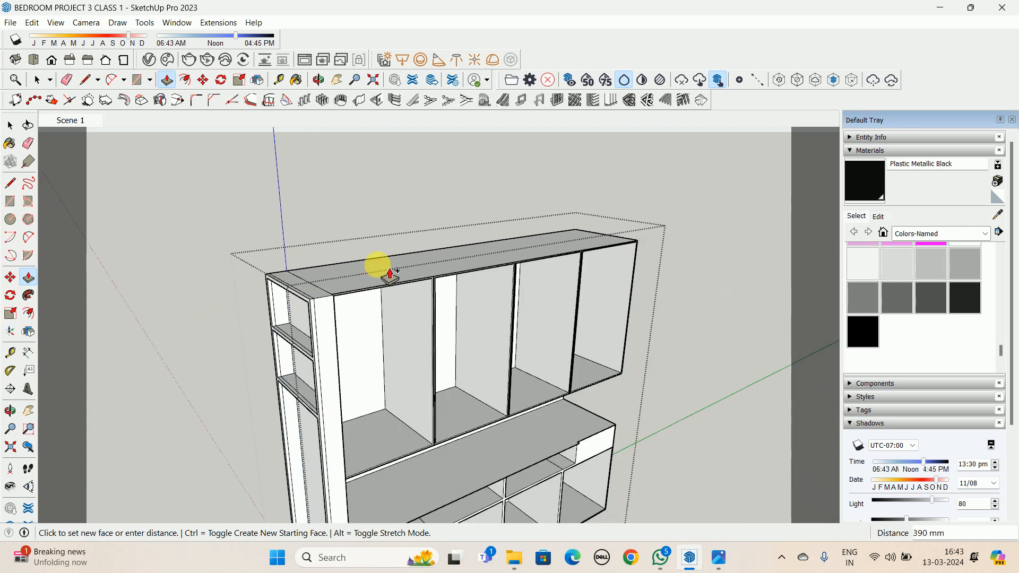
key(space)
scroll(311, 312, down, 2)
middle_drag(312, 314, 403, 326)
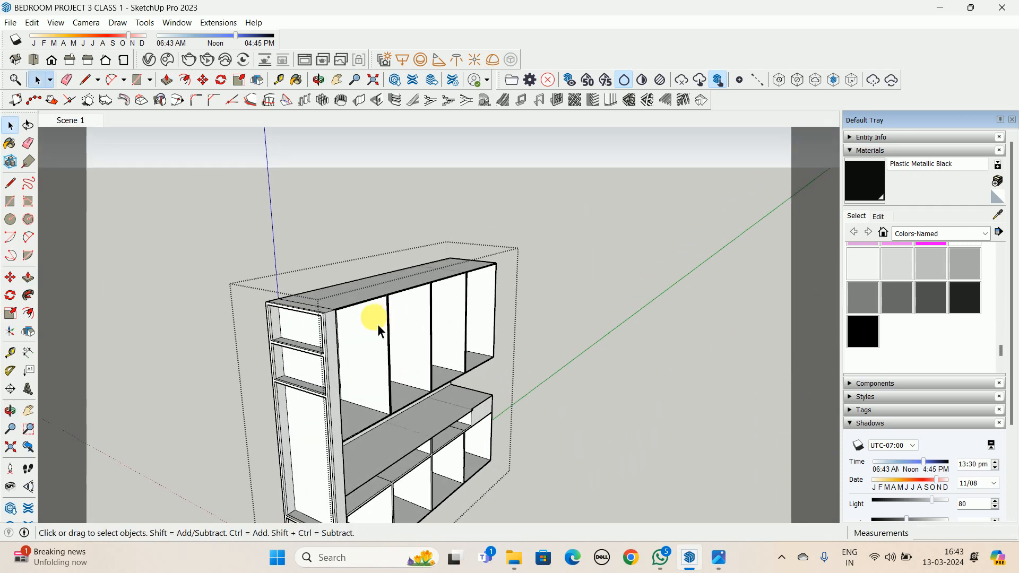
key(p)
scroll(339, 334, up, 2)
shift+middle_drag(339, 334, 312, 182)
middle_drag(295, 228, 218, 356)
scroll(289, 171, up, 4)
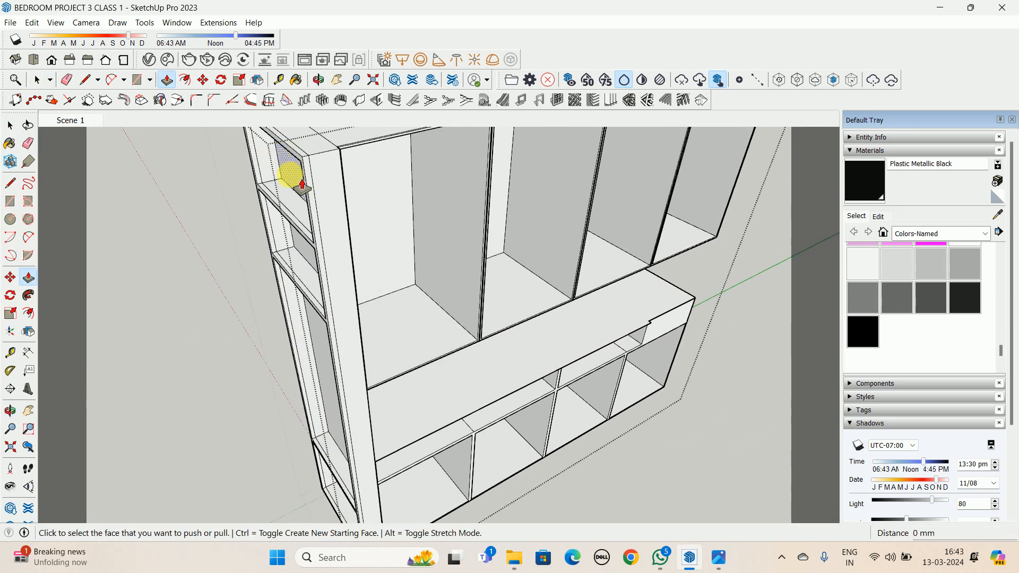
click(310, 161)
scroll(228, 194, down, 4)
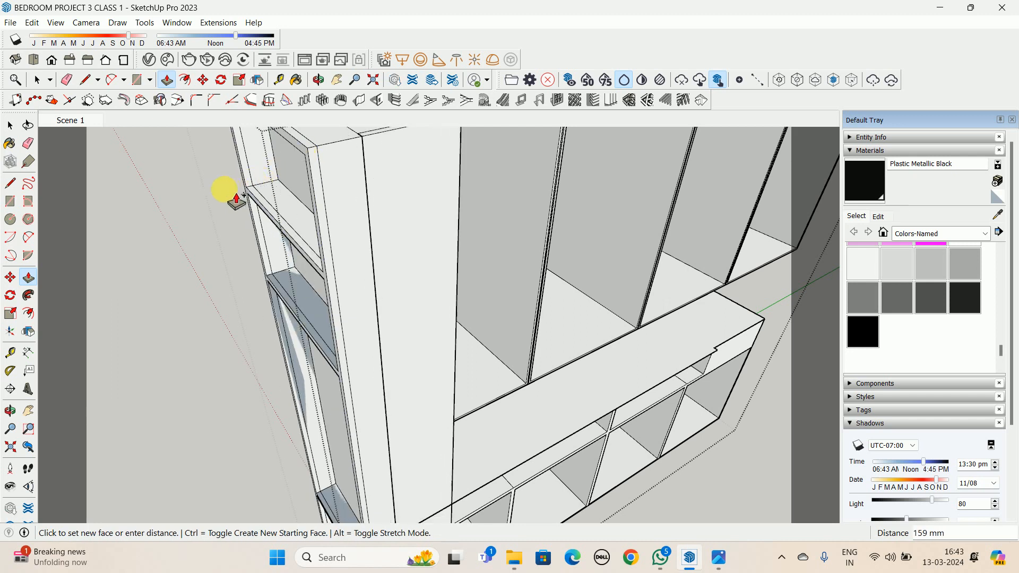
key(space)
middle_drag(212, 276, 275, 211)
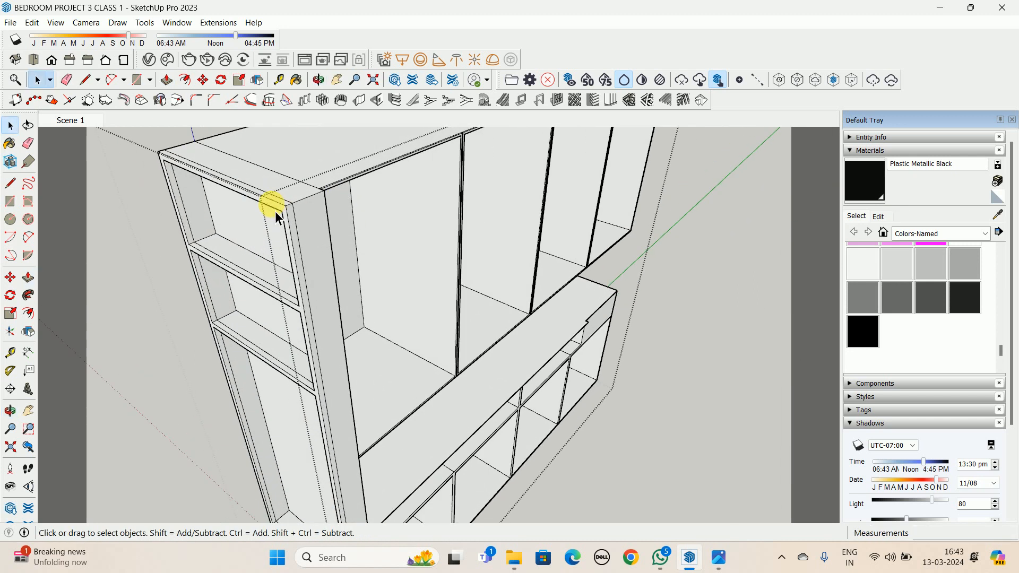
Copy the tall niche's front frame face 30 mm out in front of the carcass
scroll(275, 212, up, 2)
key(m)
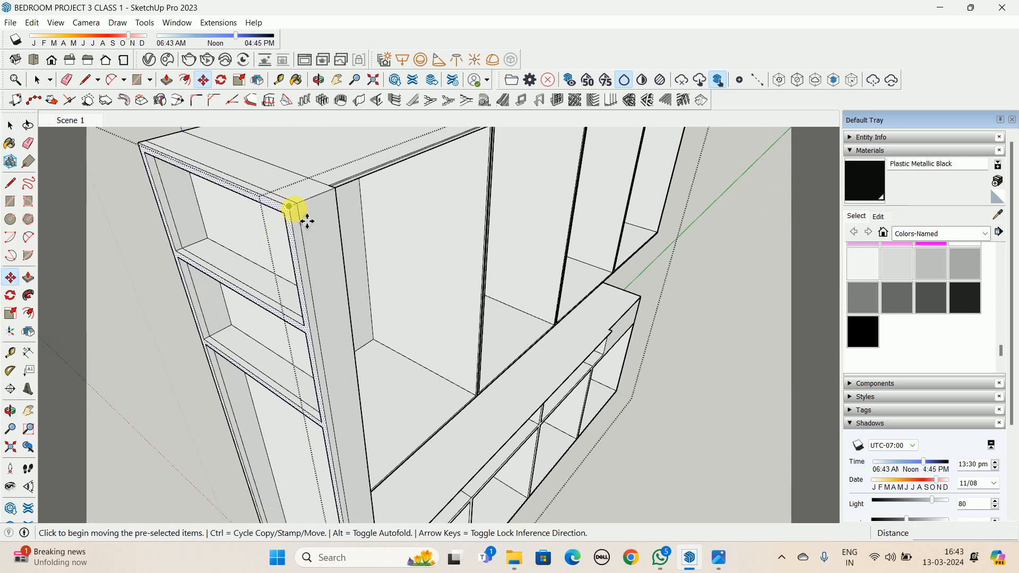
click(286, 210)
key(ctrl)
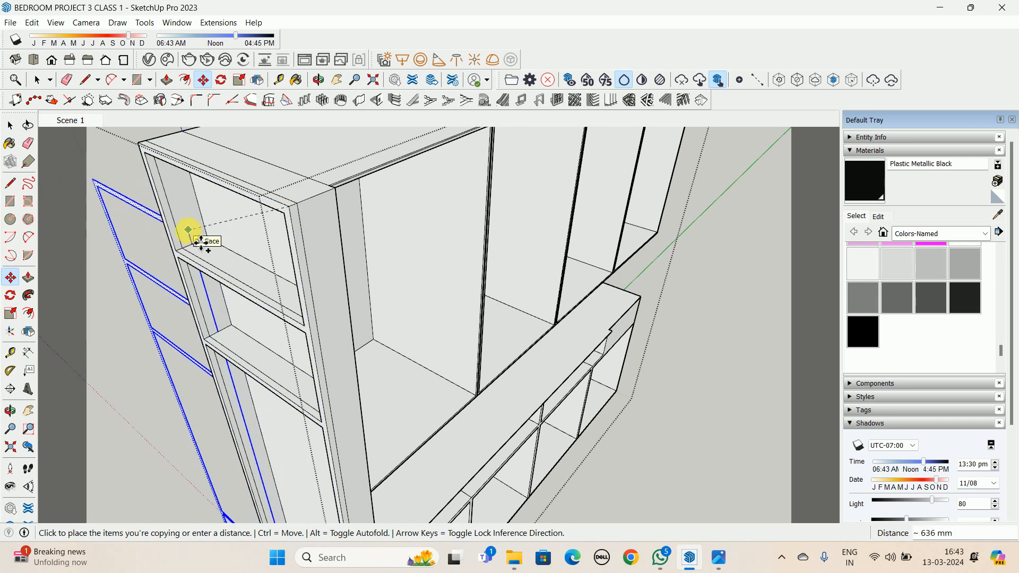
text(3)
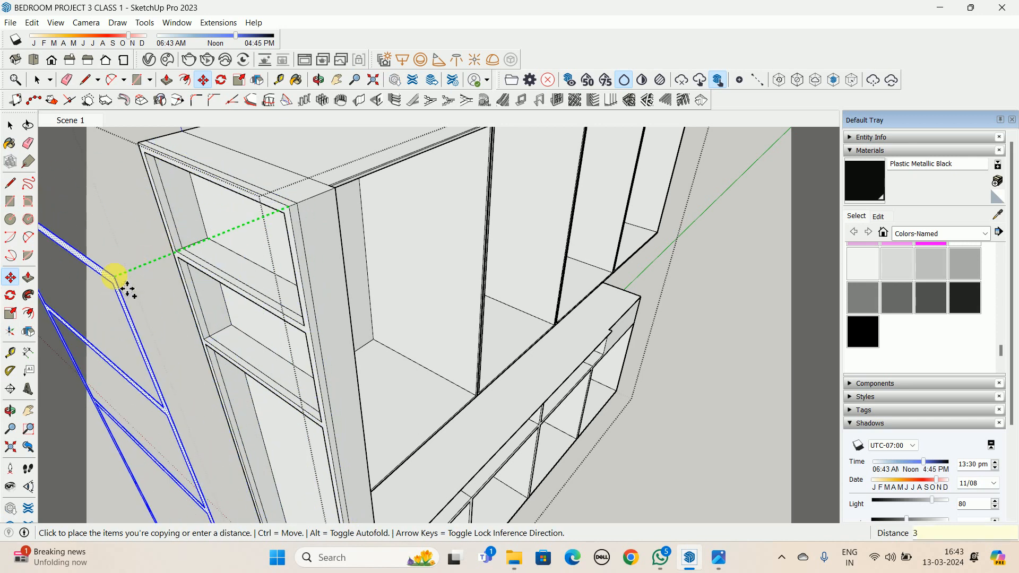
text(0)
key(Return)
key(p)
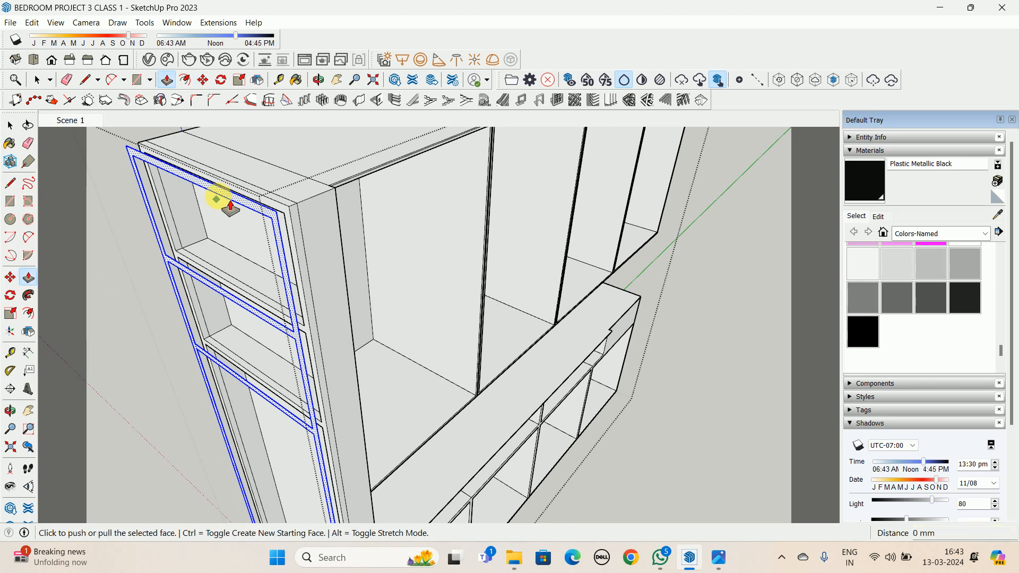
scroll(245, 223, up, 2)
click(262, 223)
scroll(319, 221, up, 3)
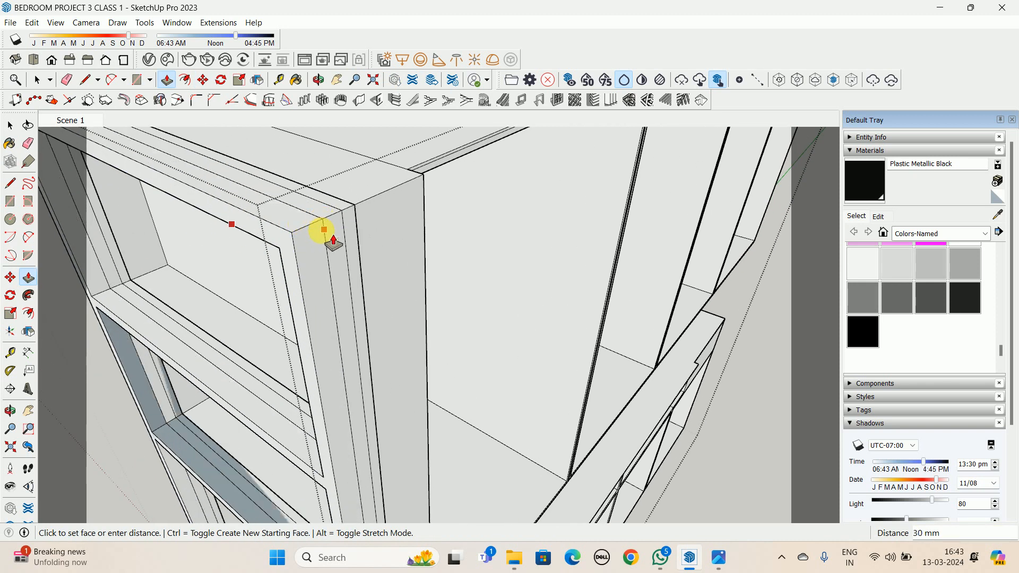
scroll(284, 243, down, 1)
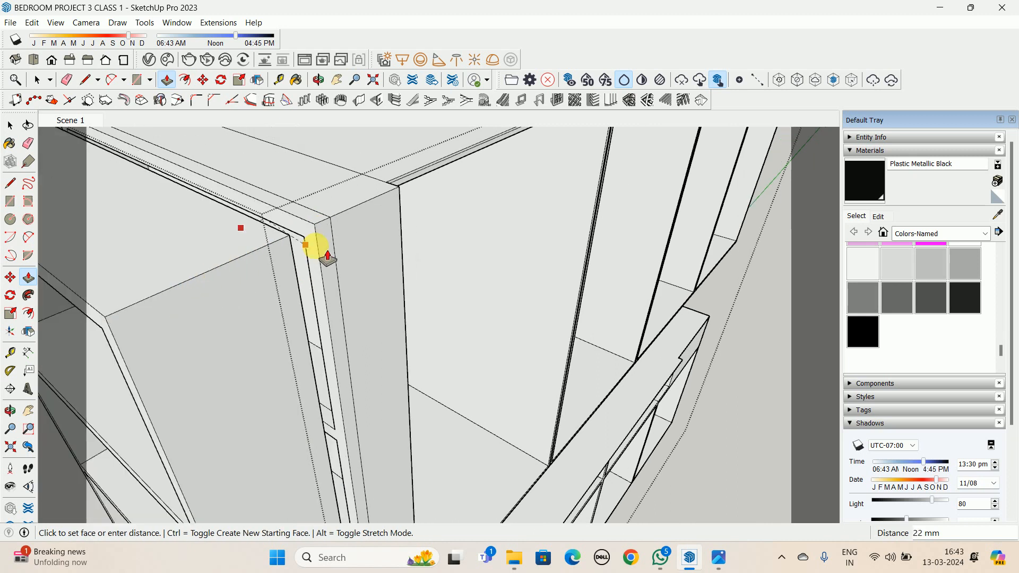
scroll(328, 258, down, 2)
key(space)
Extrude the copied niche frame face 30 mm forward with Push/Pull
middle_drag(228, 378, 500, 357)
shift+middle_drag(372, 332, 359, 266)
scroll(238, 362, down, 2)
scroll(382, 431, up, 2)
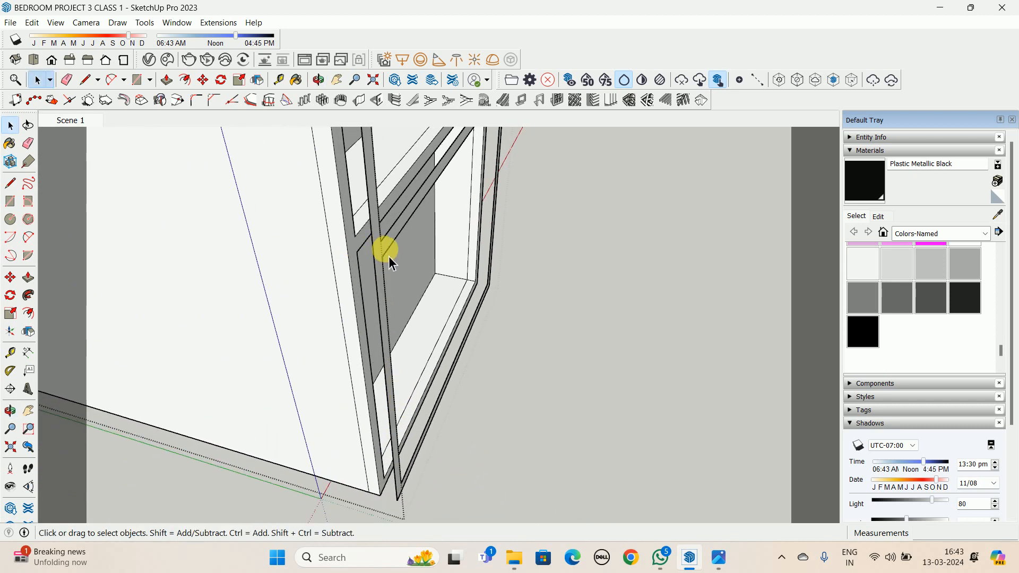
middle_drag(391, 263, 391, 360)
key(p)
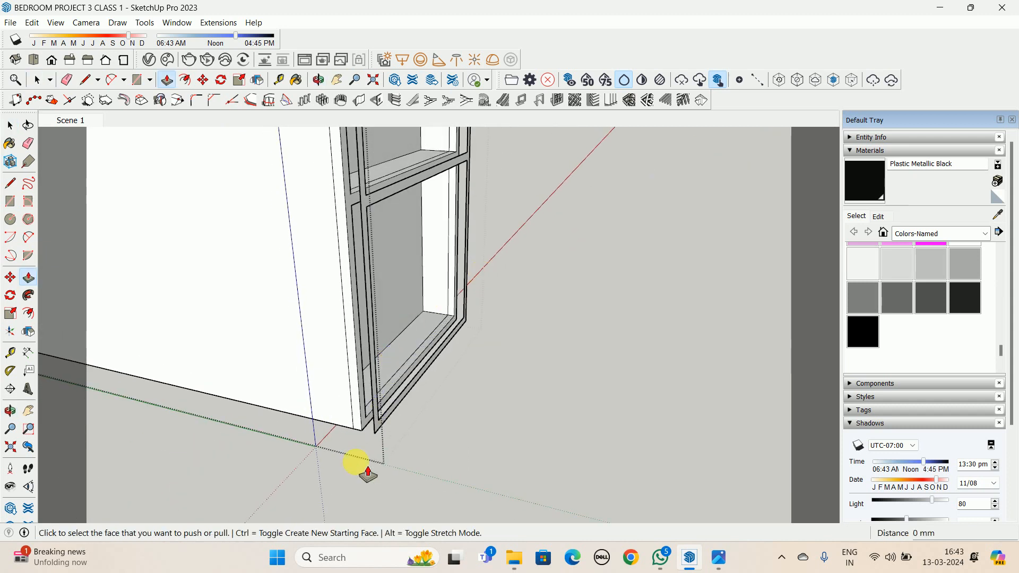
middle_drag(359, 467, 387, 410)
click(388, 408)
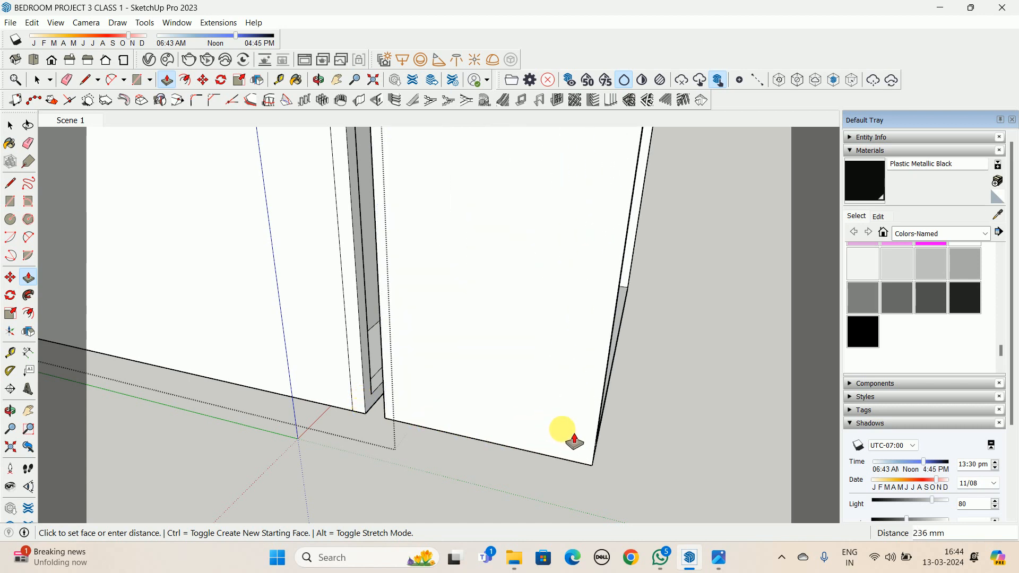
key(Return)
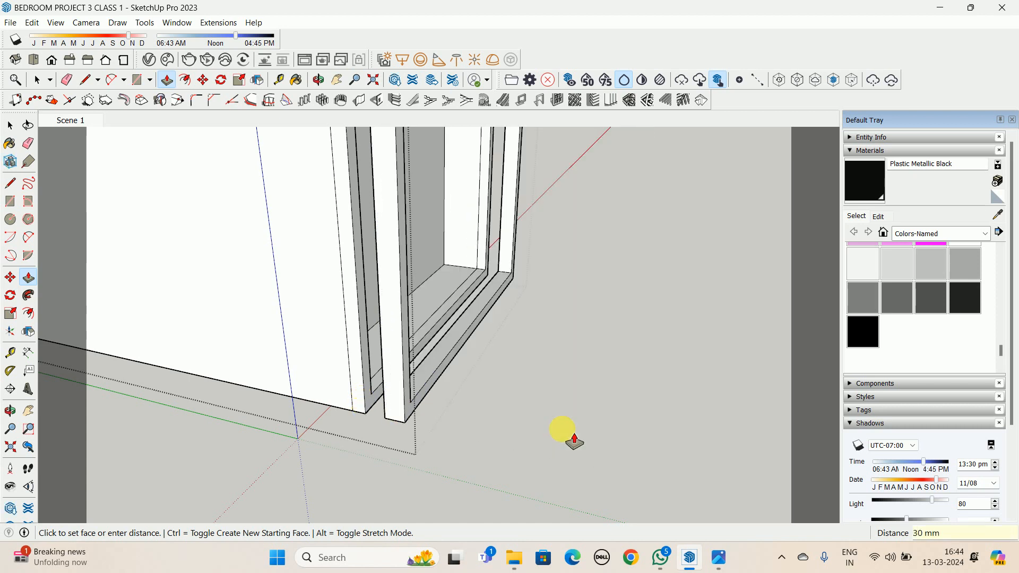
Move the whole extruded frame 30 mm back so its corner meets the carcass front
key(space)
triple_click(402, 419)
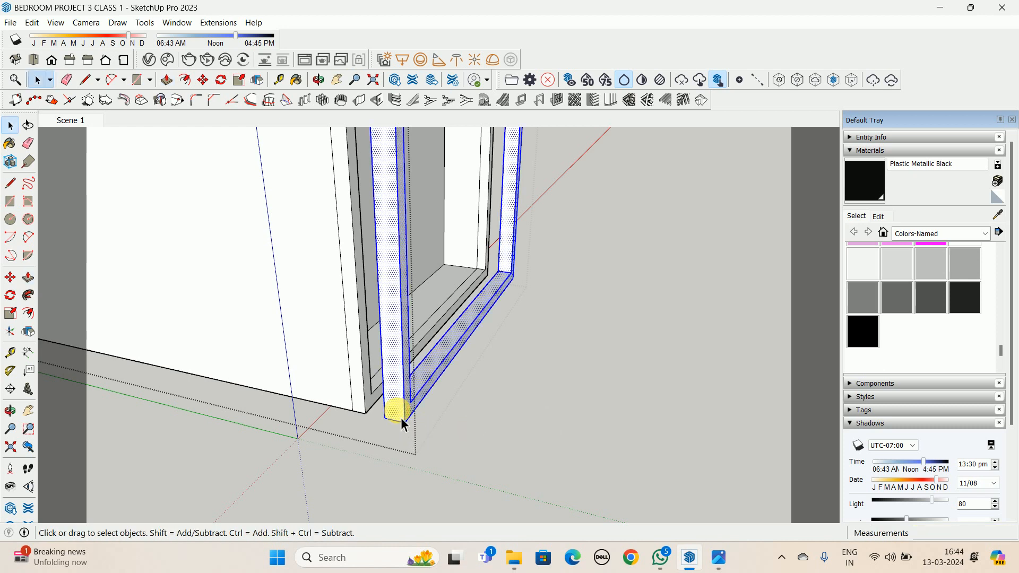
key(m)
click(403, 427)
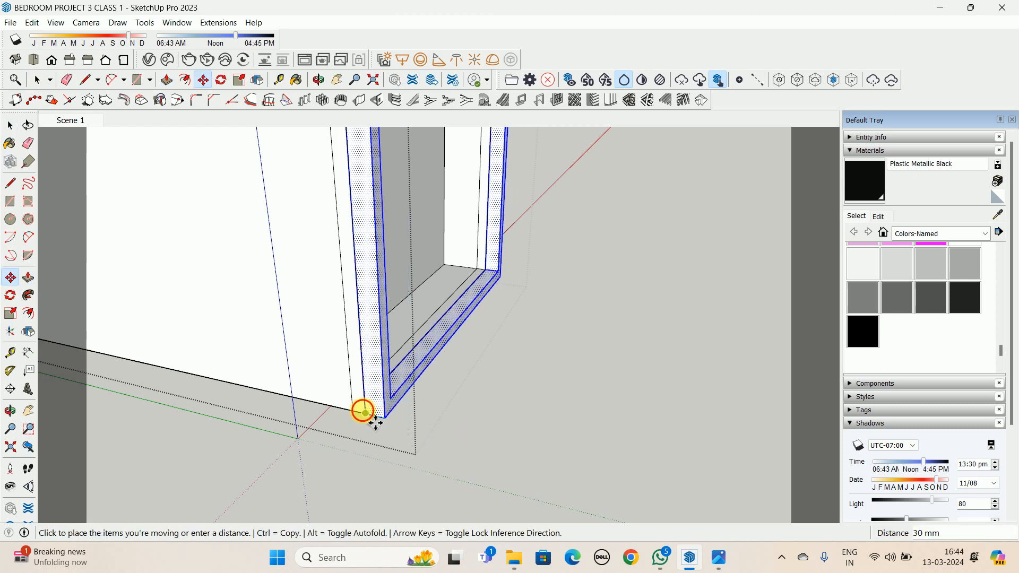
click(364, 413)
Leave the cabinet group and hide the rounded mirror on the adjacent wall
scroll(558, 375, down, 1)
middle_drag(559, 375, 301, 374)
scroll(301, 373, down, 5)
middle_drag(476, 329, 345, 505)
key(space)
scroll(341, 273, up, 6)
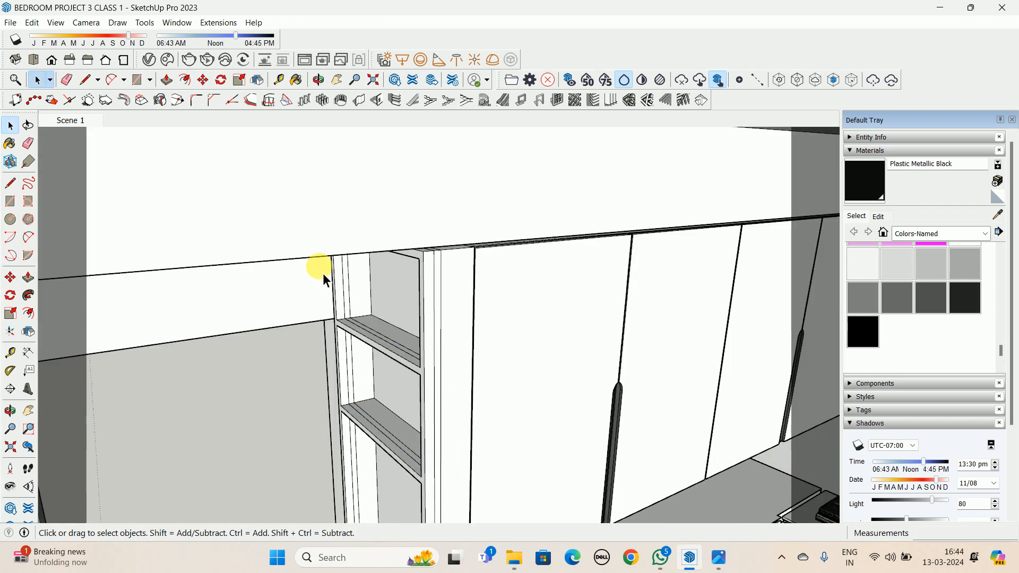
middle_drag(323, 273, 529, 370)
right_click(529, 370)
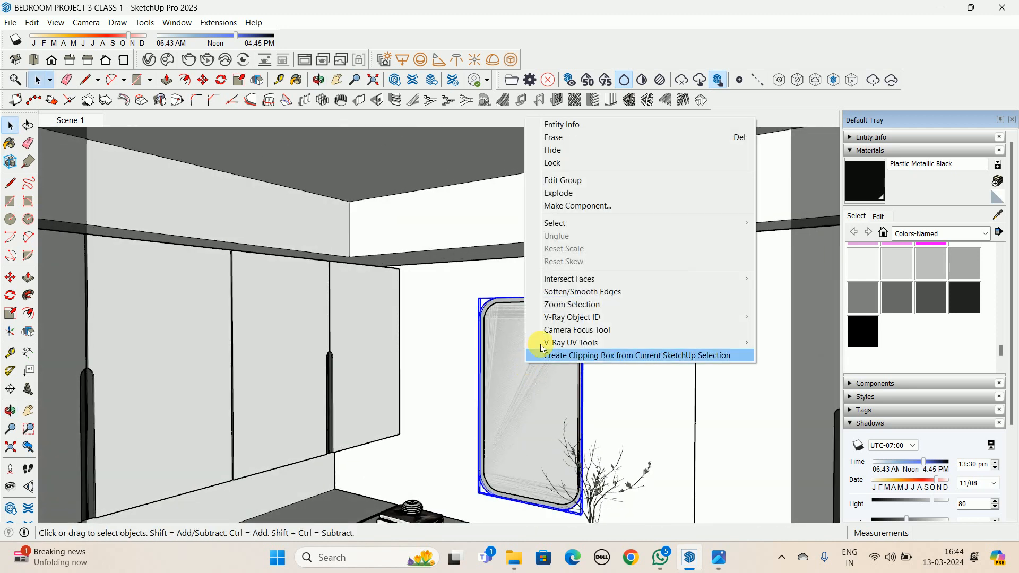
click(551, 152)
Sample the Emissive material from the curved edge strip behind the hidden mirror
scroll(535, 302, up, 4)
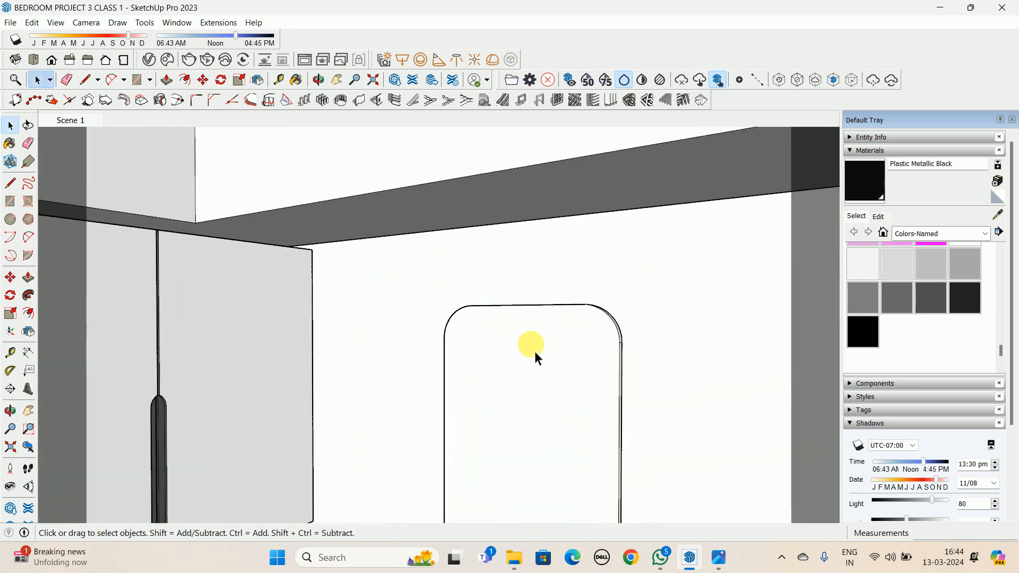
mouse_move(534, 351)
middle_down()
mouse_move(553, 363)
mouse_move(533, 349)
middle_up()
scroll(531, 334, up, 2)
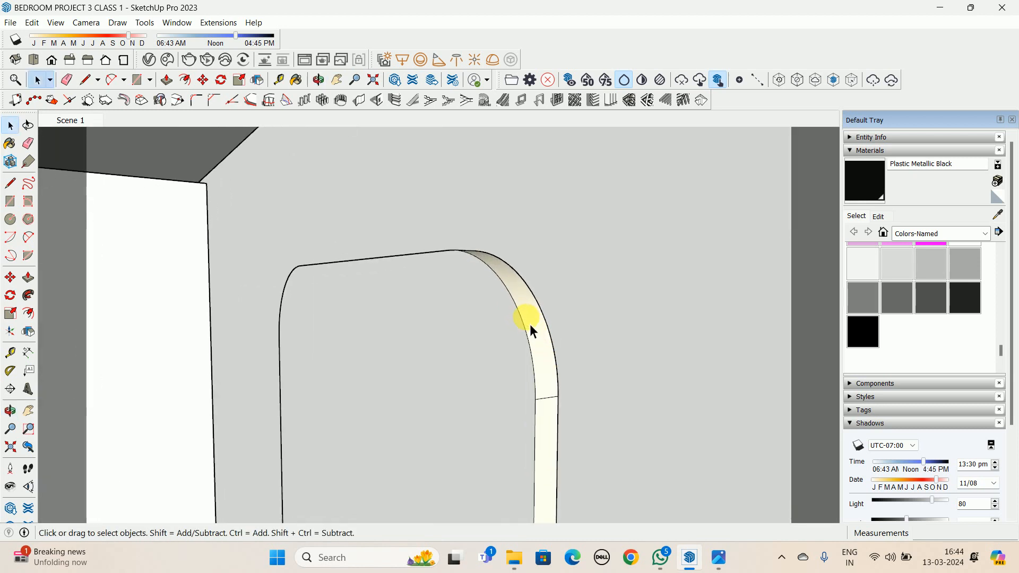
key(b)
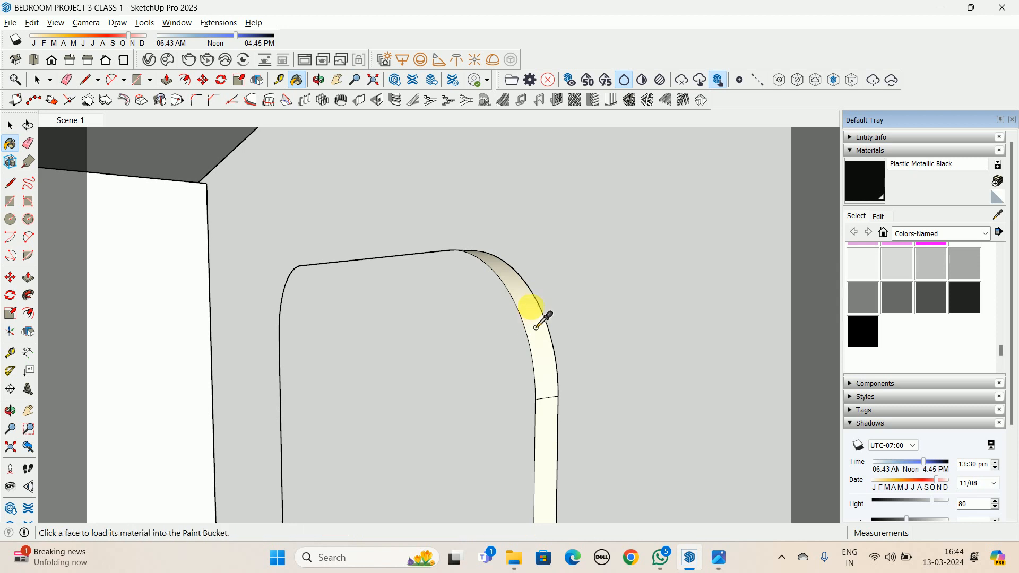
Paint the narrow strip on the niche's inner side panel above the shelf with the Emissive material
middle_drag(370, 284, 564, 277)
scroll(514, 273, up, 1)
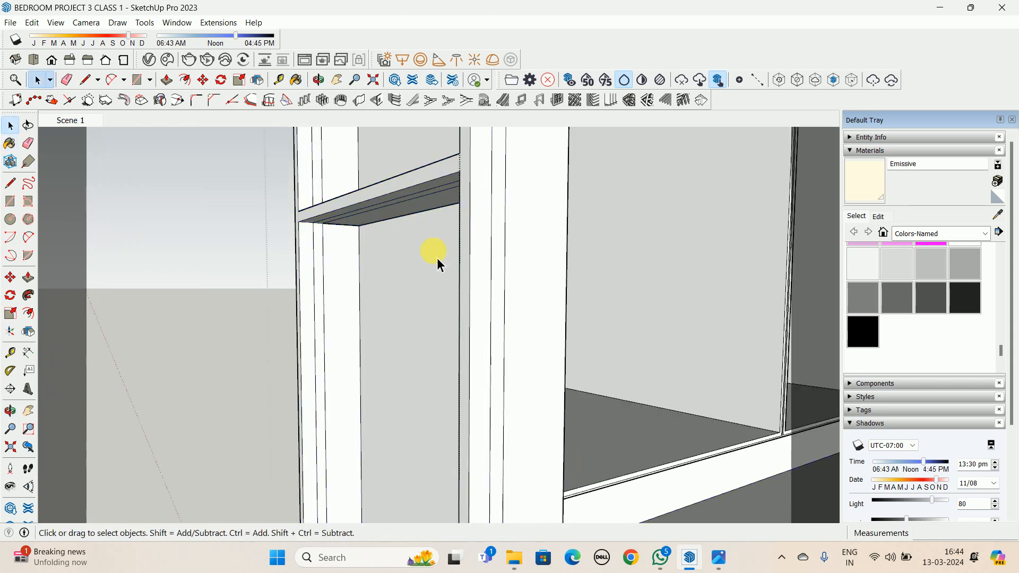
scroll(404, 246, up, 4)
scroll(333, 183, up, 1)
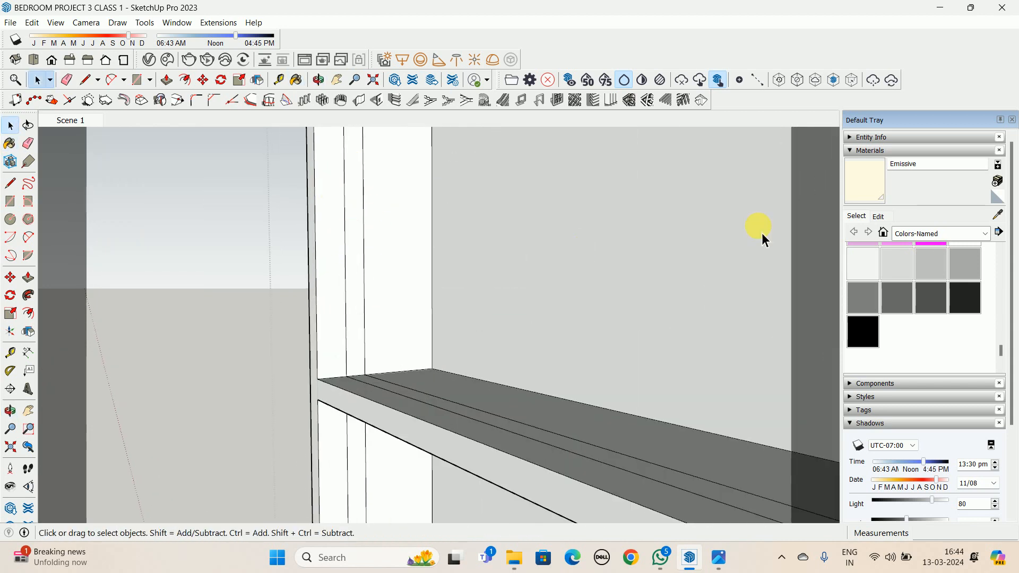
click(848, 181)
click(356, 288)
mouse_move(360, 337)
middle_down()
mouse_move(350, 230)
mouse_move(313, 235)
mouse_move(330, 307)
mouse_move(367, 27)
mouse_move(359, 366)
mouse_move(575, 230)
mouse_move(366, 319)
middle_up()
key(ctrl+z)
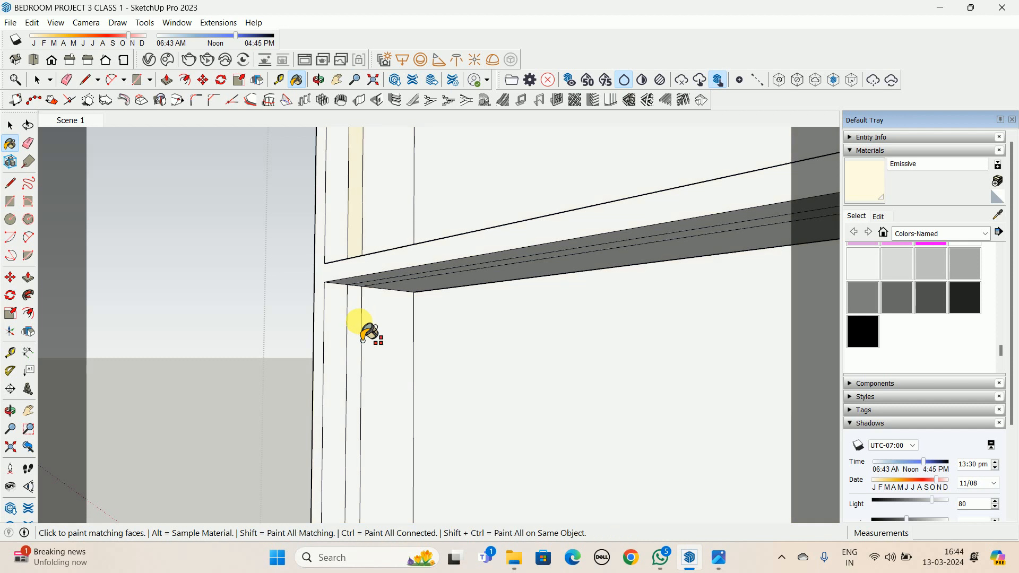
key(space)
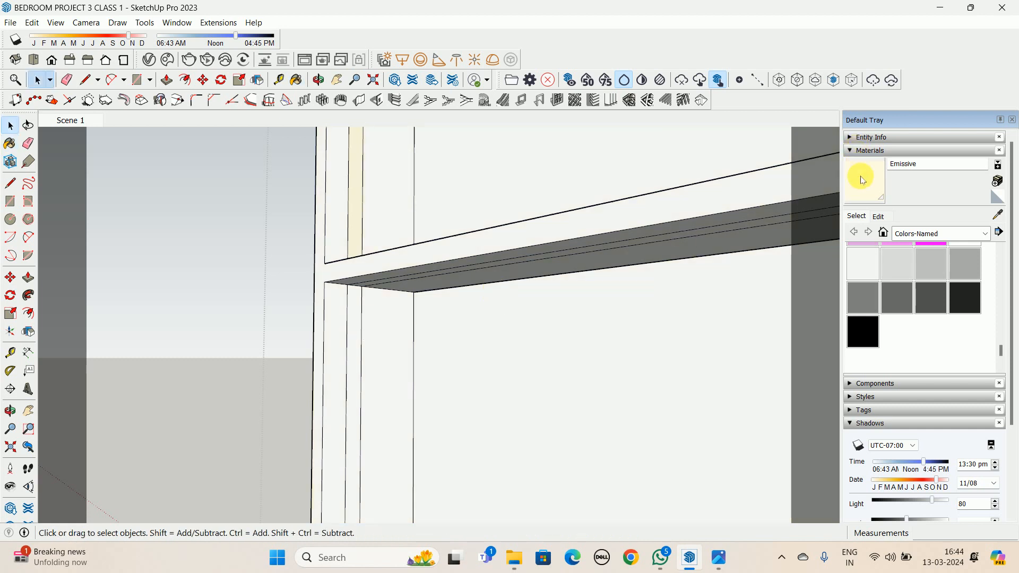
Apply Emissive to the narrow strips on the shelf's underside and the adjoining side panel below it
click(863, 179)
mouse_move(365, 339)
middle_down()
mouse_move(549, 191)
mouse_move(679, 293)
mouse_move(644, 321)
mouse_move(419, 270)
middle_up()
click(673, 302)
scroll(521, 293, up, 2)
click(535, 285)
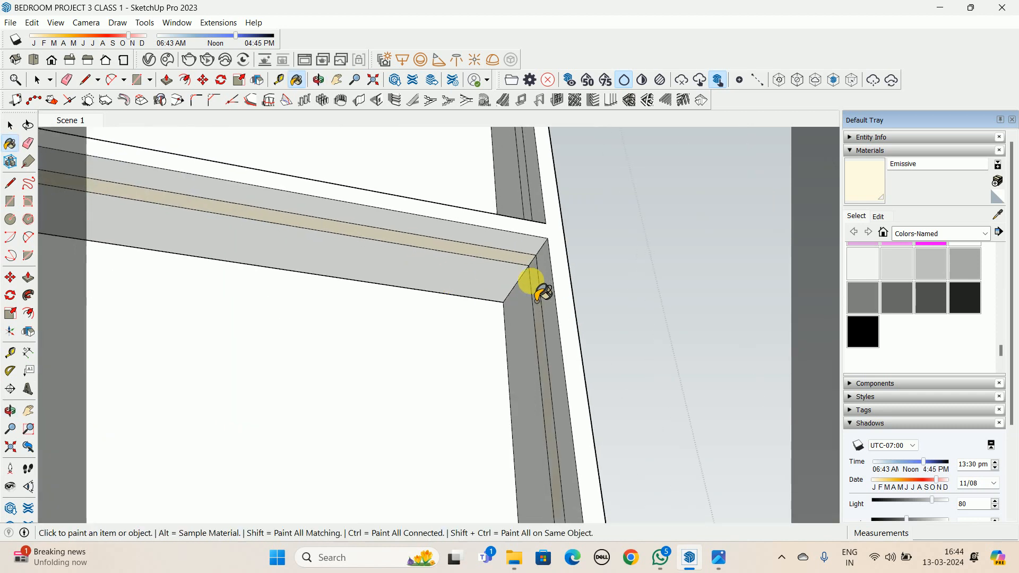
Paint the narrow strip on the same side panel above the shelf with Emissive
middle_drag(518, 240, 591, 434)
mouse_move(573, 271)
middle_down()
mouse_move(683, 428)
mouse_move(596, 398)
middle_up()
click(579, 404)
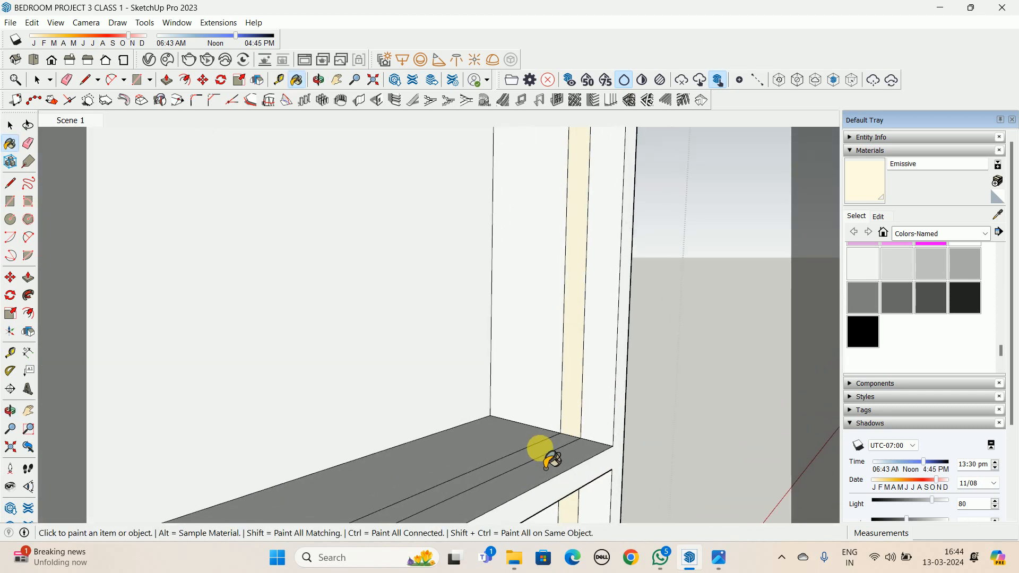
Paint the narrow strip along the upper face of the niche shelf with the Emissive material
mouse_move(540, 449)
middle_down()
mouse_move(552, 364)
mouse_move(493, 305)
mouse_move(500, 432)
mouse_move(496, 278)
mouse_move(539, 460)
mouse_move(552, 384)
middle_up()
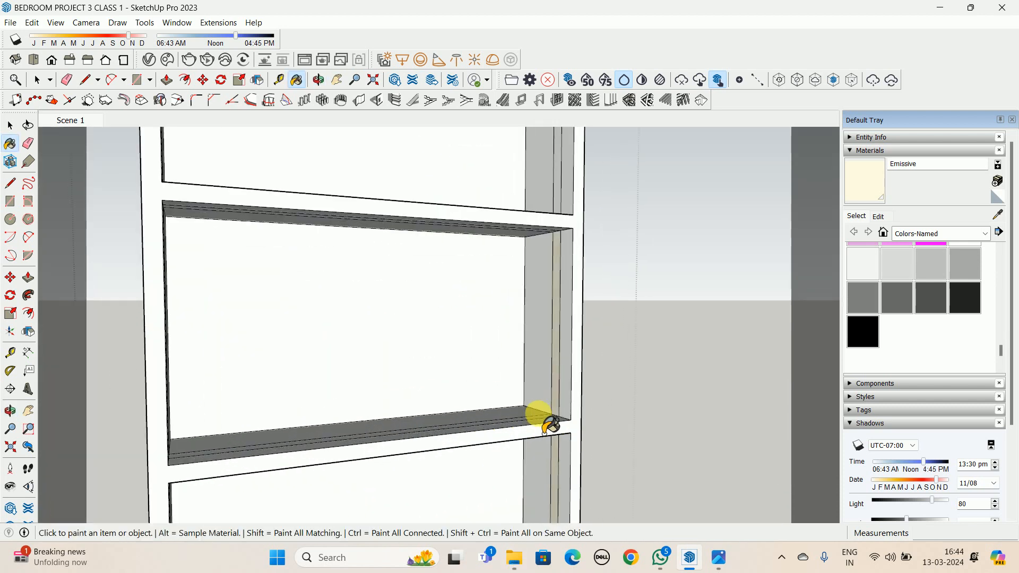
middle_drag(551, 425, 519, 257)
scroll(523, 260, up, 3)
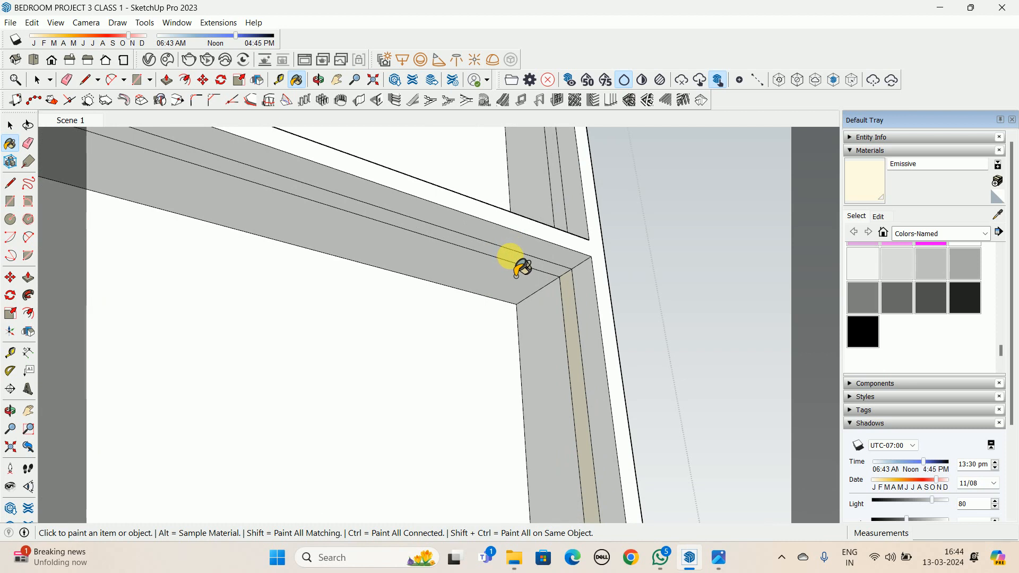
shift+middle_drag(490, 151, 225, 274)
scroll(255, 272, down, 3)
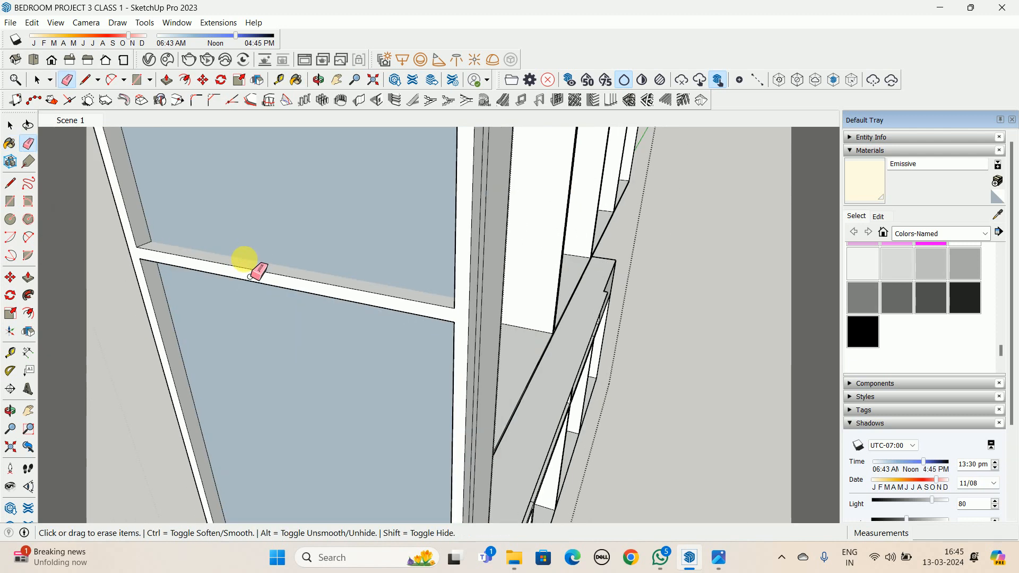
scroll(250, 269, up, 3)
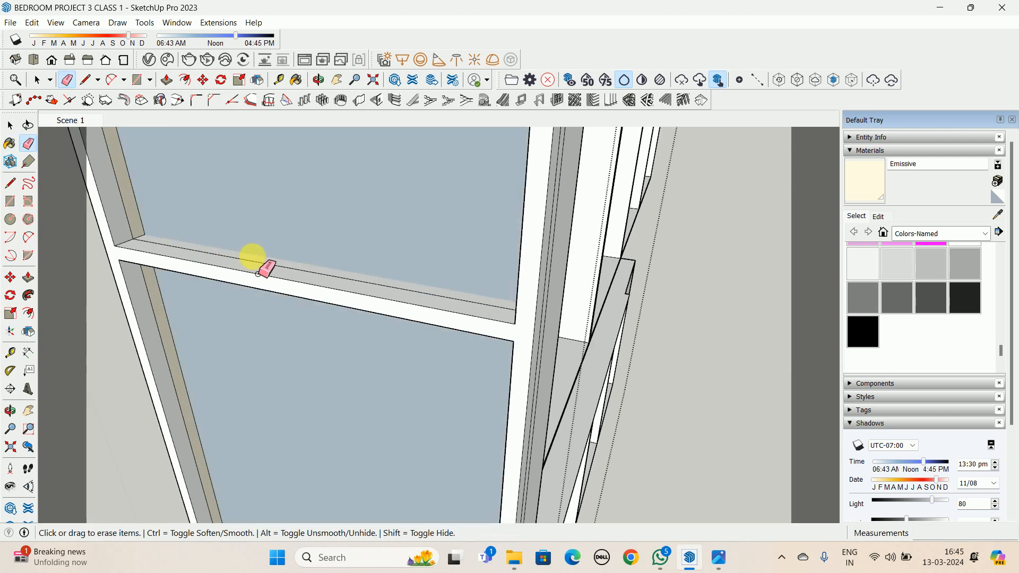
middle_drag(259, 273, 292, 183)
mouse_move(312, 151)
middle_down()
mouse_move(302, 357)
mouse_move(250, 212)
mouse_move(177, 387)
mouse_move(258, 274)
mouse_move(239, 333)
mouse_move(244, 321)
middle_up()
key(space)
scroll(262, 262, up, 3)
key(b)
scroll(276, 253, up, 3)
click(281, 261)
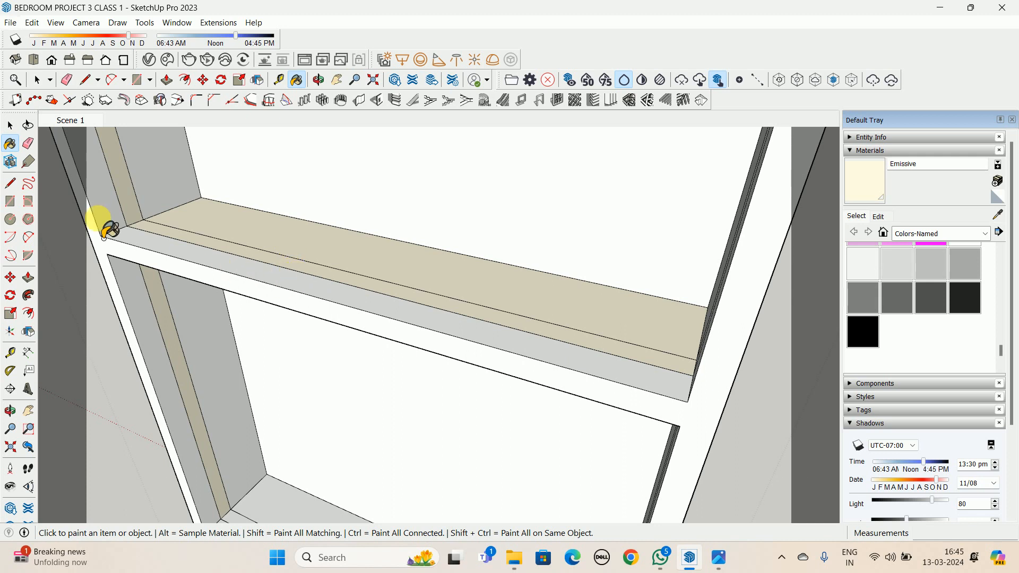
Sample the Default material from an unpainted face and repaint the shelf's upper face behind the Emissive strip with it
click(10, 125)
key(b)
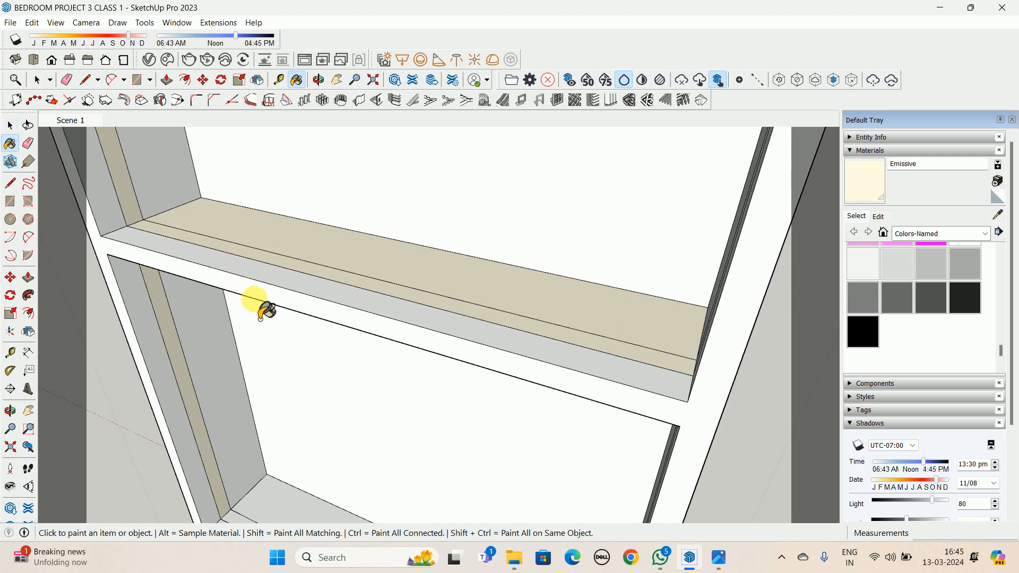
key(alt)
alt+click(325, 309)
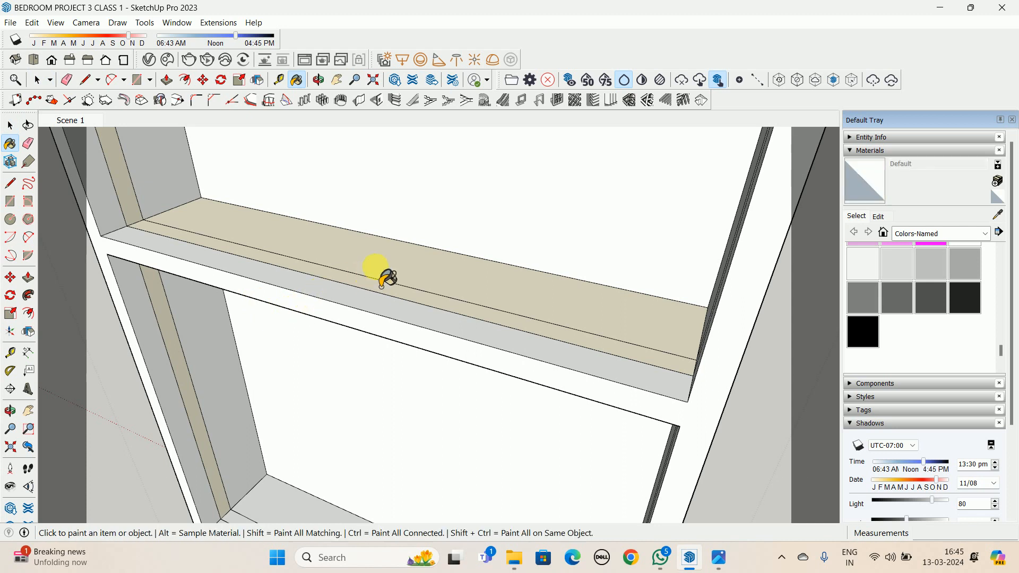
key(space)
scroll(236, 218, down, 2)
key(b)
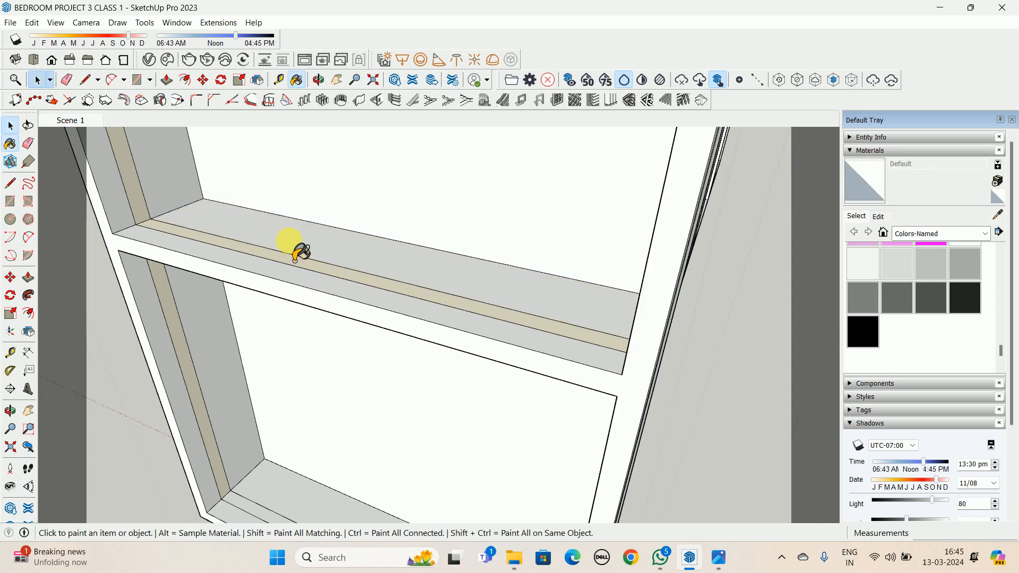
scroll(310, 279, up, 2)
scroll(312, 268, down, 2)
mouse_move(313, 263)
middle_down()
mouse_move(378, 223)
mouse_move(503, 252)
mouse_move(433, 221)
mouse_move(370, 227)
middle_up()
Return to the saved Scene 1 view of the whole bedroom
key(space)
scroll(370, 226, down, 2)
scroll(370, 228, down, 3)
scroll(394, 245, down, 2)
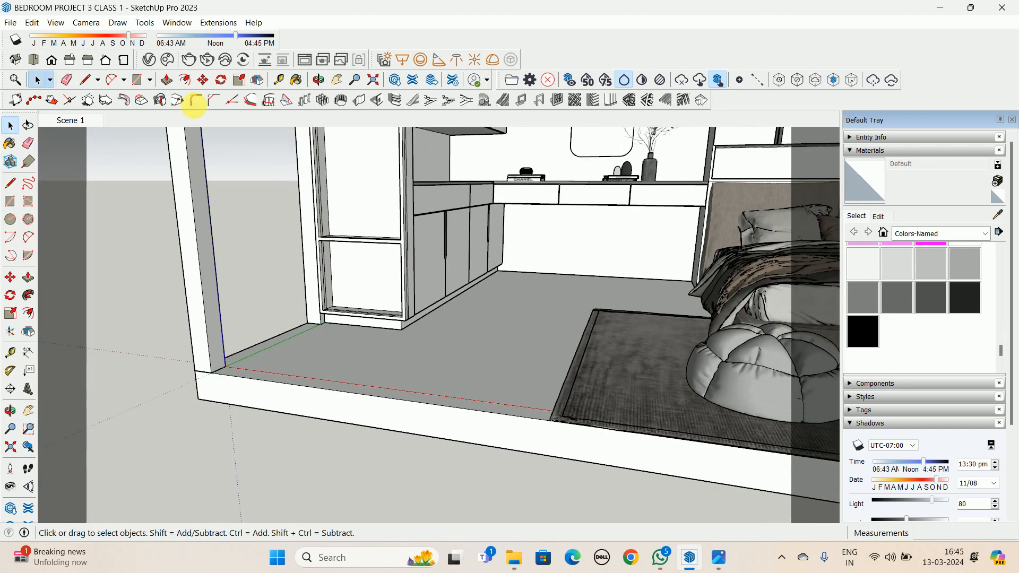
click(68, 120)
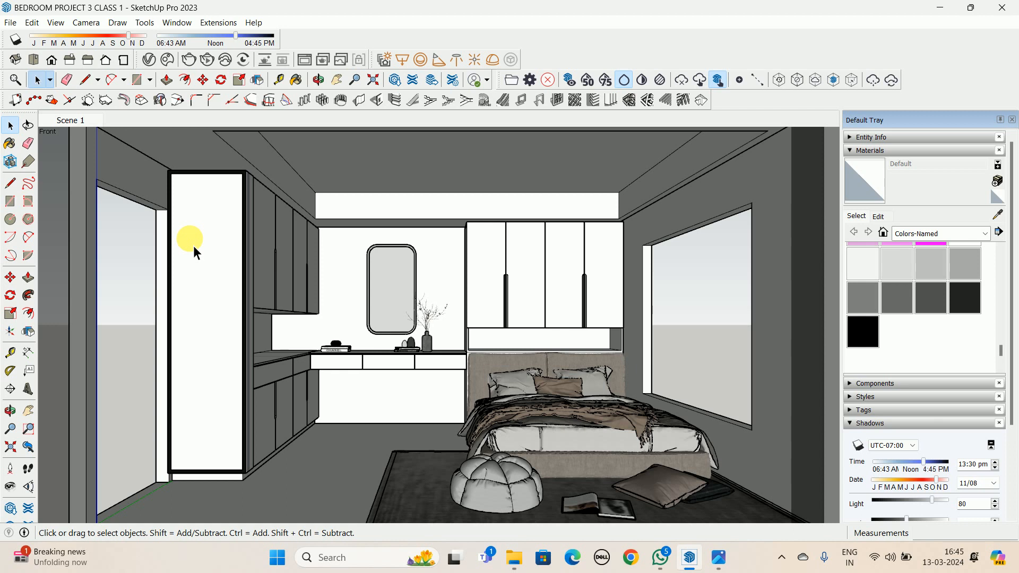
Open the V-Ray Asset Editor and the Chaos Cosmos material categories, and rename the existing Glass material to mirror
click(150, 61)
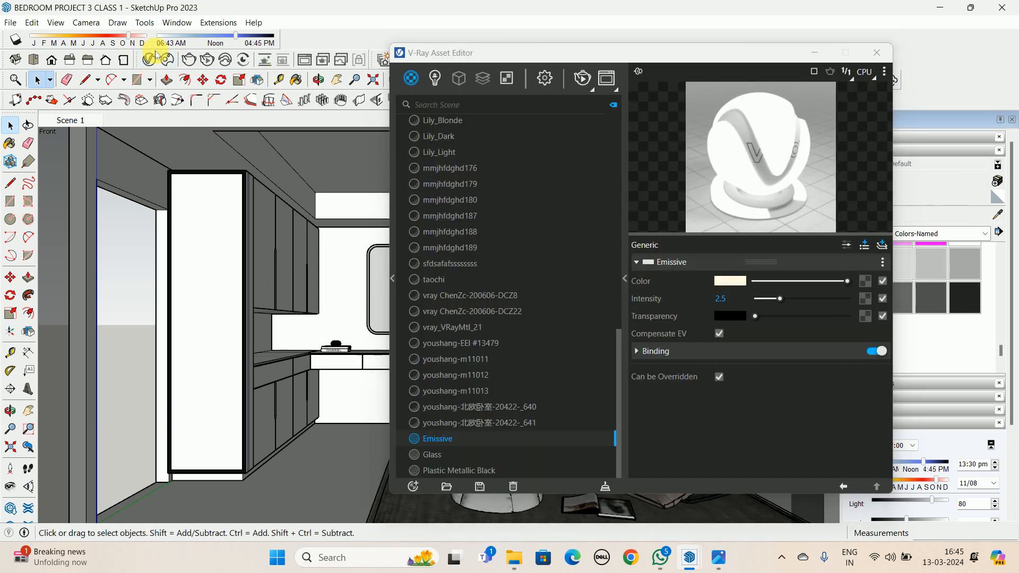
click(167, 59)
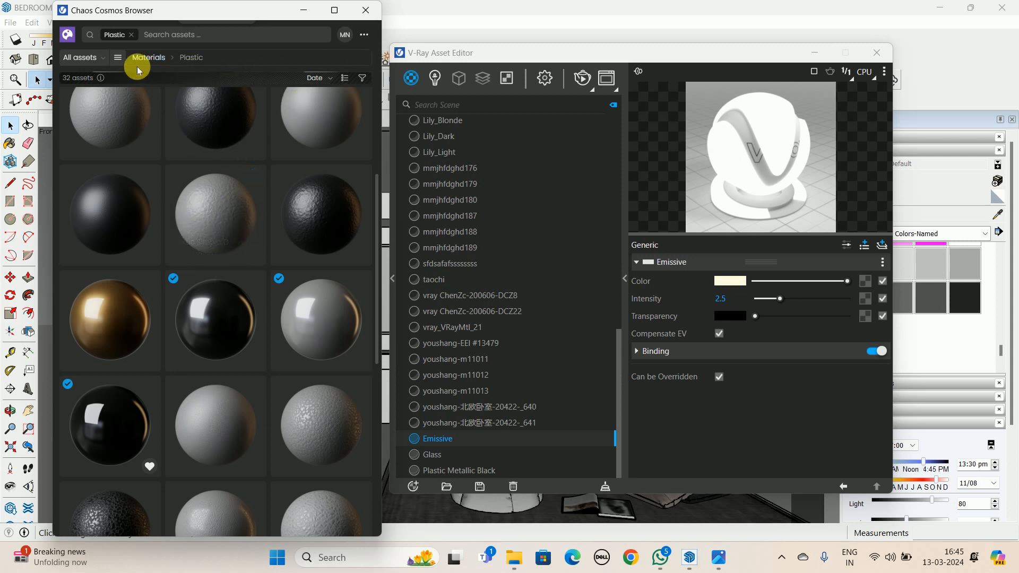
click(119, 60)
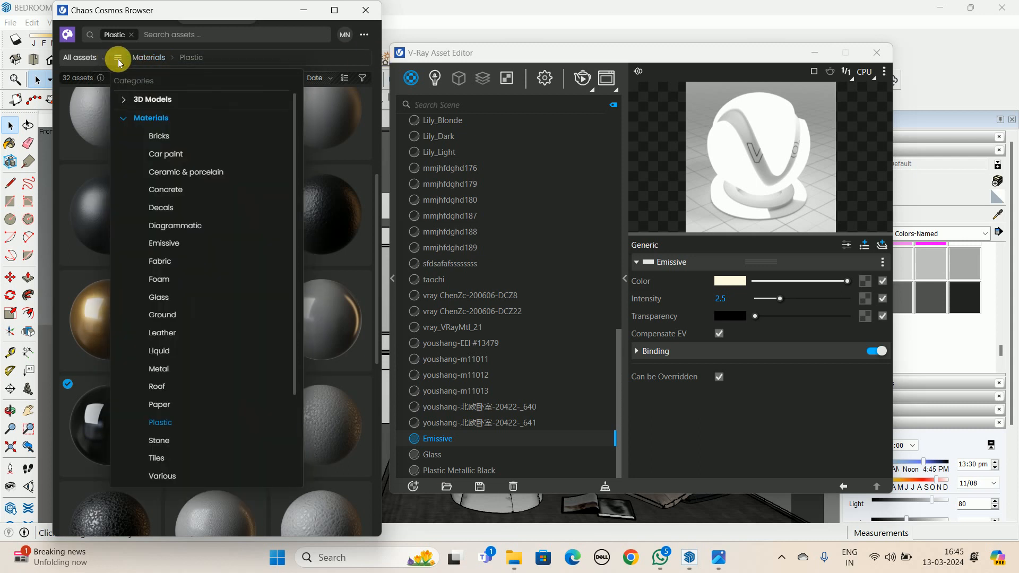
click(434, 455)
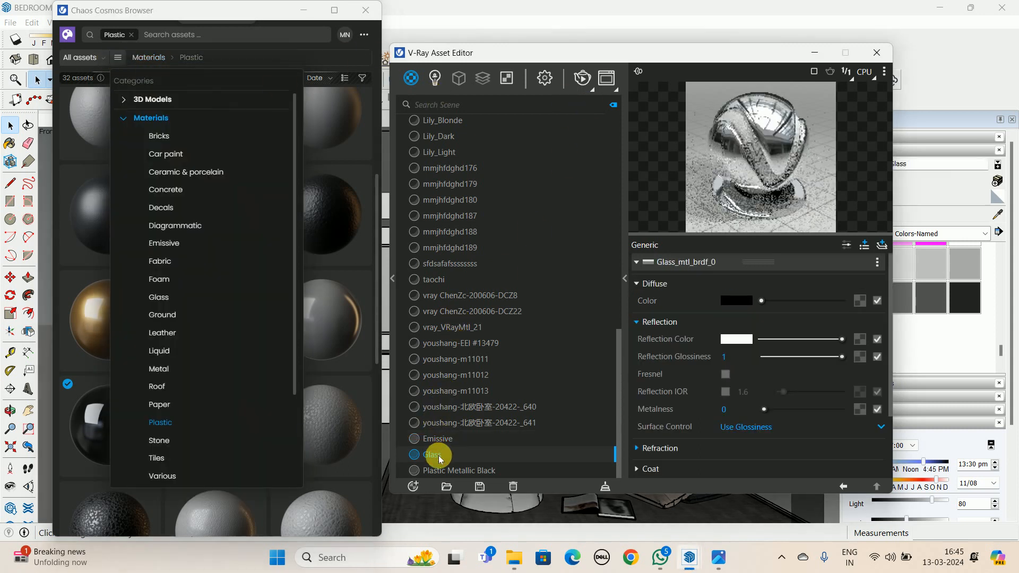
right_click(440, 458)
mouse_move(443, 455)
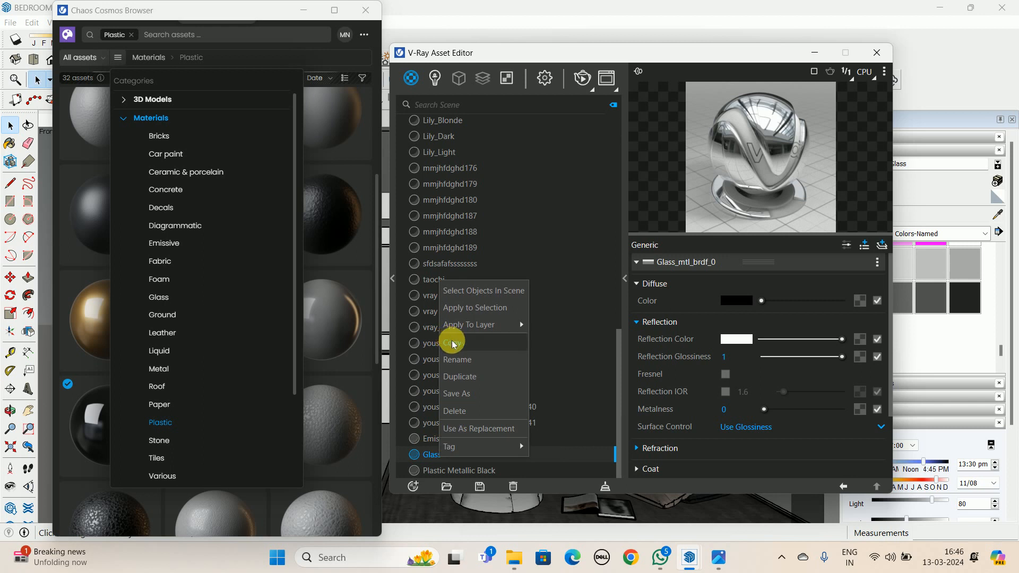
click(459, 361)
key(BackSpace)
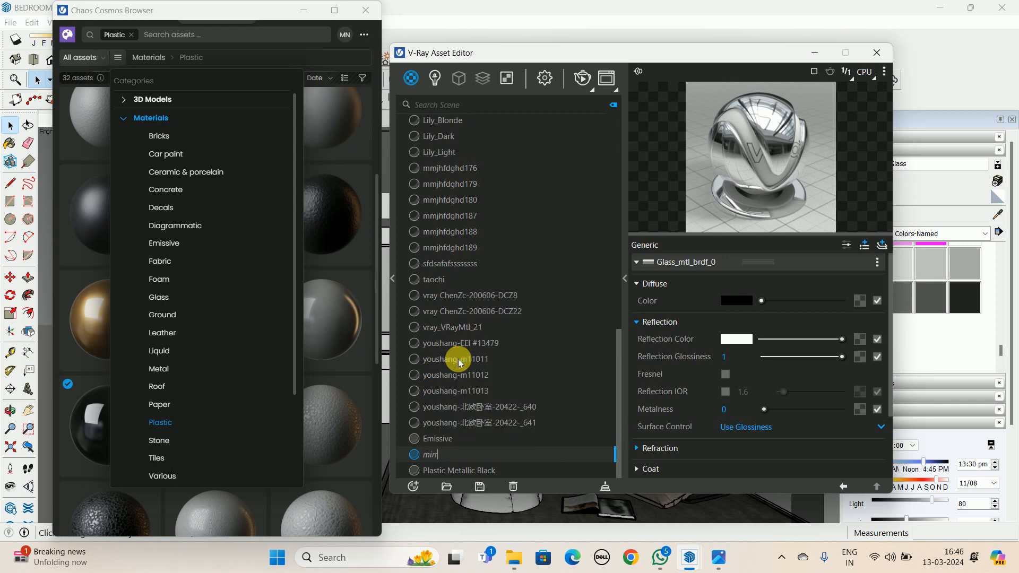
key(Return)
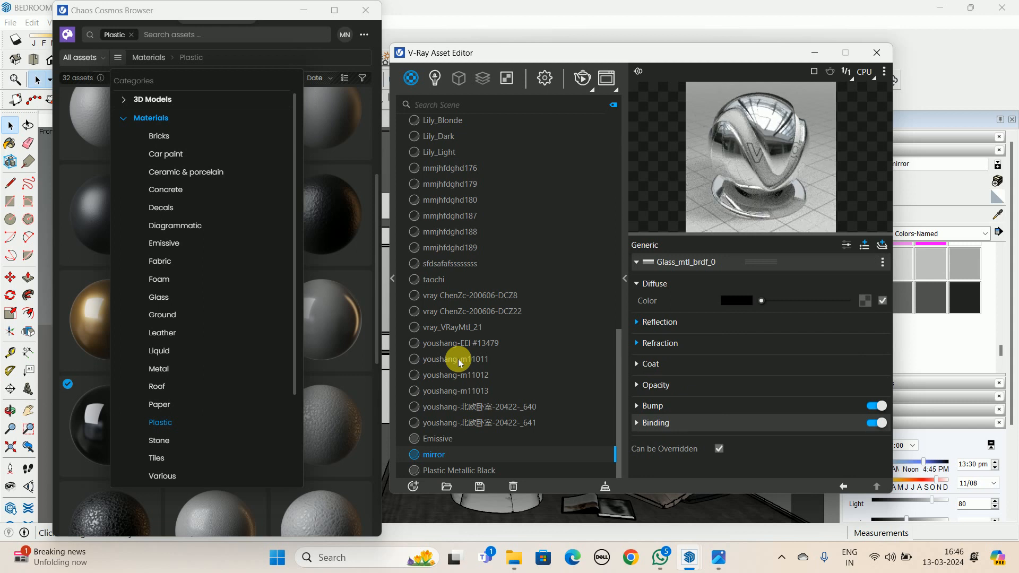
Import the clear material named Glass from the Chaos Cosmos Glass category and close the asset browser
click(177, 299)
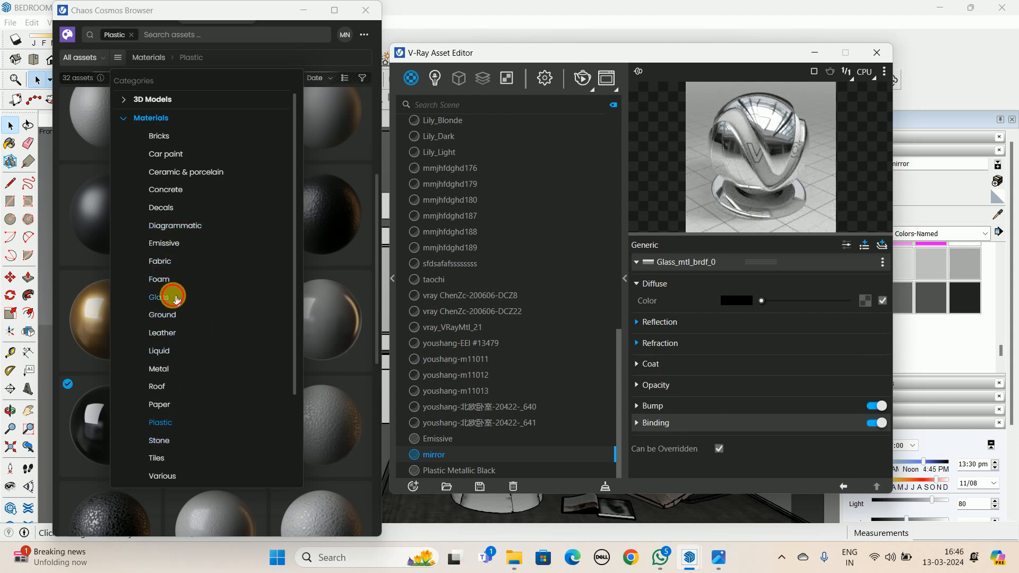
scroll(184, 289, down, 3)
click(356, 344)
scroll(355, 343, down, 8)
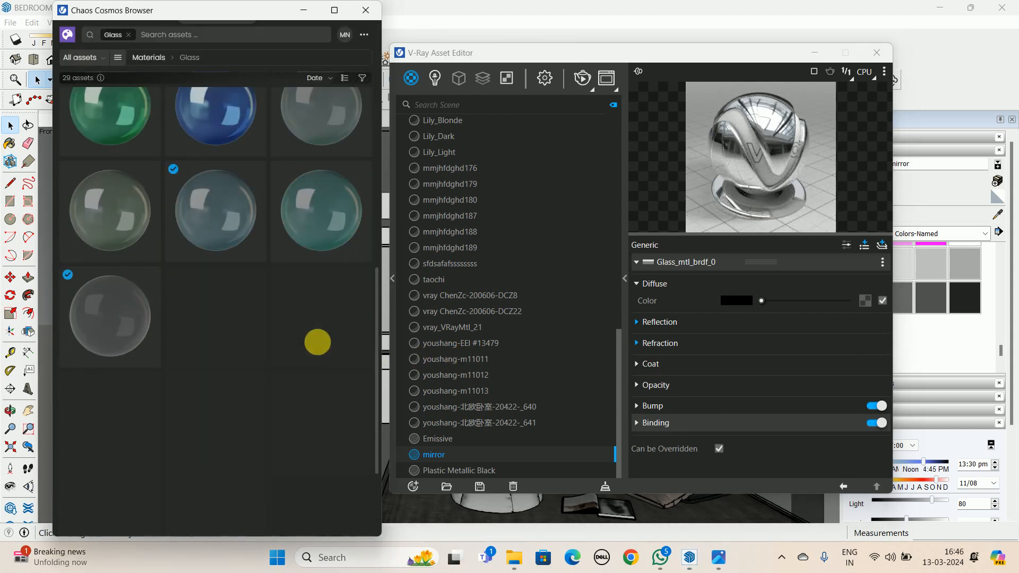
scroll(317, 342, down, 3)
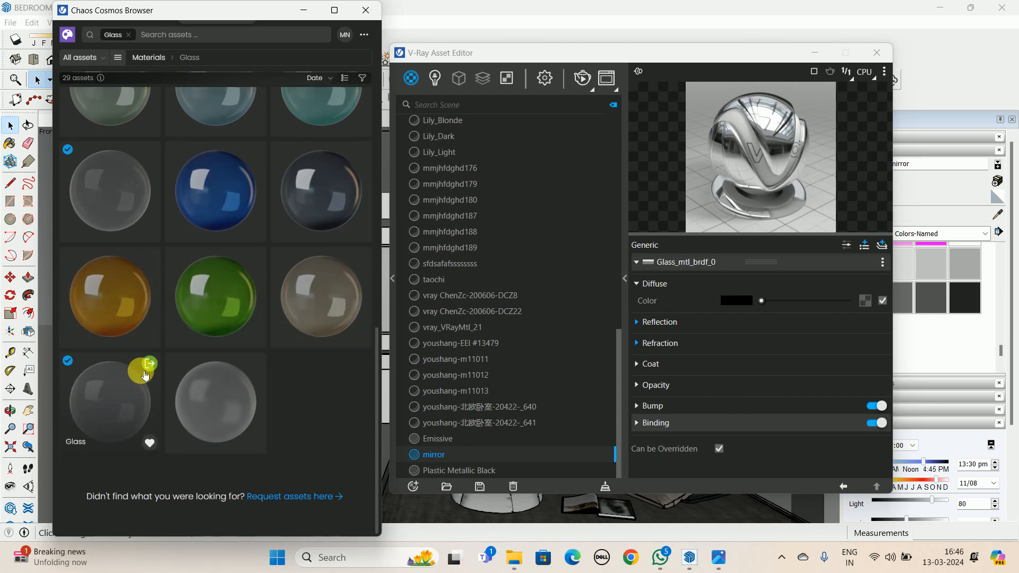
click(144, 373)
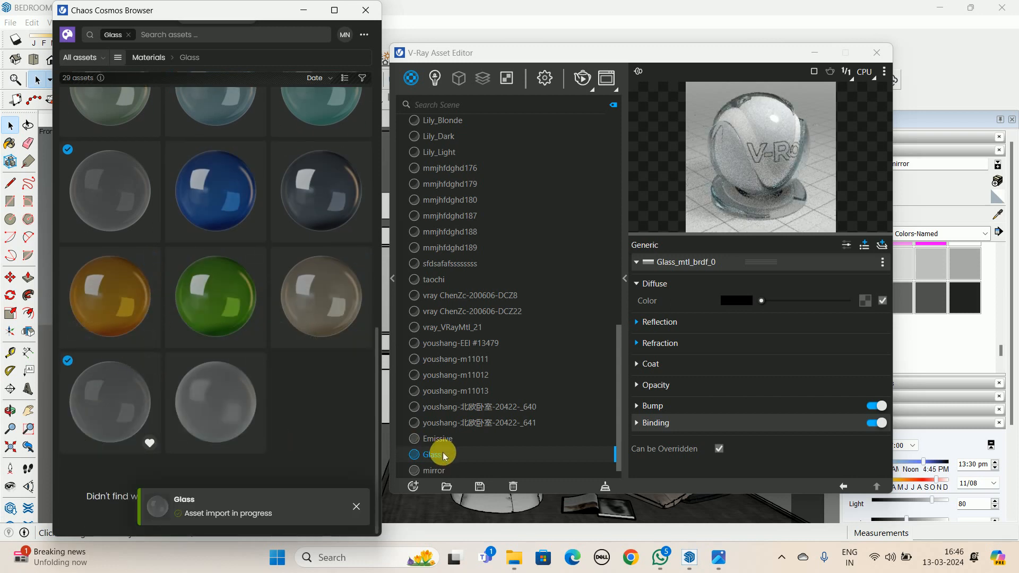
click(365, 10)
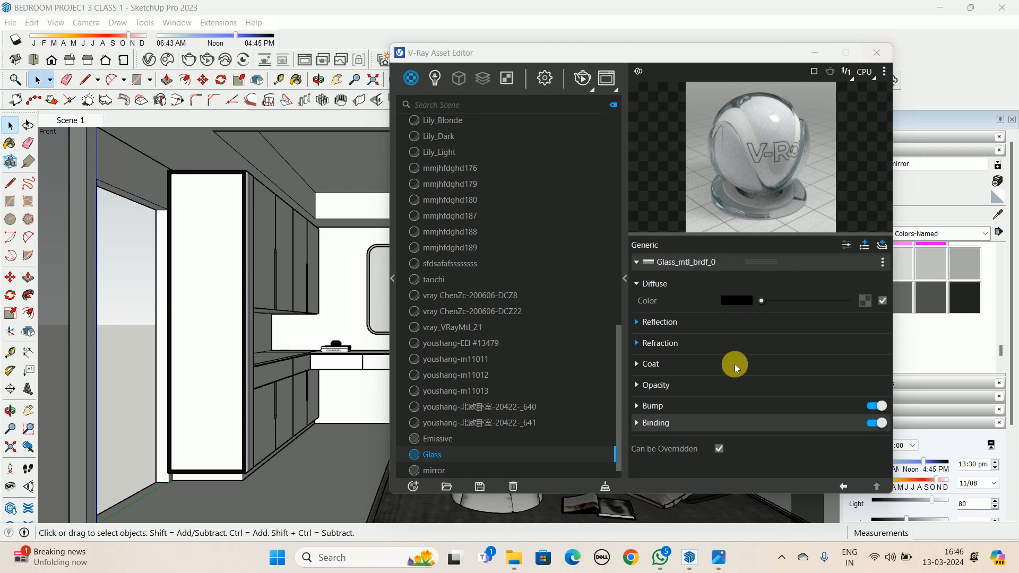
Examine the Reflection settings of the imported Glass material
click(658, 322)
drag(831, 343, 863, 363)
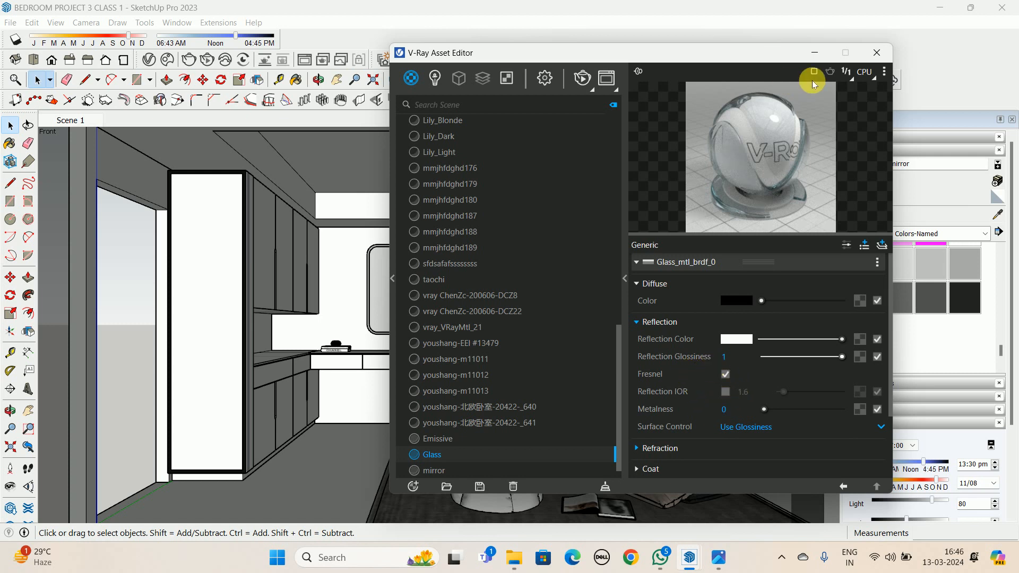
click(877, 53)
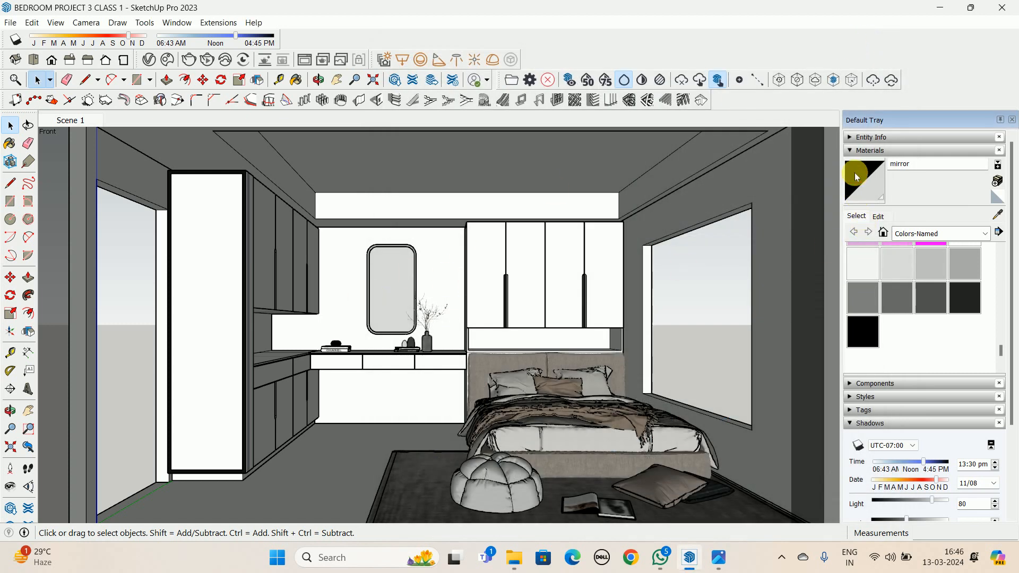
Make Glass the active material and paint the tall cabinet's framed front door panel with it
click(150, 59)
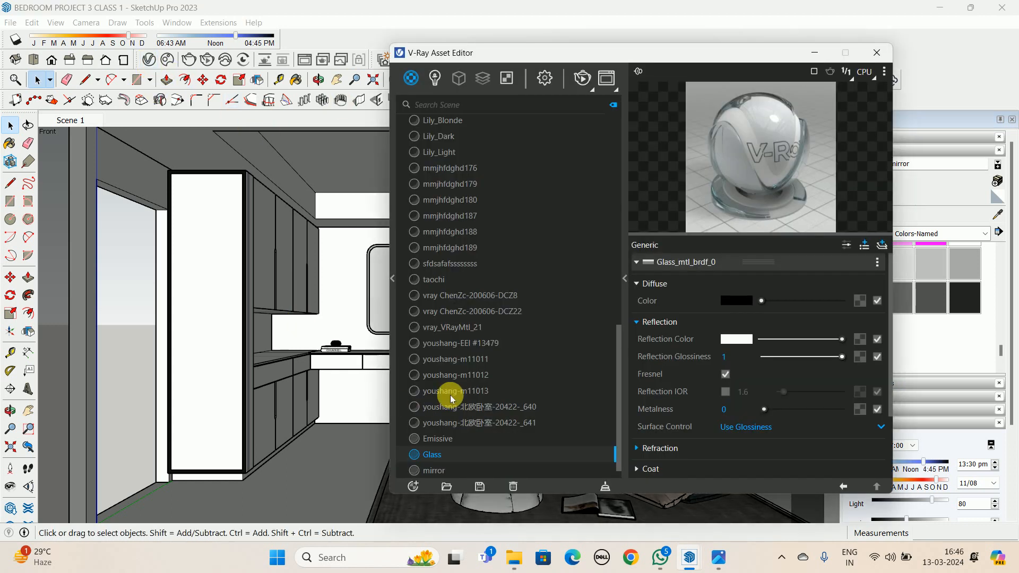
click(440, 455)
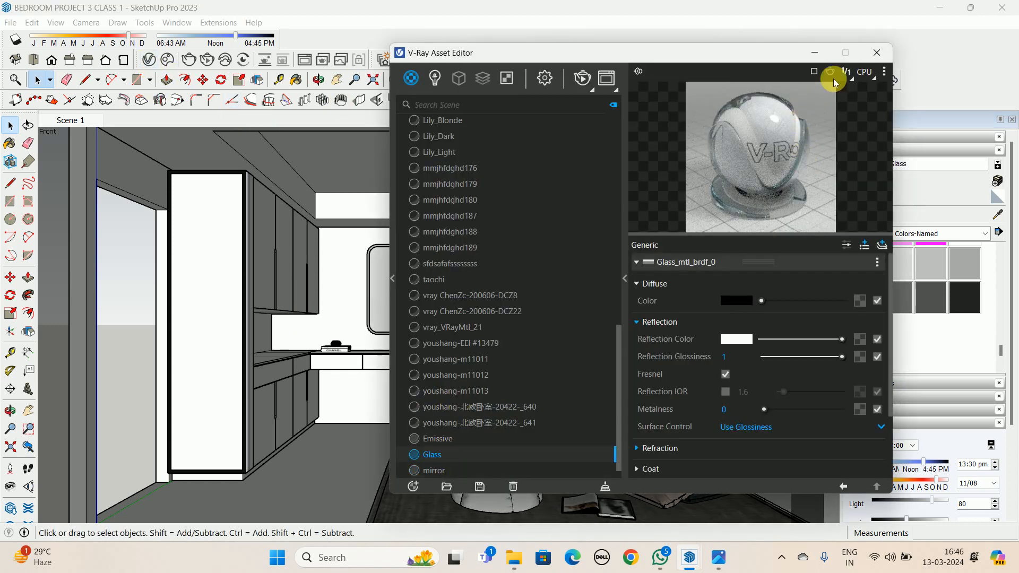
click(878, 52)
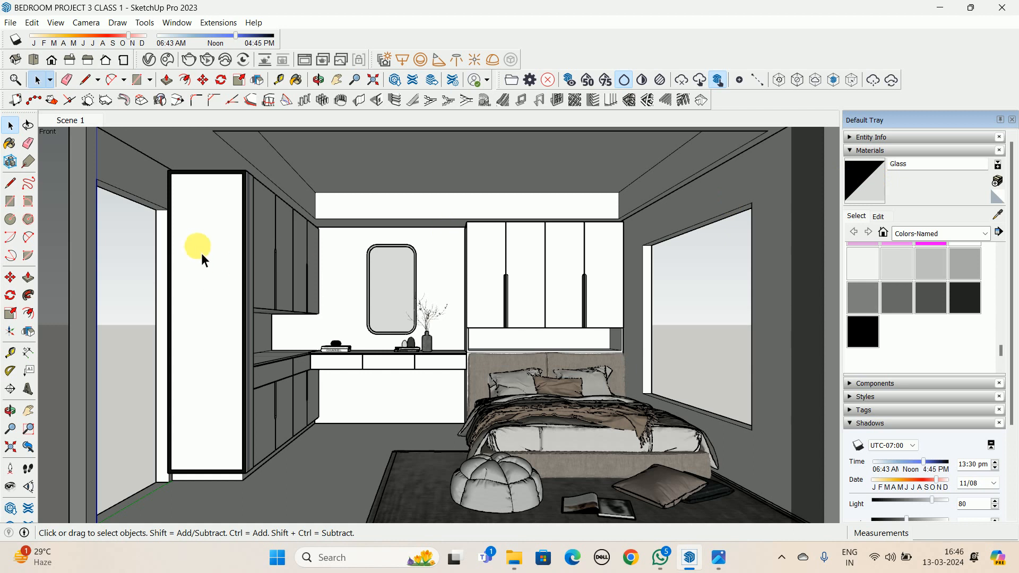
click(202, 253)
click(865, 180)
click(220, 257)
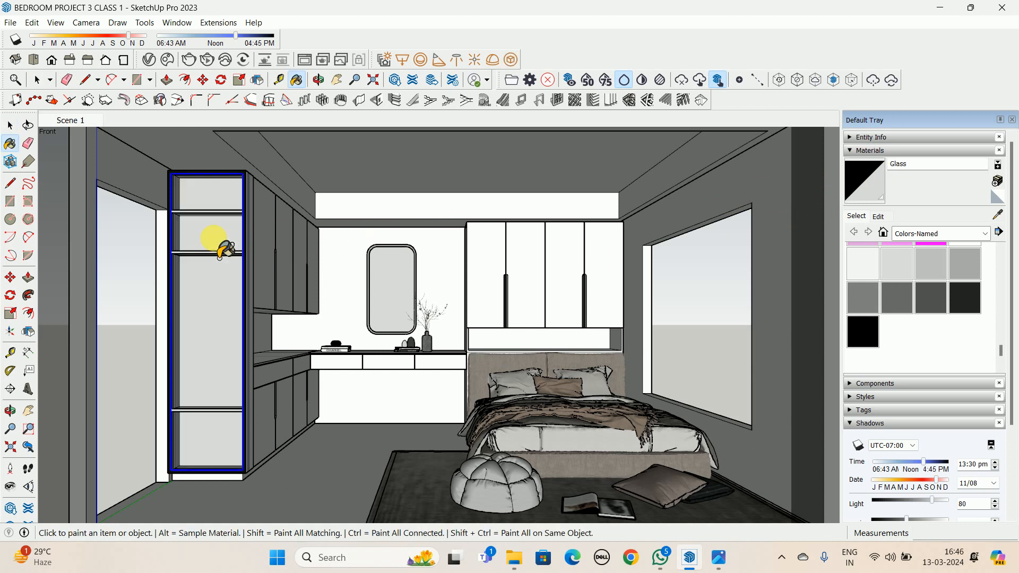
key(space)
click(119, 289)
Run an interactive V-Ray render, inspect the tall cabinet's glass door and light strips, and stop the render
scroll(154, 301, up, 2)
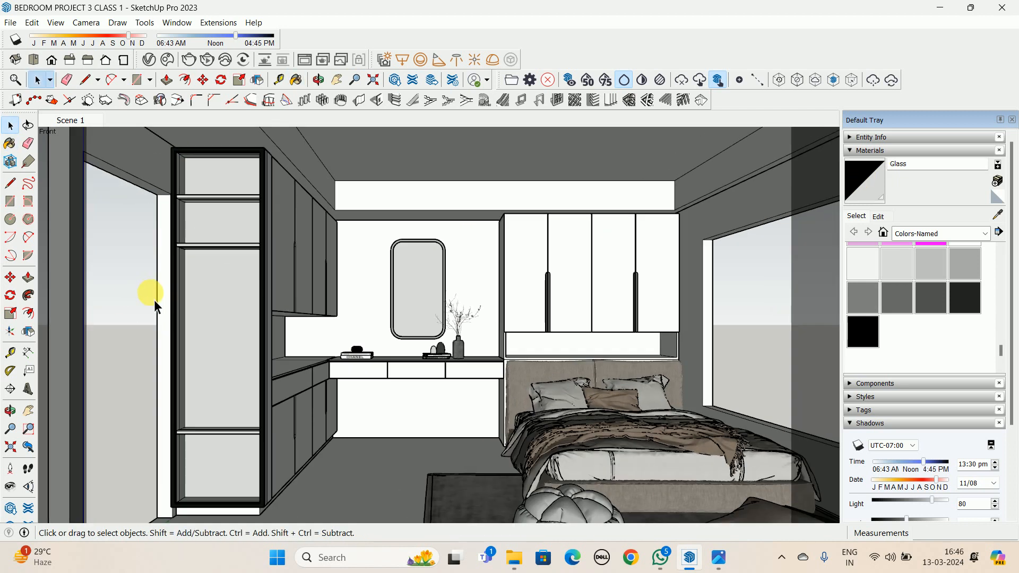
click(393, 316)
middle_drag(393, 315, 353, 316)
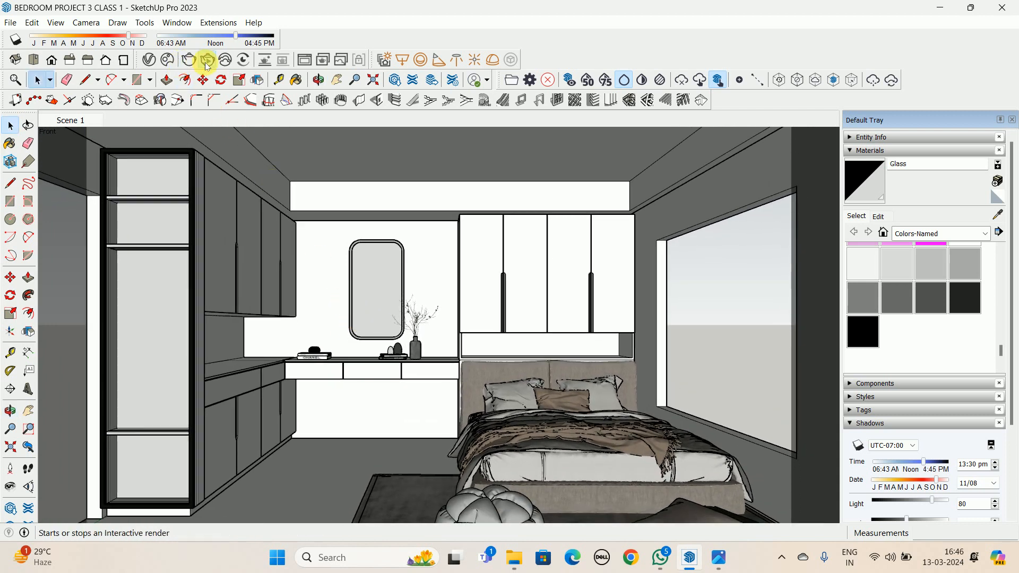
click(207, 63)
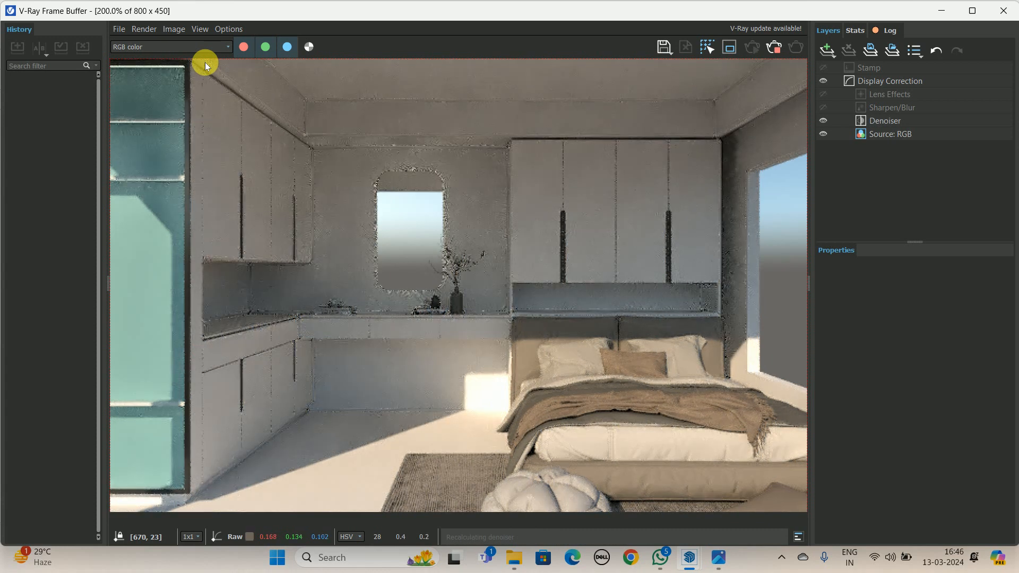
scroll(170, 167, down, 2)
scroll(324, 257, up, 2)
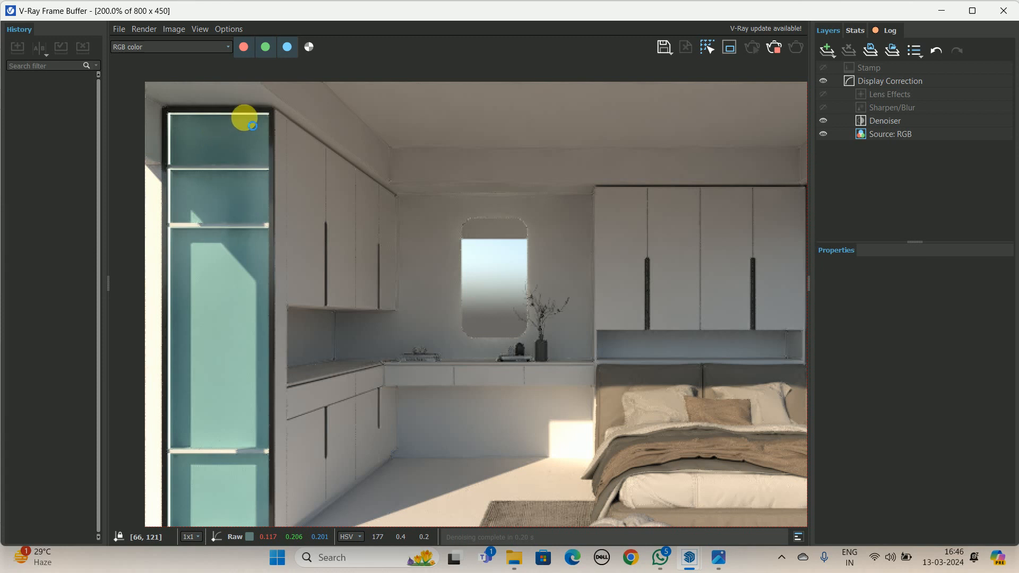
scroll(182, 333, up, 1)
scroll(182, 333, down, 1)
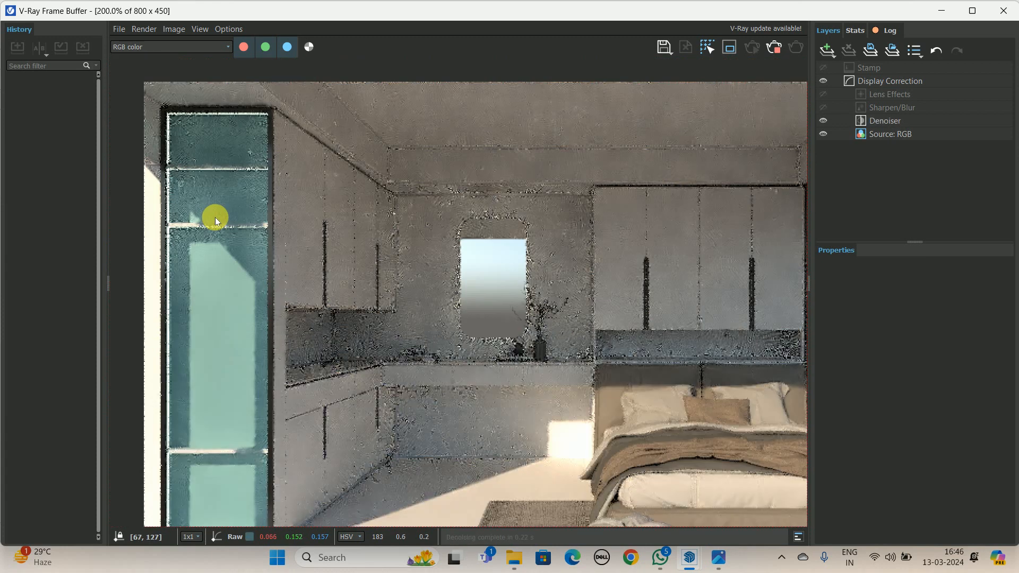
click(773, 49)
click(1005, 14)
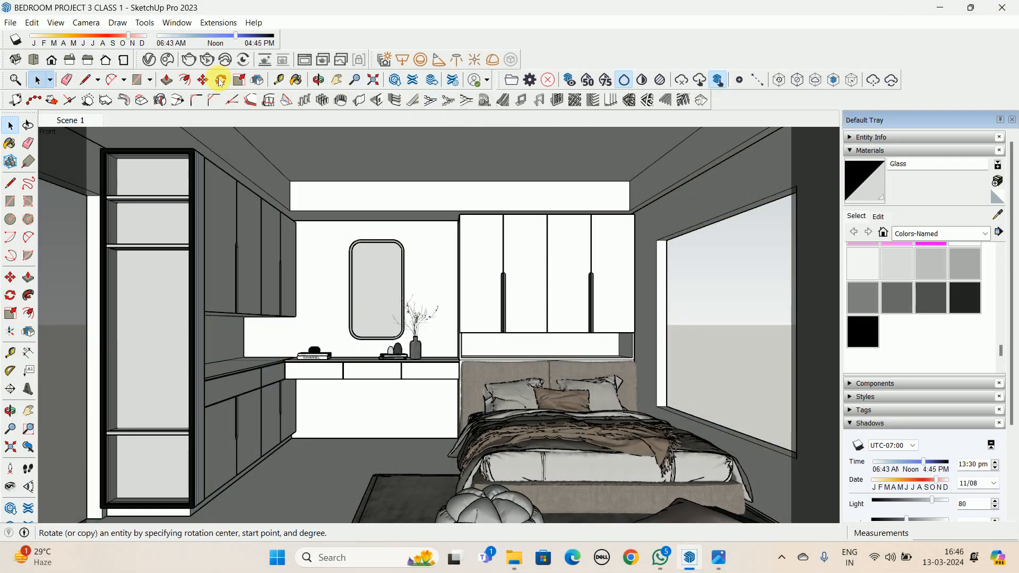
Turn off the scene's SunLight in the V-Ray lights list and close the asset editor
click(148, 60)
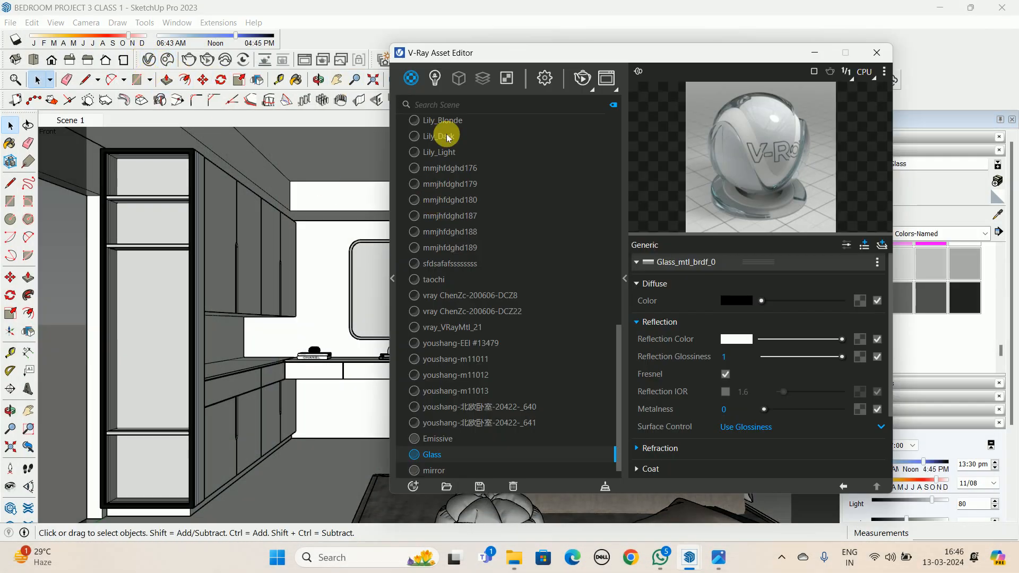
click(435, 81)
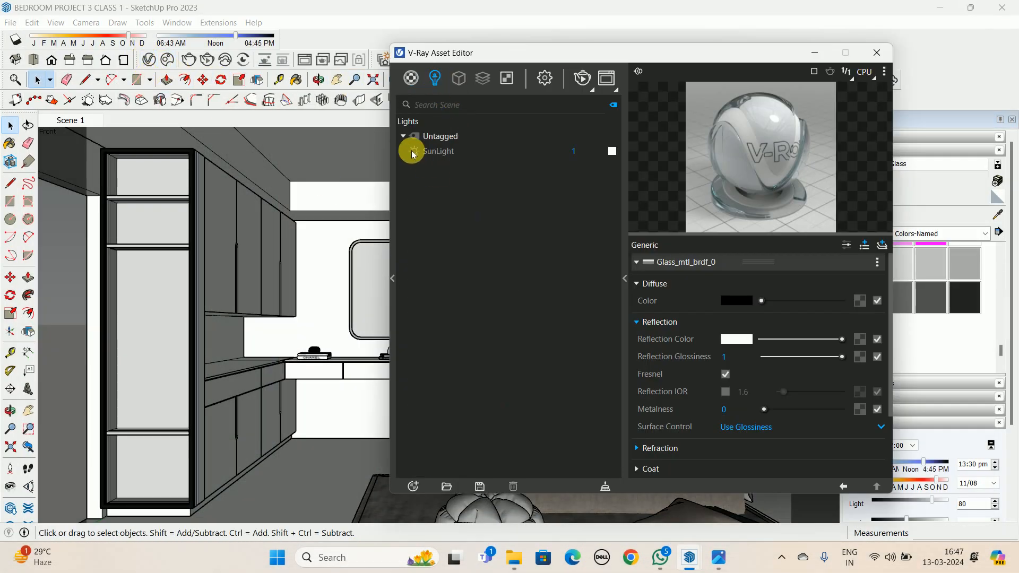
click(877, 52)
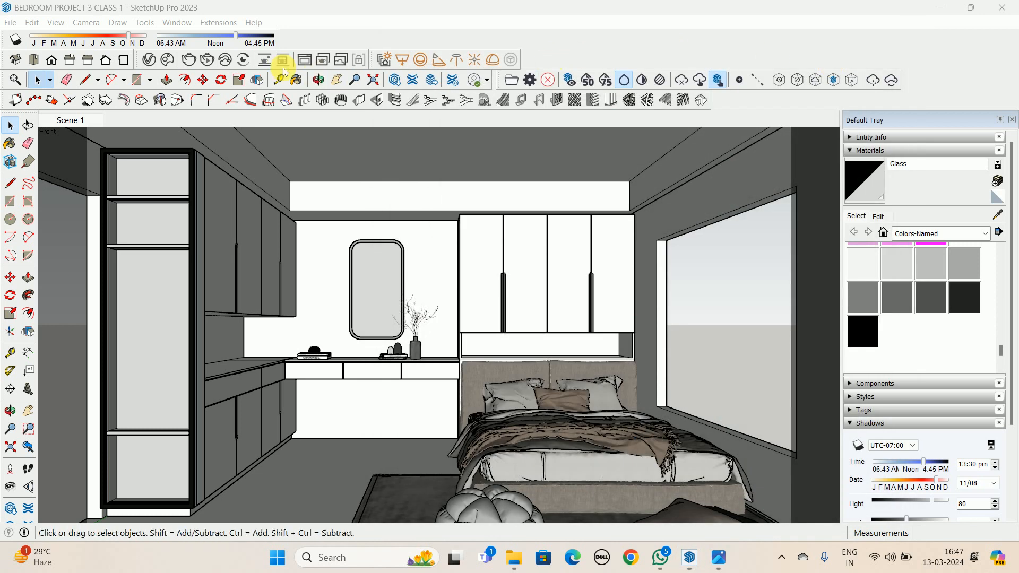
Run an interactive V-Ray render without sunlight, inspect the glass door and light strips, and close the stopped render
click(207, 60)
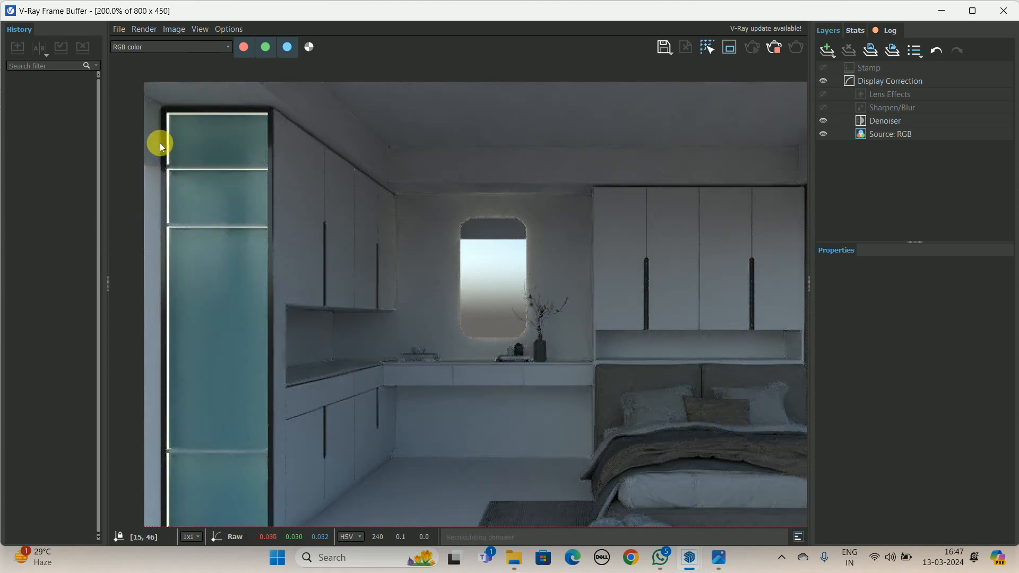
scroll(235, 323, down, 2)
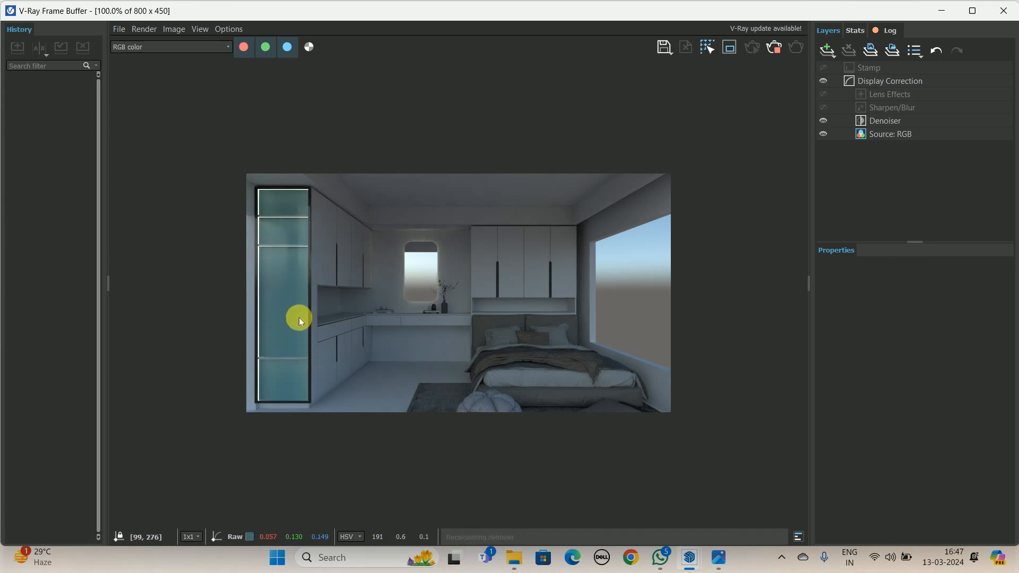
click(775, 49)
click(998, 19)
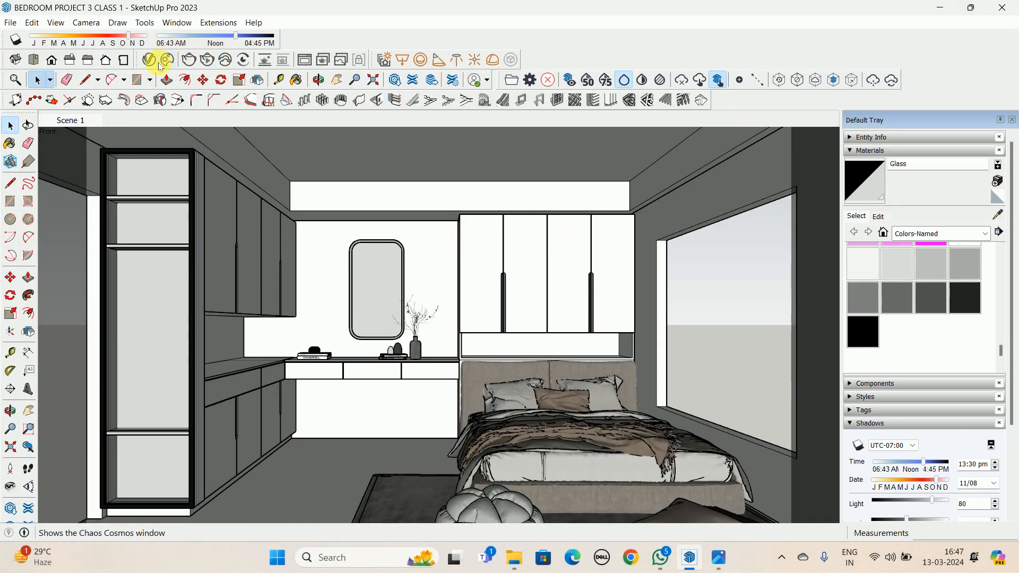
Set the Glass material's refraction fog color to pure white (RGB 1, 1, 1)
click(299, 80)
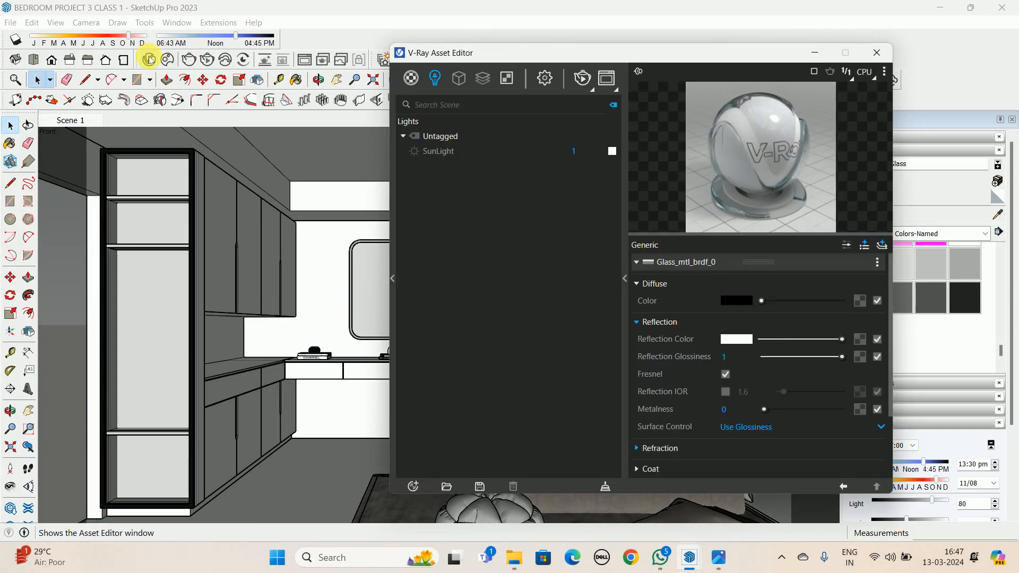
click(678, 448)
scroll(709, 374, down, 5)
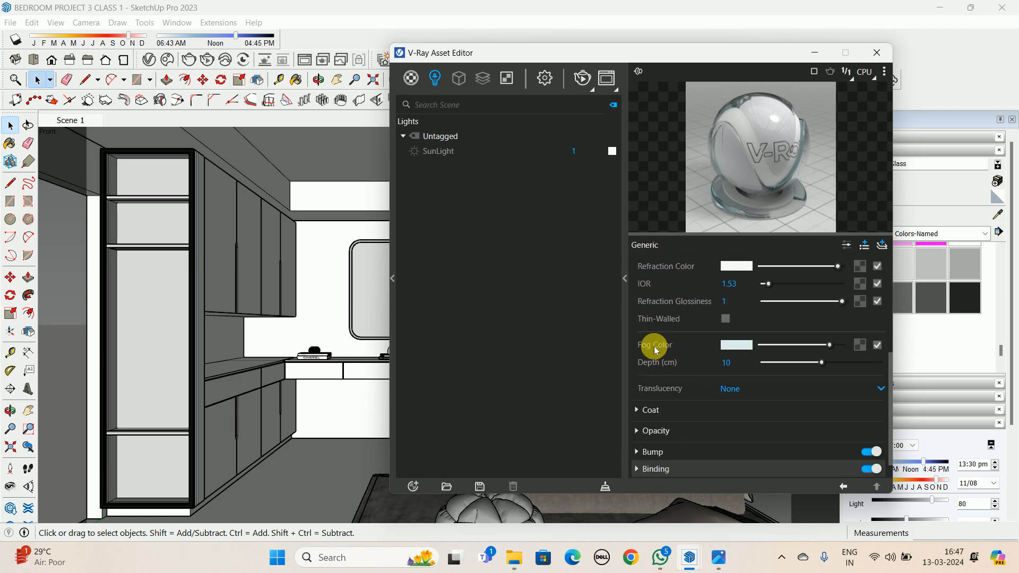
click(730, 343)
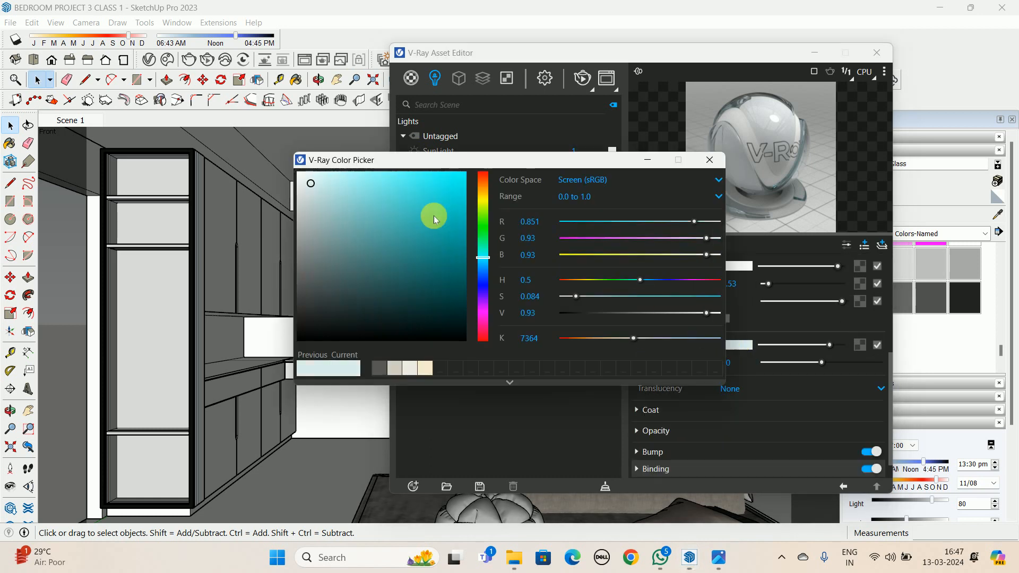
mouse_move(308, 190)
mouse_down()
mouse_move(300, 168)
mouse_move(284, 177)
mouse_up()
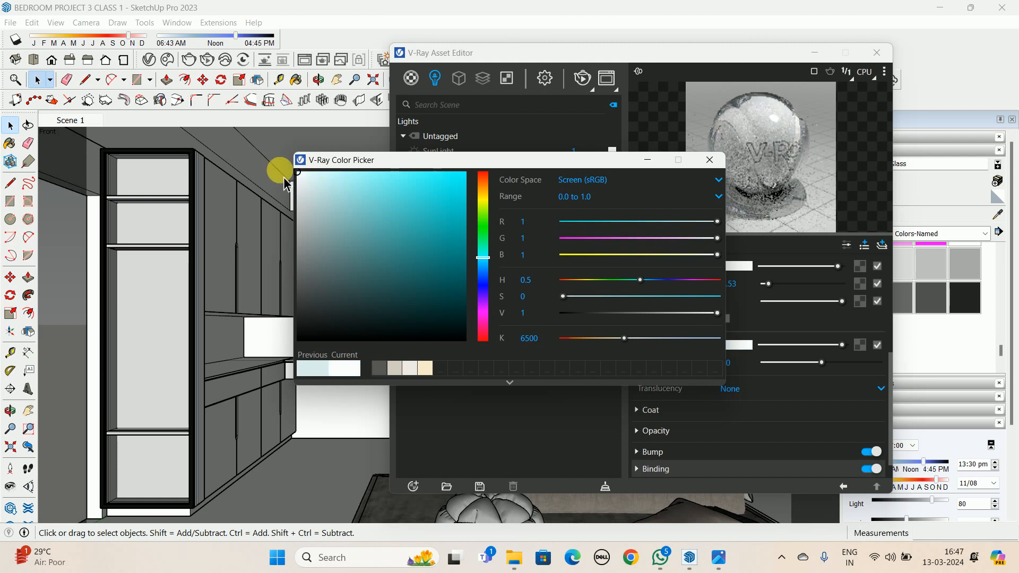
click(710, 160)
click(877, 53)
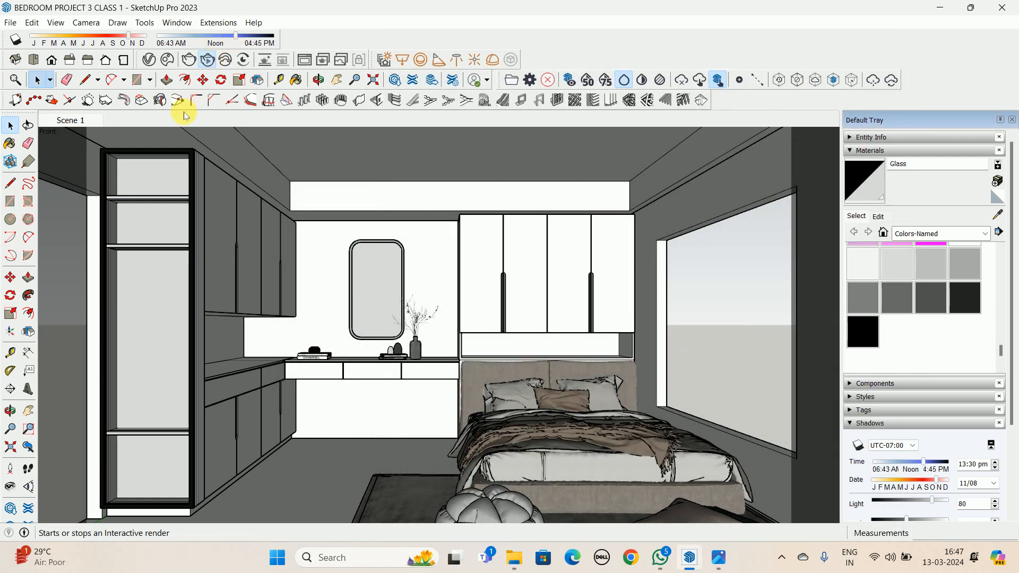
Render interactively to check the cabinet door with white glass fog, and close the stopped render
click(184, 114)
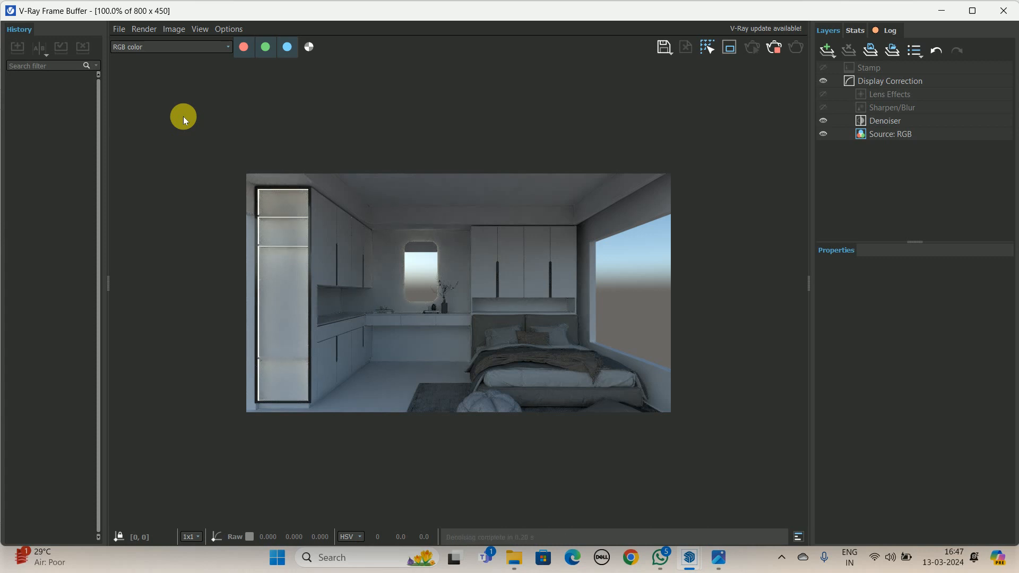
click(774, 46)
click(993, 10)
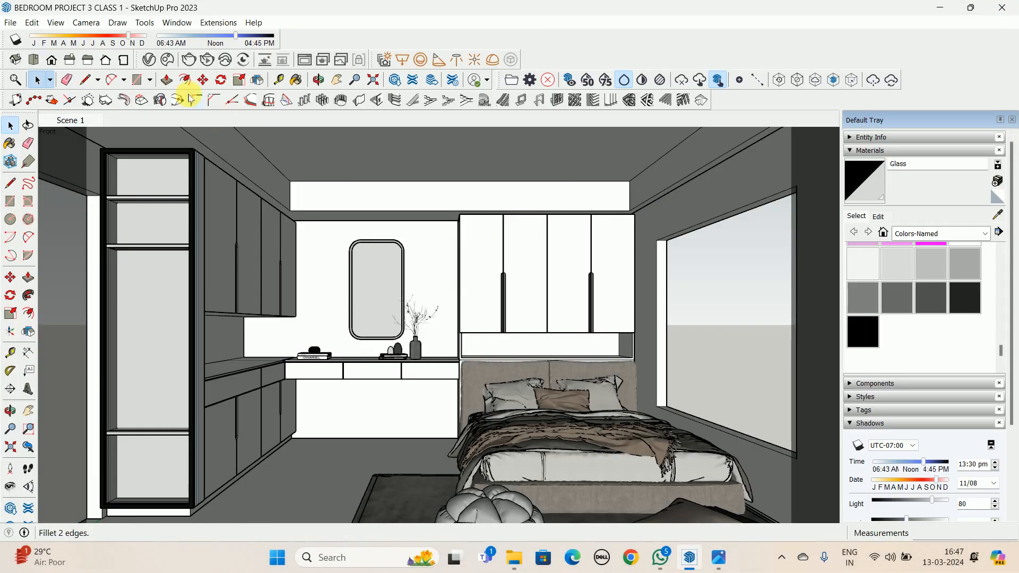
Set the Glass material's fog color to a neutral mid grey with RGB values of 0.472
click(145, 59)
click(728, 345)
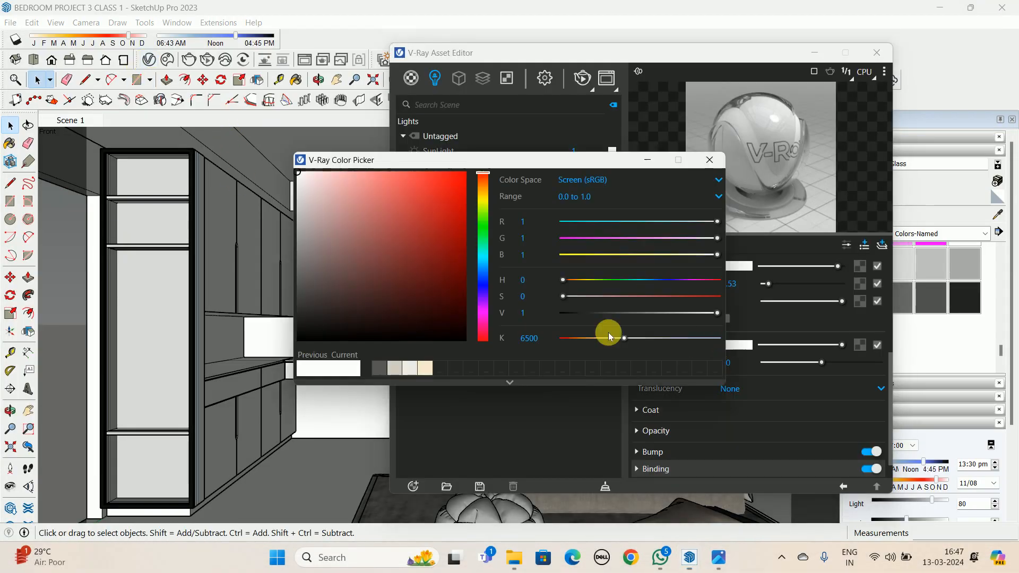
click(297, 204)
drag(298, 205, 289, 273)
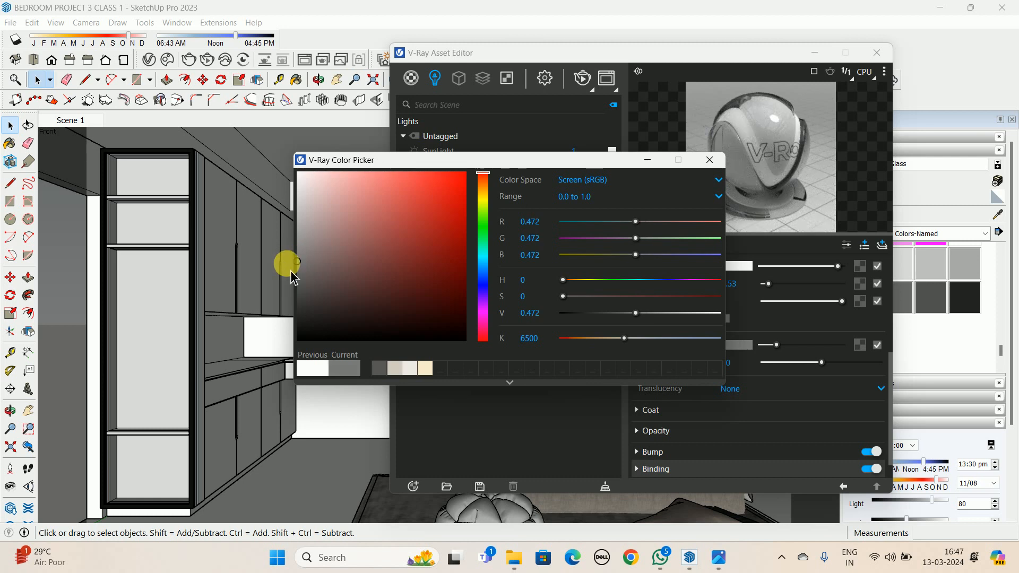
click(710, 160)
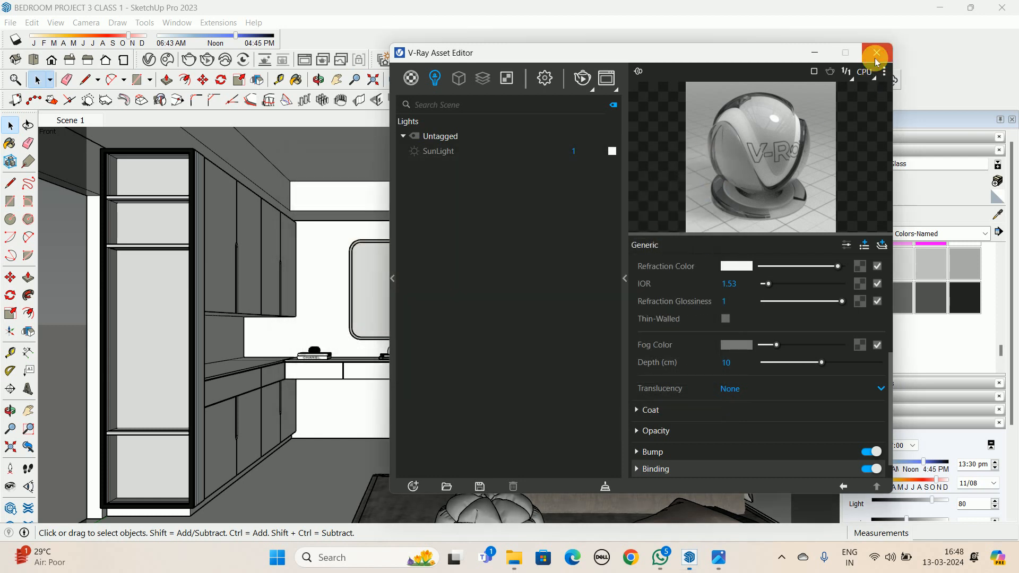
click(877, 52)
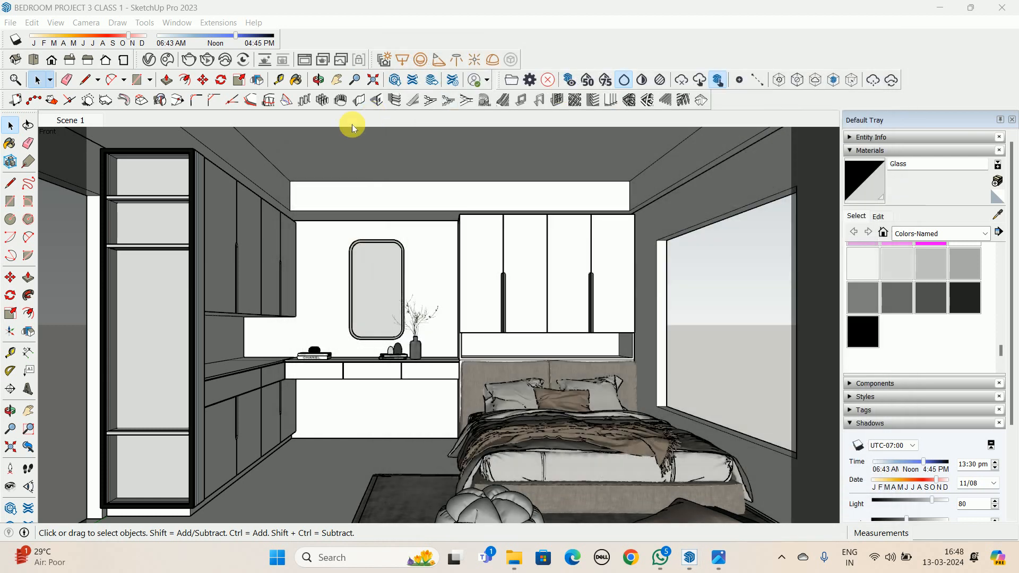
Render interactively to check the cabinet door with mid-grey glass fog, and close the stopped render
click(207, 61)
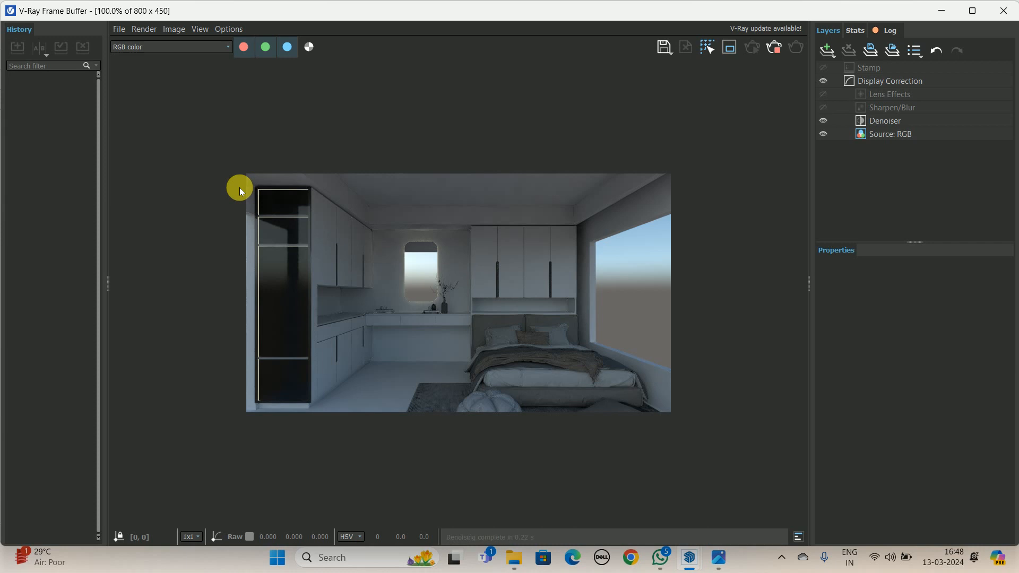
click(776, 48)
click(1007, 7)
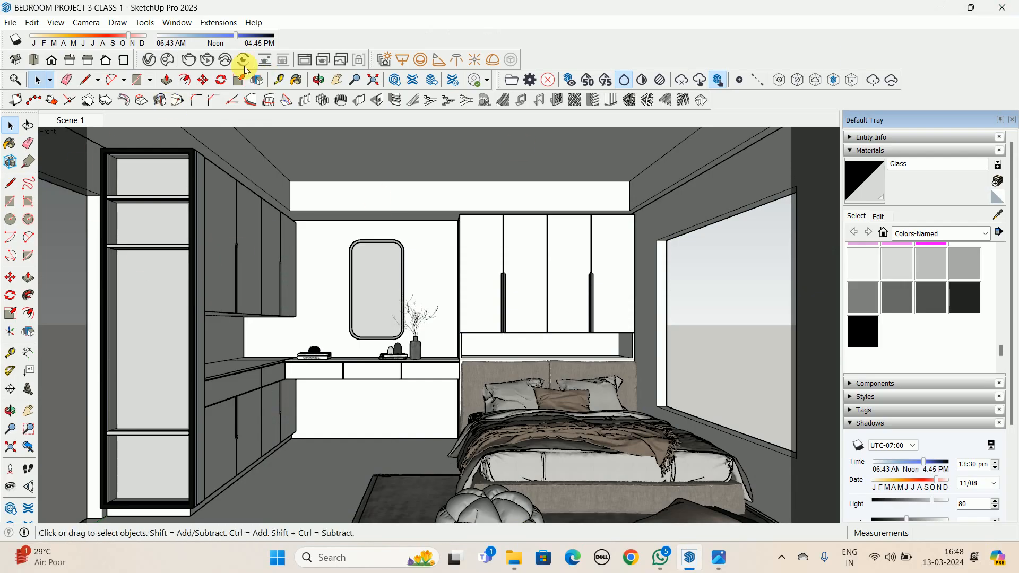
Lighten the Glass material's fog color to a neutral light grey with RGB values of about 0.9
click(149, 60)
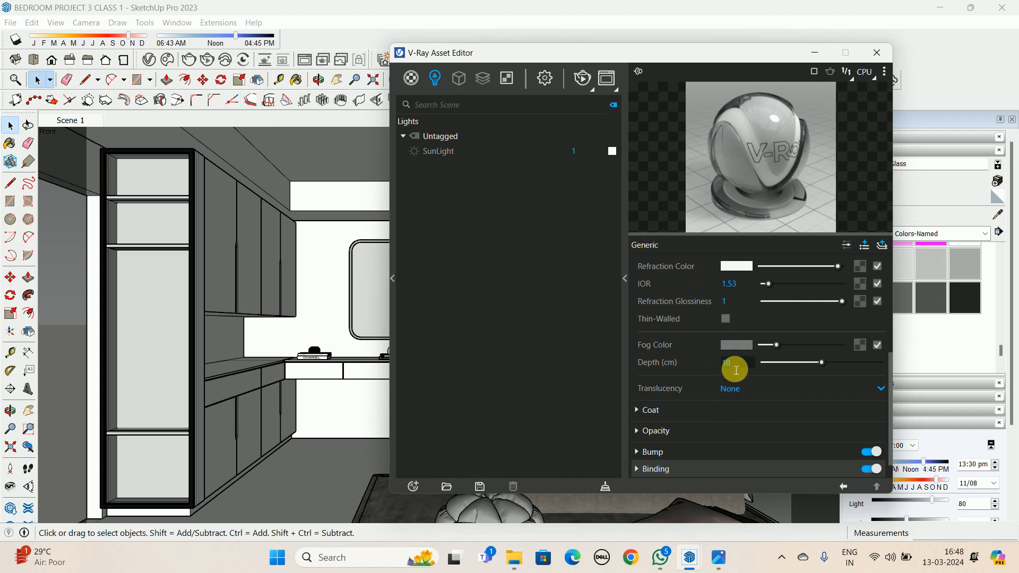
click(735, 346)
drag(320, 213, 296, 190)
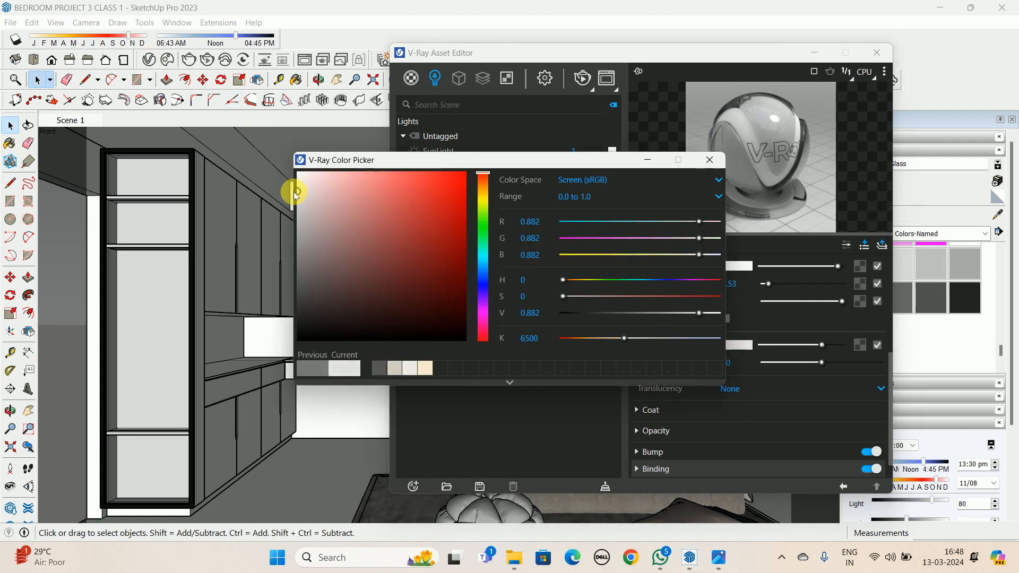
click(710, 159)
Render interactively to check the light-grey glass door, and close the stopped render and the asset editor
click(576, 83)
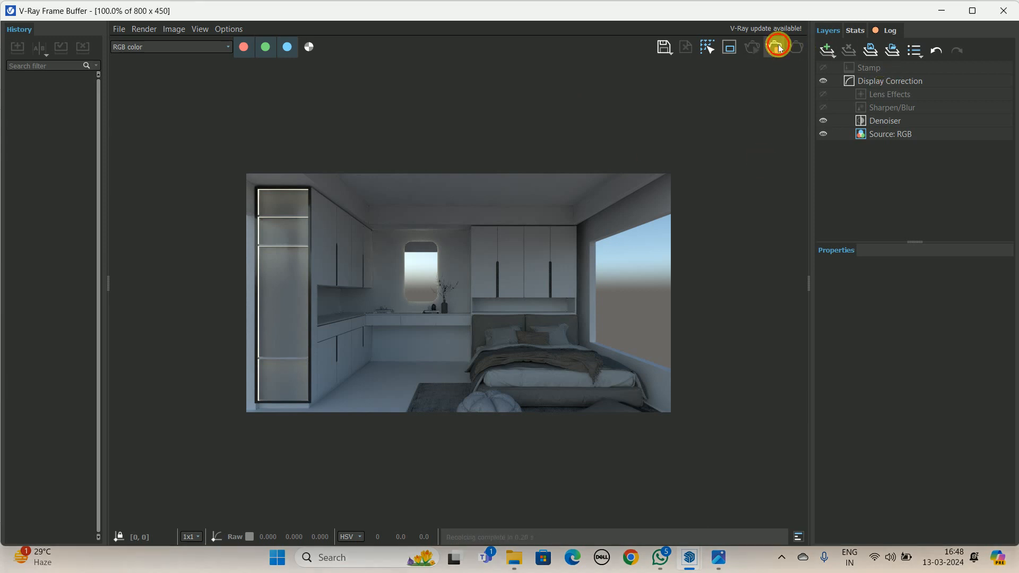
click(1004, 11)
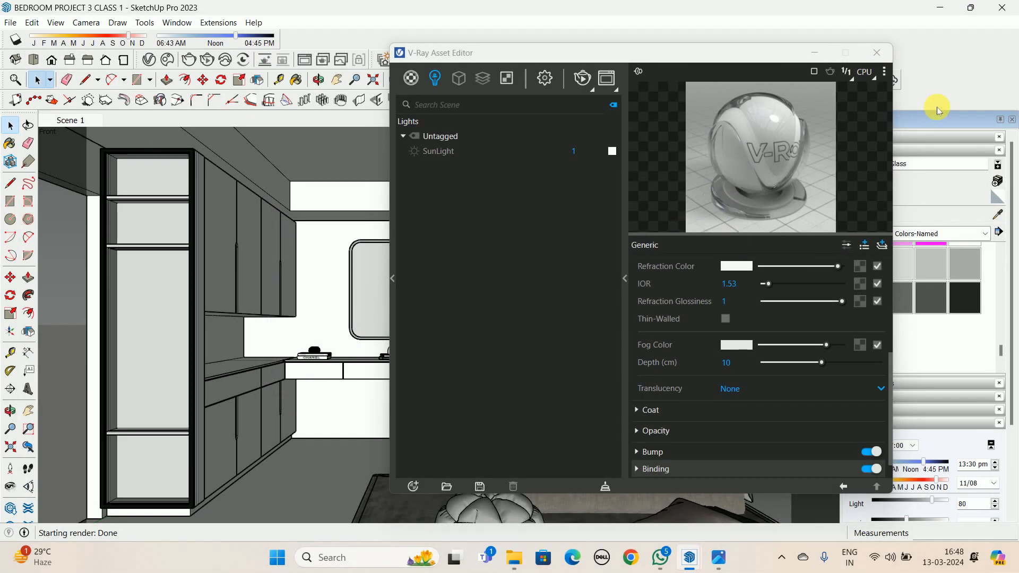
click(877, 52)
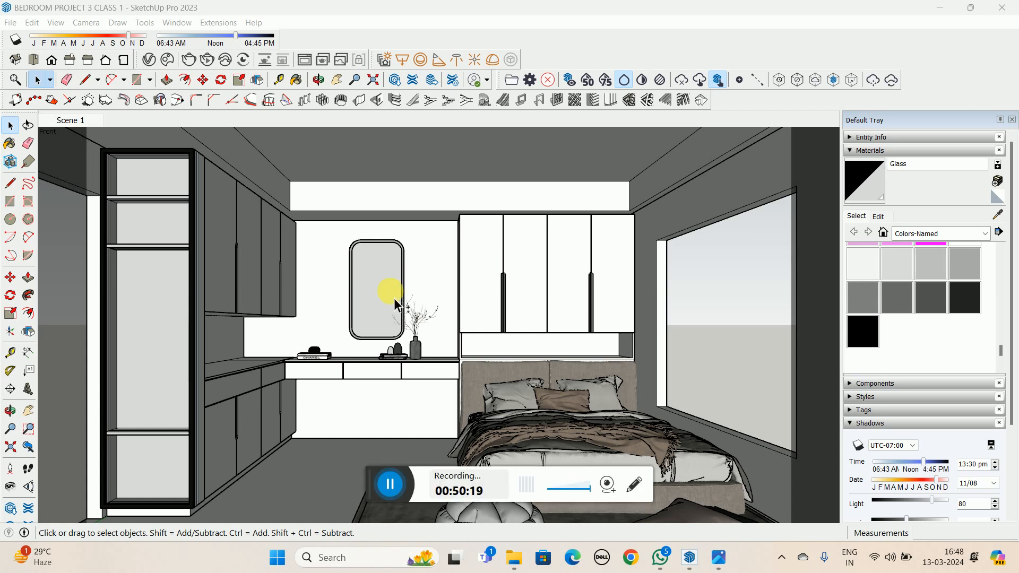
click(394, 489)
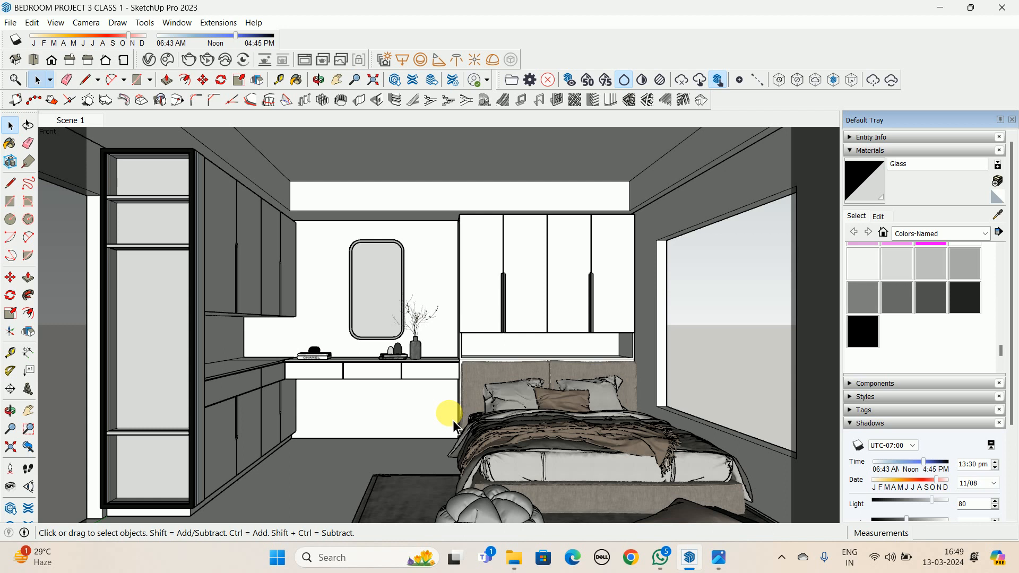
key(alt+Tab)
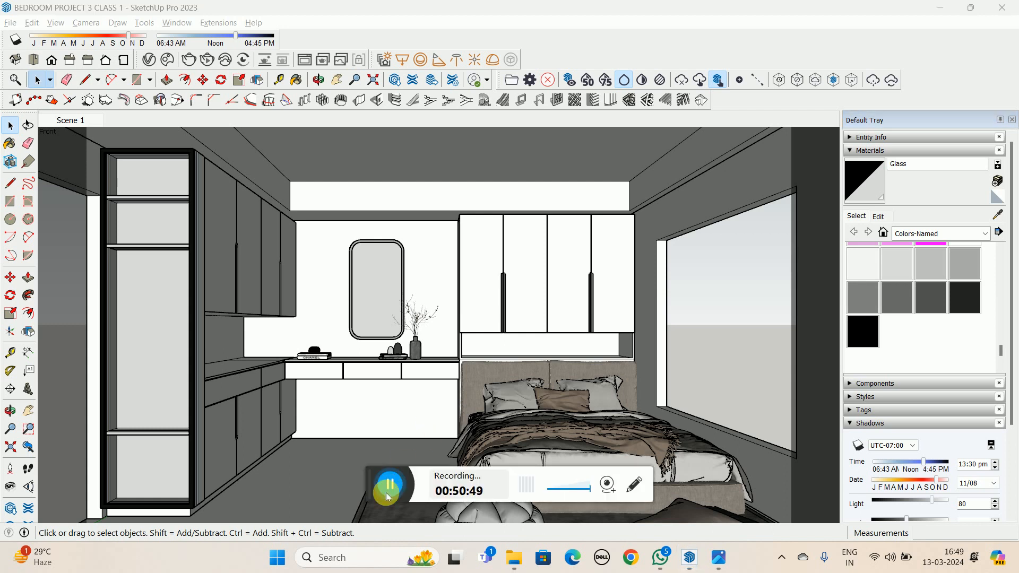